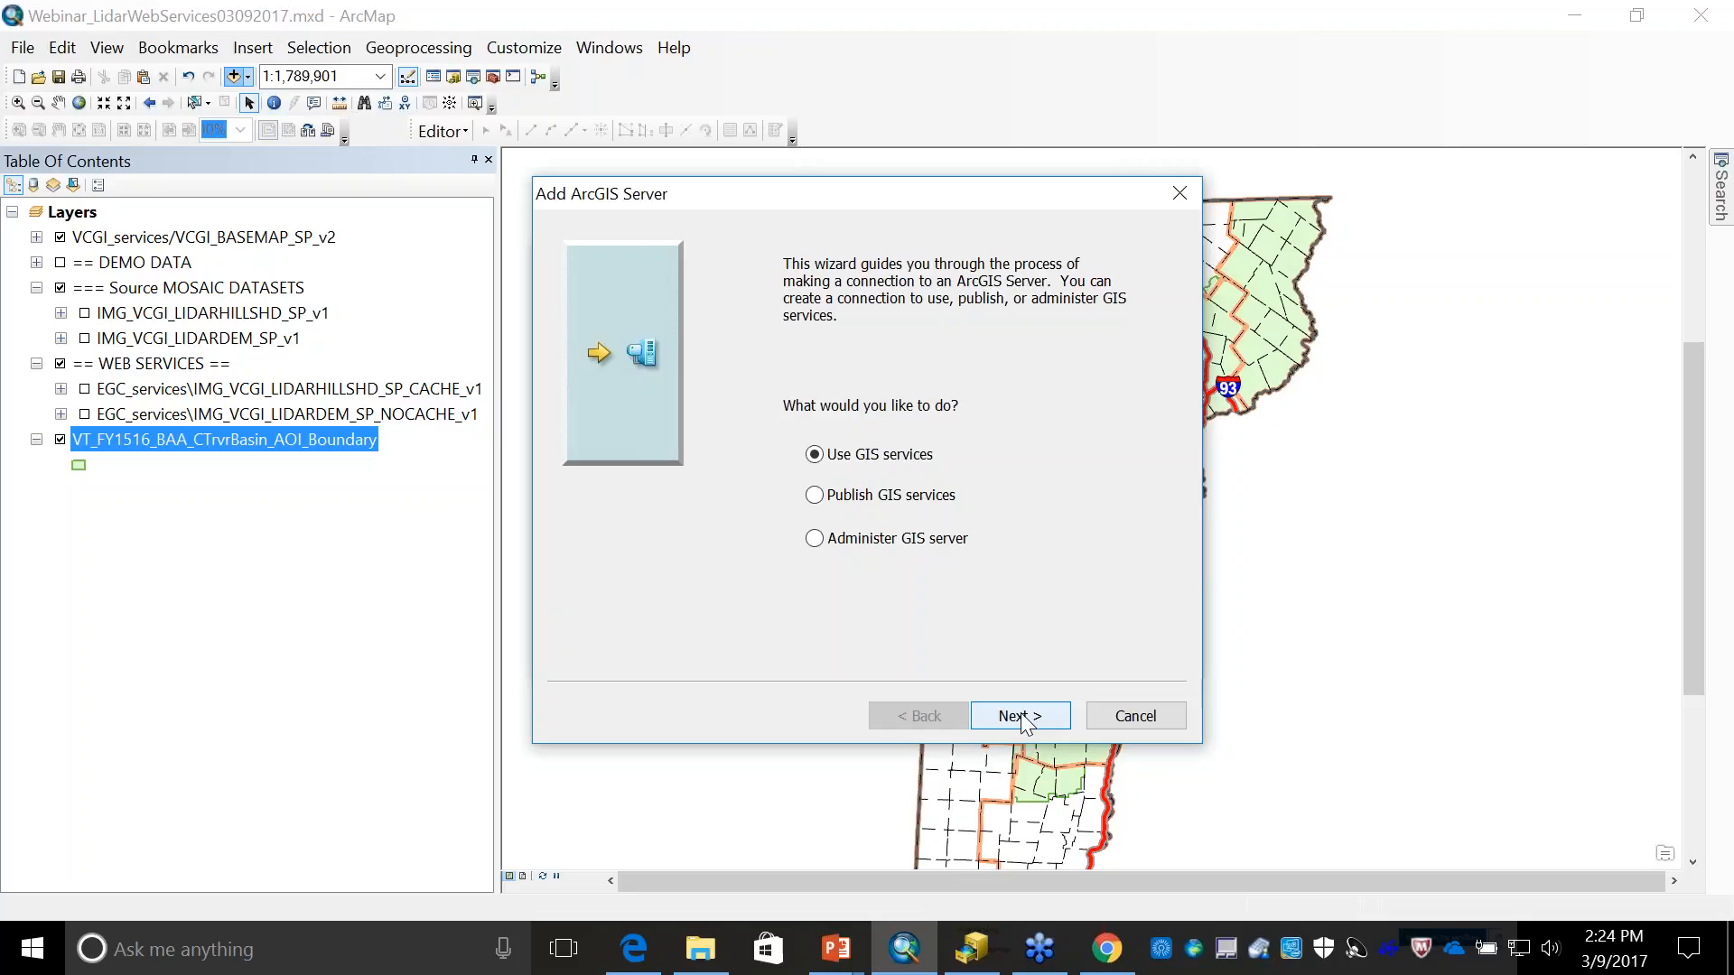
- Choose to use GIS services in the server connection wizard and check the services URL on the presentation slide
{"action": "left_click", "coordinate": [1020, 716]}
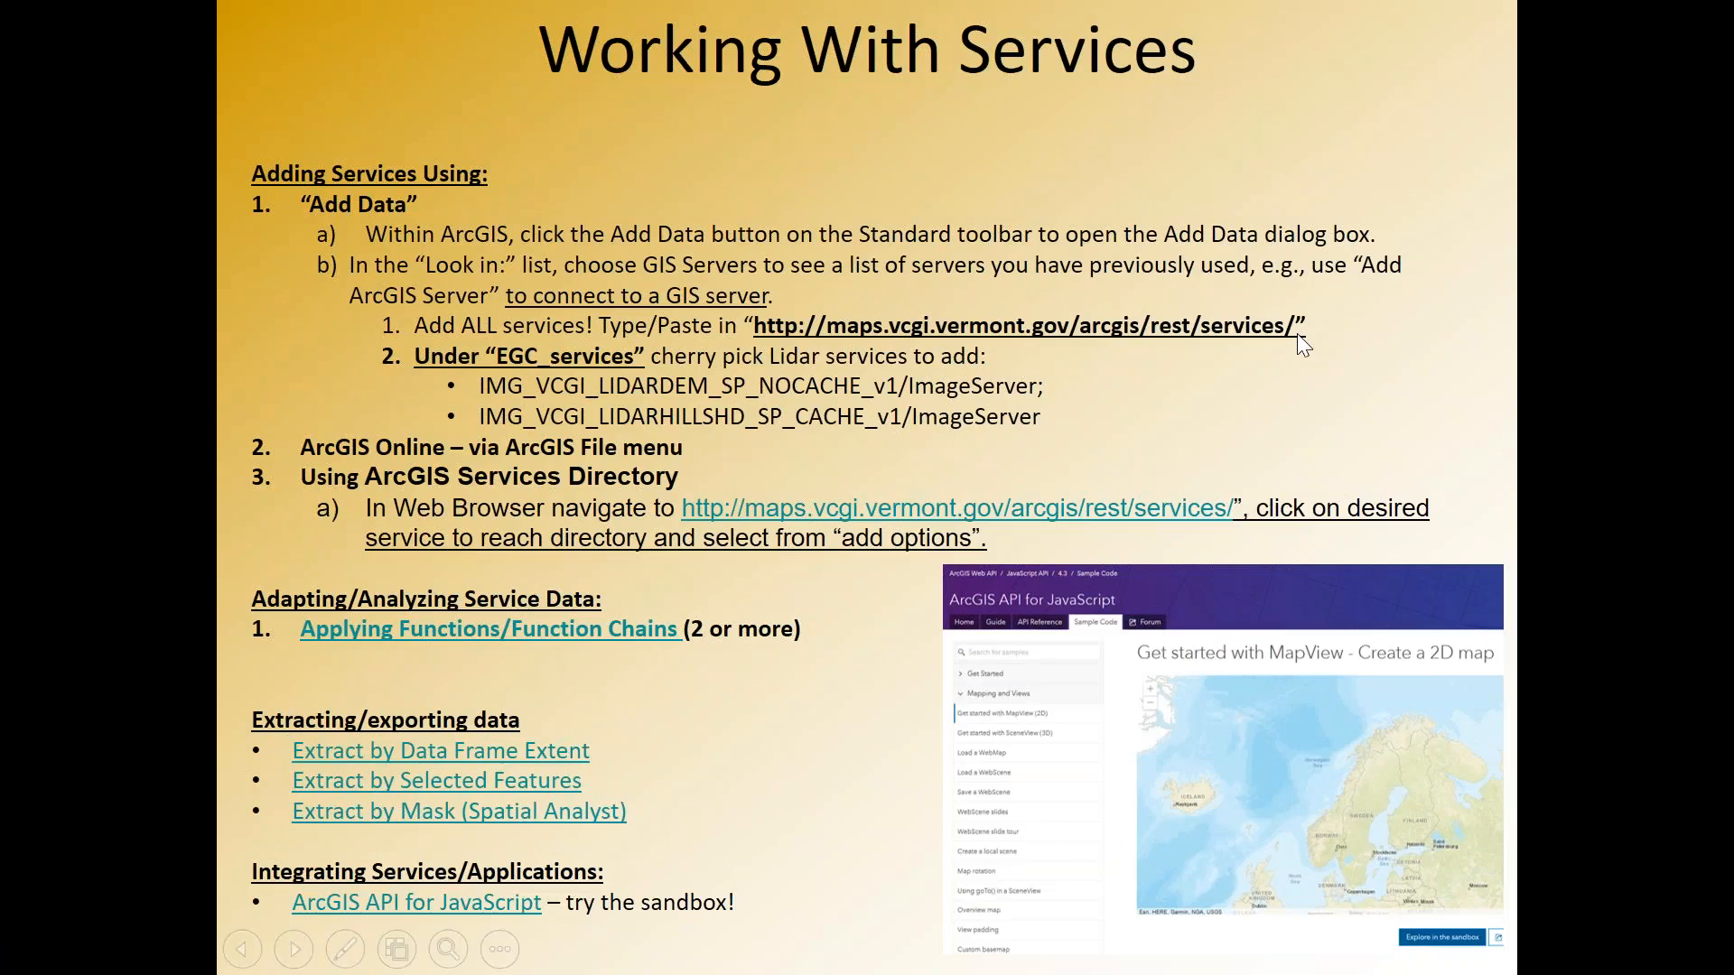
{"action": "key", "text": "Right"}
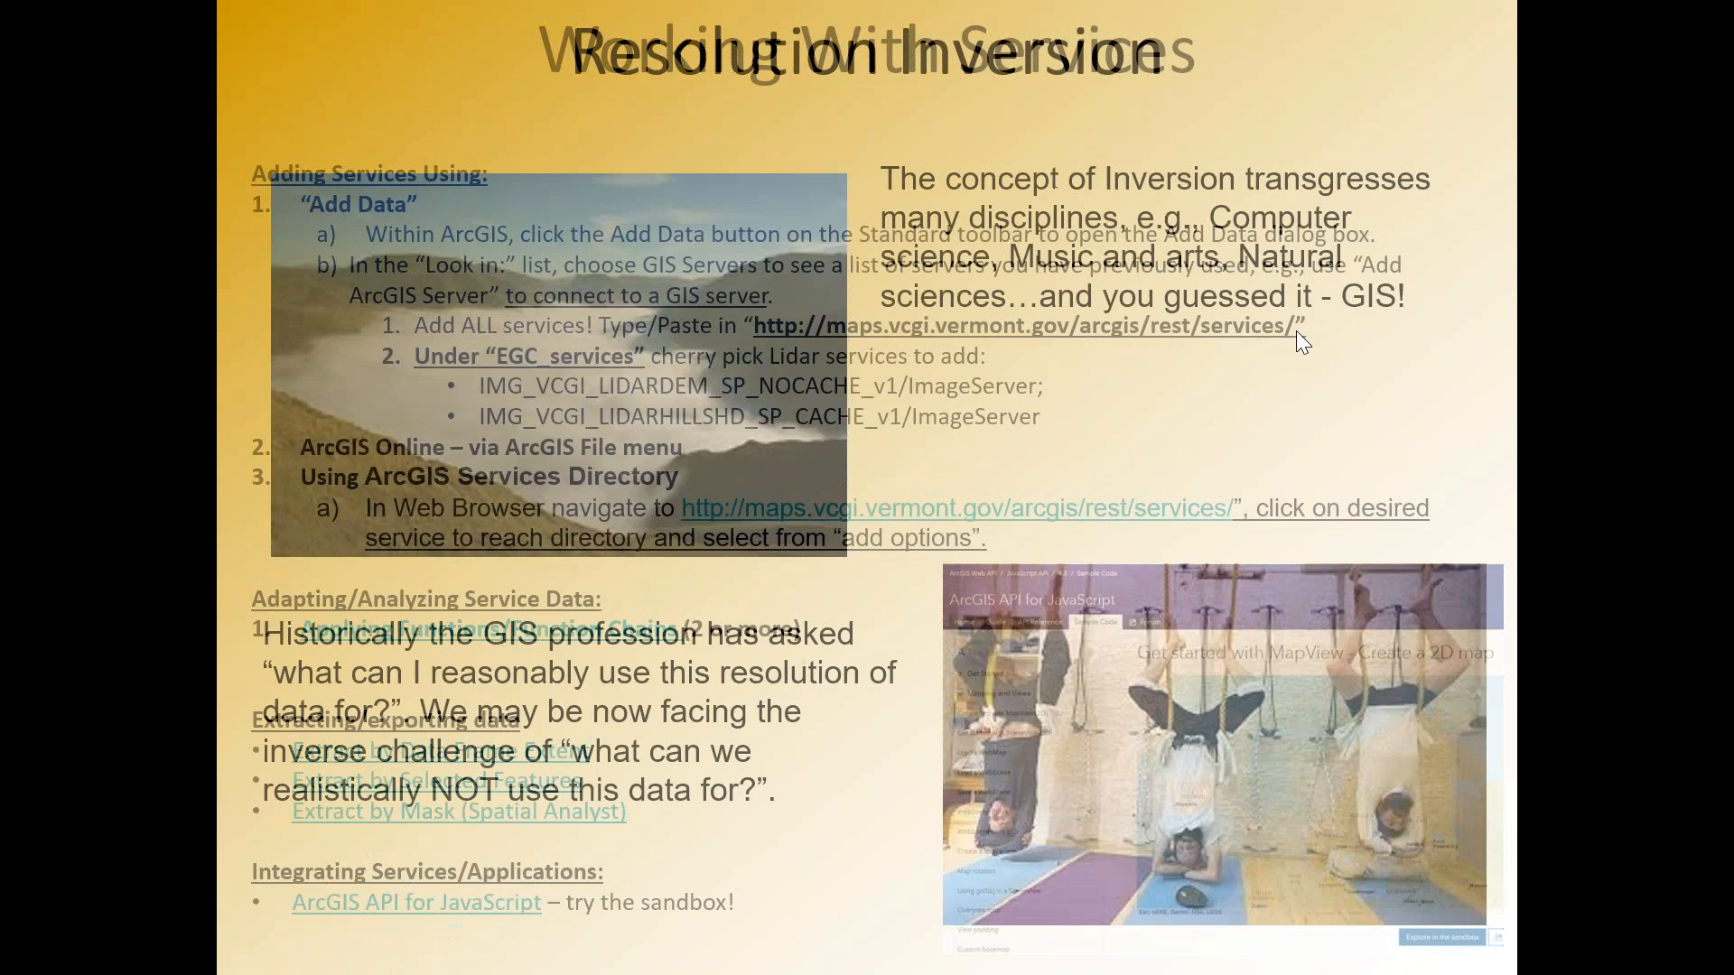
{"action": "key", "text": "alt+Tab"}
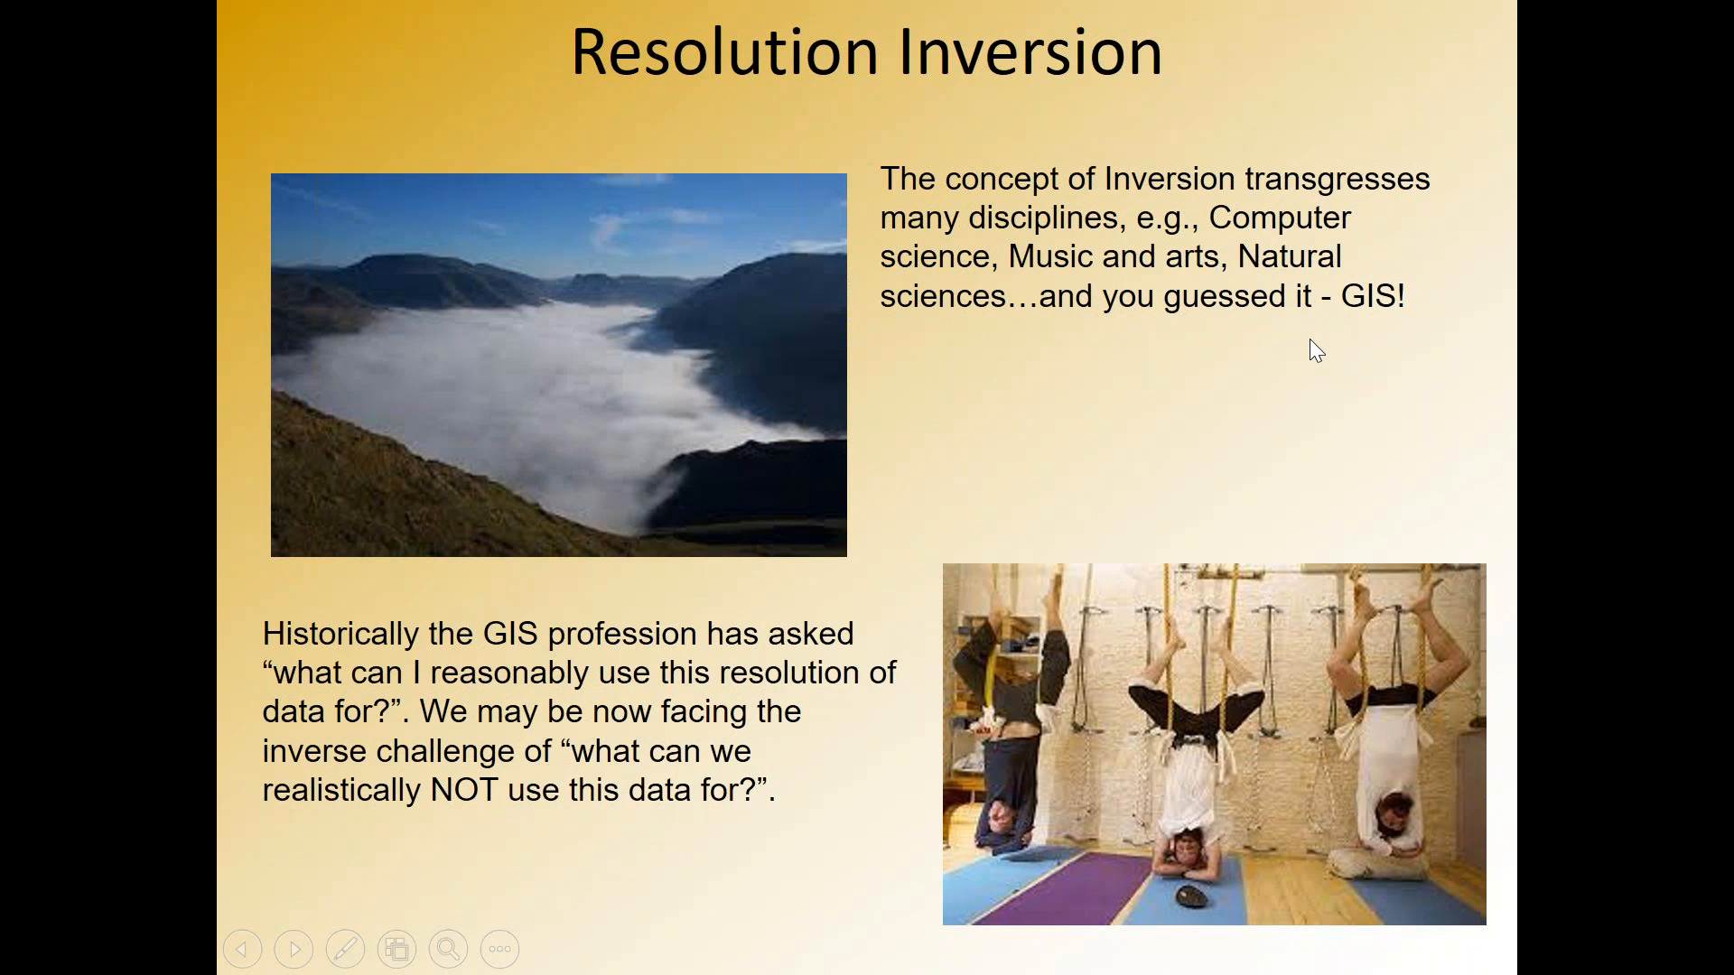
{"action": "key", "text": "Left"}
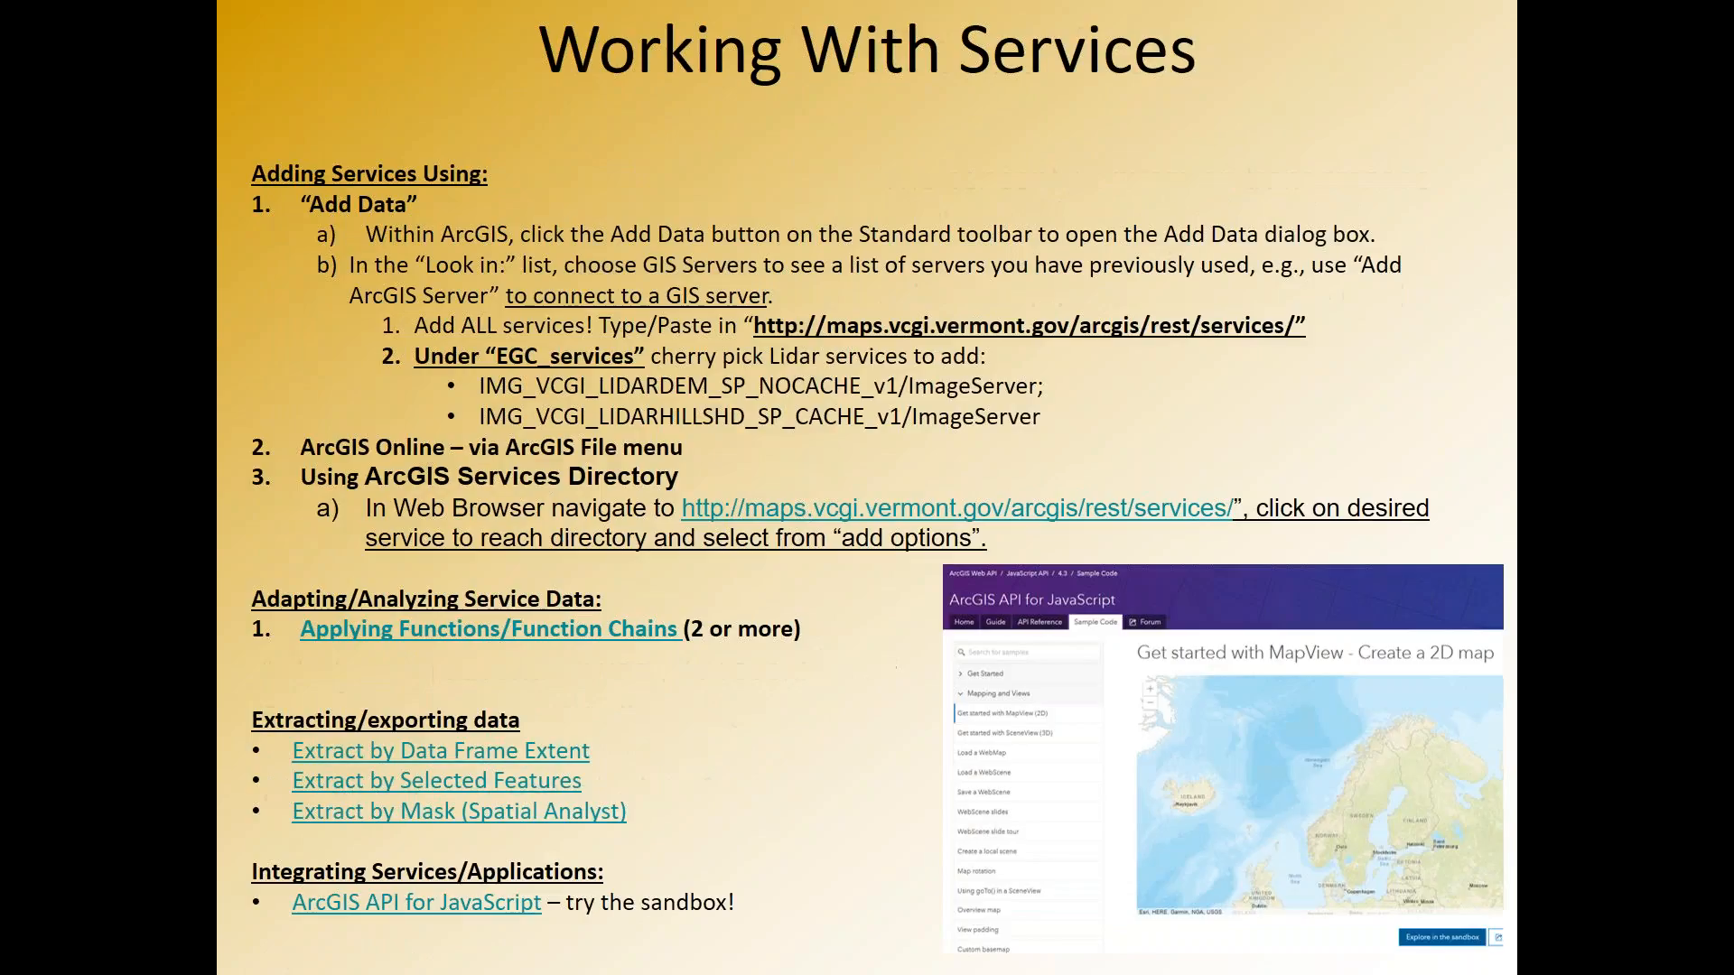
{"action": "key", "text": "alt+Tab"}
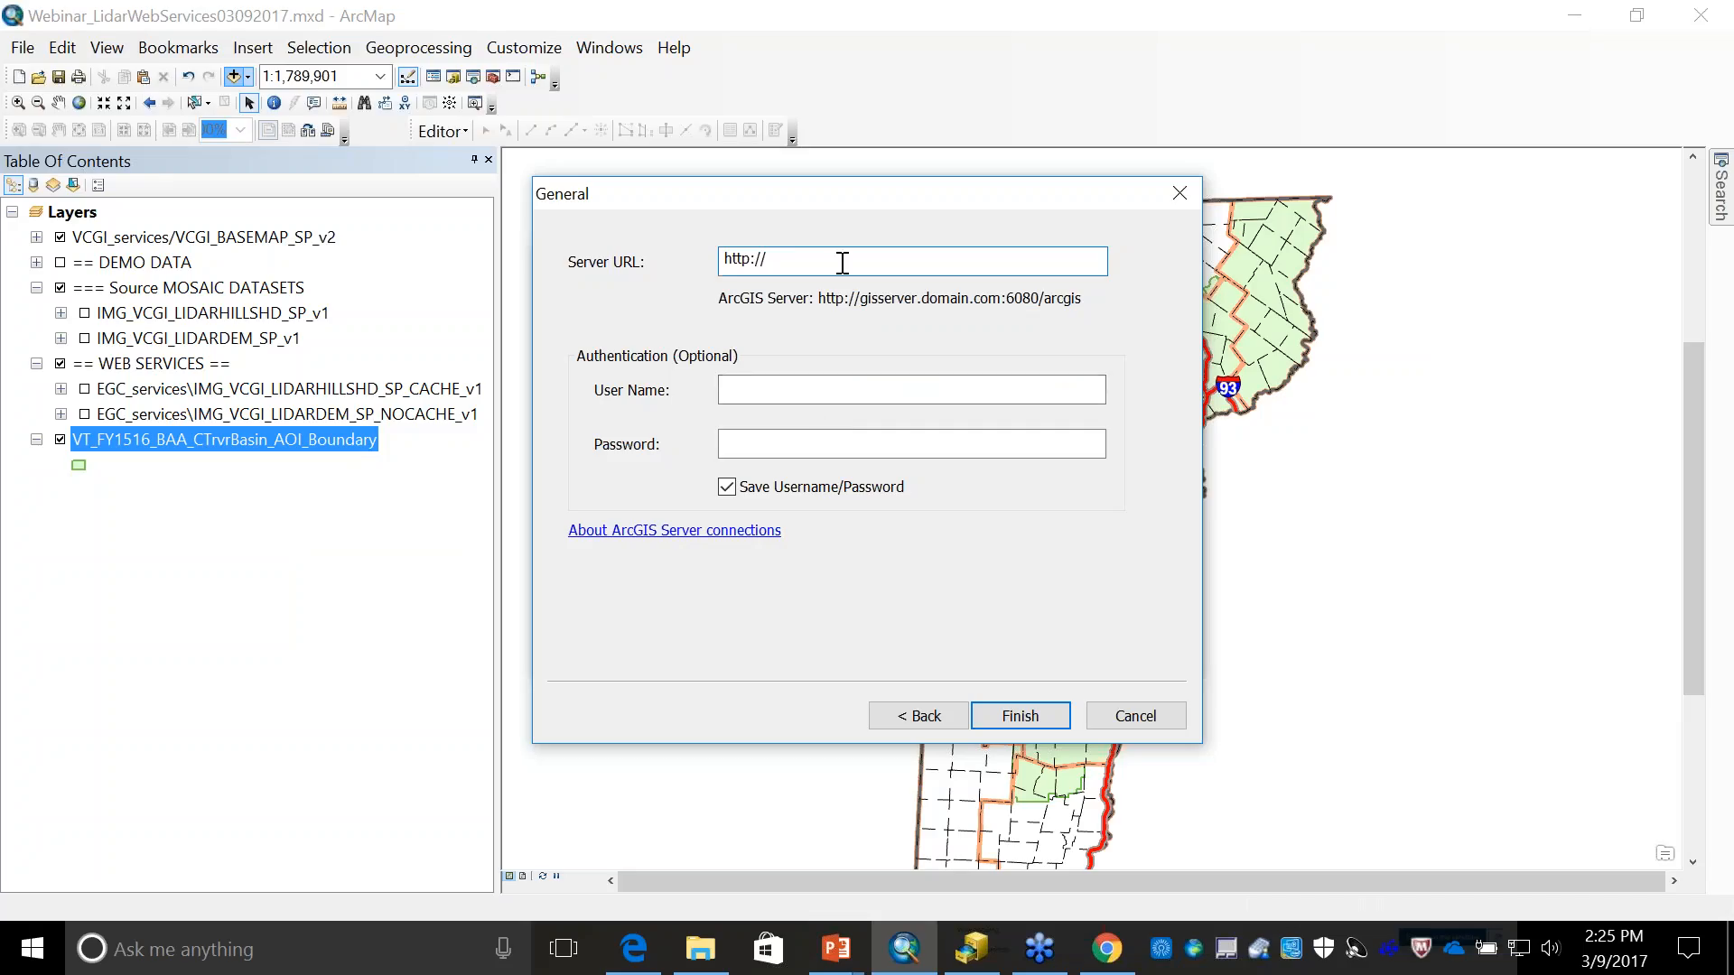
{"action": "type", "text": "maps.vegi.vermont.gov/arcgis/rest/services"}
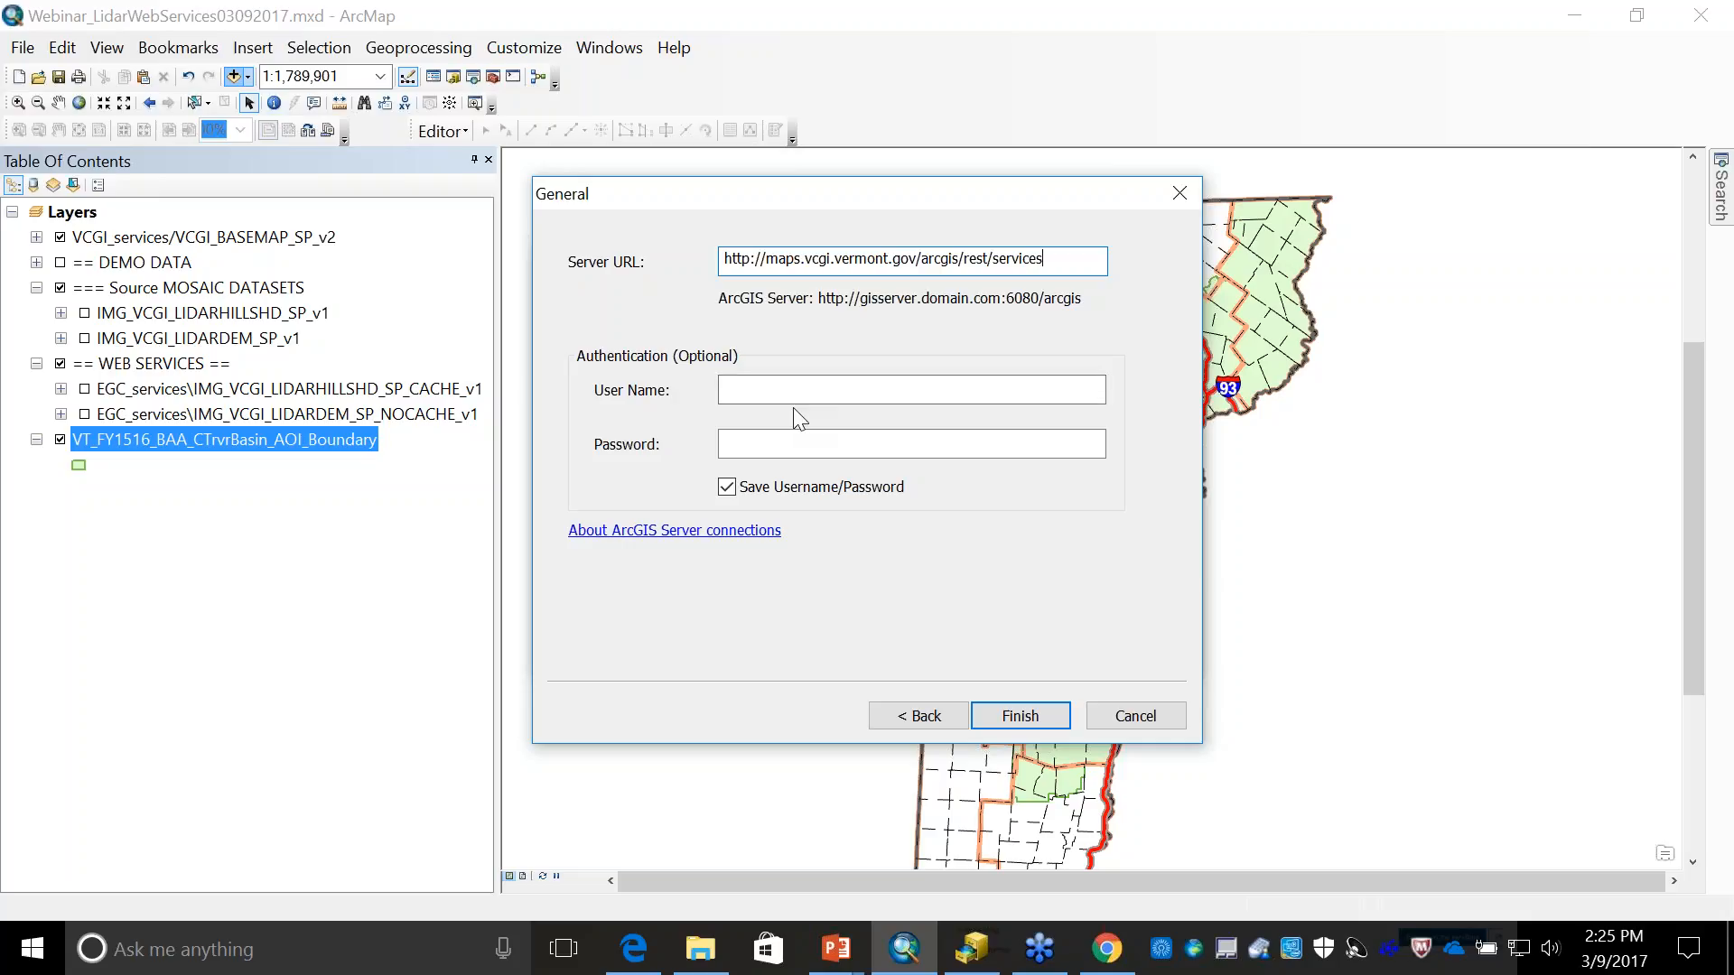
{"action": "left_click", "coordinate": [1039, 717]}
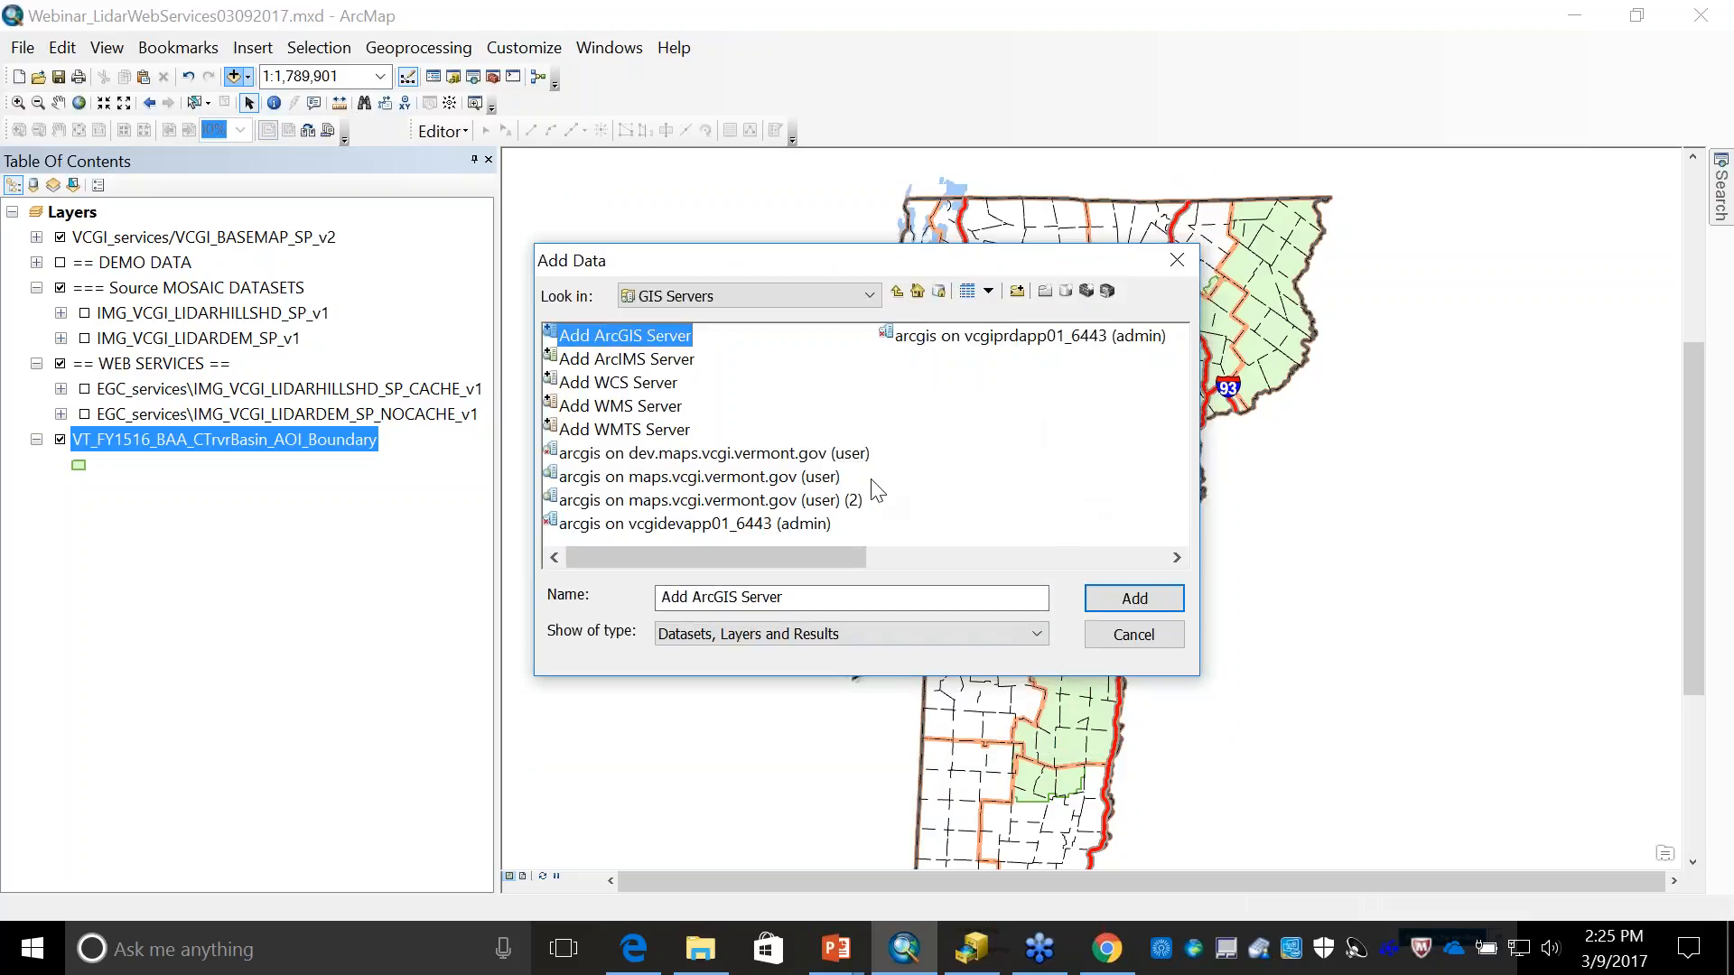
- Browse into the EGC_services folder of the connection arcgis on maps.vcgi.vermont.gov (user) (2)
{"action": "left_click", "coordinate": [771, 500]}
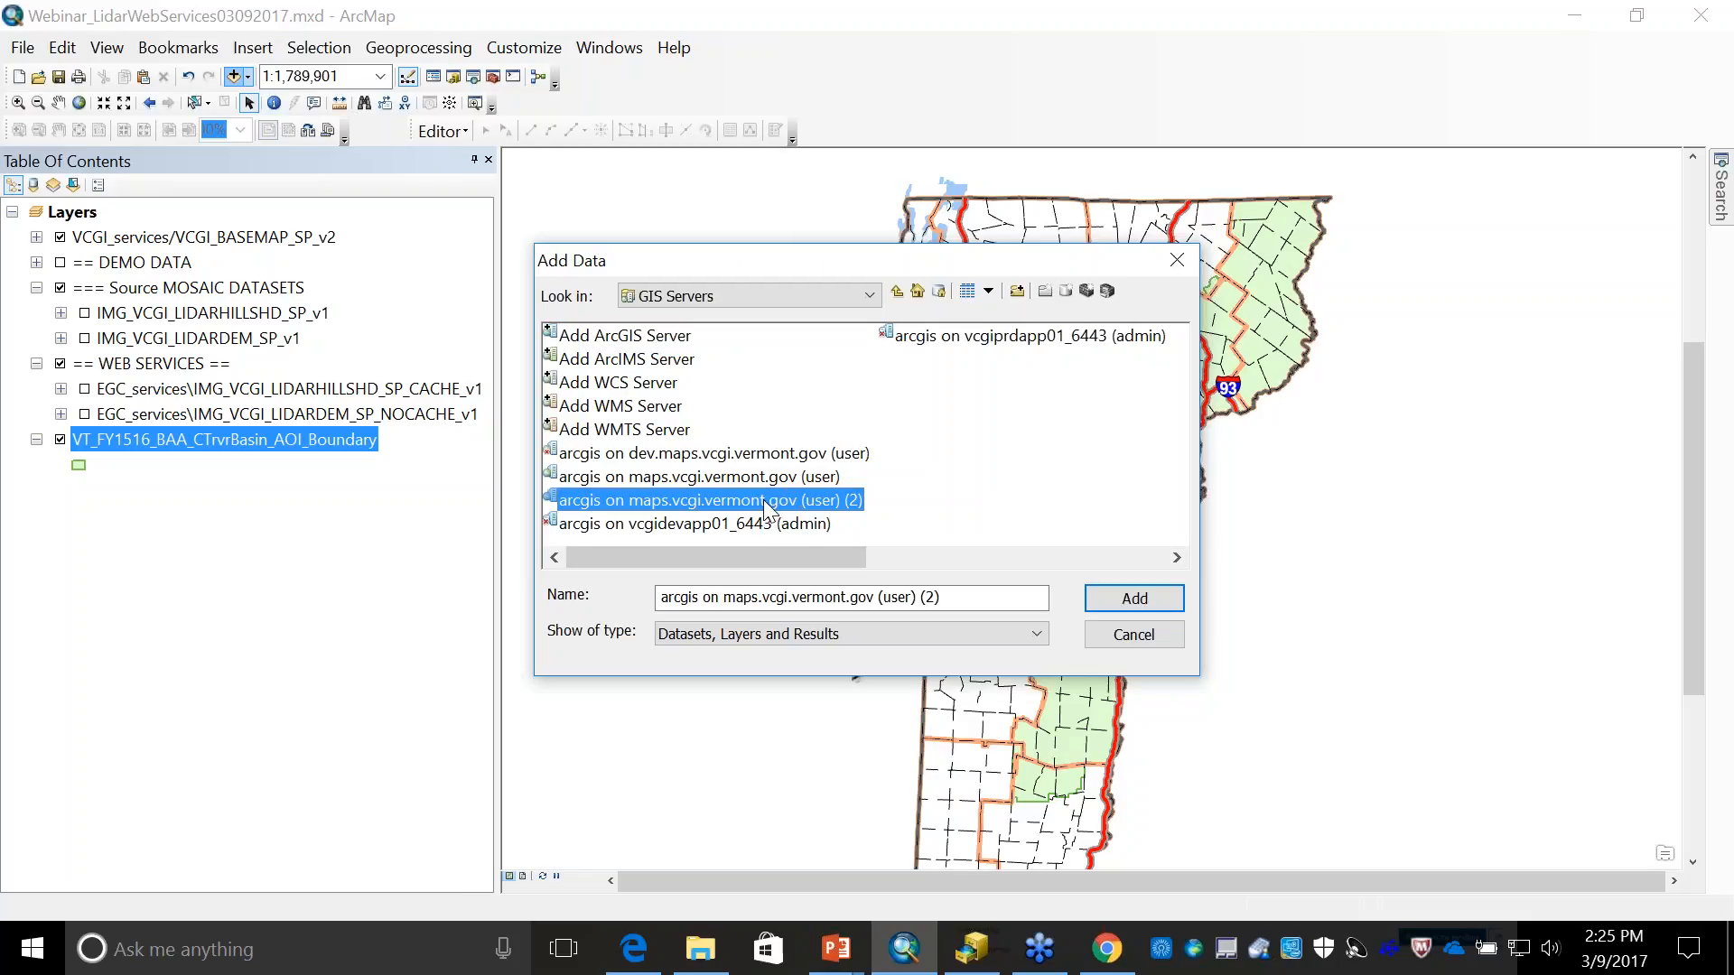
{"action": "double_click", "coordinate": [762, 501]}
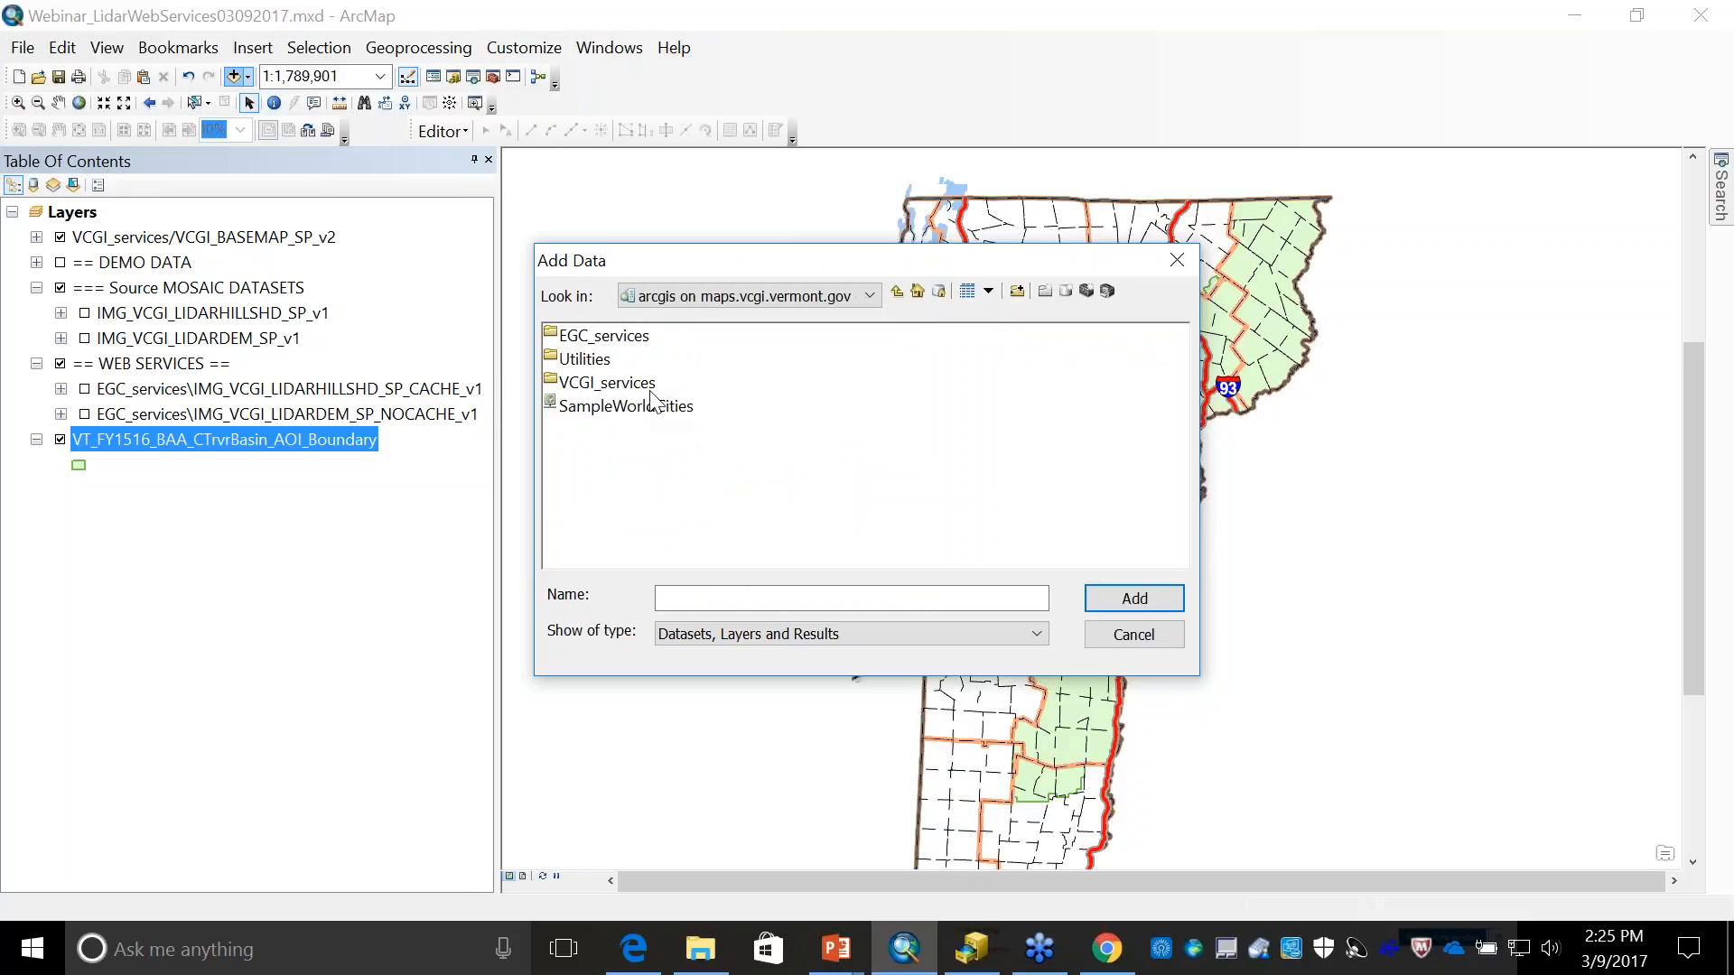
{"action": "left_click", "coordinate": [611, 339]}
{"action": "double_click", "coordinate": [612, 341]}
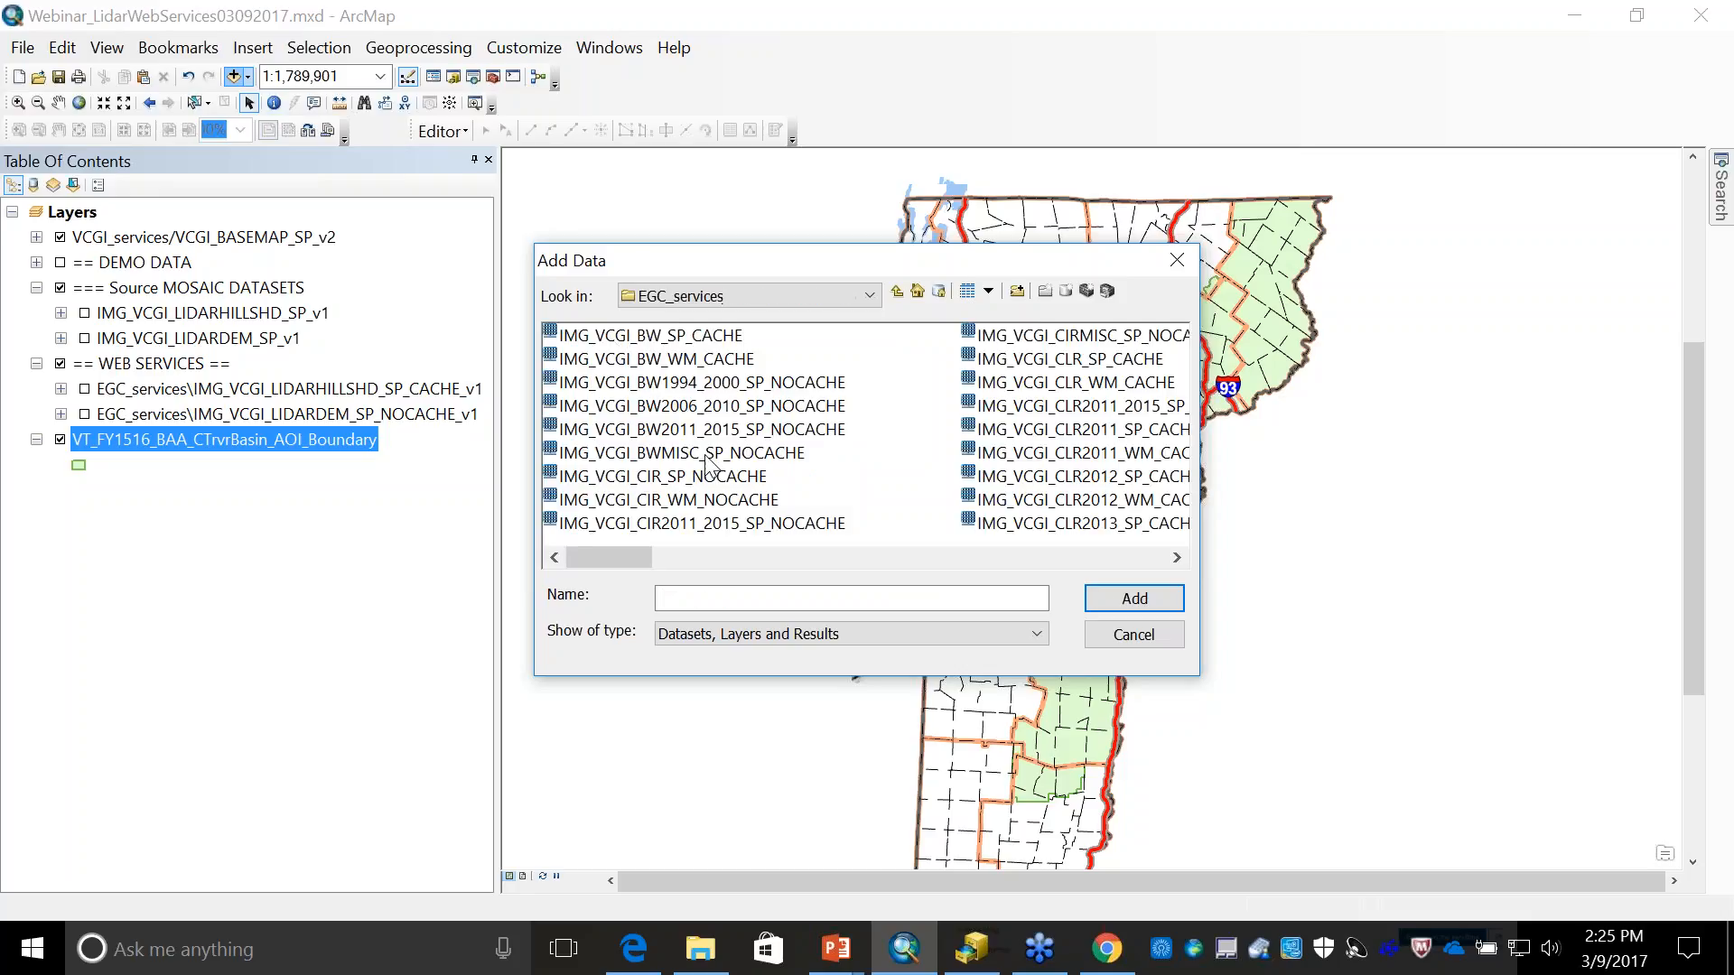
- Add the image services IMG_VCGI_LIDARDEM_SP_NOCACHE_v1 and IMG_VCGI_LIDARHILLSHD_SP_CACHE_v1 to the map
{"action": "left_click", "coordinate": [1108, 556]}
{"action": "left_click", "coordinate": [1107, 557]}
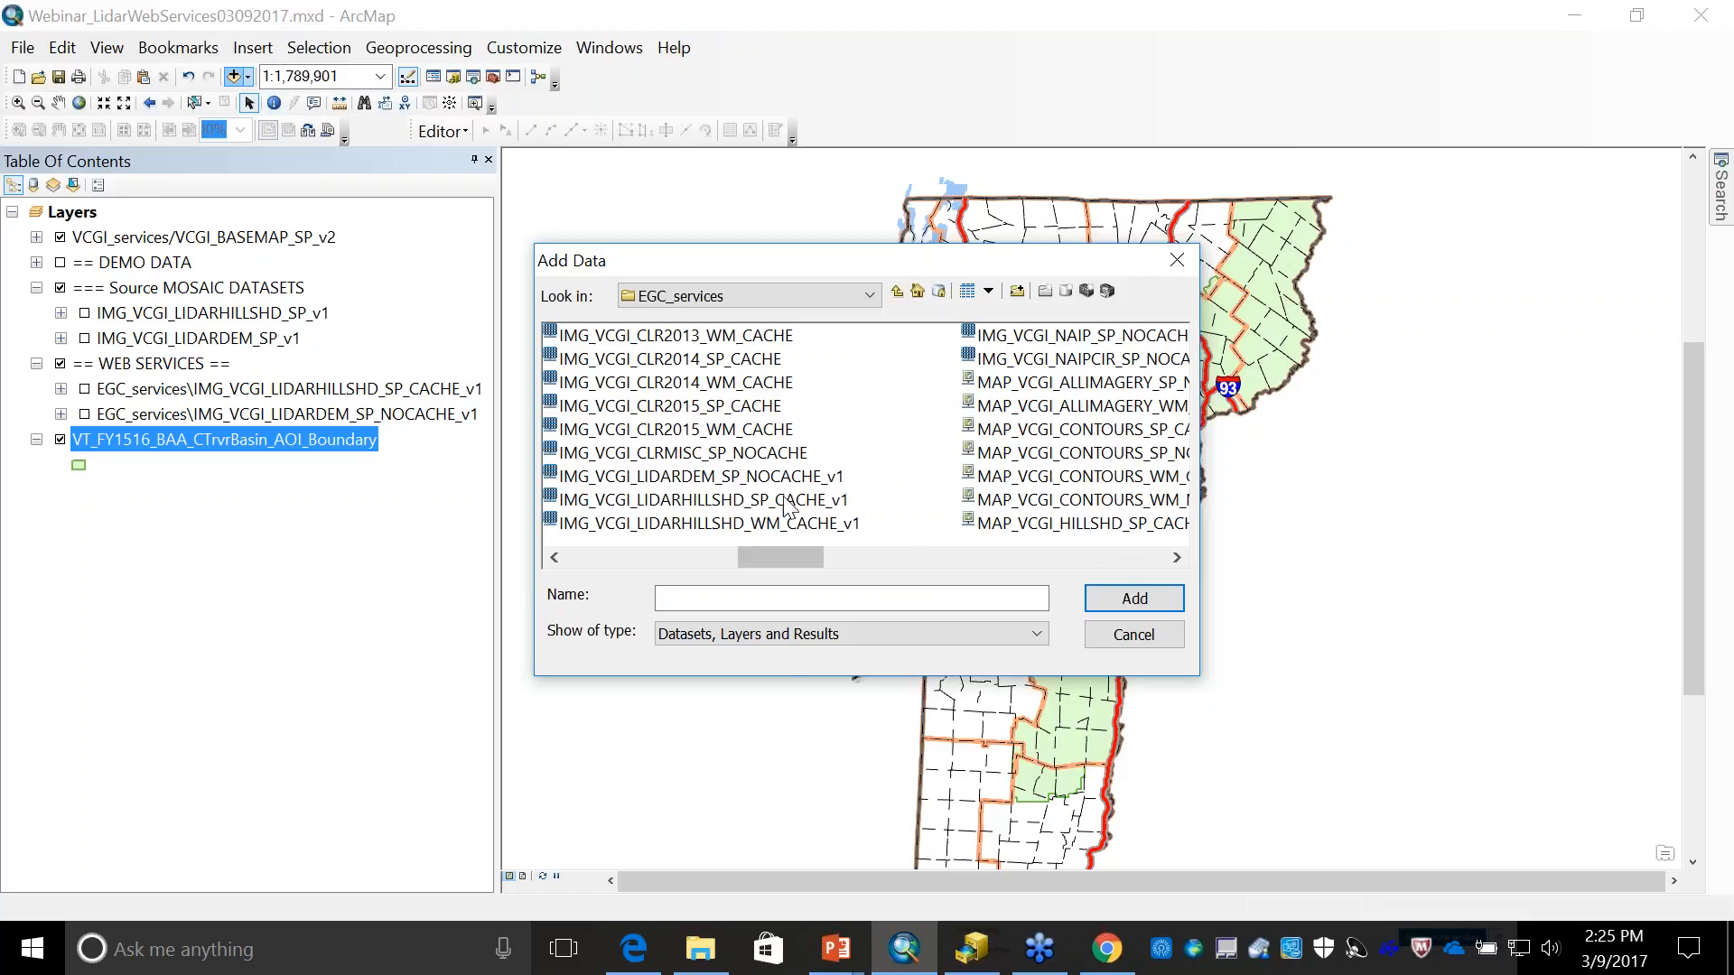
{"action": "left_click", "coordinate": [622, 479]}
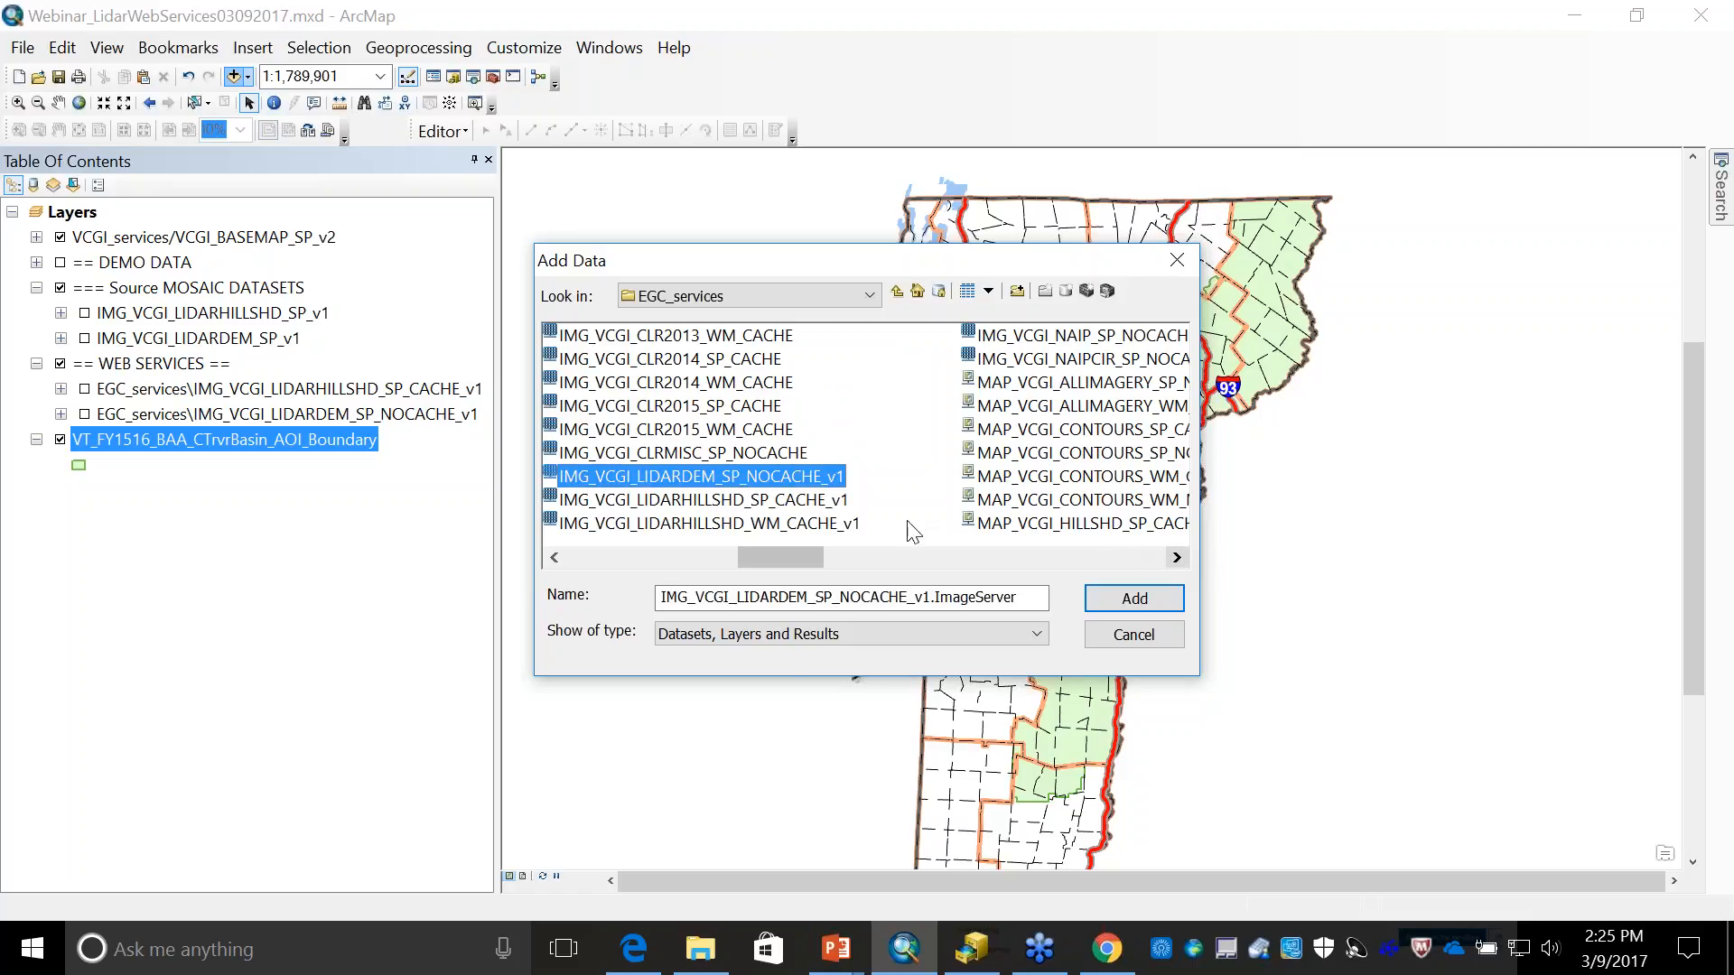
{"action": "left_click", "coordinate": [727, 501], "text": "ctrl"}
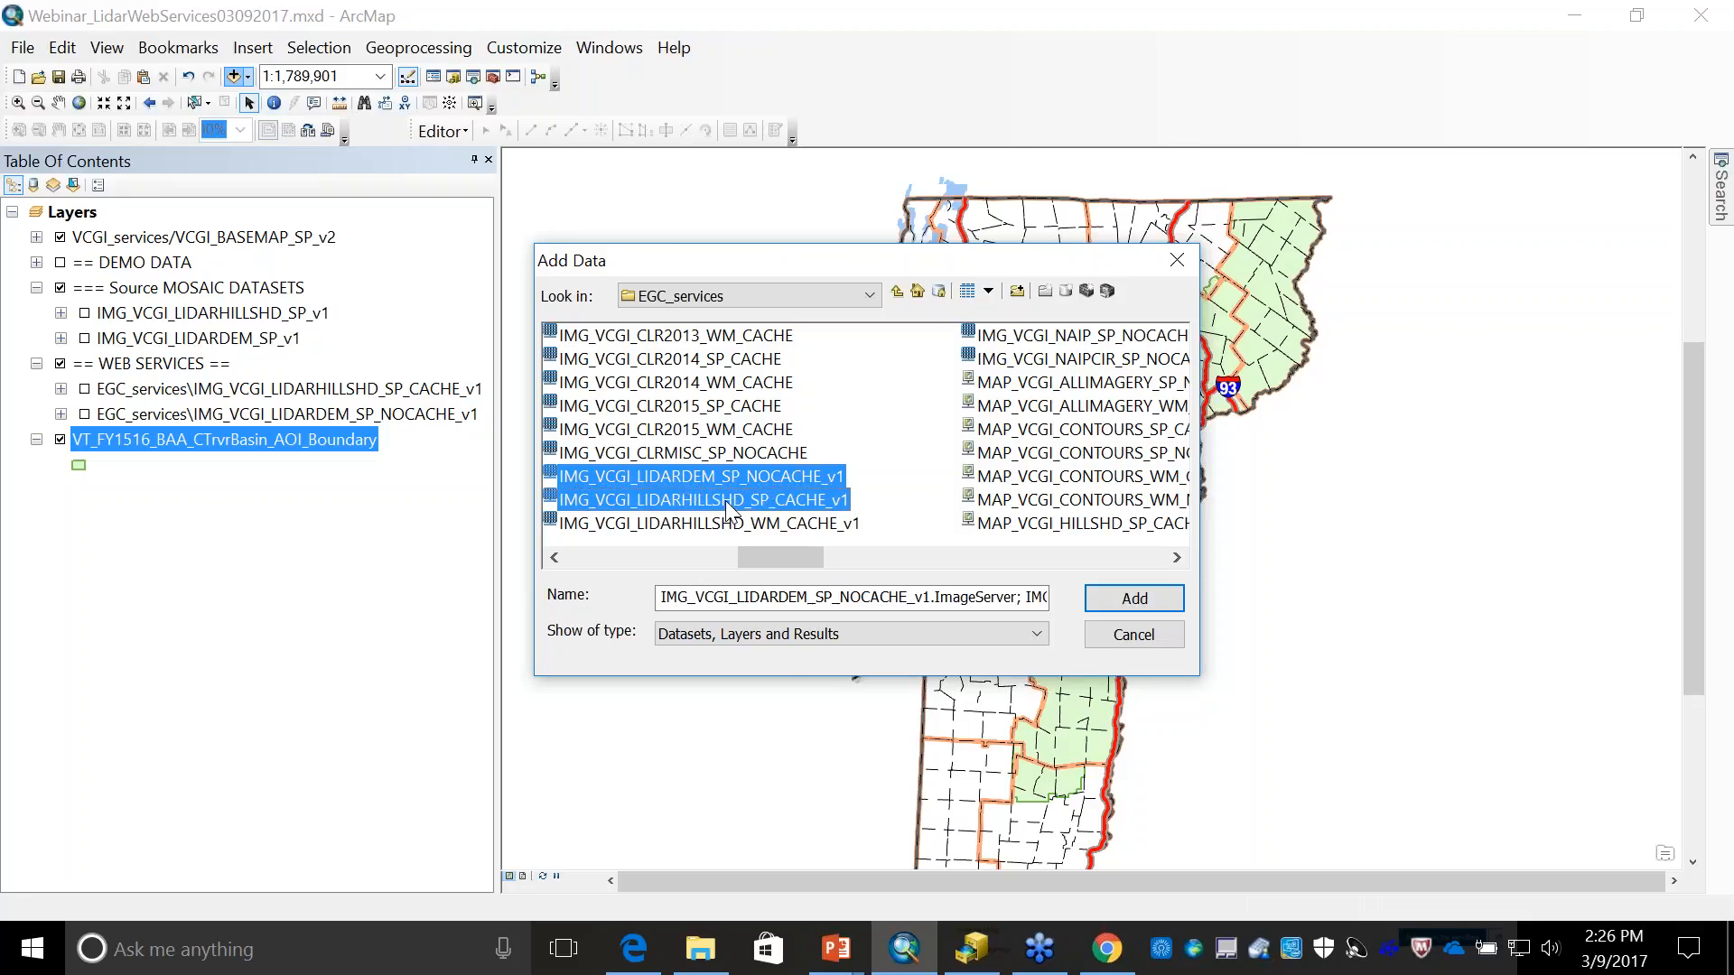
{"action": "left_click", "coordinate": [1134, 598]}
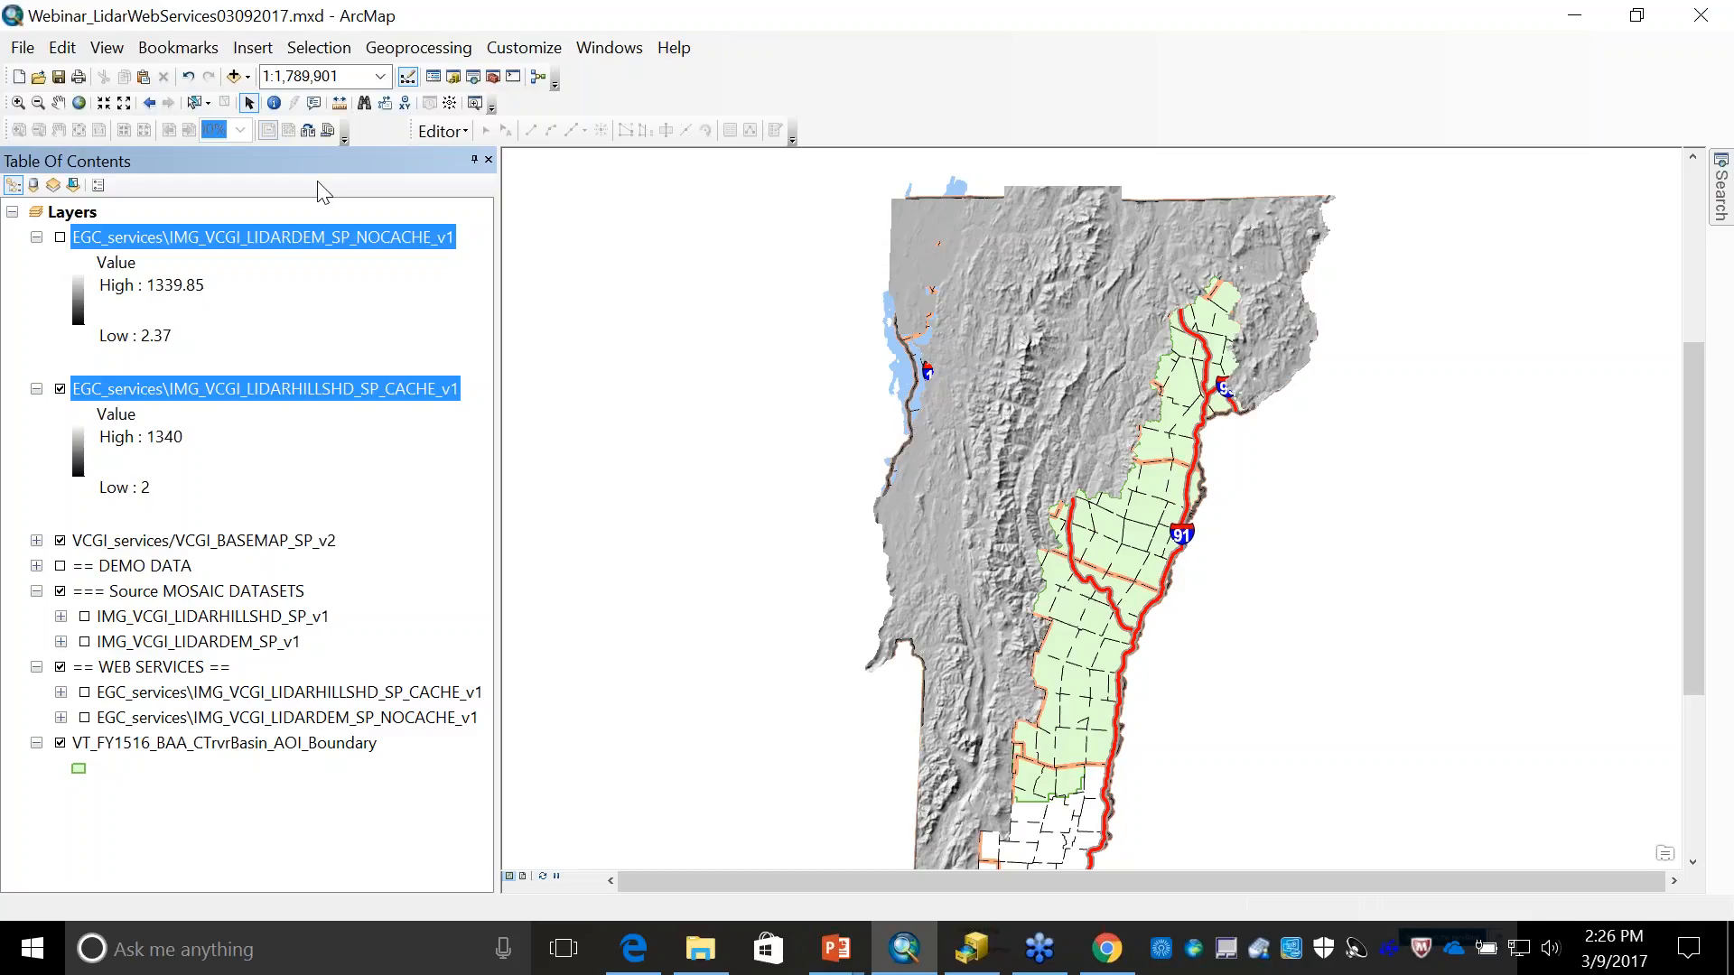
- Zoom the map out to 1:2,000,000 and pan it so the whole state fits in view
{"action": "left_click", "coordinate": [125, 105]}
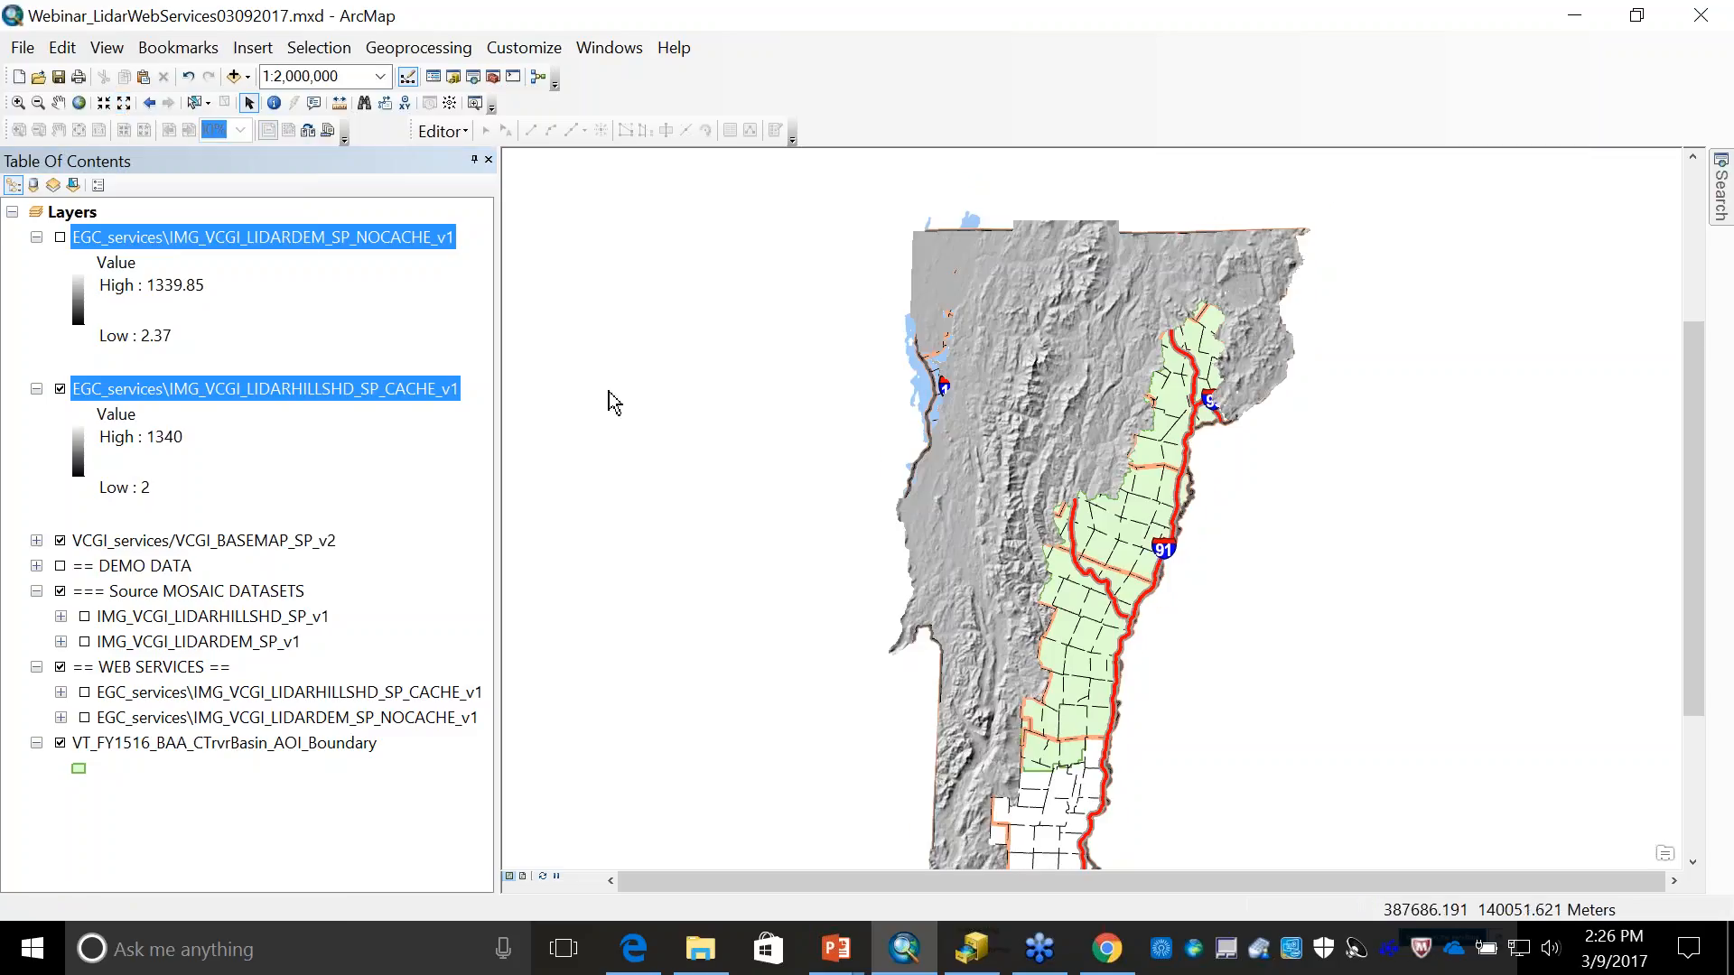
{"action": "left_click", "coordinate": [59, 102]}
{"action": "left_click_drag", "start_coordinate": [696, 458], "coordinate": [690, 420]}
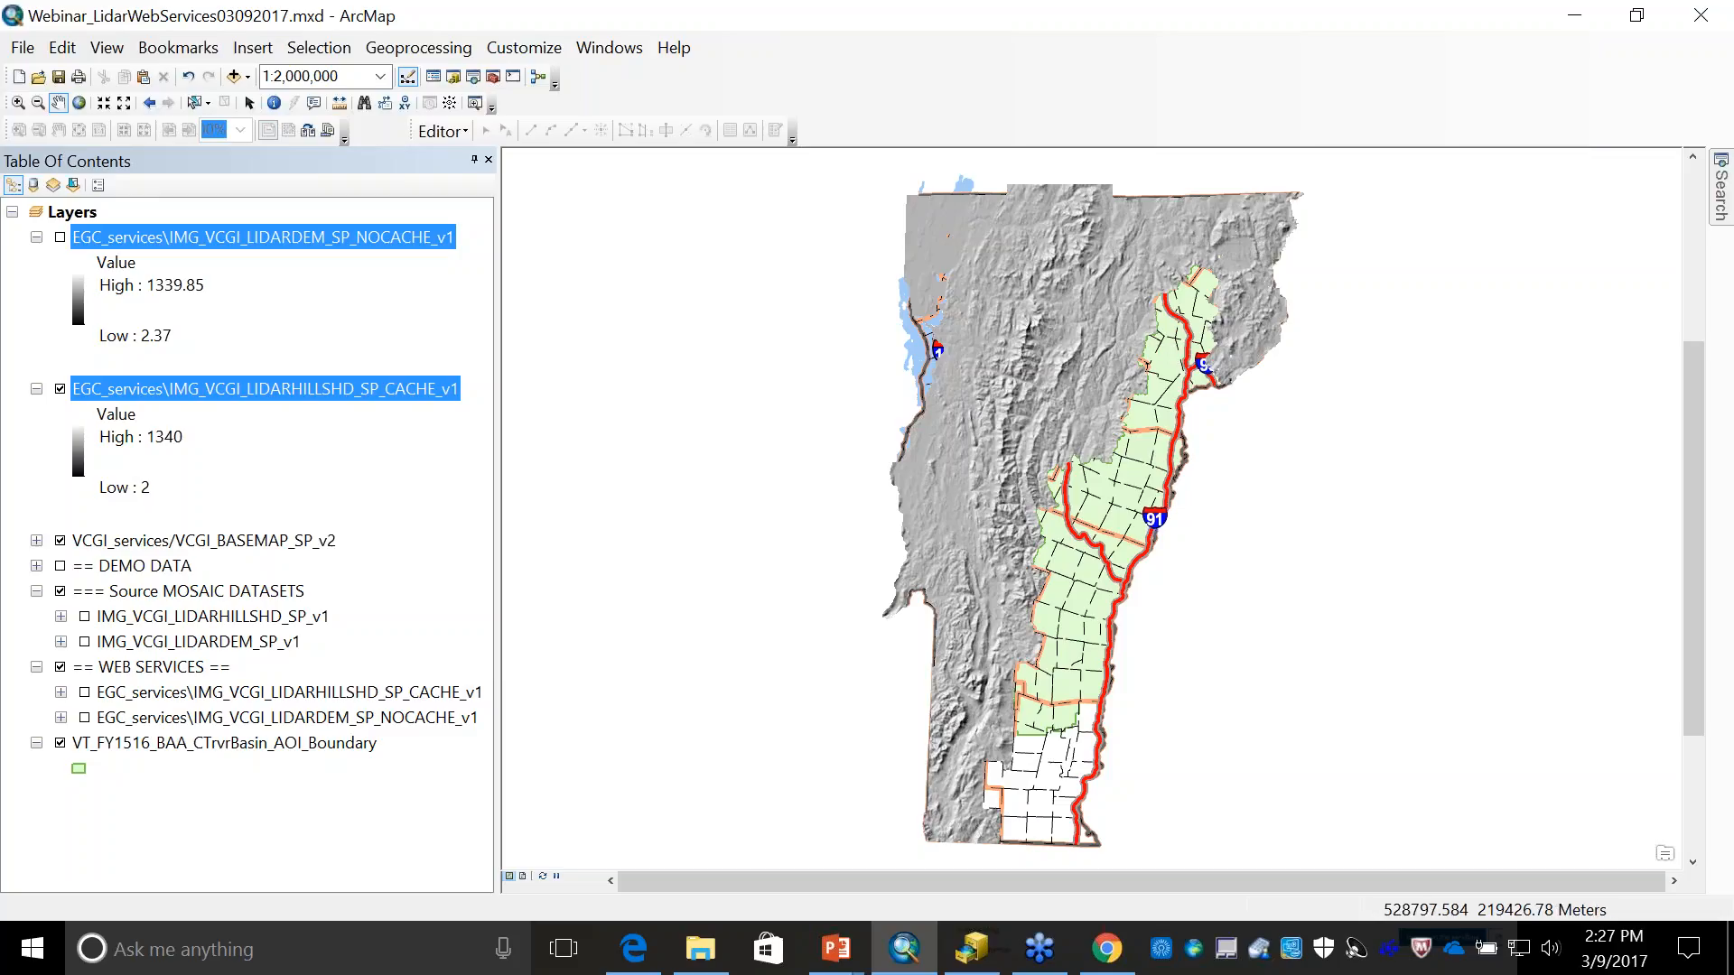
- Apply the multicolour elevation ramp running from light blue through green, orange and brown to white to the hillshade service layer
{"action": "left_click", "coordinate": [251, 386]}
{"action": "double_click", "coordinate": [251, 386]}
{"action": "left_click", "coordinate": [910, 184]}
{"action": "left_click", "coordinate": [1158, 438]}
{"action": "left_click", "coordinate": [1022, 262]}
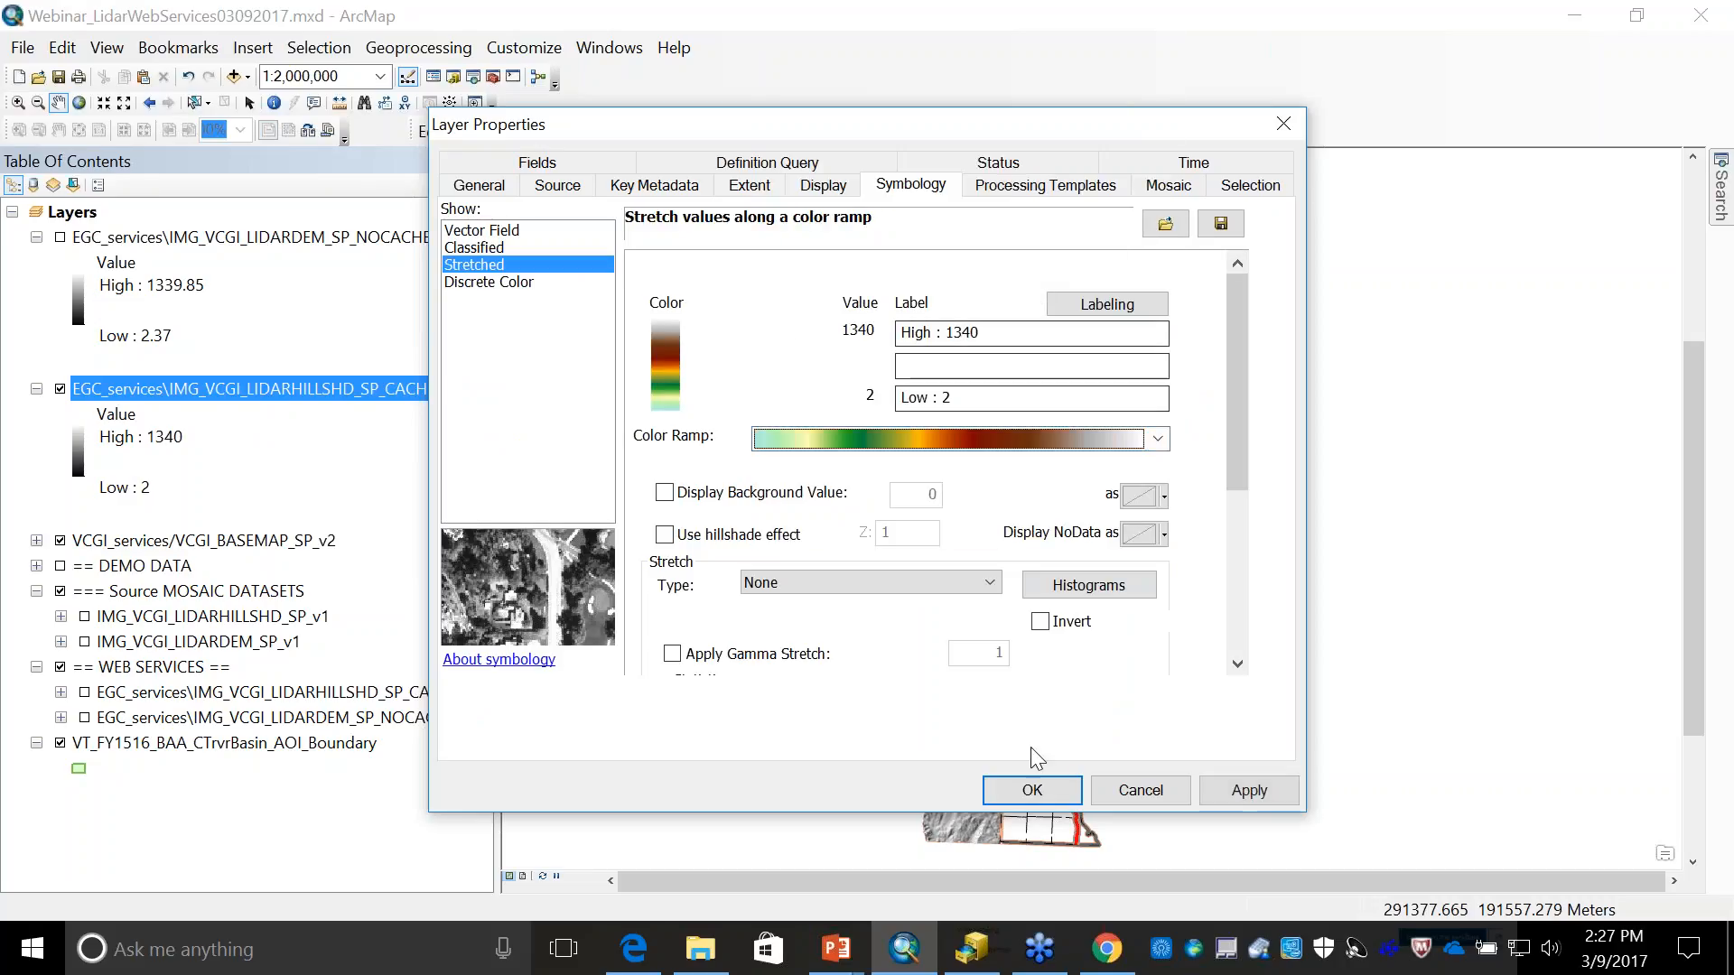
{"action": "left_click", "coordinate": [1033, 789]}
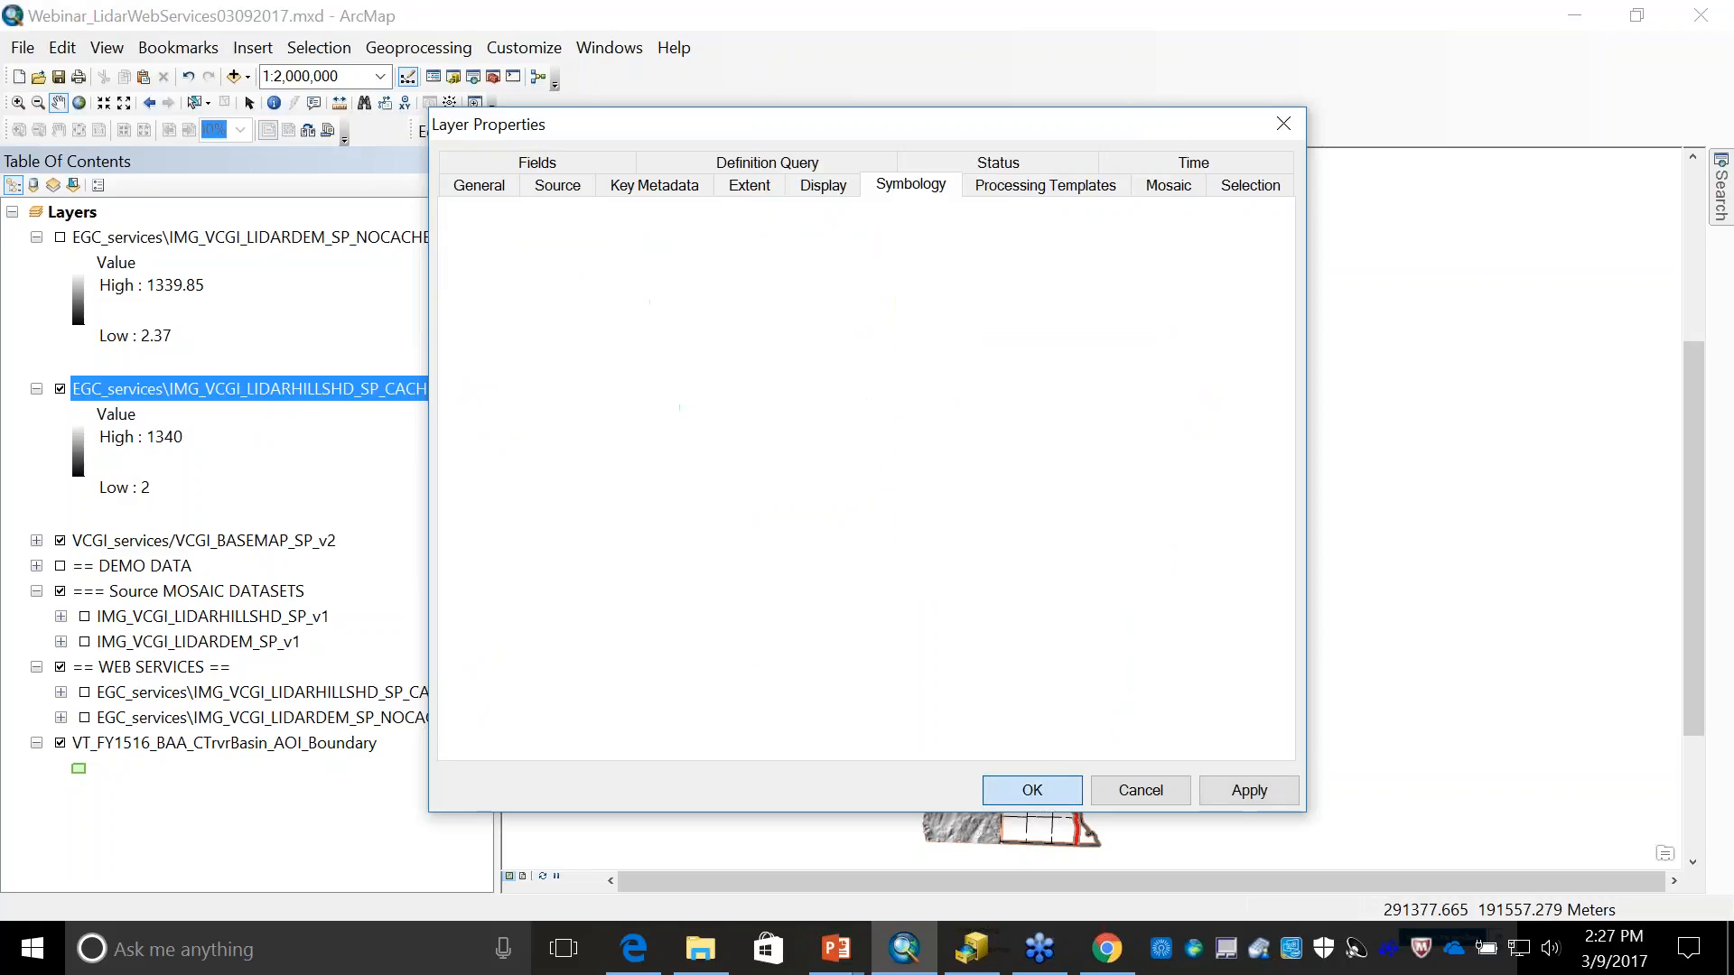
- Remove the last three algorithmic segments from the hillshade layer's color ramp so it ends in dark red, and apply it
{"action": "double_click", "coordinate": [315, 380]}
{"action": "left_click", "coordinate": [864, 436]}
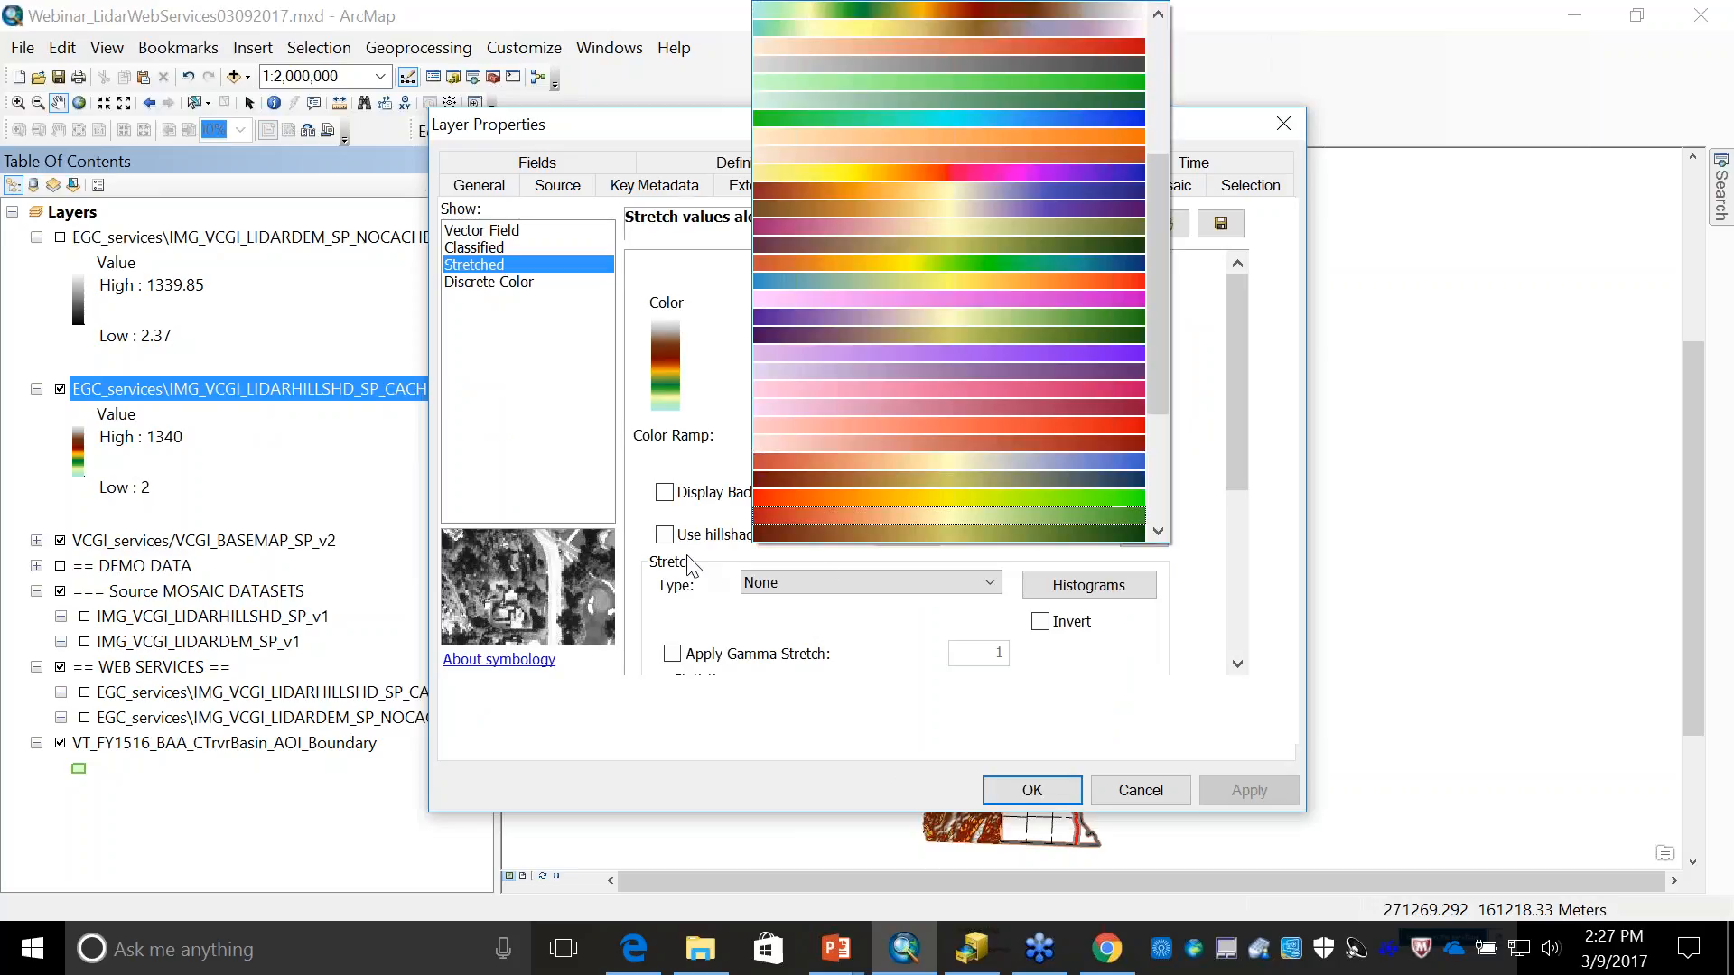
{"action": "left_click", "coordinate": [893, 623]}
{"action": "right_click", "coordinate": [940, 433]}
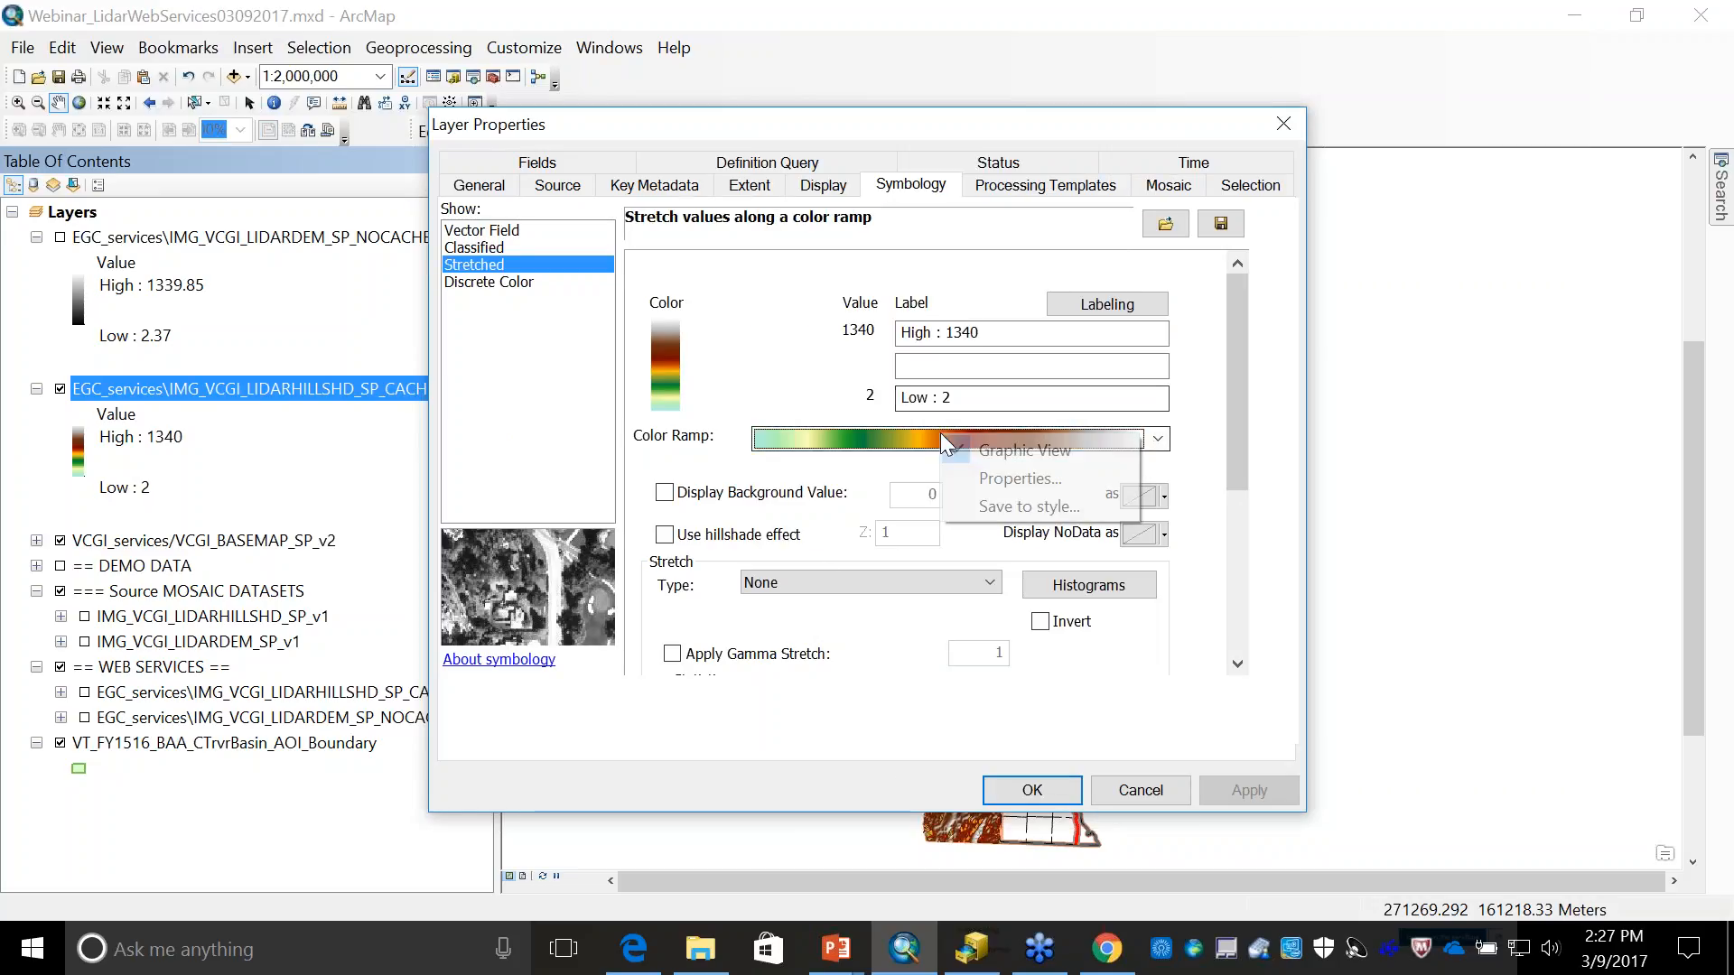
{"action": "left_click", "coordinate": [1024, 469]}
{"action": "left_click", "coordinate": [793, 439]}
{"action": "left_click", "coordinate": [1060, 332]}
{"action": "left_click", "coordinate": [768, 416]}
{"action": "left_click", "coordinate": [1060, 332]}
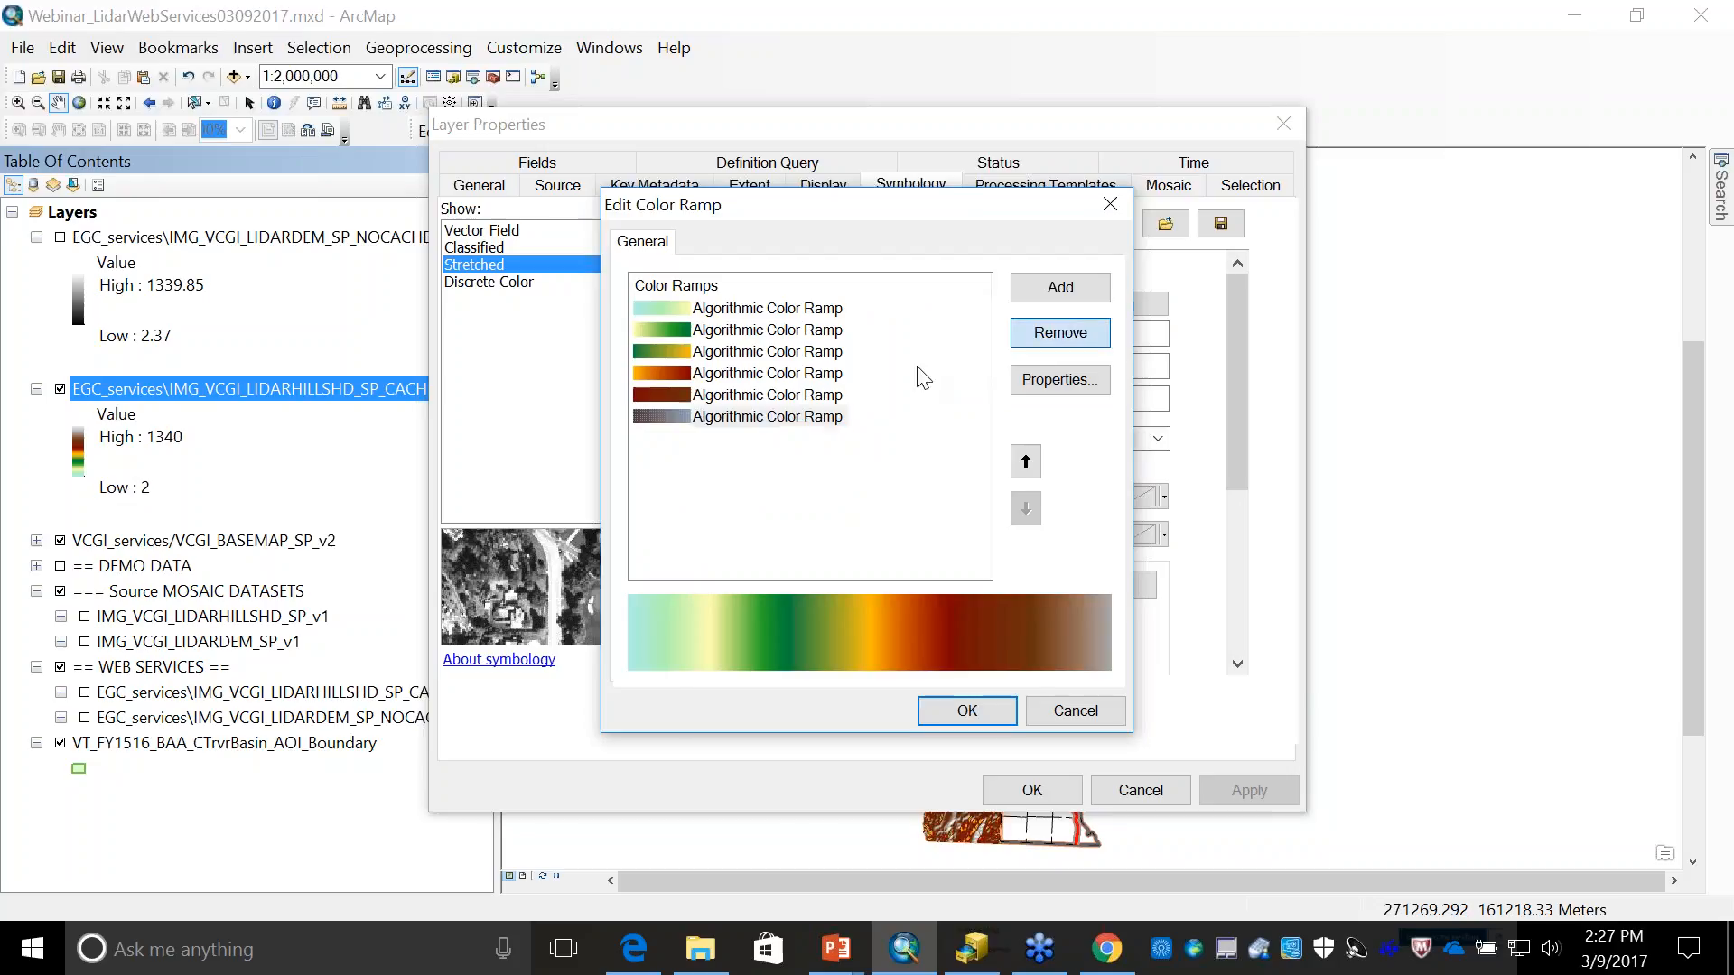
{"action": "left_click", "coordinate": [760, 398]}
{"action": "left_click", "coordinate": [1061, 332]}
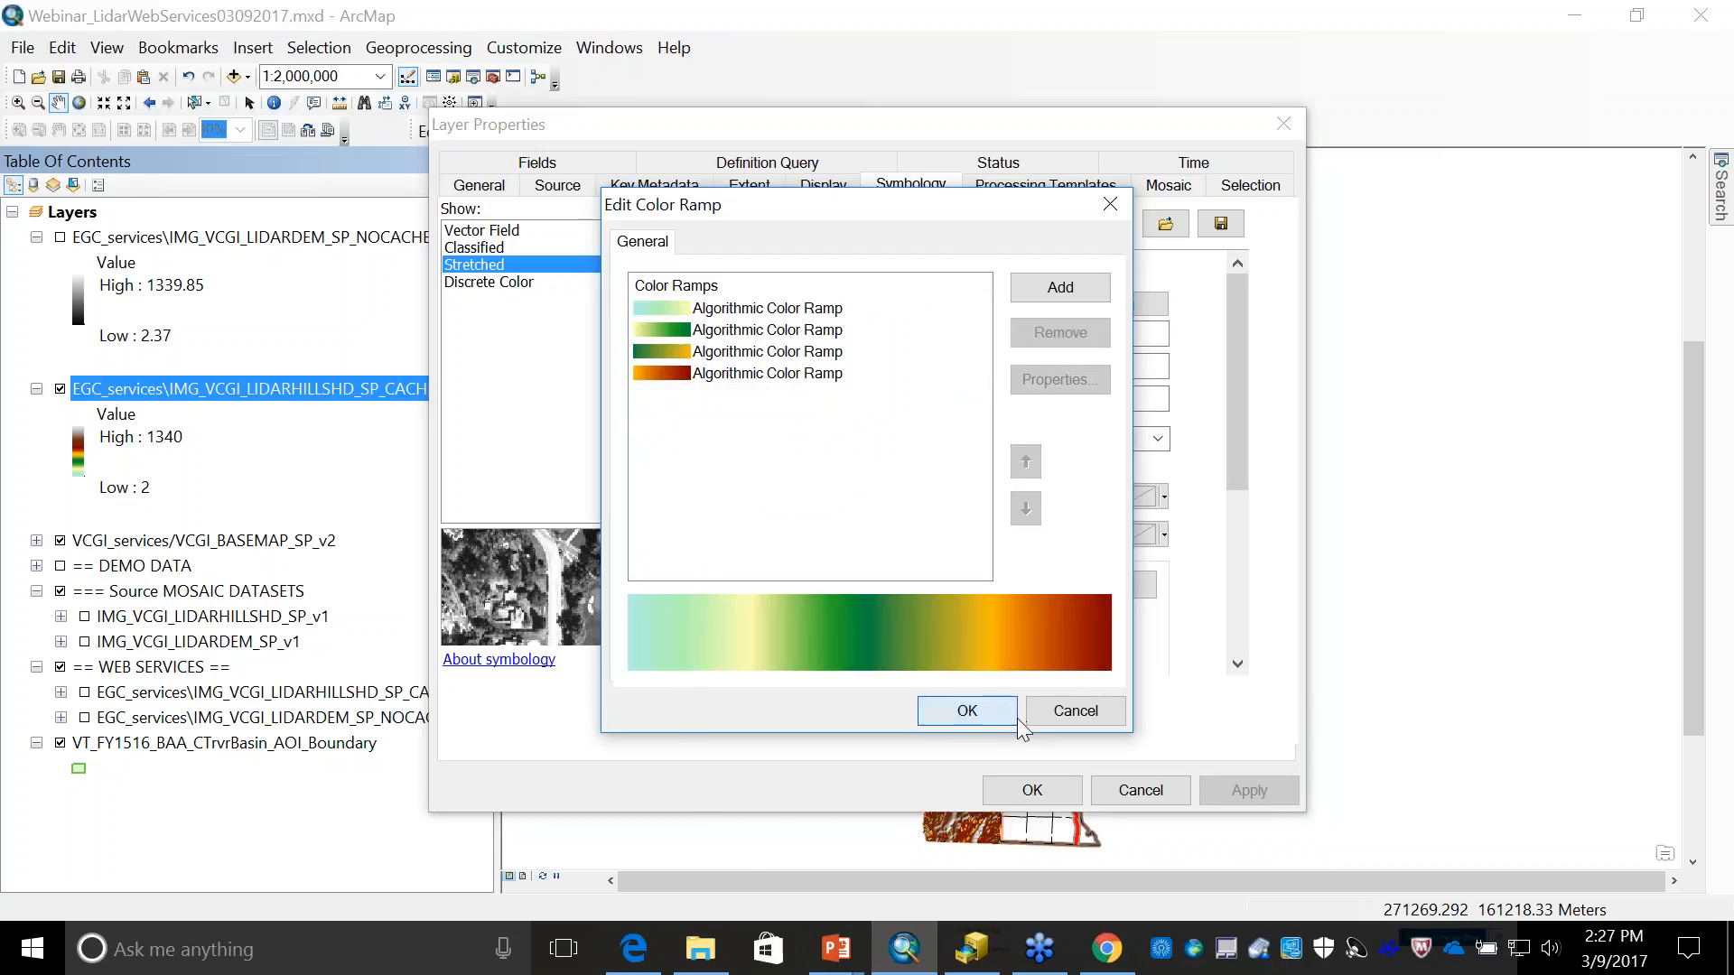
{"action": "left_click", "coordinate": [1017, 718]}
{"action": "left_click", "coordinate": [1032, 791]}
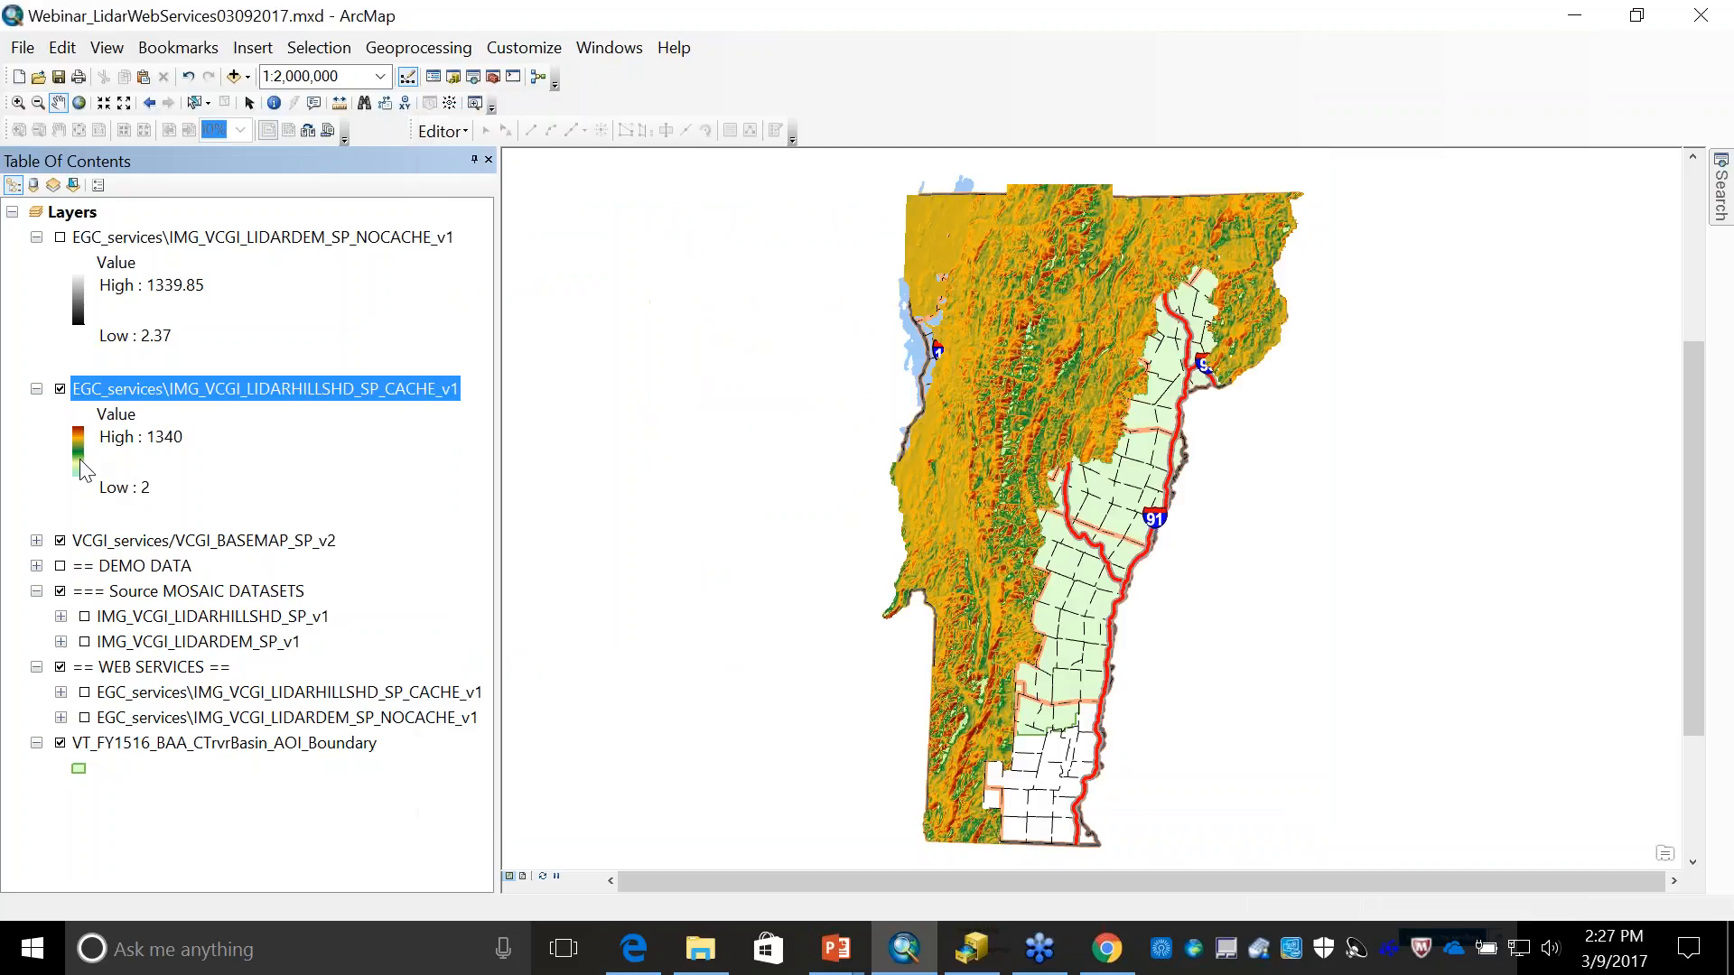
- Restore the black-to-white color ramp on the hillshade service layer
{"action": "double_click", "coordinate": [162, 388]}
{"action": "left_click", "coordinate": [1145, 437]}
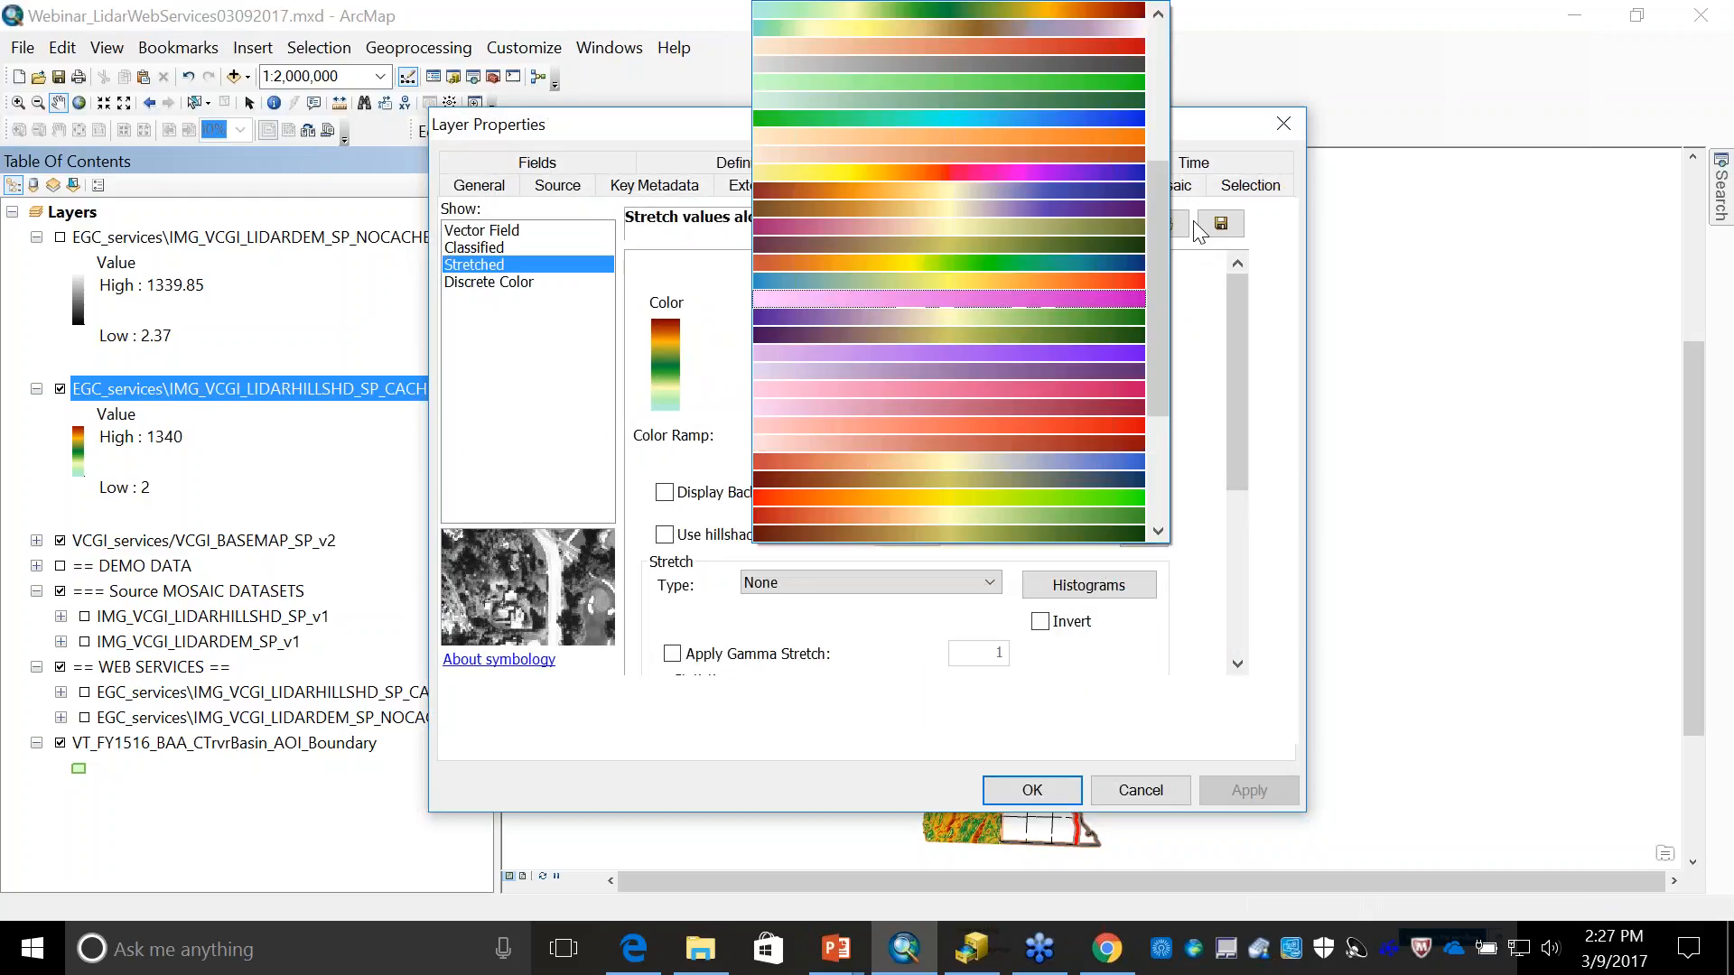
{"action": "left_click", "coordinate": [1162, 148]}
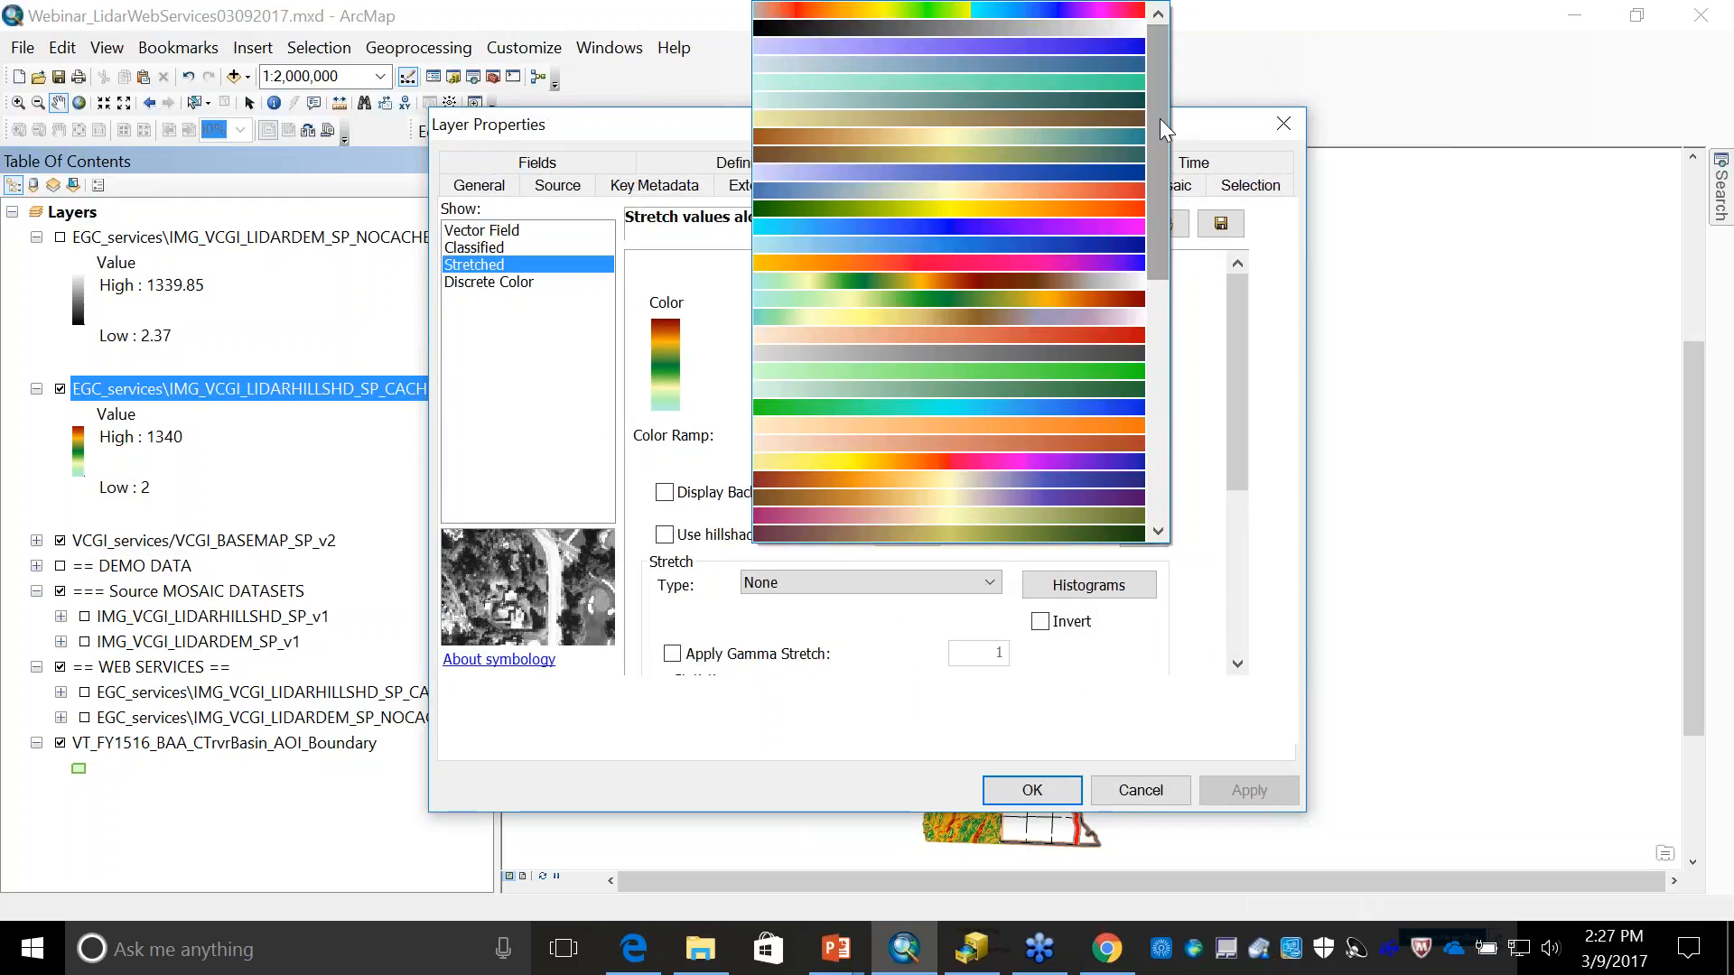
{"action": "left_click", "coordinate": [1052, 29]}
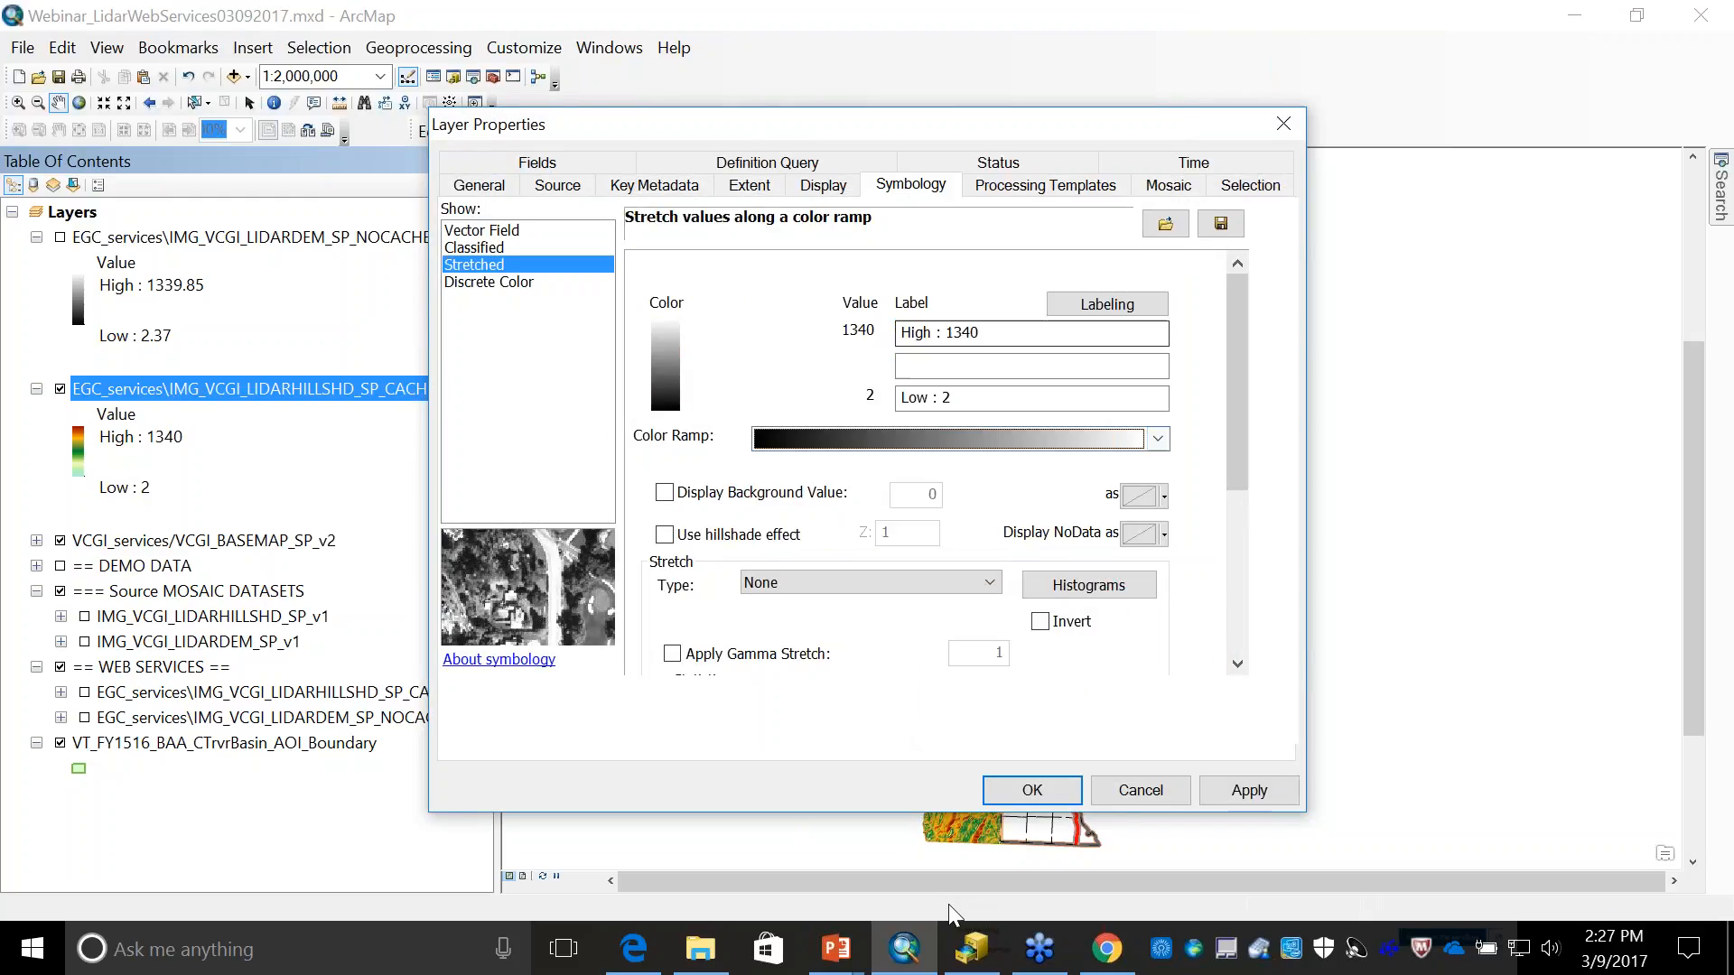
{"action": "left_click", "coordinate": [1034, 783]}
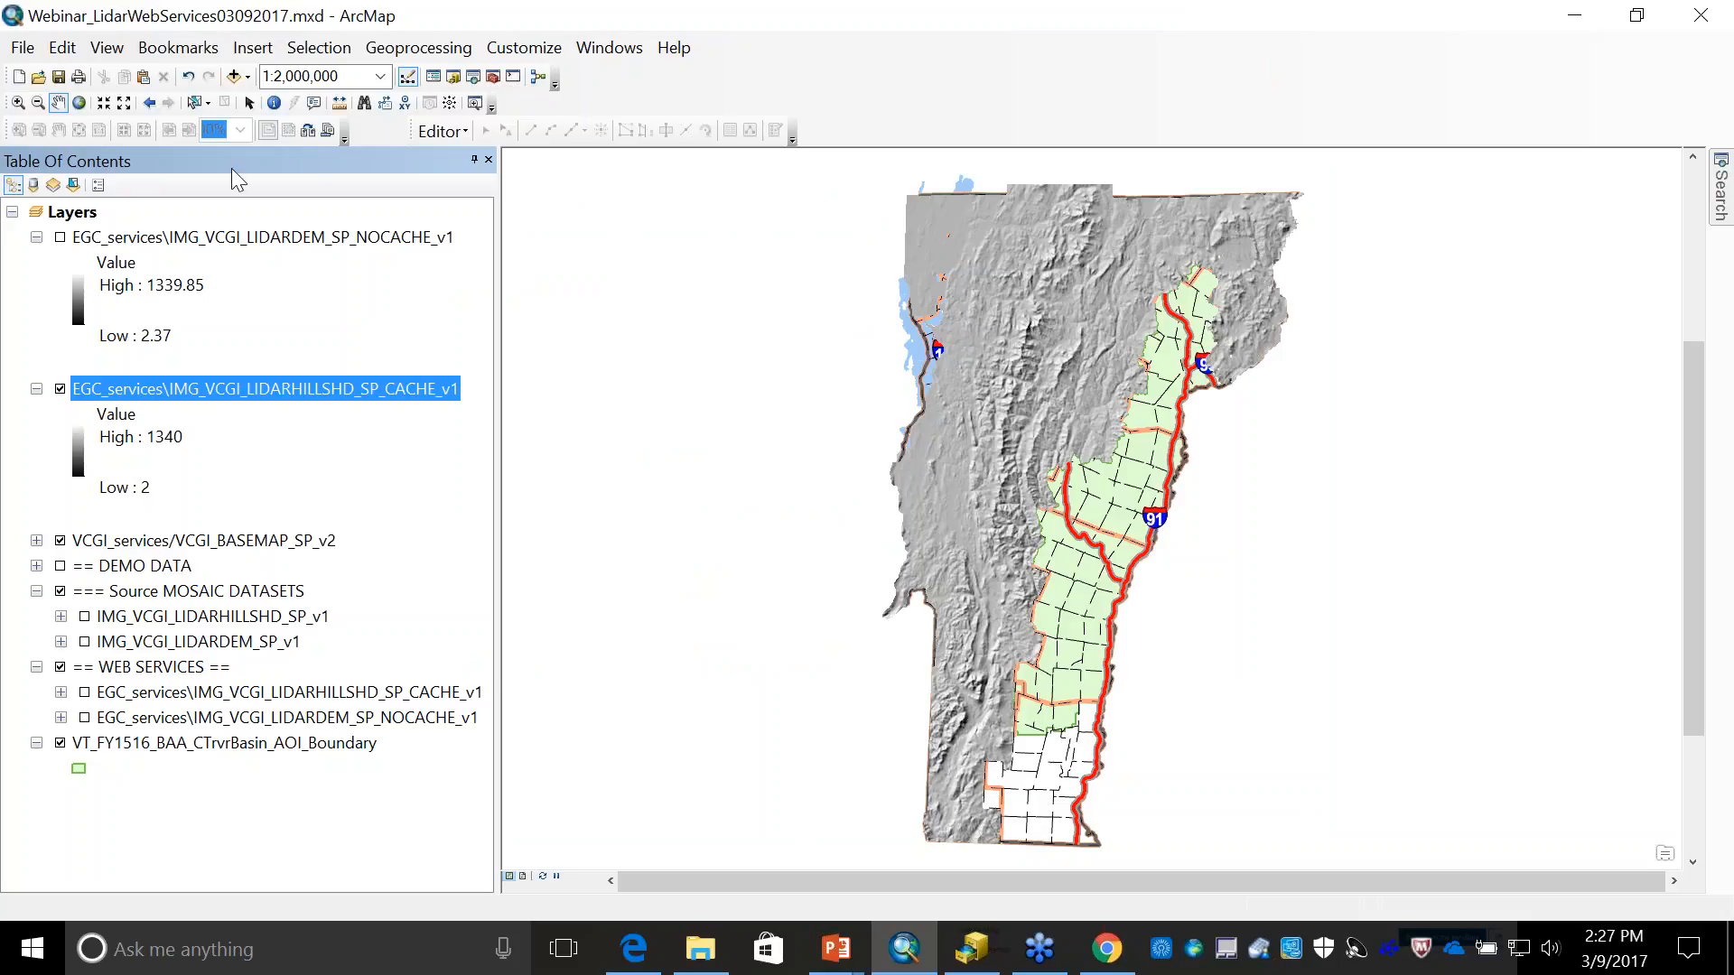
- Open the layer properties of the lidar DEM service and look at its available color ramps
{"action": "left_click", "coordinate": [244, 238]}
{"action": "double_click", "coordinate": [243, 238]}
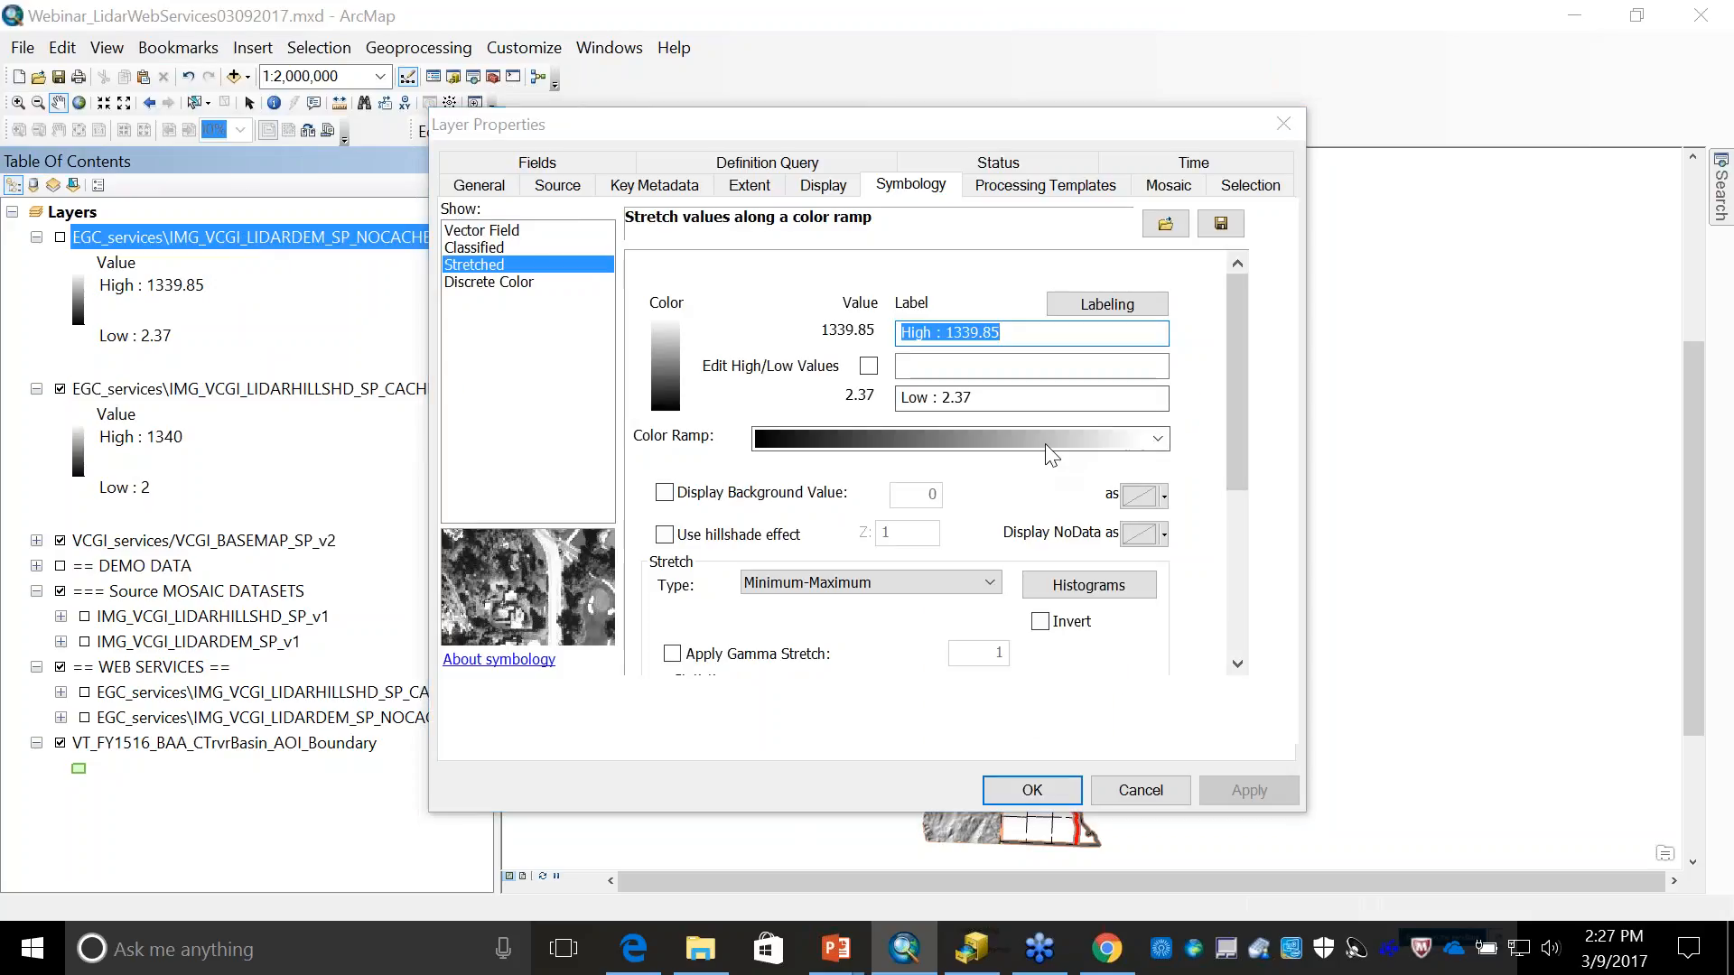
{"action": "left_click", "coordinate": [1044, 440]}
{"action": "left_click", "coordinate": [1196, 759]}
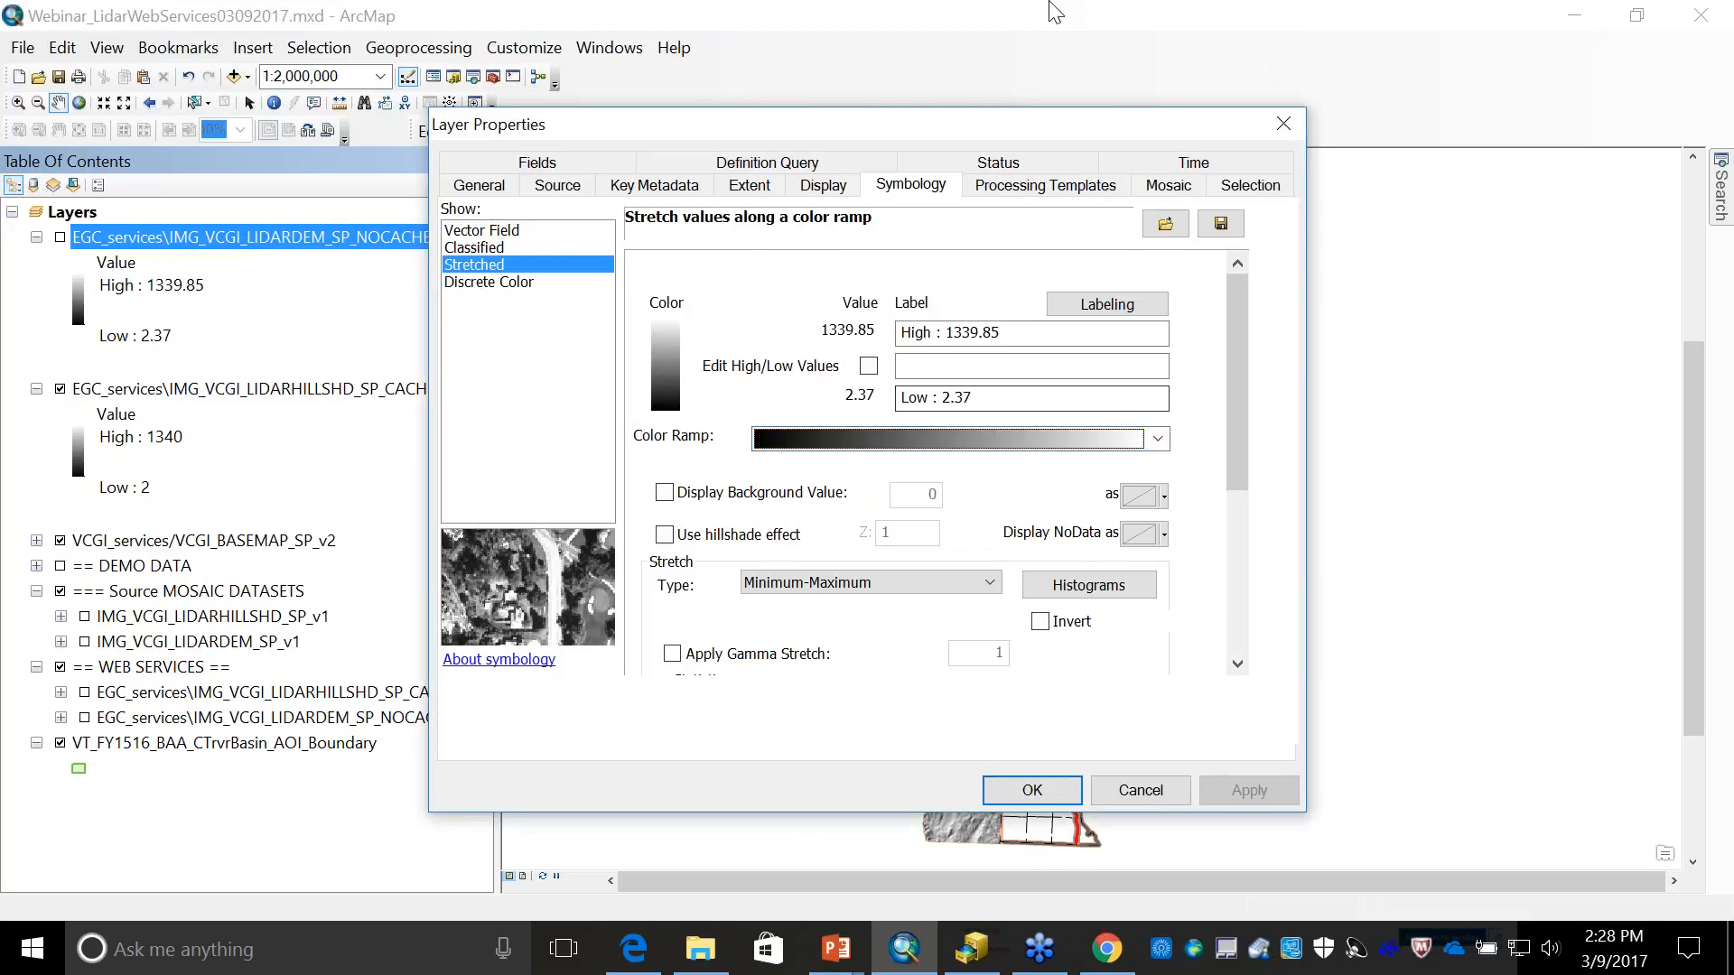
- Apply the definition query "Name" = 'IMG_VCGI_LIDARDEM1M2009_SP_v1' to the lidar DEM service layer
{"action": "left_click", "coordinate": [800, 167]}
{"action": "left_click_drag", "start_coordinate": [713, 121], "coordinate": [176, 478]}
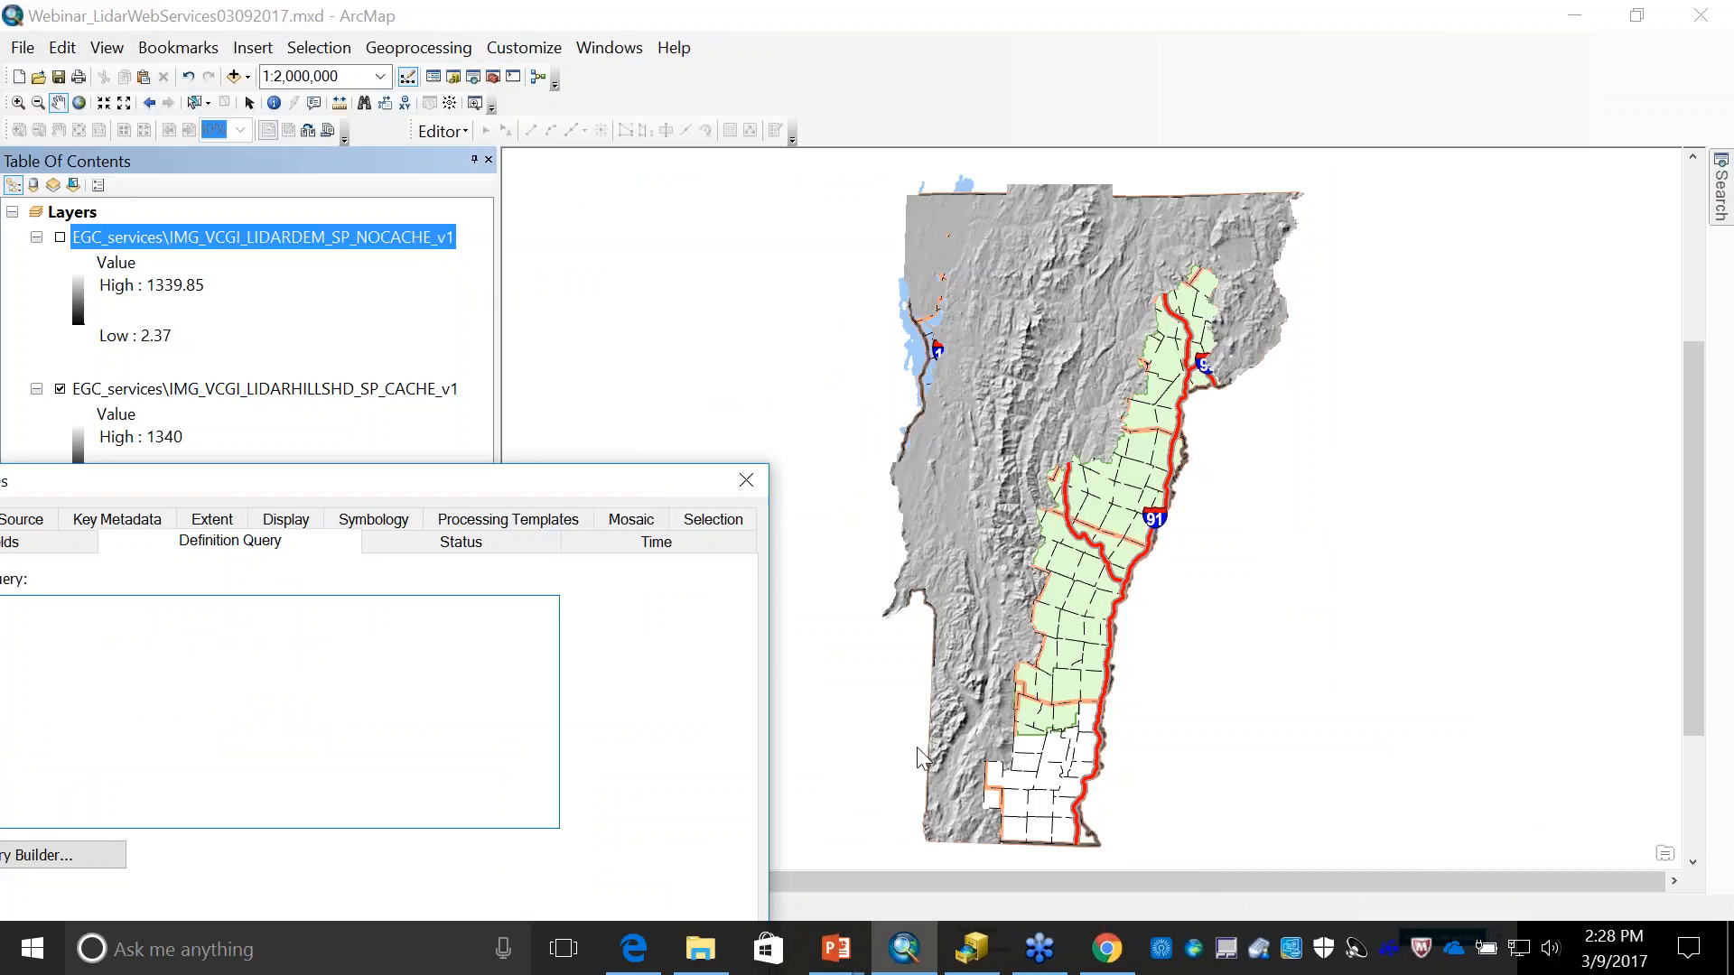
{"action": "left_click_drag", "start_coordinate": [310, 500], "coordinate": [593, 315]}
{"action": "left_click", "coordinate": [325, 672]}
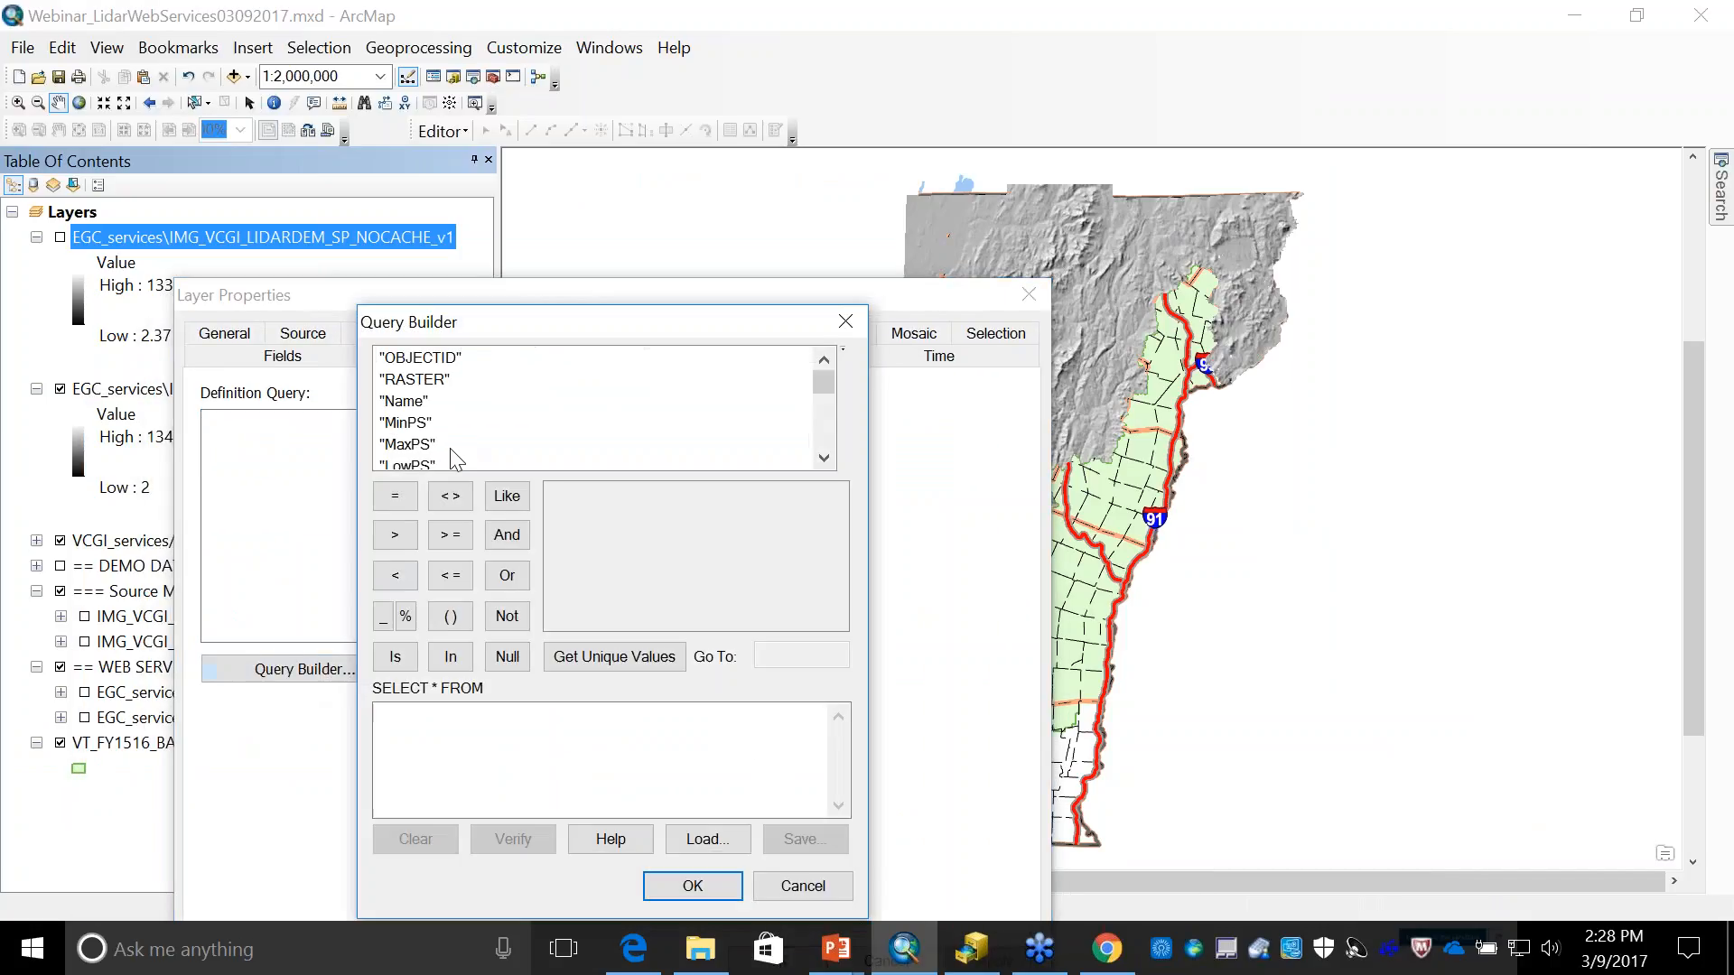
{"action": "double_click", "coordinate": [400, 409]}
{"action": "left_click", "coordinate": [395, 496]}
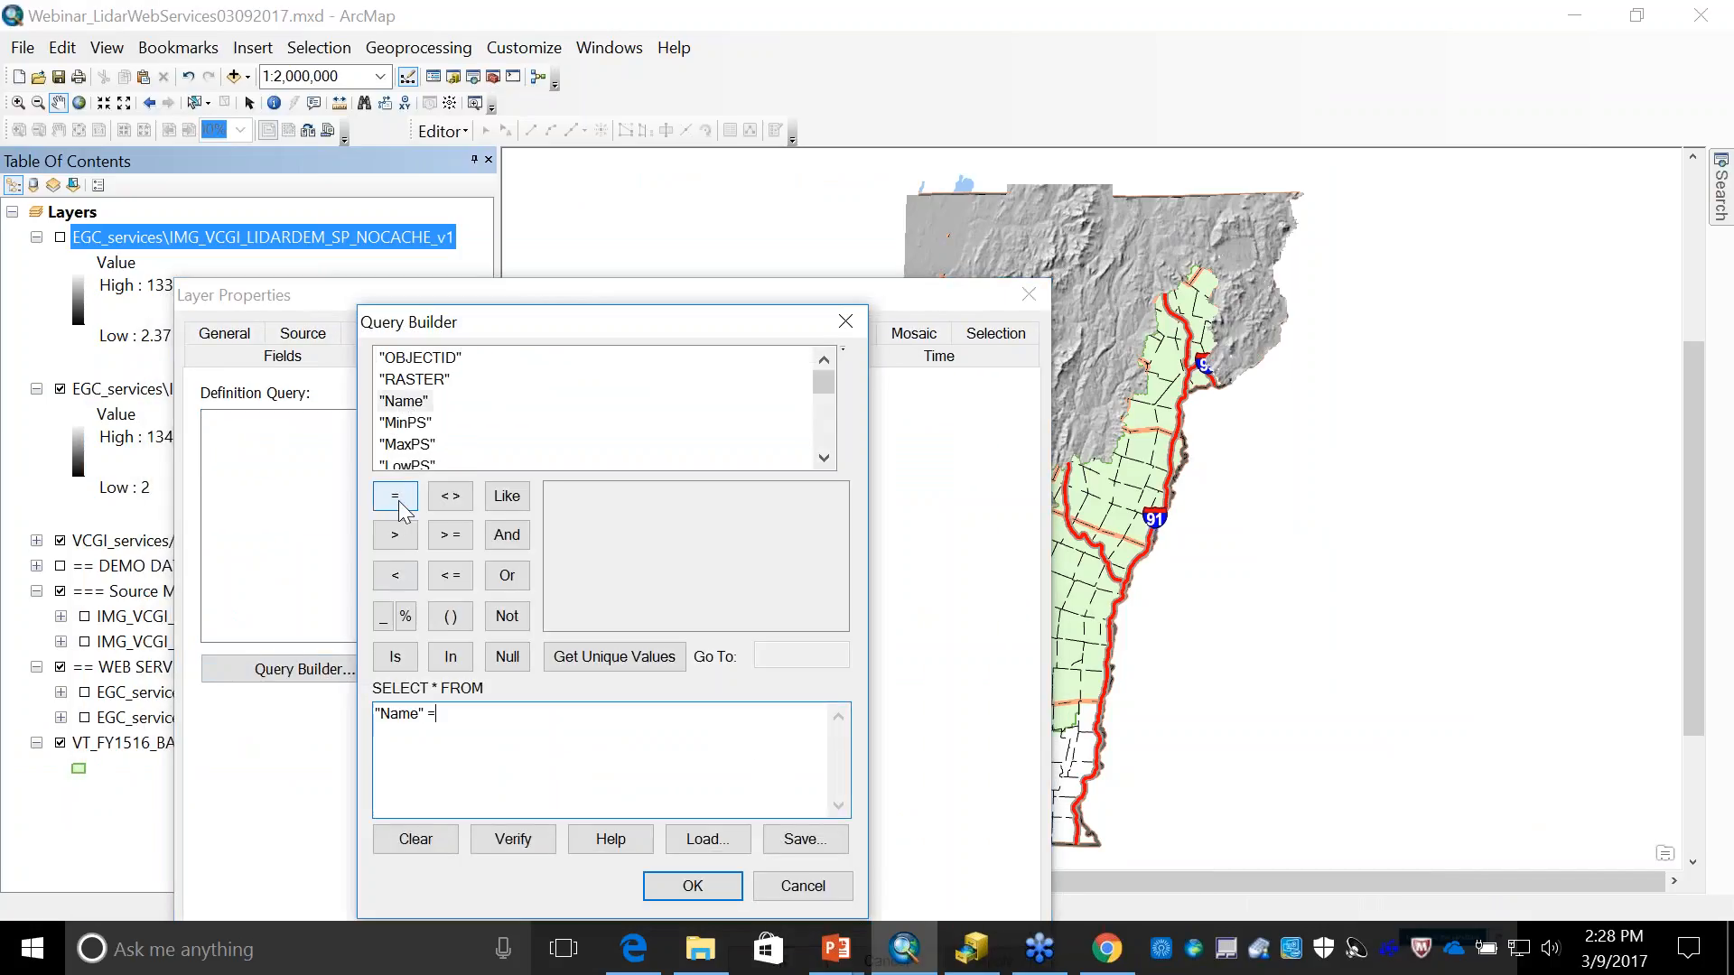
{"action": "left_click", "coordinate": [617, 658]}
{"action": "left_click", "coordinate": [733, 516]}
{"action": "double_click", "coordinate": [713, 517]}
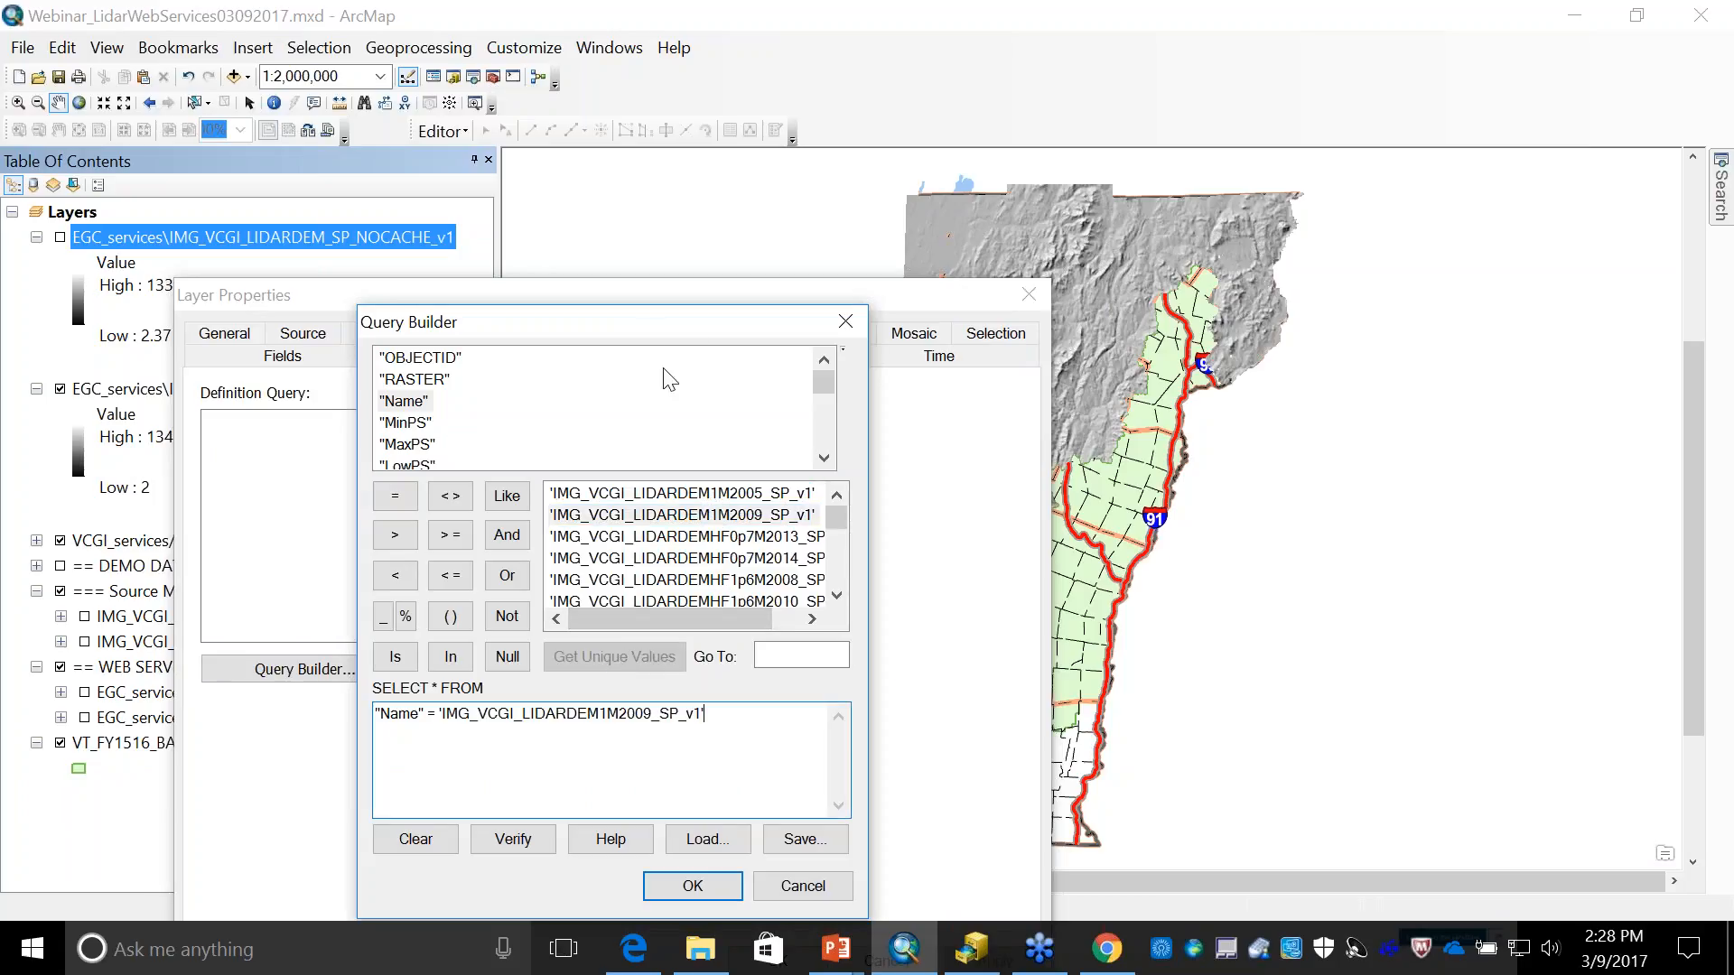
{"action": "left_click_drag", "start_coordinate": [647, 332], "coordinate": [686, 60]}
{"action": "left_click", "coordinate": [718, 624]}
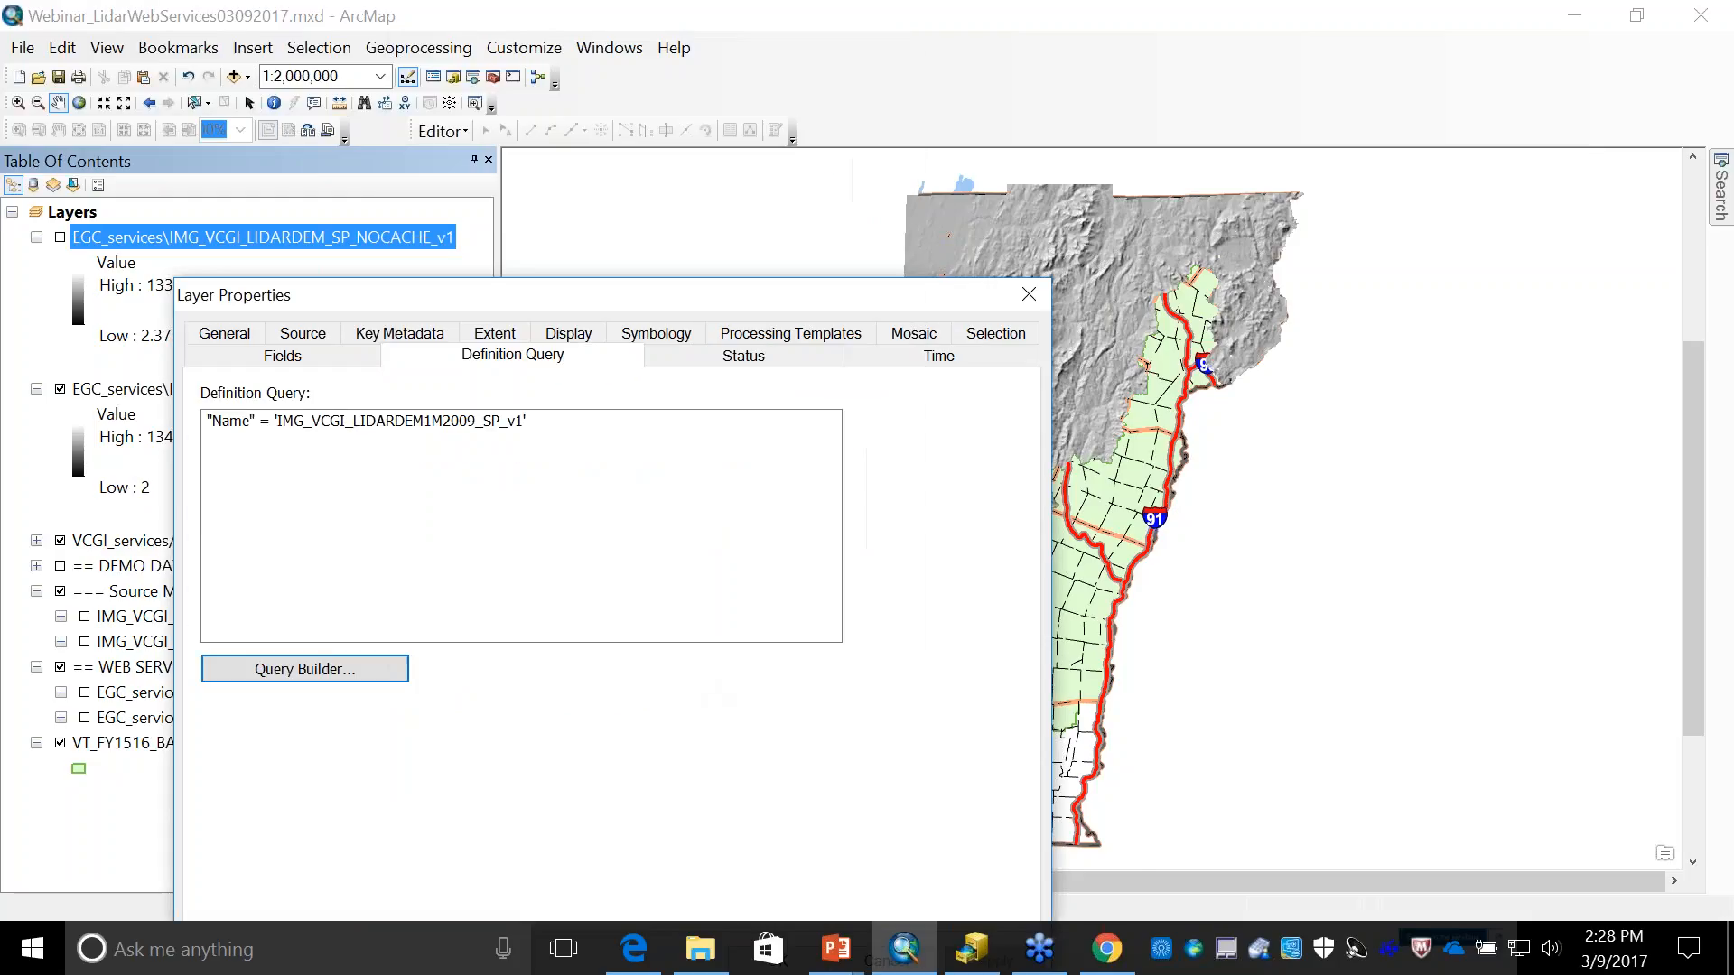
{"action": "left_click_drag", "start_coordinate": [678, 298], "coordinate": [708, 20]}
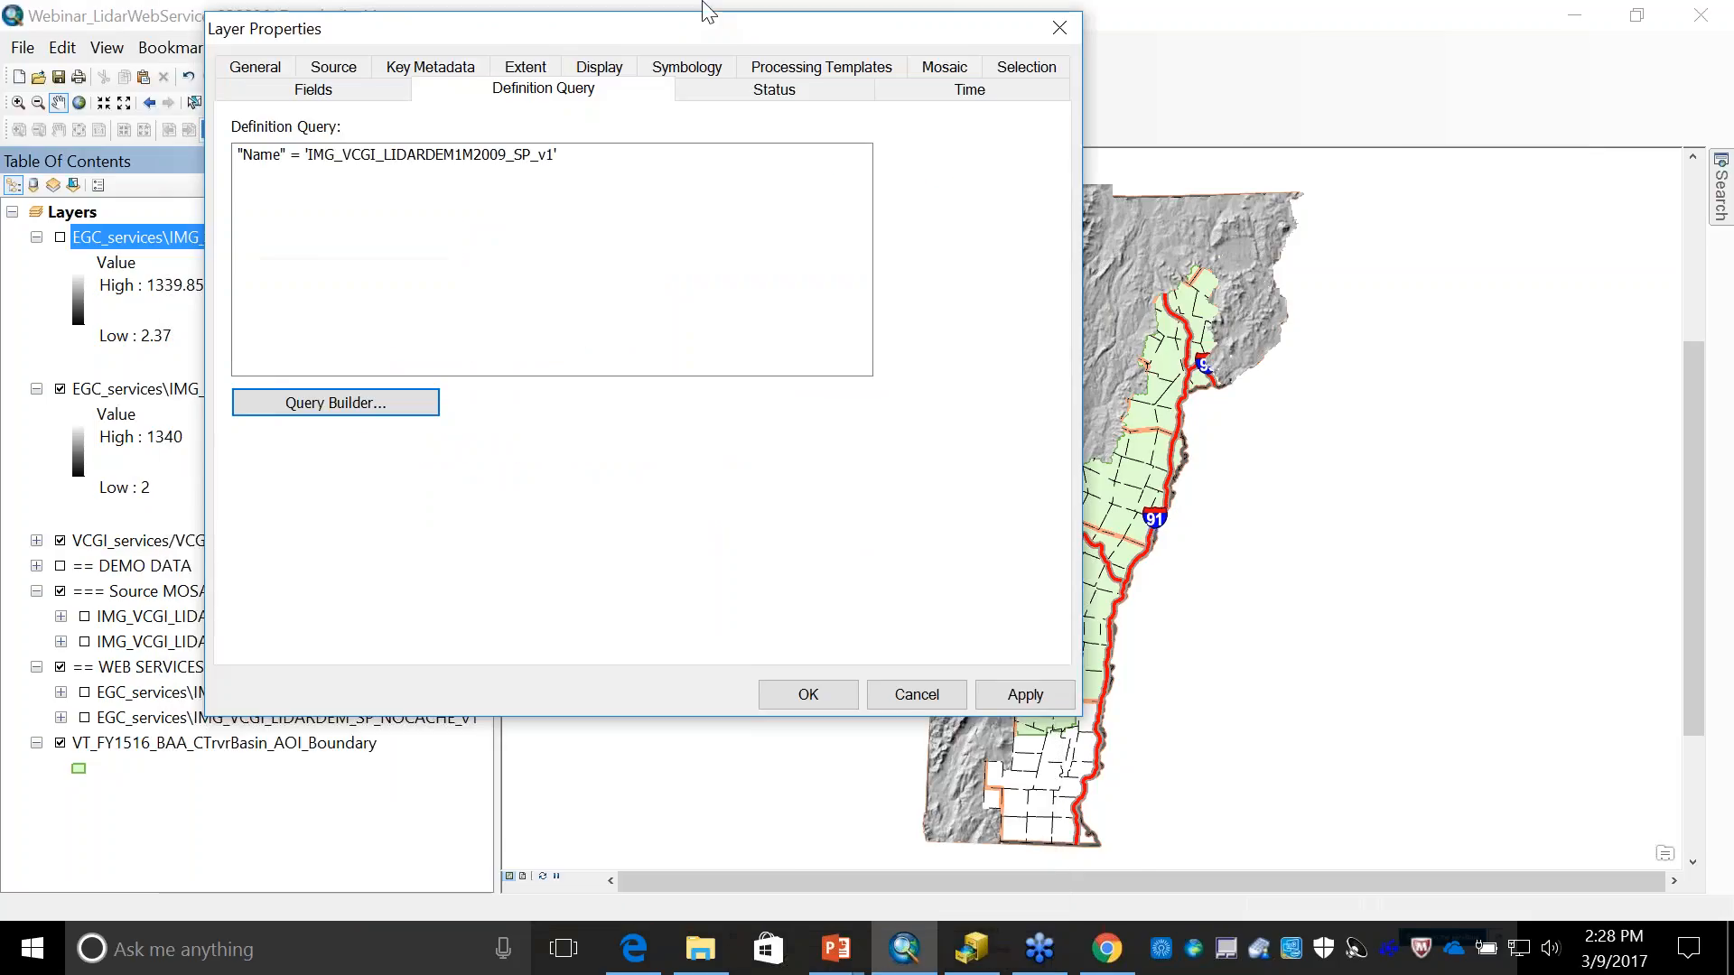
{"action": "left_click", "coordinate": [810, 685]}
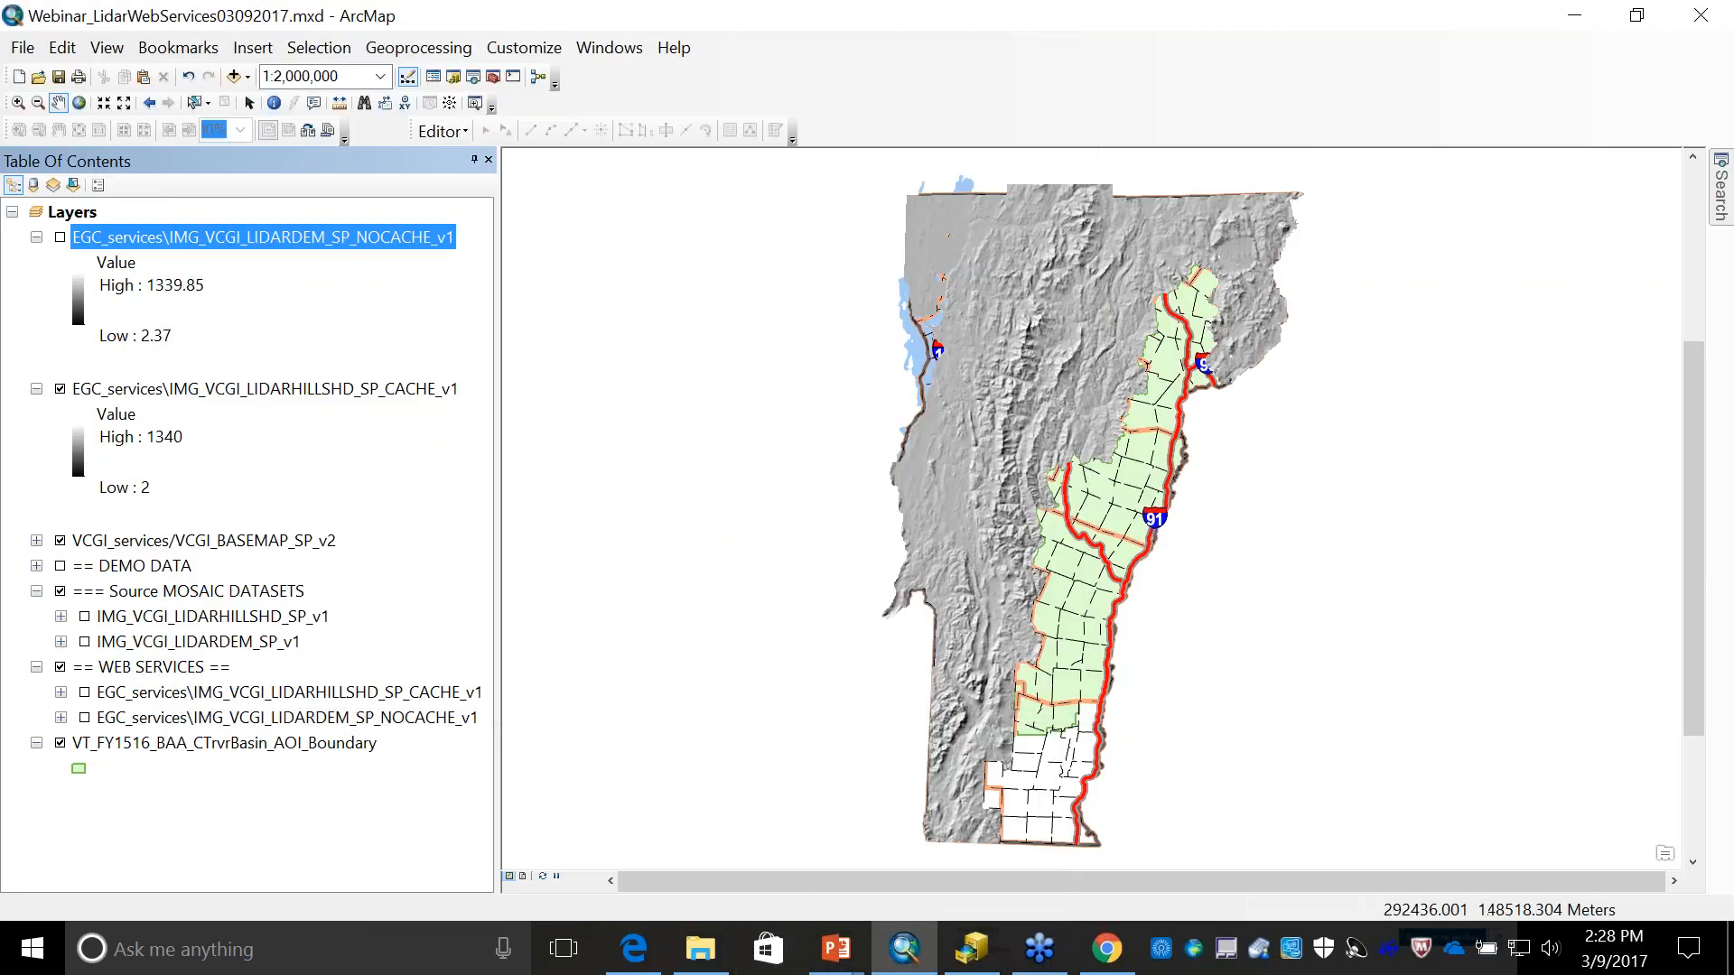
- Apply the definition query "Name" = 'IMG_VCGI_LIDARDEM1M2009_SP_v1' to the hillshade service layer
{"action": "double_click", "coordinate": [289, 388]}
{"action": "left_click", "coordinate": [581, 496]}
{"action": "double_click", "coordinate": [662, 252]}
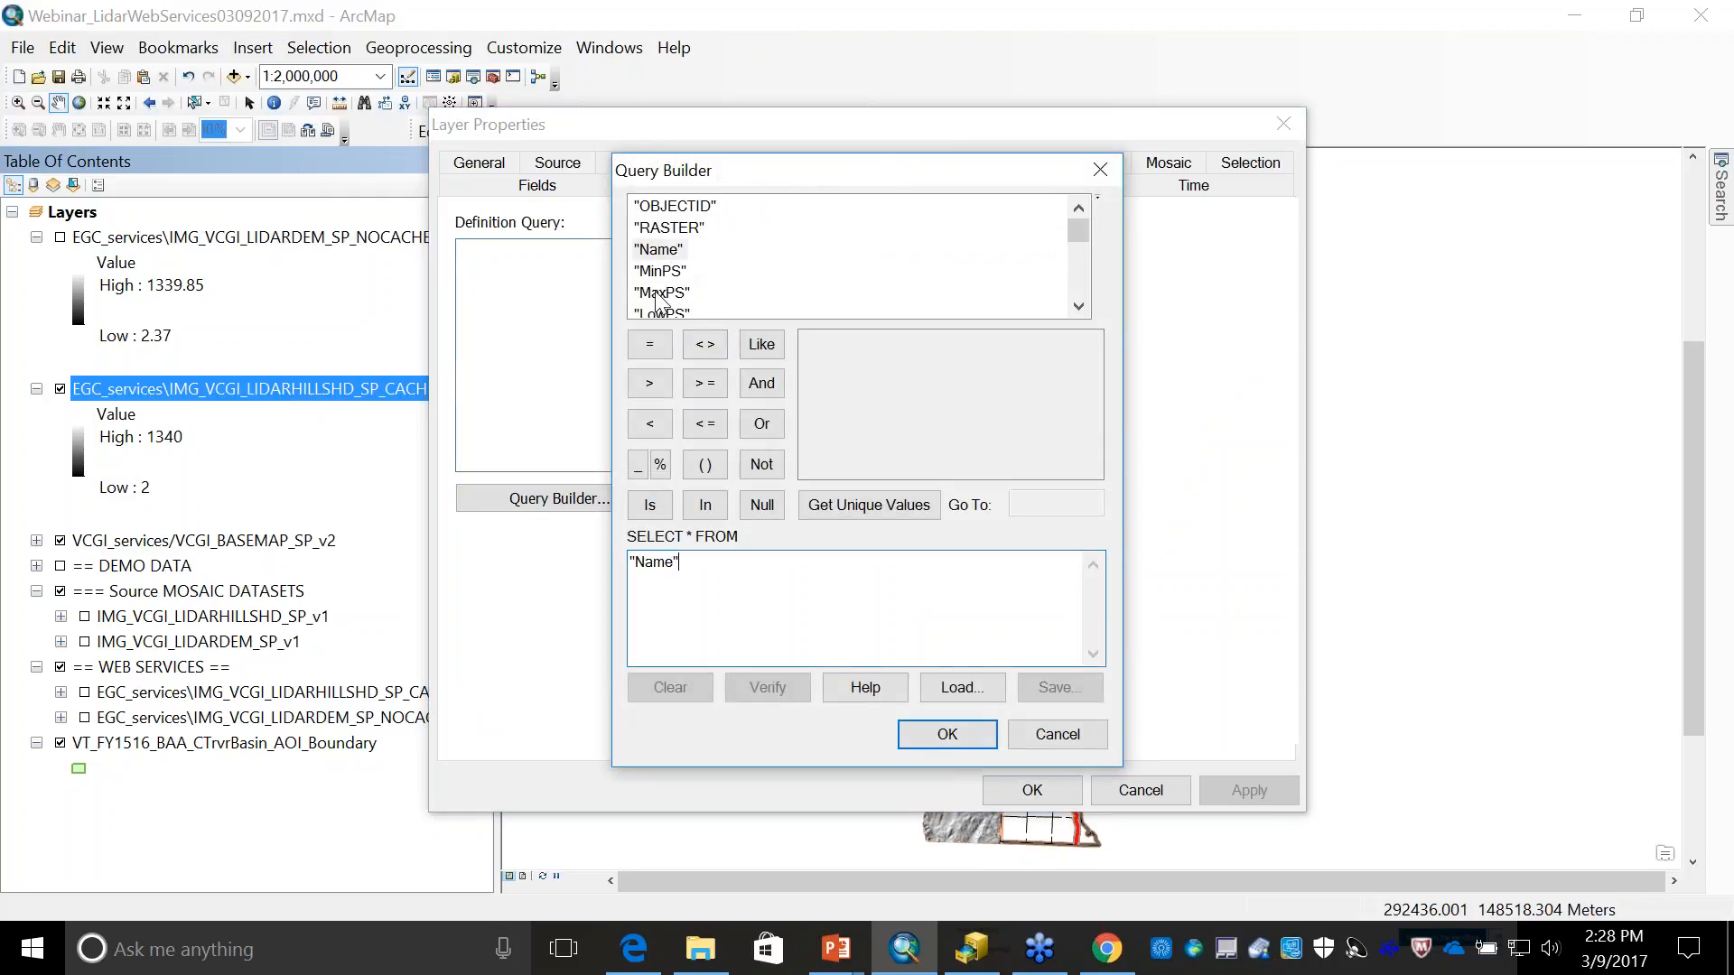
{"action": "left_click", "coordinate": [640, 347]}
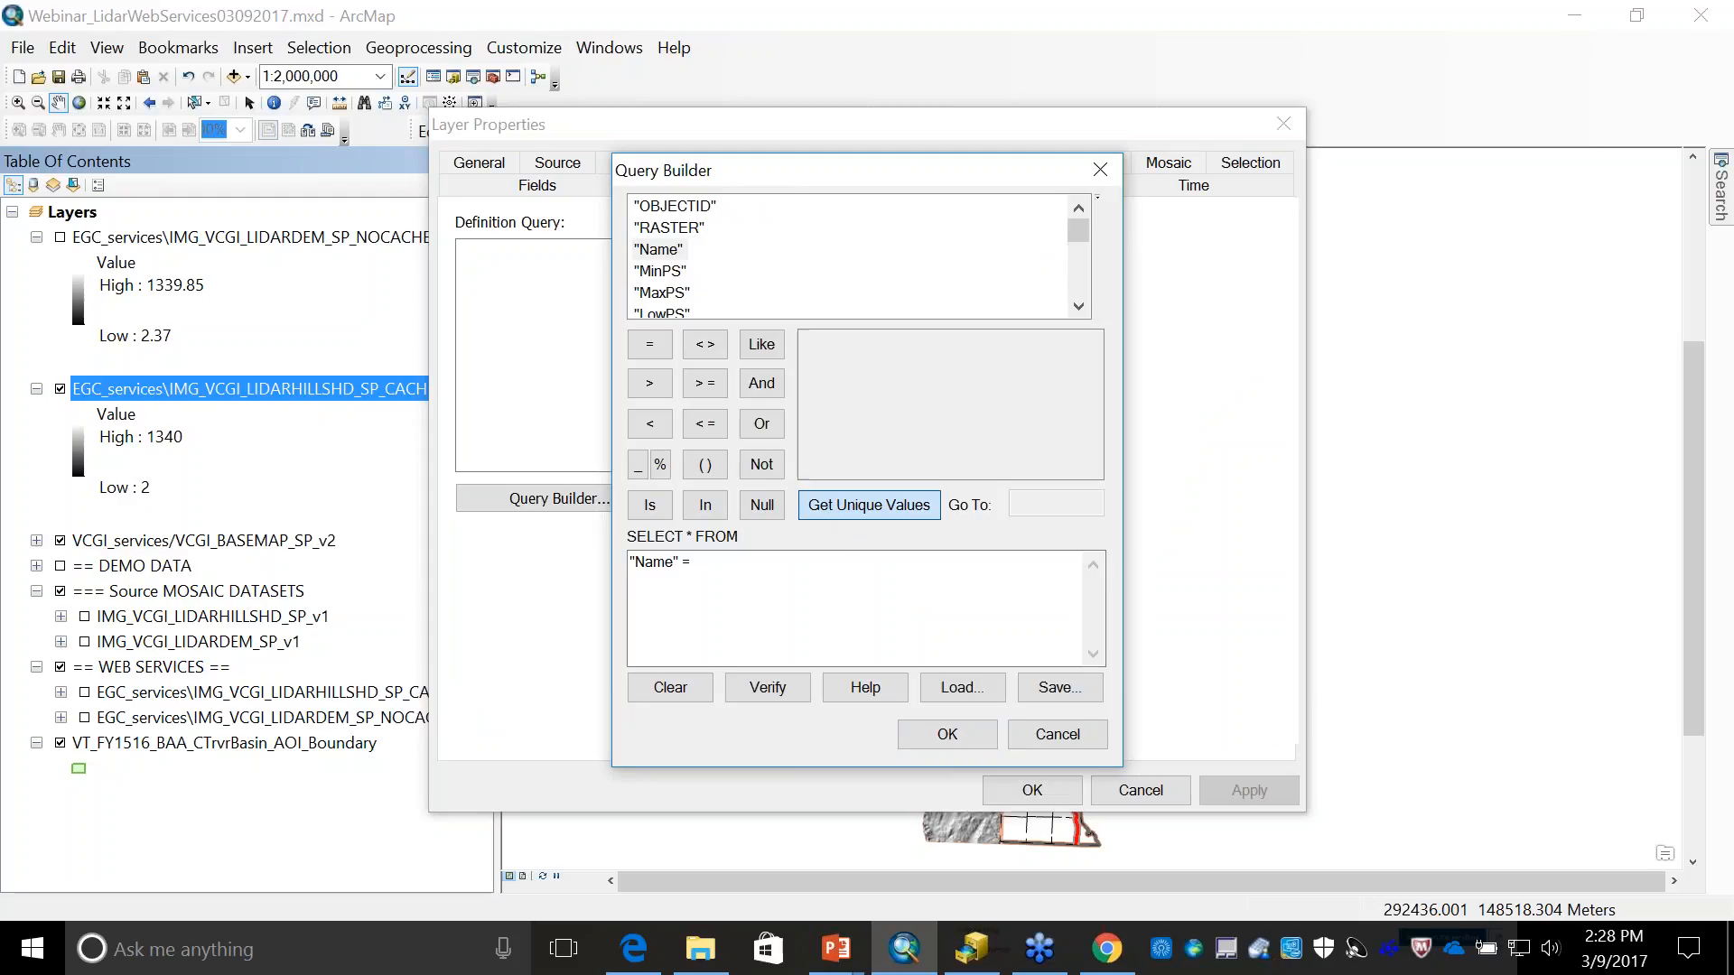
{"action": "left_click", "coordinate": [869, 505]}
{"action": "double_click", "coordinate": [939, 363]}
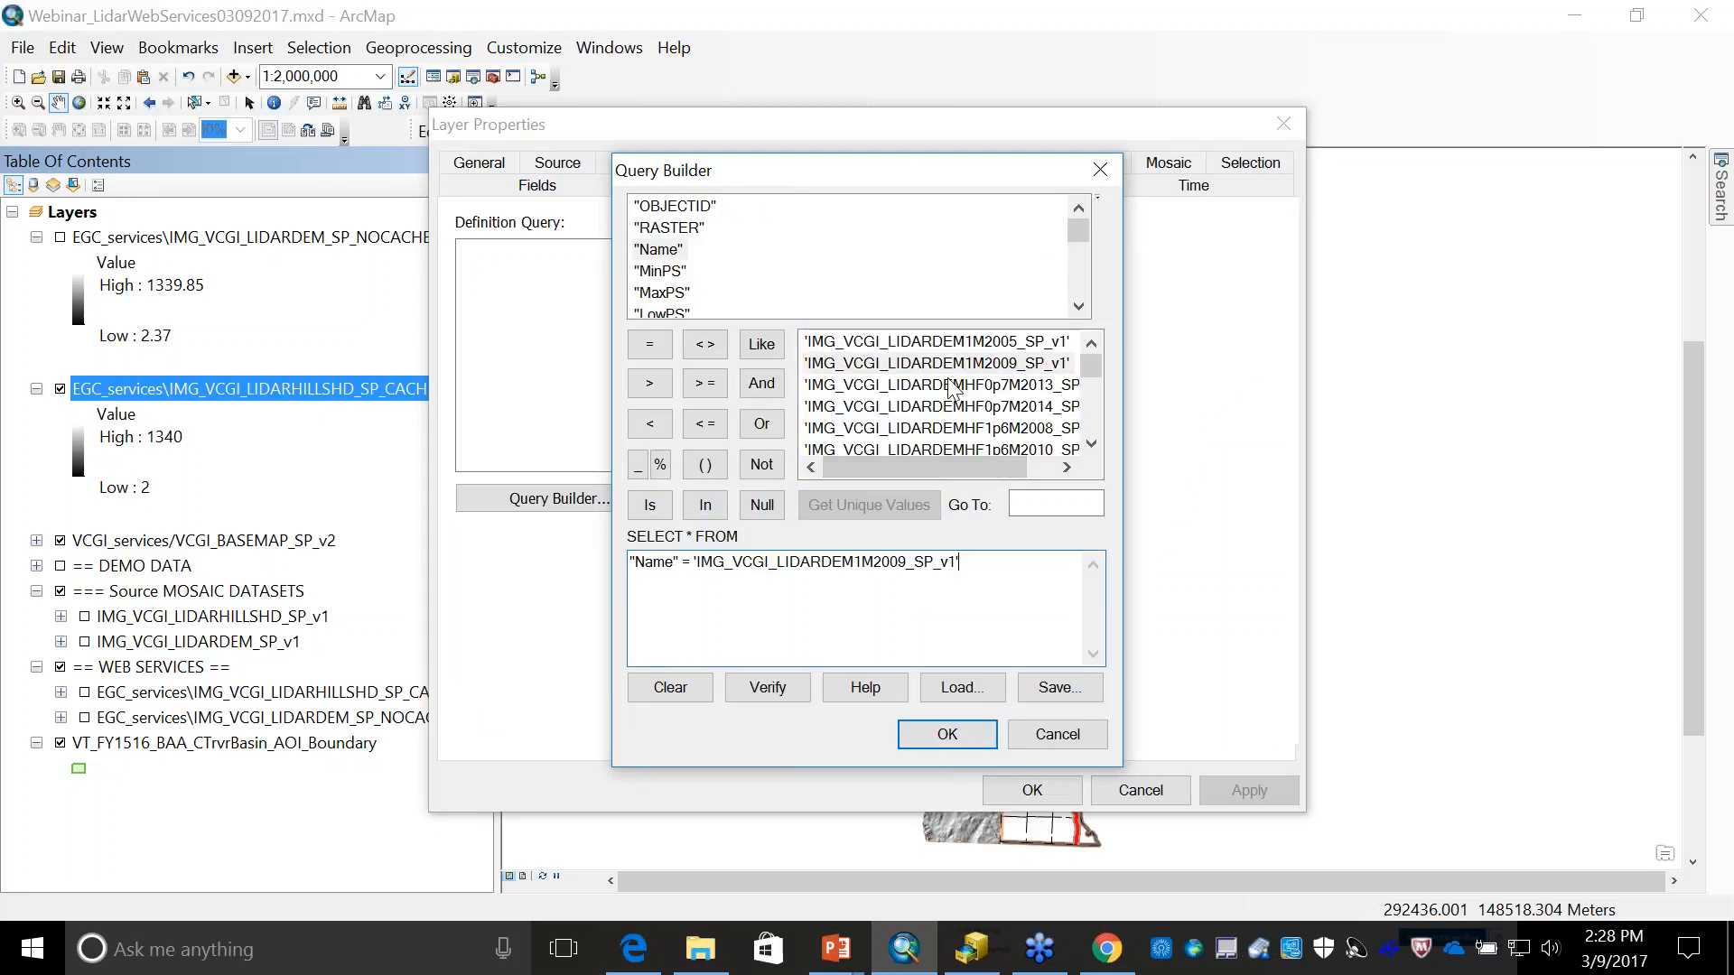
{"action": "left_click", "coordinate": [943, 739]}
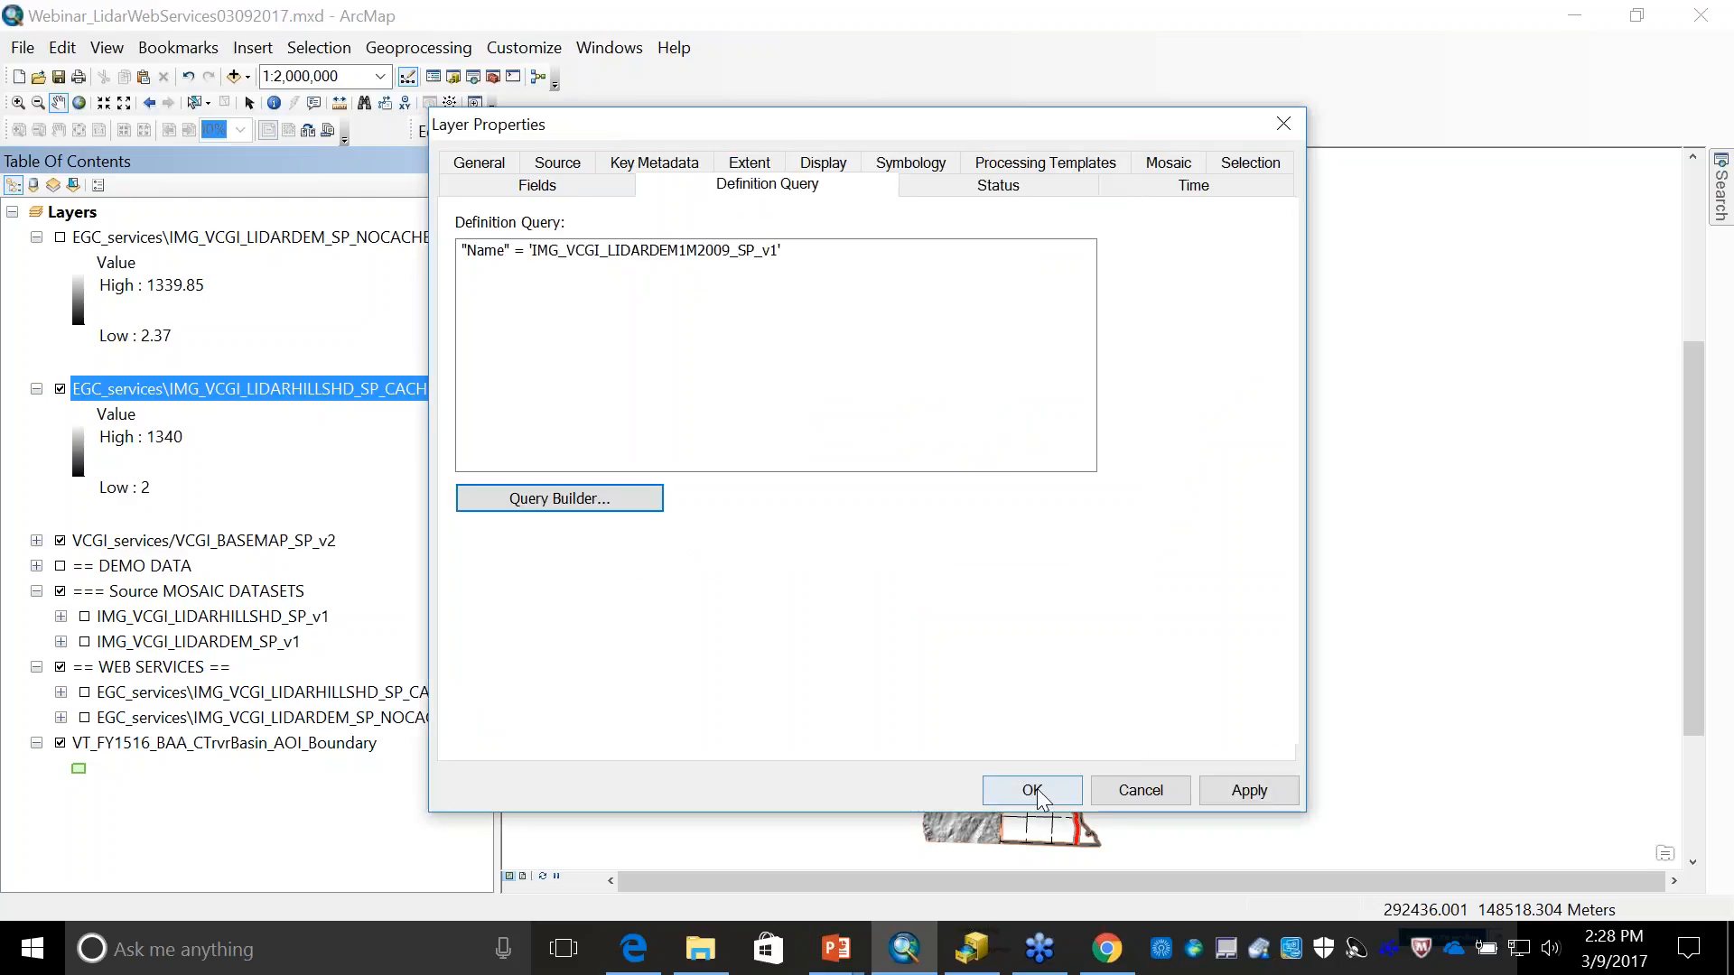
{"action": "left_click", "coordinate": [1033, 790]}
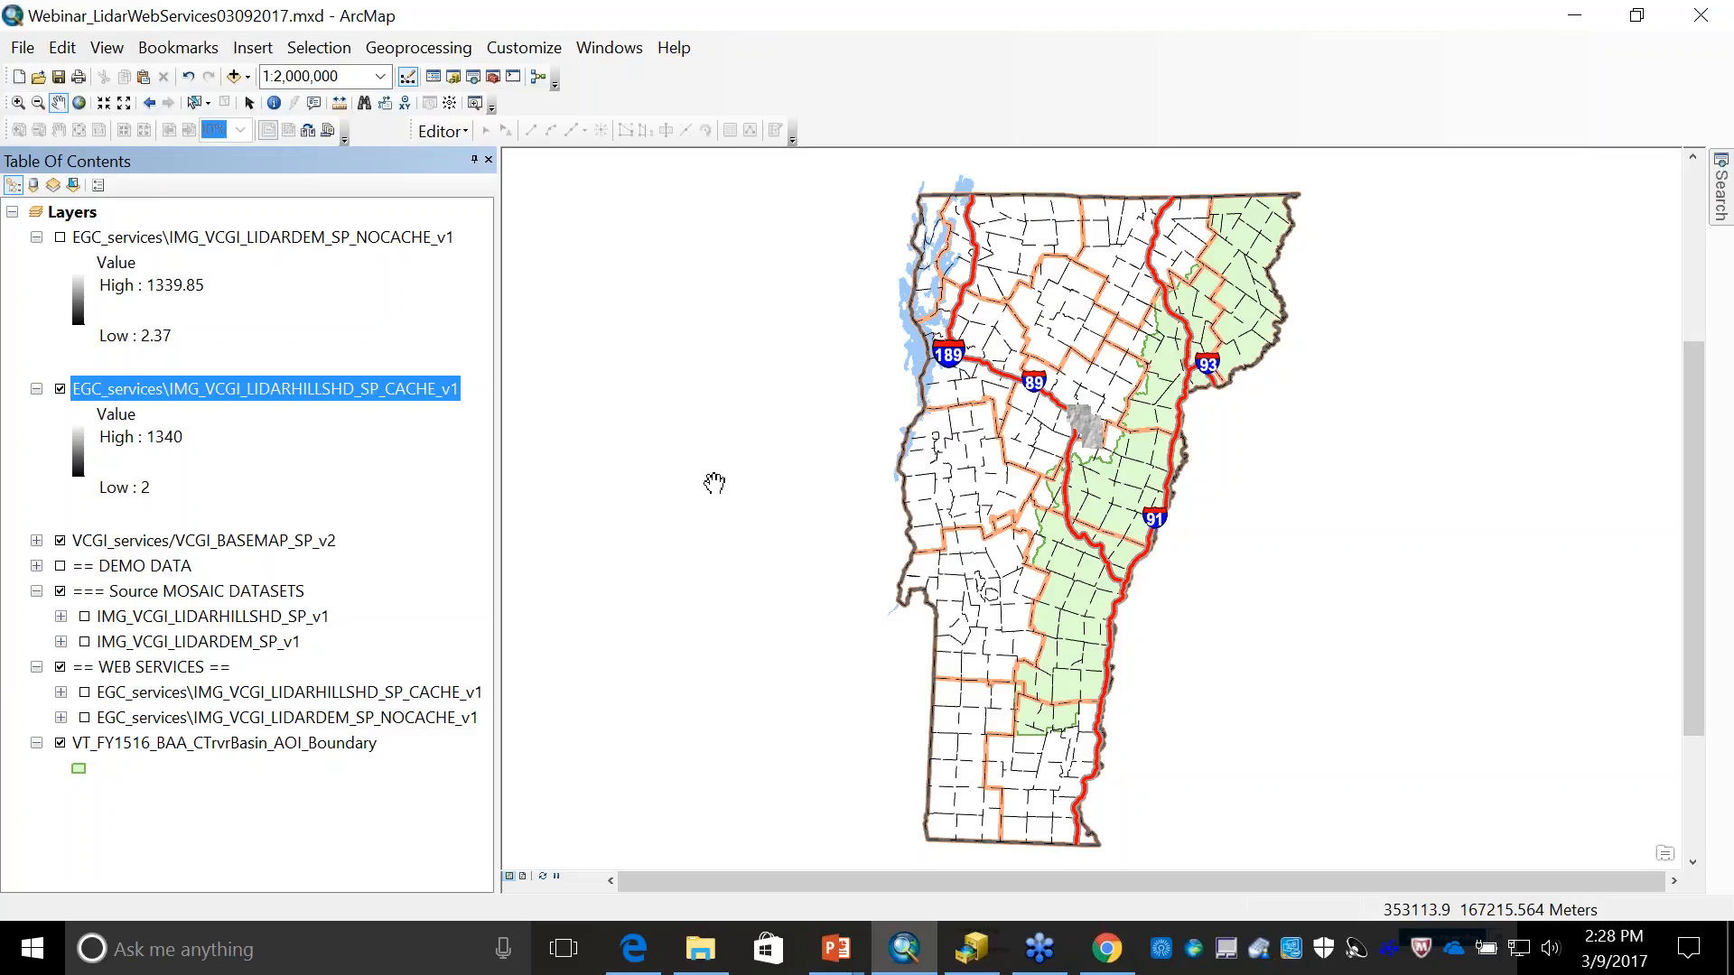
- Switch to Chrome and bring up the EGC_services folder page of the ArcGIS REST Services Directory
{"action": "key", "text": "alt+Tab"}
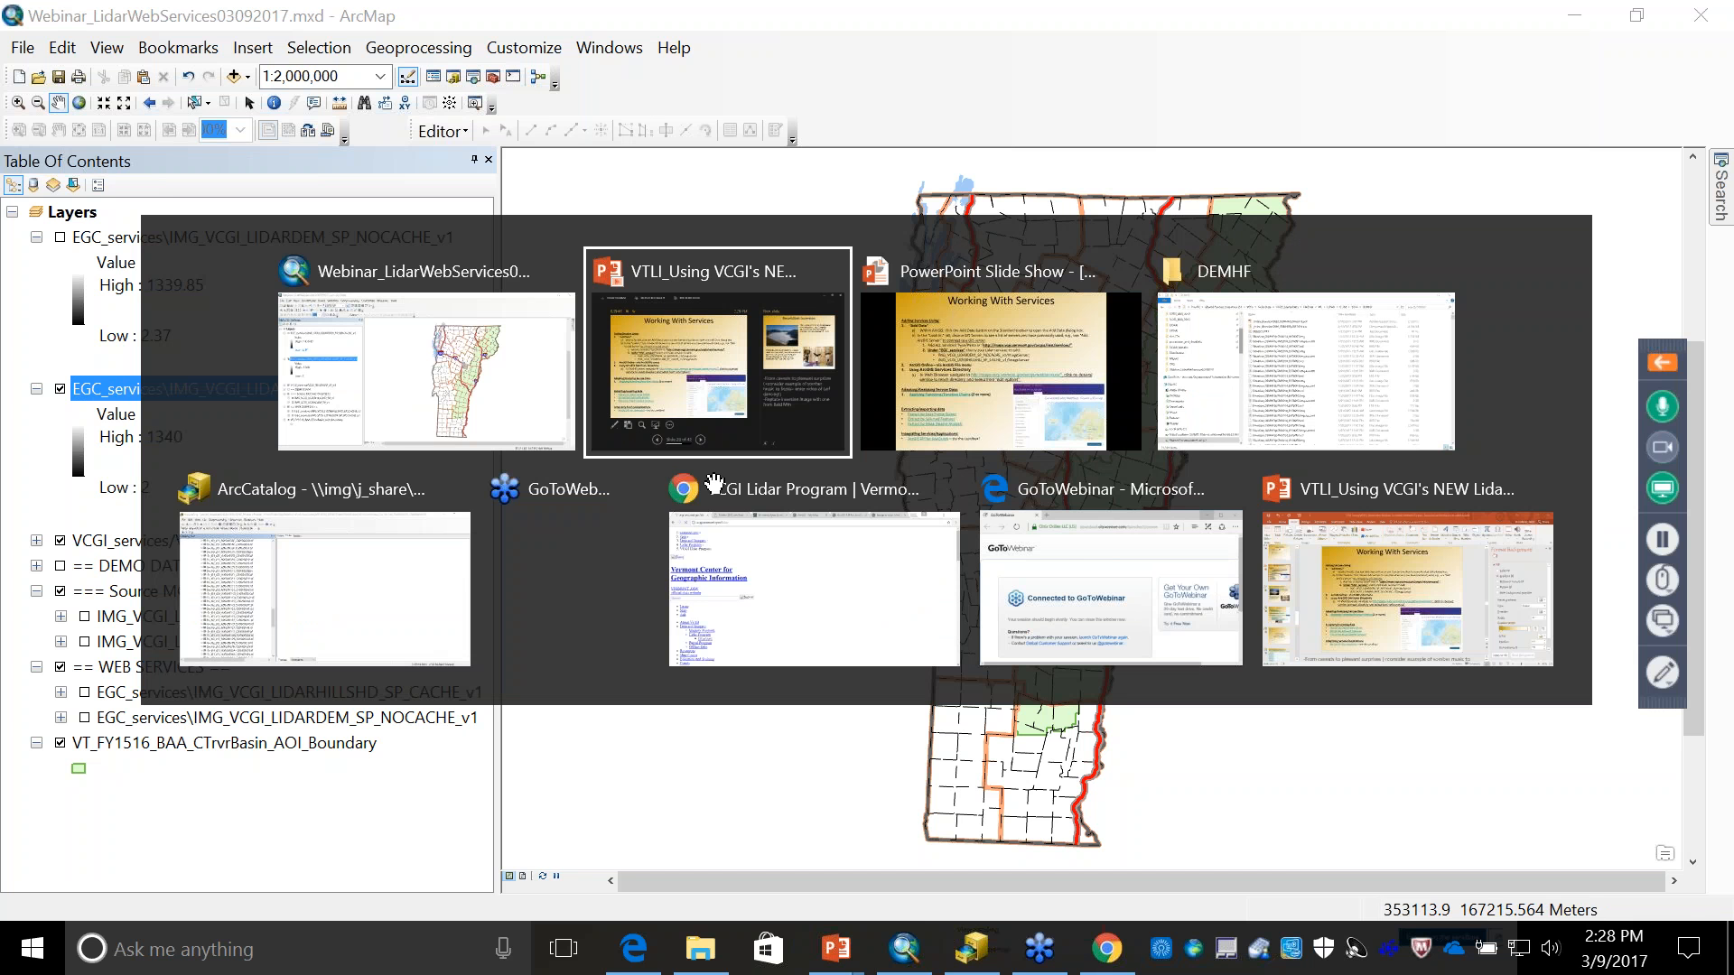
{"action": "key", "text": "alt+Tab"}
{"action": "key", "text": "alt+Tab"}
{"action": "key", "text": "alt+Tab"}
{"action": "key", "text": "alt+Tab"}
{"action": "key", "text": "alt+Tab"}
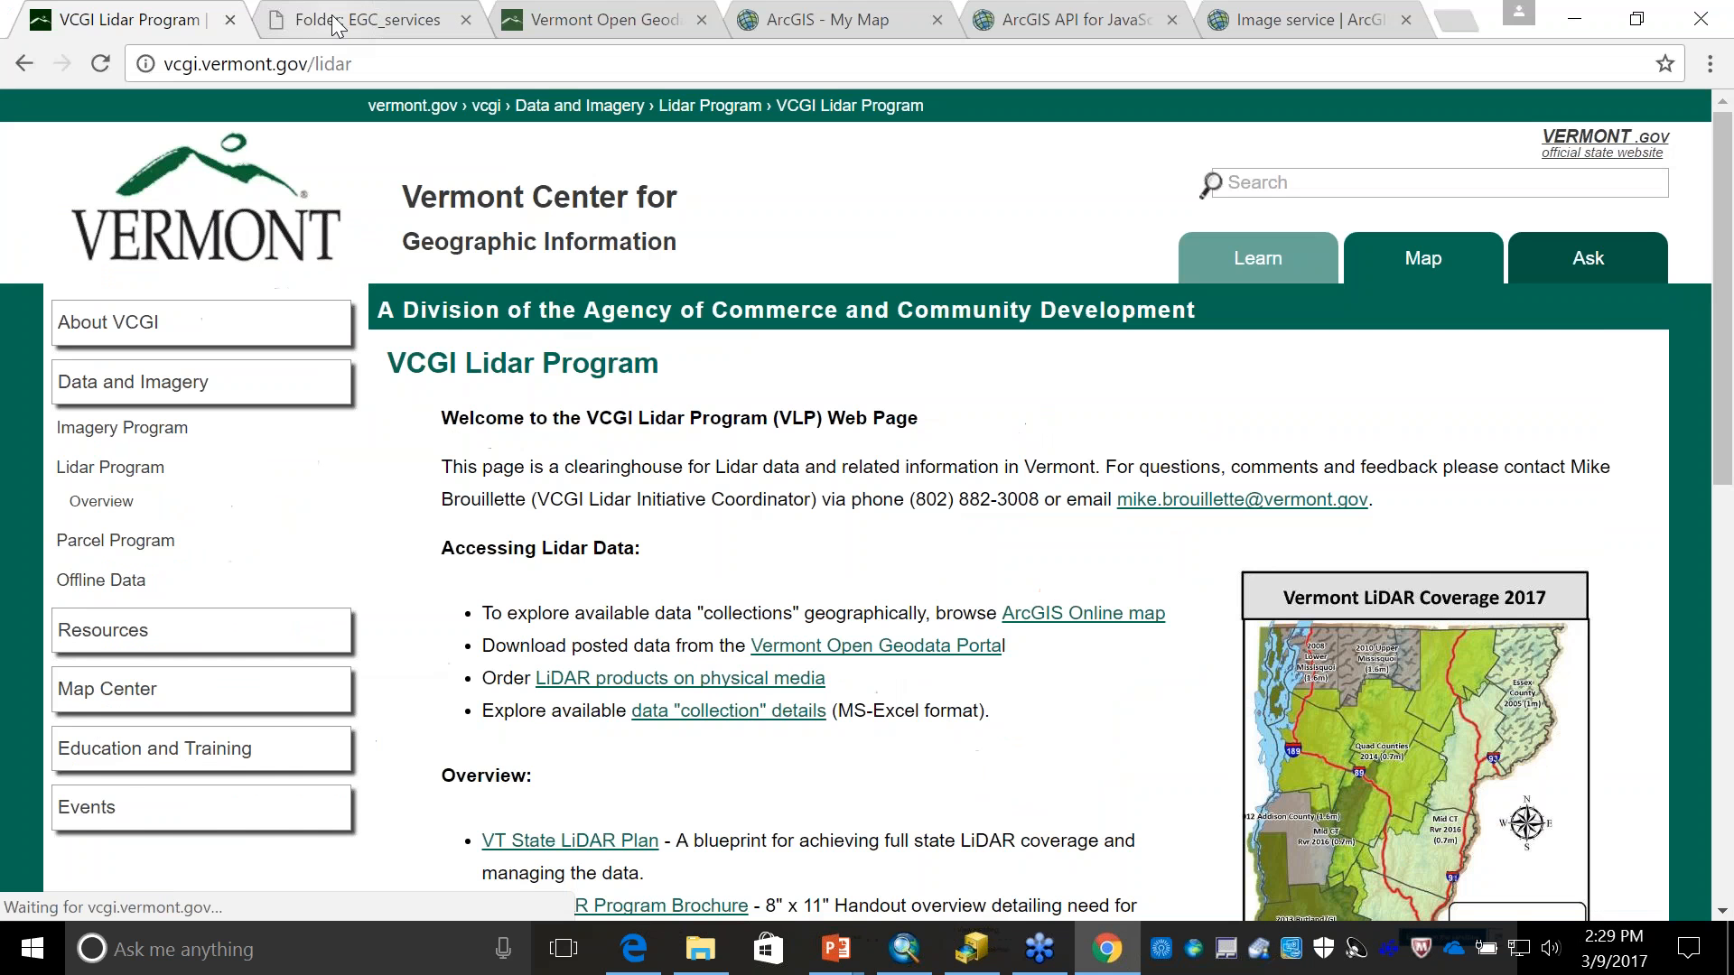
{"action": "left_click", "coordinate": [307, 21]}
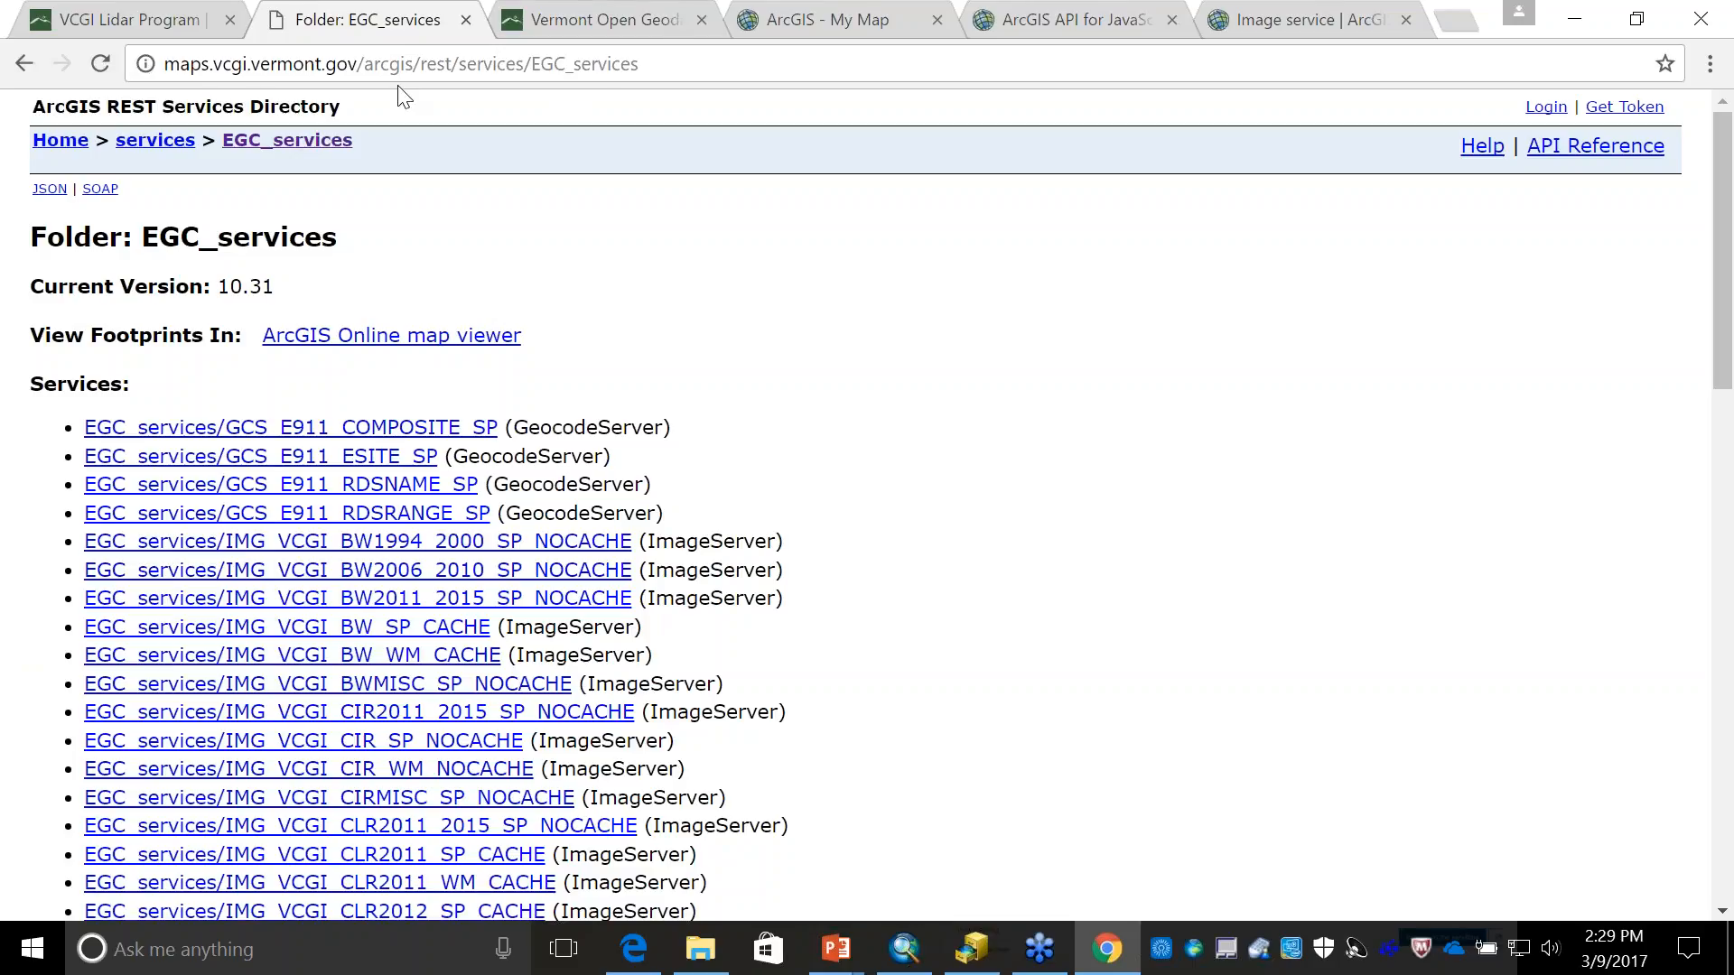
- Browse from the services directory's home back into the EGC_services folder and open the IMG_VCGI_LIDARHILLSHD_SP_CACHE_v1 image service page
{"action": "left_click", "coordinate": [727, 64]}
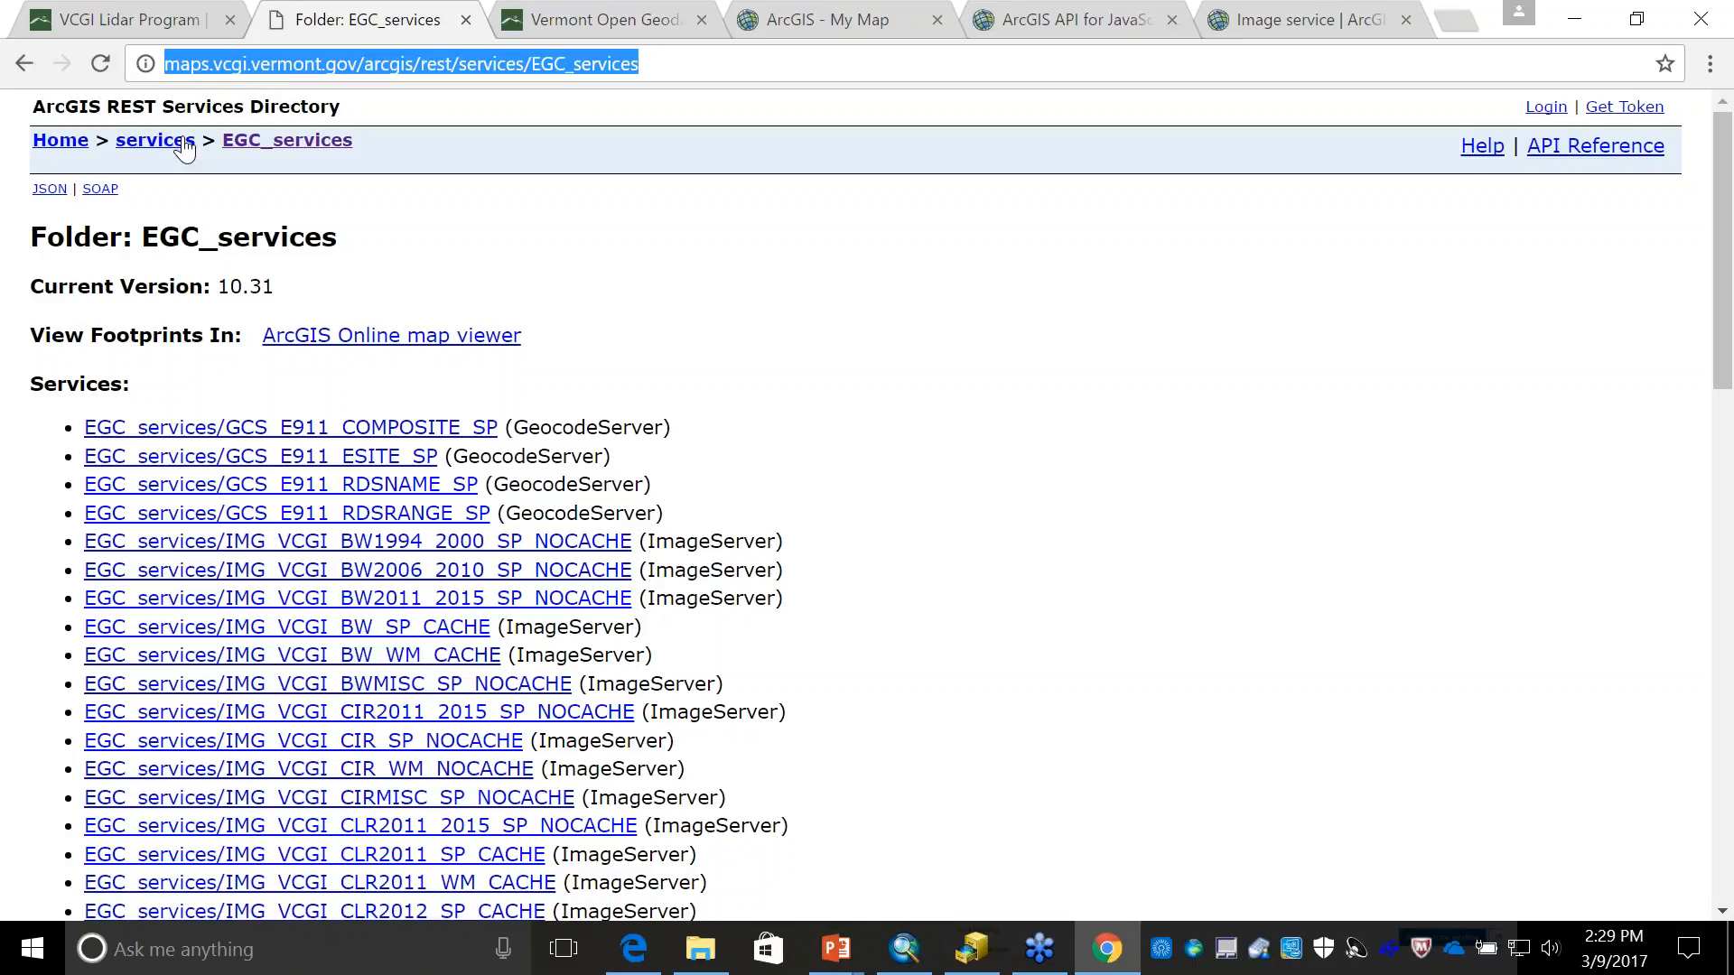
{"action": "left_click", "coordinate": [58, 145]}
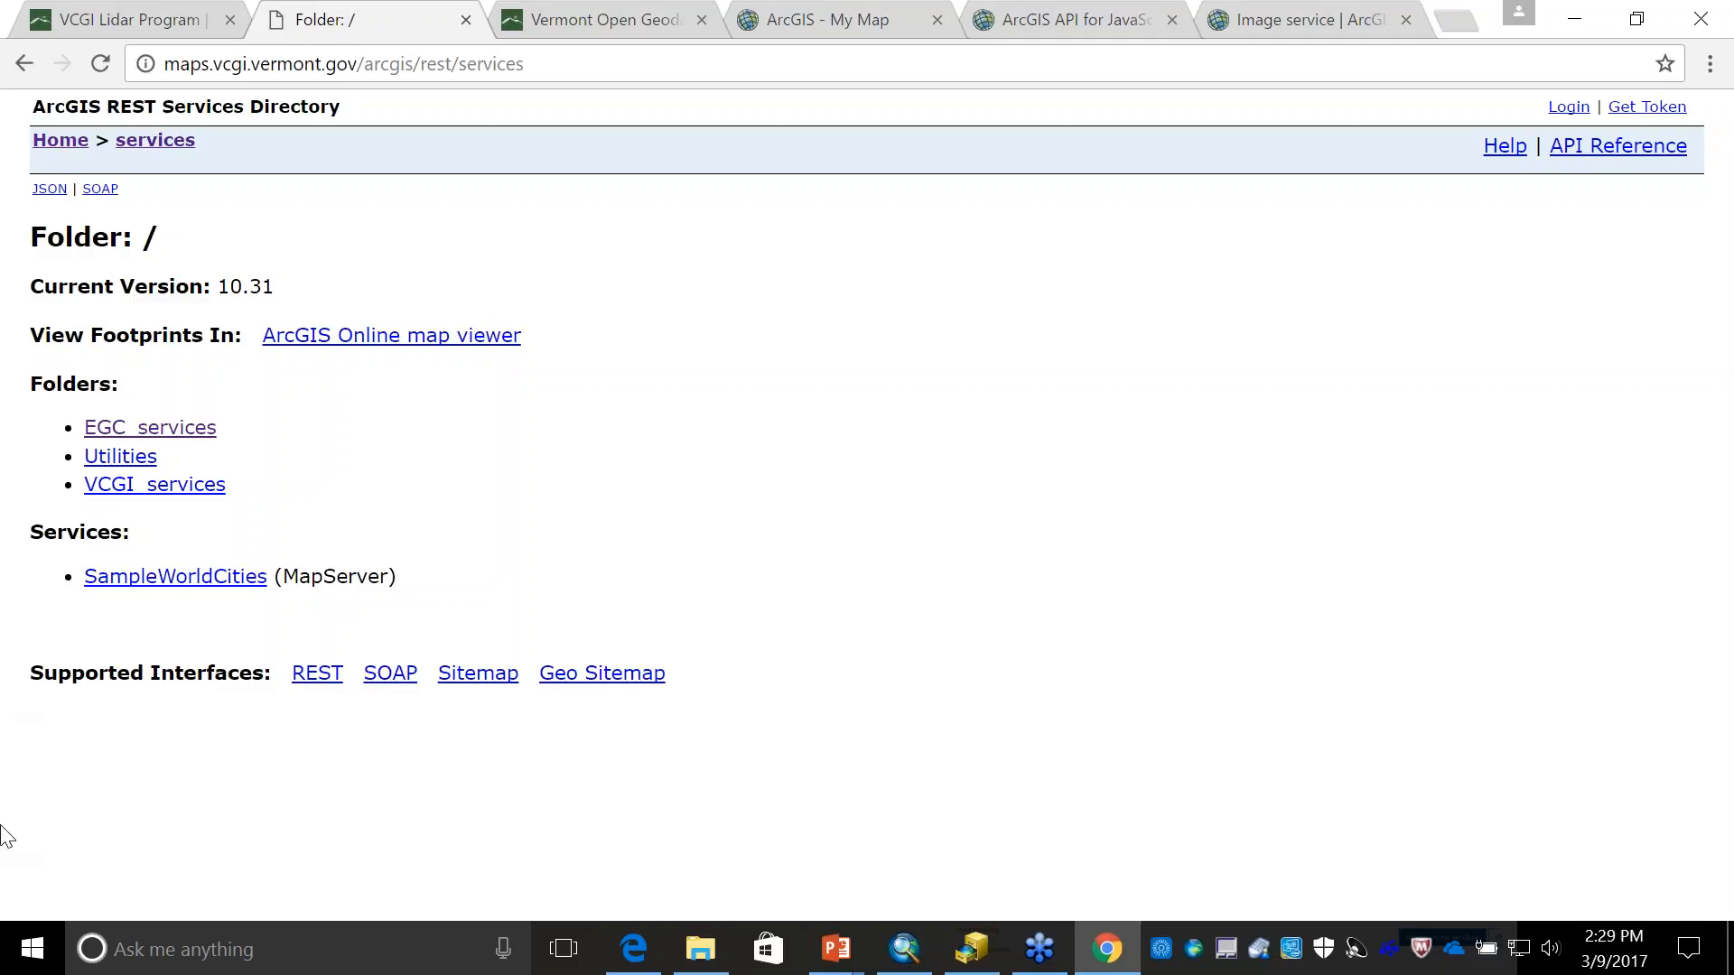
{"action": "left_click", "coordinate": [168, 430]}
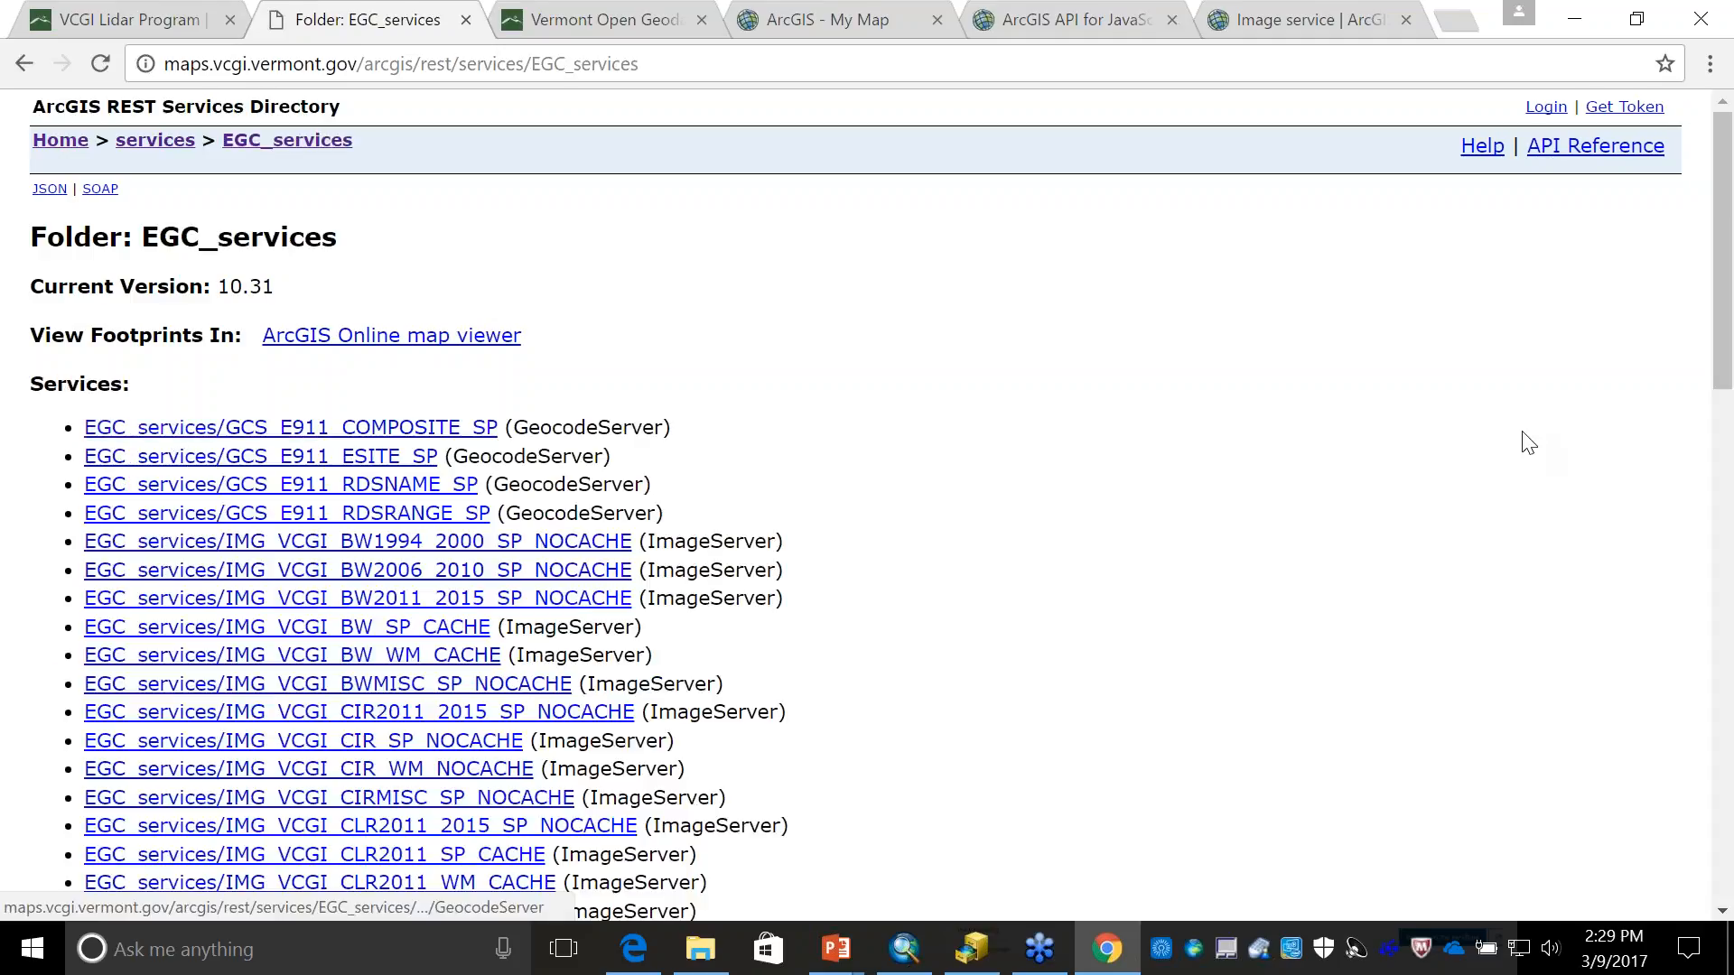
{"action": "scroll", "coordinate": [1725, 307], "scroll_direction": "down", "scroll_amount": 5}
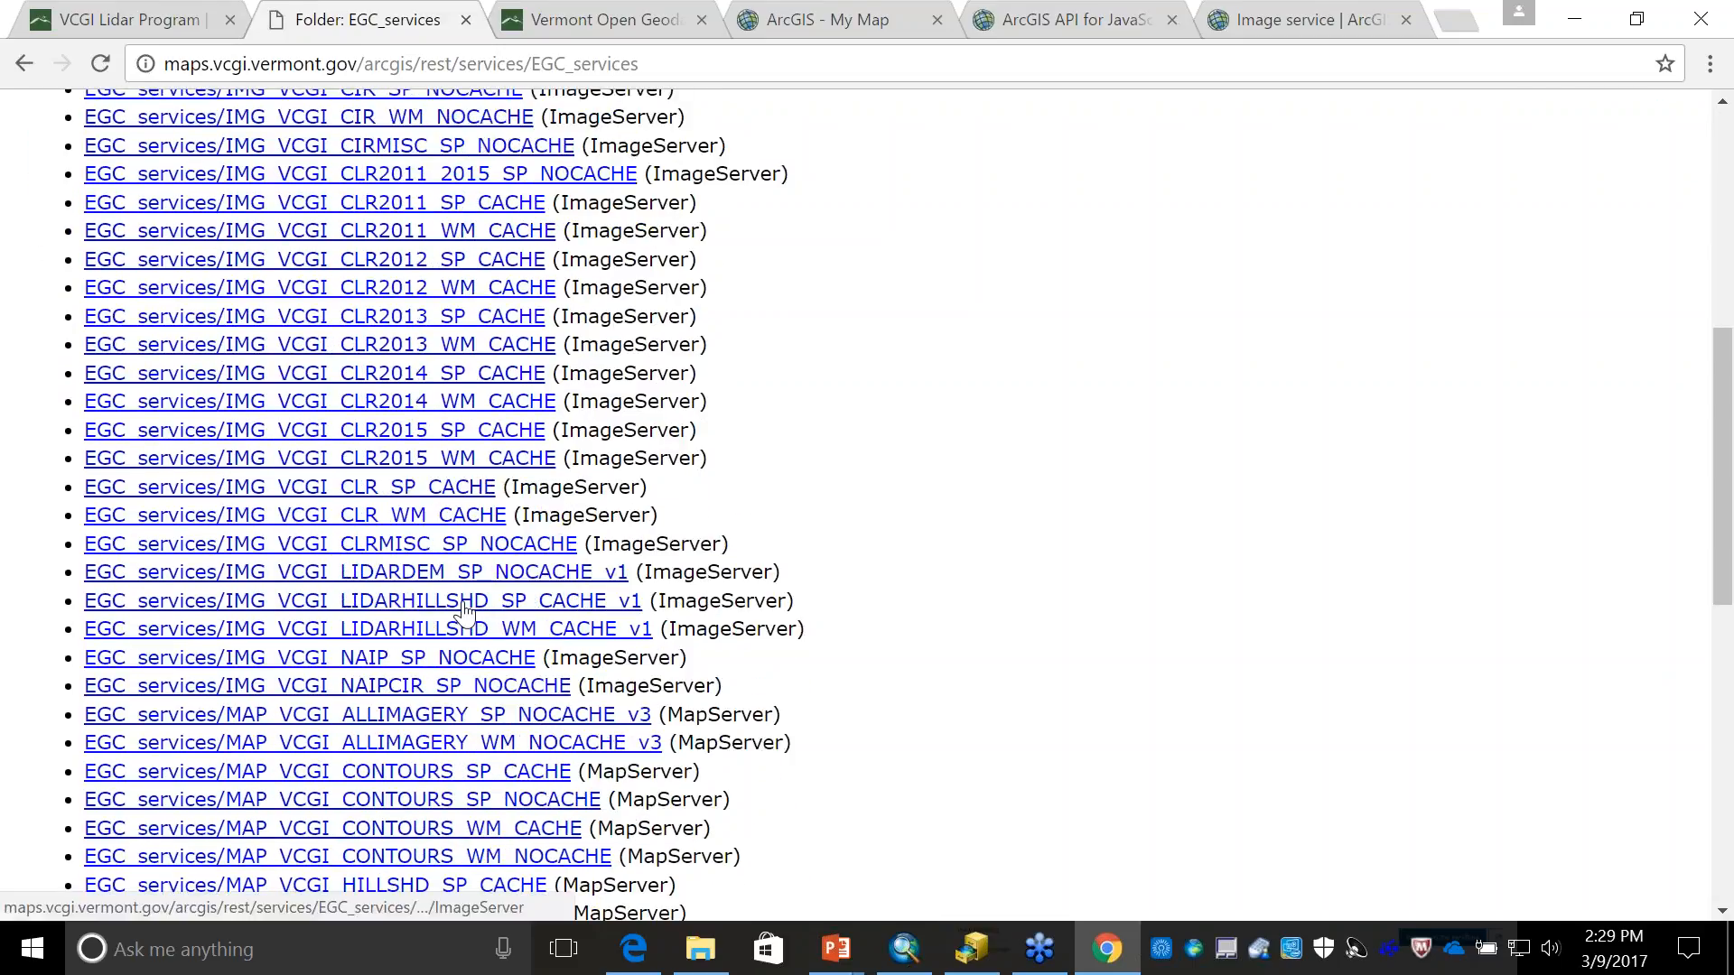
{"action": "left_click", "coordinate": [464, 603]}
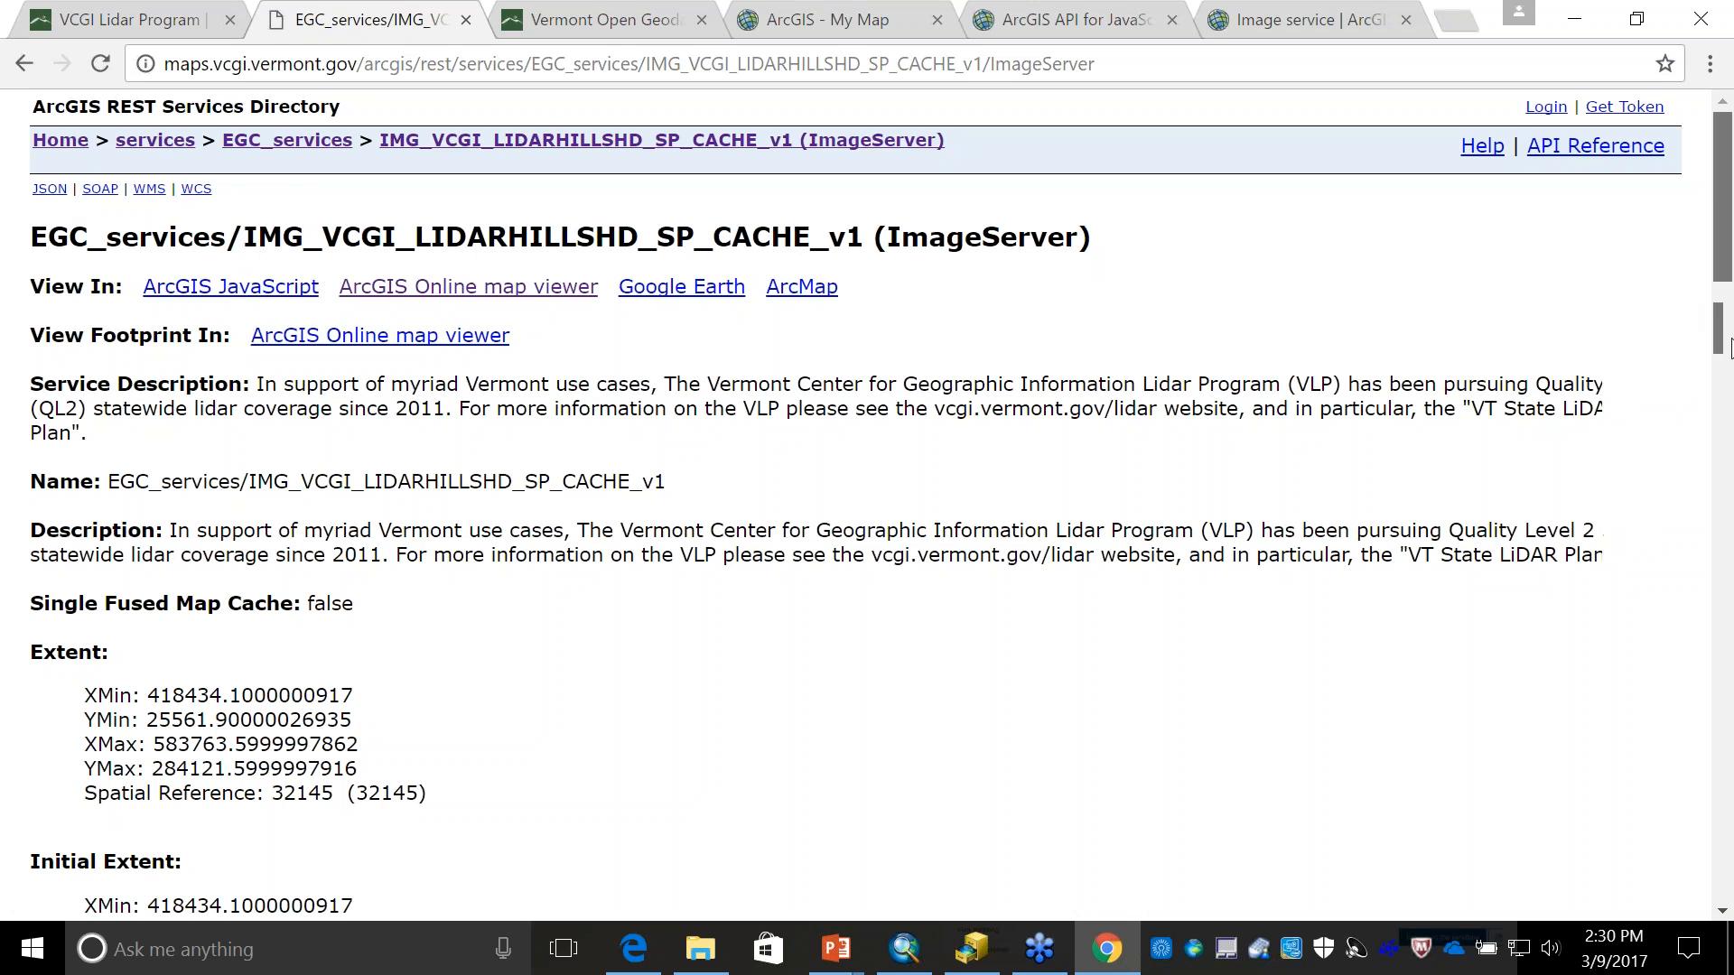
- View the hillshade image service in the ArcGIS Online map viewer and make the map modifiable
{"action": "left_click_drag", "start_coordinate": [1731, 348], "coordinate": [1723, 194]}
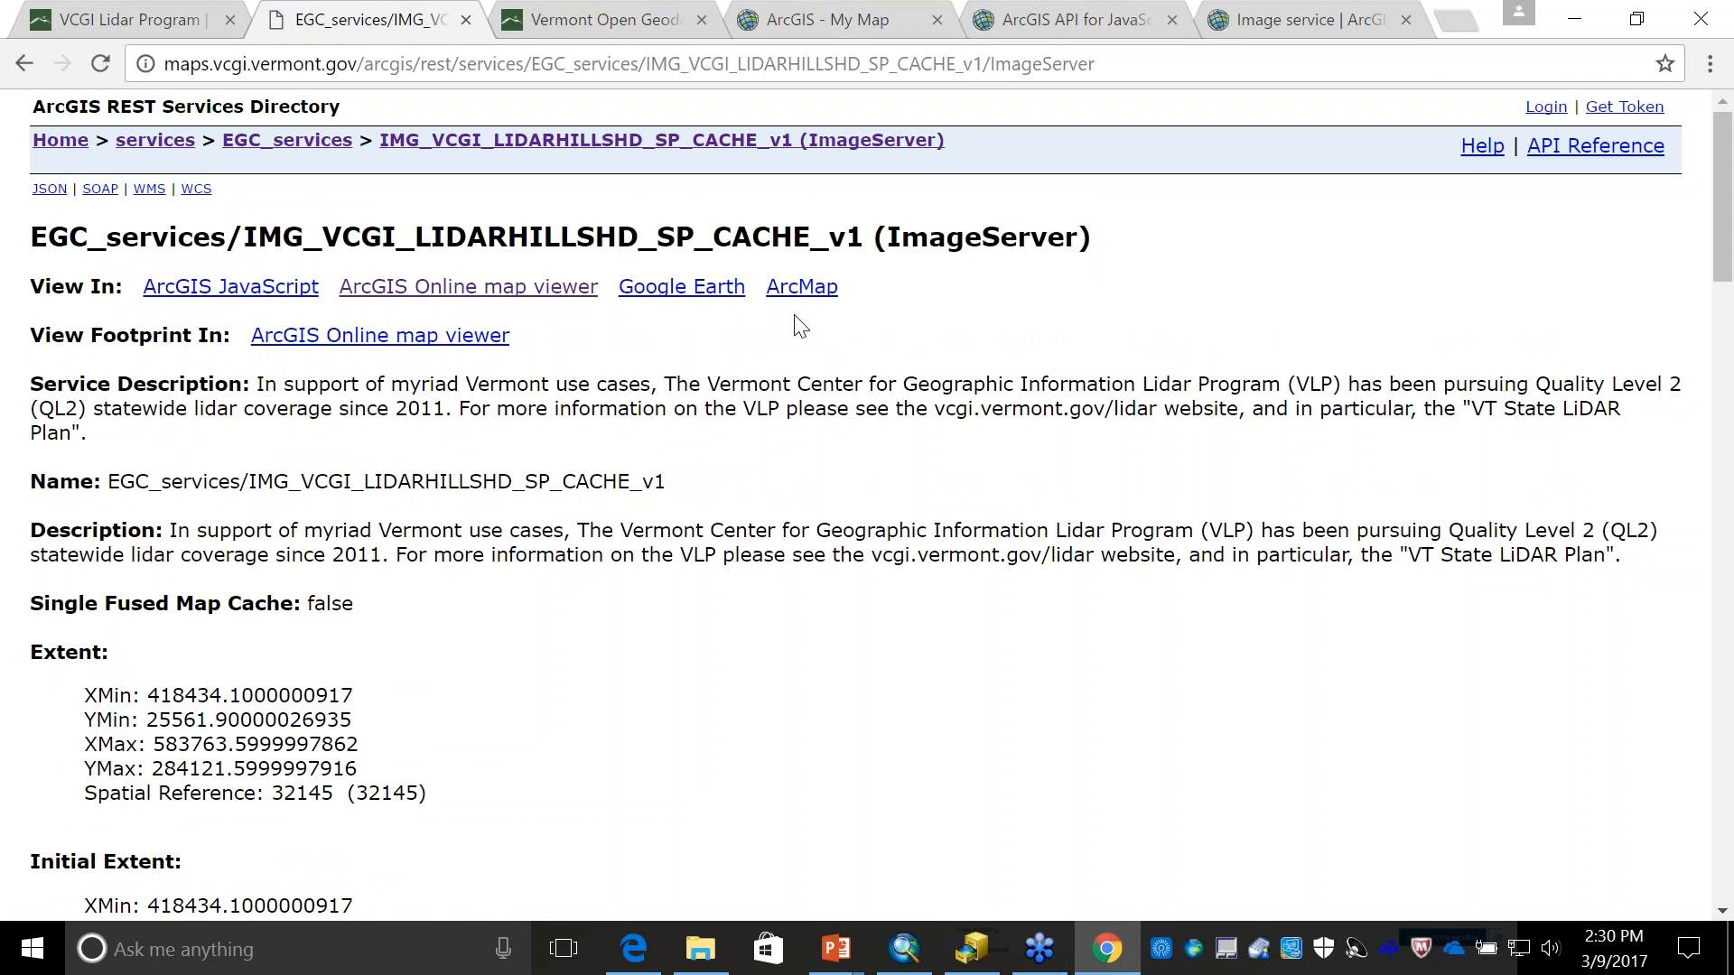
{"action": "left_click", "coordinate": [512, 291]}
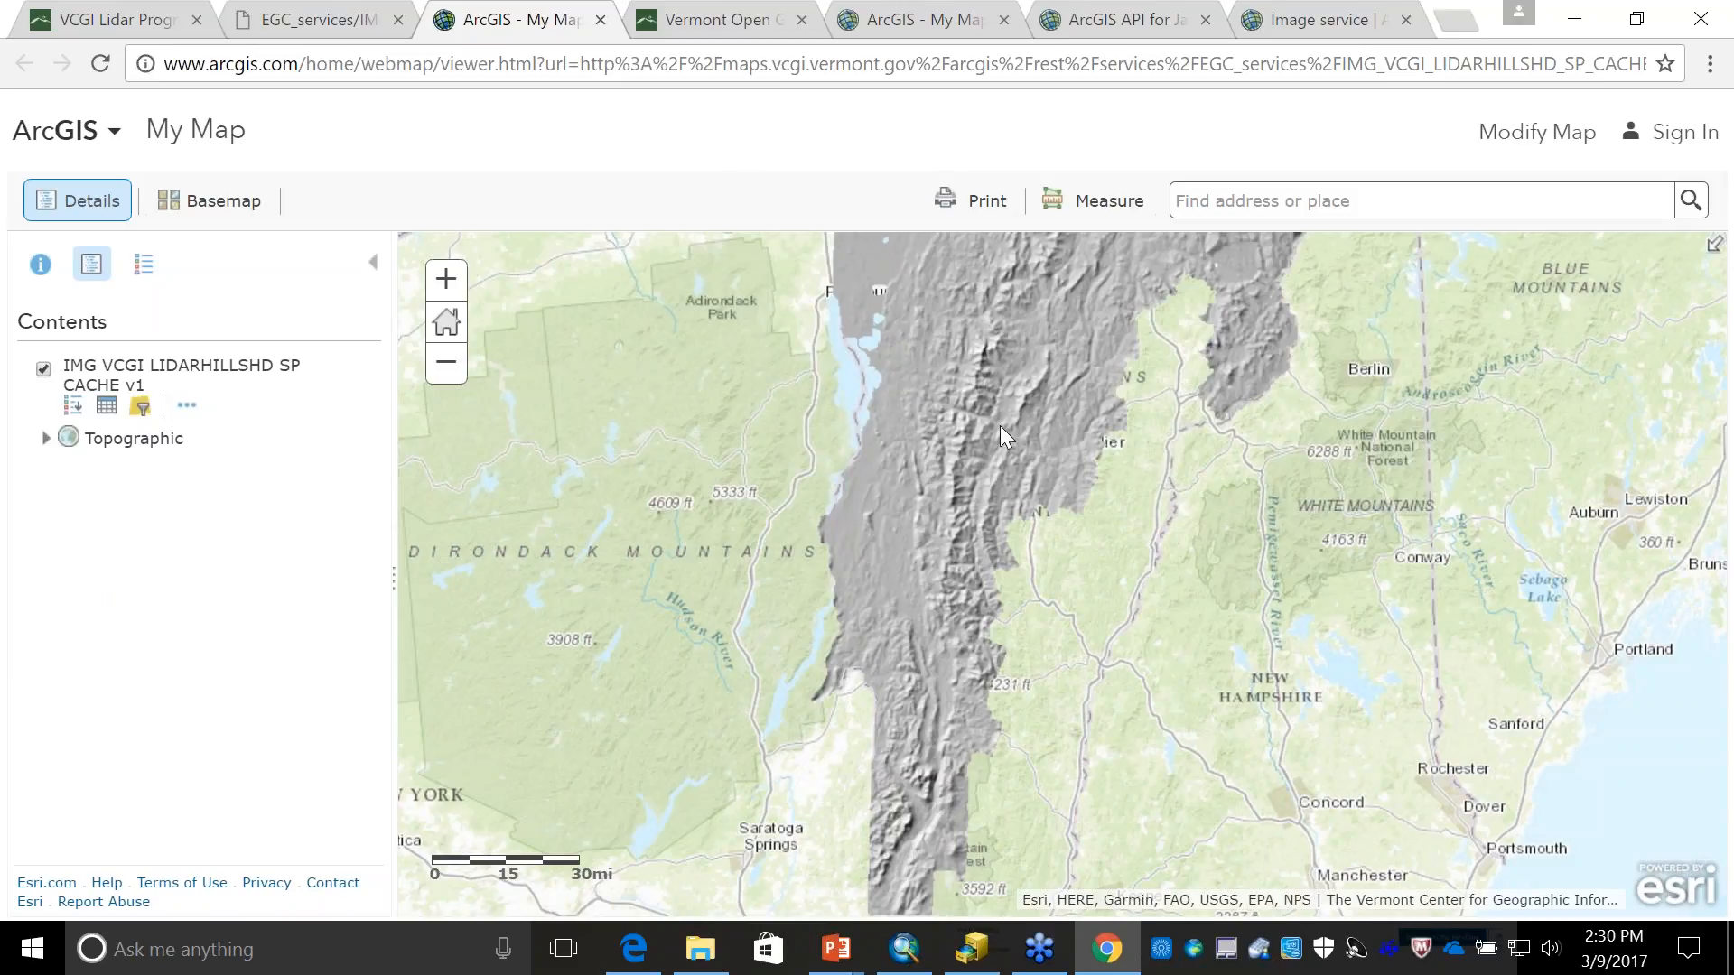
{"action": "left_click", "coordinate": [1550, 132]}
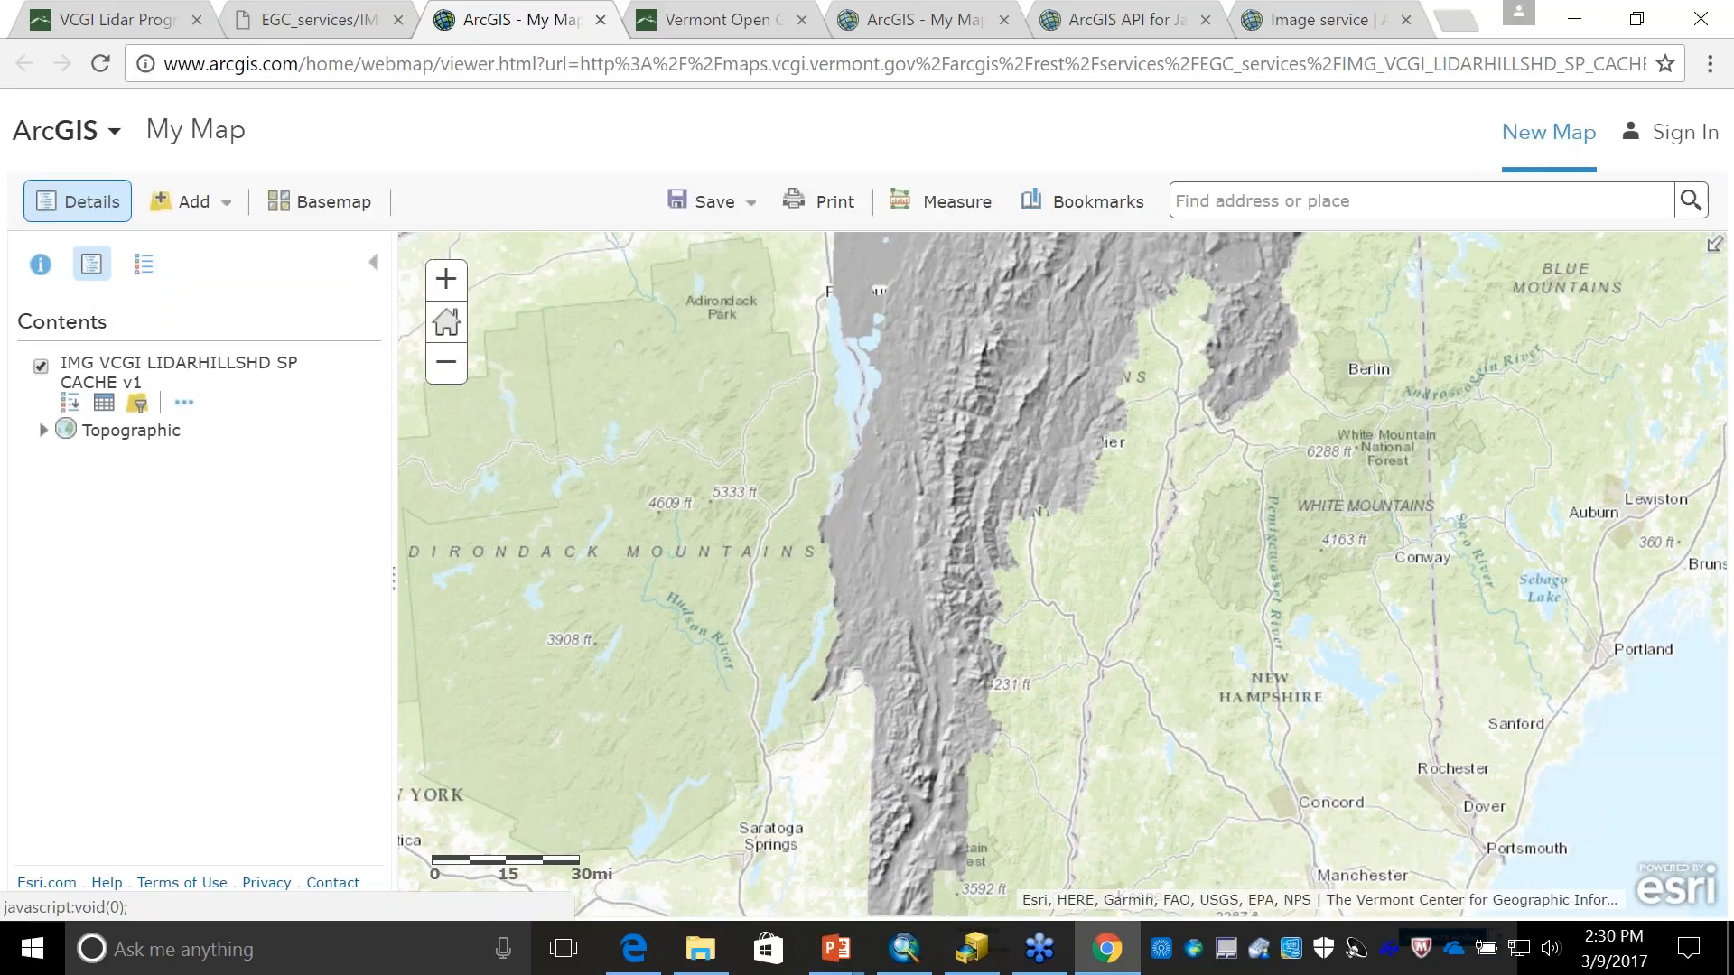
- Search ArcGIS Online within the map area for layers matching "vermont deer wintering areas"
{"action": "left_click", "coordinate": [218, 208]}
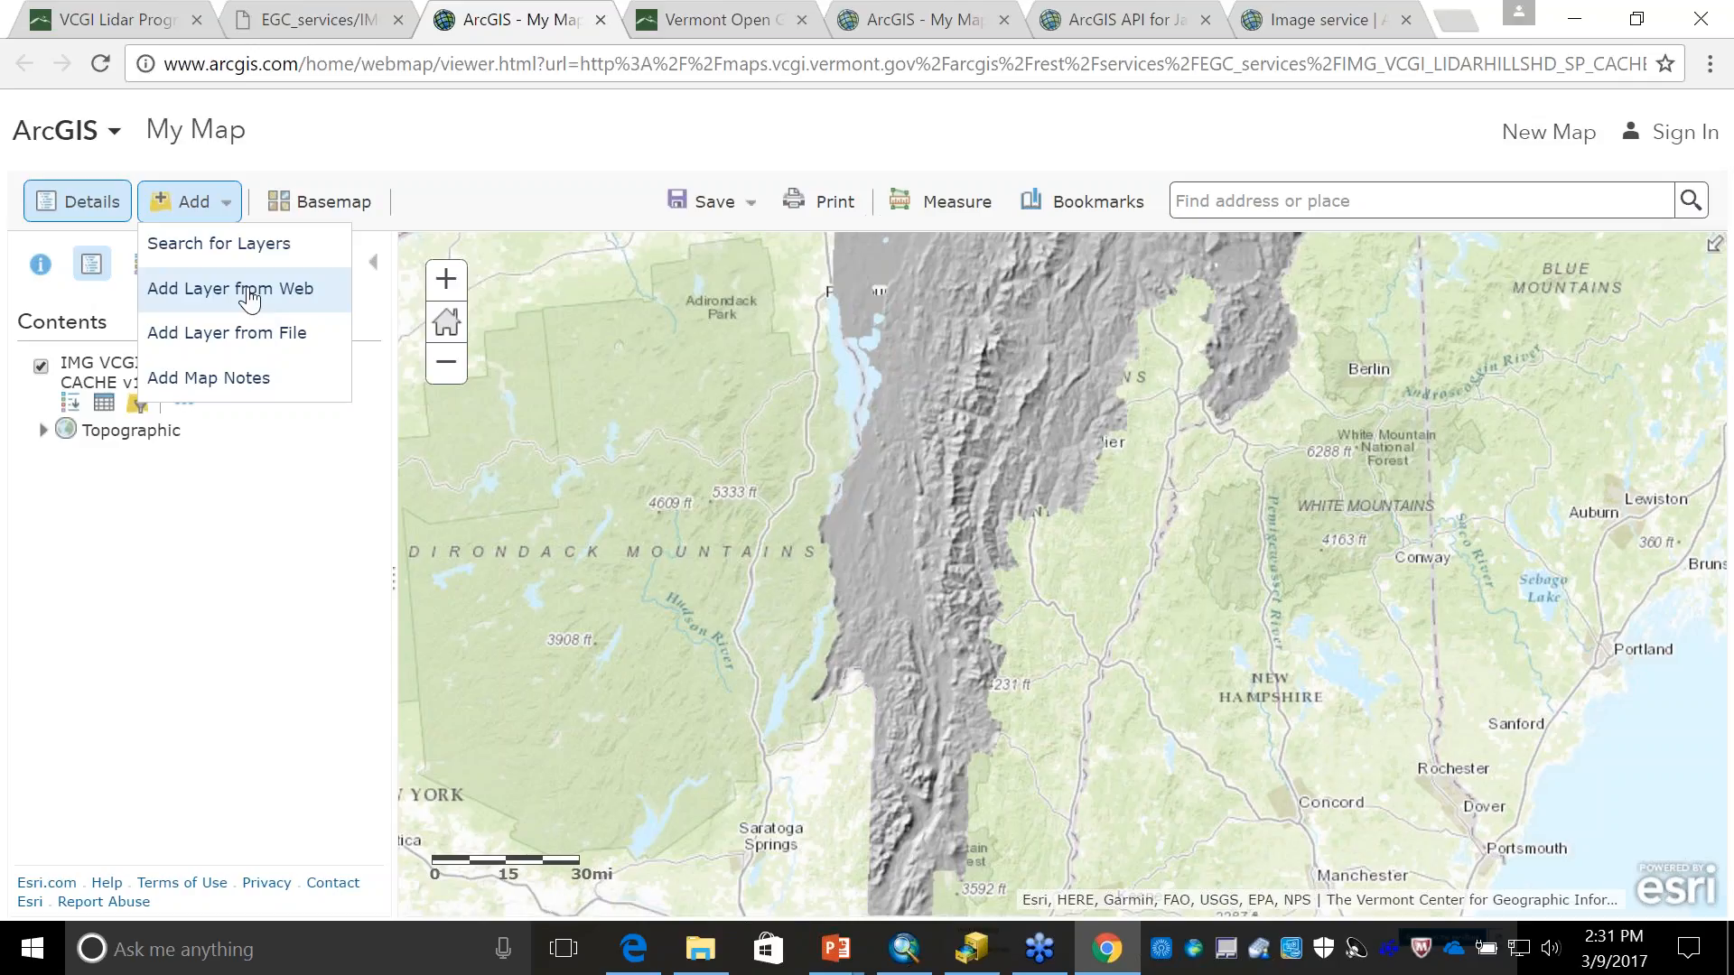
{"action": "left_click", "coordinate": [256, 242]}
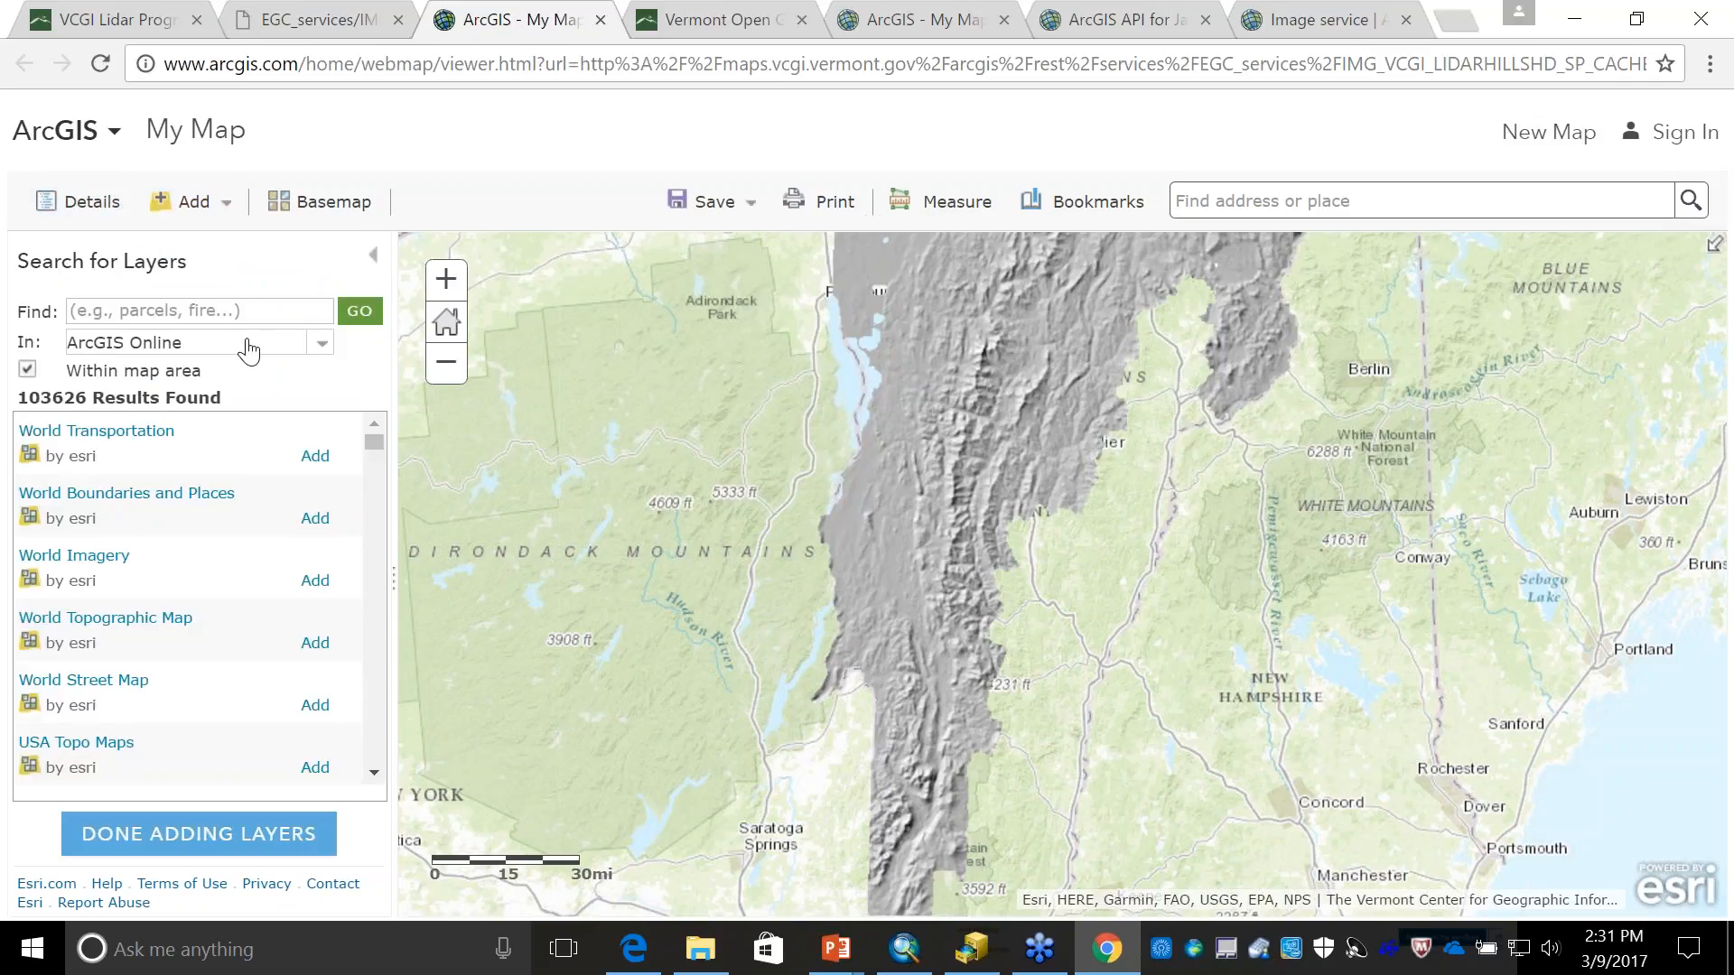
{"action": "left_click", "coordinate": [244, 313]}
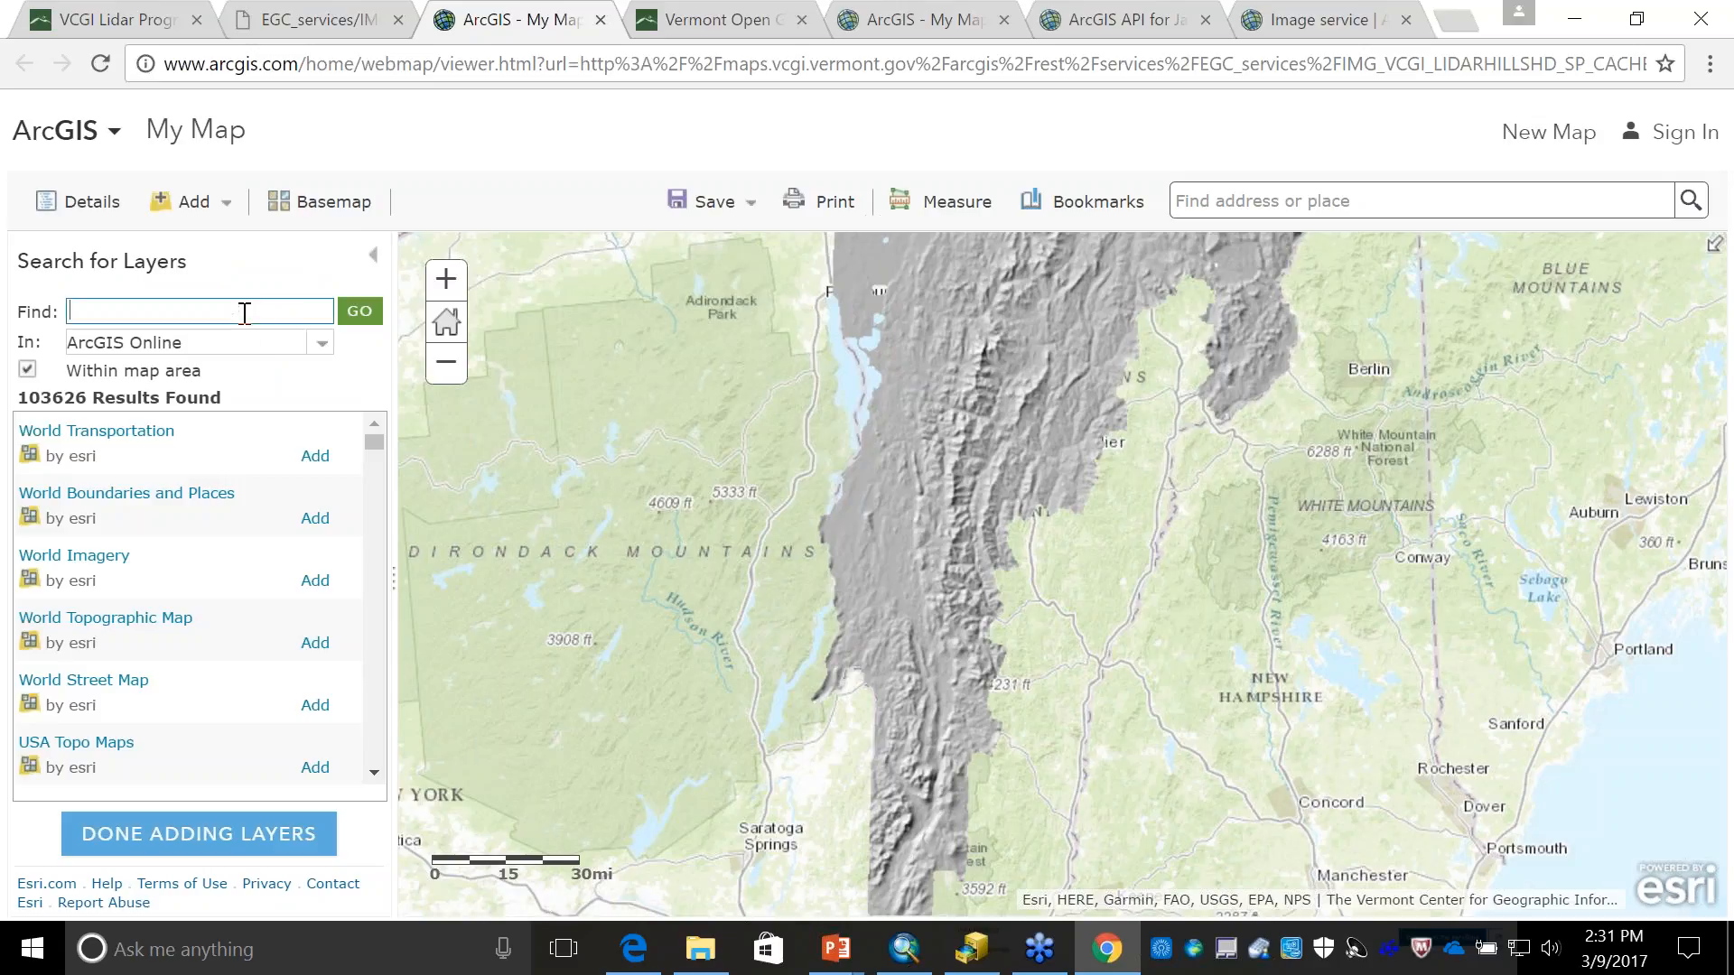
{"action": "type", "text": "vermont deer winter"}
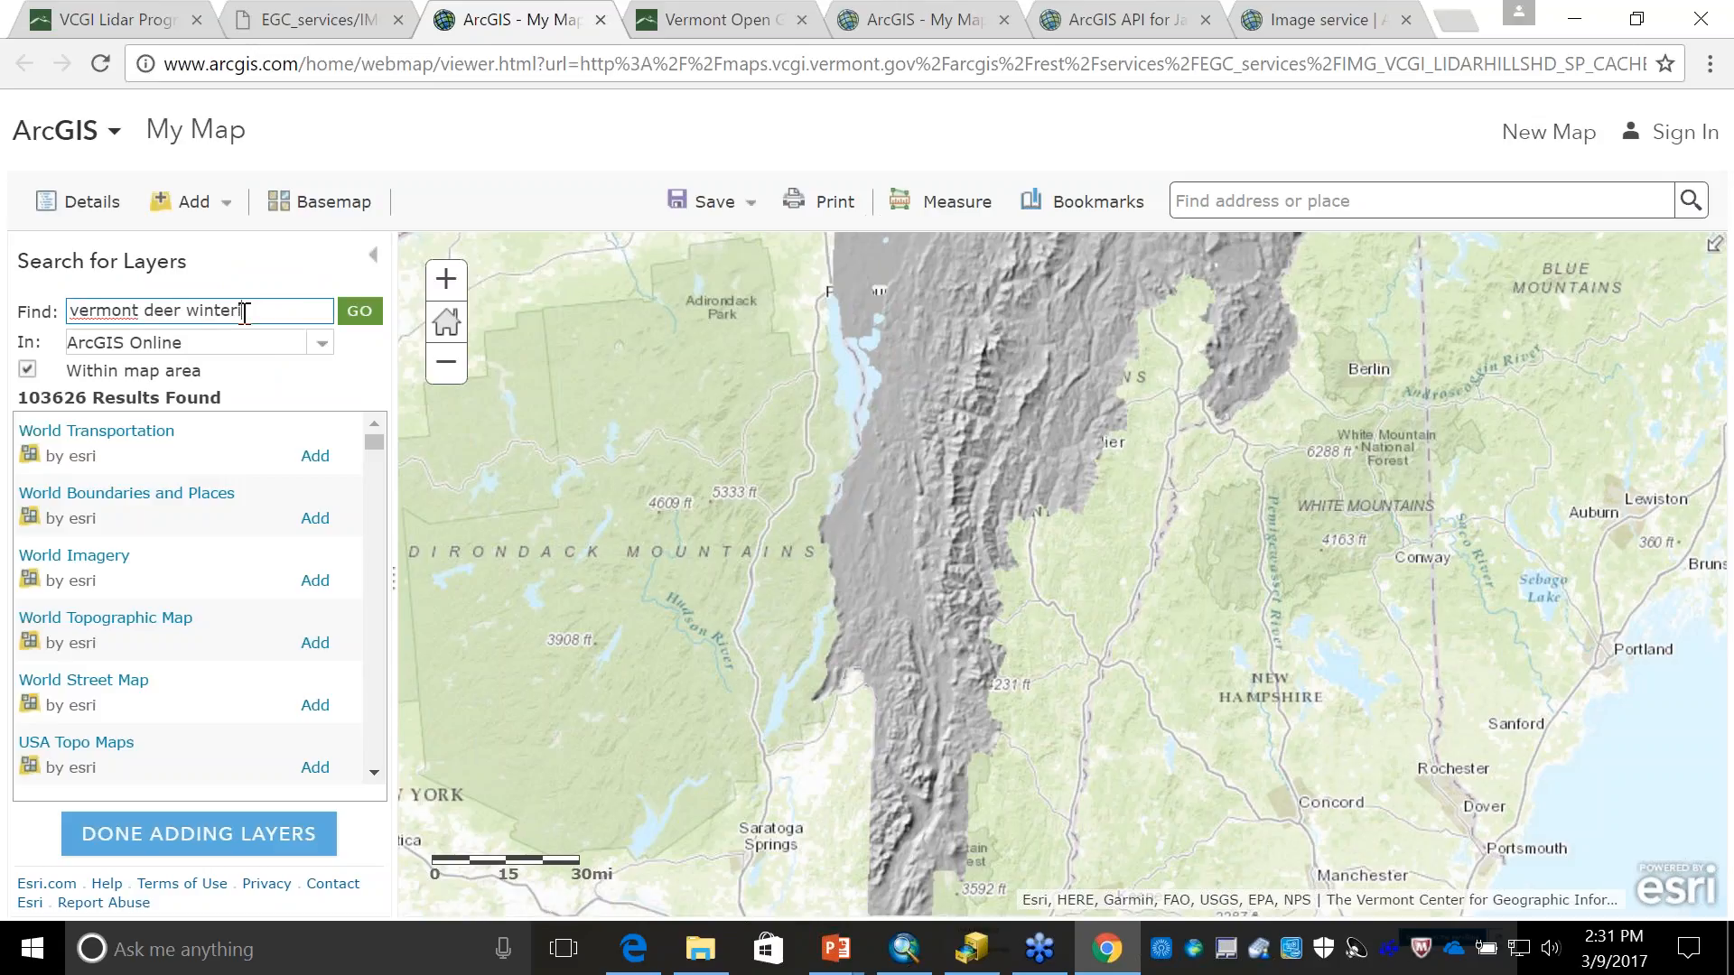
{"action": "type", "text": "ing areas"}
{"action": "key", "text": "Return"}
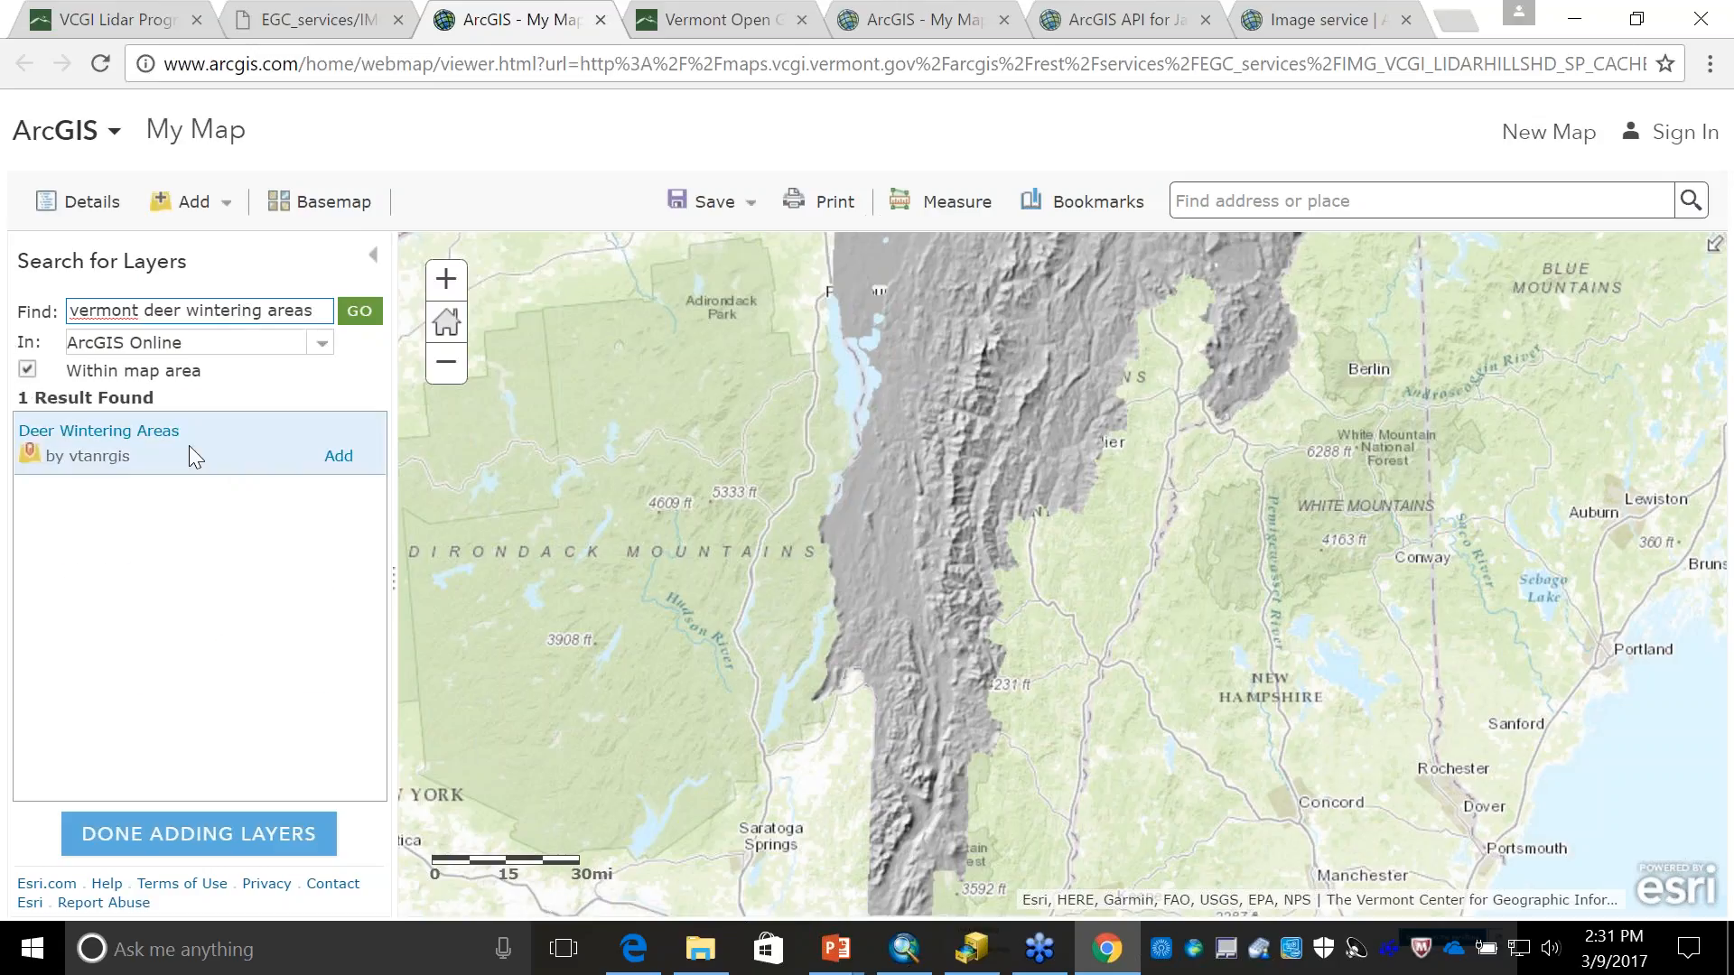
- Add the Deer Wintering Areas layer to the map, finish adding layers, and examine it over the hillshade
{"action": "left_click", "coordinate": [151, 434]}
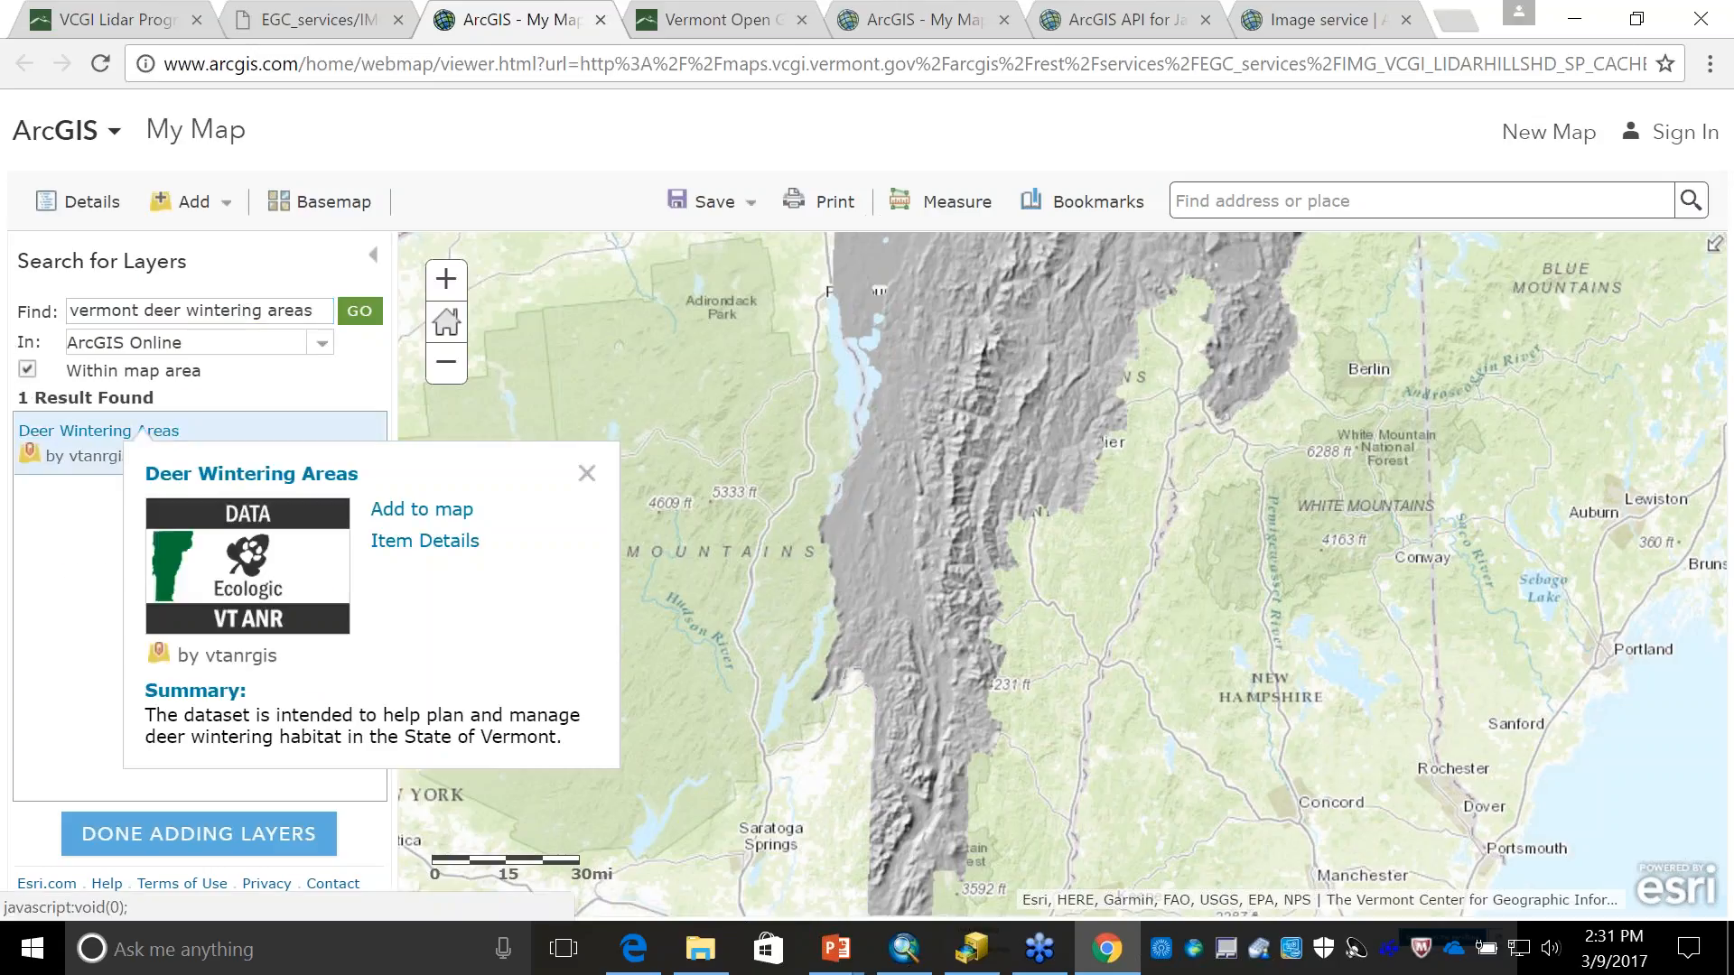
{"action": "left_click", "coordinate": [404, 507]}
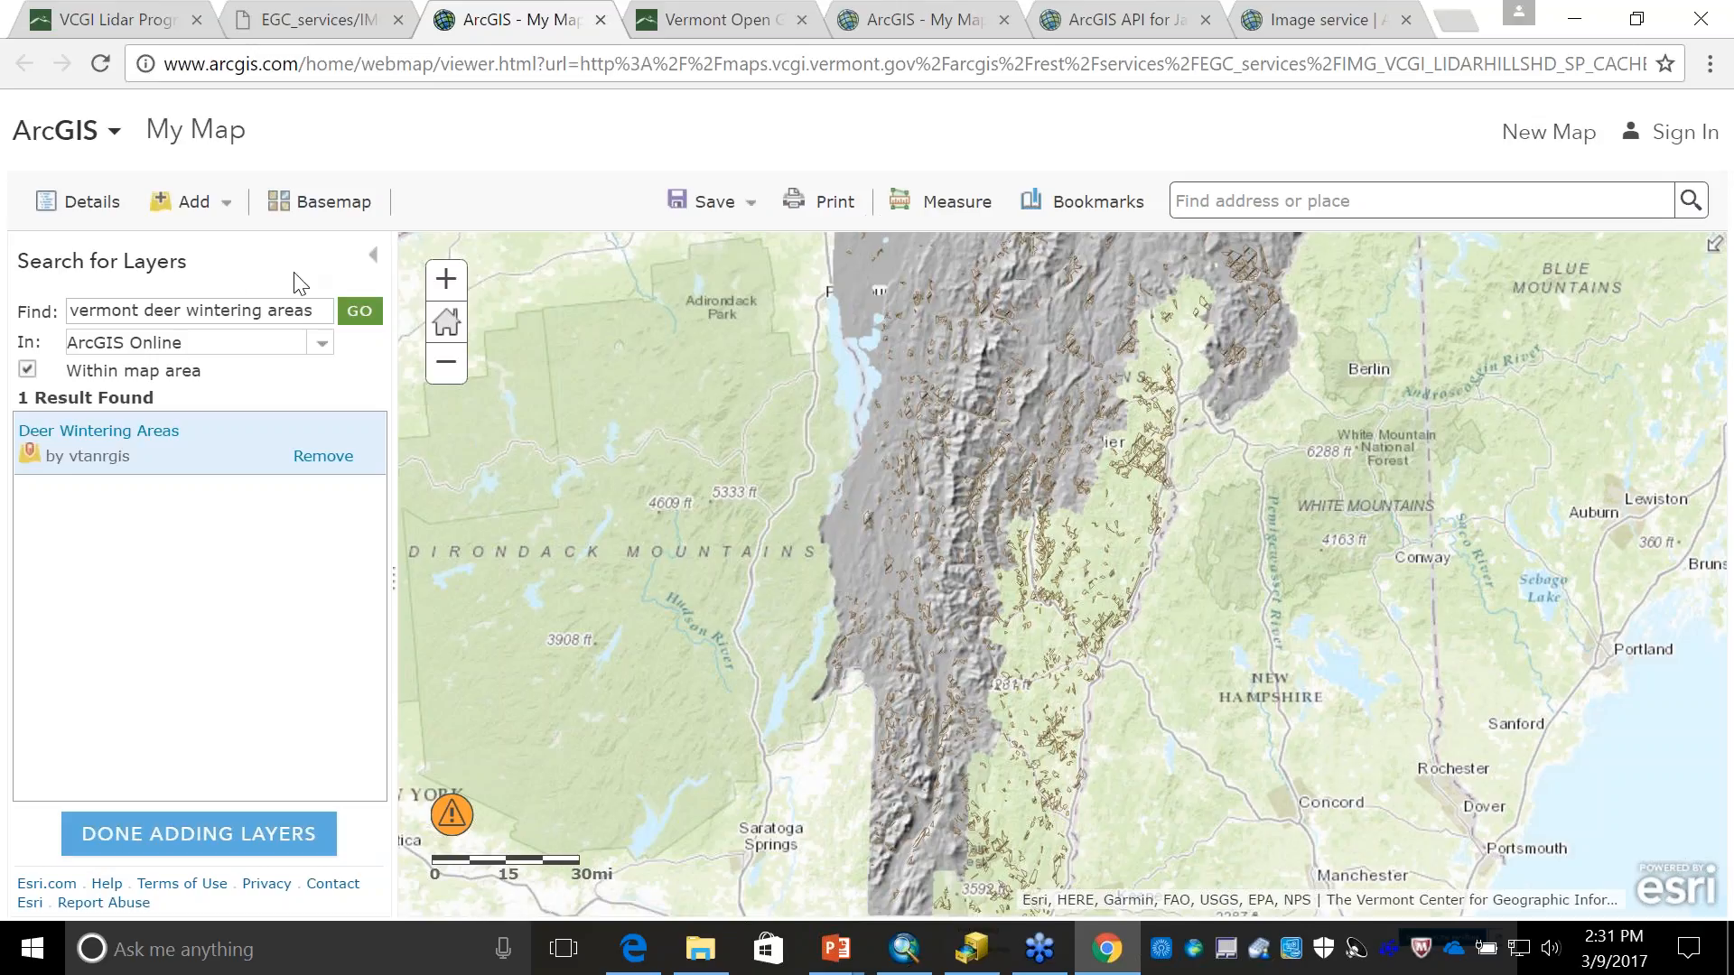
{"action": "left_click", "coordinate": [199, 833]}
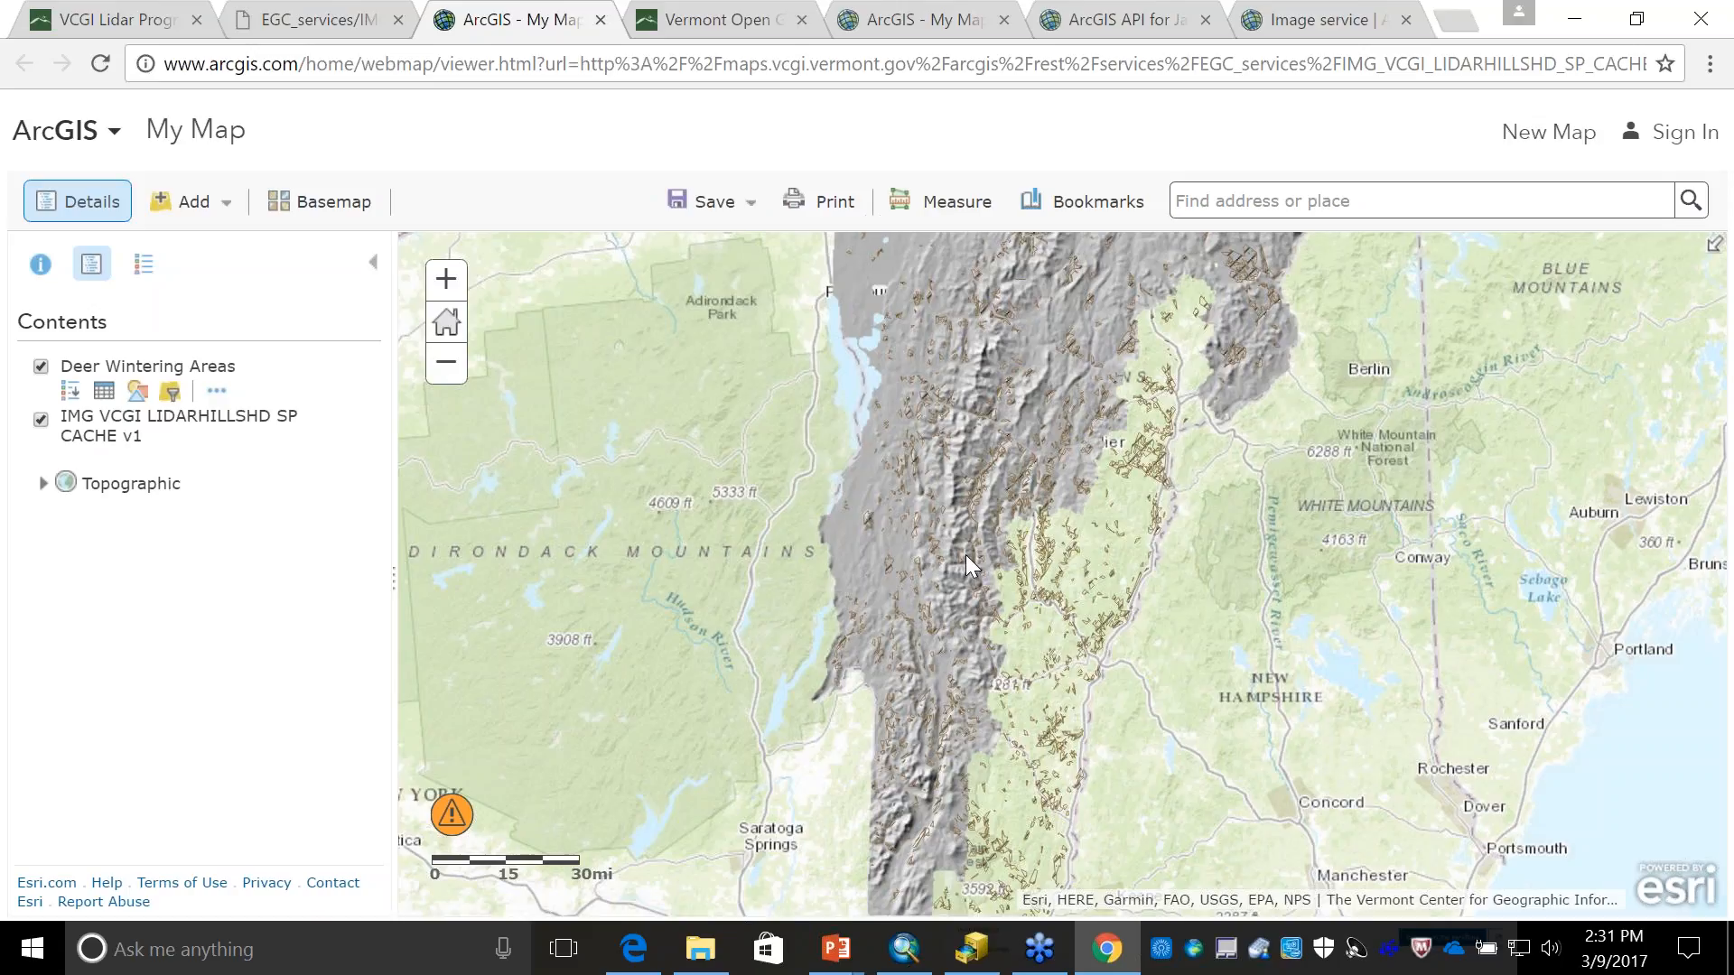
{"action": "scroll", "coordinate": [966, 554], "scroll_direction": "up", "scroll_amount": 1}
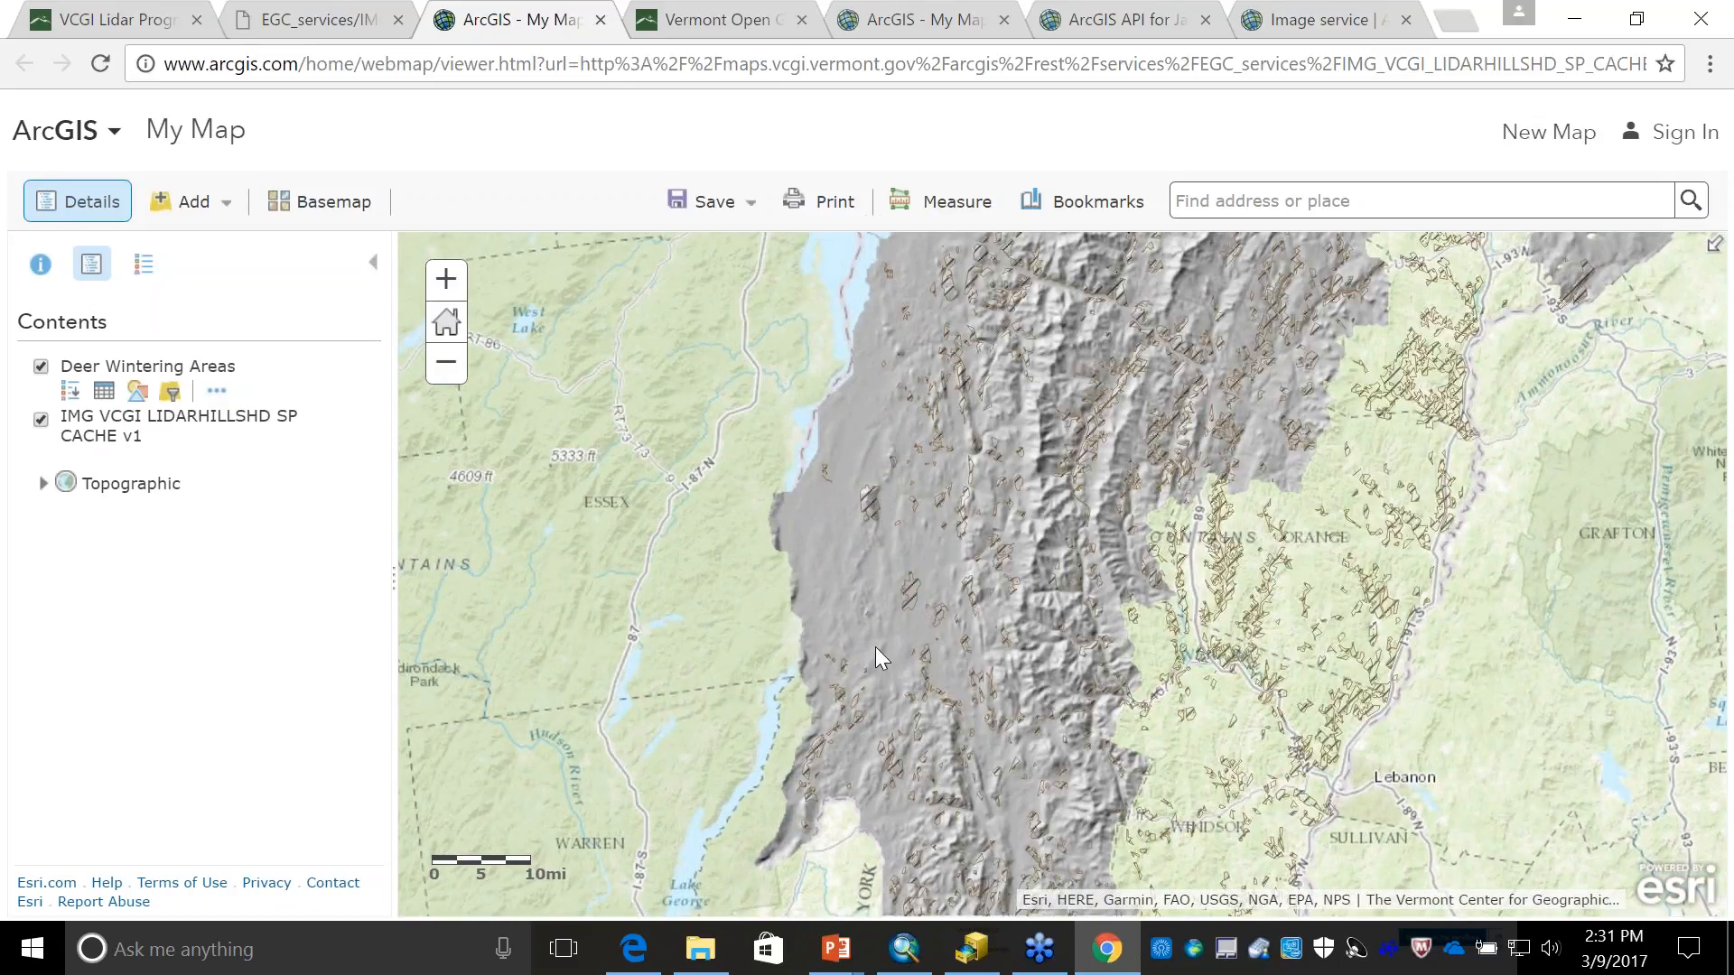
{"action": "scroll", "coordinate": [1009, 490], "scroll_direction": "up", "scroll_amount": 1}
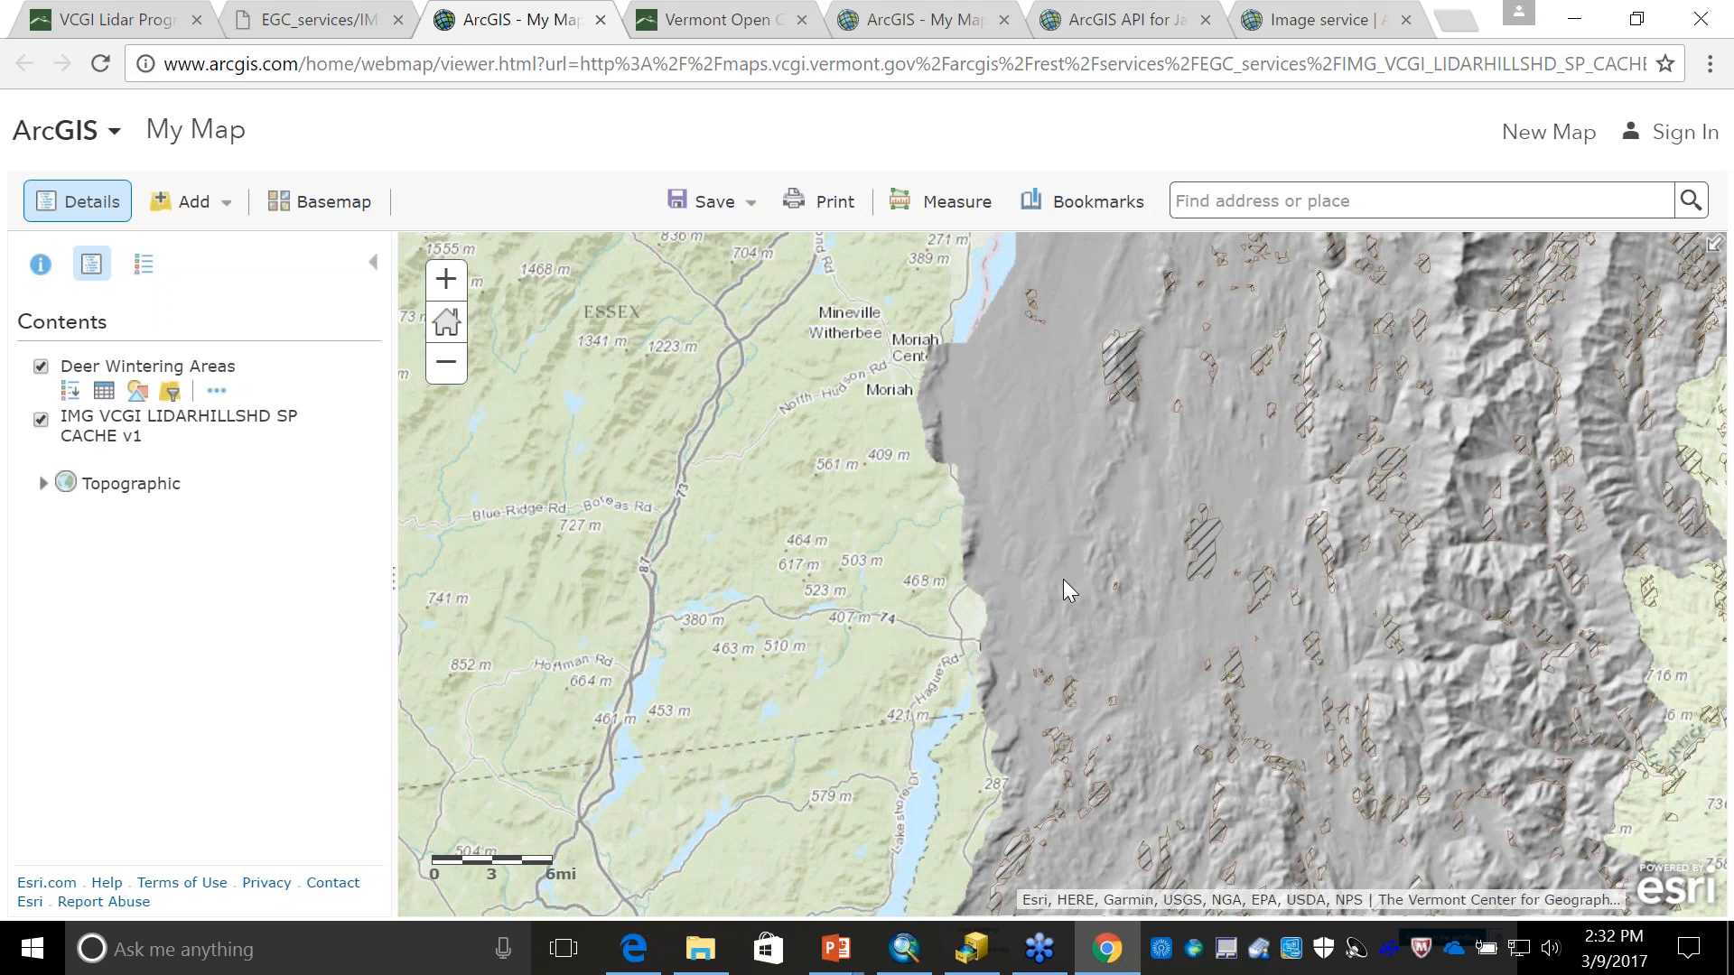
{"action": "left_click_drag", "start_coordinate": [1064, 581], "coordinate": [901, 399]}
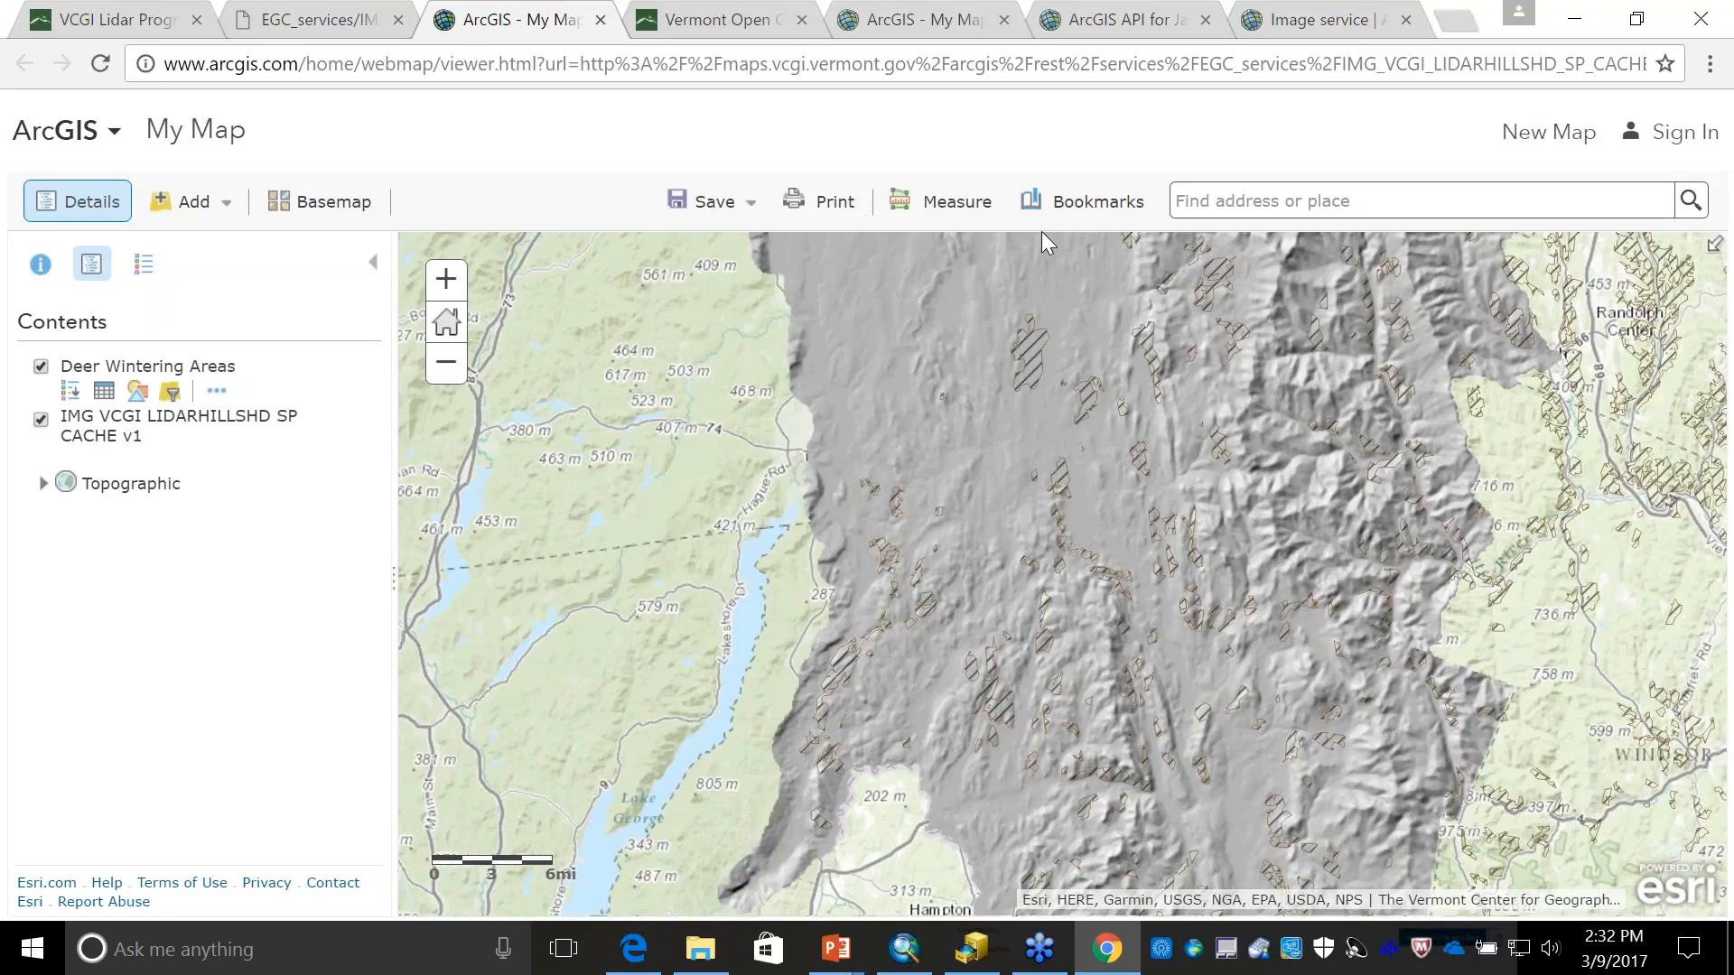
- Copy the REST URL of the IMG_VCGI_LIDARHILLSHD_SP_CACHE_v1 image service page
{"action": "left_click", "coordinate": [1305, 19]}
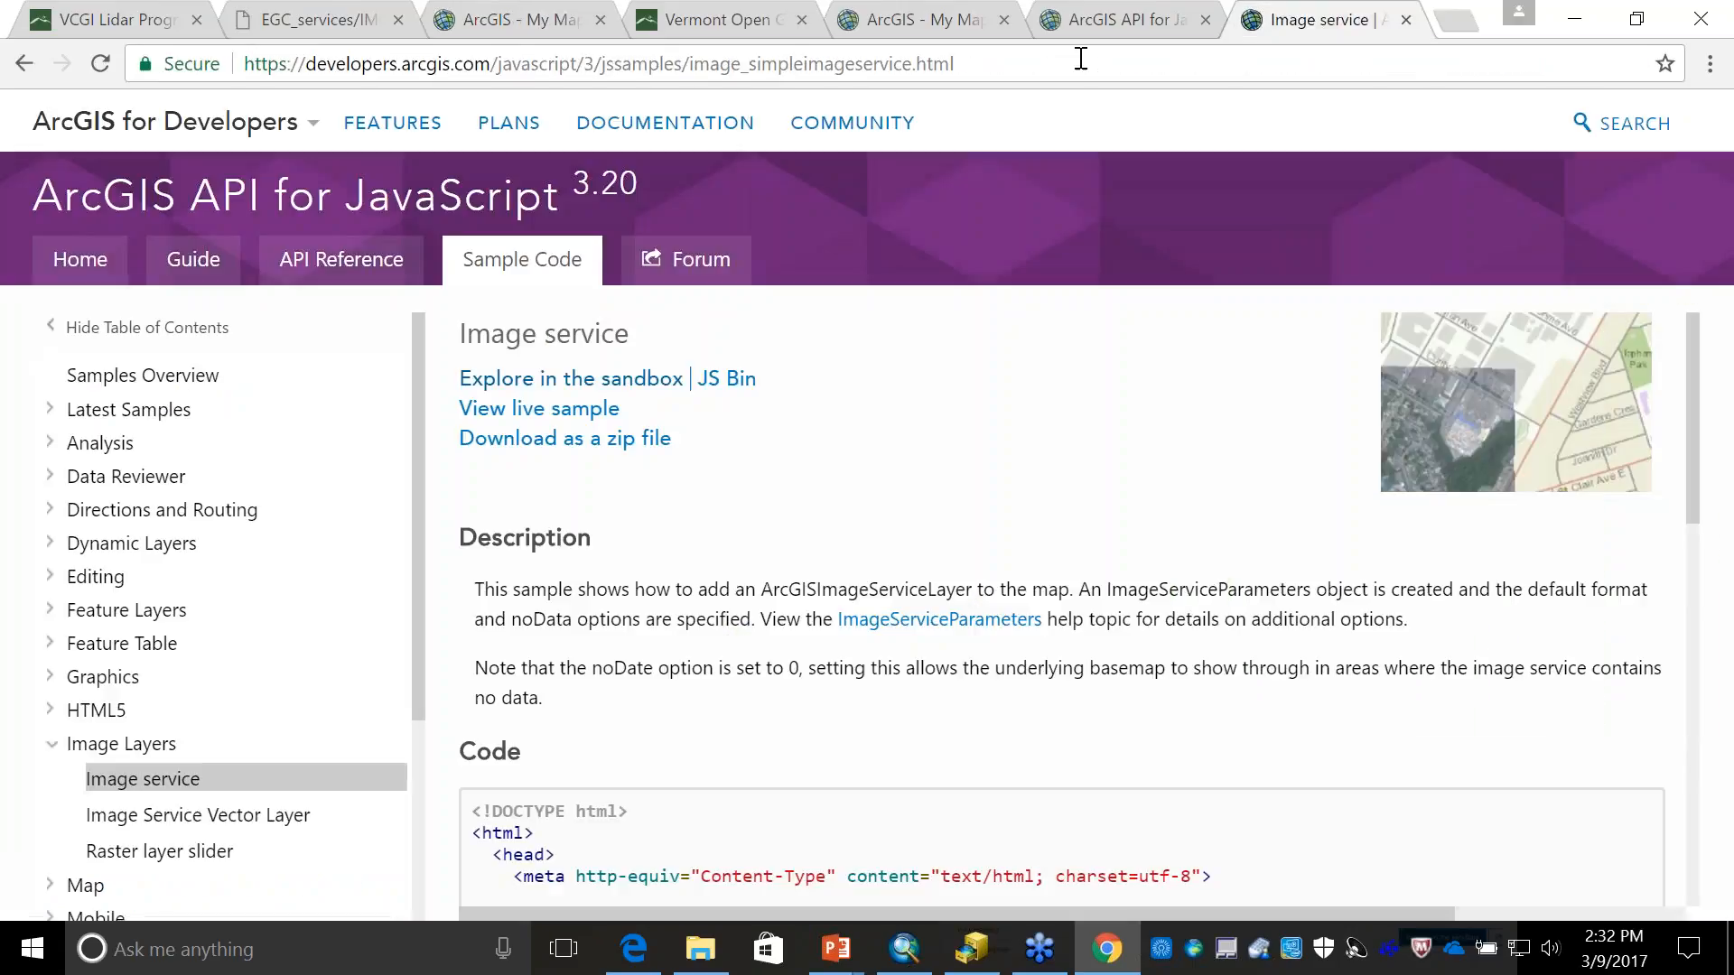
{"action": "left_click", "coordinate": [325, 22]}
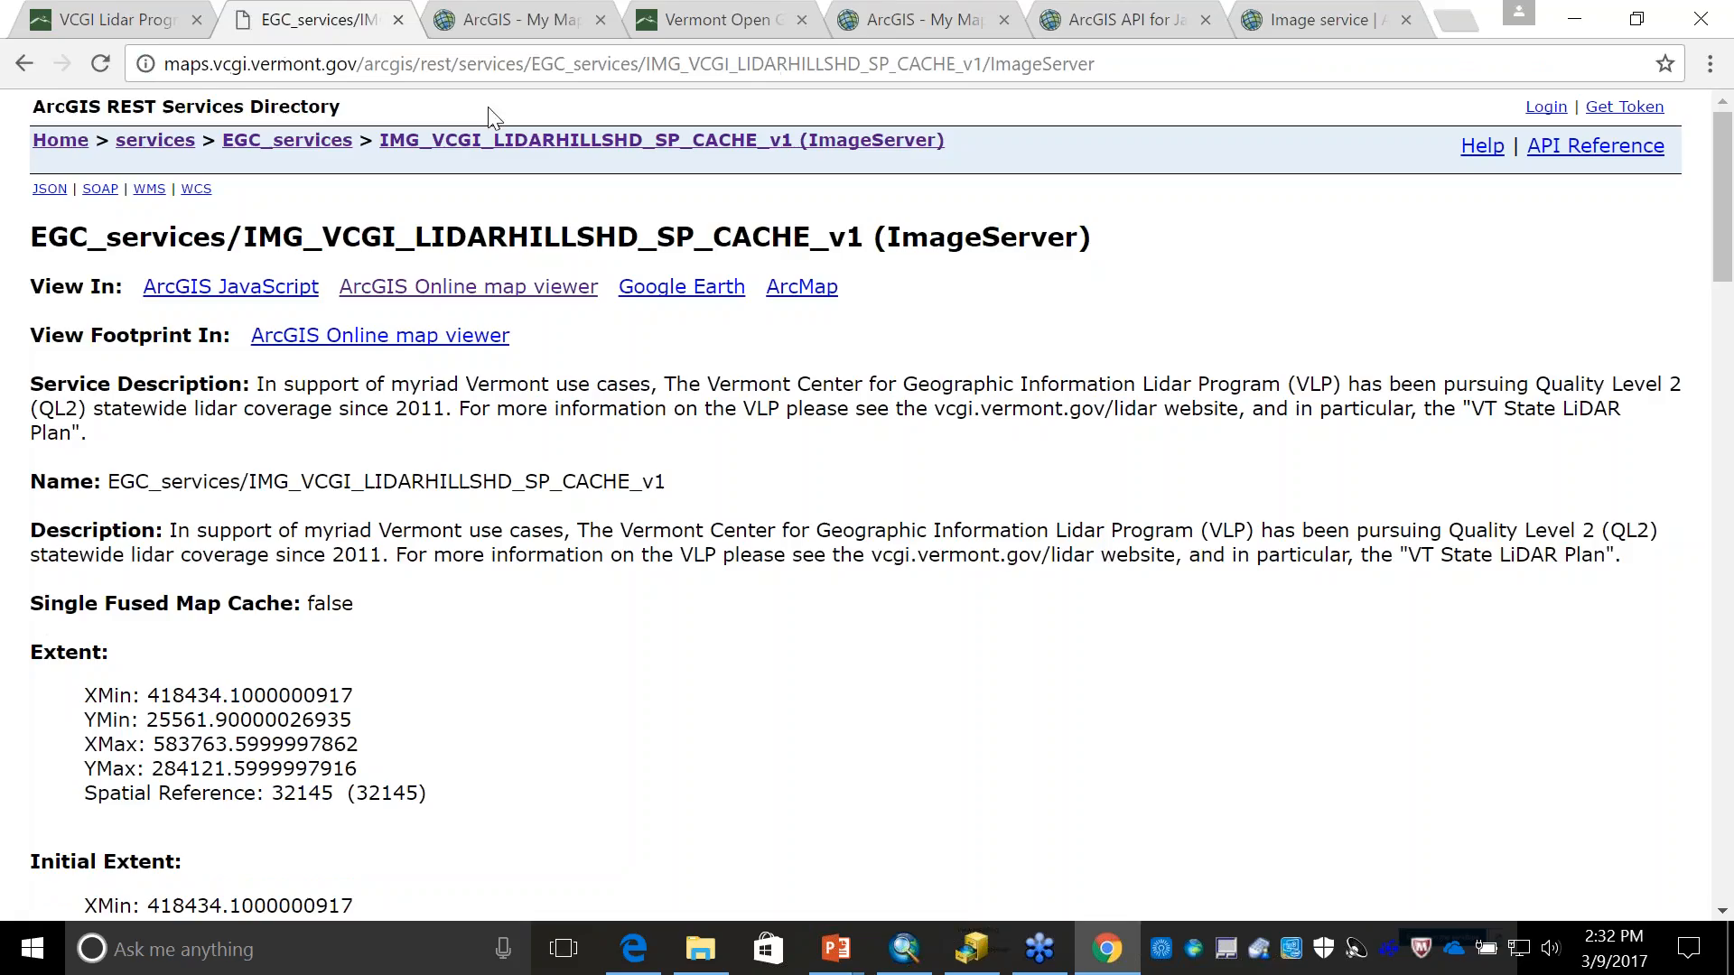
{"action": "left_click", "coordinate": [507, 62]}
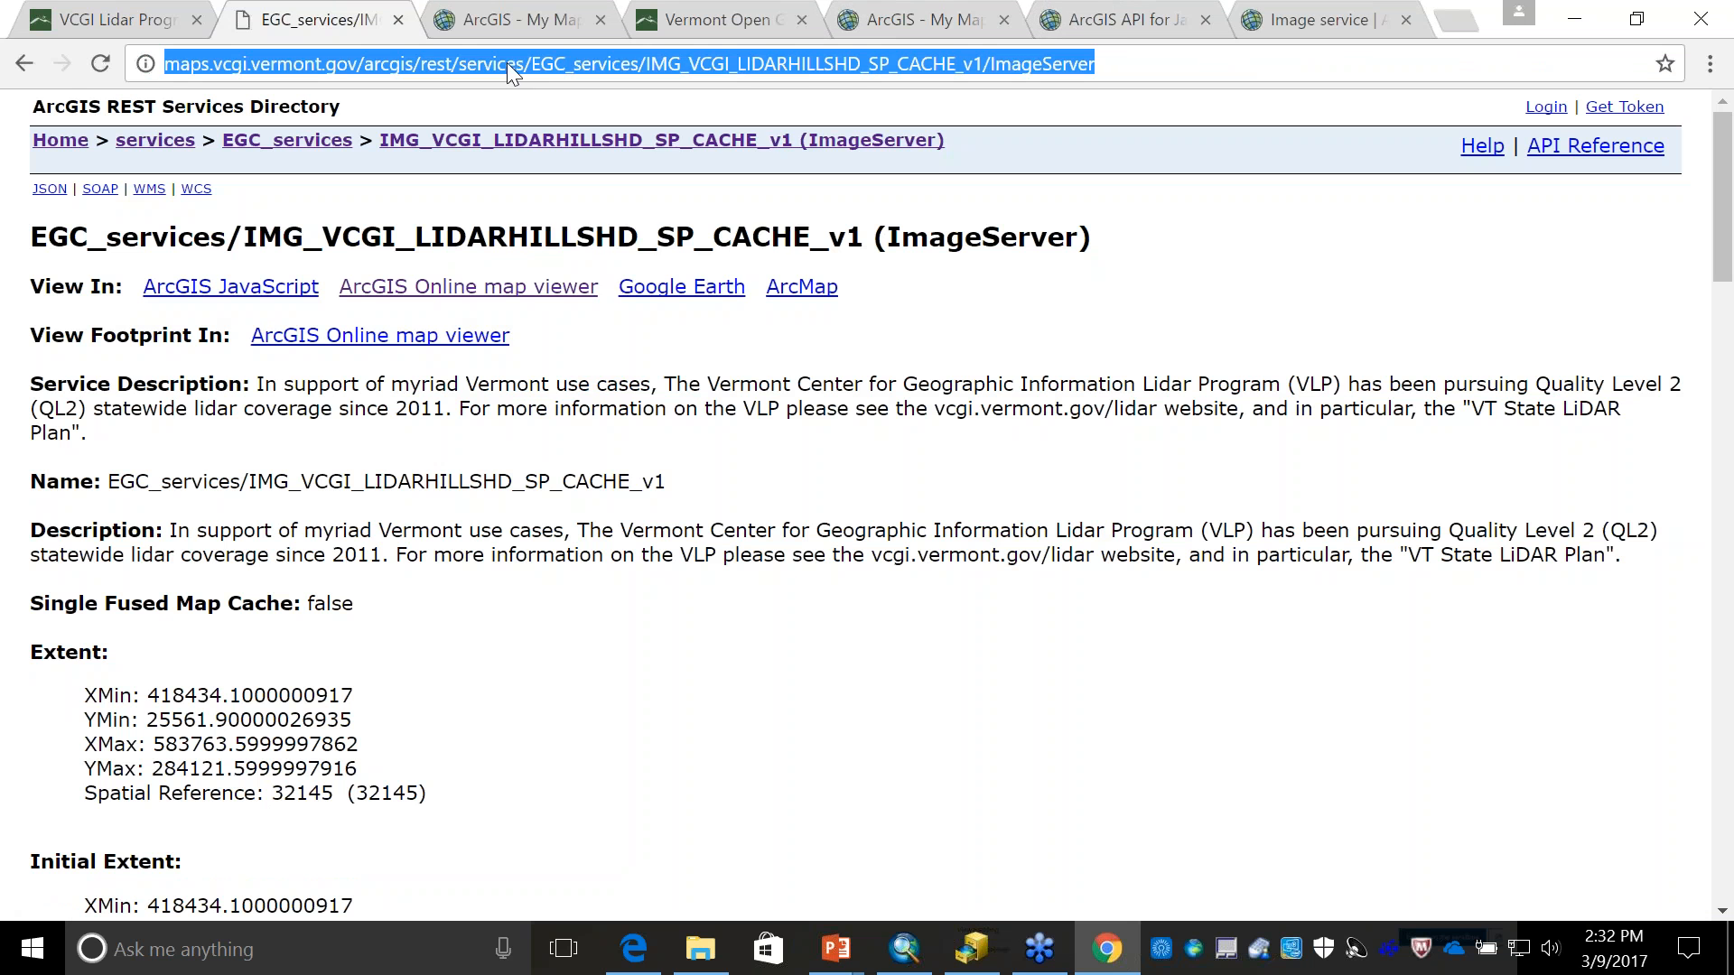
{"action": "right_click", "coordinate": [508, 62]}
{"action": "left_click", "coordinate": [587, 167]}
- Make the other hillshade-only web map modifiable and add the copied hillshade image service URL as an ArcGIS Server web layer
{"action": "left_click", "coordinate": [1305, 27]}
{"action": "left_click", "coordinate": [1113, 18]}
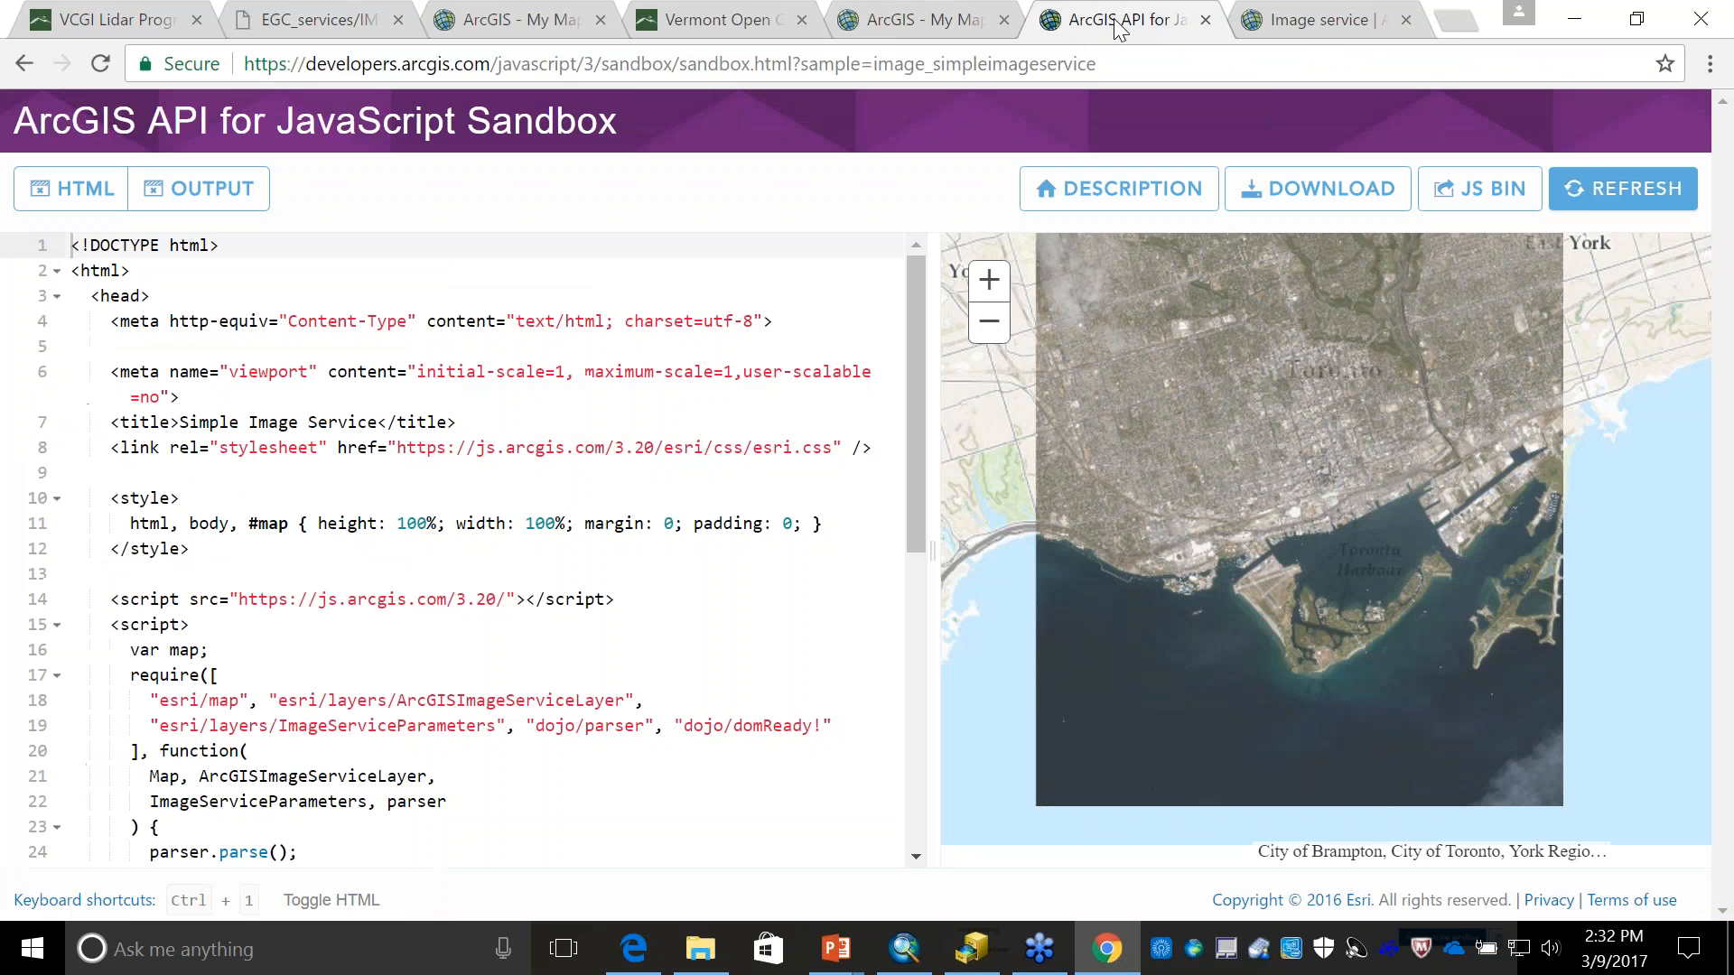
{"action": "left_click", "coordinate": [916, 25]}
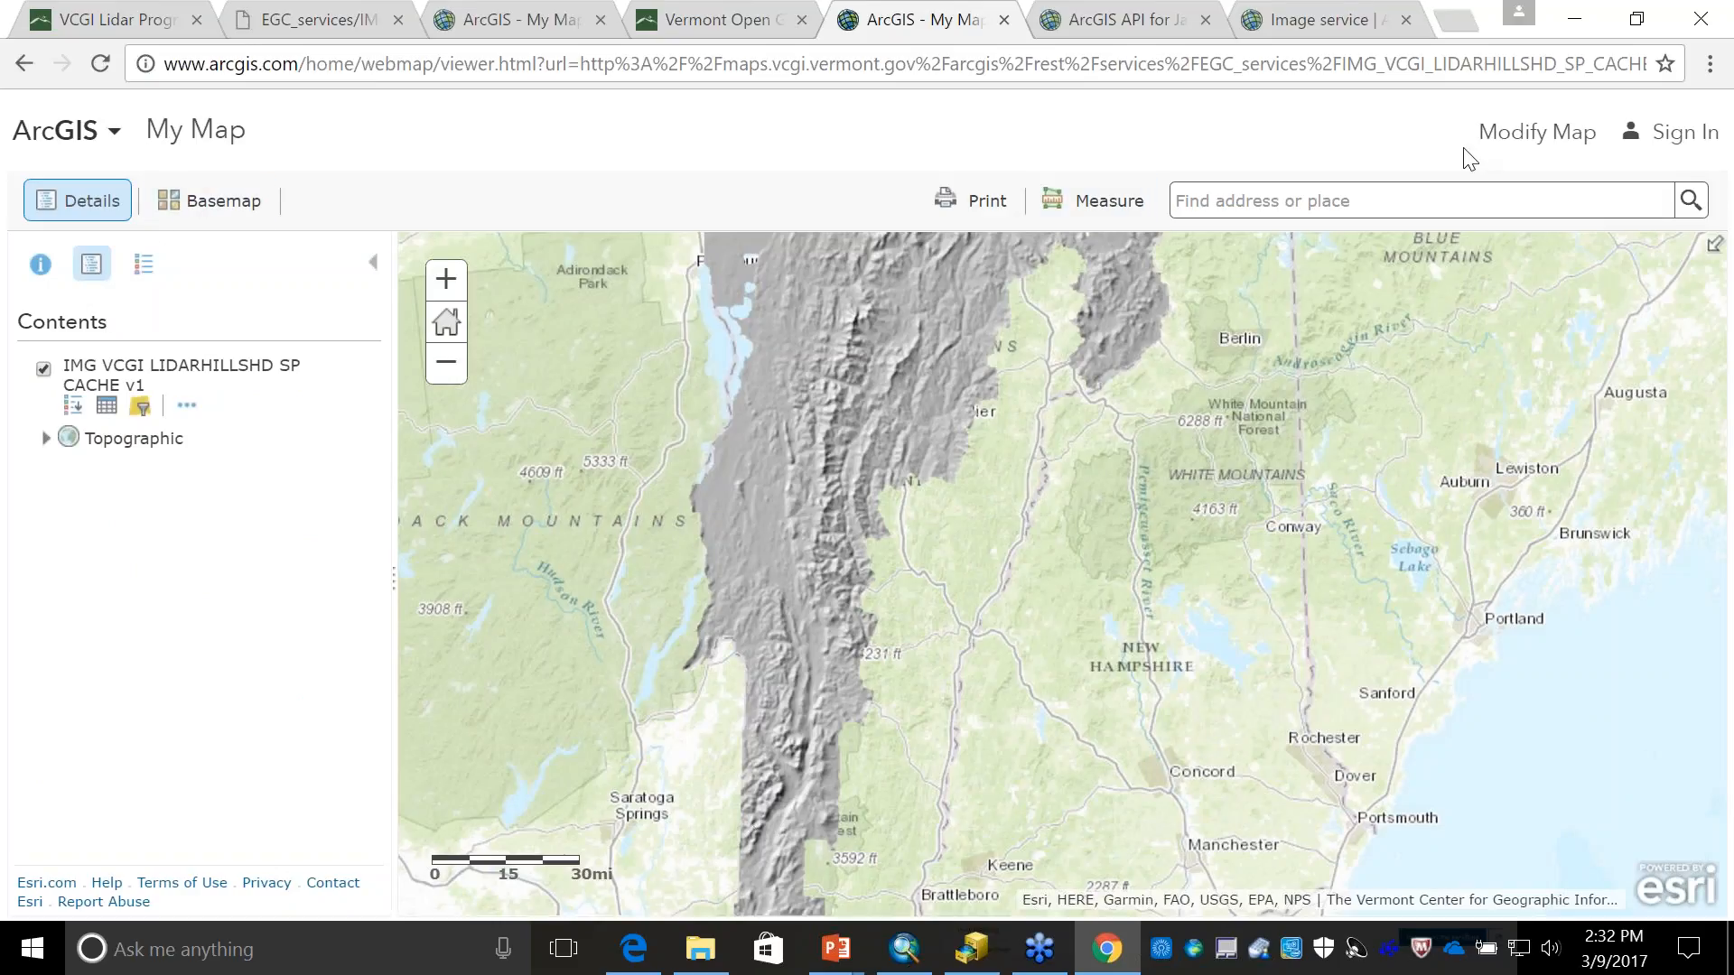
{"action": "left_click", "coordinate": [1536, 133]}
{"action": "left_click", "coordinate": [206, 212]}
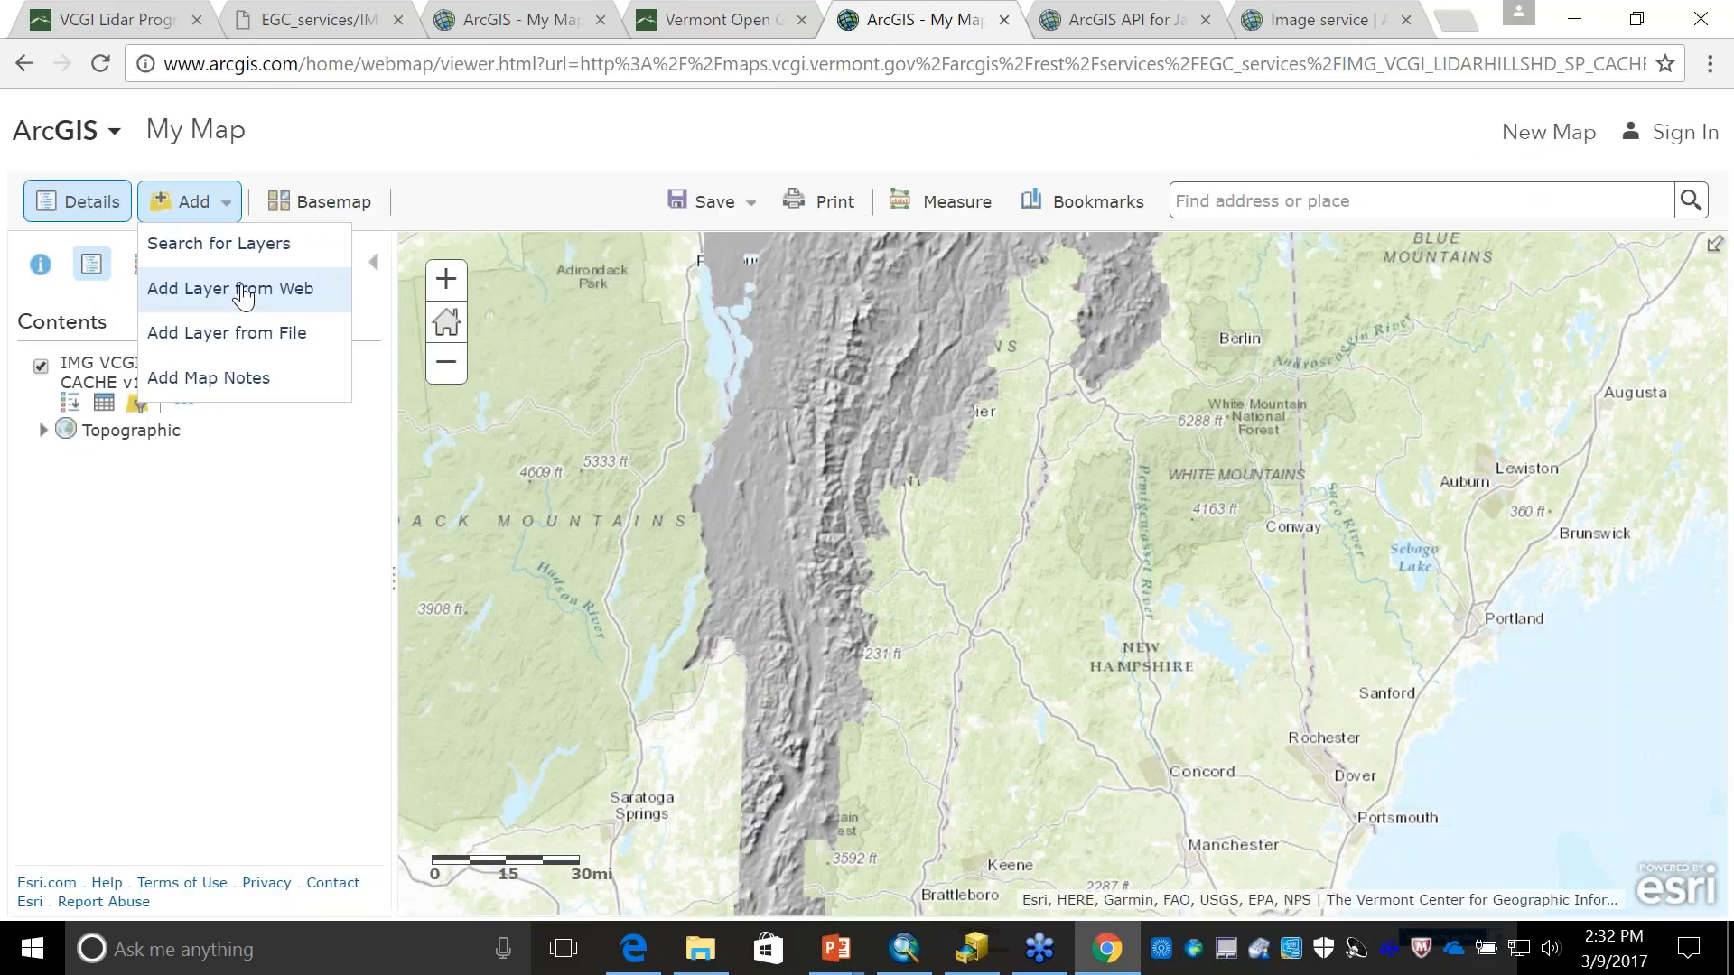
{"action": "left_click", "coordinate": [244, 300]}
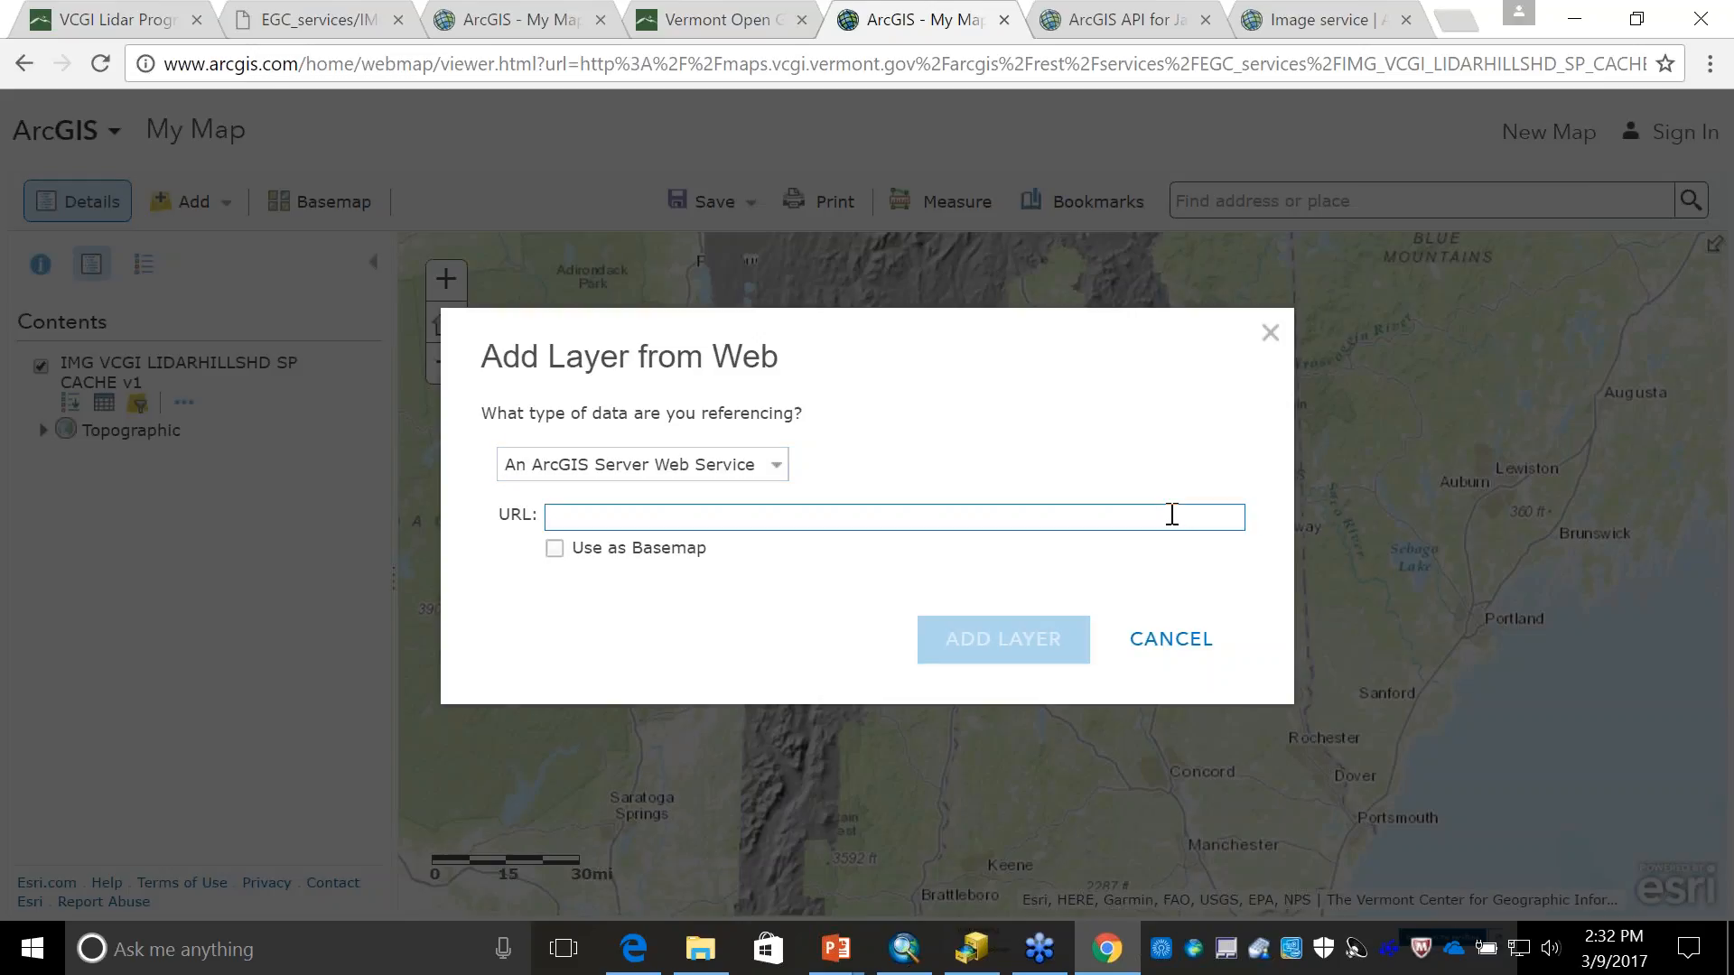
{"action": "key", "text": "ctrl+v"}
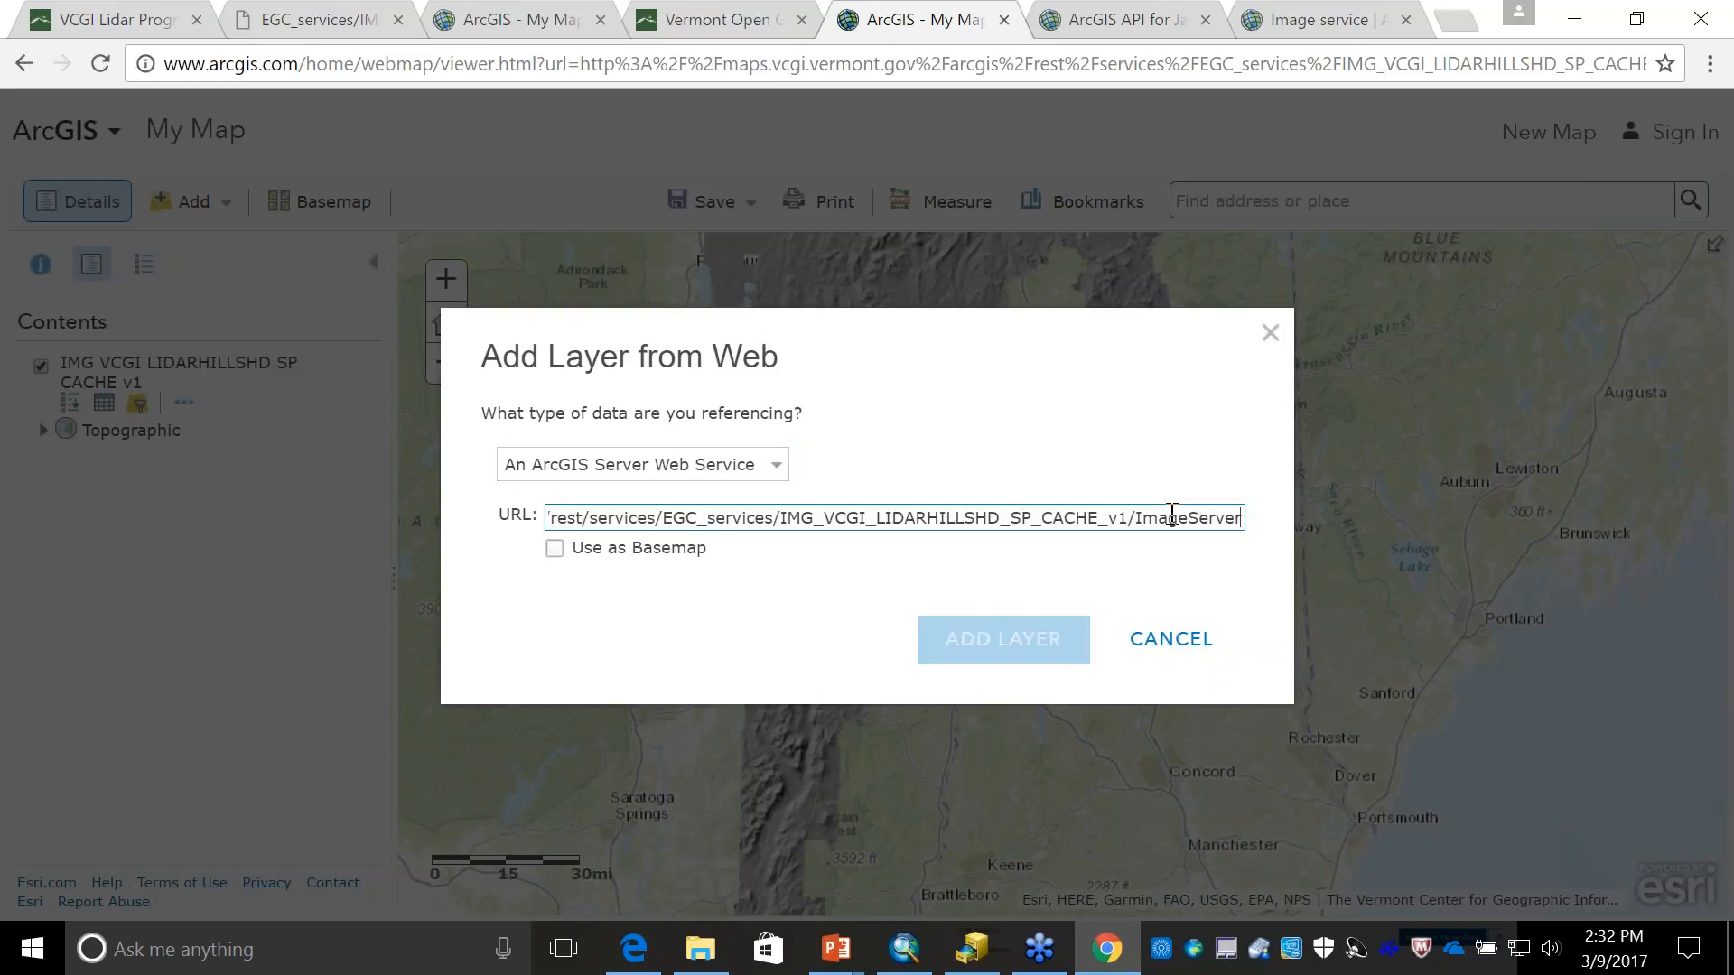
{"action": "left_click", "coordinate": [984, 647]}
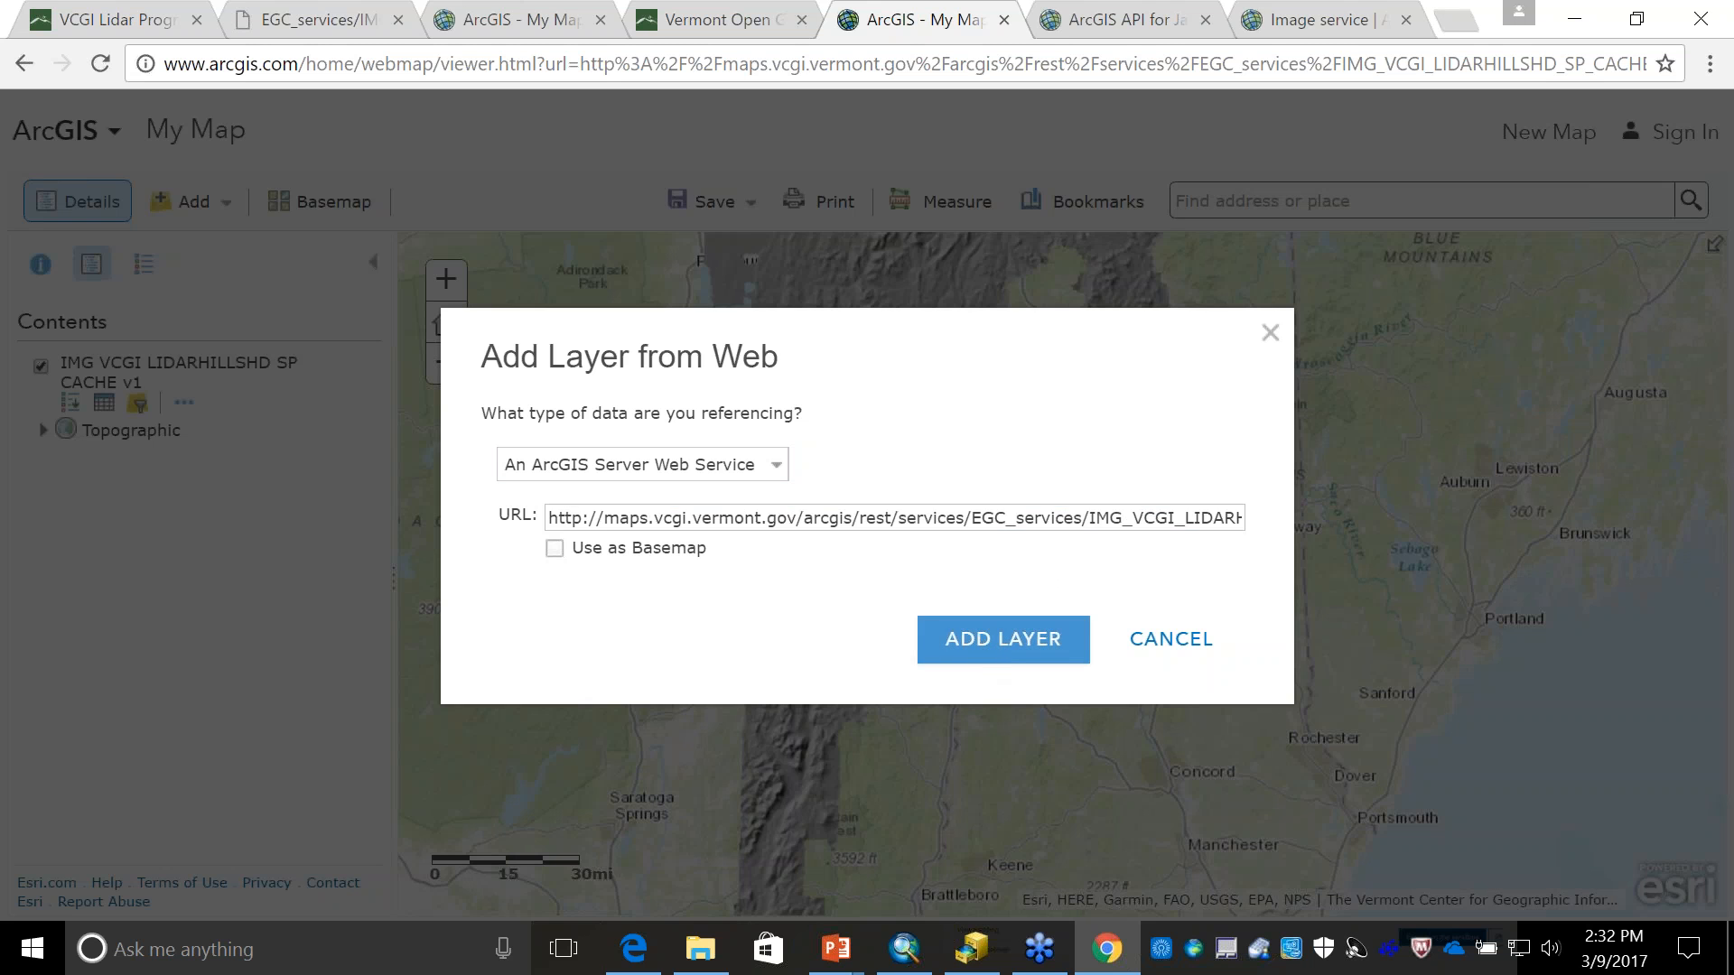
- Return to the EGC_services folder, open the IMG_VCGI_CLR2011_SP_CACHE image service, and copy its URL
{"action": "left_click", "coordinate": [300, 20]}
{"action": "left_click", "coordinate": [23, 63]}
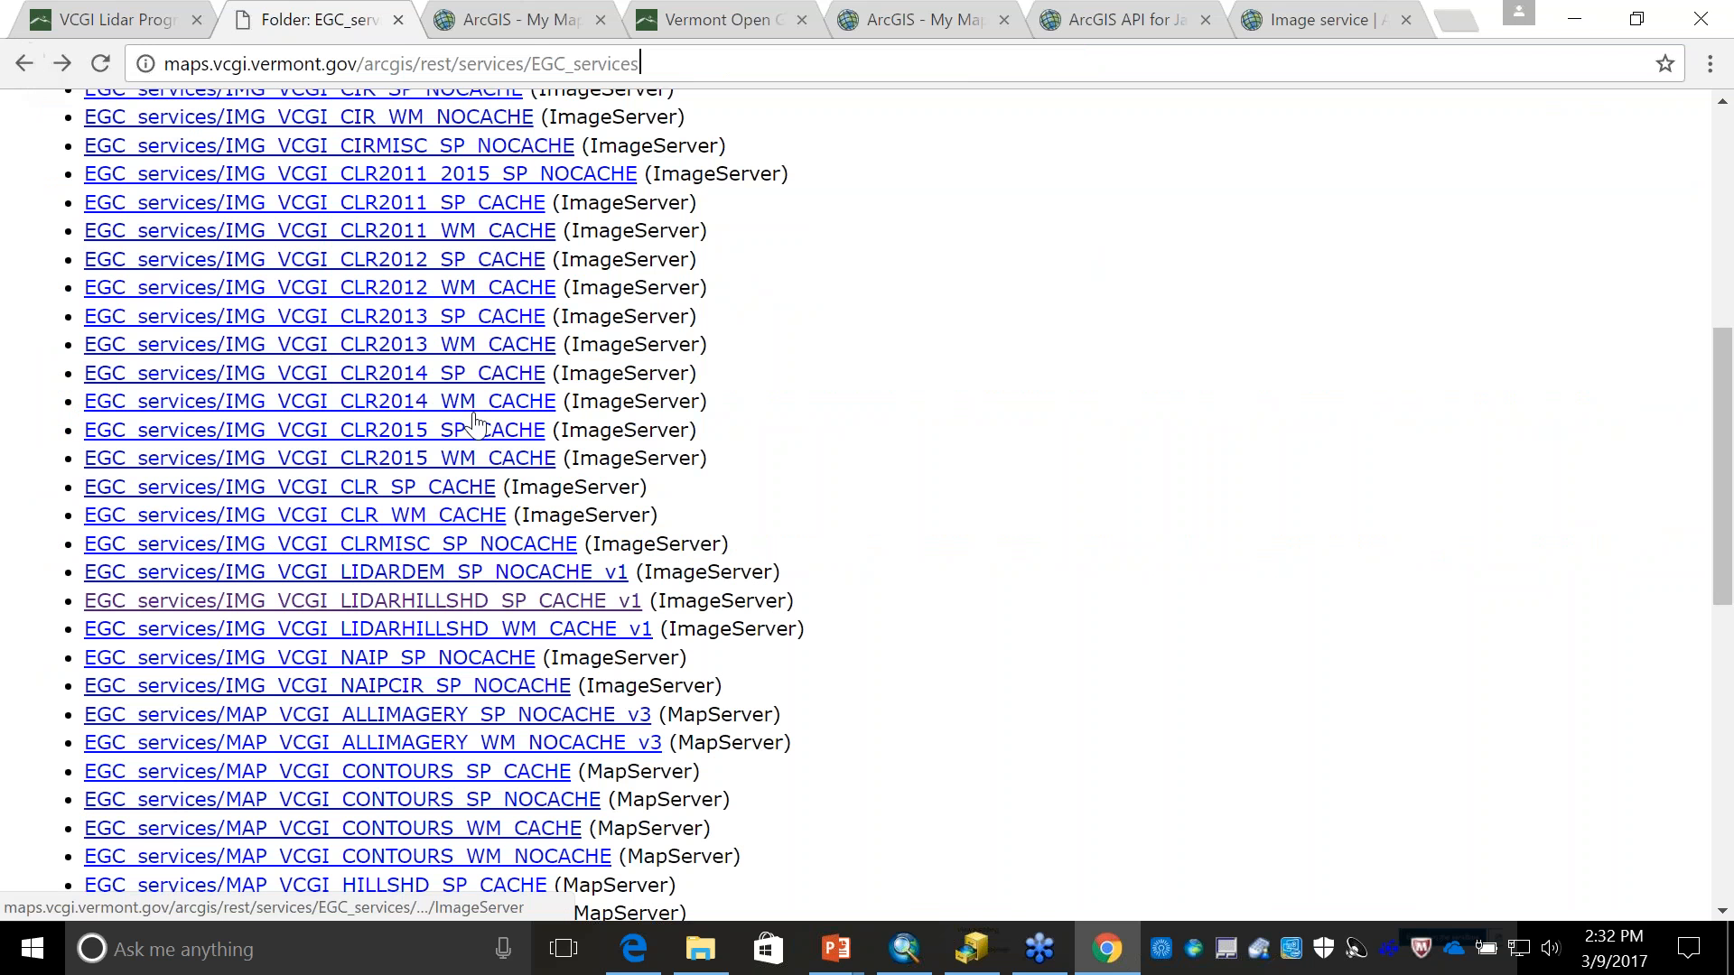
{"action": "left_click", "coordinate": [466, 228]}
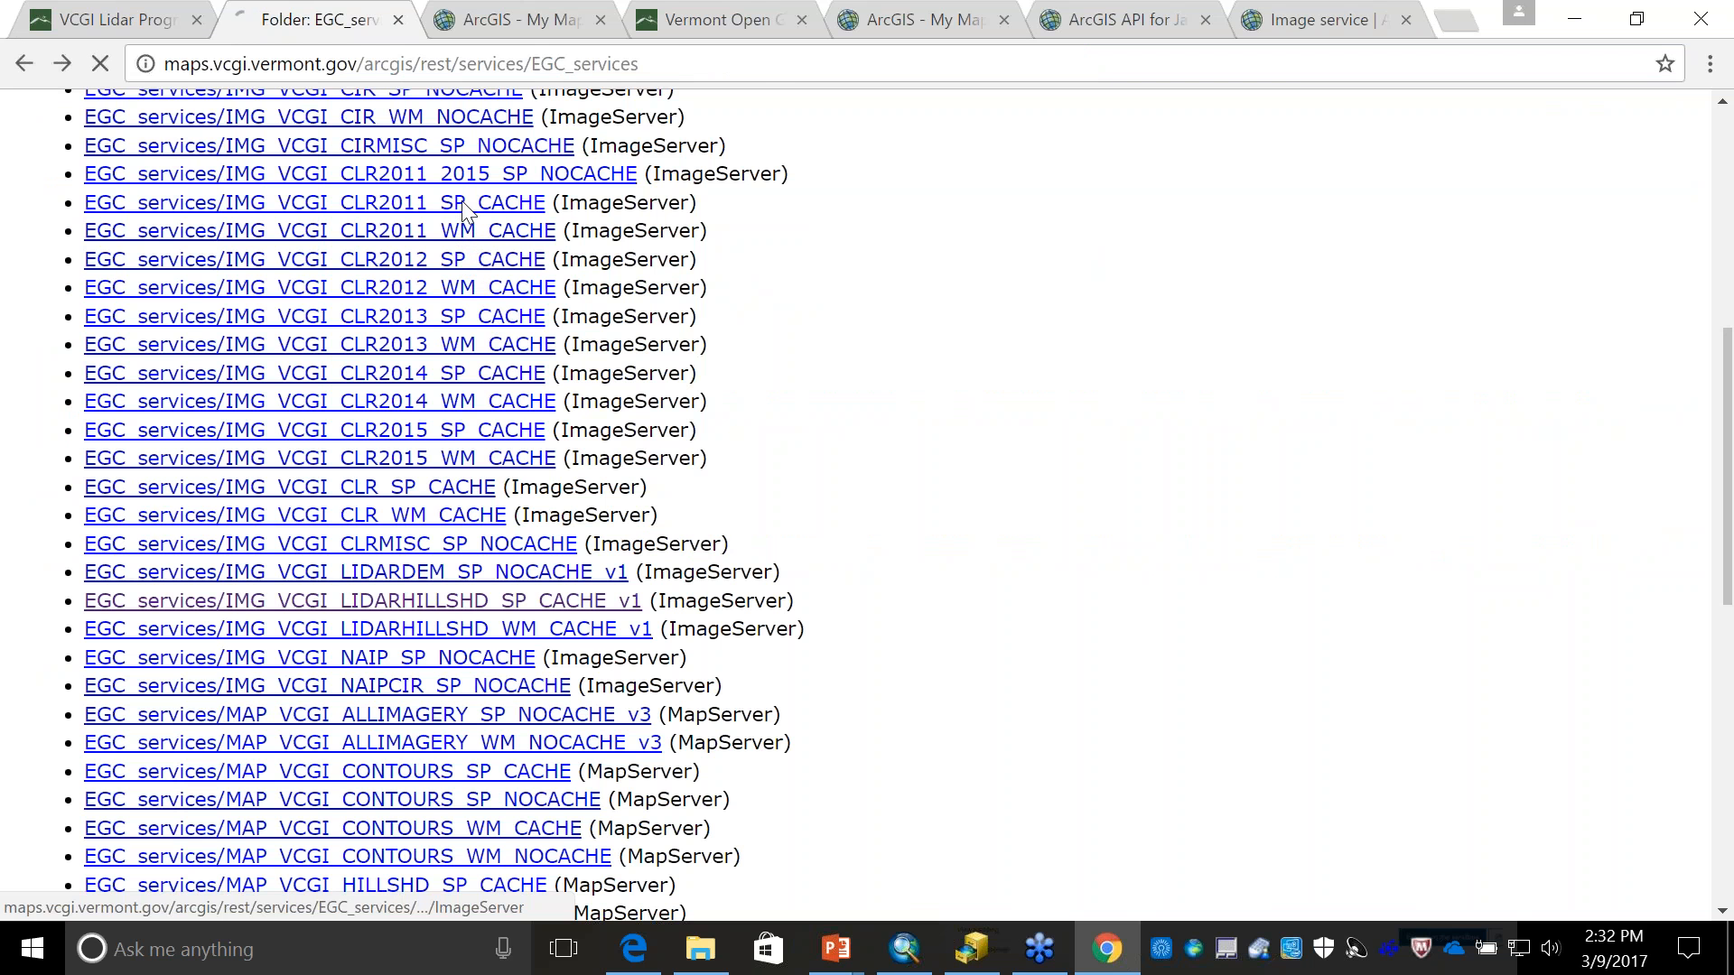
{"action": "right_click", "coordinate": [485, 65]}
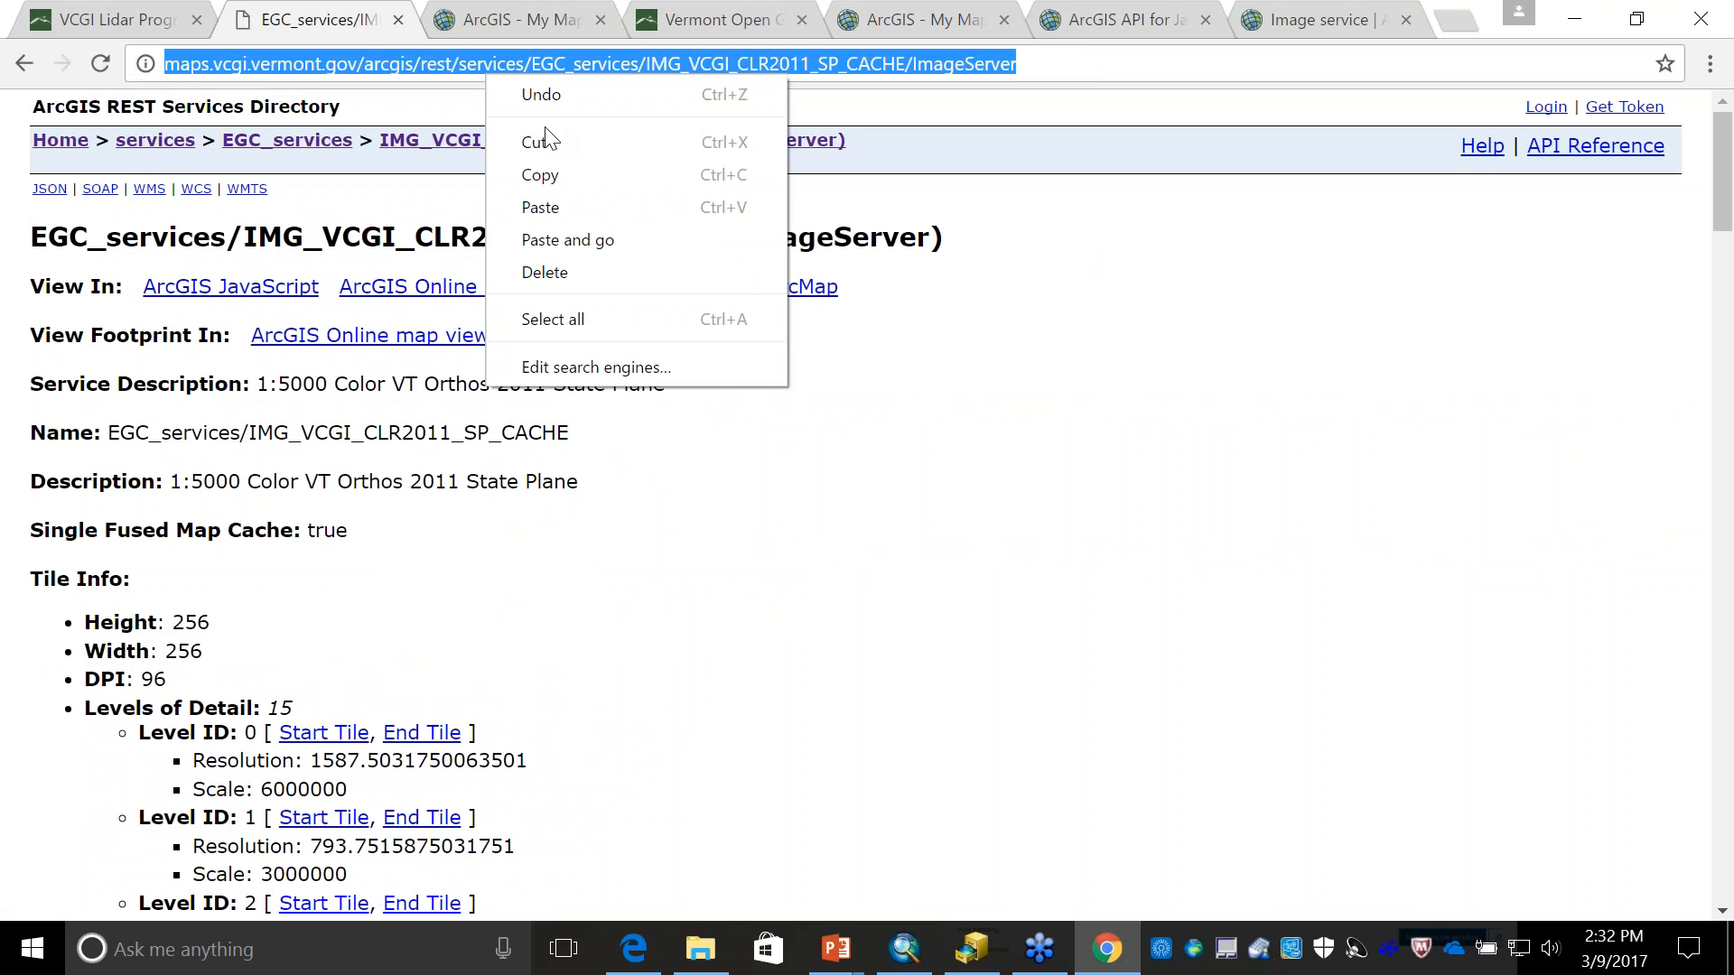
{"action": "left_click", "coordinate": [533, 174]}
- Add the IMG_VCGI_CLR2011_SP_CACHE service from its copied URL to the web map containing Deer Wintering Areas
{"action": "left_click", "coordinate": [508, 36]}
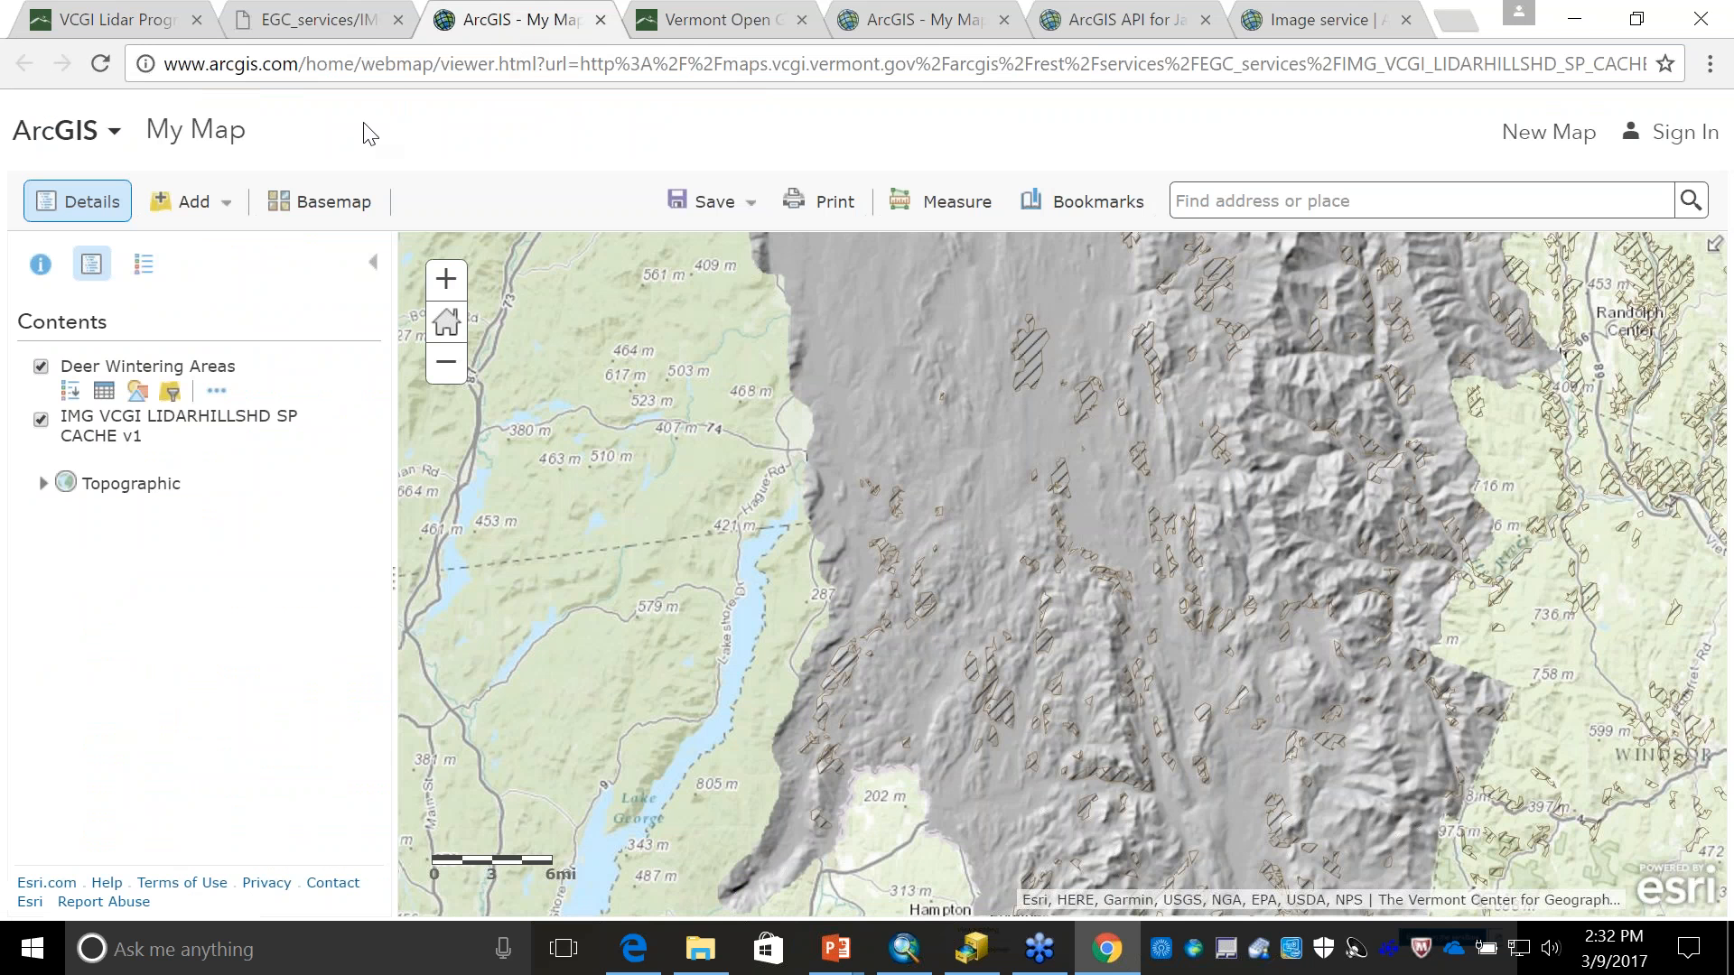
{"action": "left_click", "coordinate": [194, 203]}
{"action": "left_click", "coordinate": [250, 287]}
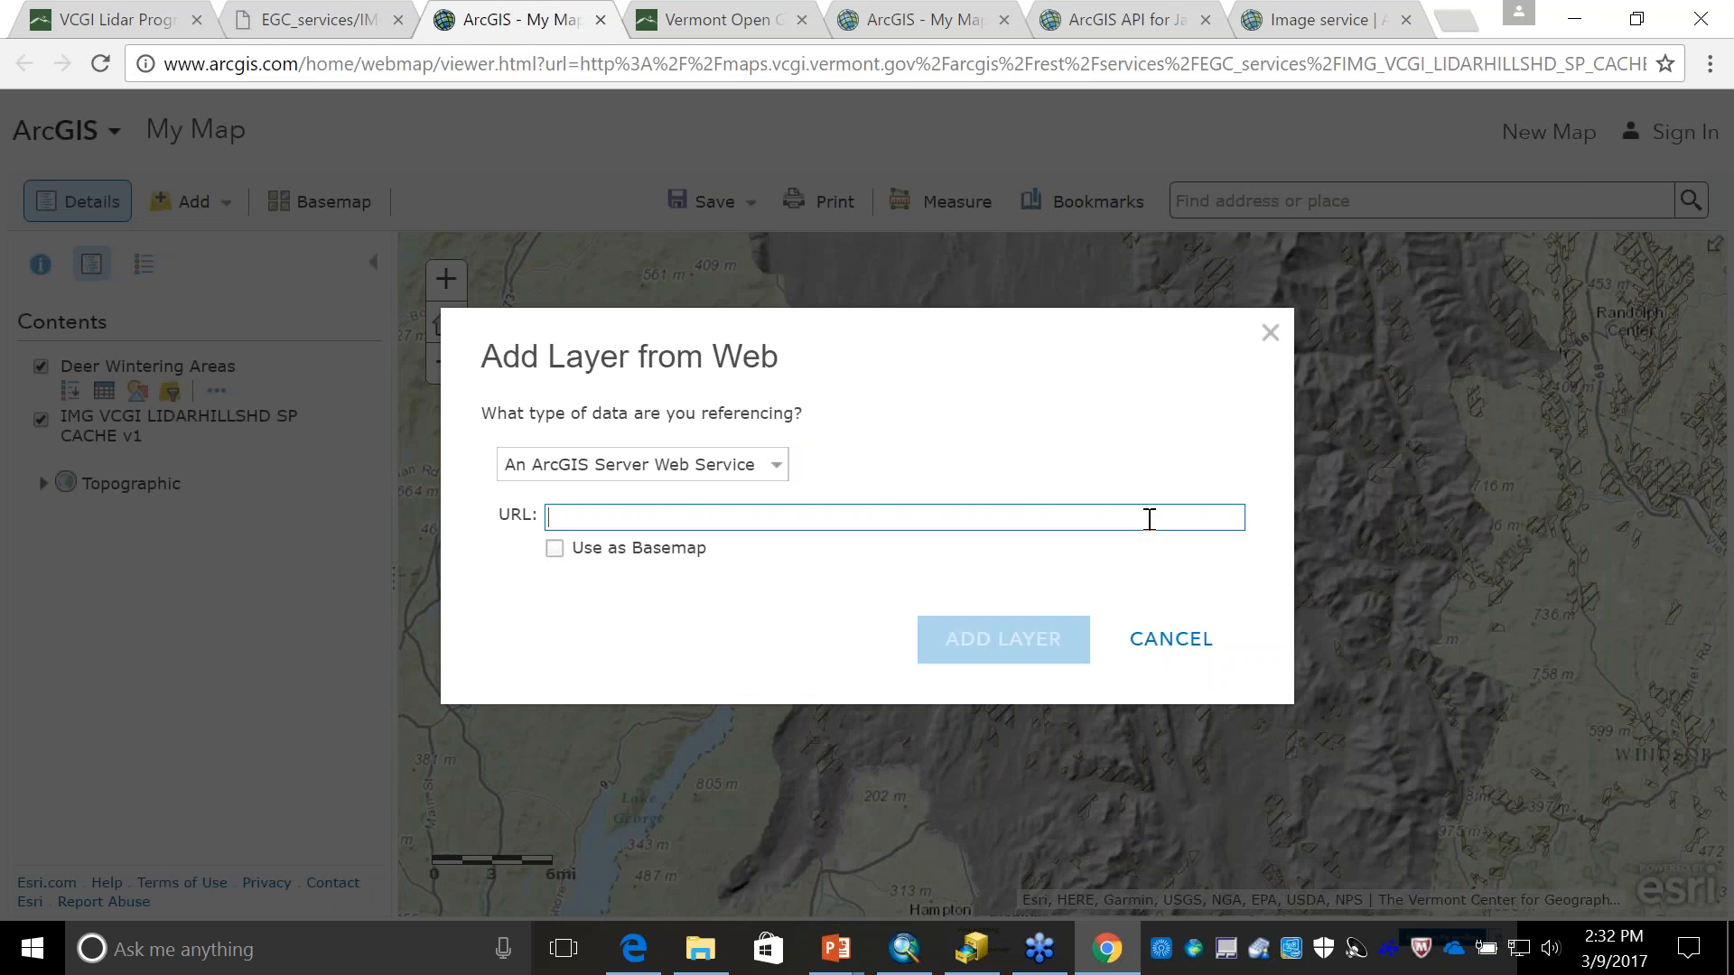
{"action": "key", "text": "ctrl+v"}
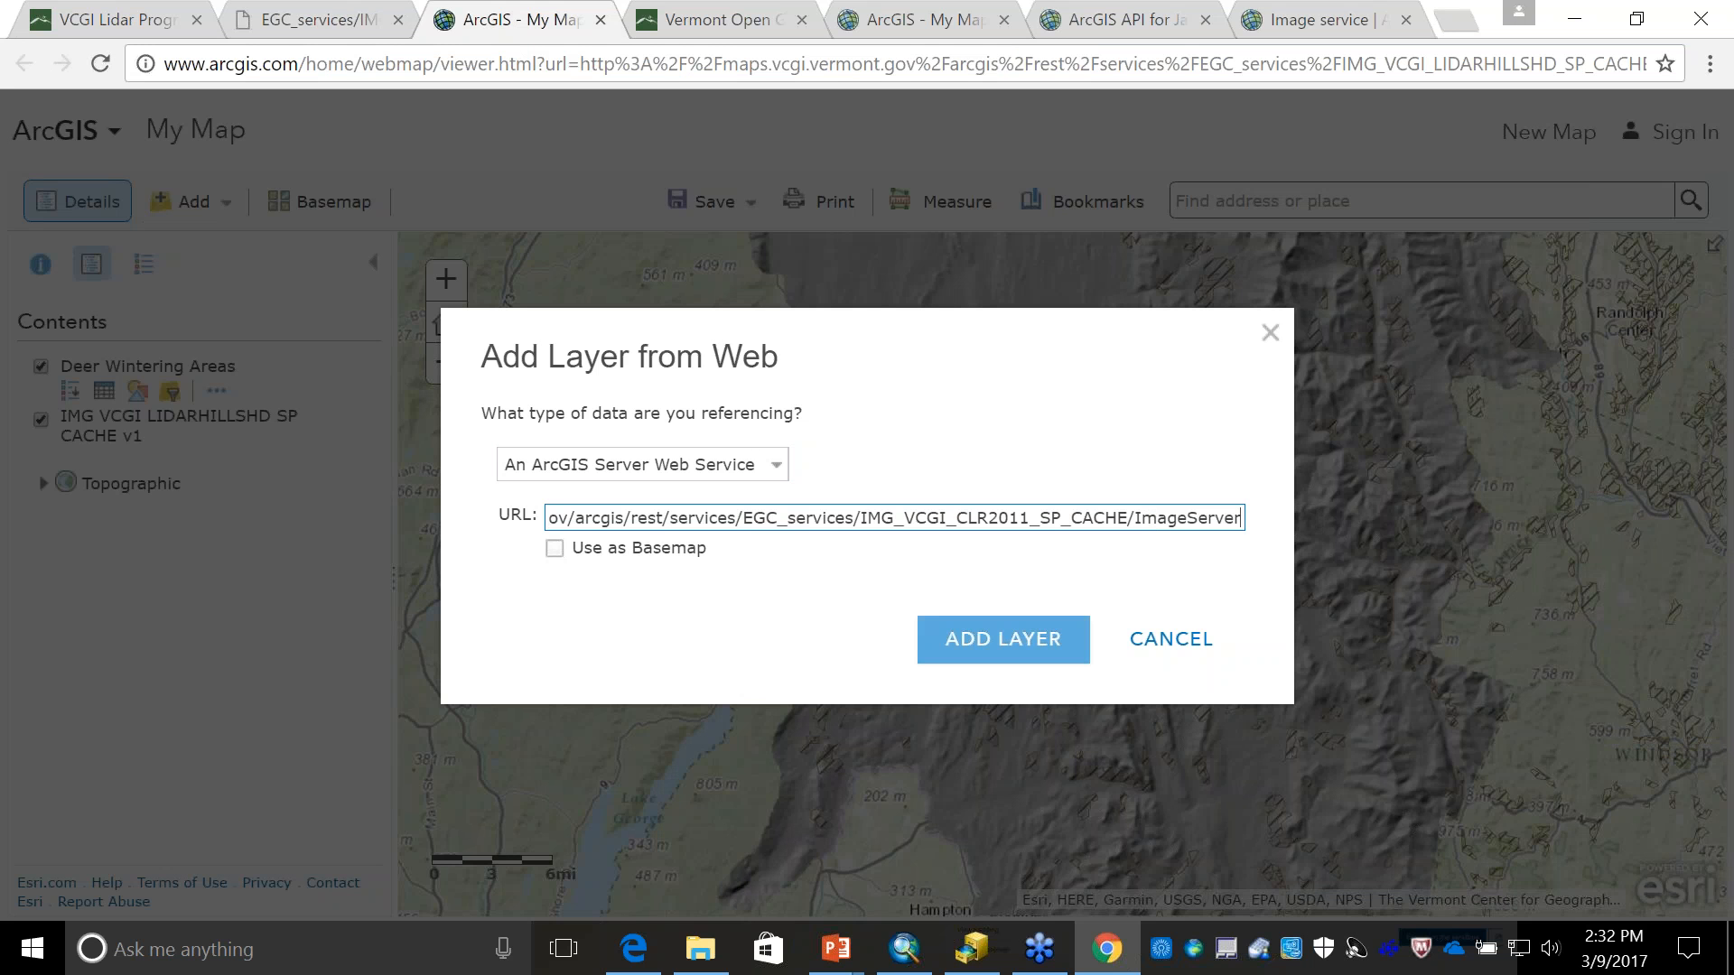
{"action": "left_click", "coordinate": [1052, 639]}
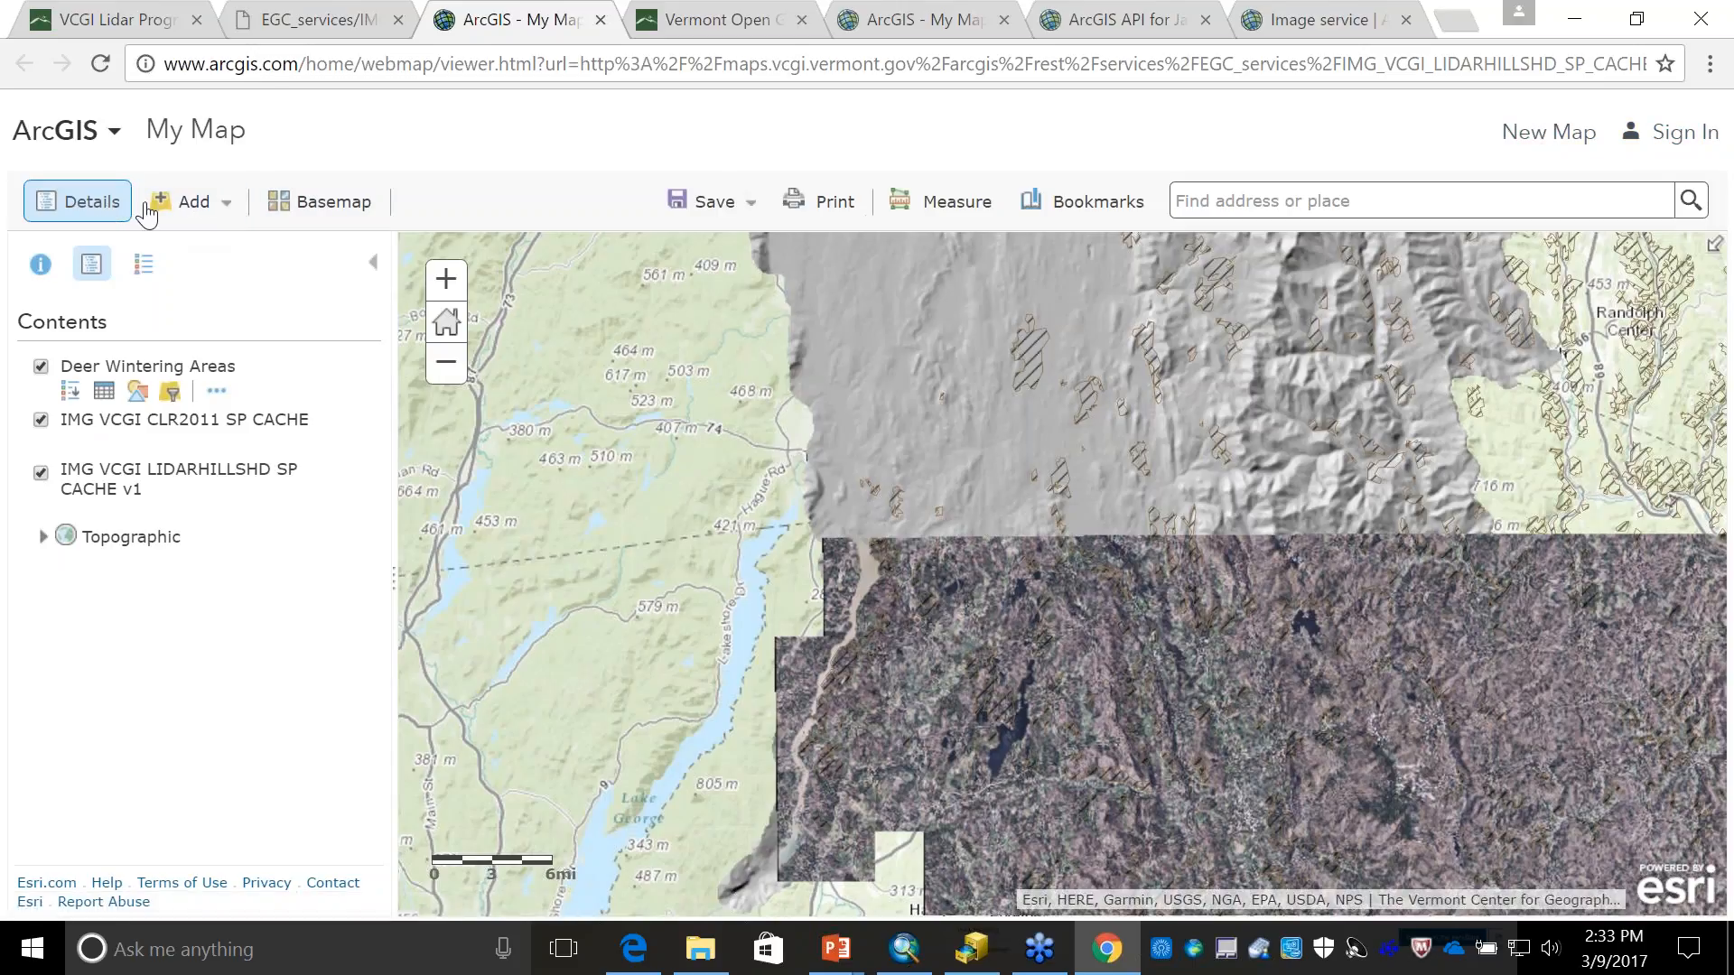
- Try to save the web map, then dismiss the sign-in window
{"action": "left_click", "coordinate": [711, 204]}
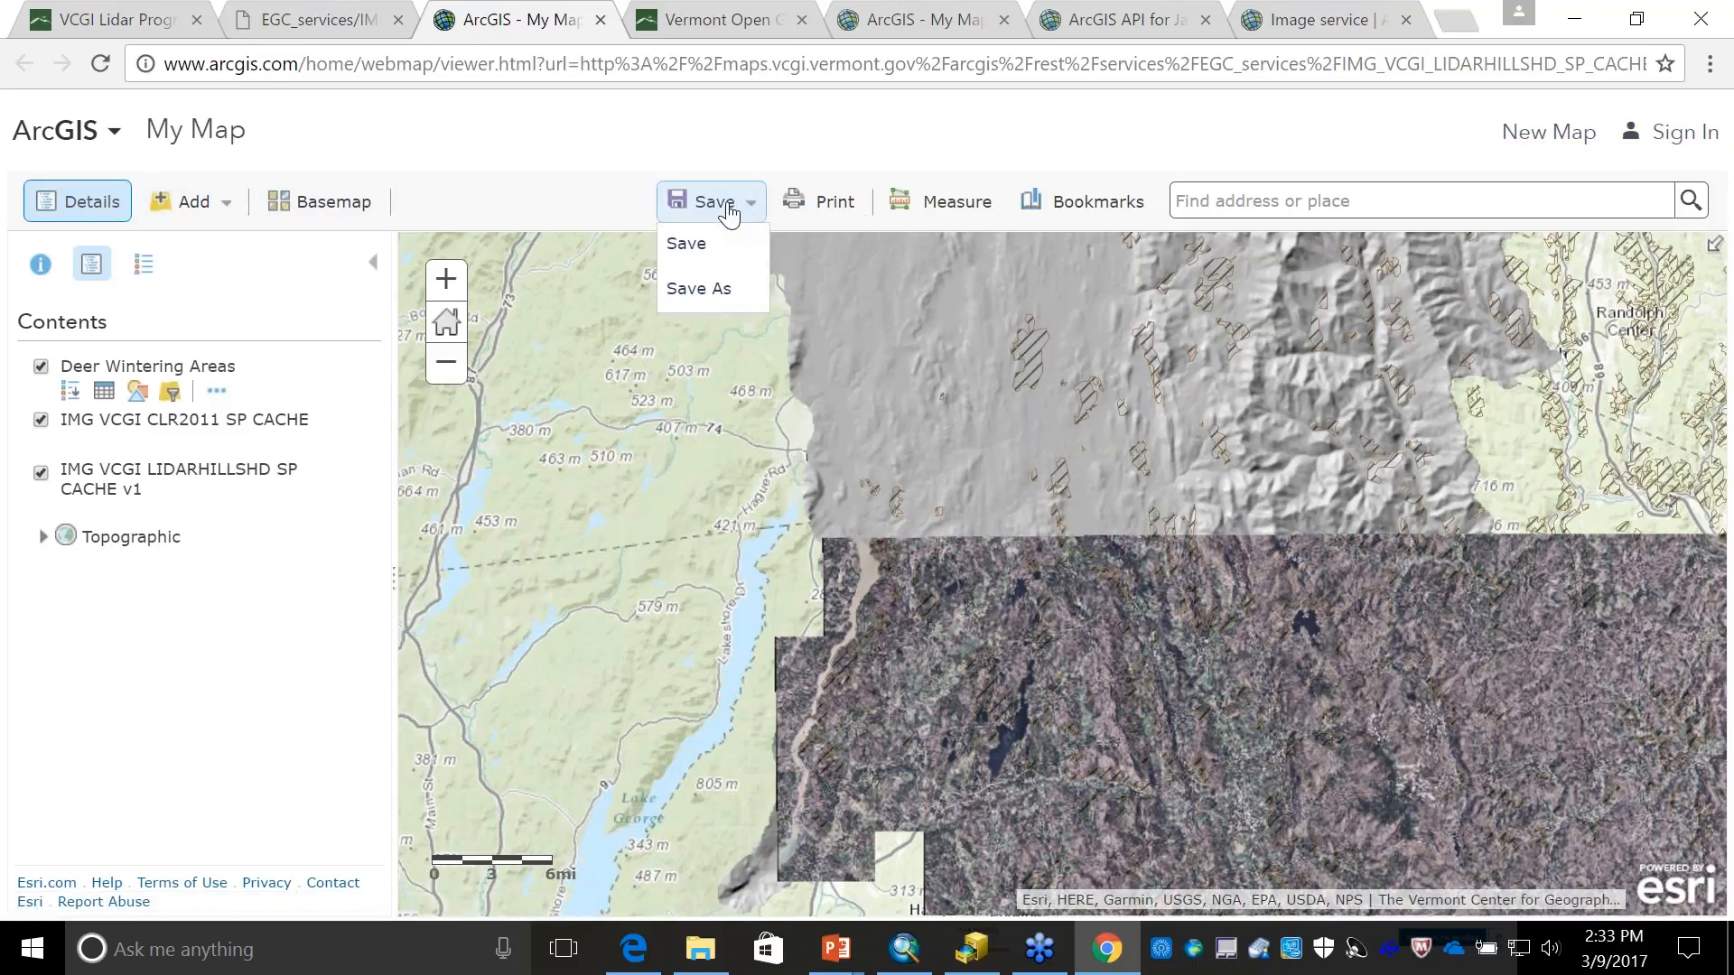
{"action": "left_click", "coordinate": [575, 132]}
{"action": "left_click", "coordinate": [711, 202]}
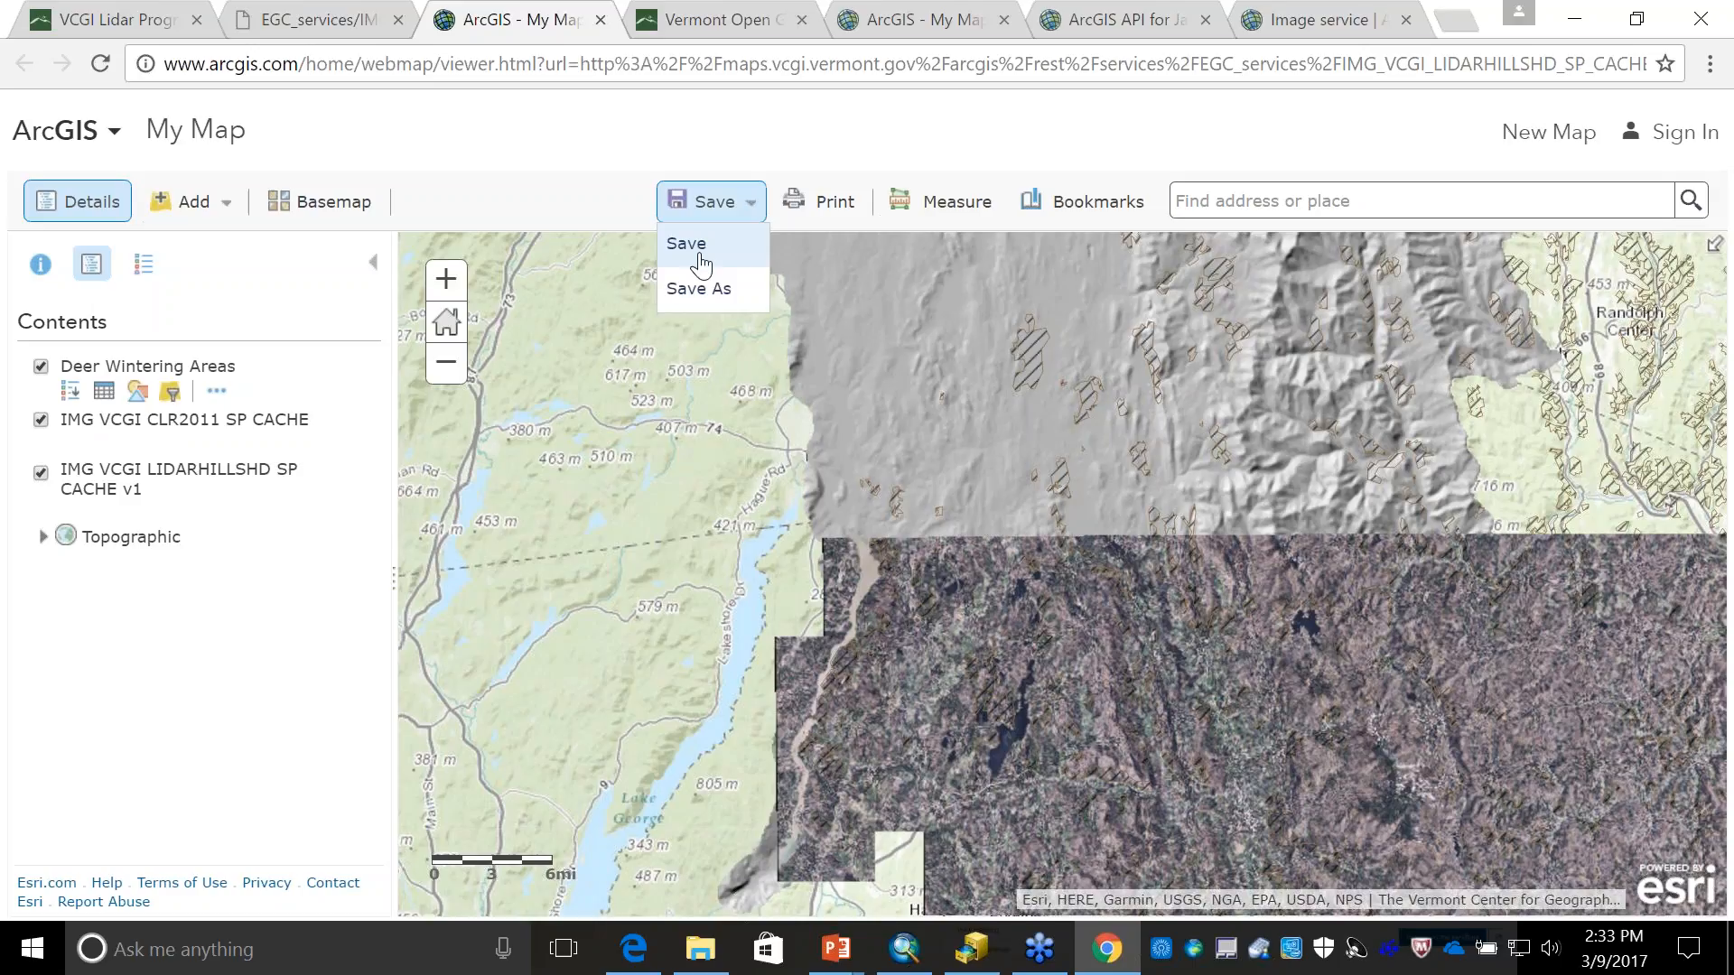
{"action": "left_click", "coordinate": [691, 250]}
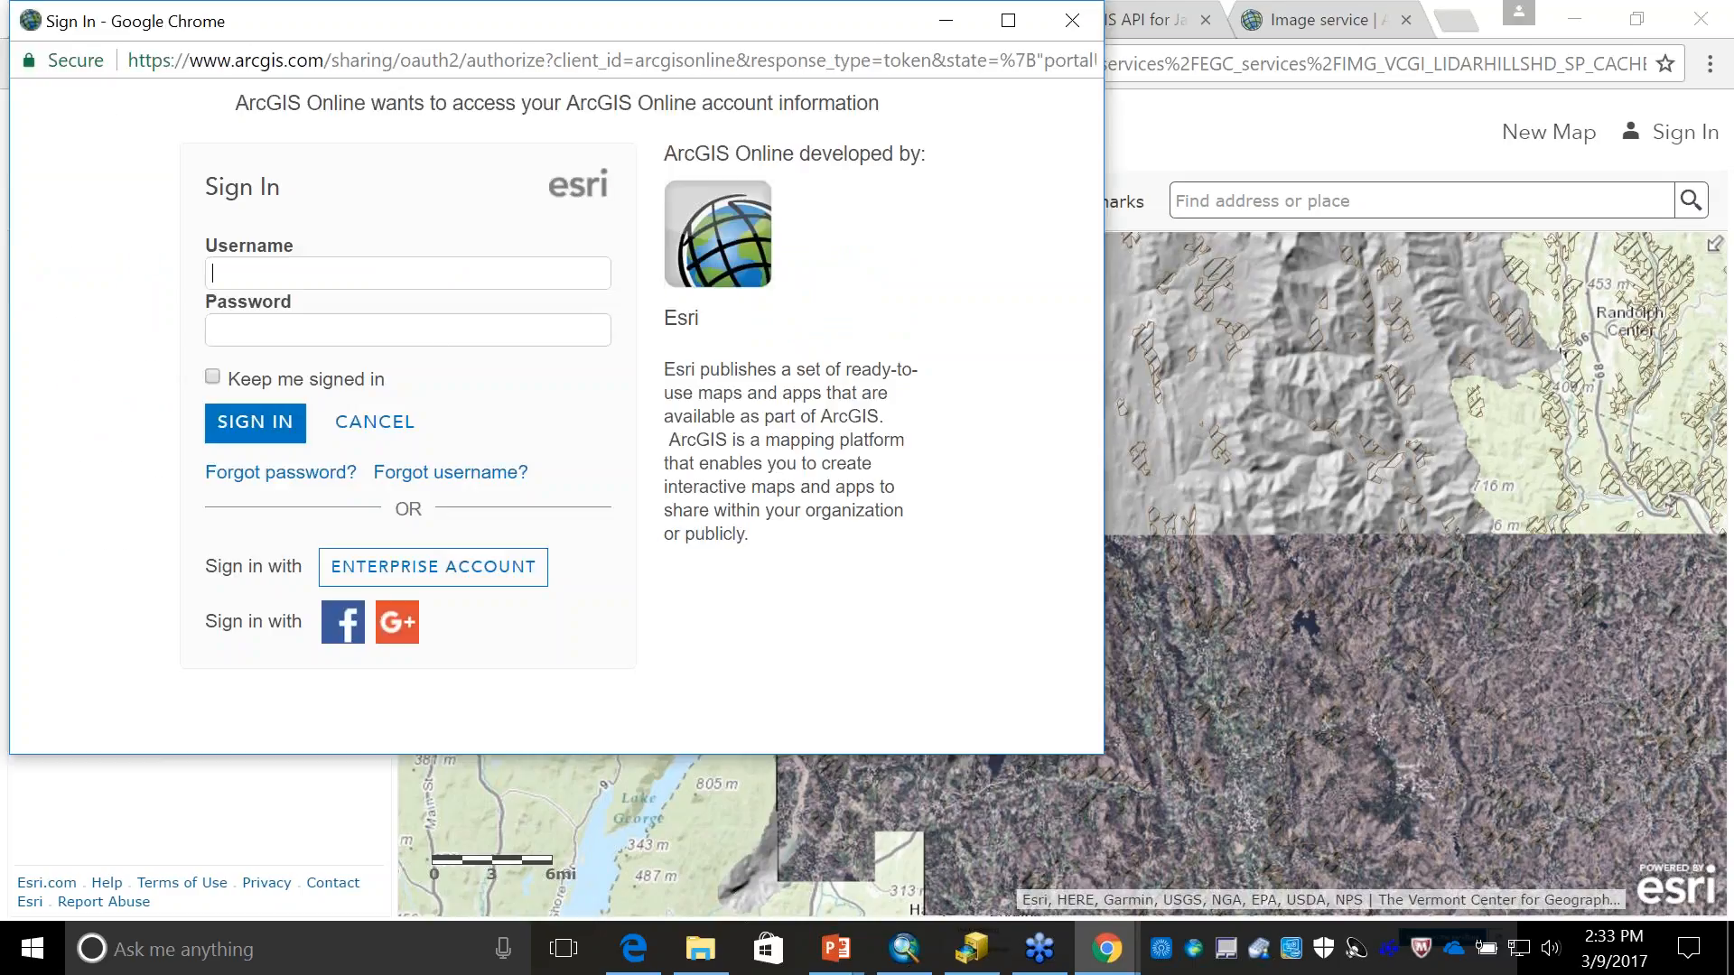
{"action": "left_click", "coordinate": [1072, 20]}
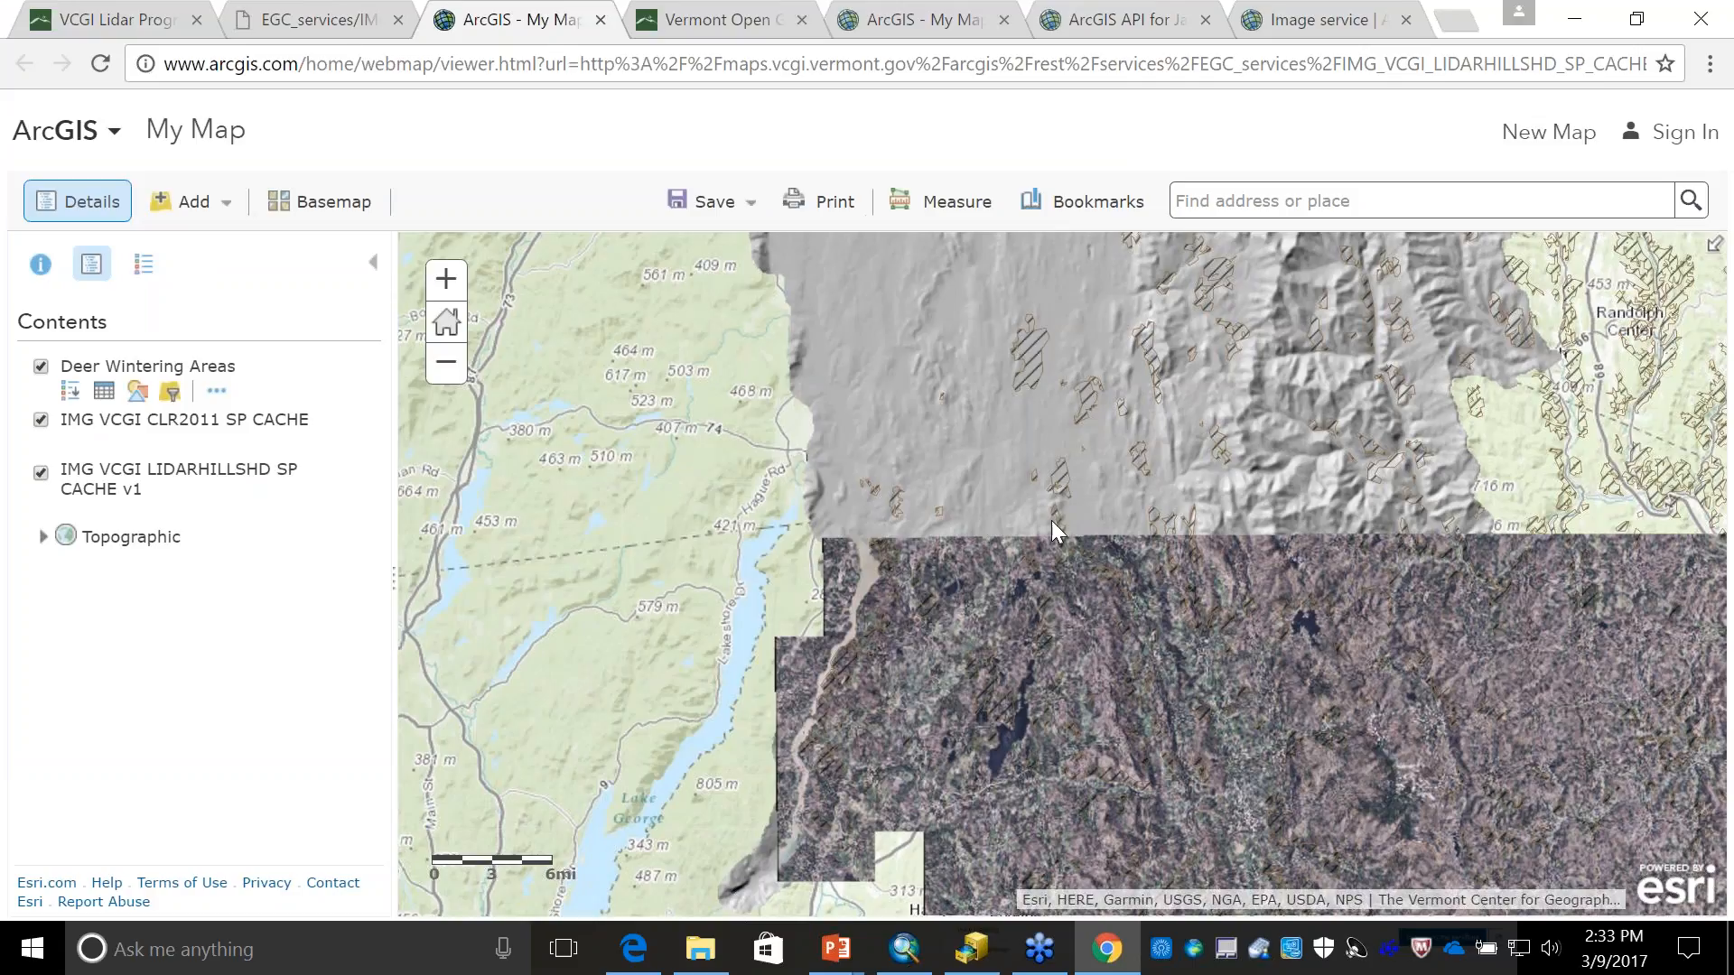
- Switch to ArcMap and save the hillshade service layer as EGC_services_IMG_VCGI_LIDARHILLSHD_SP_CACHE_v1.lyr in the LidarWebSvcs030917 folder
{"action": "key", "text": "alt+Tab"}
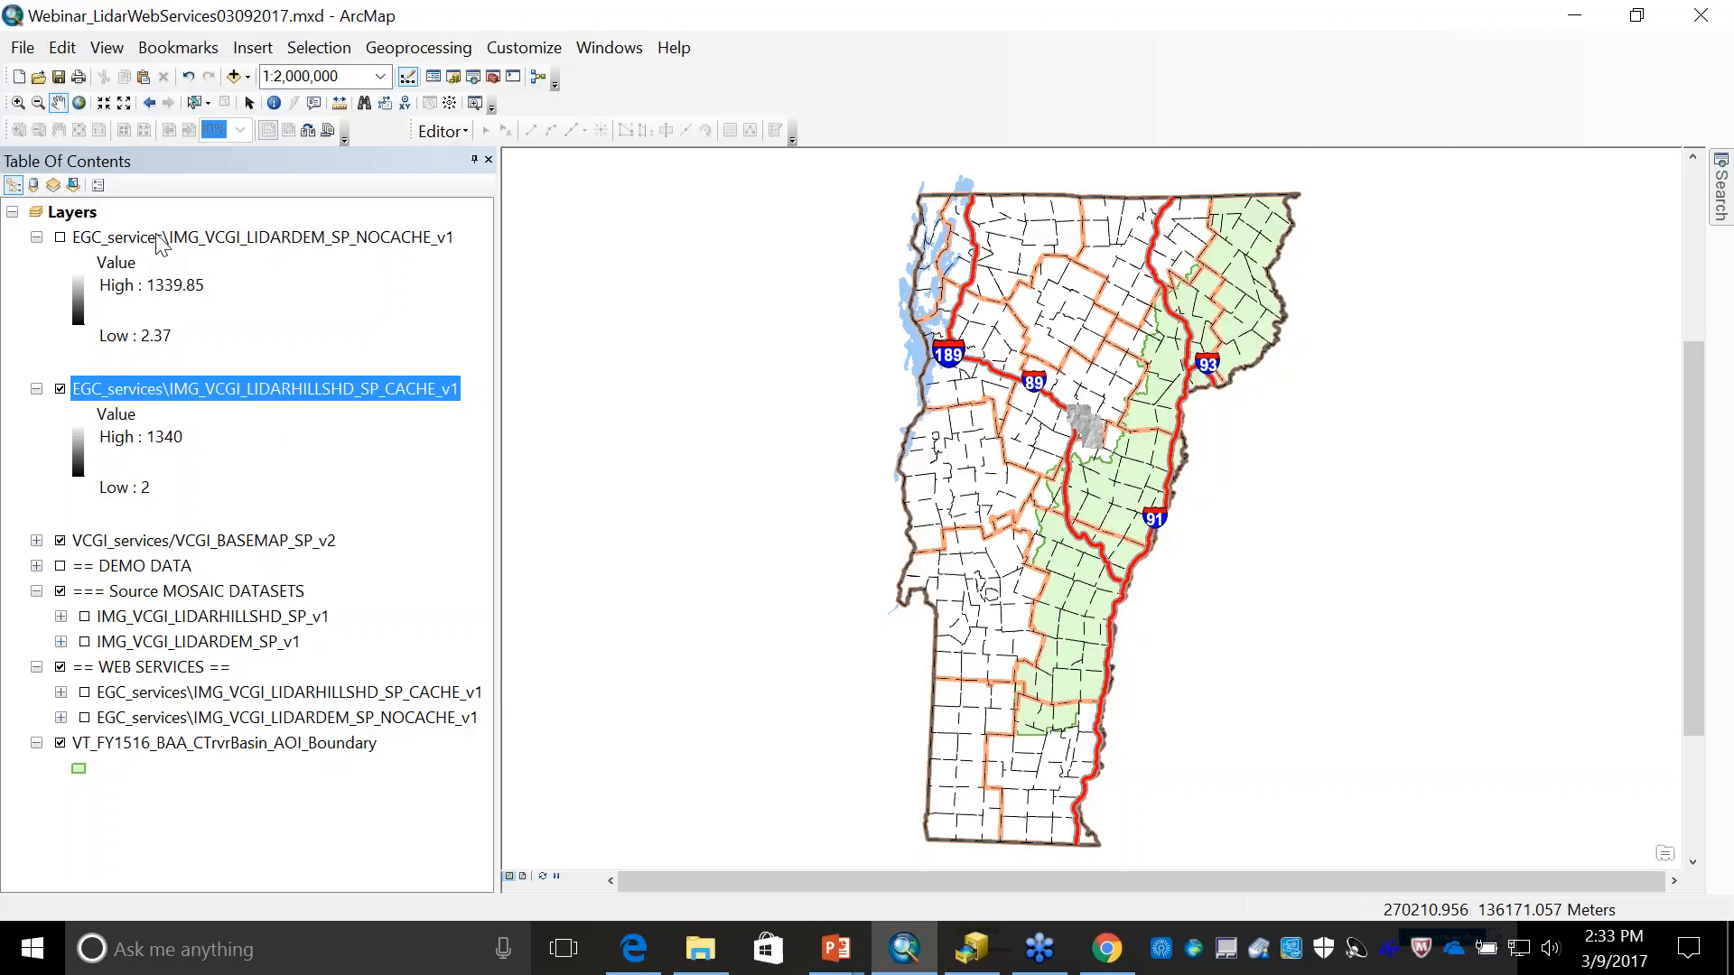
{"action": "right_click", "coordinate": [258, 384]}
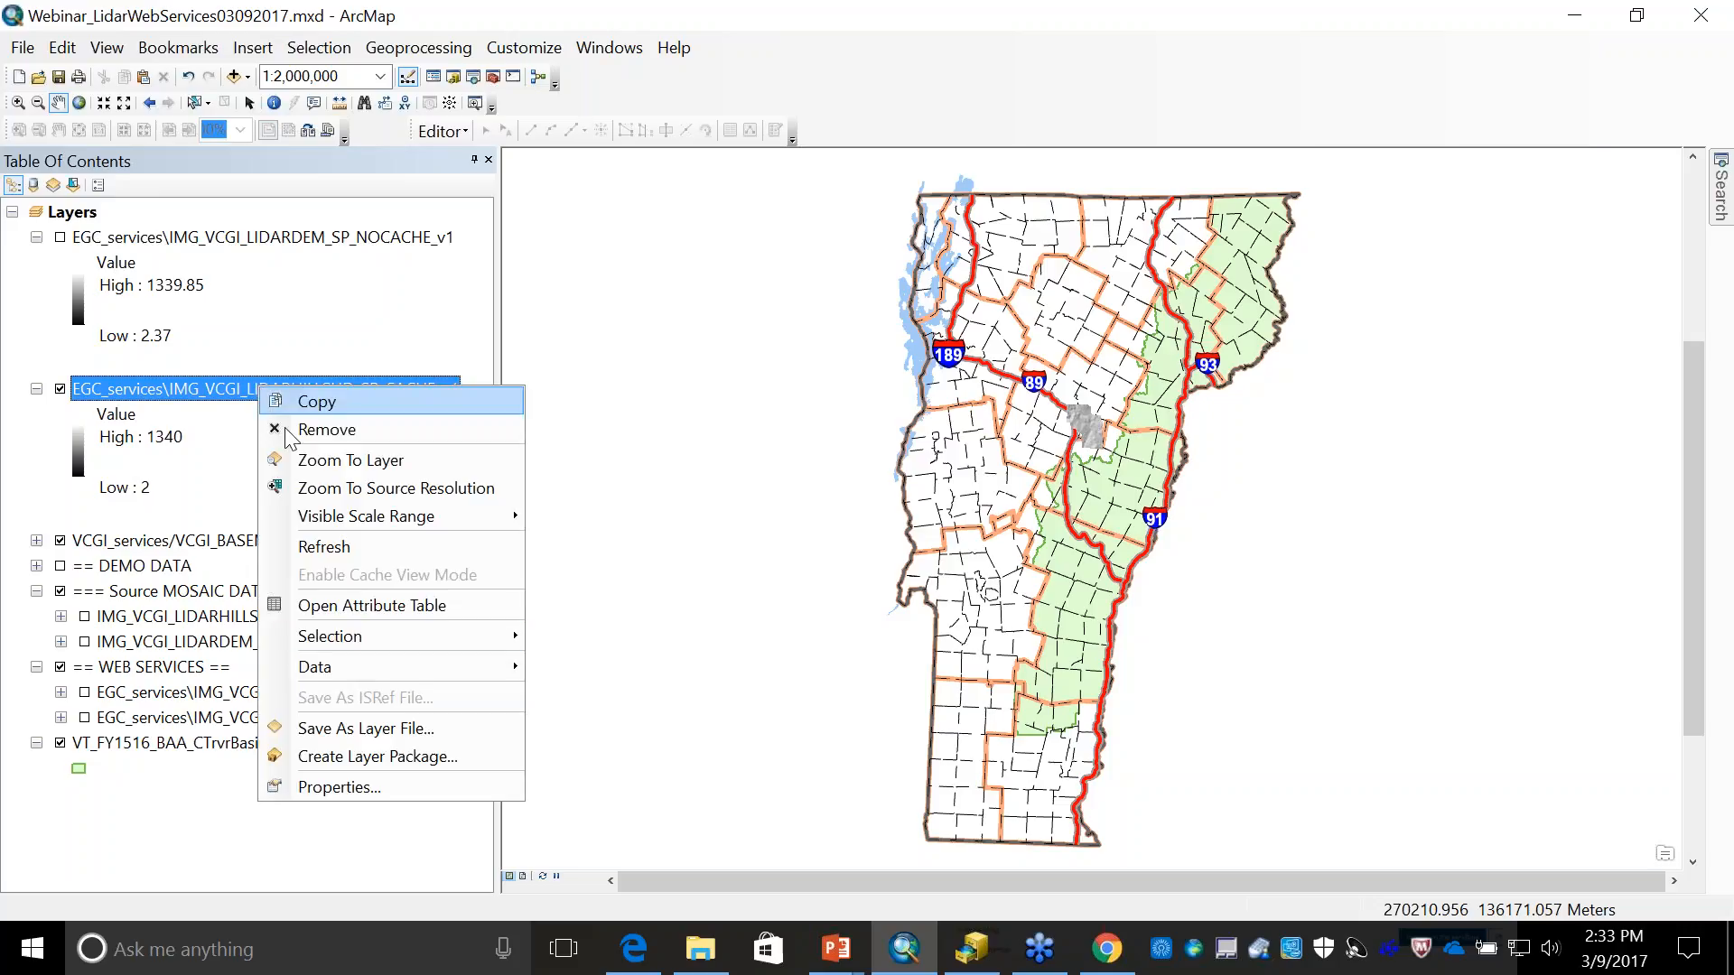
{"action": "left_click", "coordinate": [391, 737]}
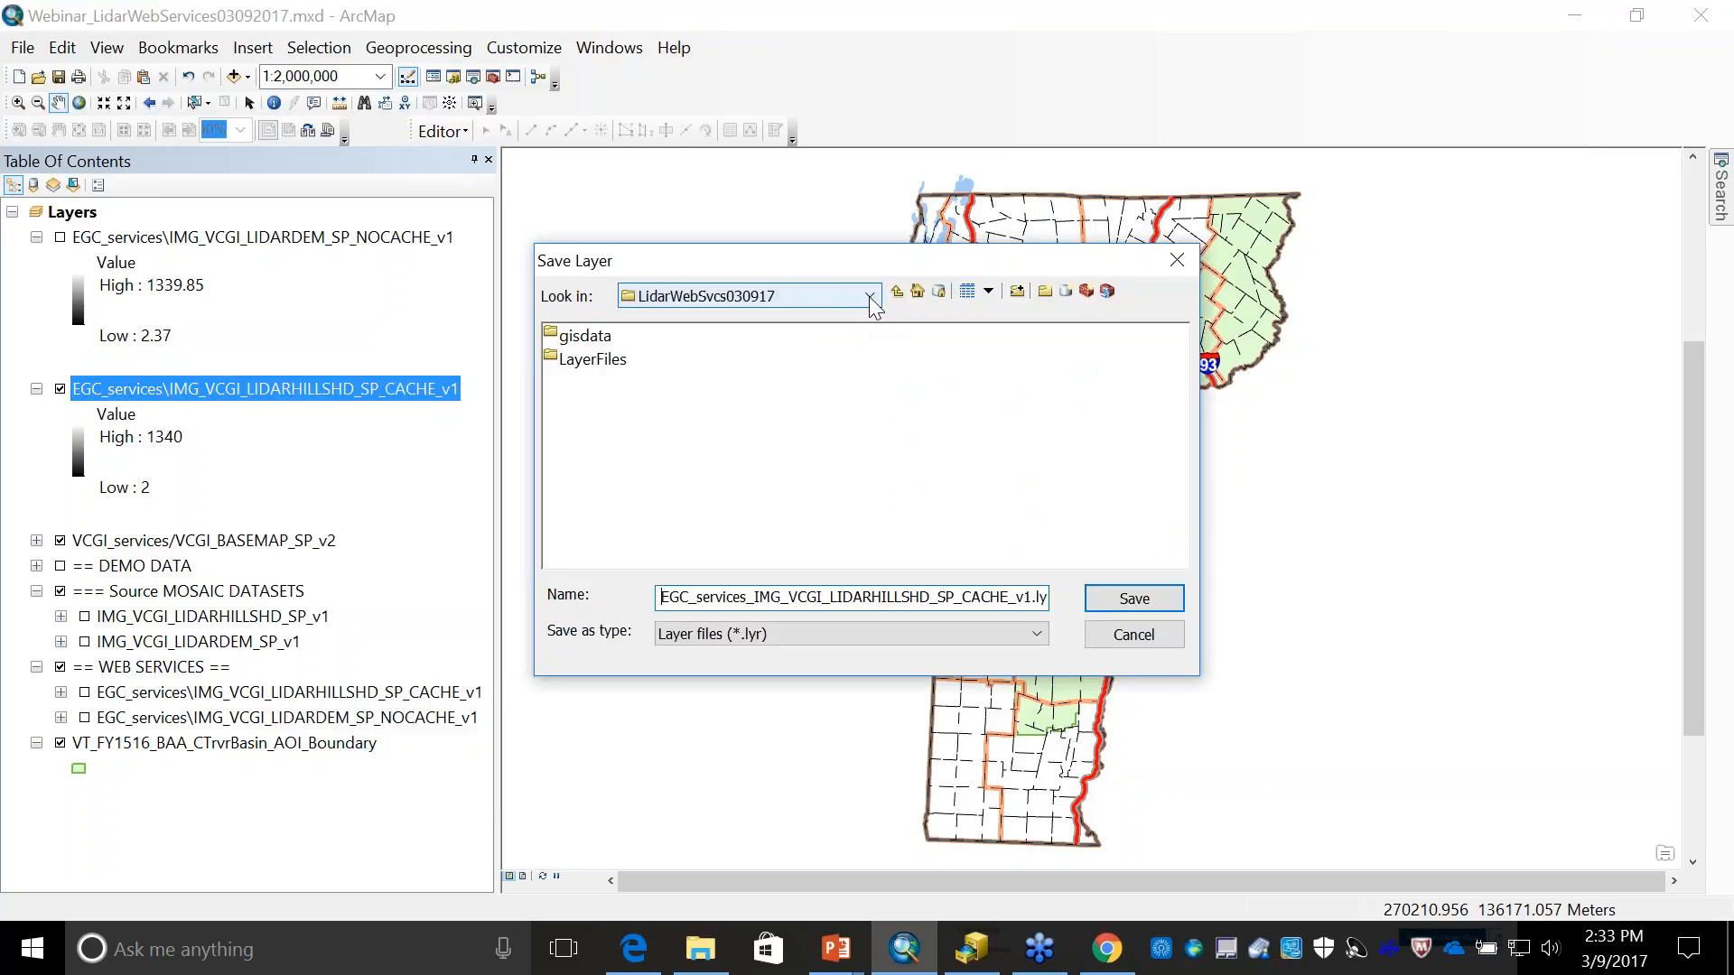
{"action": "left_click", "coordinate": [1135, 599]}
- Remove the hillshade service layer from the map and add it back from EGC_services_IMG_VCGI_LIDARHILLSHD_SP_CACHE_v1.lyr
{"action": "right_click", "coordinate": [311, 388]}
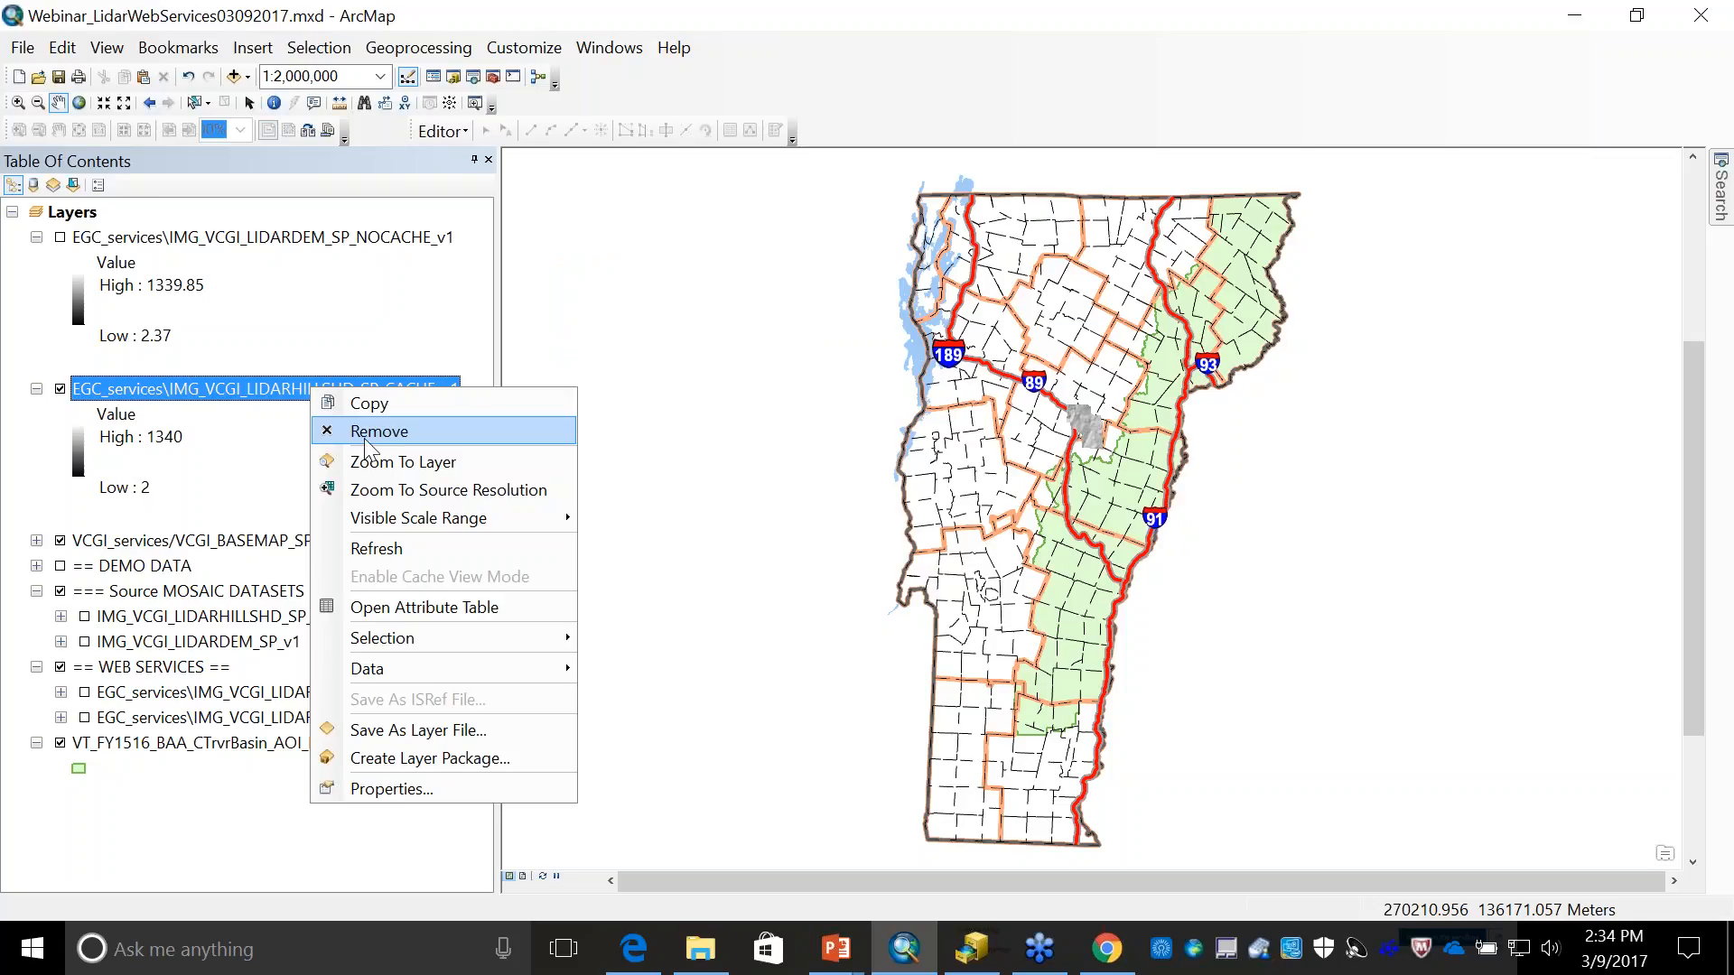
{"action": "left_click", "coordinate": [366, 432]}
{"action": "left_click", "coordinate": [234, 76]}
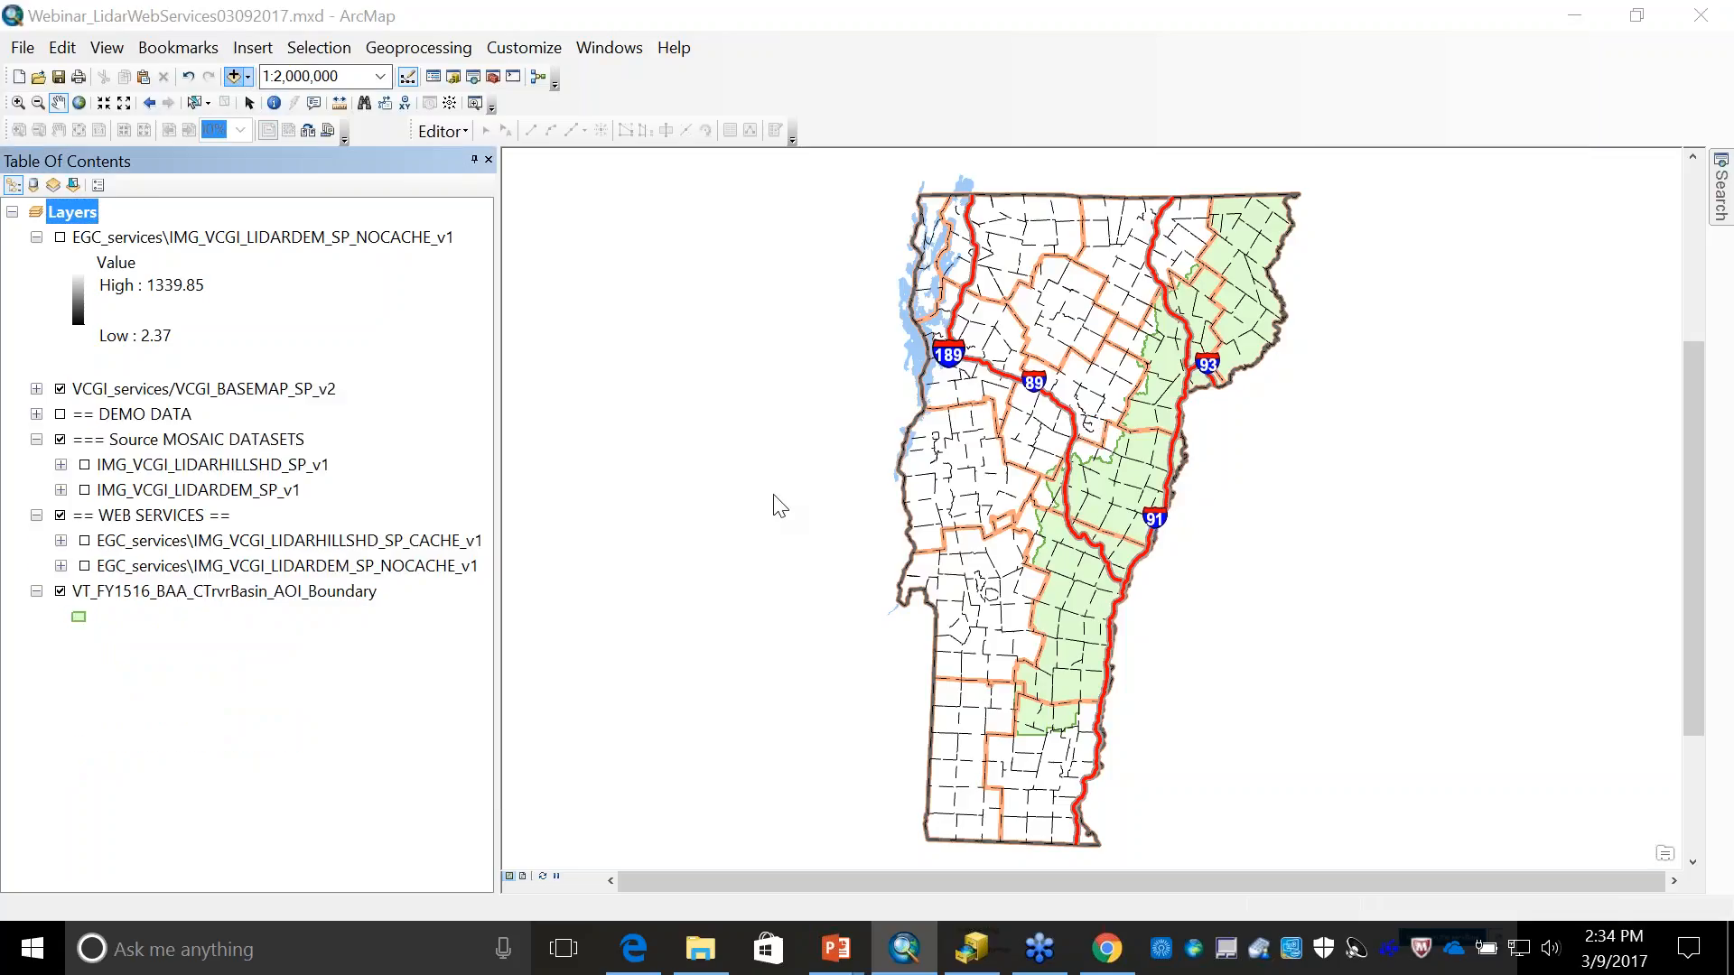
{"action": "left_click", "coordinate": [741, 289]}
{"action": "left_click_drag", "start_coordinate": [919, 507], "coordinate": [901, 421]}
{"action": "left_click", "coordinate": [776, 379]}
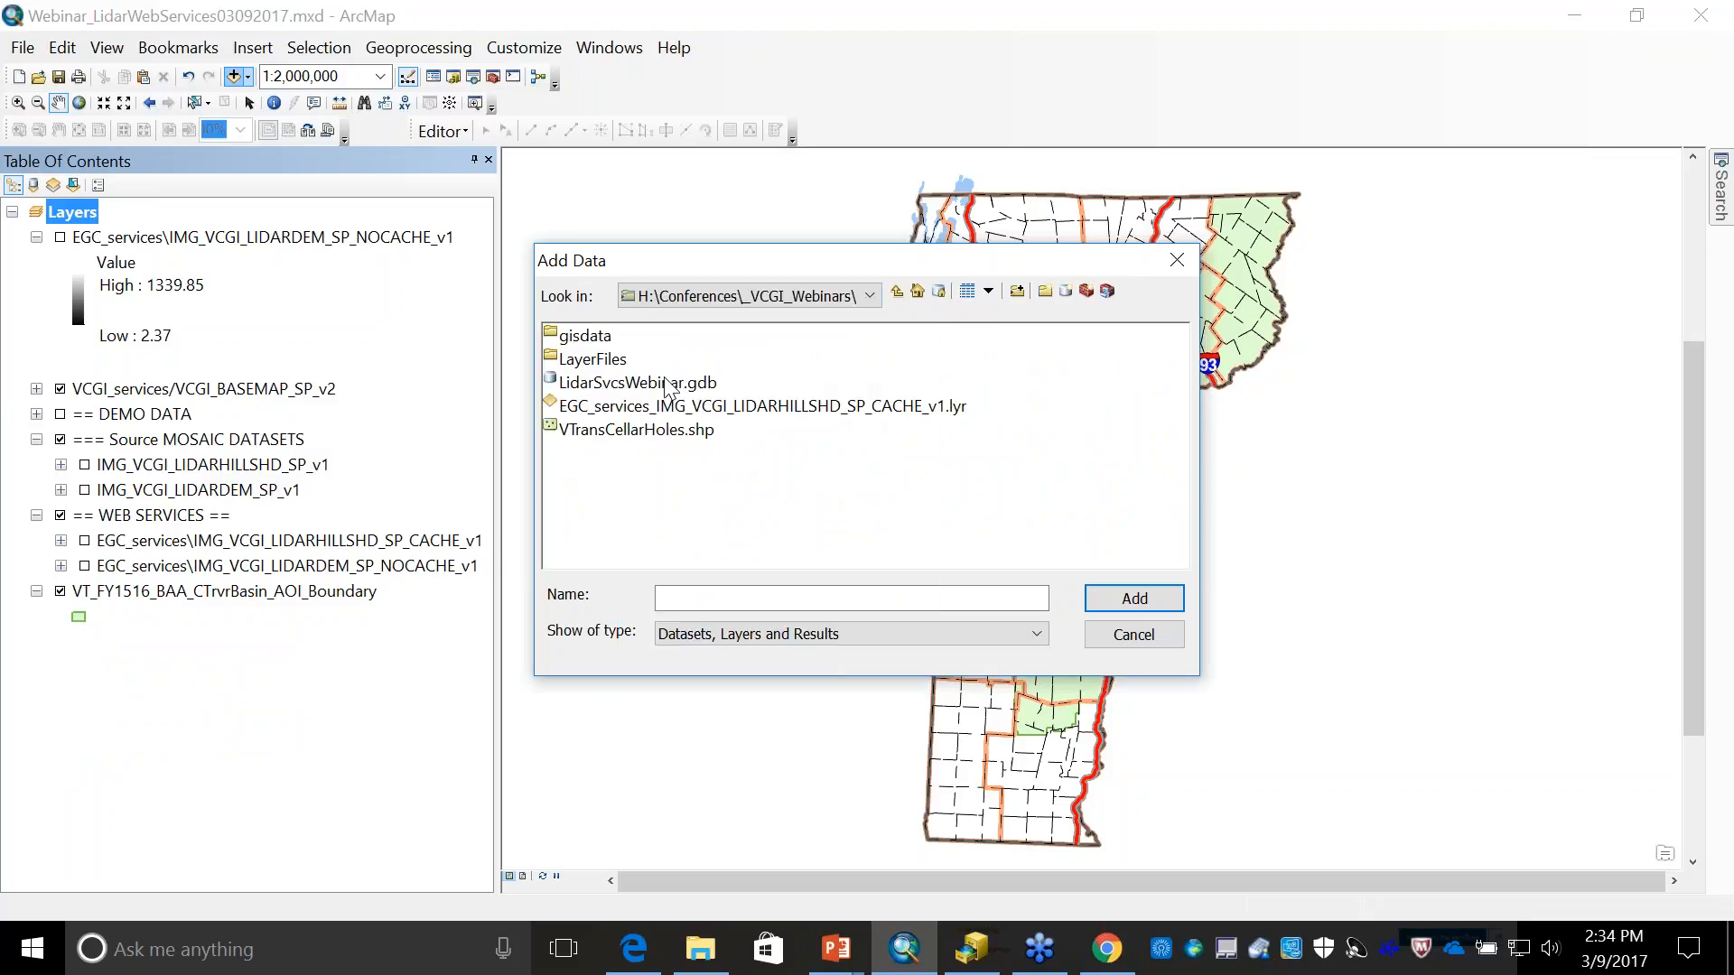
{"action": "left_click", "coordinate": [809, 409]}
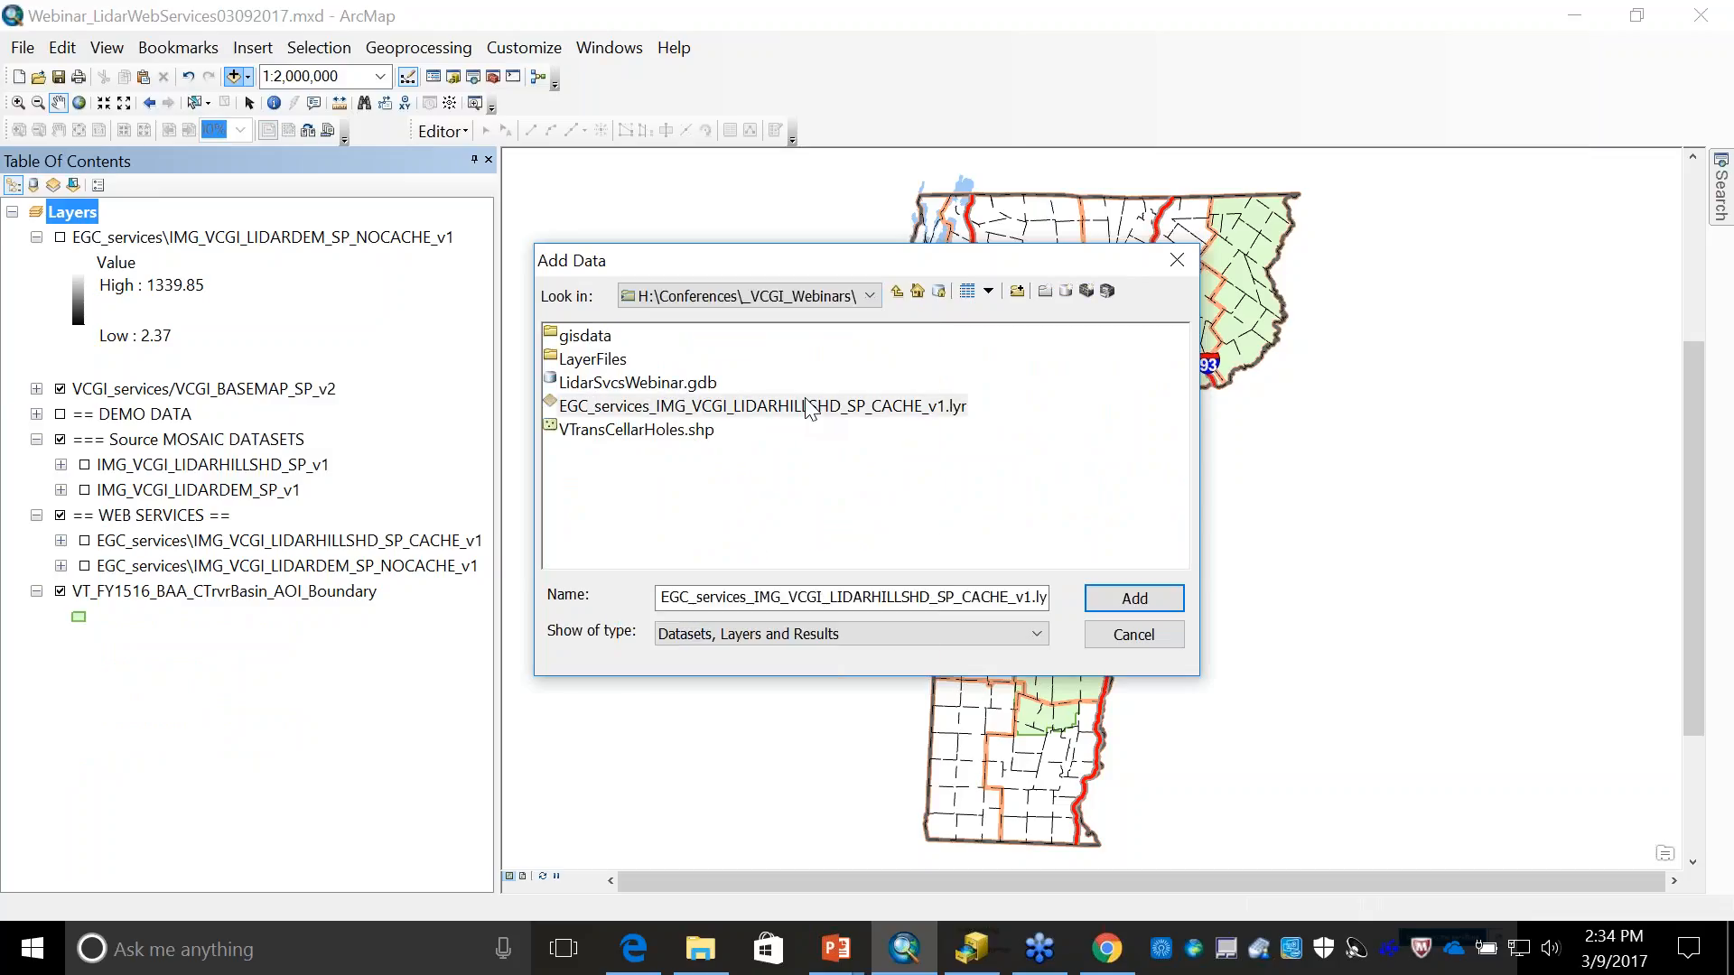
{"action": "double_click", "coordinate": [809, 409]}
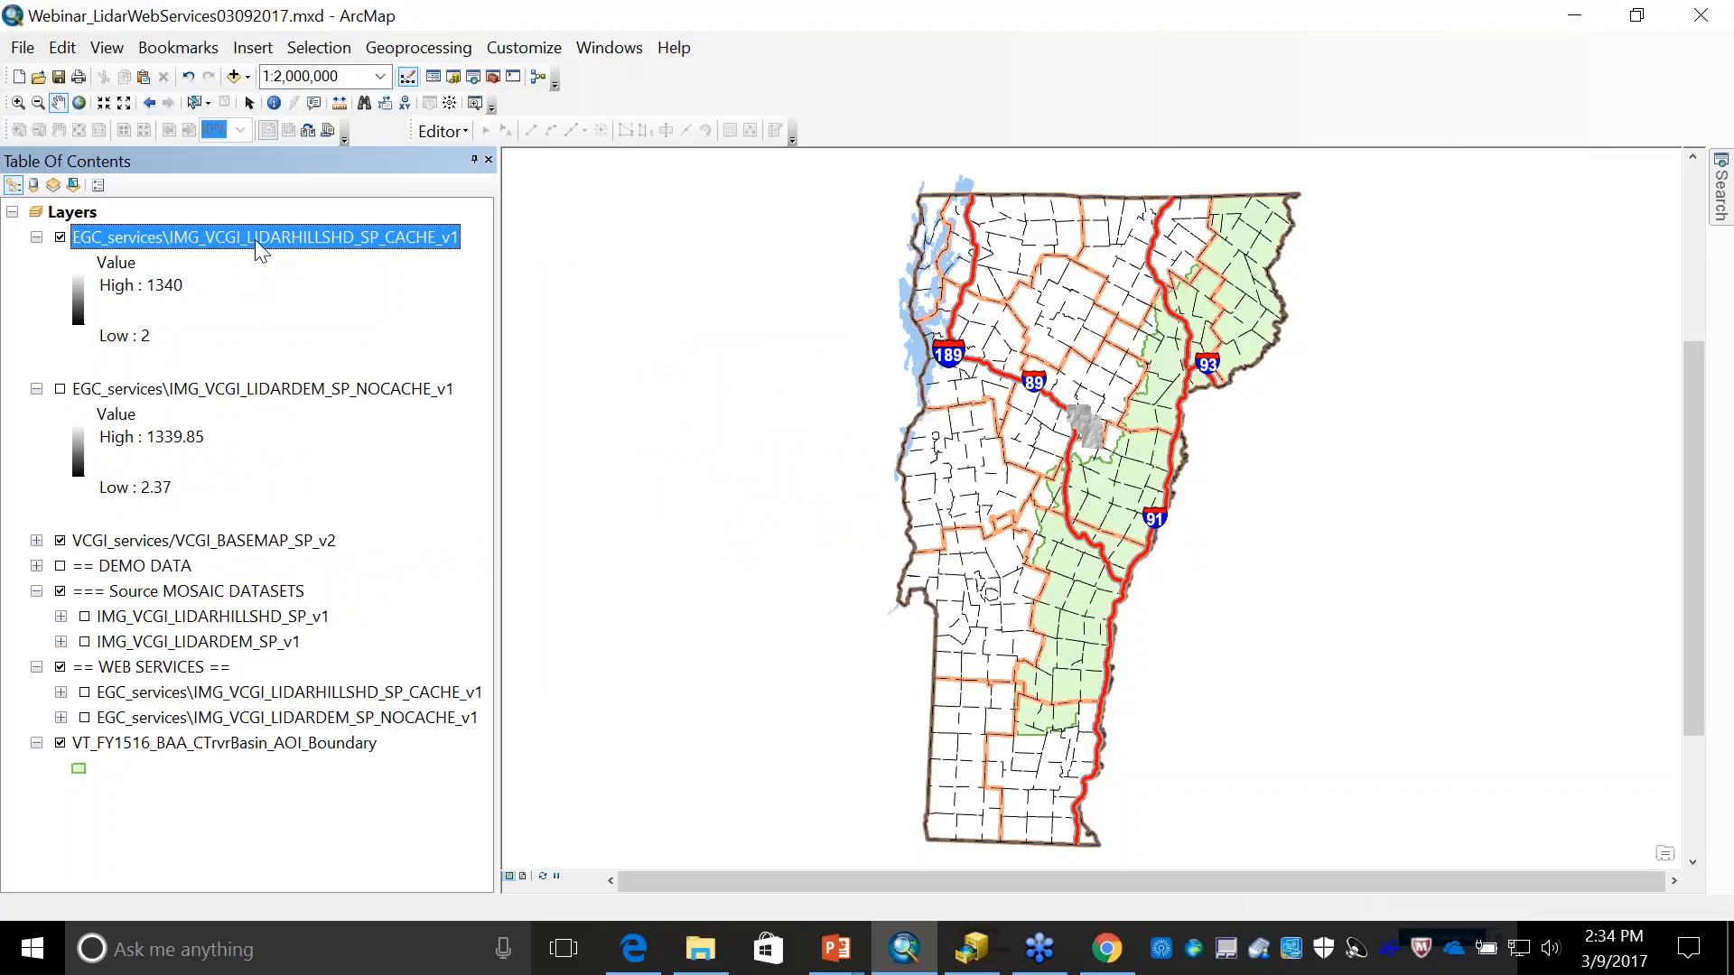
- Examine the re-added hillshade layer's definition query and source service URL in its properties, then close them without changes
{"action": "right_click", "coordinate": [258, 242]}
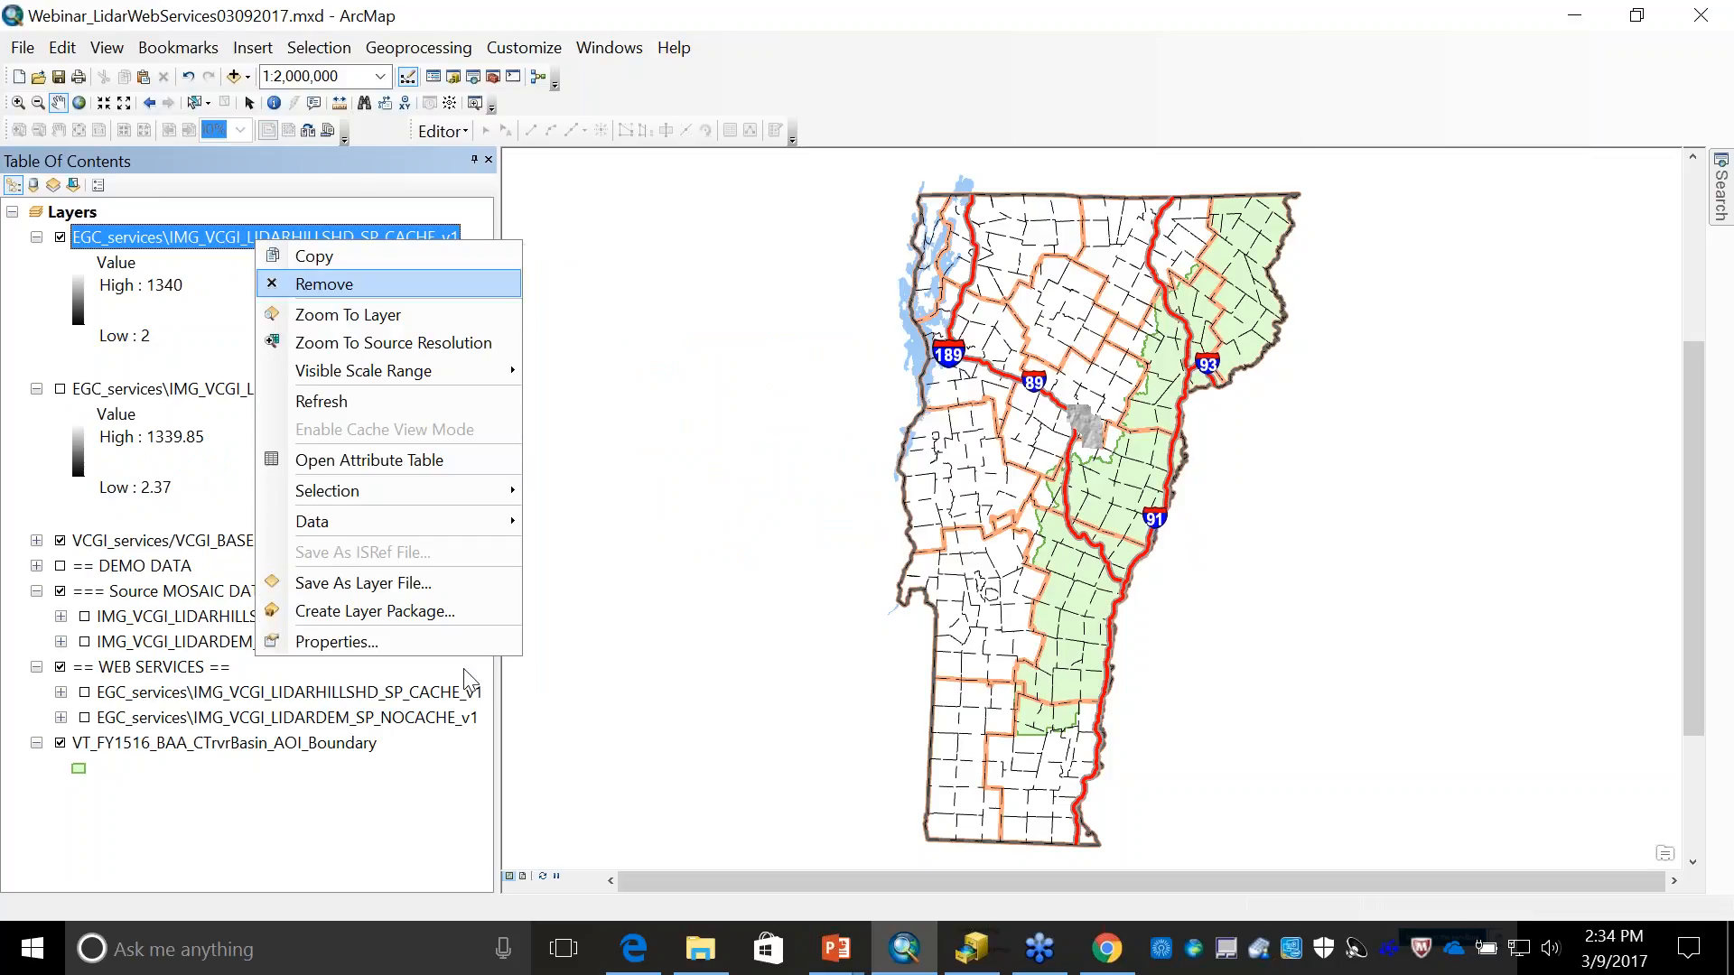
{"action": "left_click", "coordinate": [374, 623]}
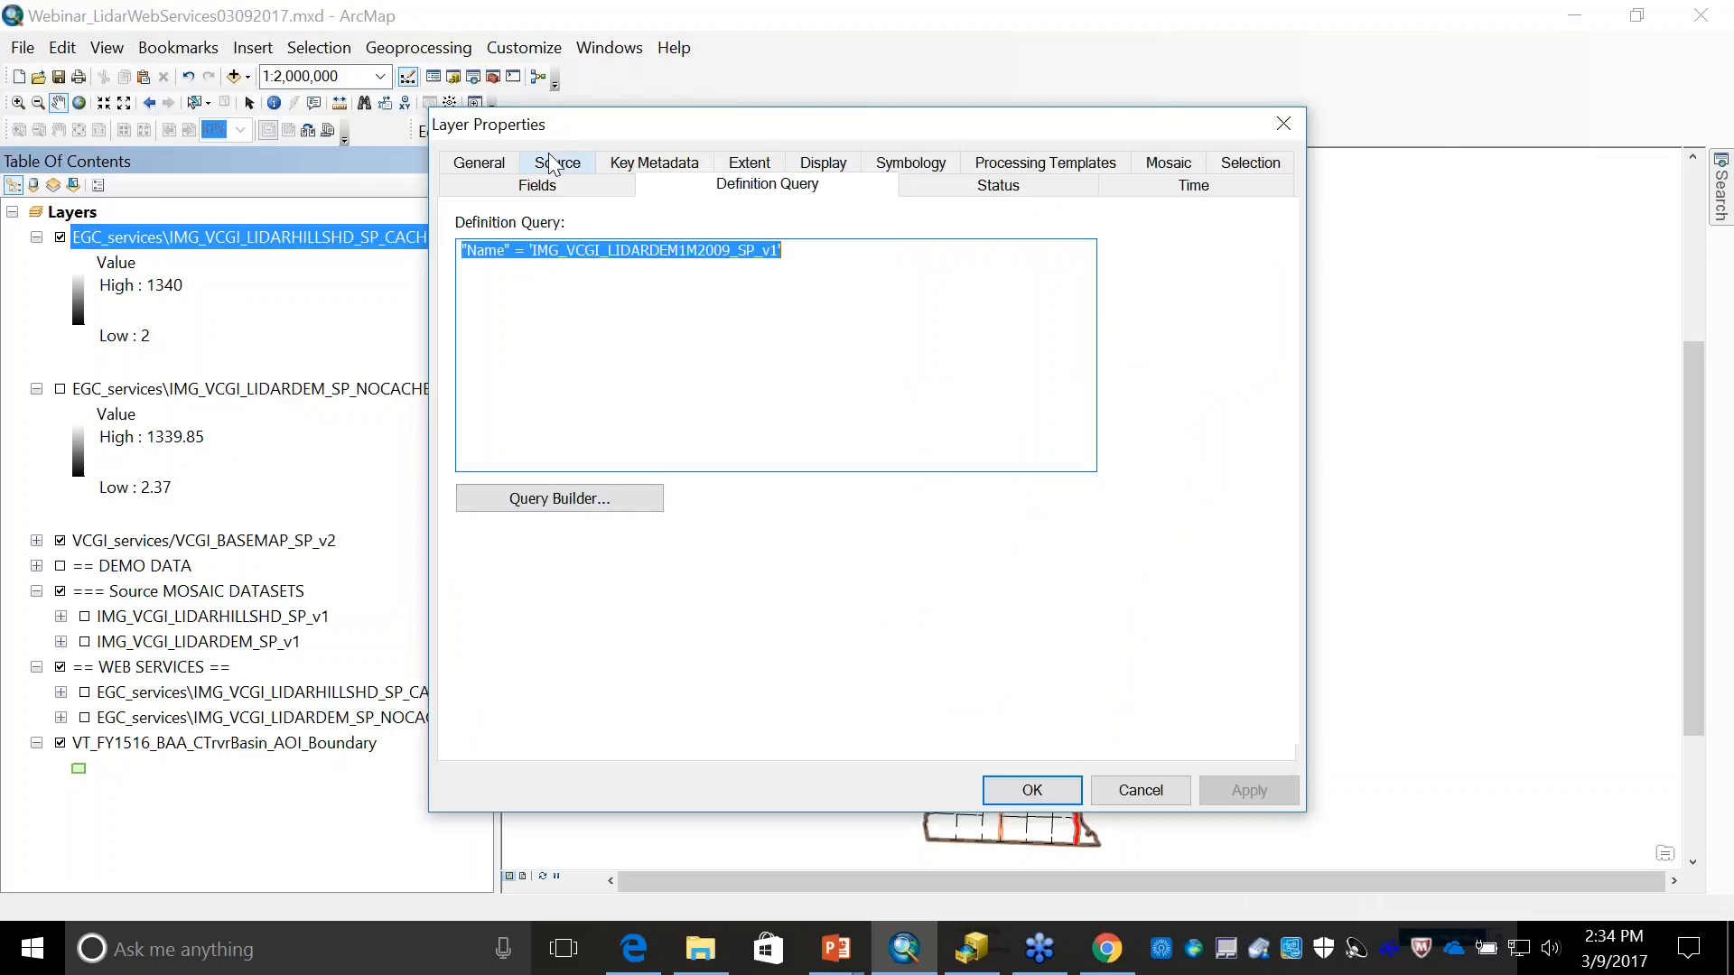
{"action": "left_click", "coordinate": [557, 162]}
{"action": "left_click_drag", "start_coordinate": [470, 630], "coordinate": [1114, 608]}
{"action": "left_click", "coordinate": [1167, 564]}
{"action": "left_click", "coordinate": [1167, 564]}
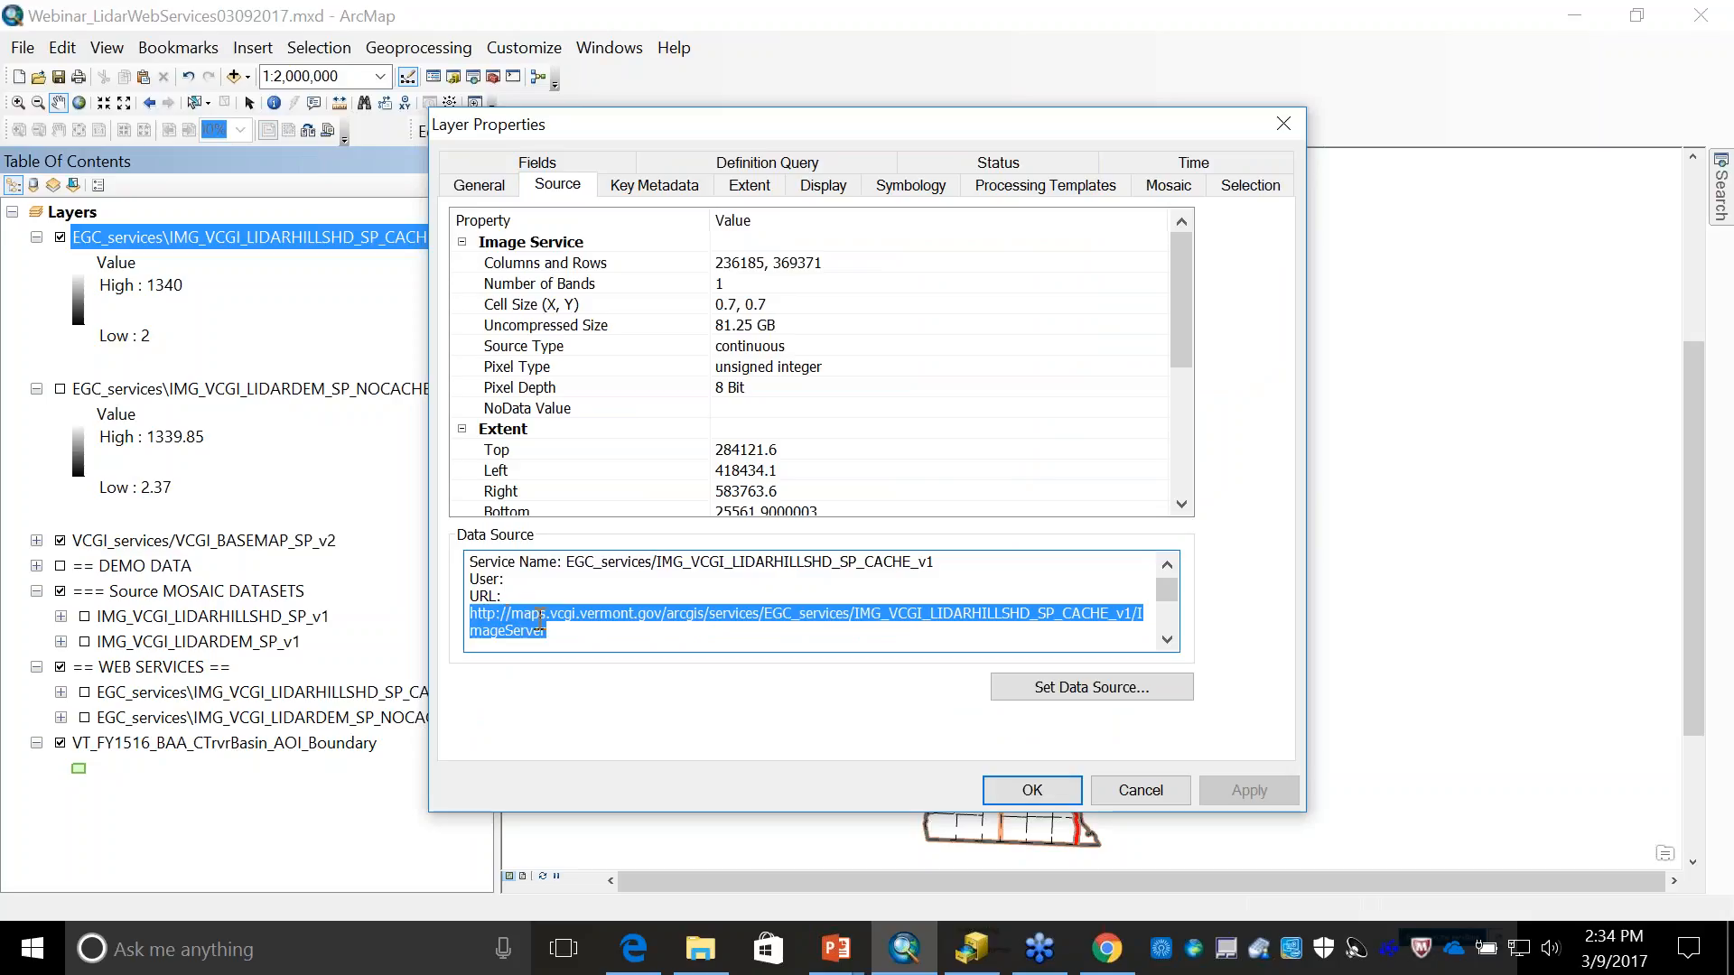
{"action": "left_click", "coordinate": [1143, 792]}
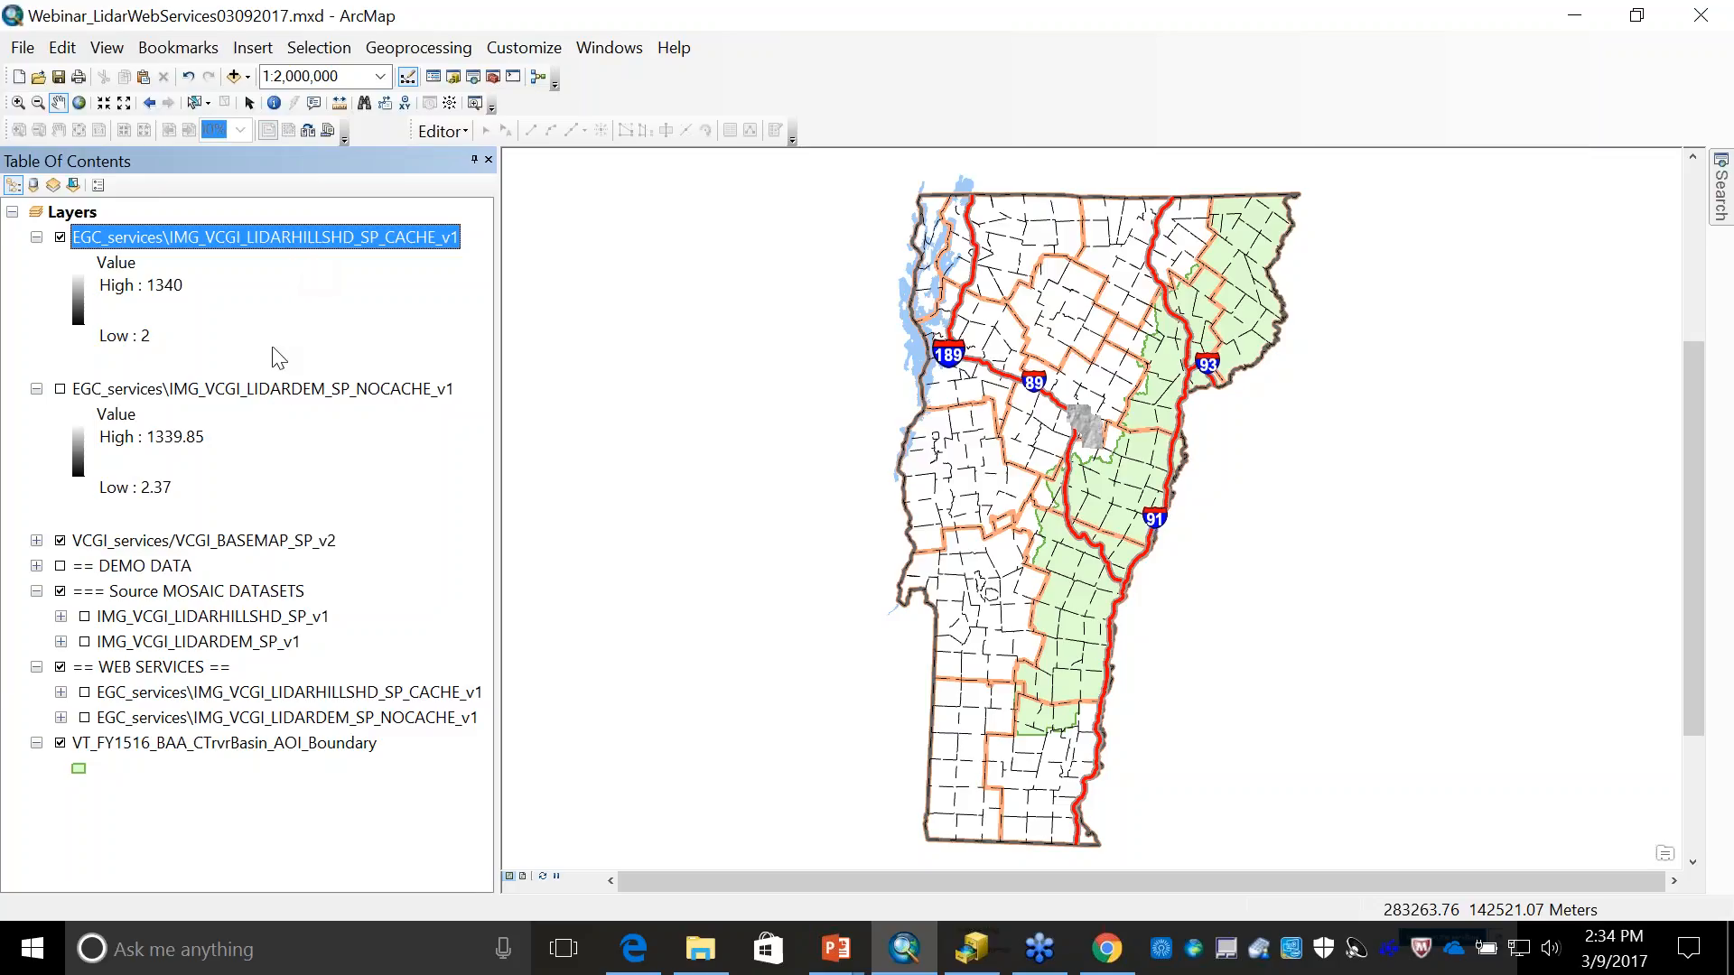
- Turn off the EGC_services\IMG_VCGI_LIDARHILLSHD_SP_CACHE_v1 layer
{"action": "left_click", "coordinate": [285, 394]}
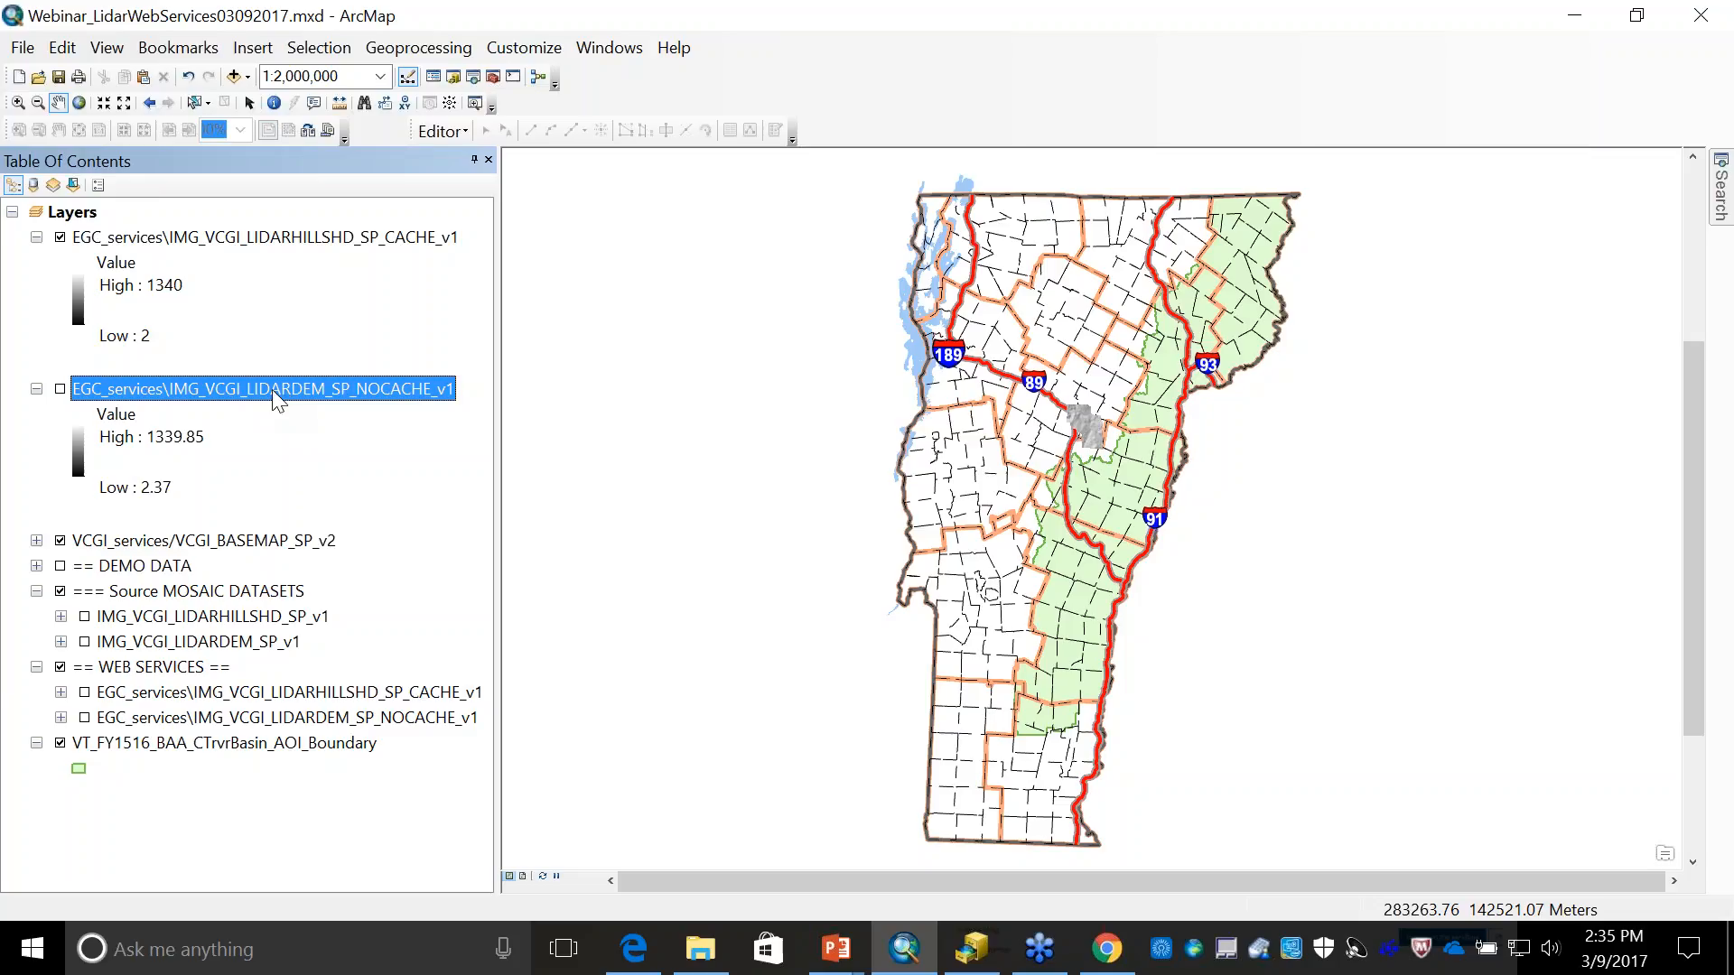
{"action": "left_click", "coordinate": [62, 238]}
{"action": "left_click", "coordinate": [61, 239]}
- Examine the definition query in the properties of the top-level EGC_services\IMG_VCGI_LIDARDEM_SP_NOCACHE_v1 layer, then close them without changes
{"action": "right_click", "coordinate": [347, 388]}
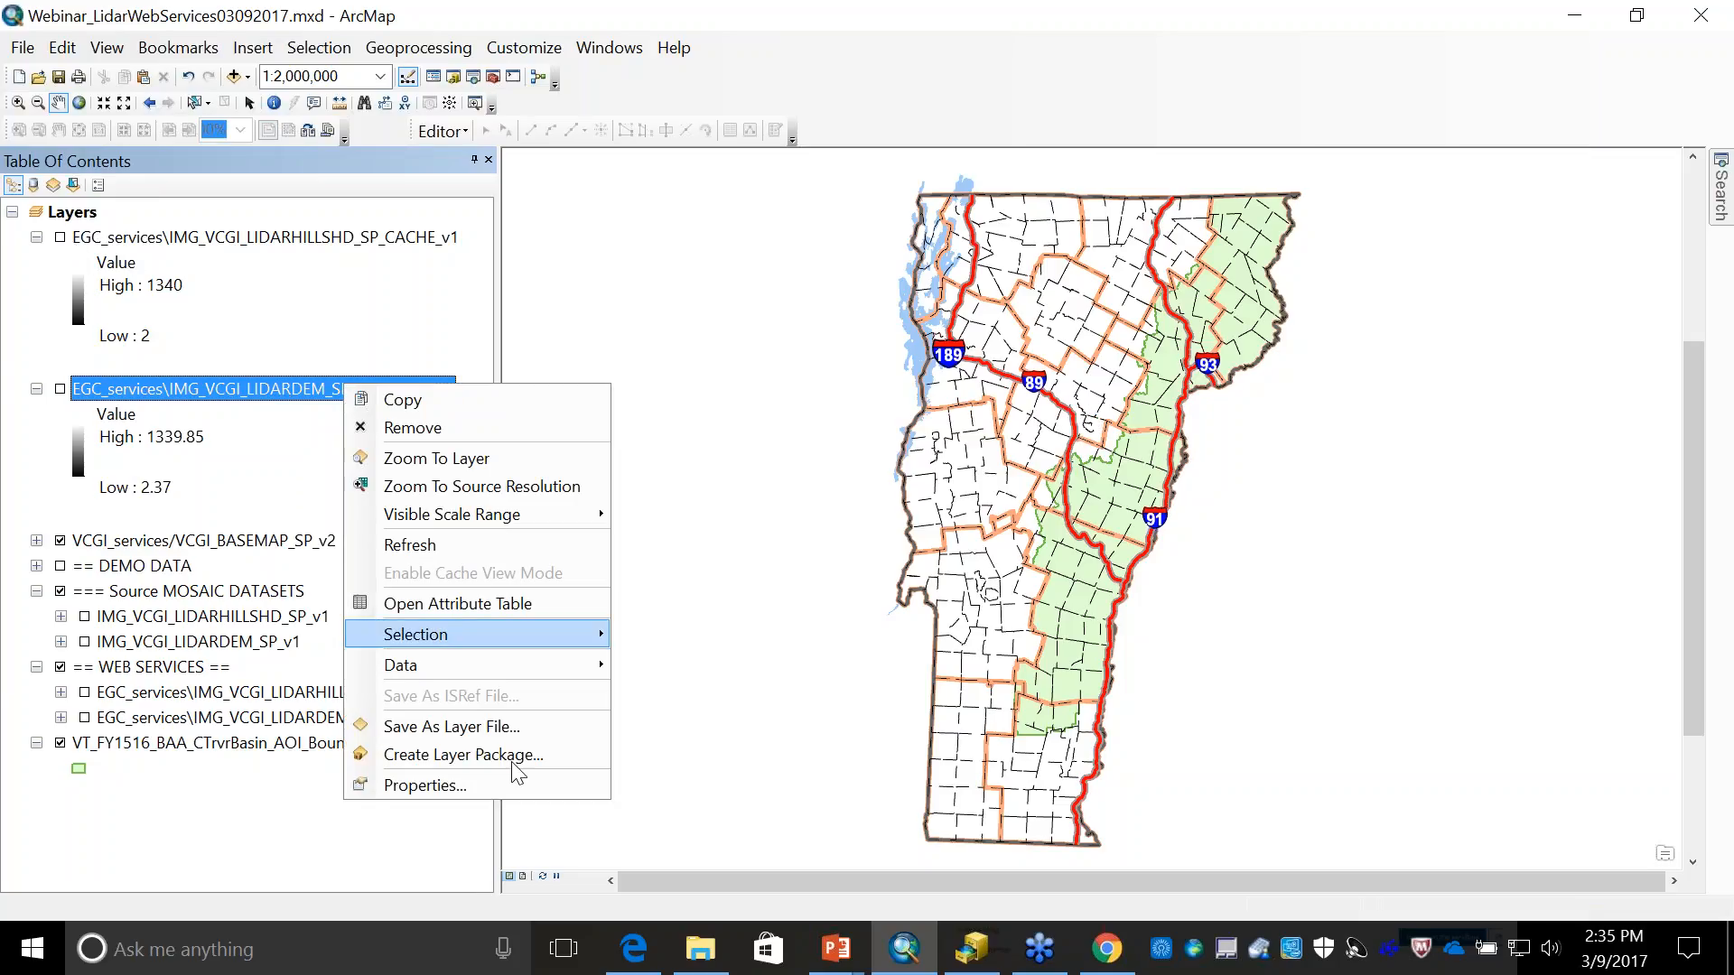
{"action": "left_click", "coordinate": [478, 782]}
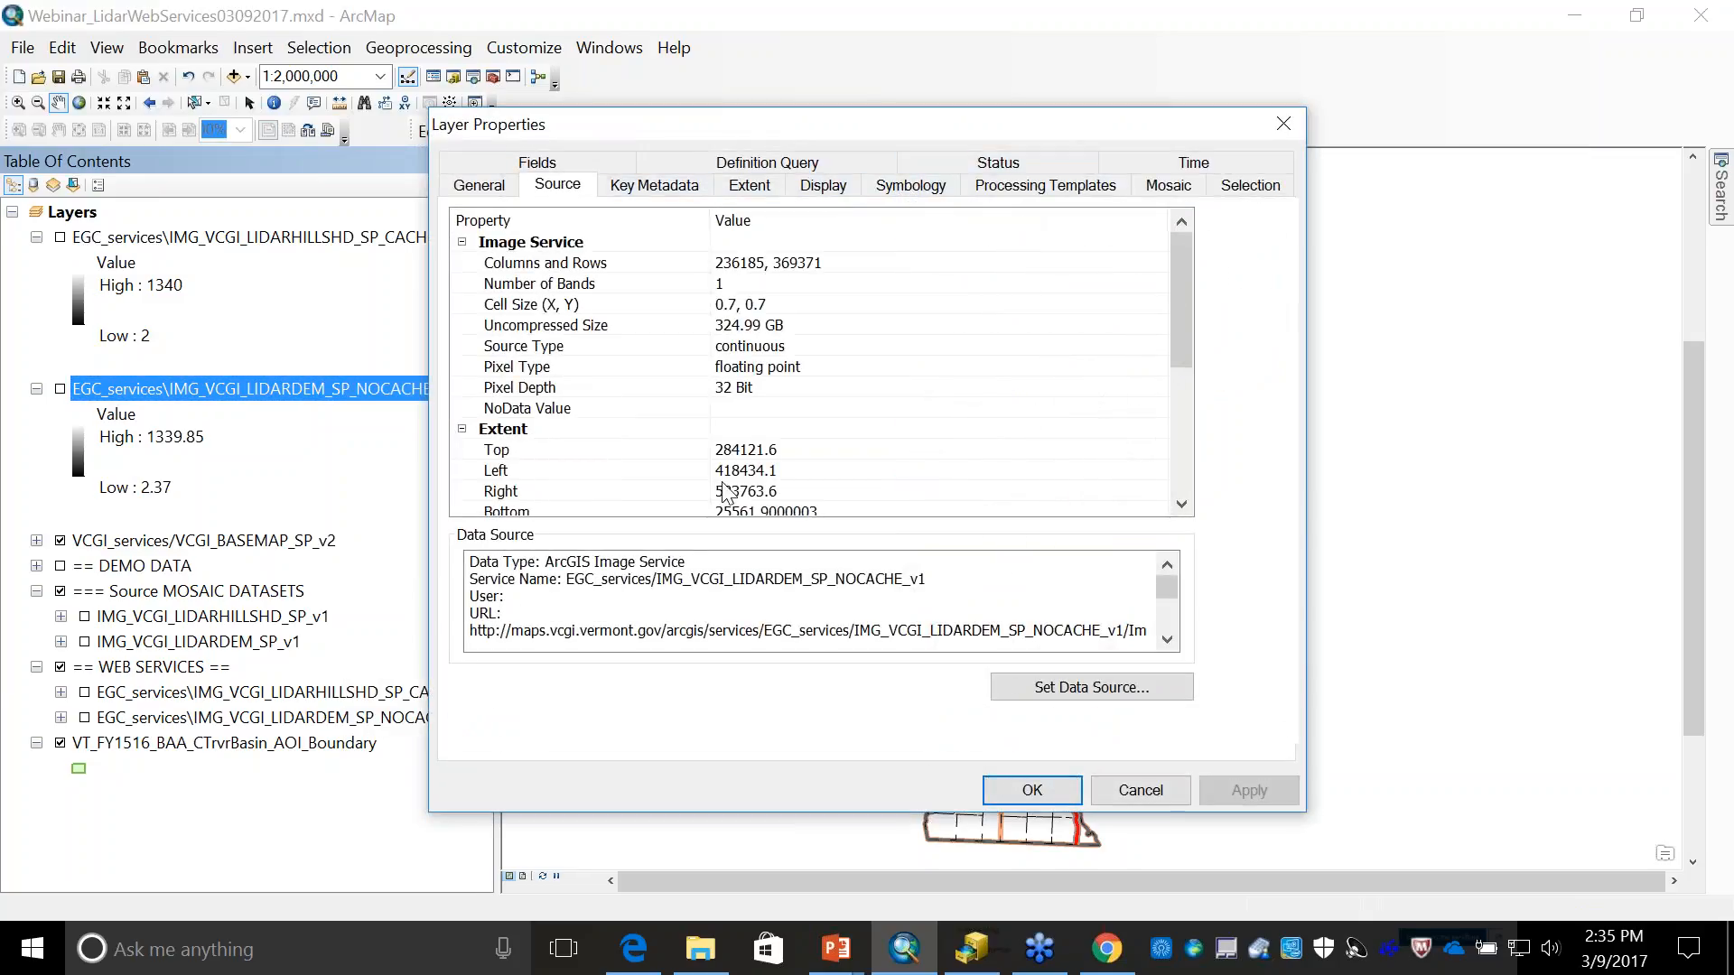
{"action": "left_click", "coordinate": [736, 172]}
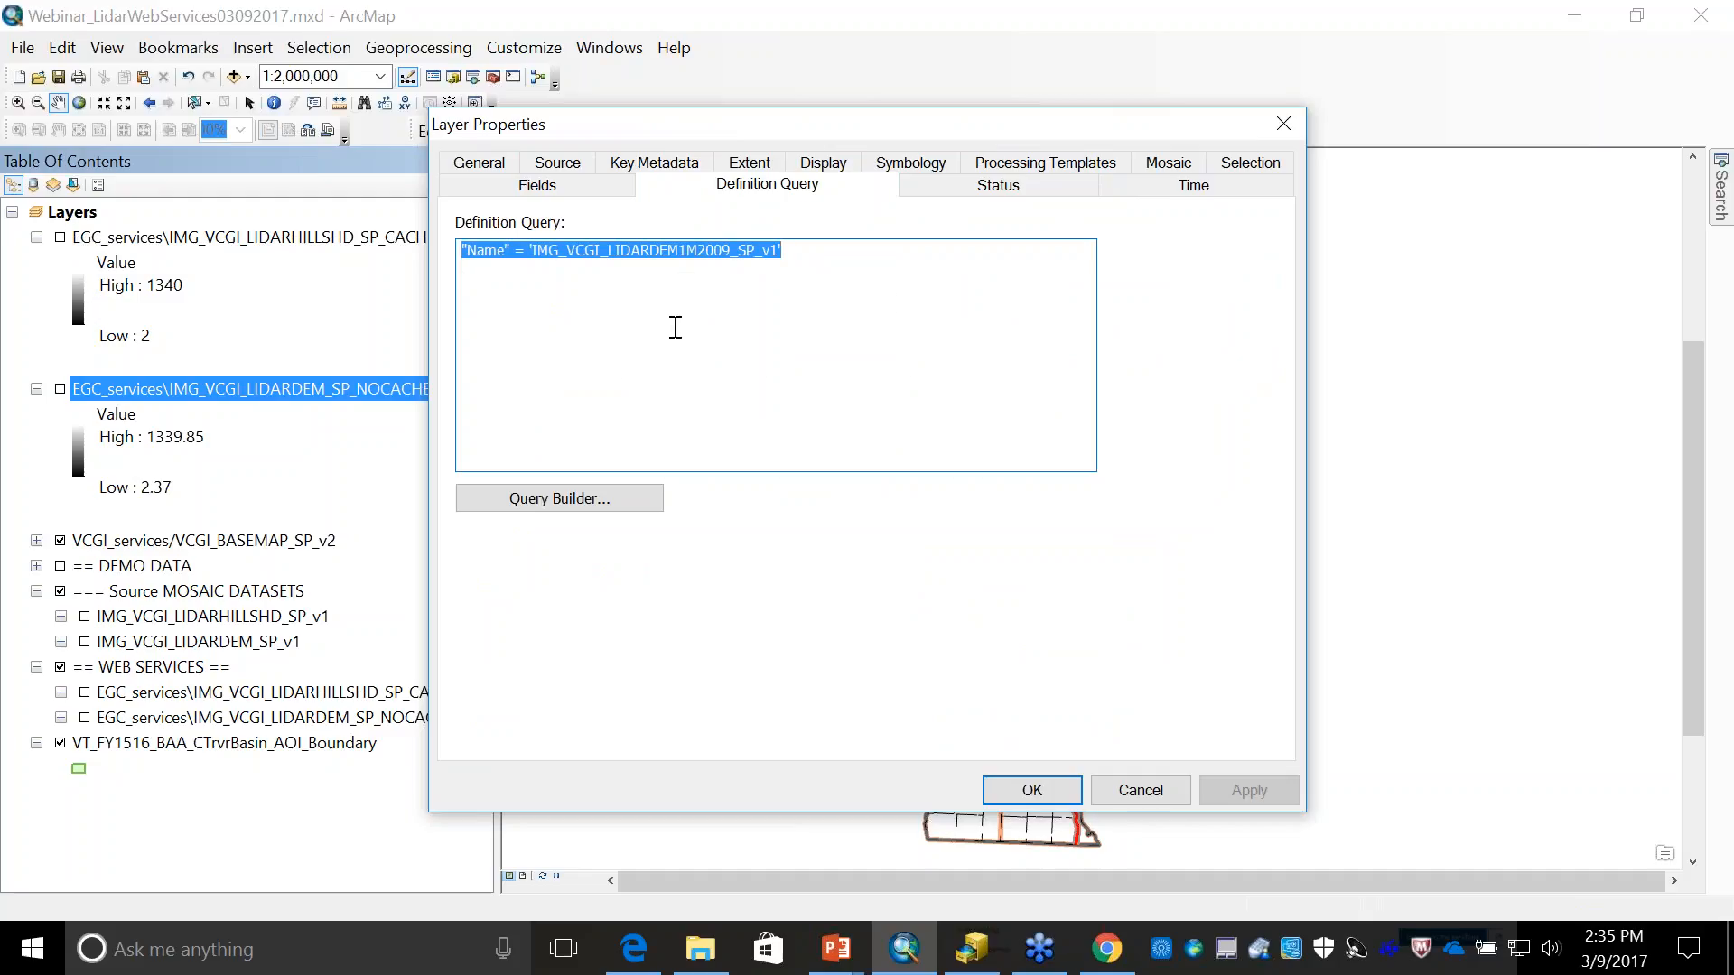
{"action": "left_click", "coordinate": [1029, 791]}
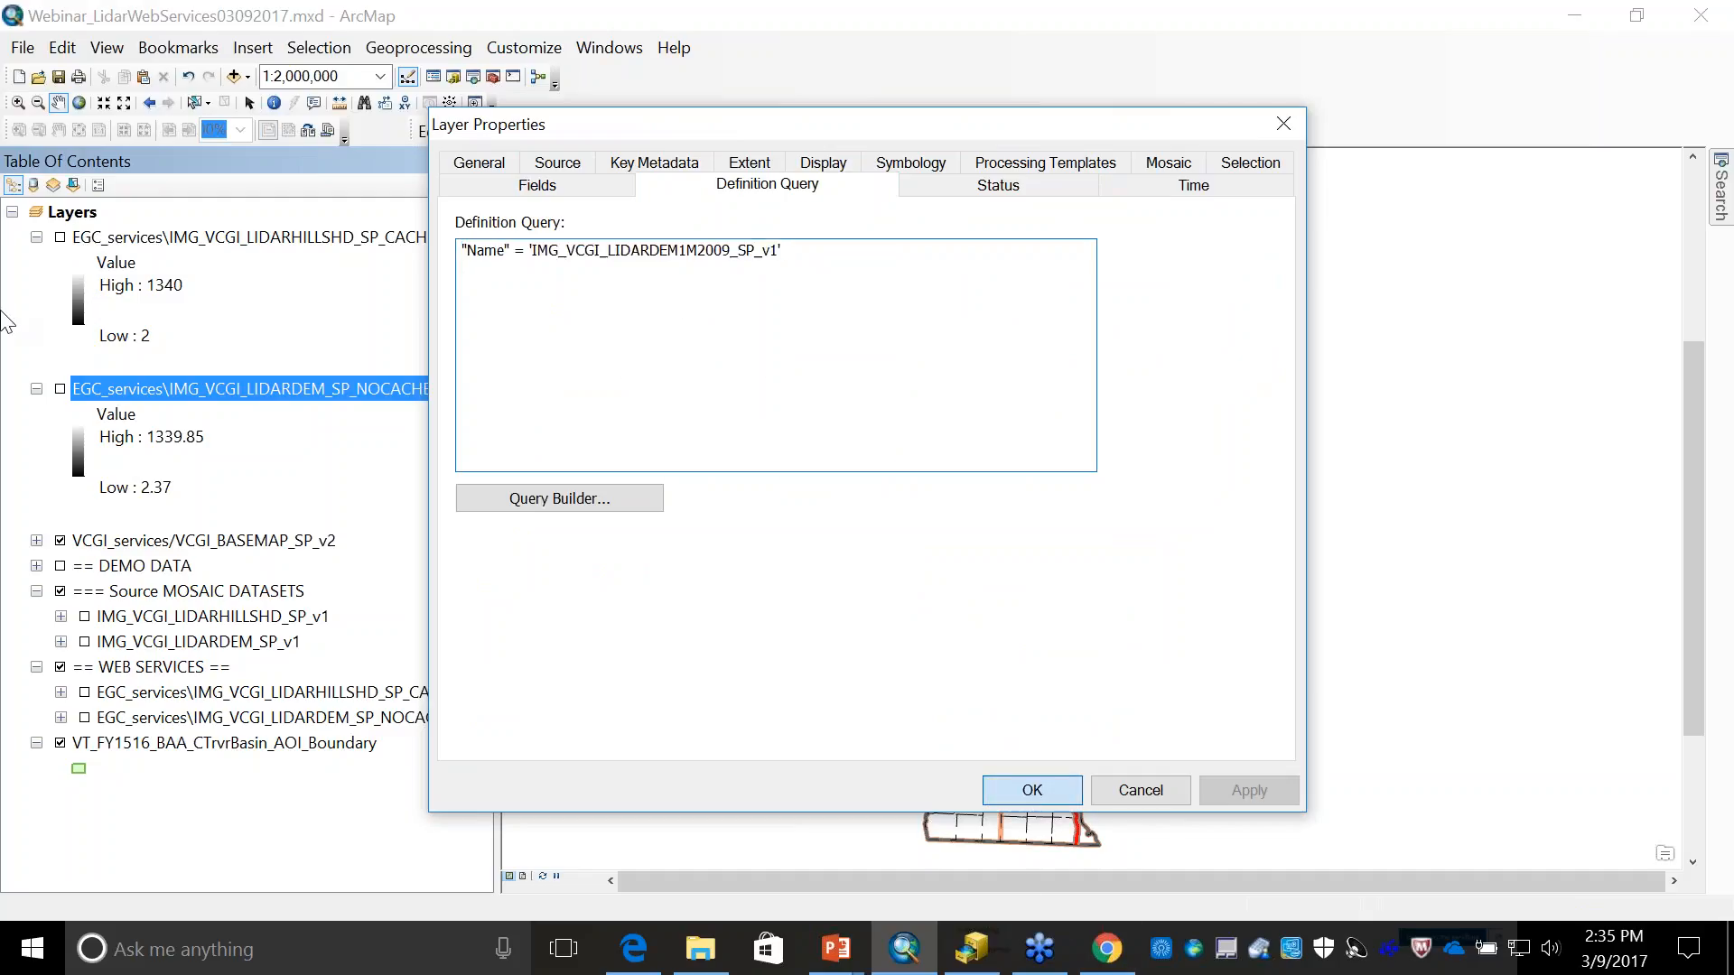
- Turn on the top-level EGC_services\IMG_VCGI_LIDARDEM_SP_NOCACHE_v1 layer and zoom the map in on its DEM coverage around Montpelier
{"action": "left_click", "coordinate": [60, 389]}
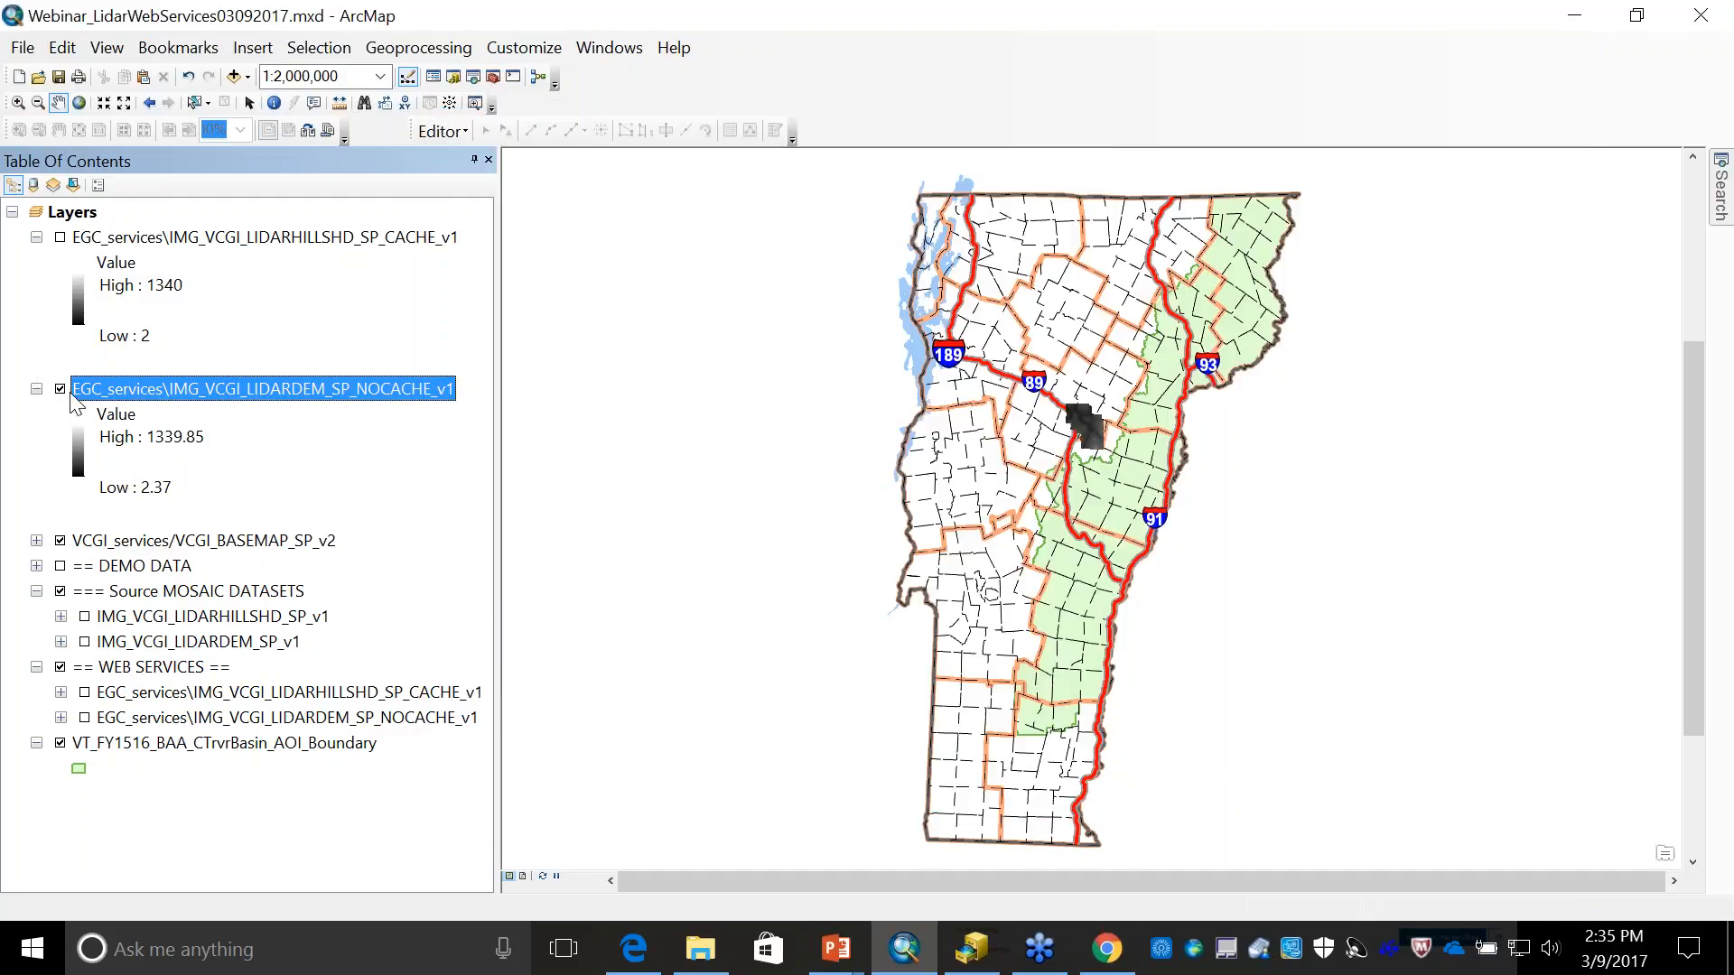
{"action": "left_click", "coordinate": [18, 102]}
{"action": "left_click_drag", "start_coordinate": [1052, 397], "coordinate": [1113, 458]}
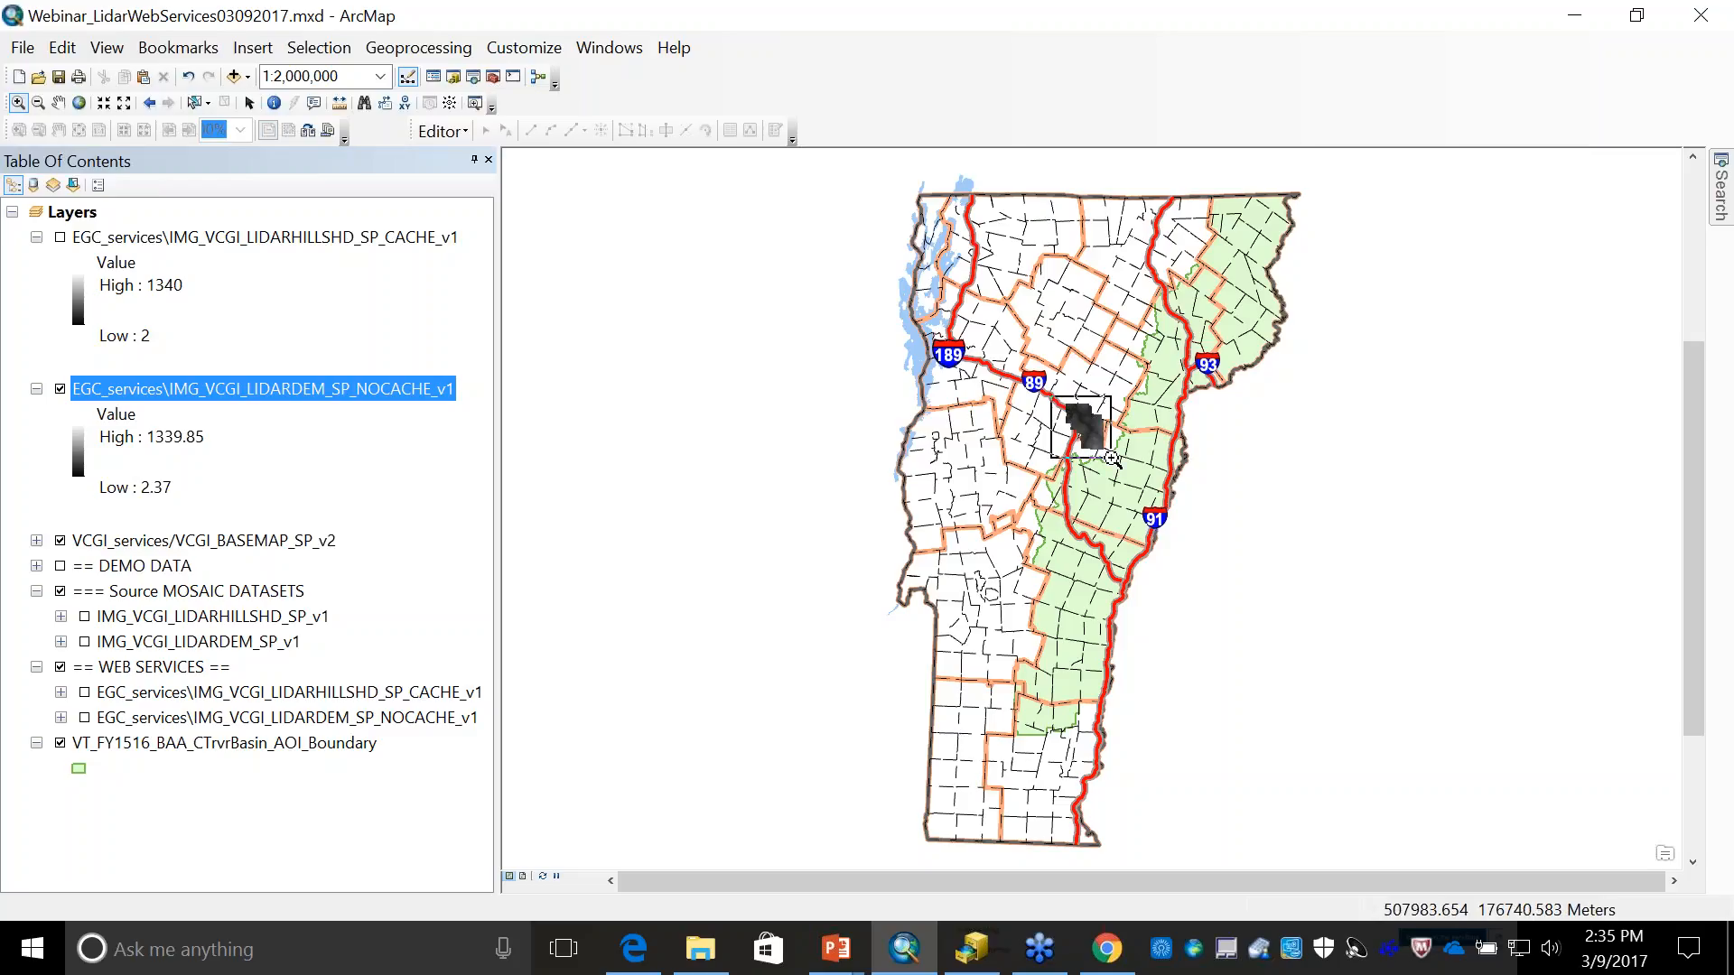
{"action": "left_click_drag", "start_coordinate": [1112, 459], "coordinate": [1113, 459]}
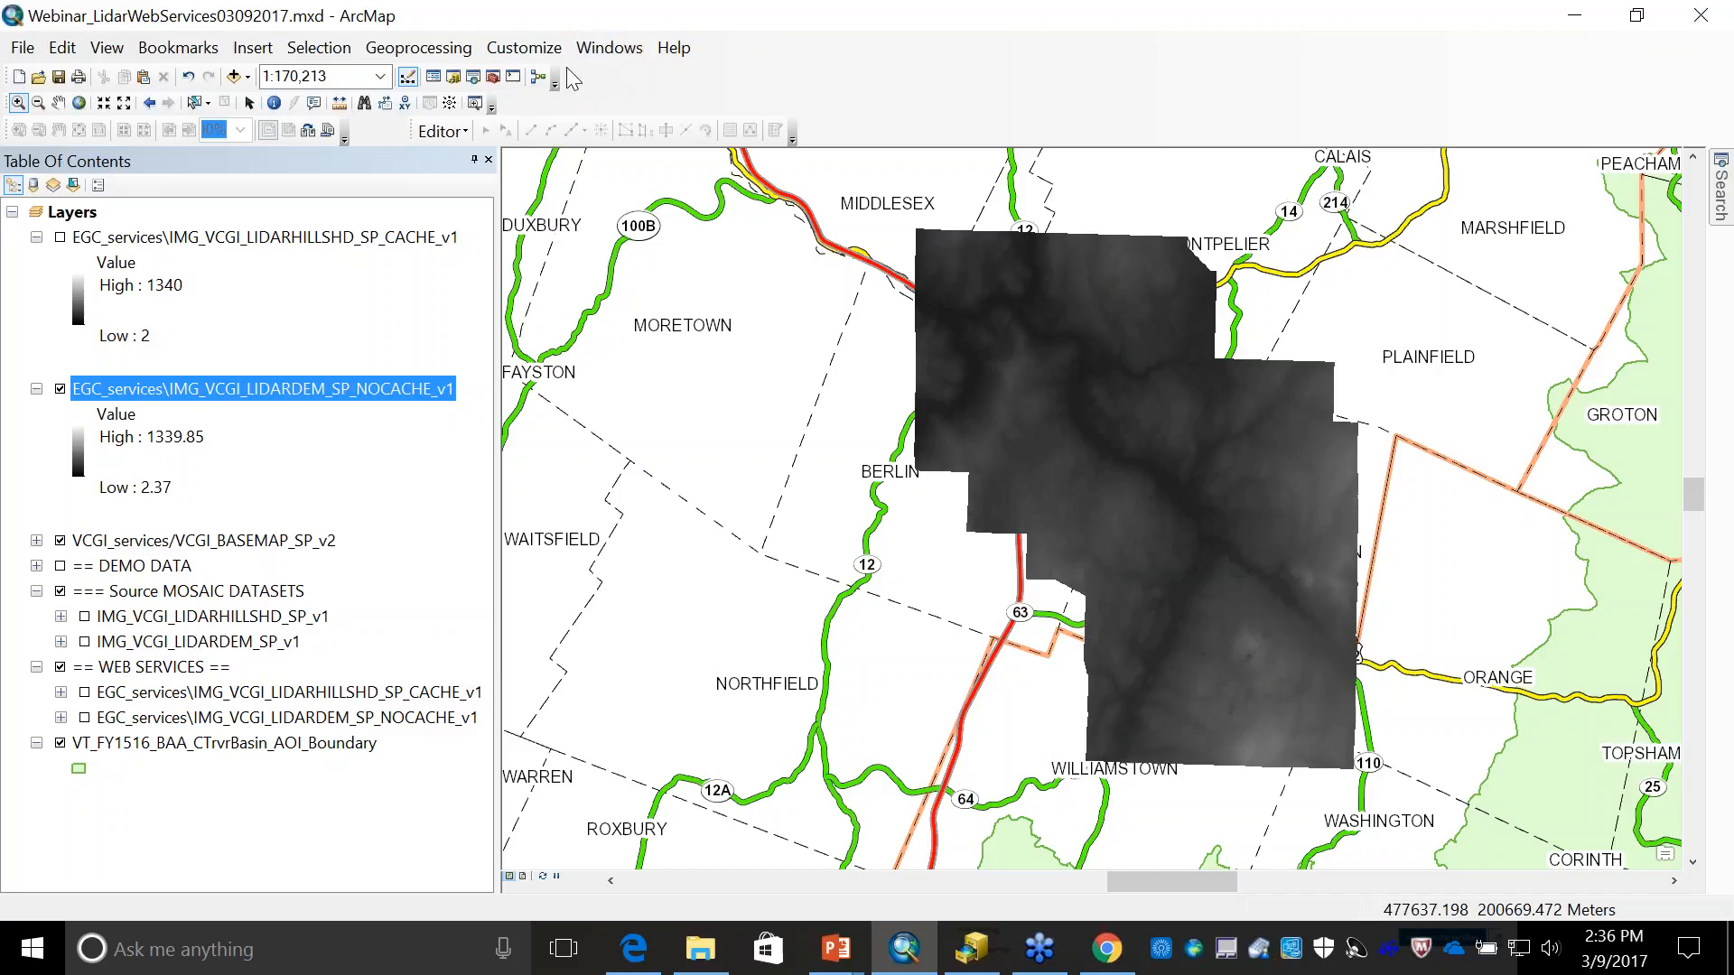
- Open the Image Analysis window, move it clear of the DEM on the map, and make it wider and taller
{"action": "left_click", "coordinate": [609, 47]}
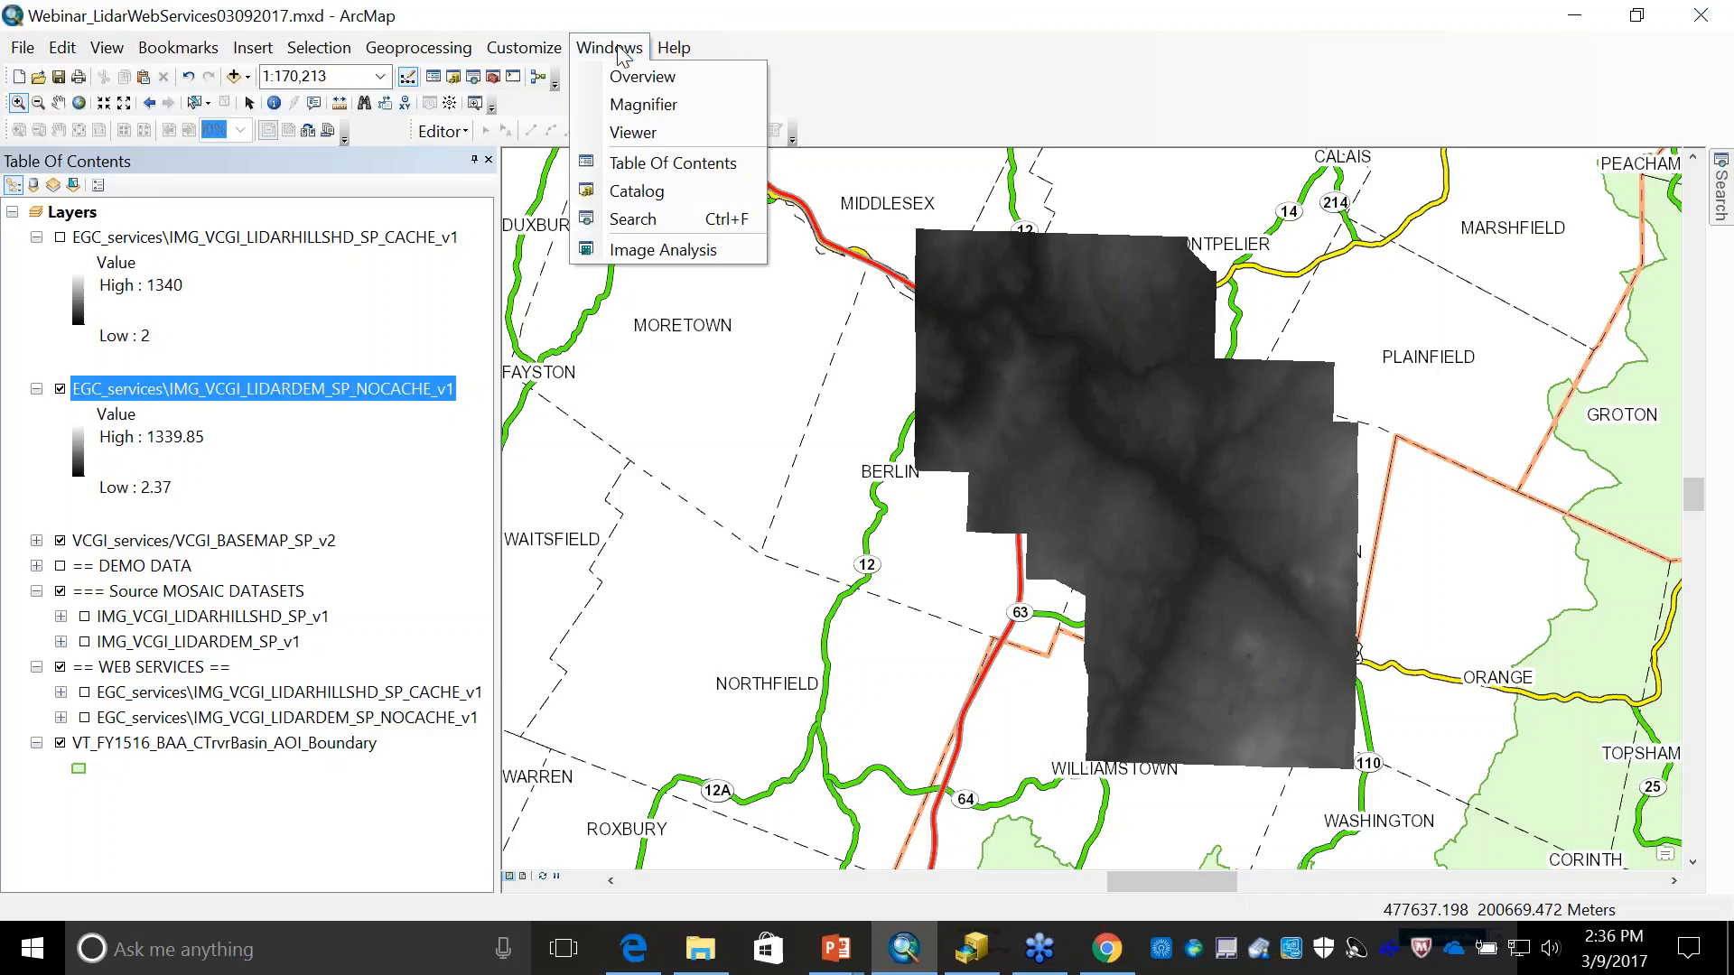
{"action": "left_click", "coordinate": [647, 253]}
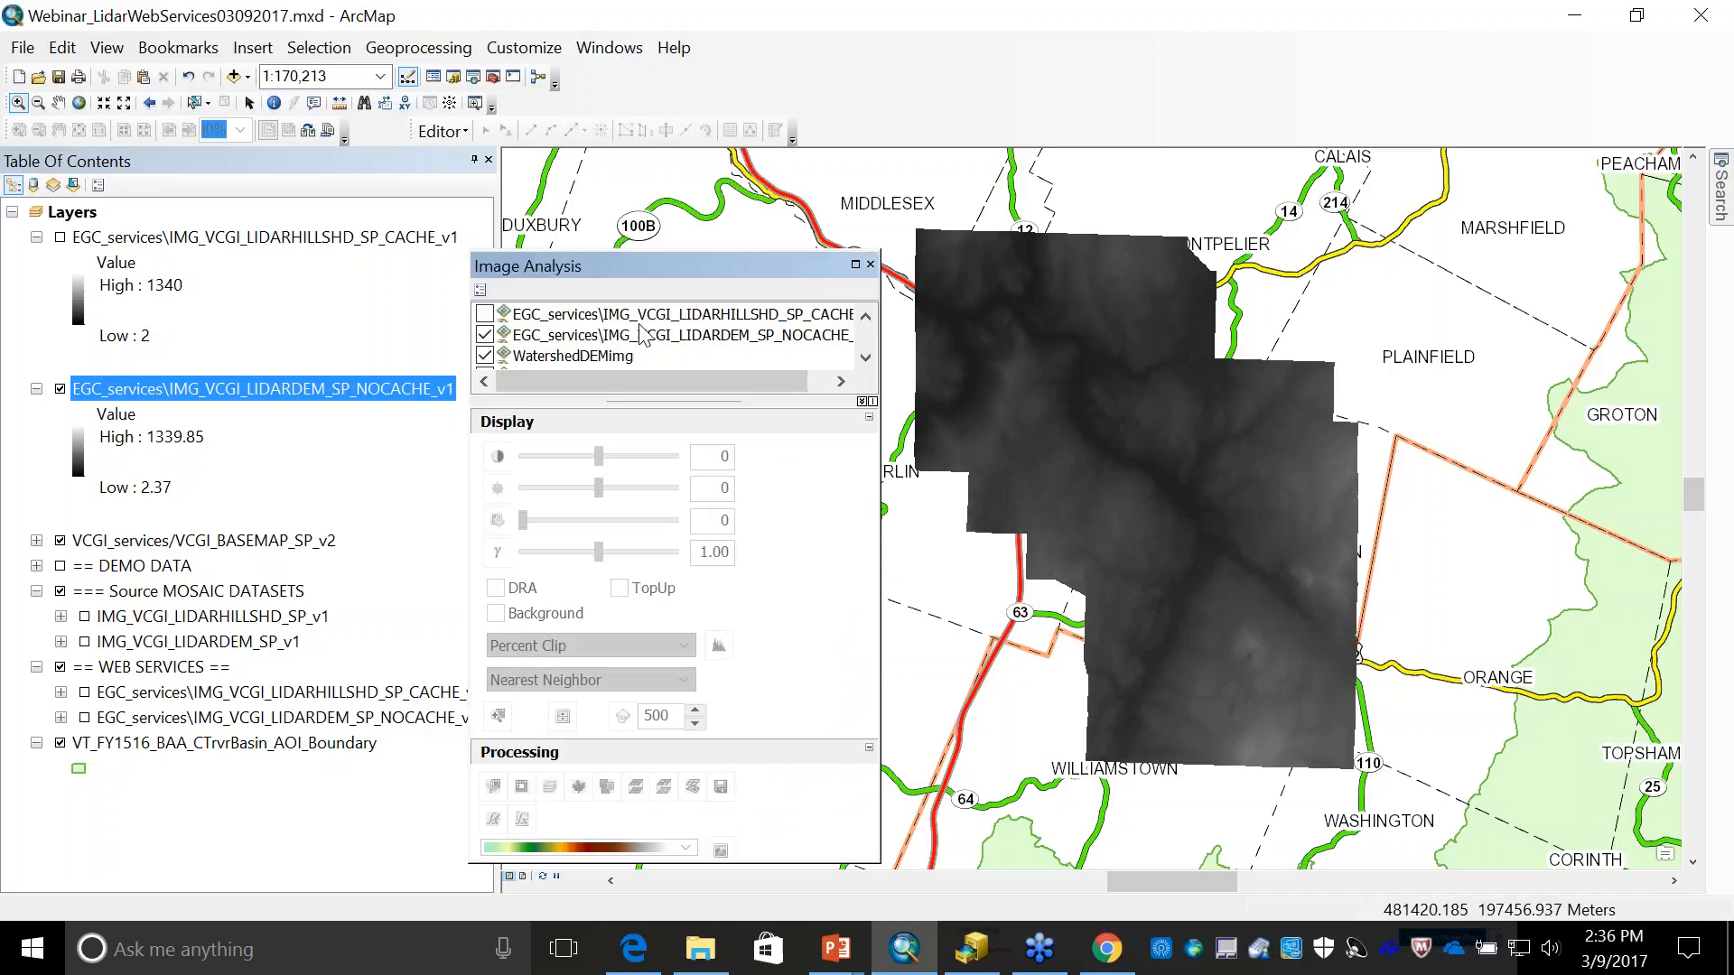
{"action": "left_click_drag", "start_coordinate": [643, 263], "coordinate": [481, 26]}
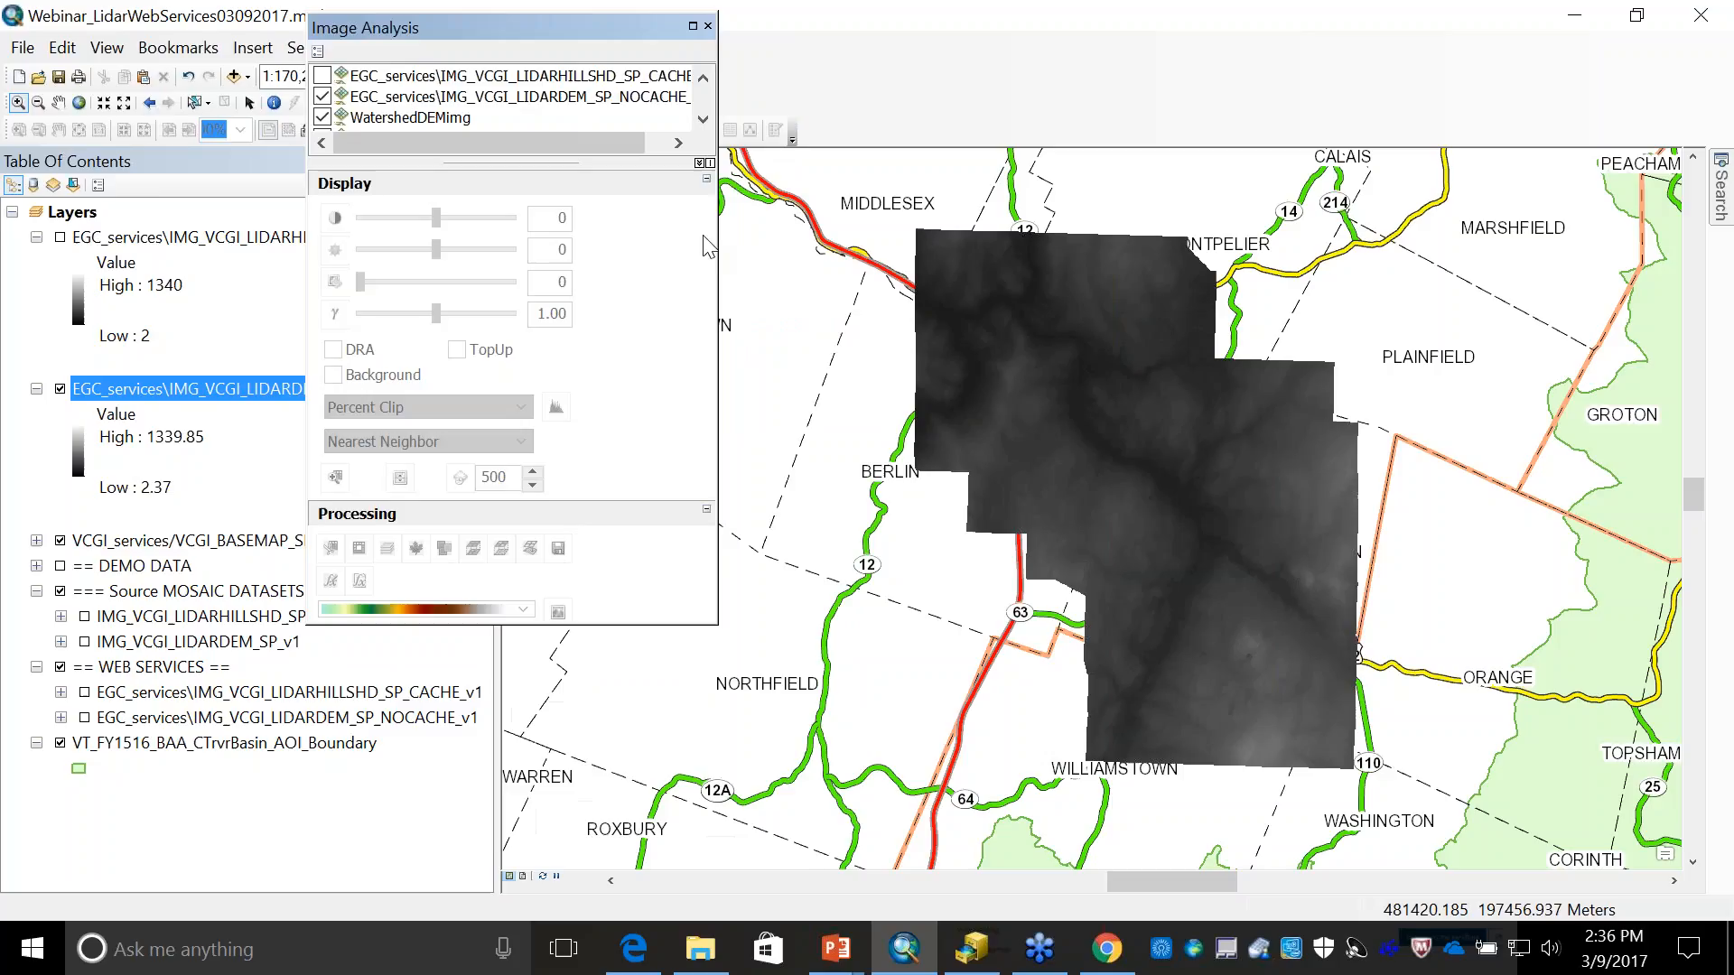
{"action": "left_click_drag", "start_coordinate": [717, 244], "coordinate": [862, 248]}
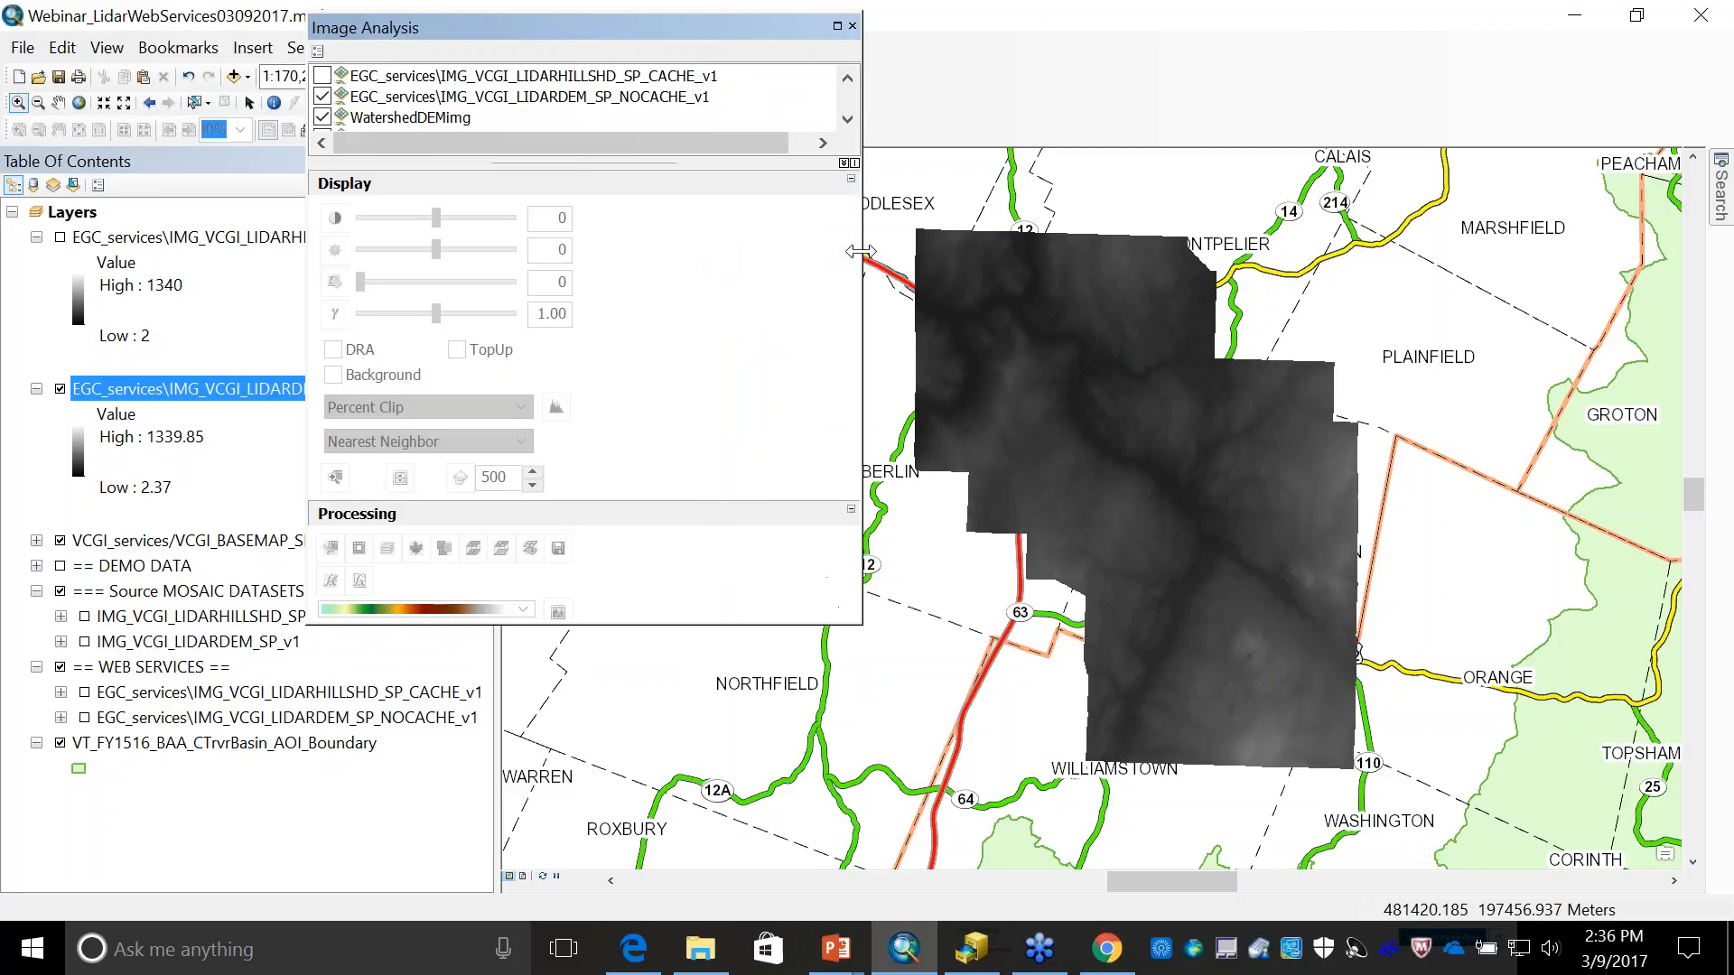
{"action": "left_click_drag", "start_coordinate": [740, 626], "coordinate": [740, 793]}
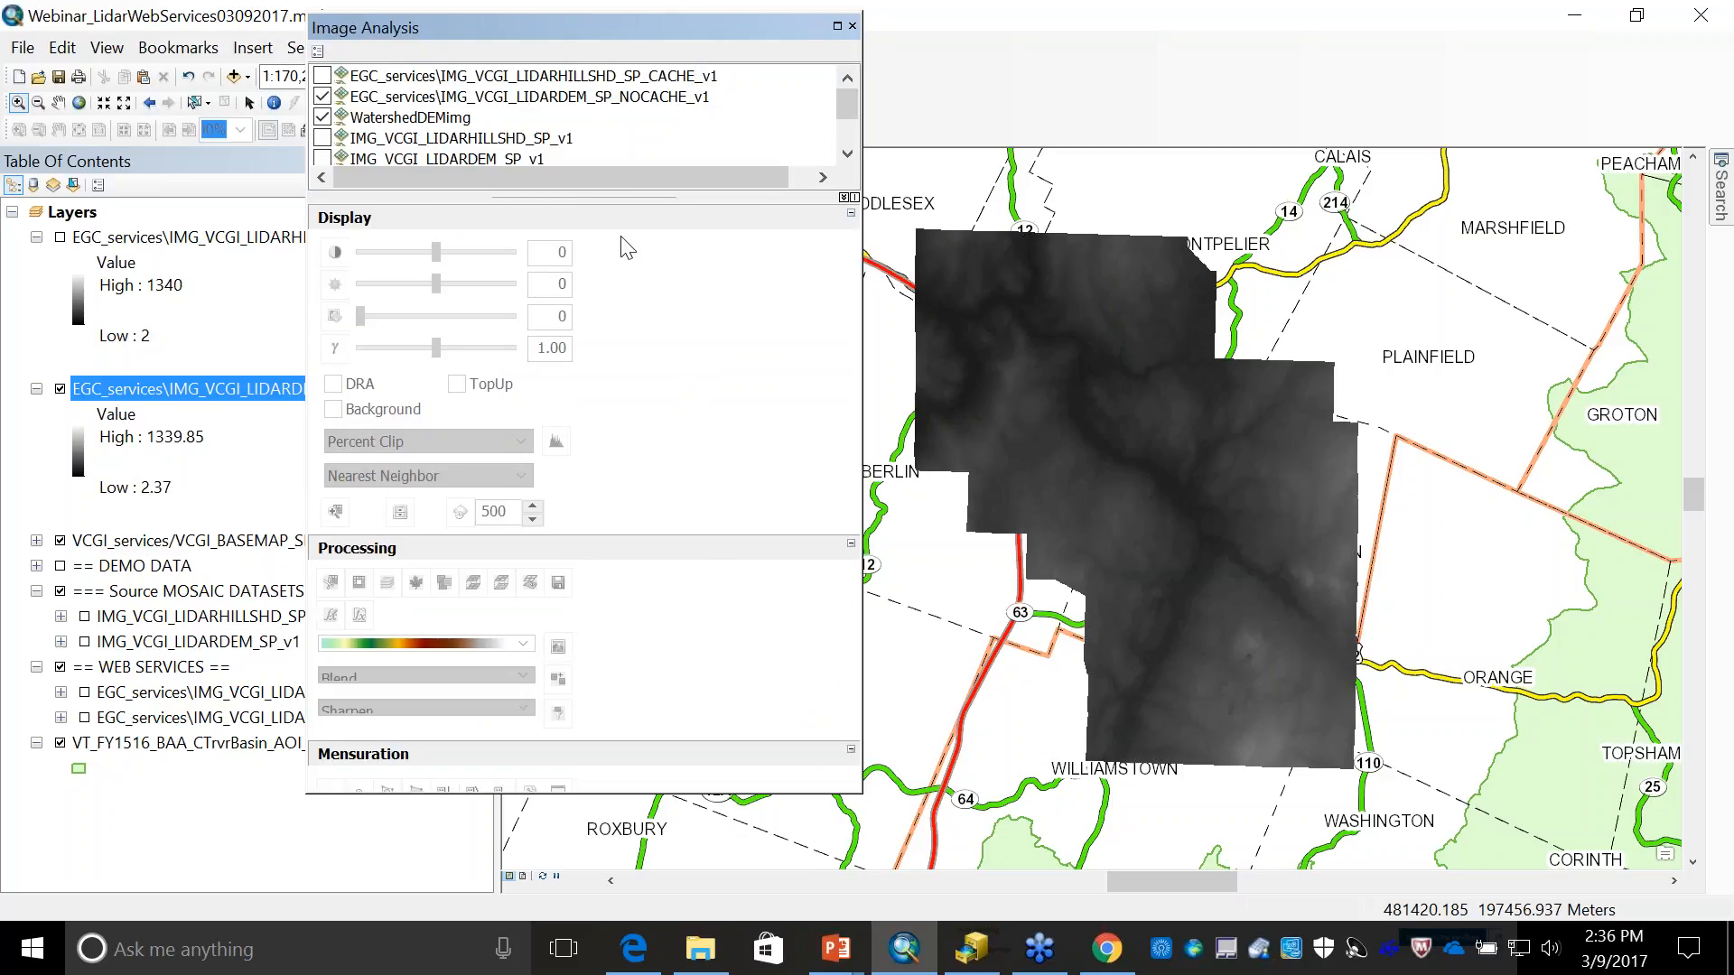
- Apply a Hillshade Function with its default settings to EGC_services\IMG_VCGI_LIDARDEM_SP_NOCACHE_v1 as a new layer
{"action": "left_click", "coordinate": [561, 99]}
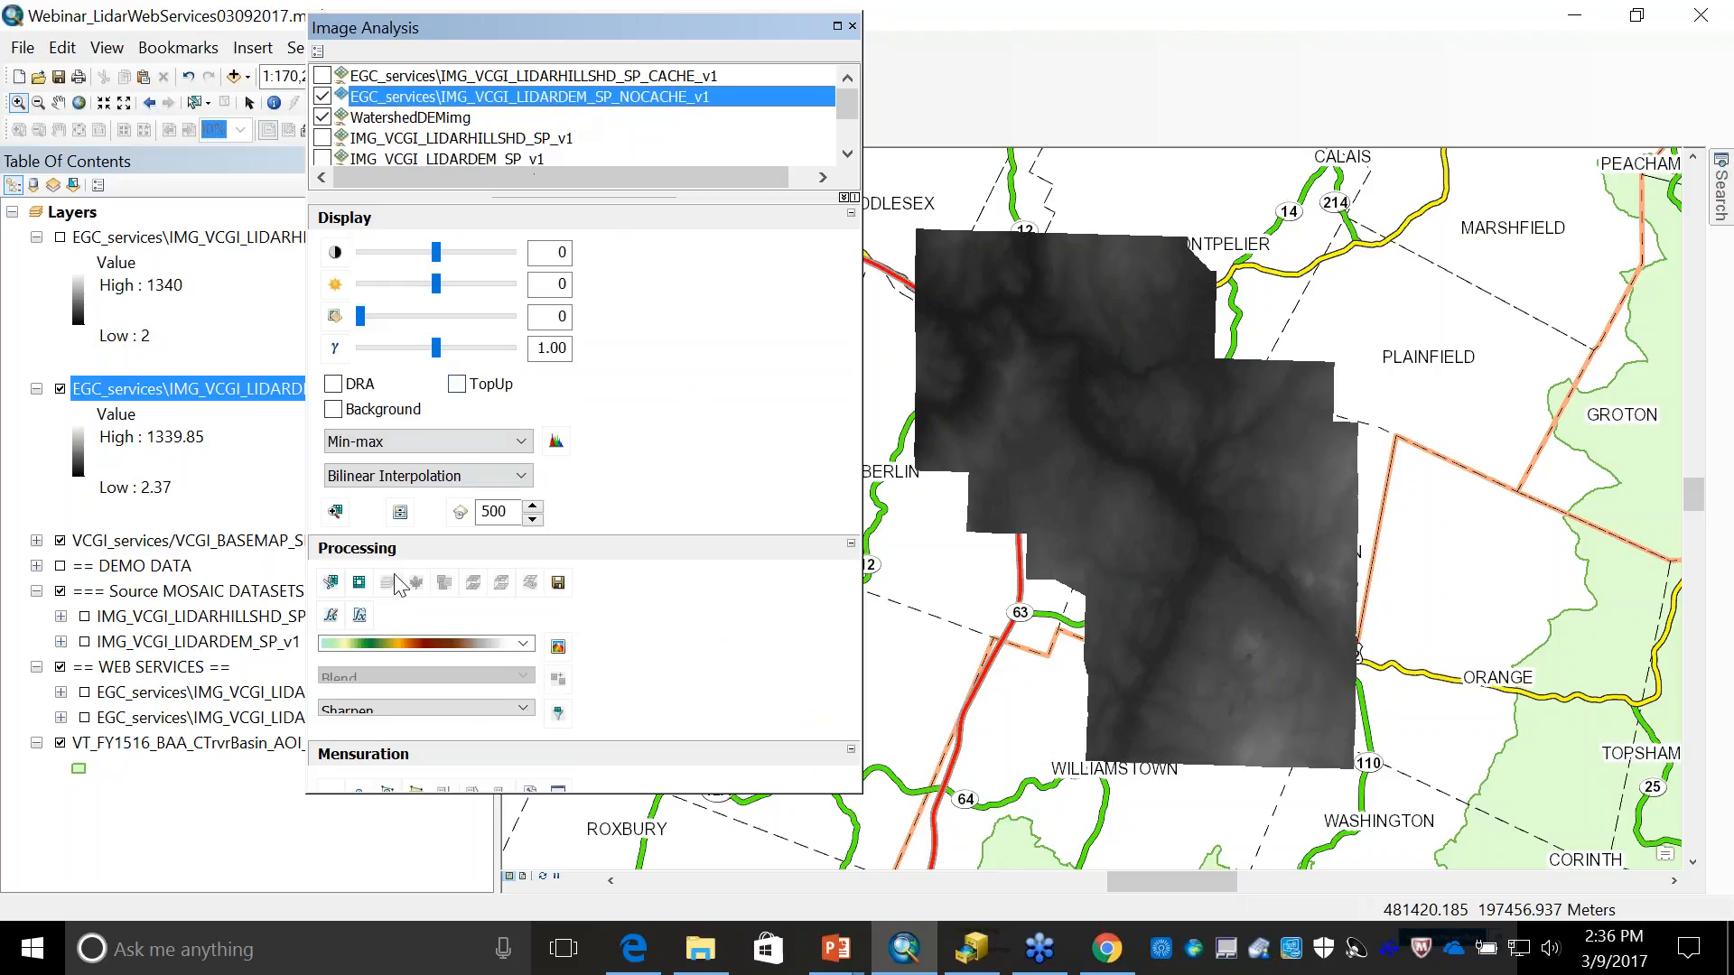
{"action": "left_click", "coordinate": [331, 620]}
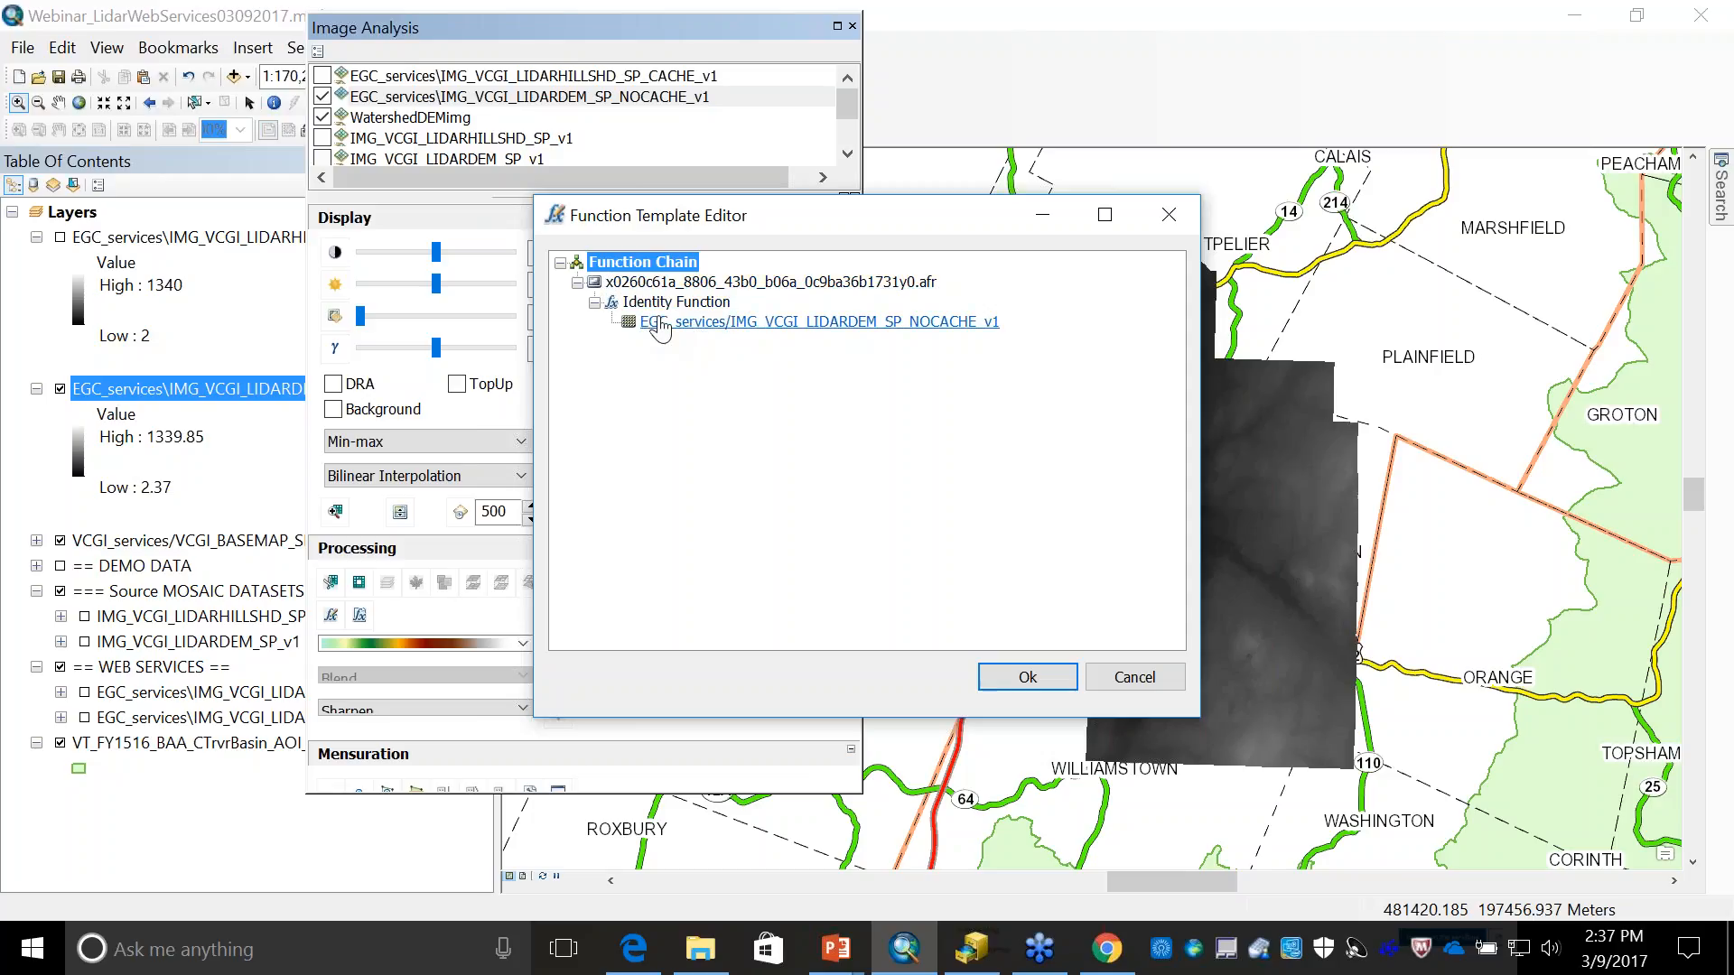
{"action": "right_click", "coordinate": [768, 327]}
{"action": "mouse_move", "coordinate": [824, 341]}
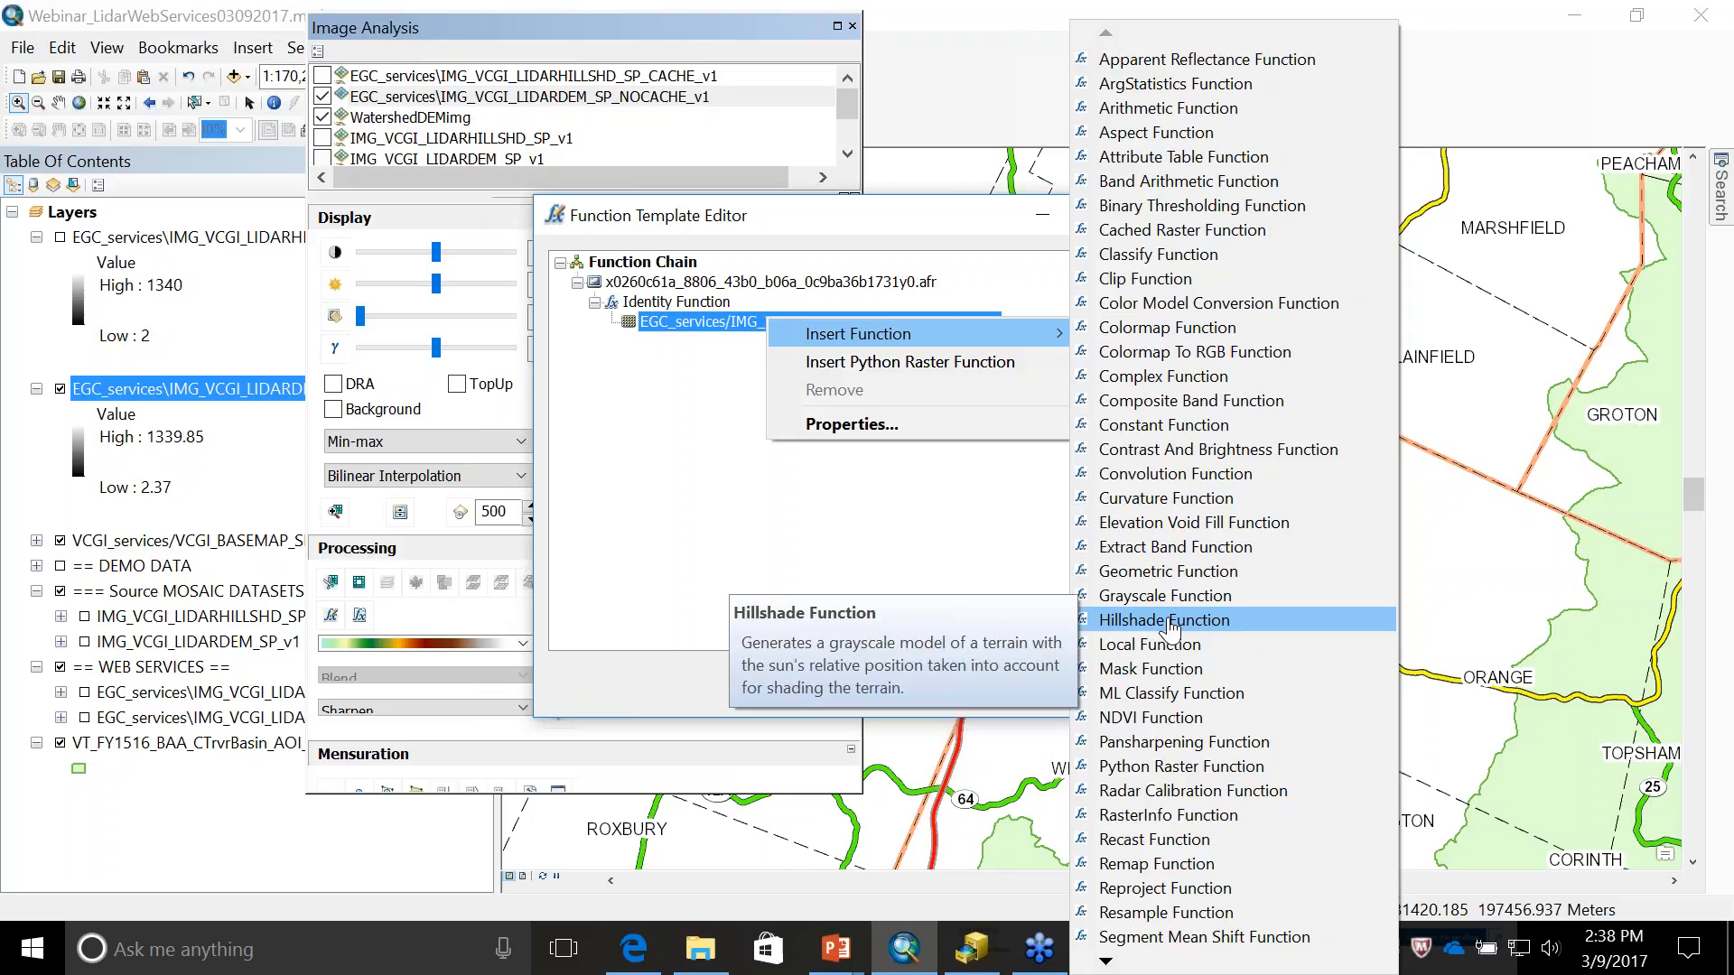
{"action": "left_click", "coordinate": [1165, 621]}
{"action": "left_click", "coordinate": [1029, 734]}
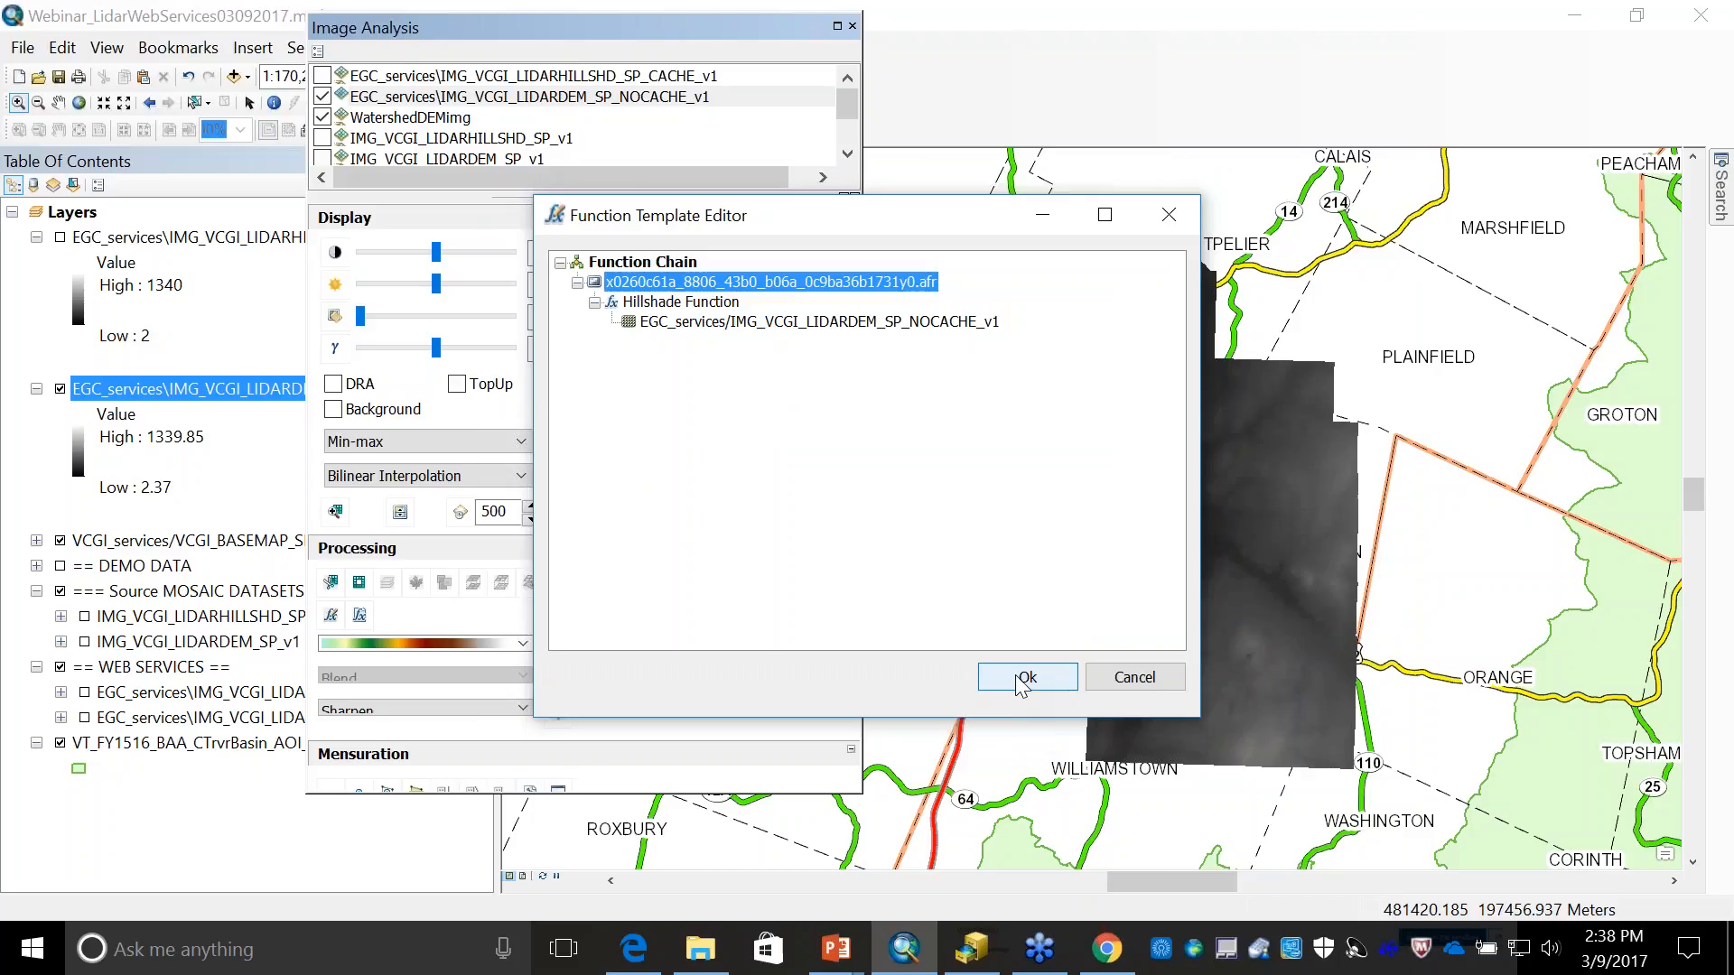
{"action": "left_click", "coordinate": [1017, 674]}
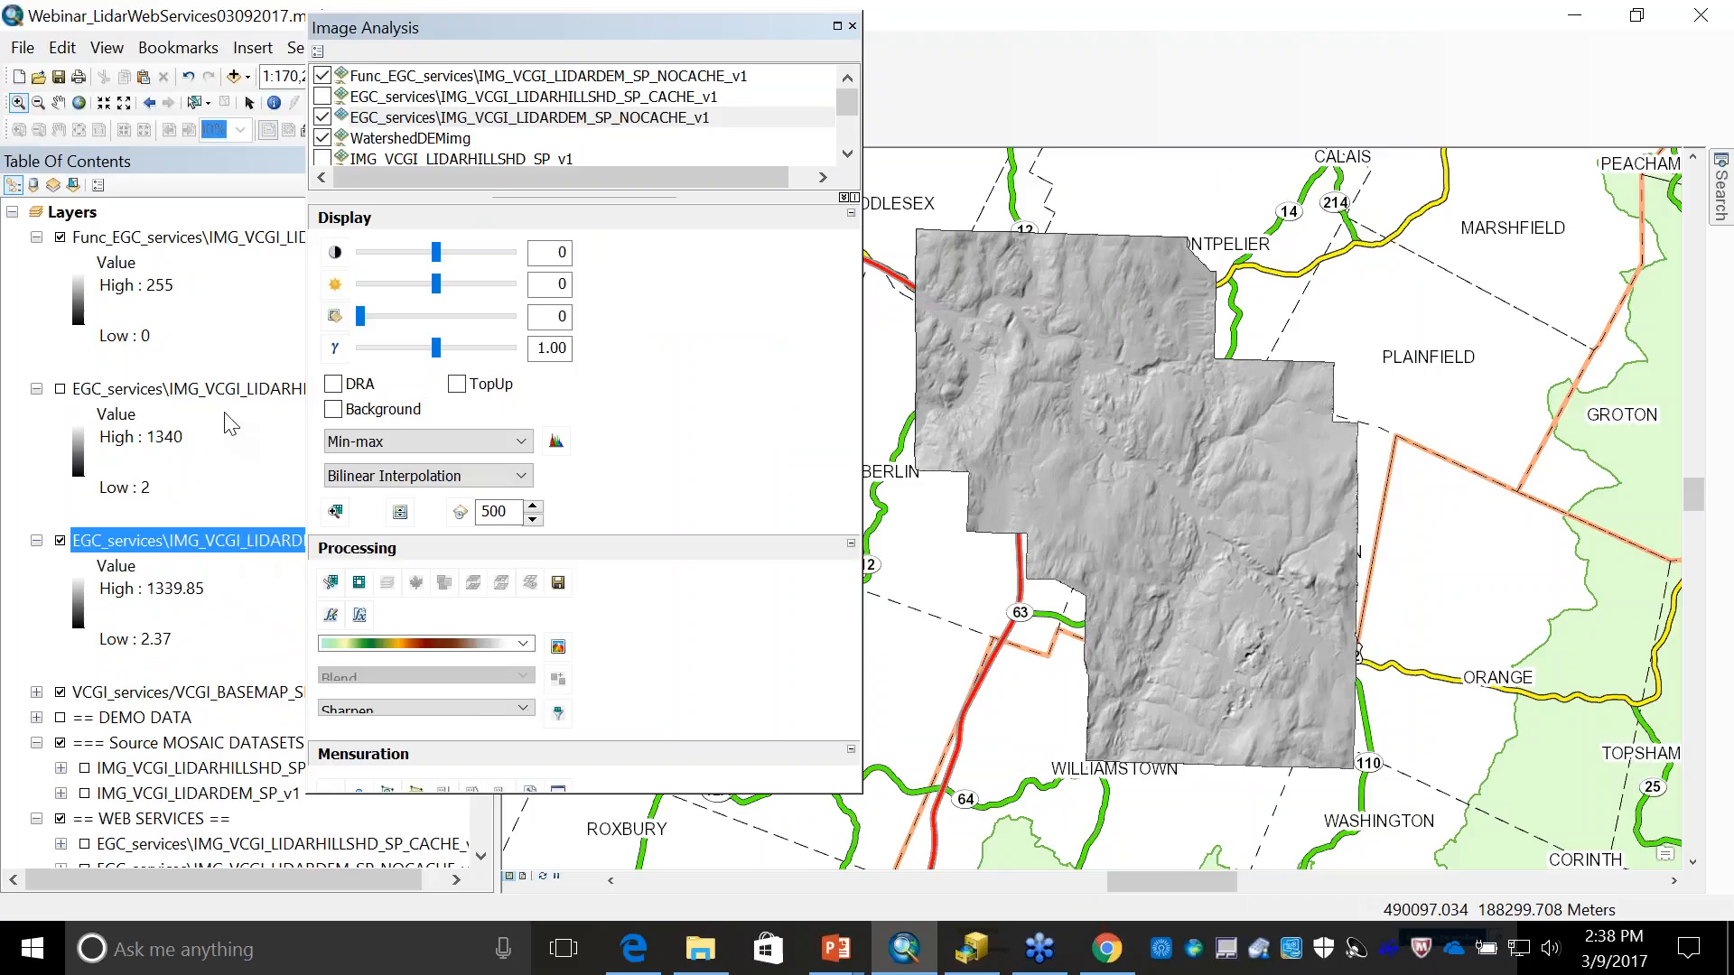
- Apply an Aspect Function to the EGC_services\IMG_VCGI_LIDARDEM_SP_NOCACHE_v1 service as another new layer
{"action": "right_click", "coordinate": [245, 538]}
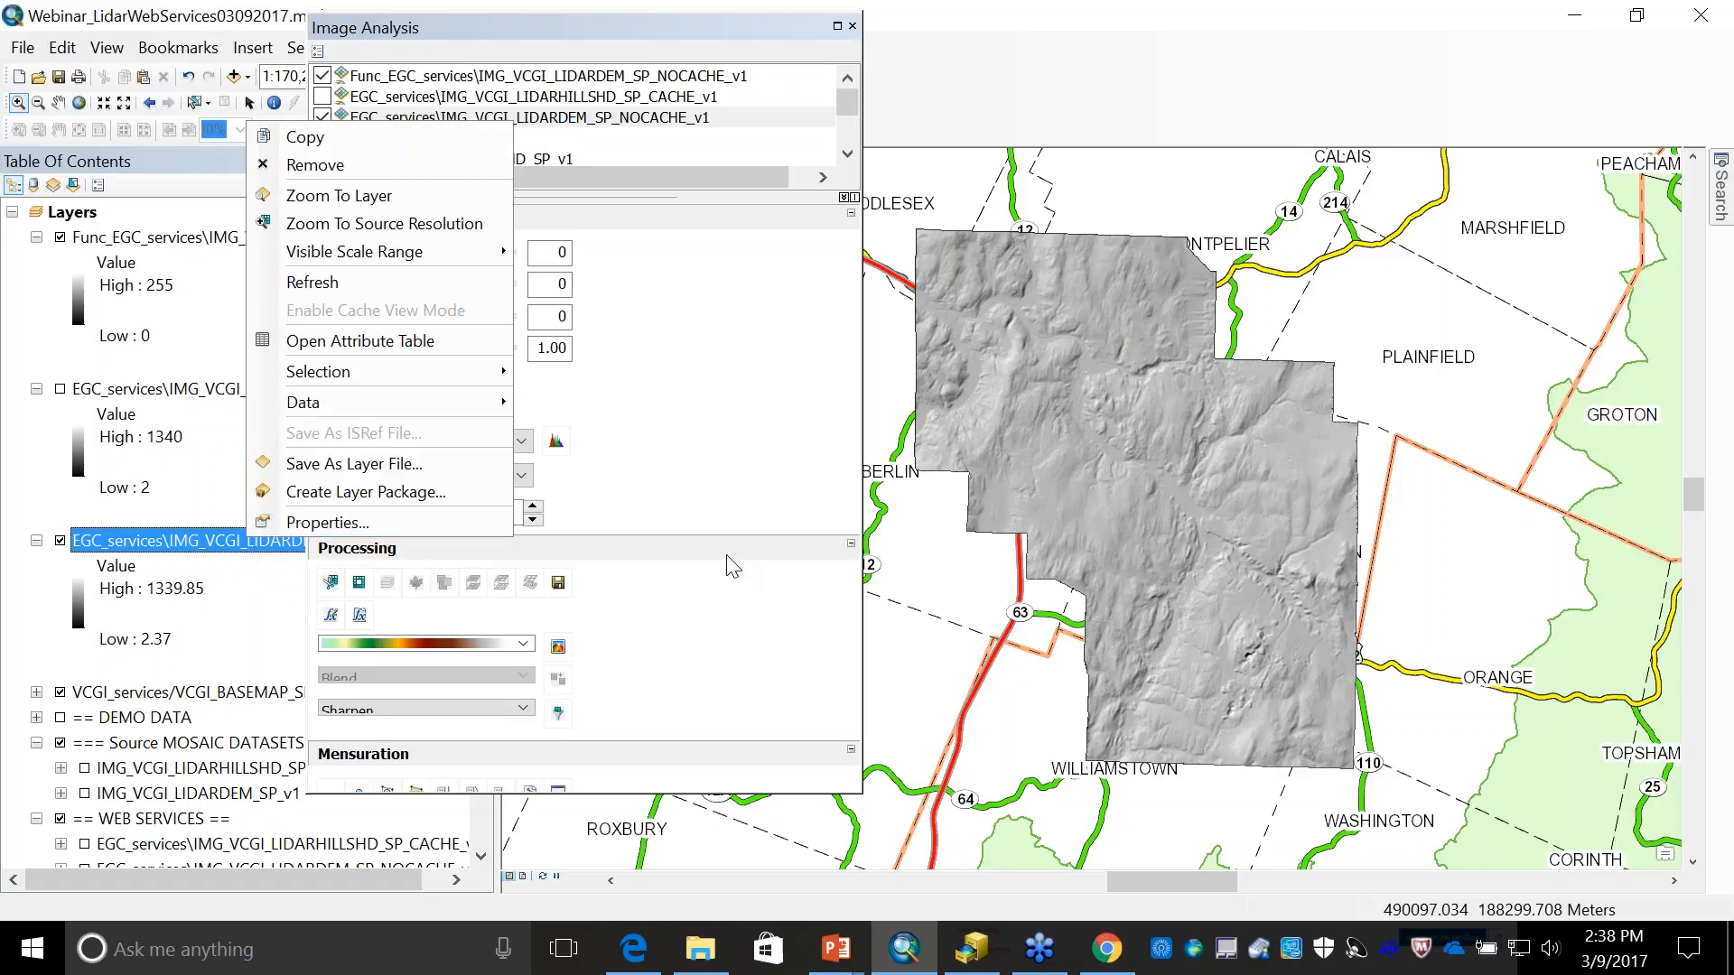
{"action": "left_click", "coordinate": [571, 574]}
{"action": "left_click", "coordinate": [332, 615]}
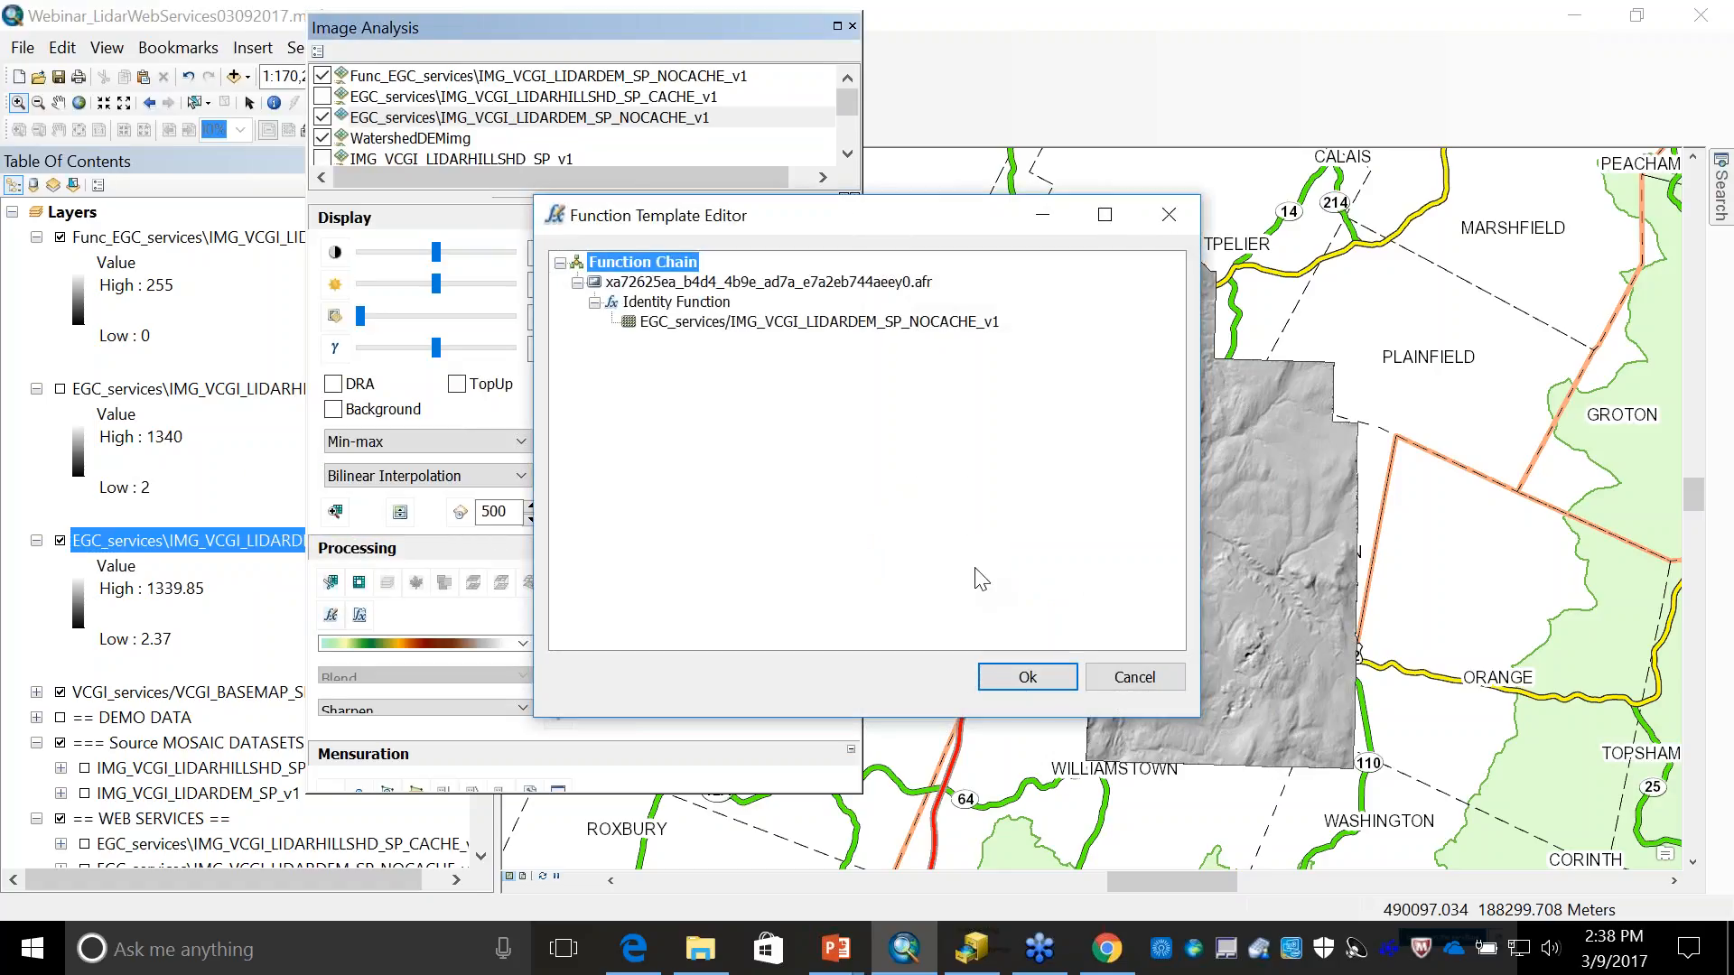
{"action": "right_click", "coordinate": [789, 324]}
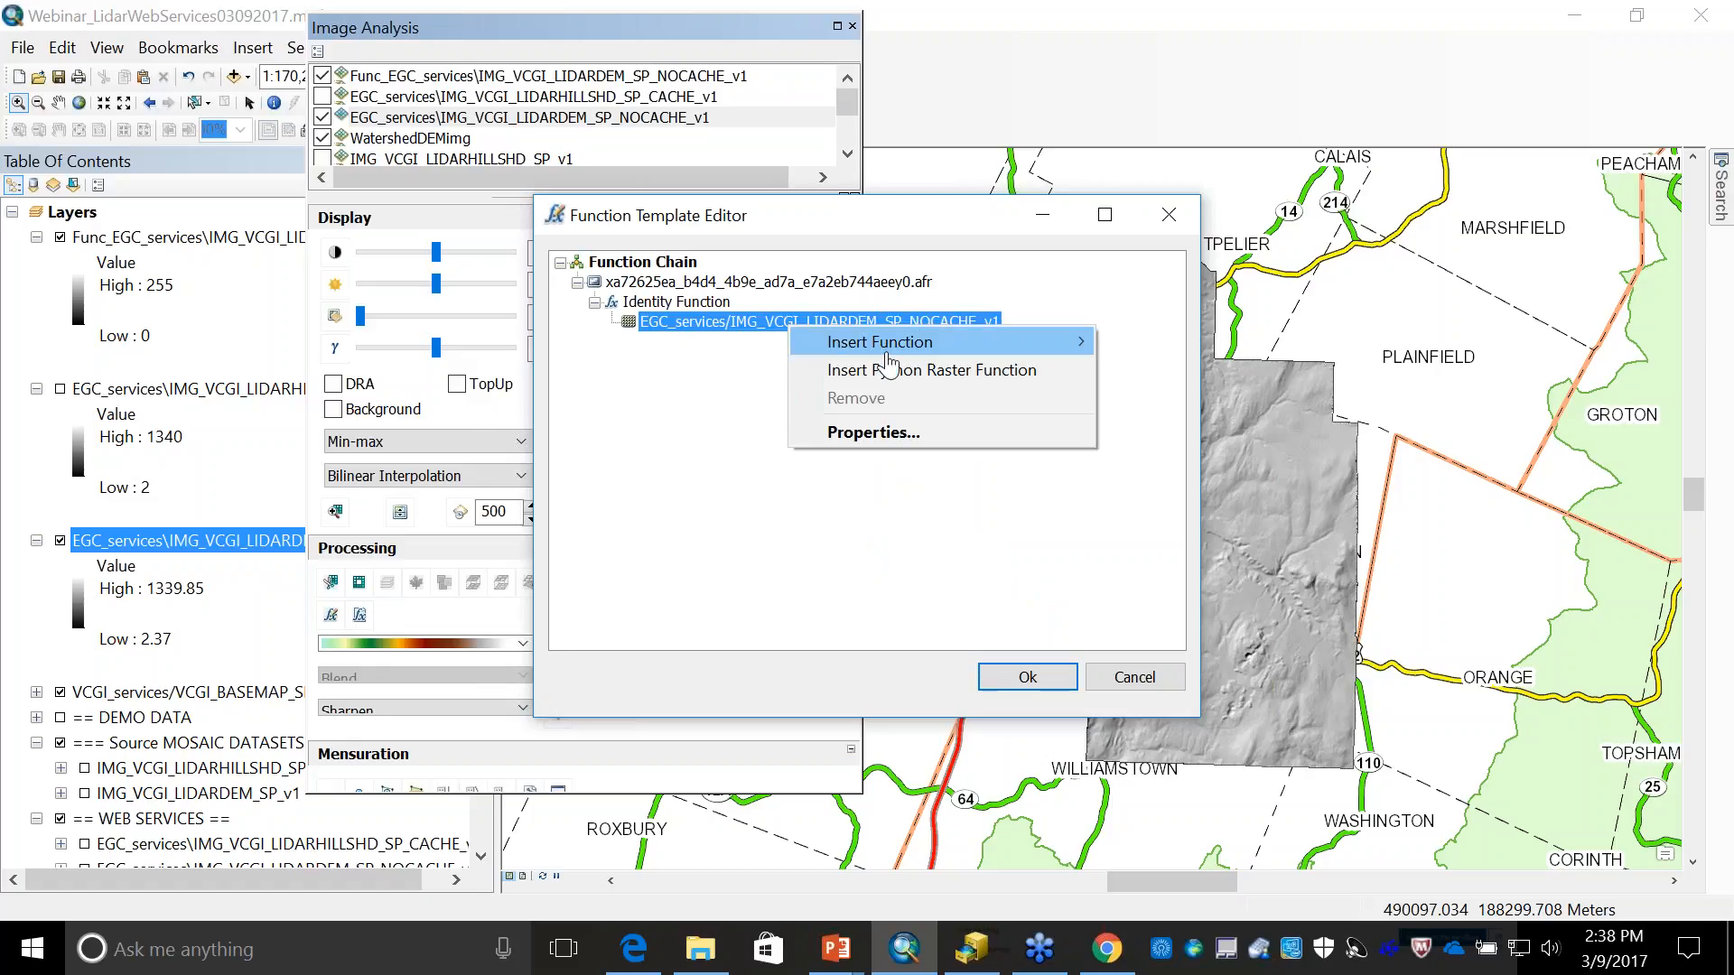
{"action": "mouse_move", "coordinate": [887, 347]}
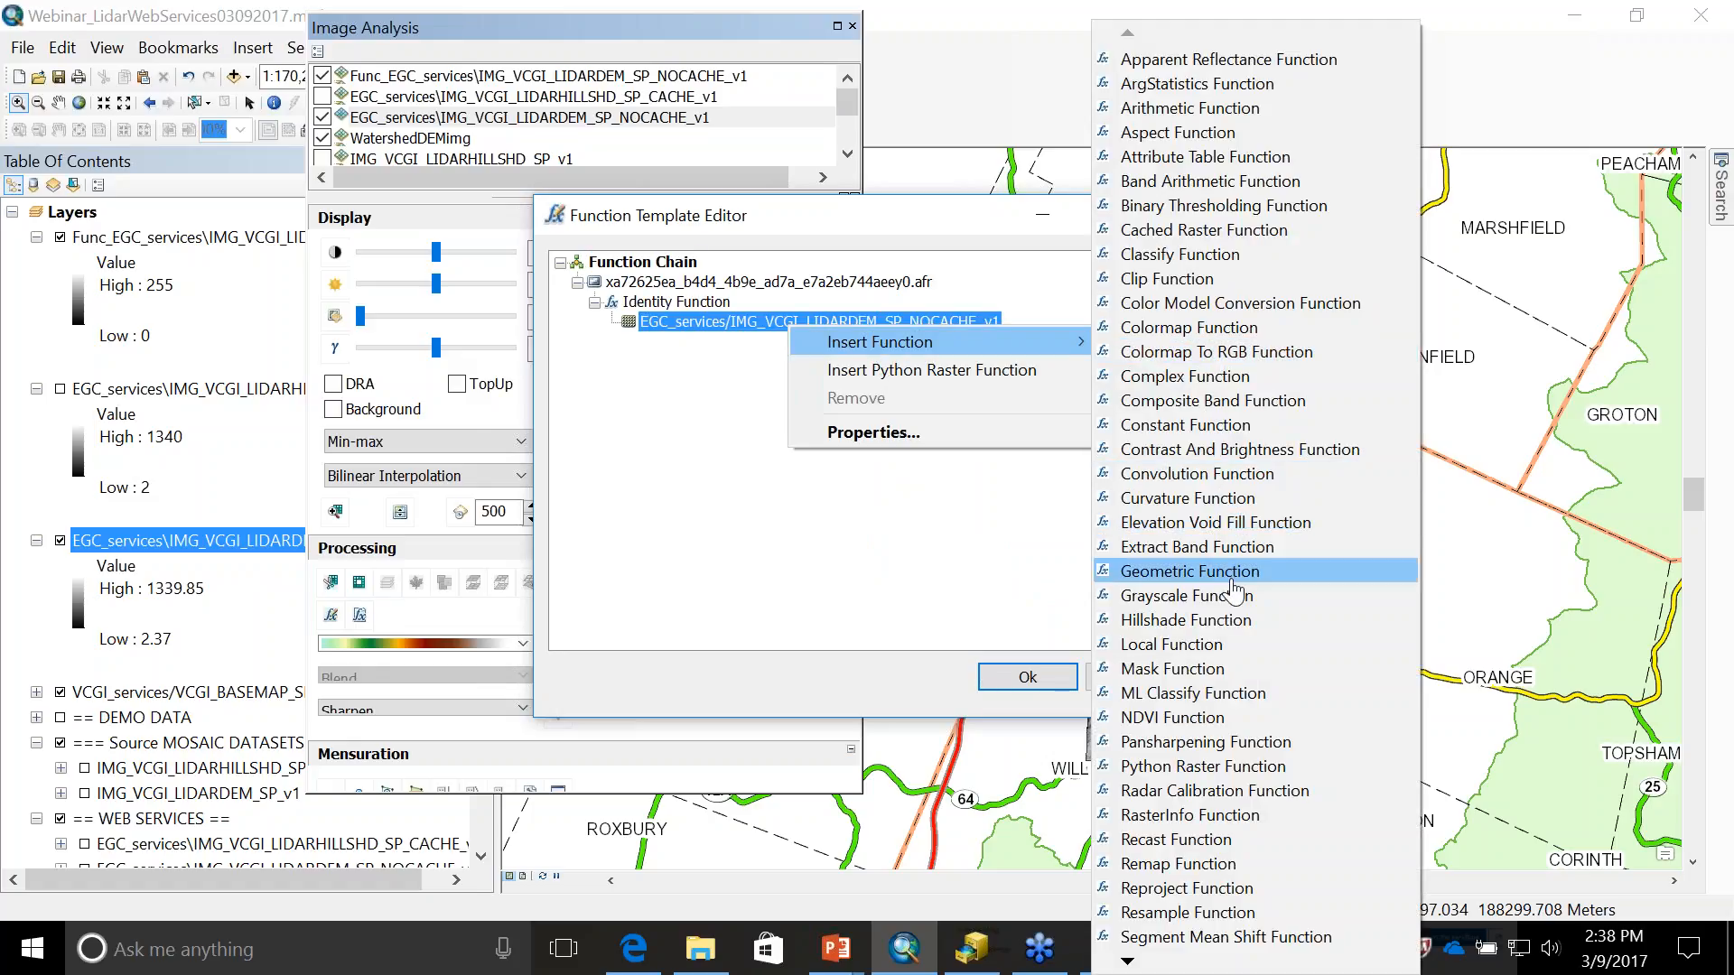
{"action": "left_click", "coordinate": [1169, 134]}
{"action": "left_click", "coordinate": [1036, 672]}
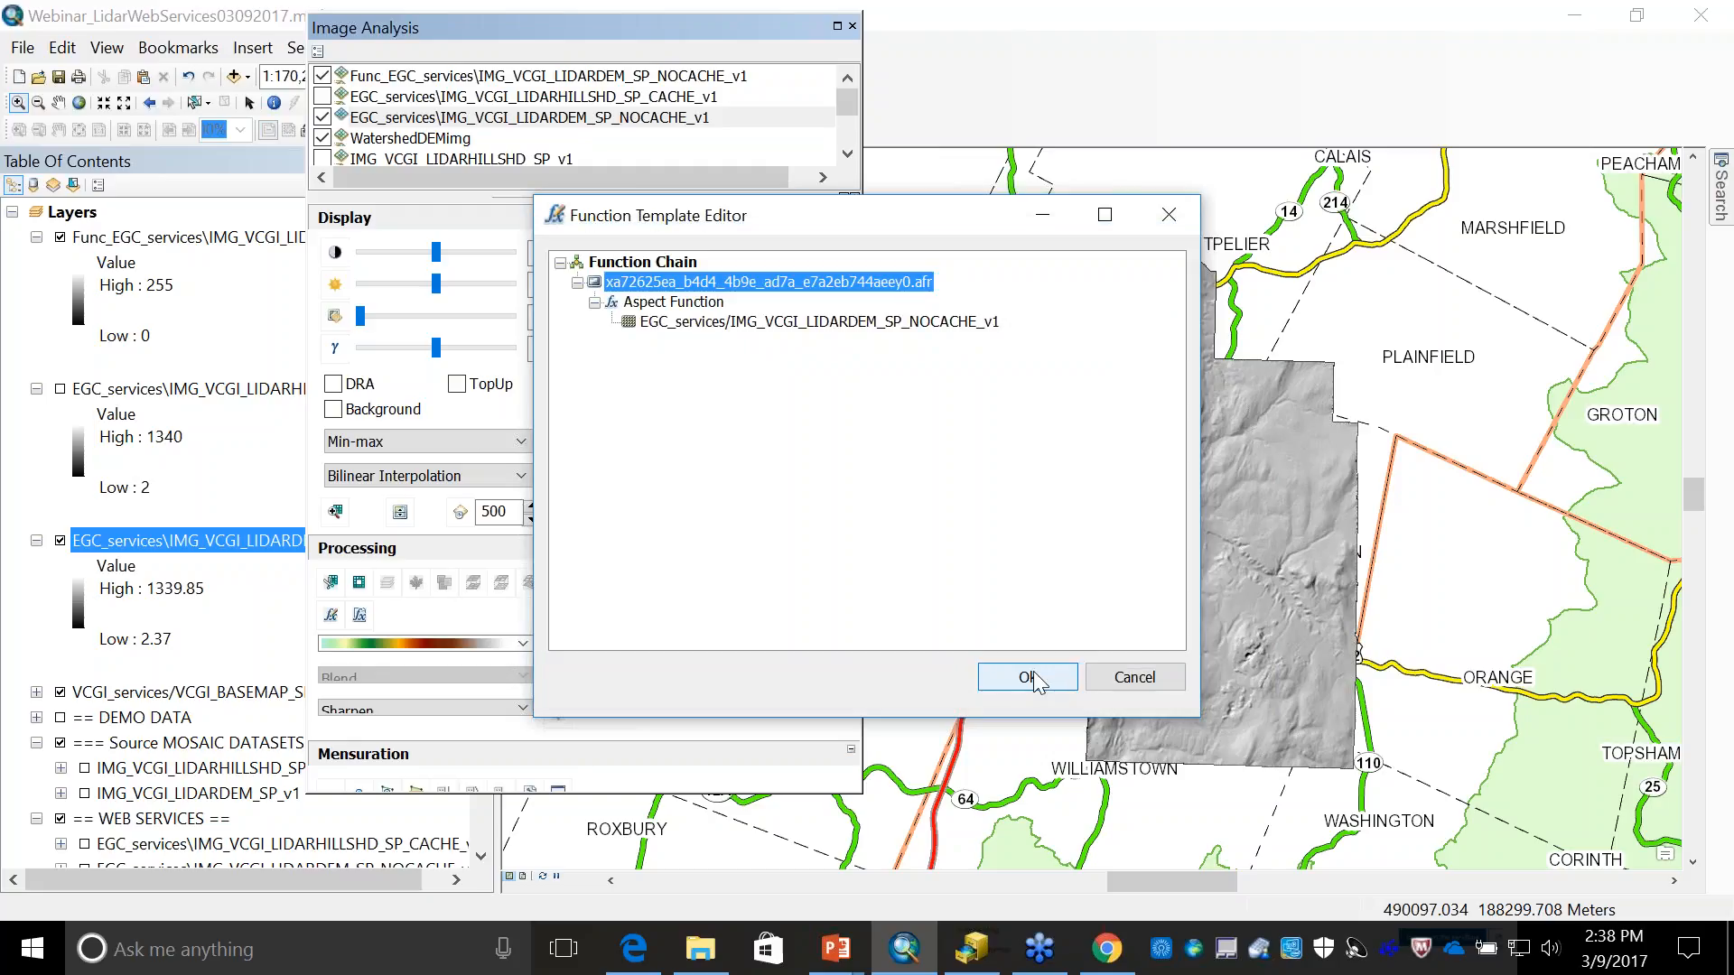
{"action": "left_click", "coordinate": [1036, 679]}
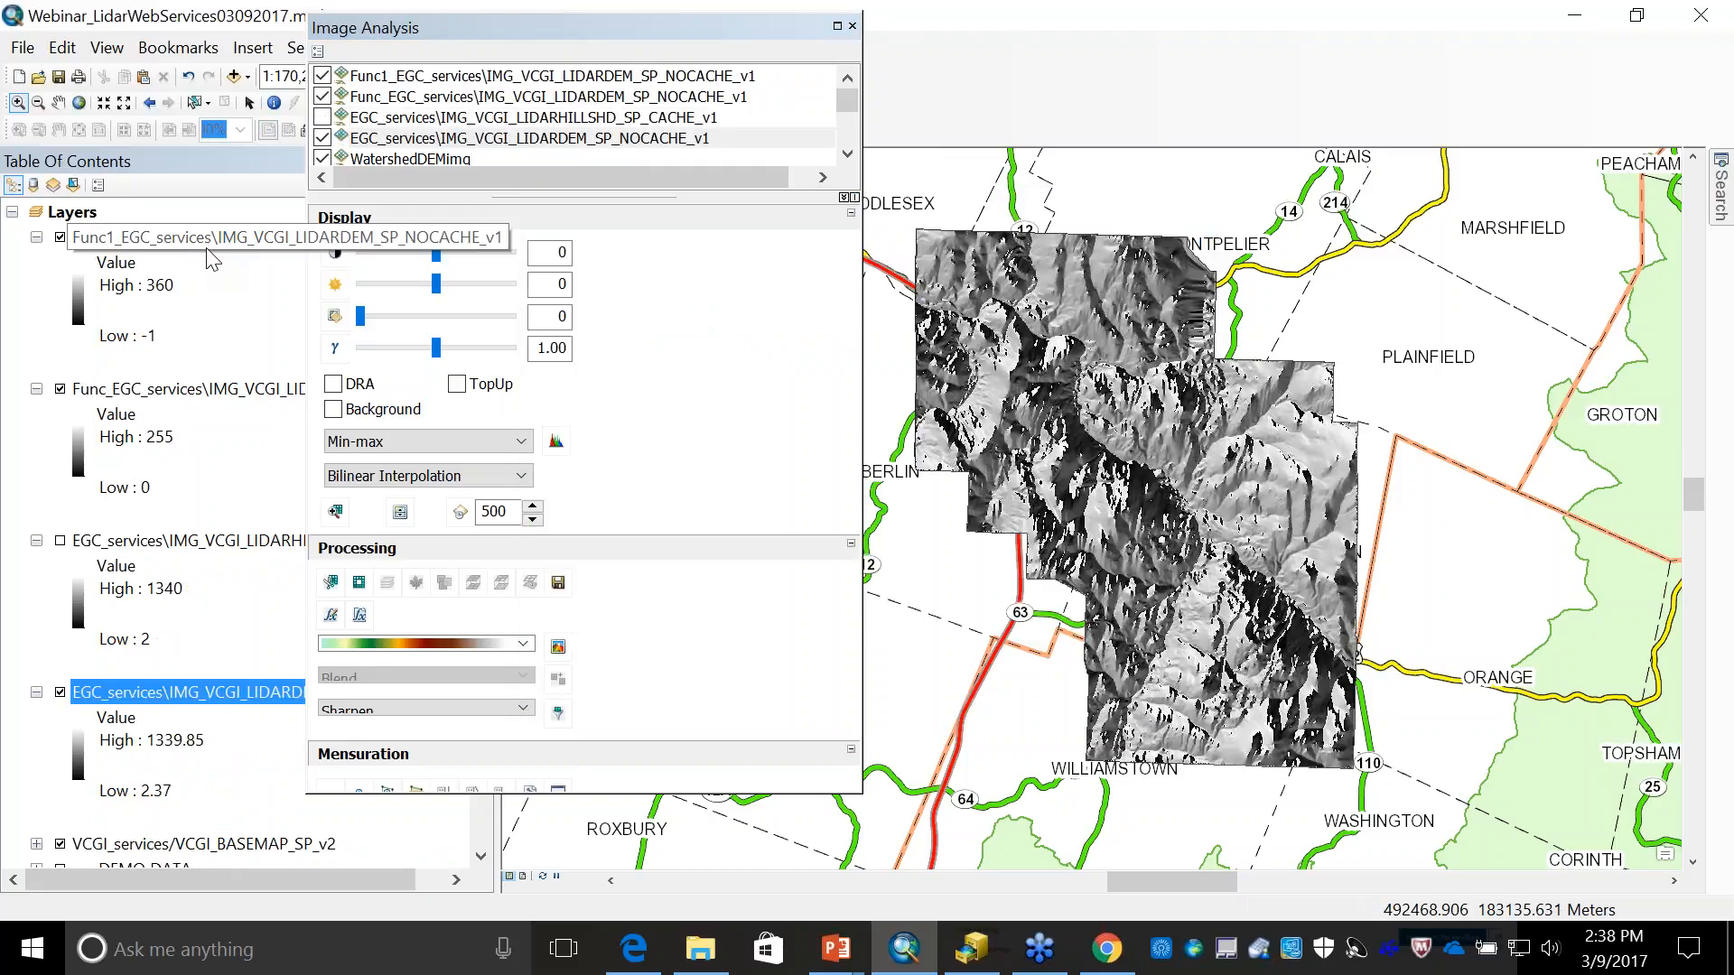
- Change the stretched symbology of the aspect layer to the color ramp running from red through yellow and green to blue
{"action": "double_click", "coordinate": [201, 239]}
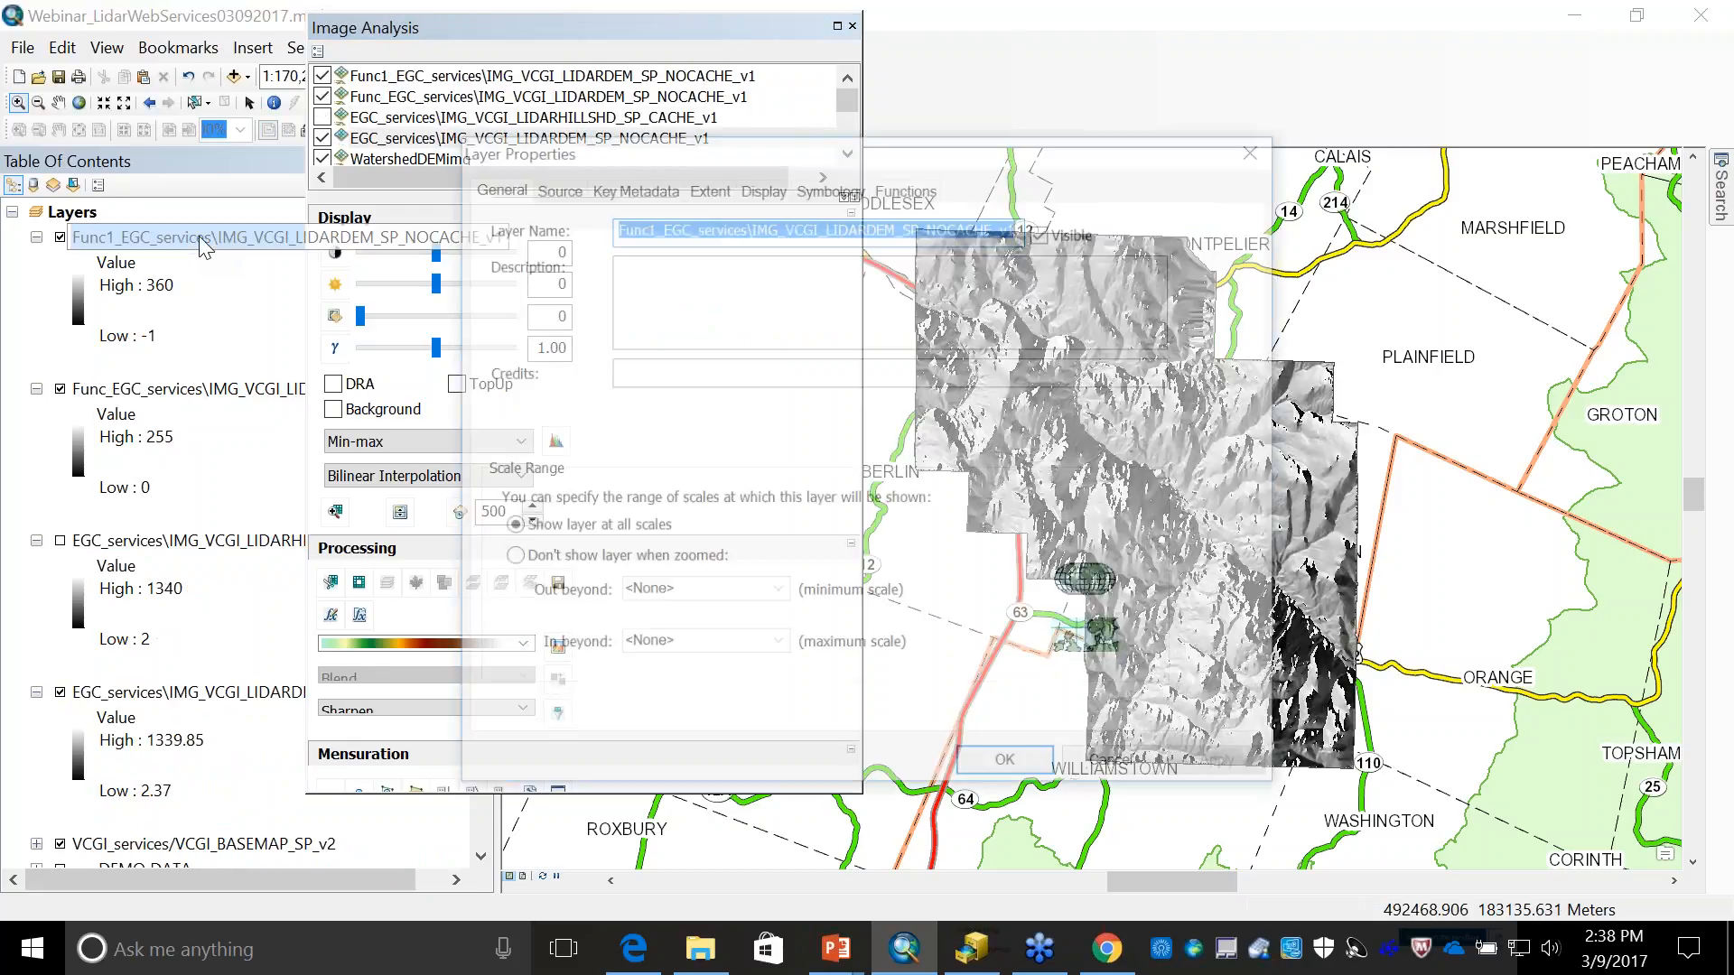
{"action": "left_click", "coordinate": [825, 195]}
{"action": "left_click", "coordinate": [999, 441]}
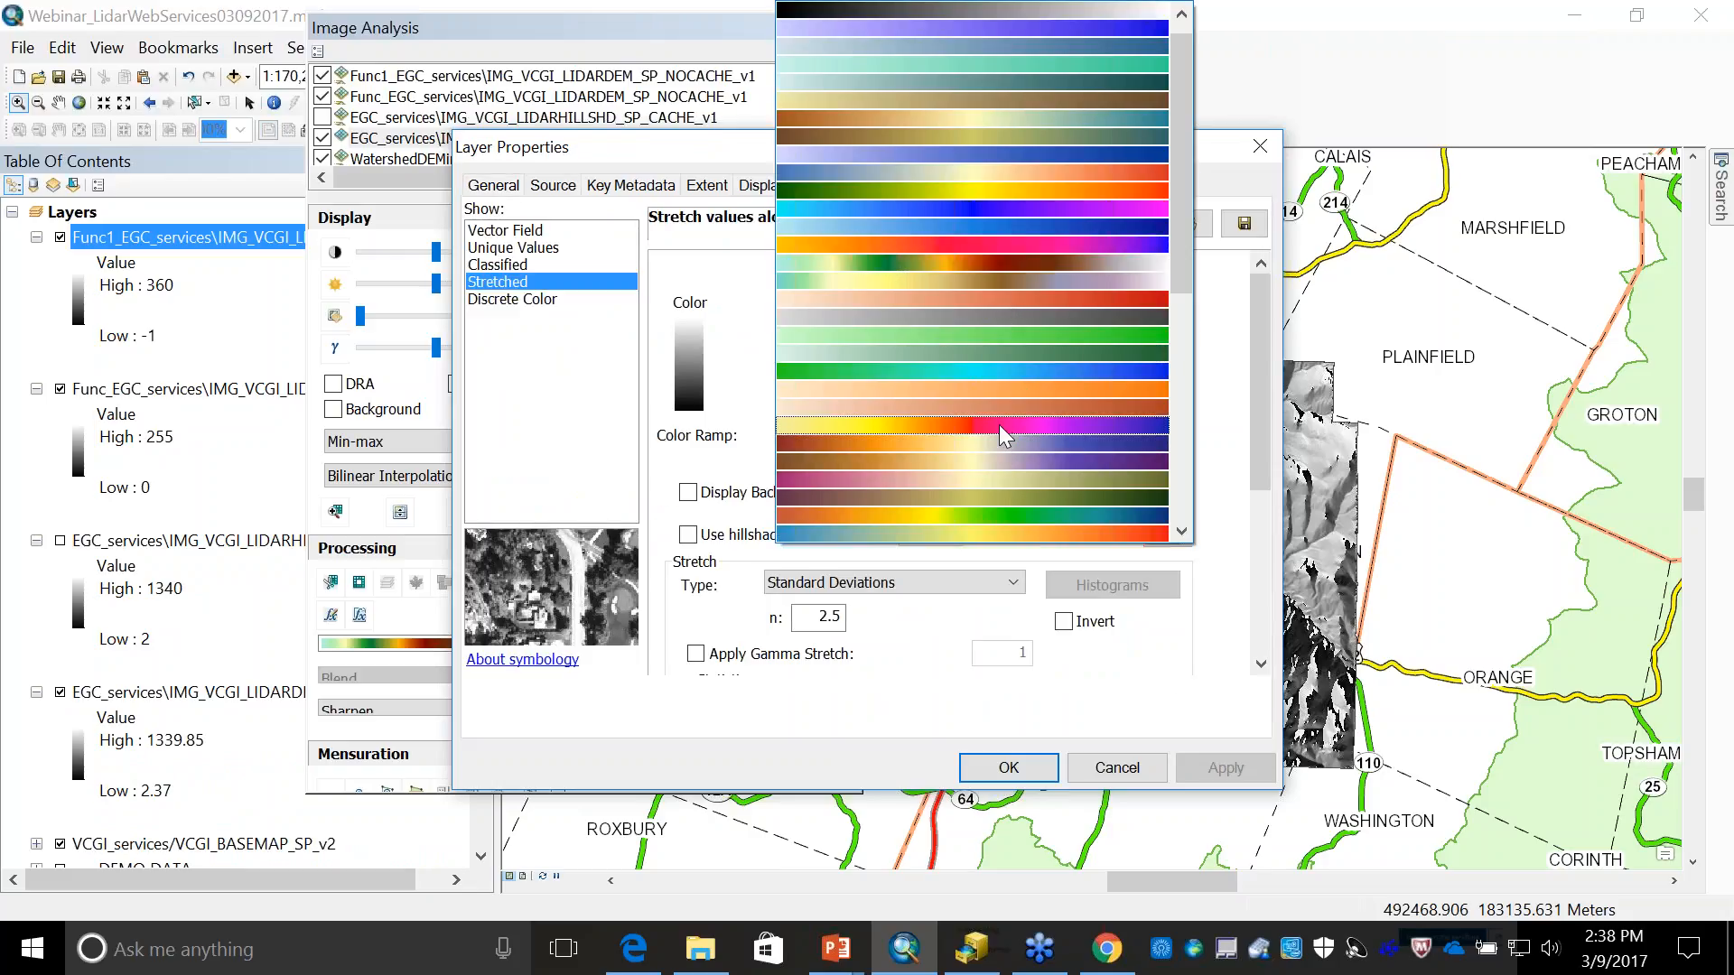
{"action": "left_click", "coordinate": [984, 512]}
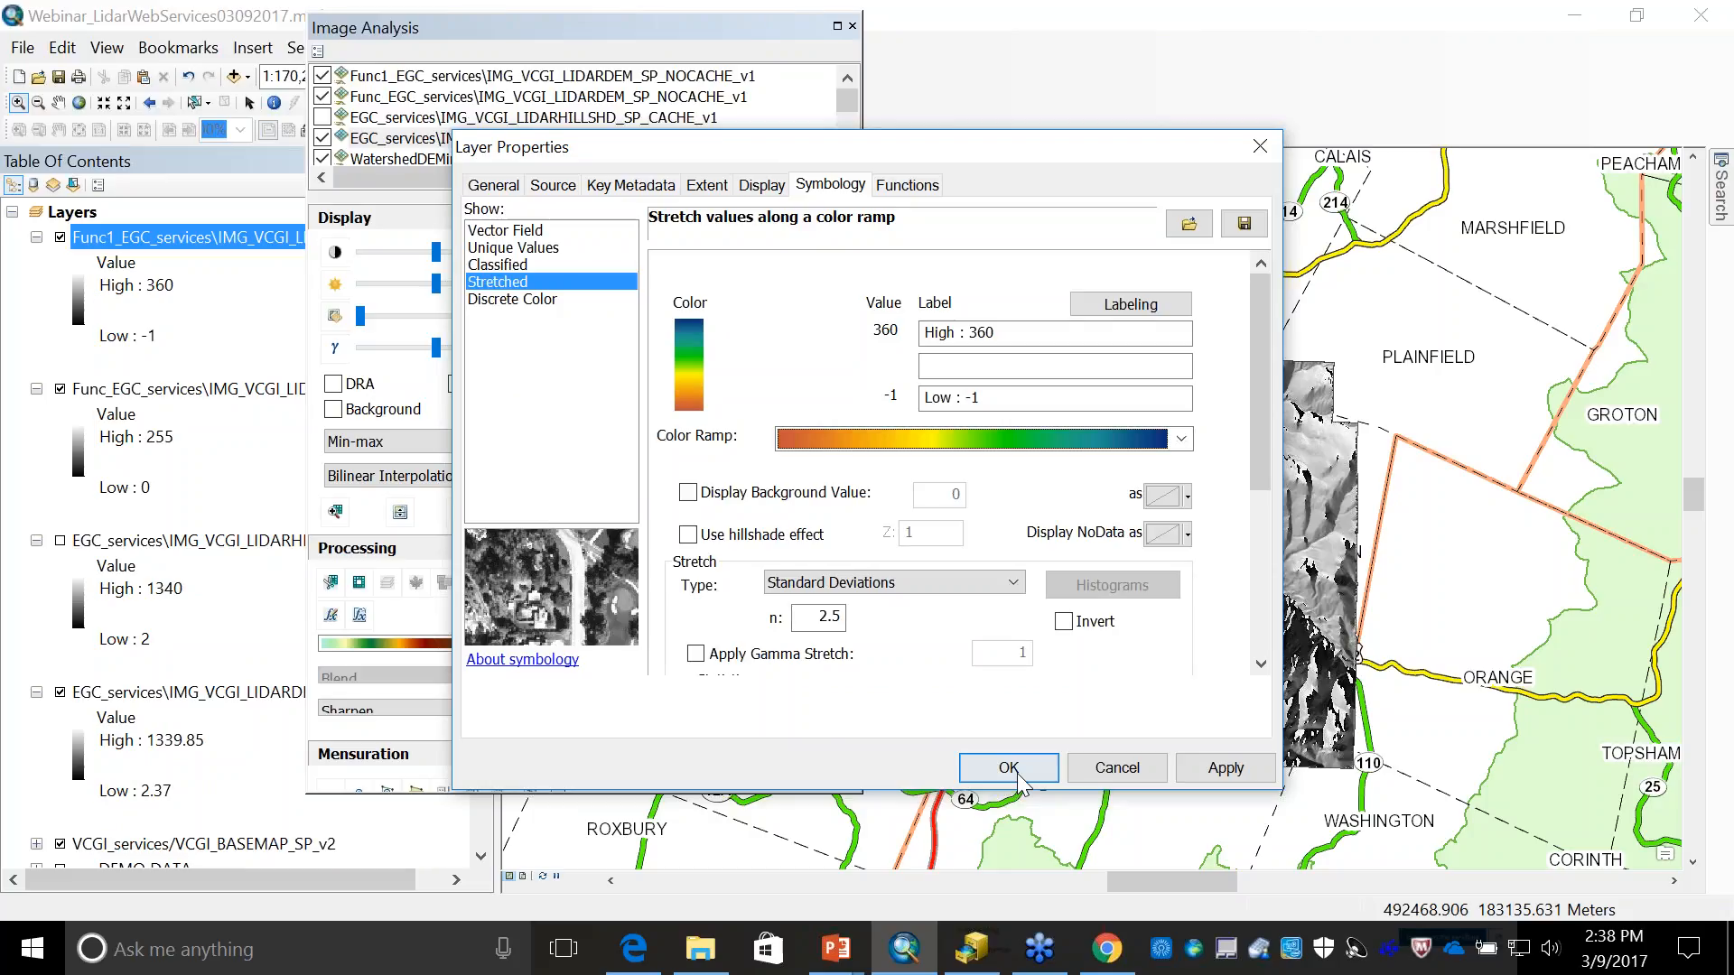
{"action": "left_click", "coordinate": [1009, 768]}
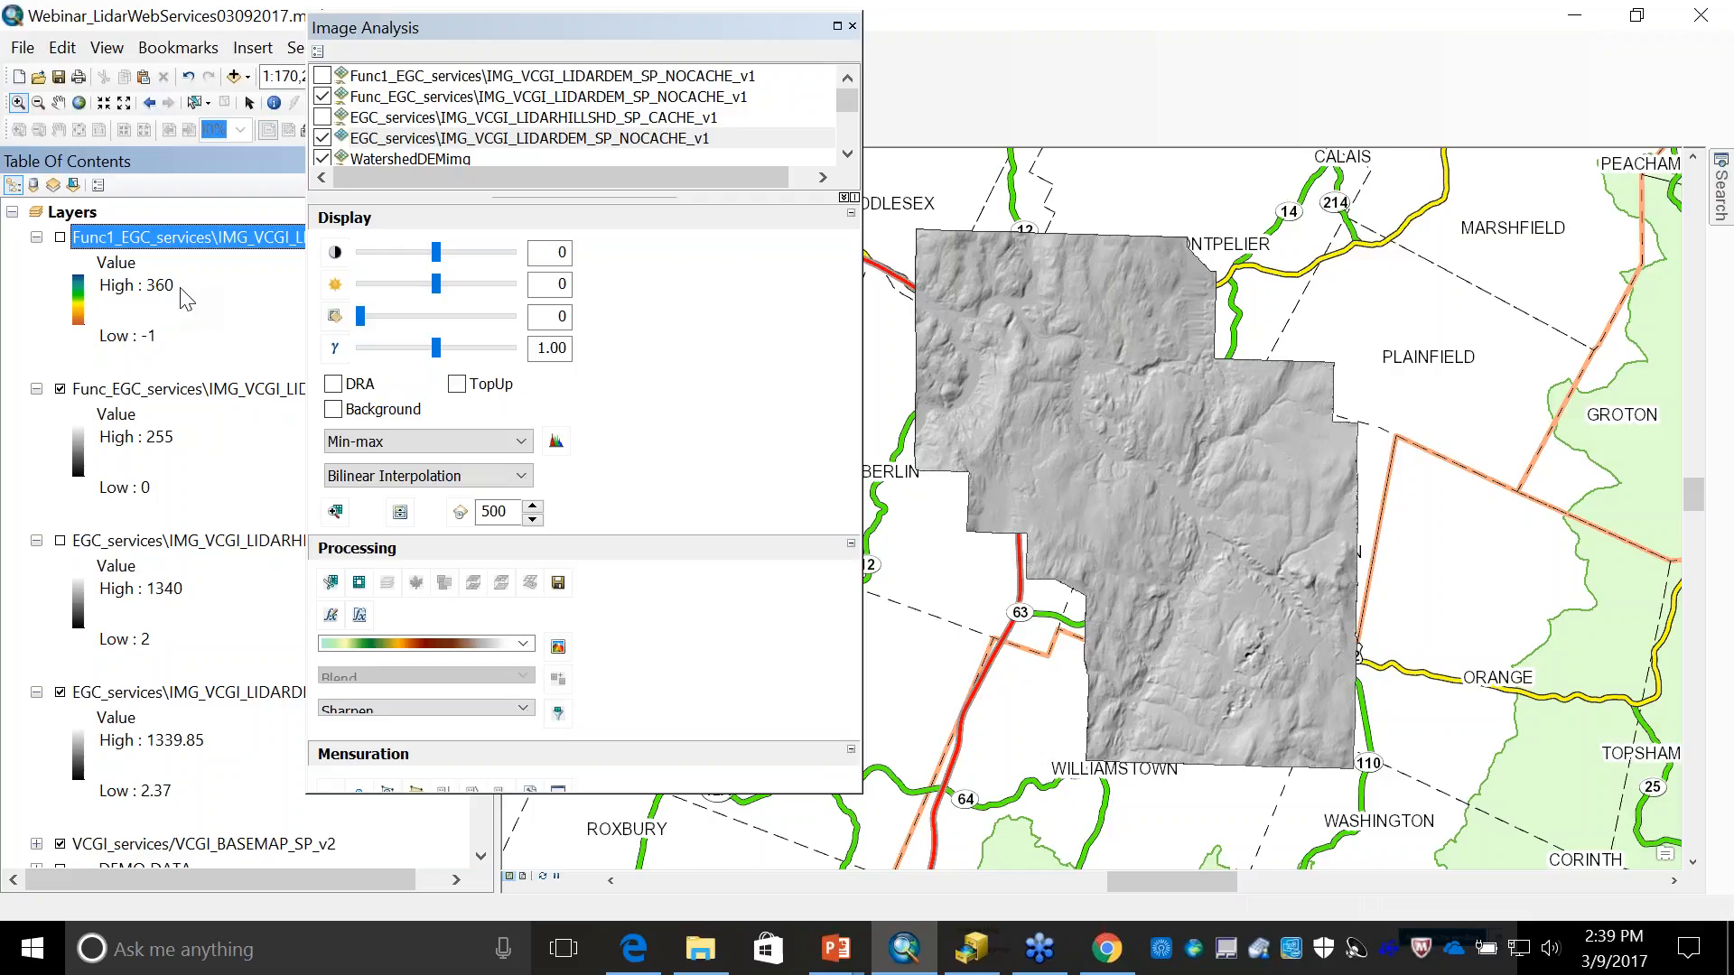
- Look at the function template editor for the DEM layer without applying anything, and close the Image Analysis window
{"action": "left_click", "coordinate": [359, 617]}
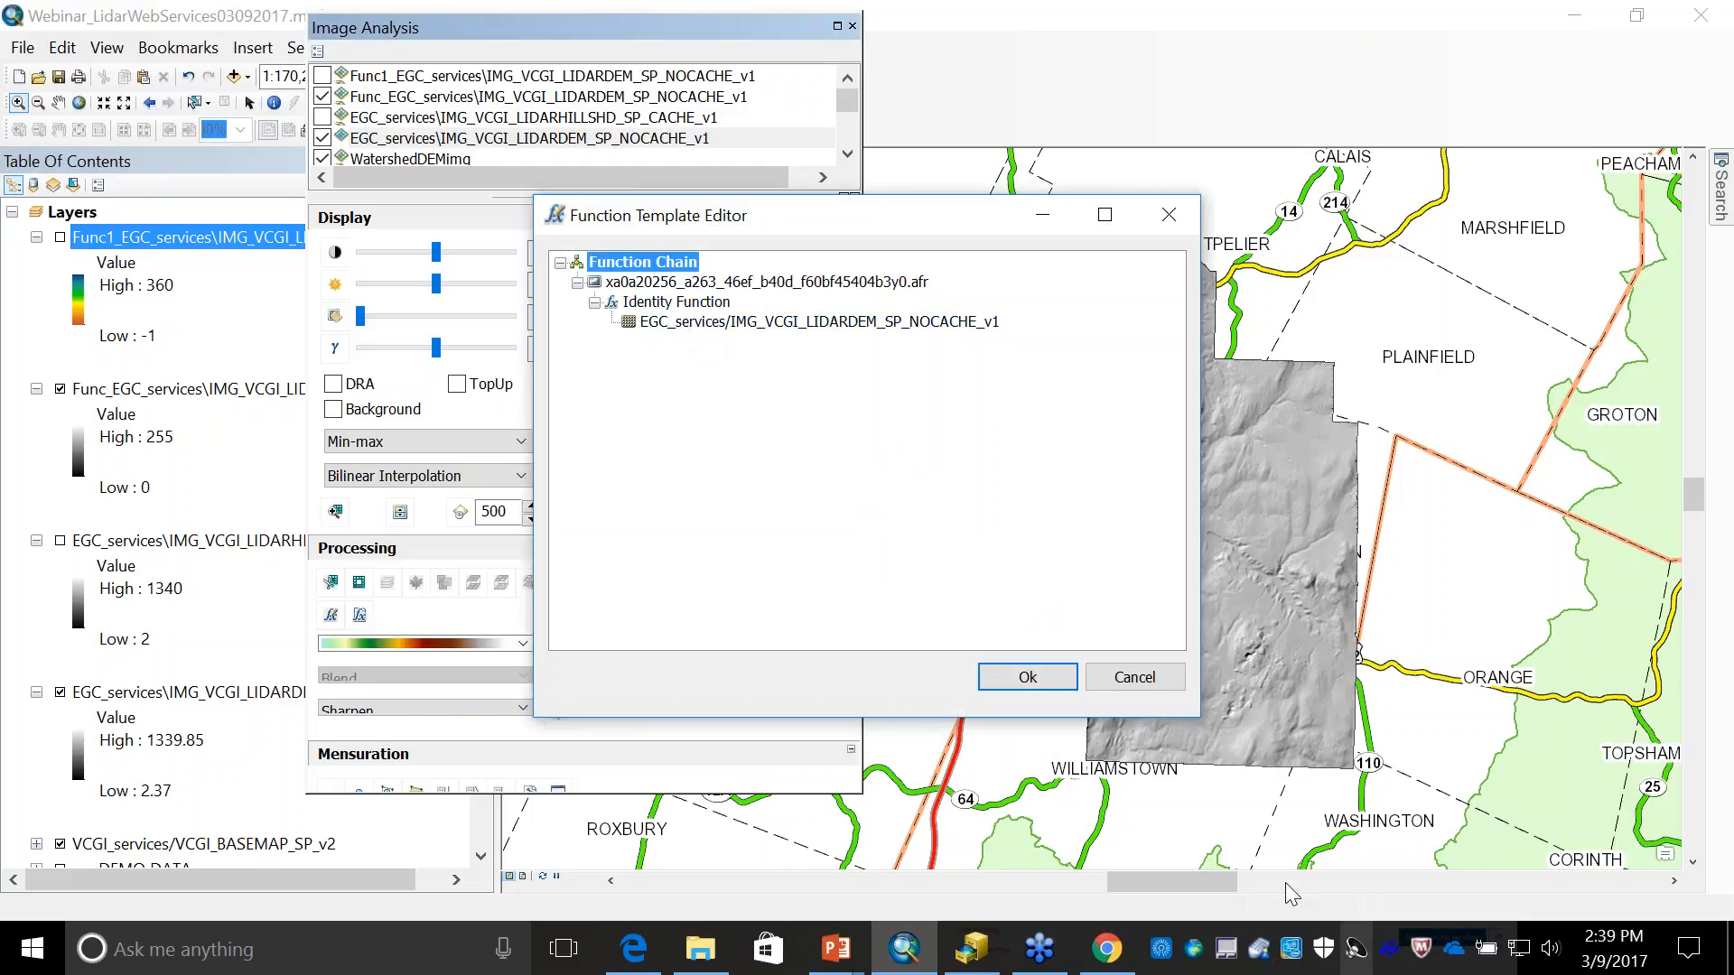
{"action": "left_click", "coordinate": [1122, 684]}
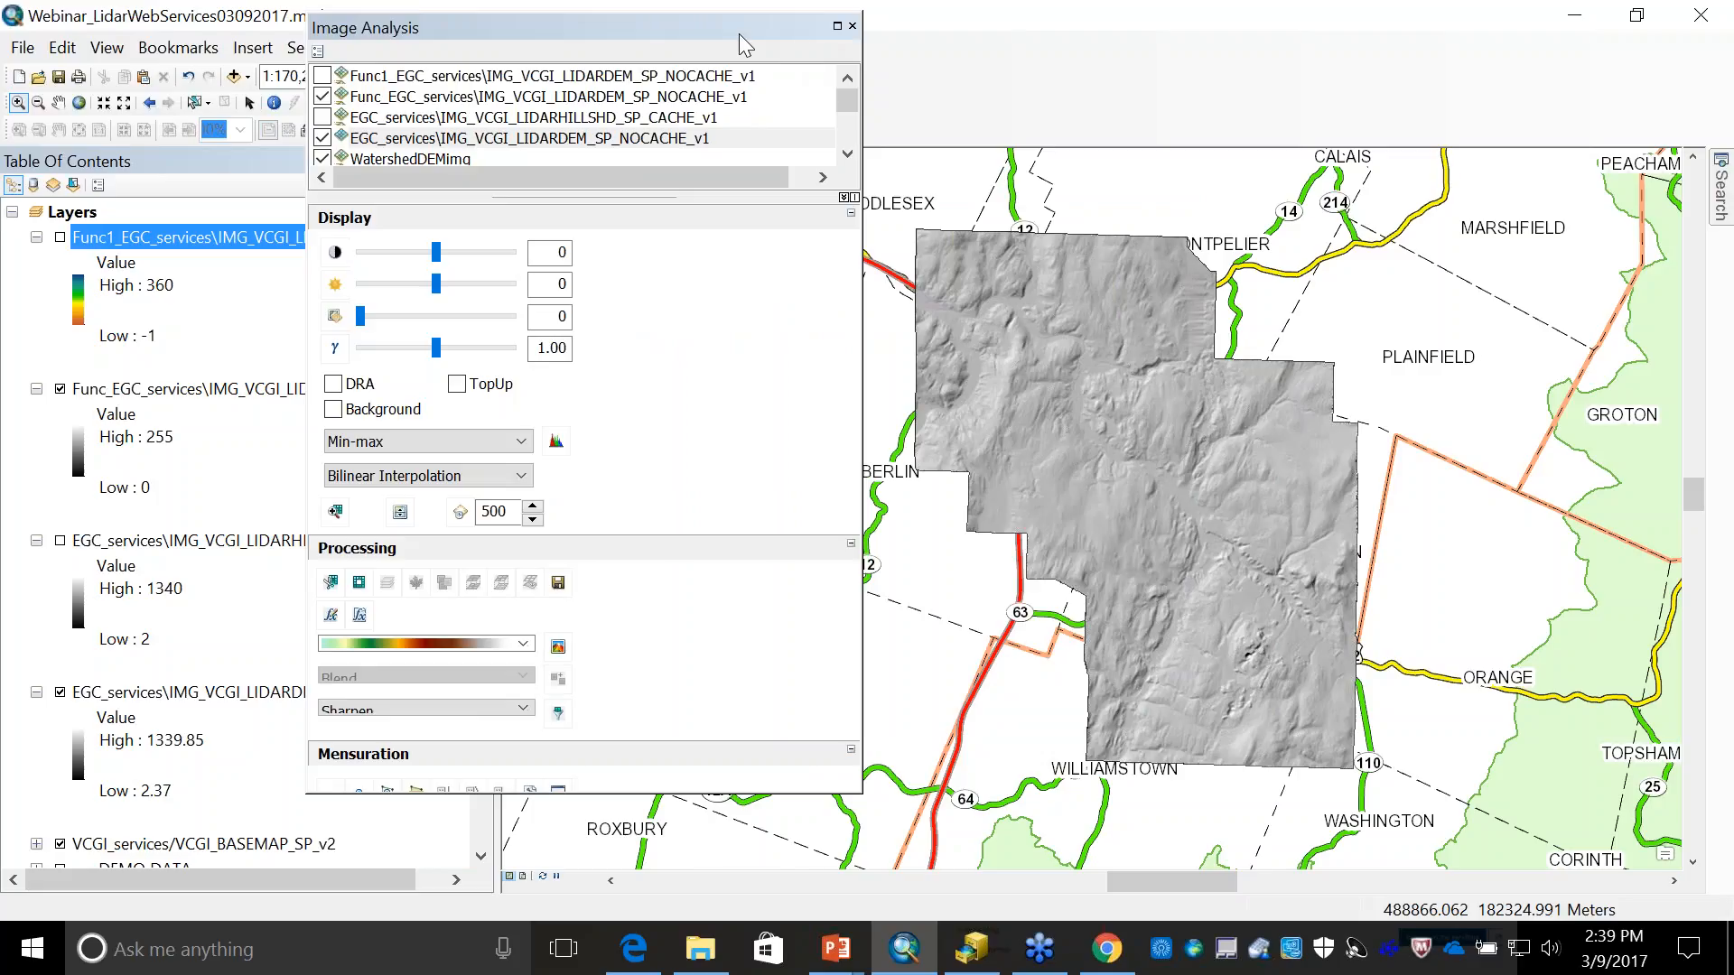
{"action": "left_click", "coordinate": [853, 26]}
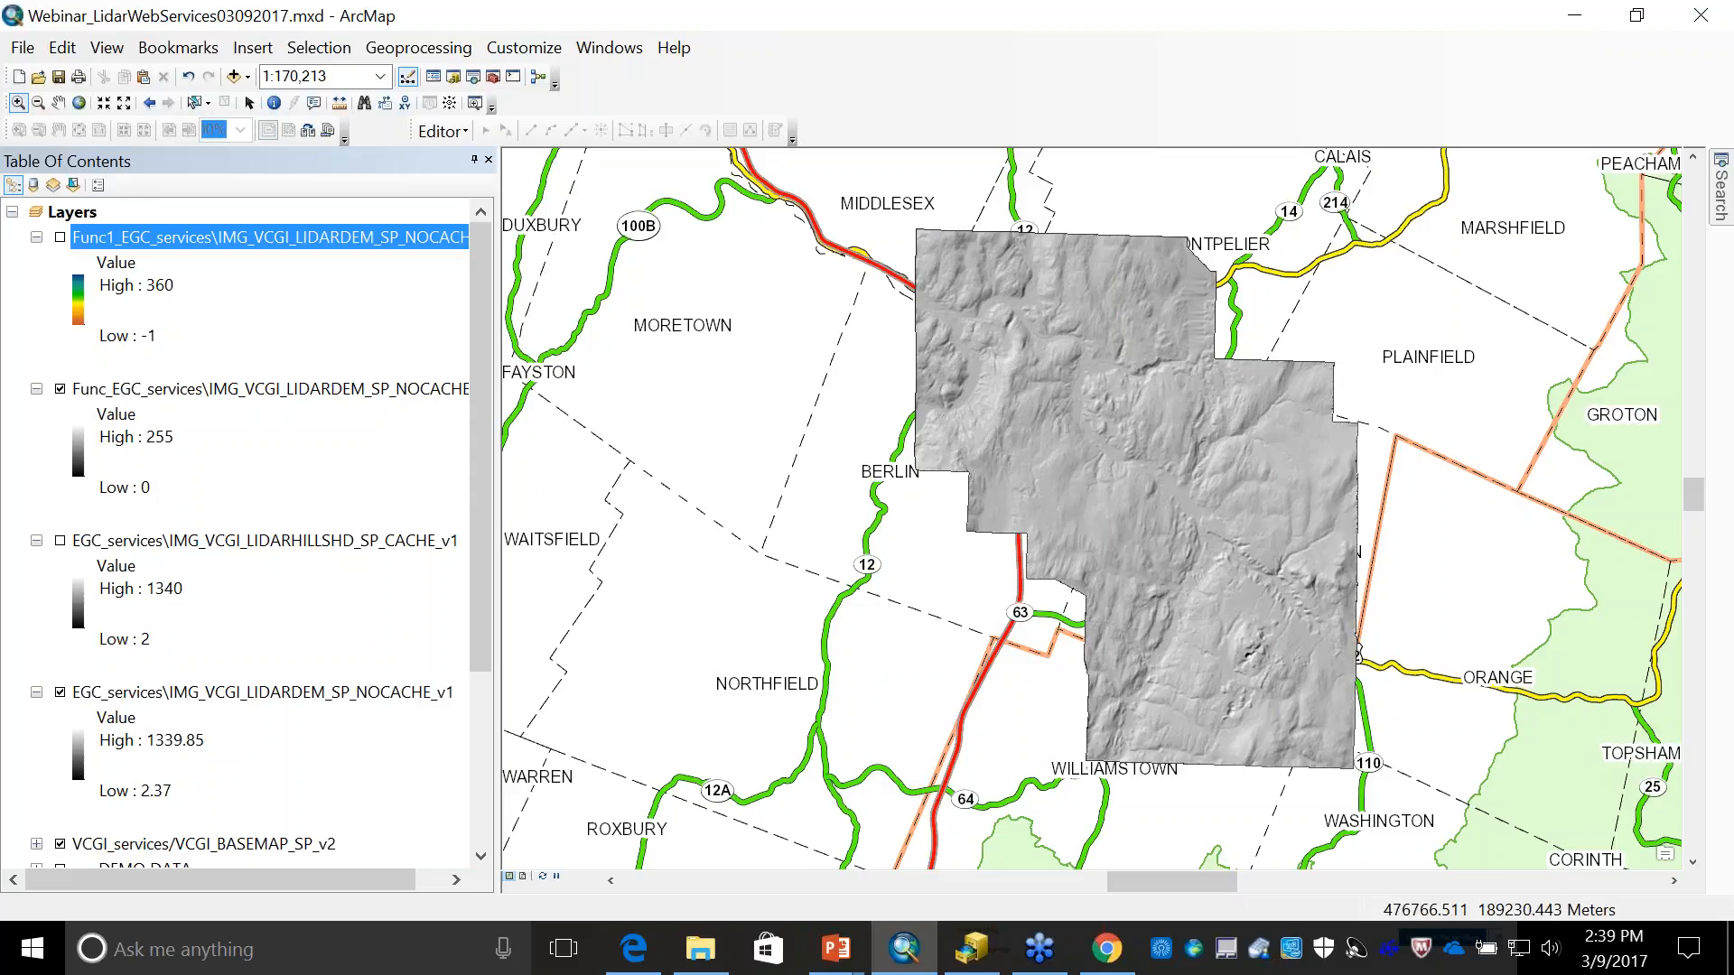
- Remove the hillshade function layer, the top-level cached hillshade service layer and the aspect function layer from the map
{"action": "right_click", "coordinate": [222, 396]}
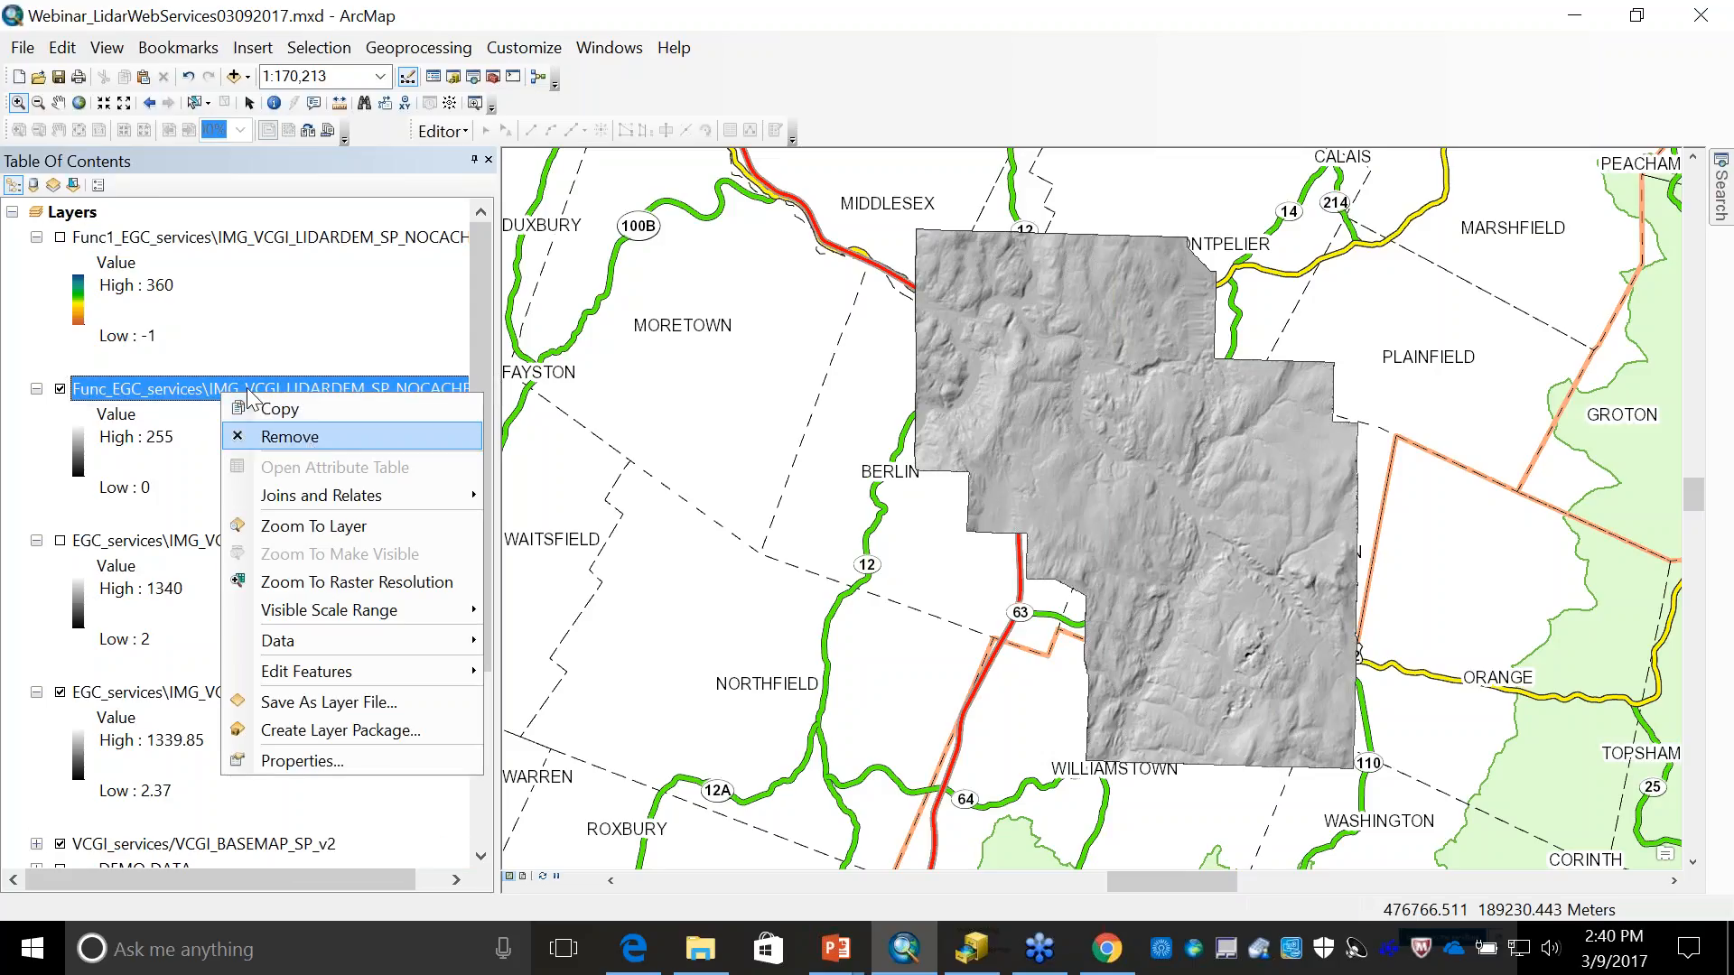
{"action": "left_click", "coordinate": [308, 439]}
{"action": "right_click", "coordinate": [236, 386]}
{"action": "left_click", "coordinate": [287, 432]}
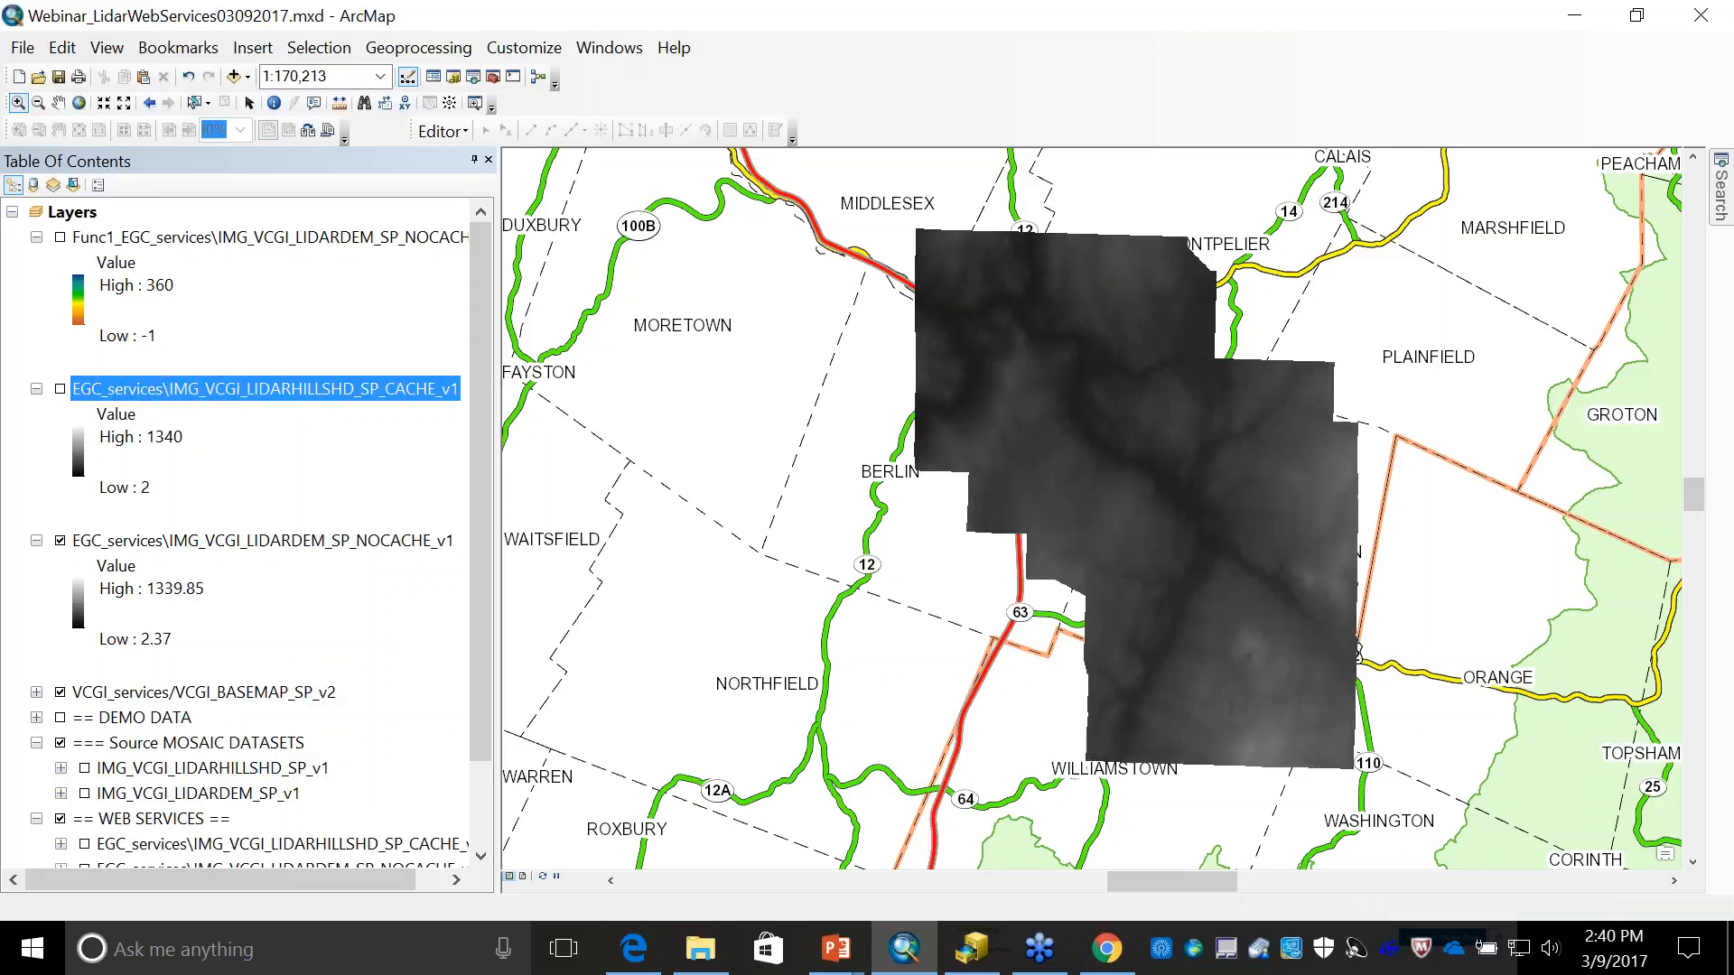
{"action": "right_click", "coordinate": [270, 241]}
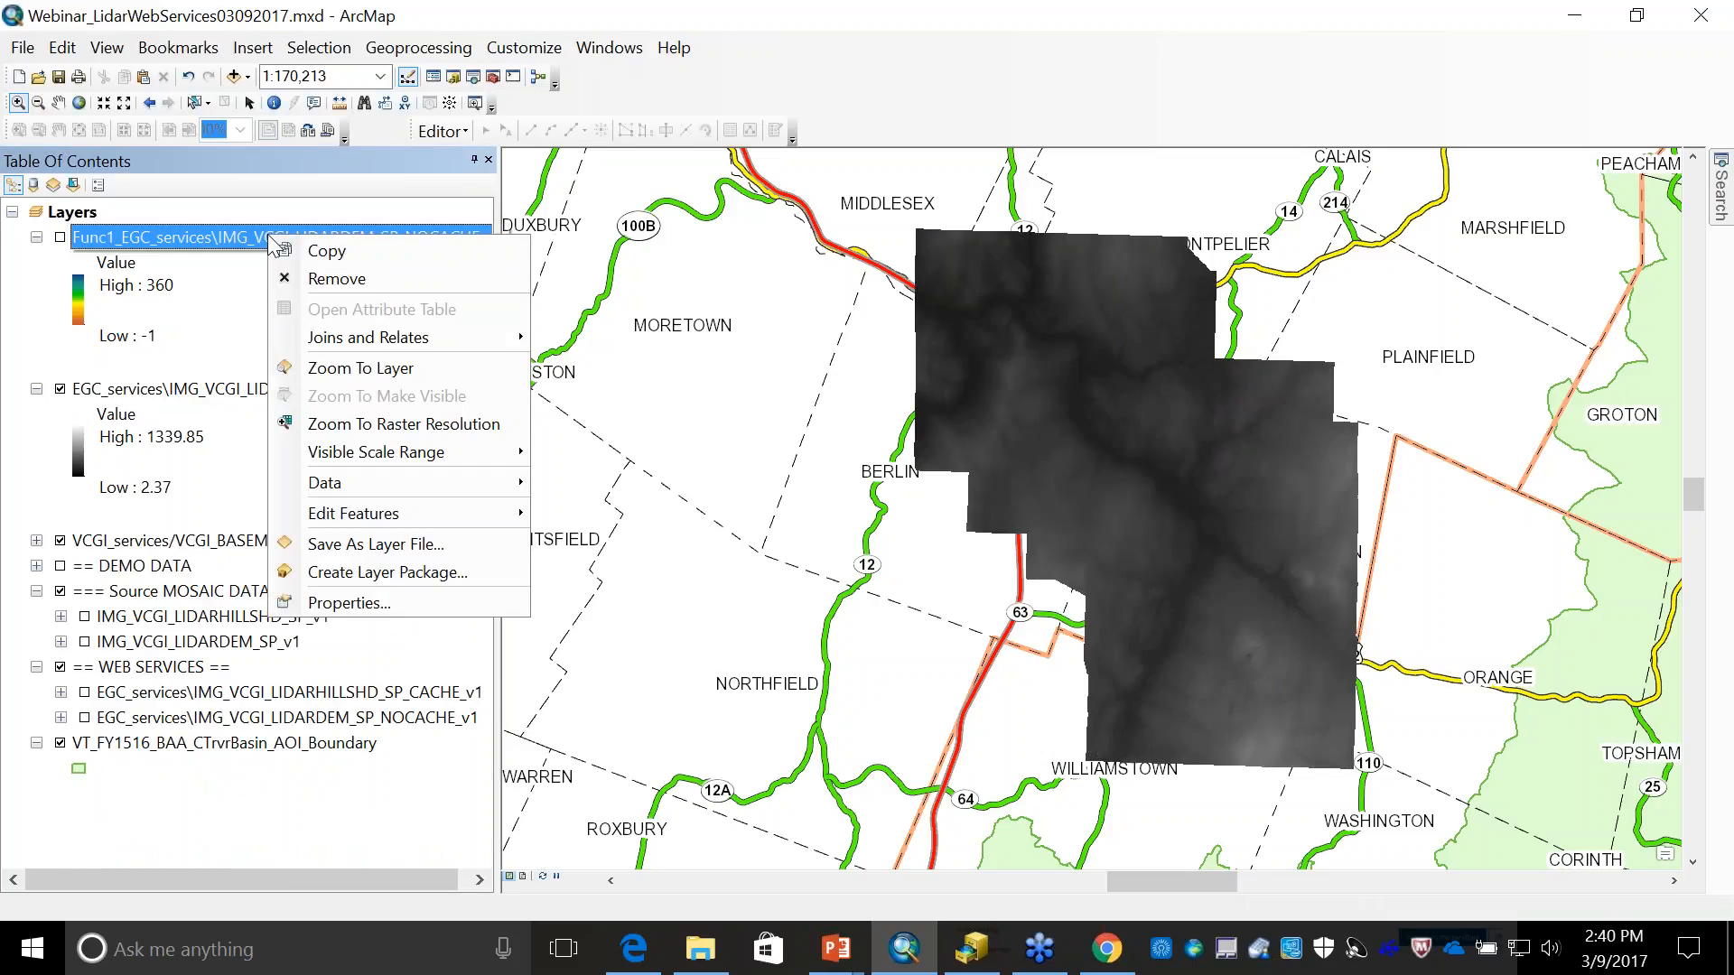
{"action": "left_click", "coordinate": [307, 283]}
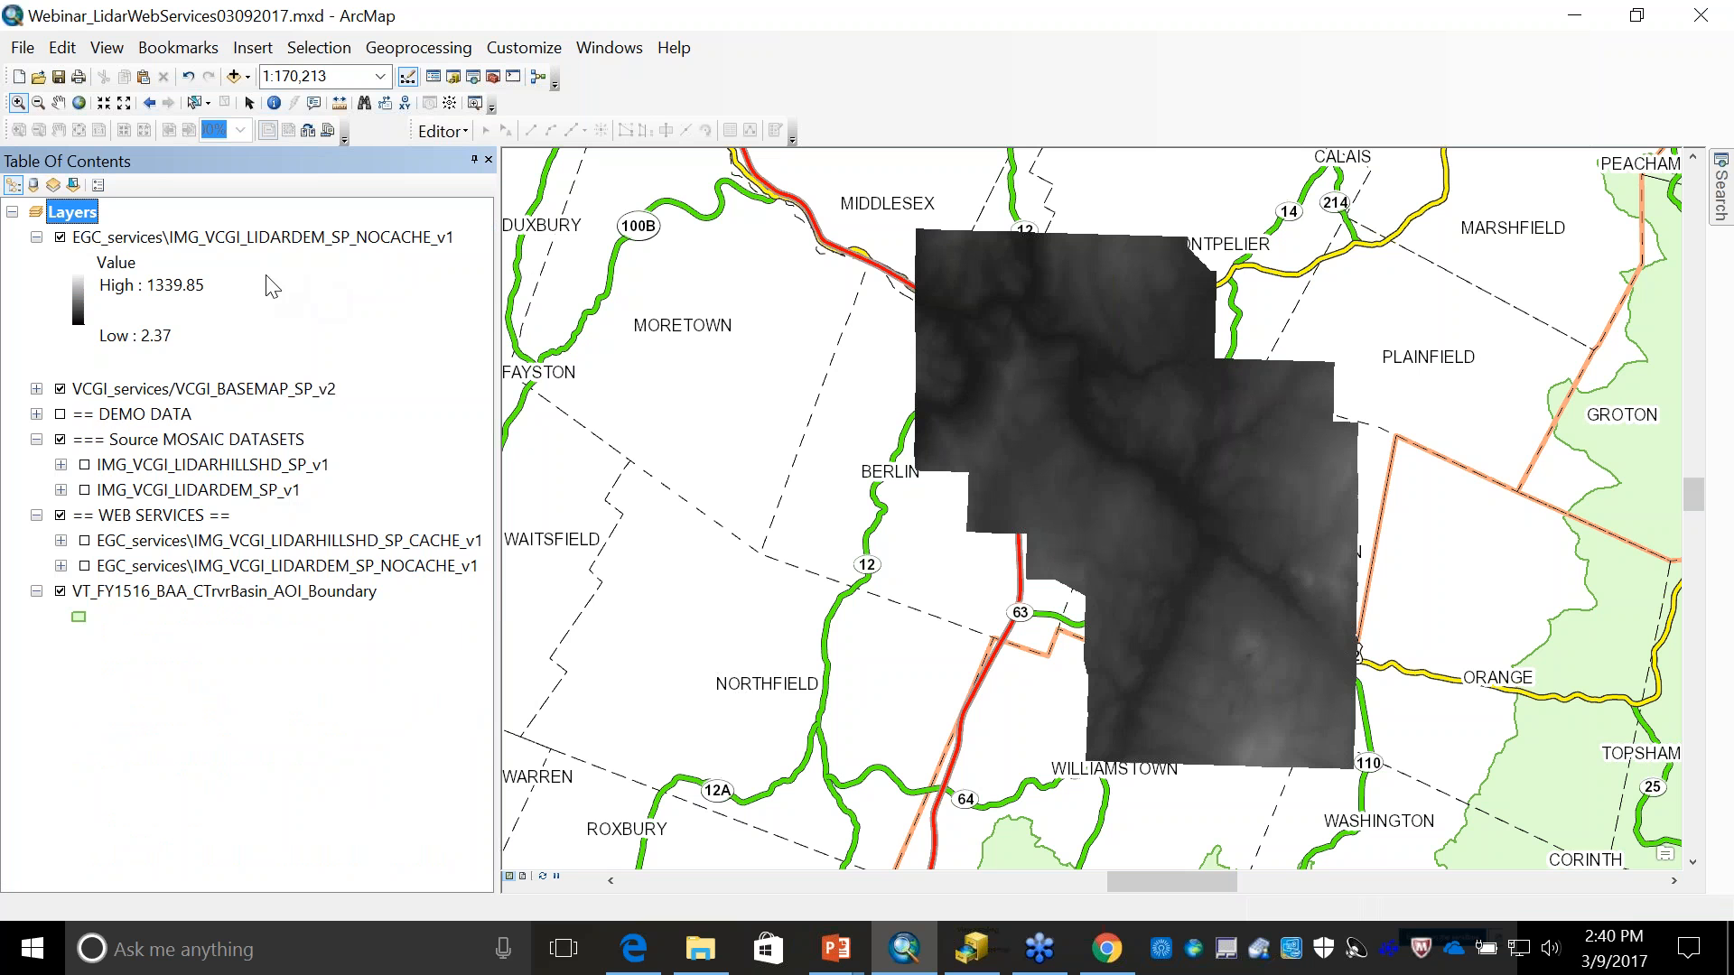
- Switch to Chrome and download the ArcMap layer file for EGC_services/IMG_VCGI_LIDARHILLSHD_SP_CACHE_v1 from the EGC_services REST directory
{"action": "left_click", "coordinate": [233, 79]}
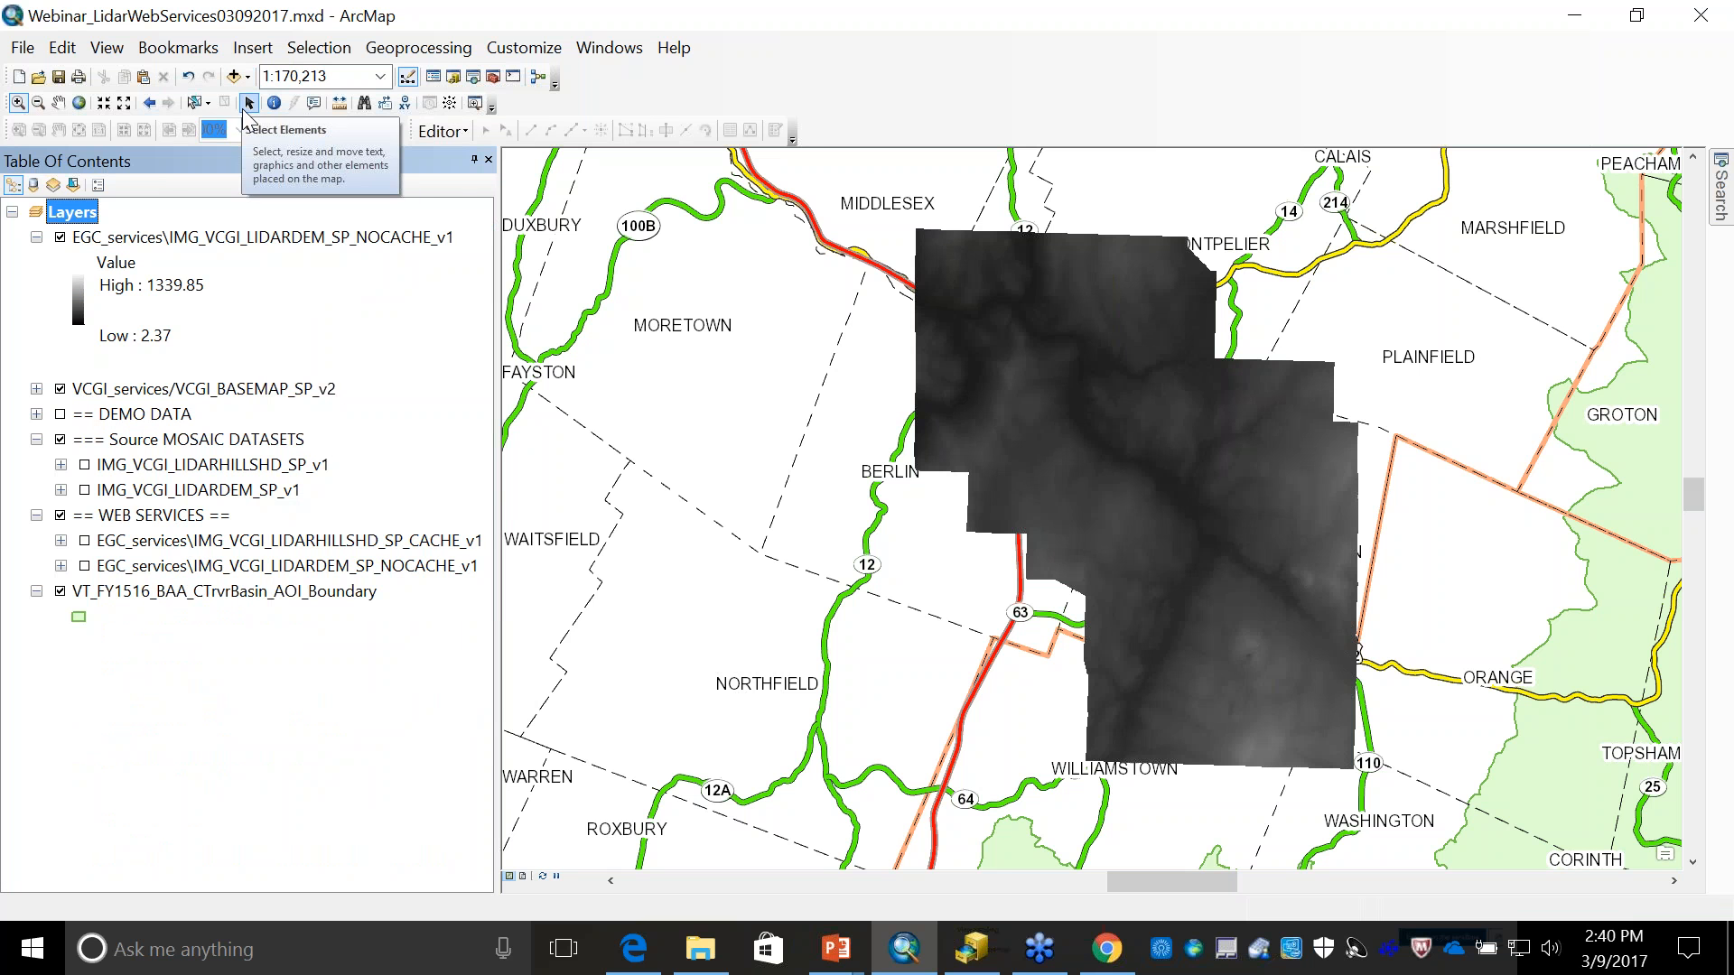
{"action": "key", "text": "alt+Tab"}
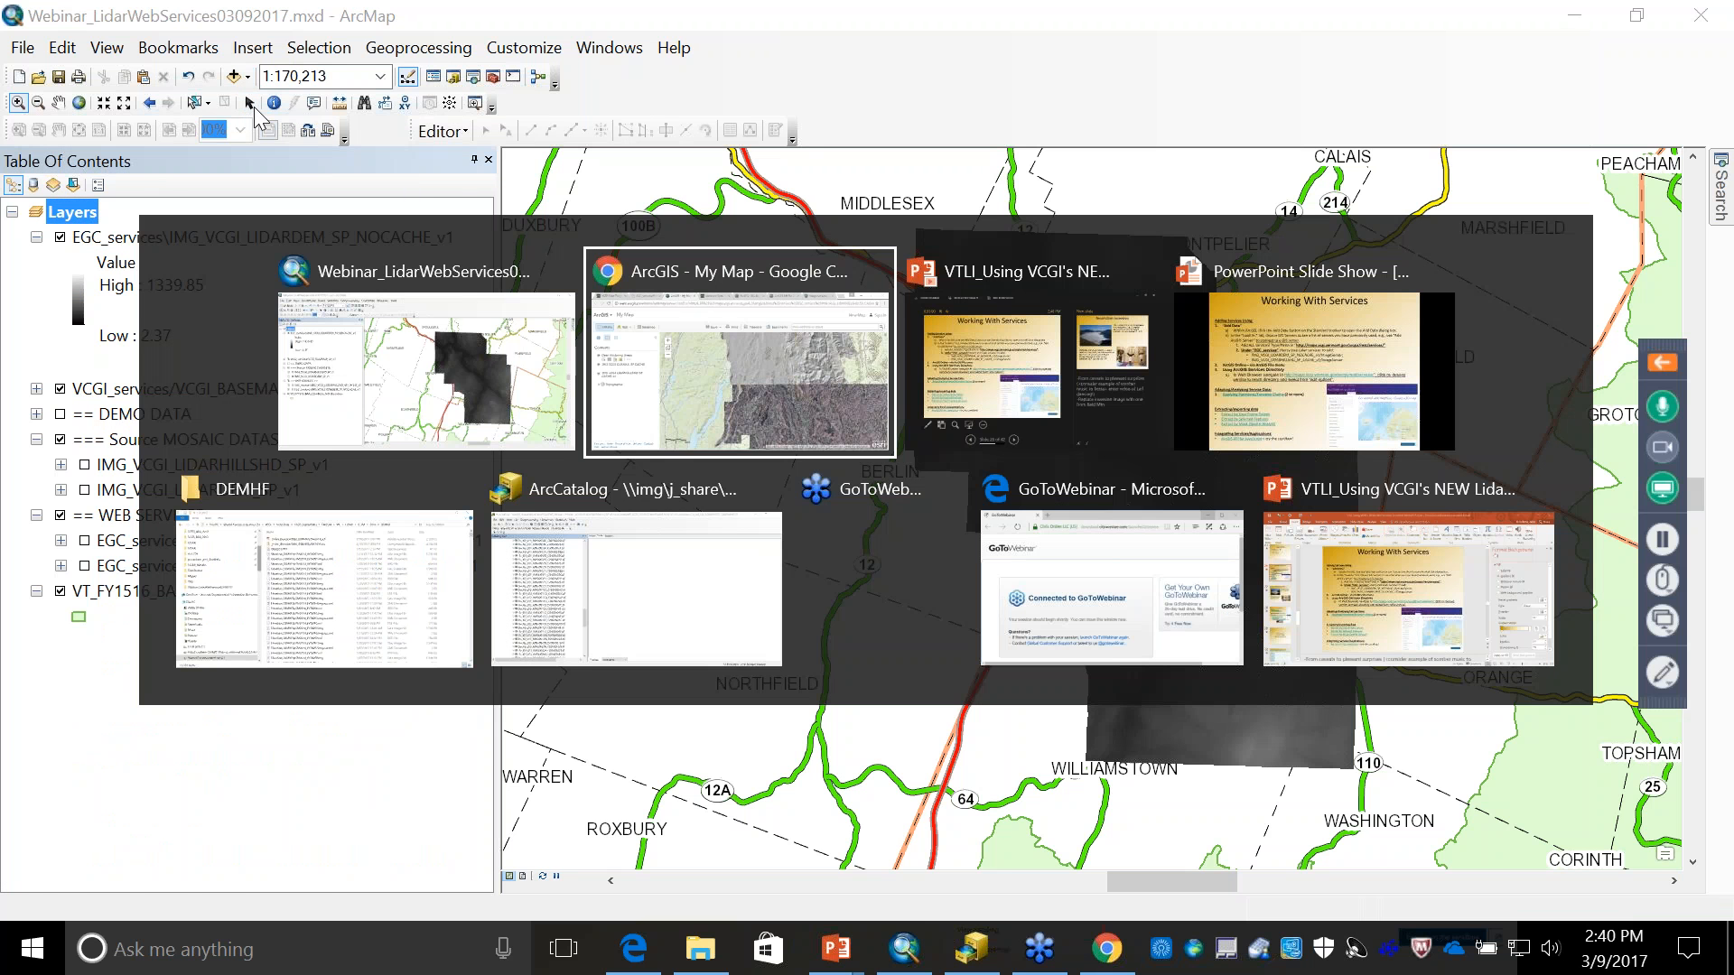
{"action": "left_click", "coordinate": [298, 19]}
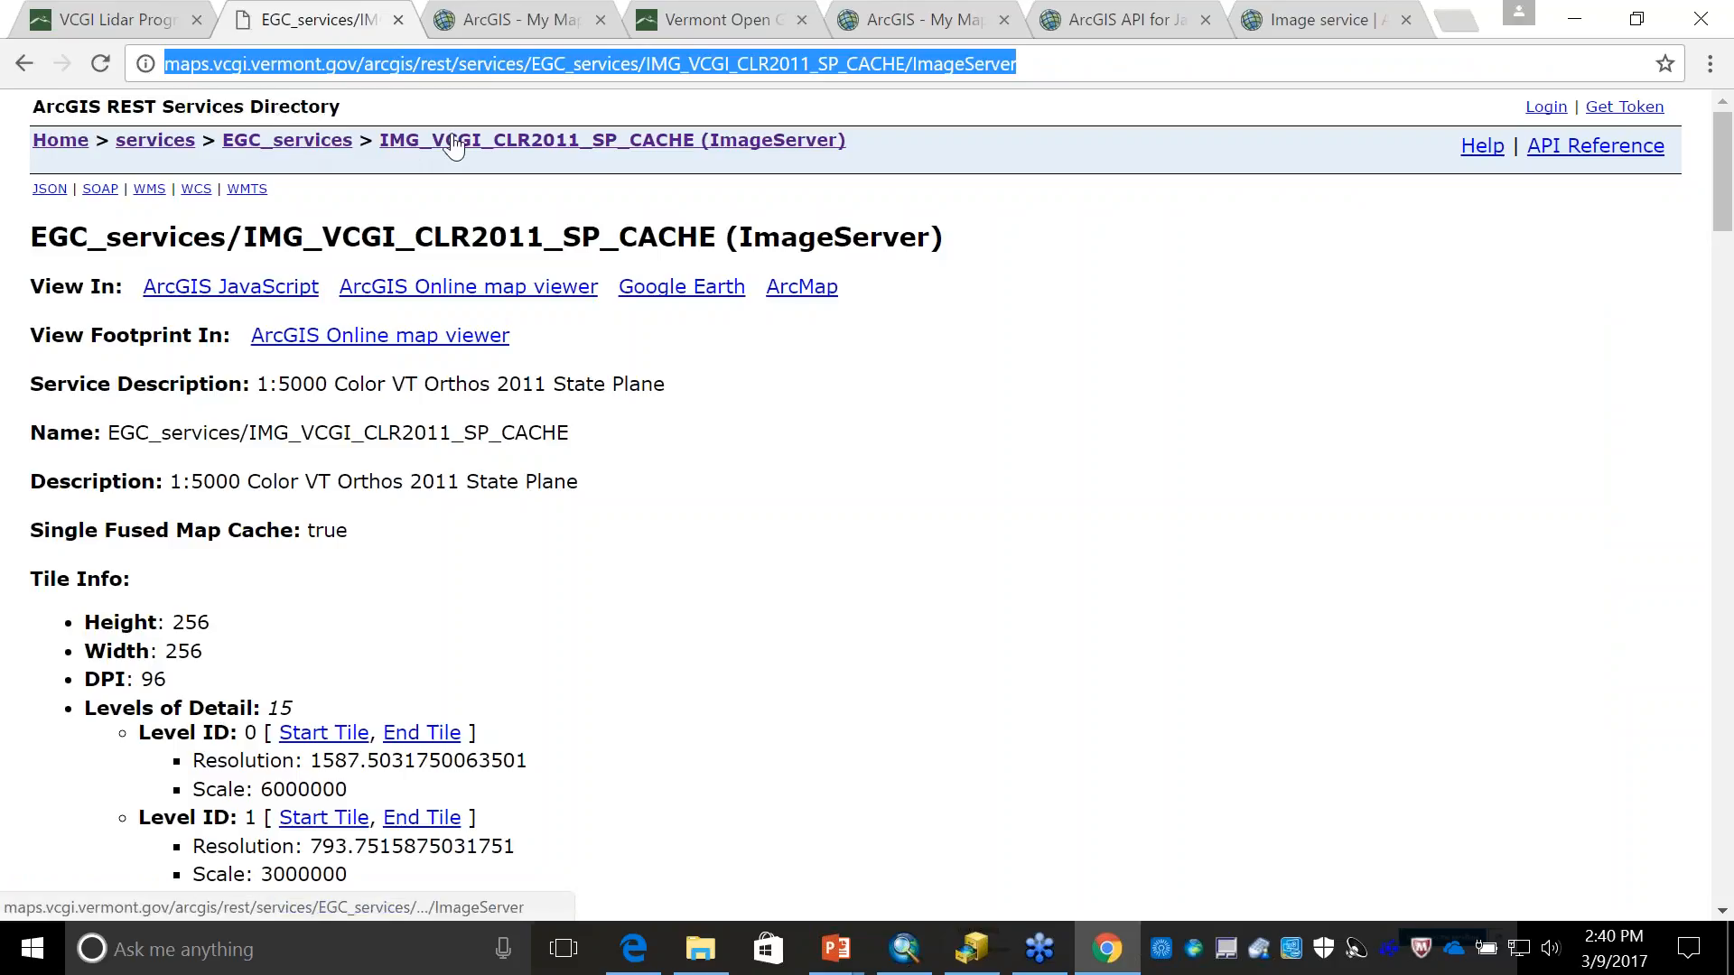
{"action": "left_click", "coordinate": [287, 140]}
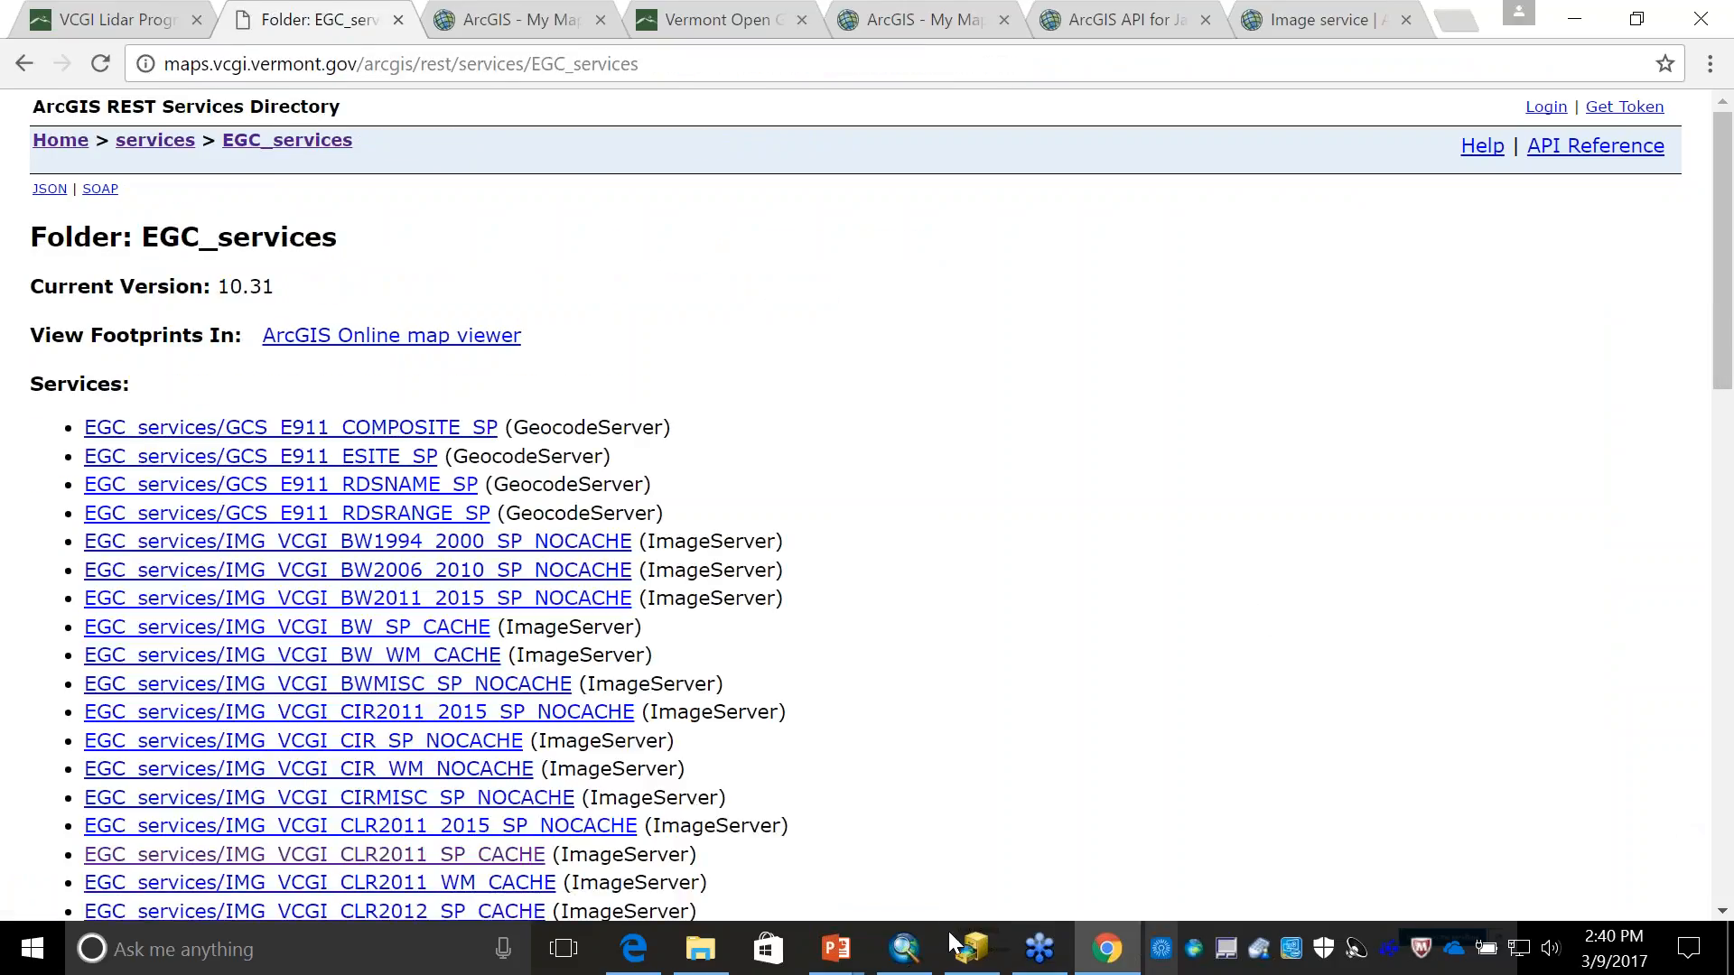
{"action": "left_click", "coordinate": [1719, 828]}
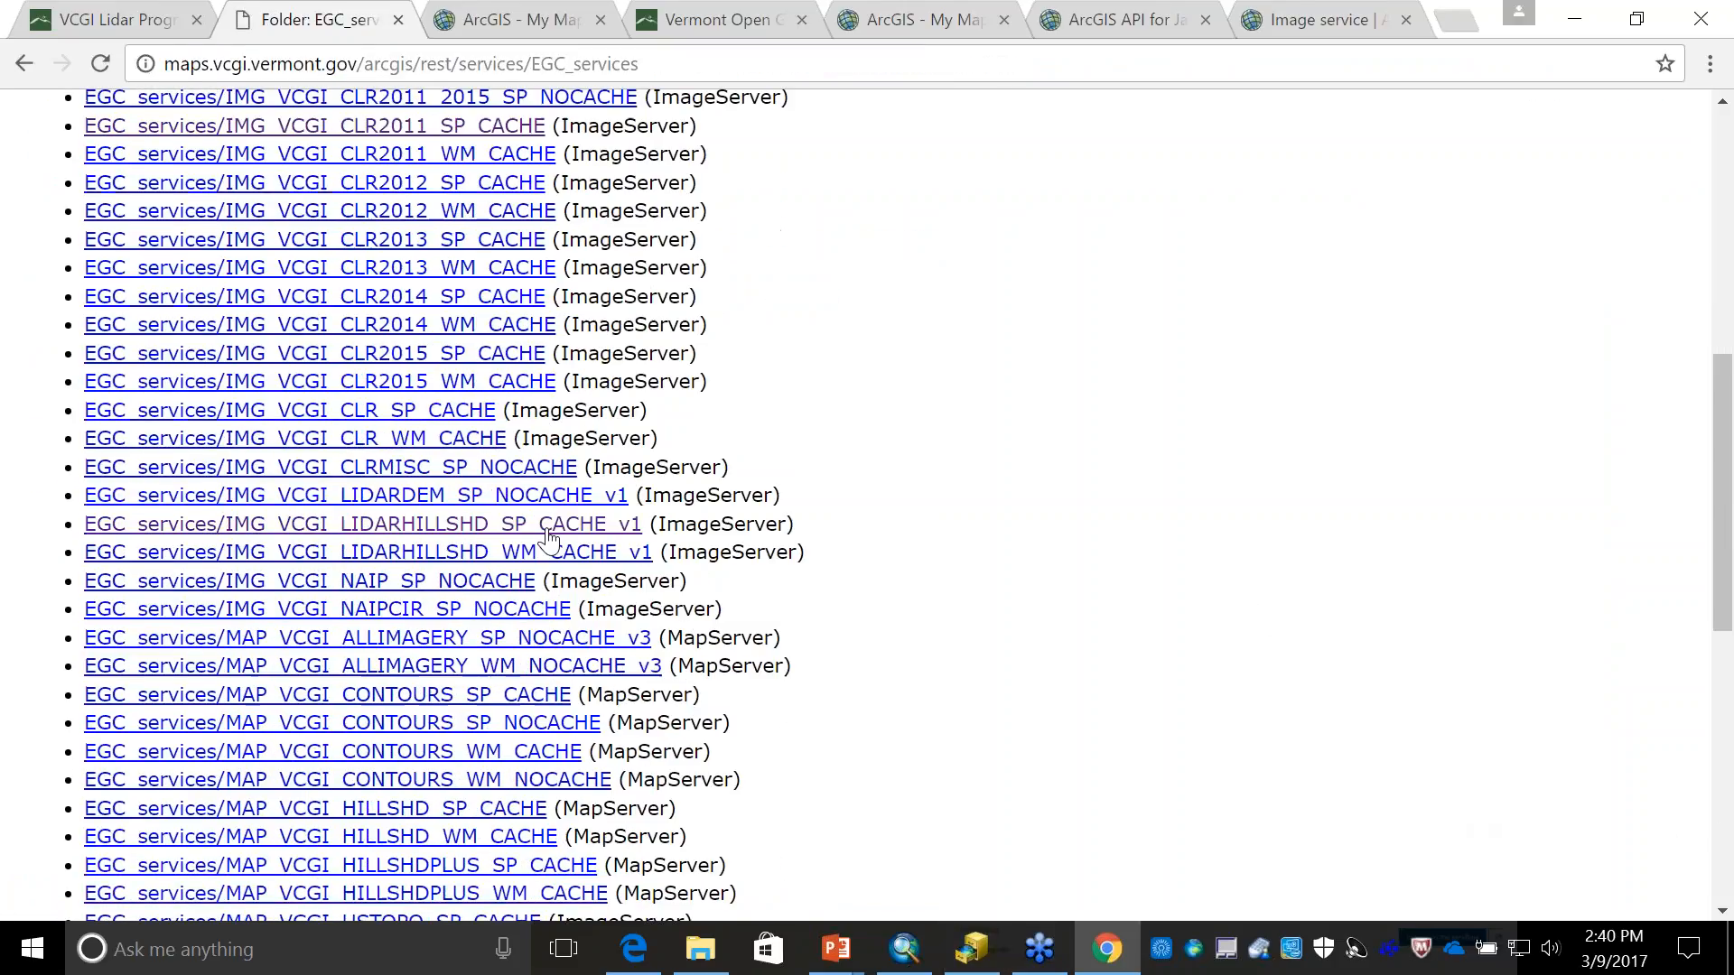
{"action": "left_click", "coordinate": [549, 526]}
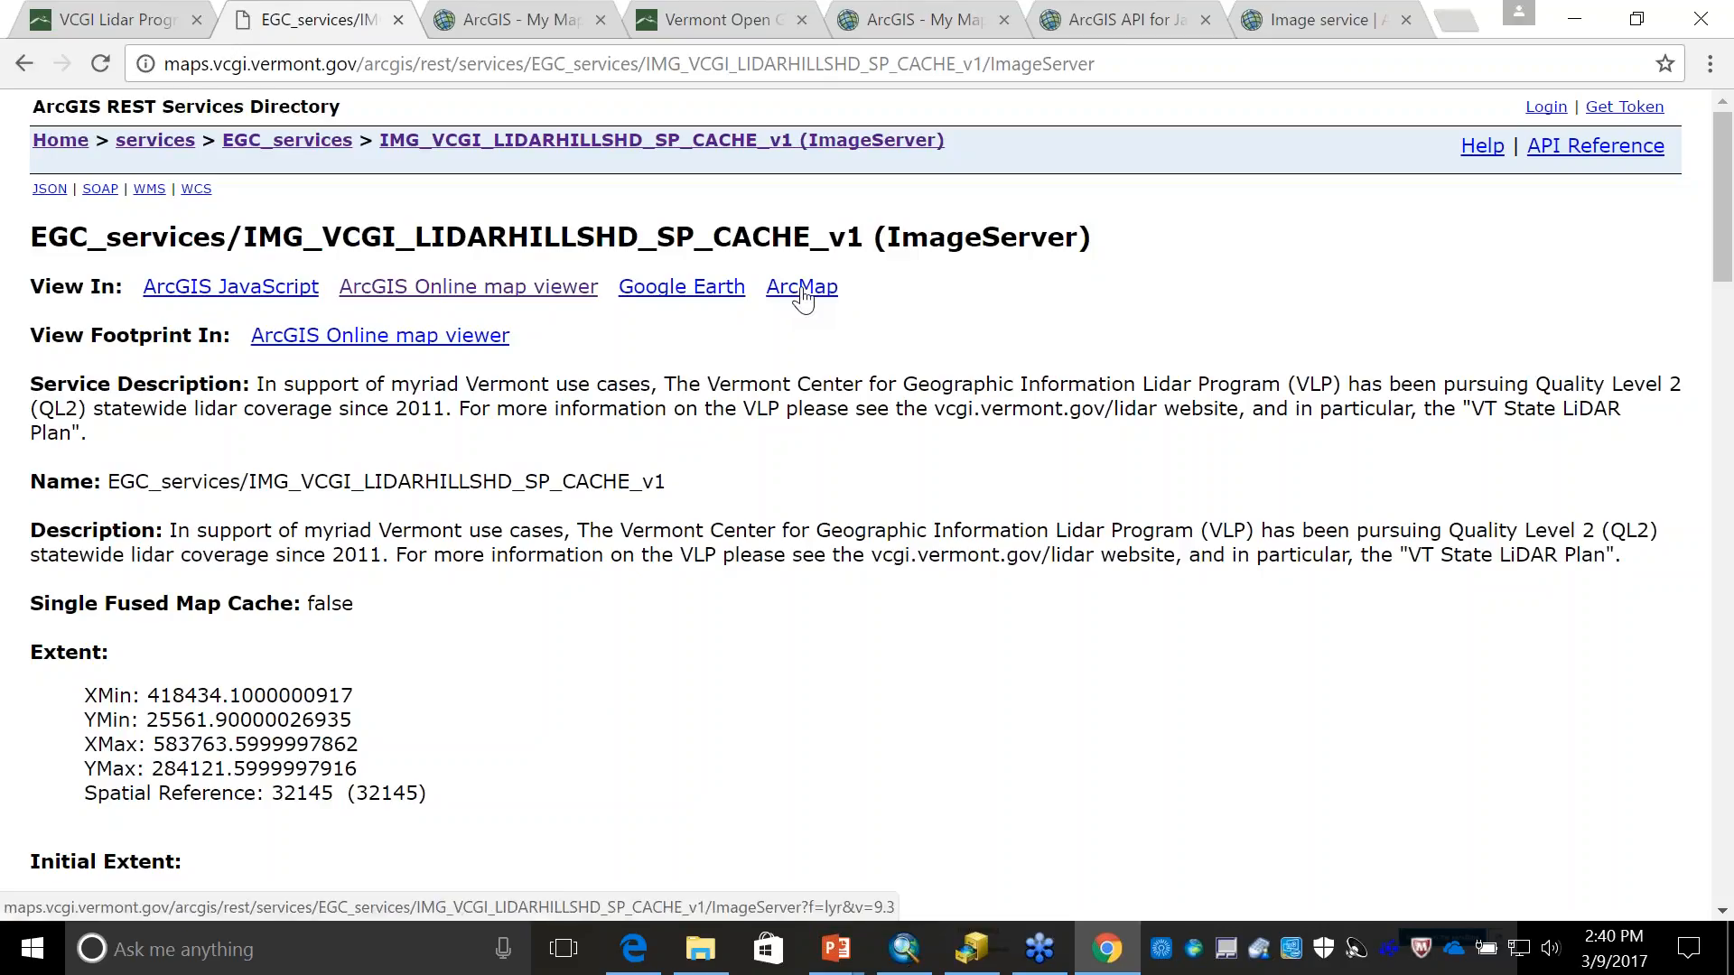
{"action": "left_click", "coordinate": [801, 293]}
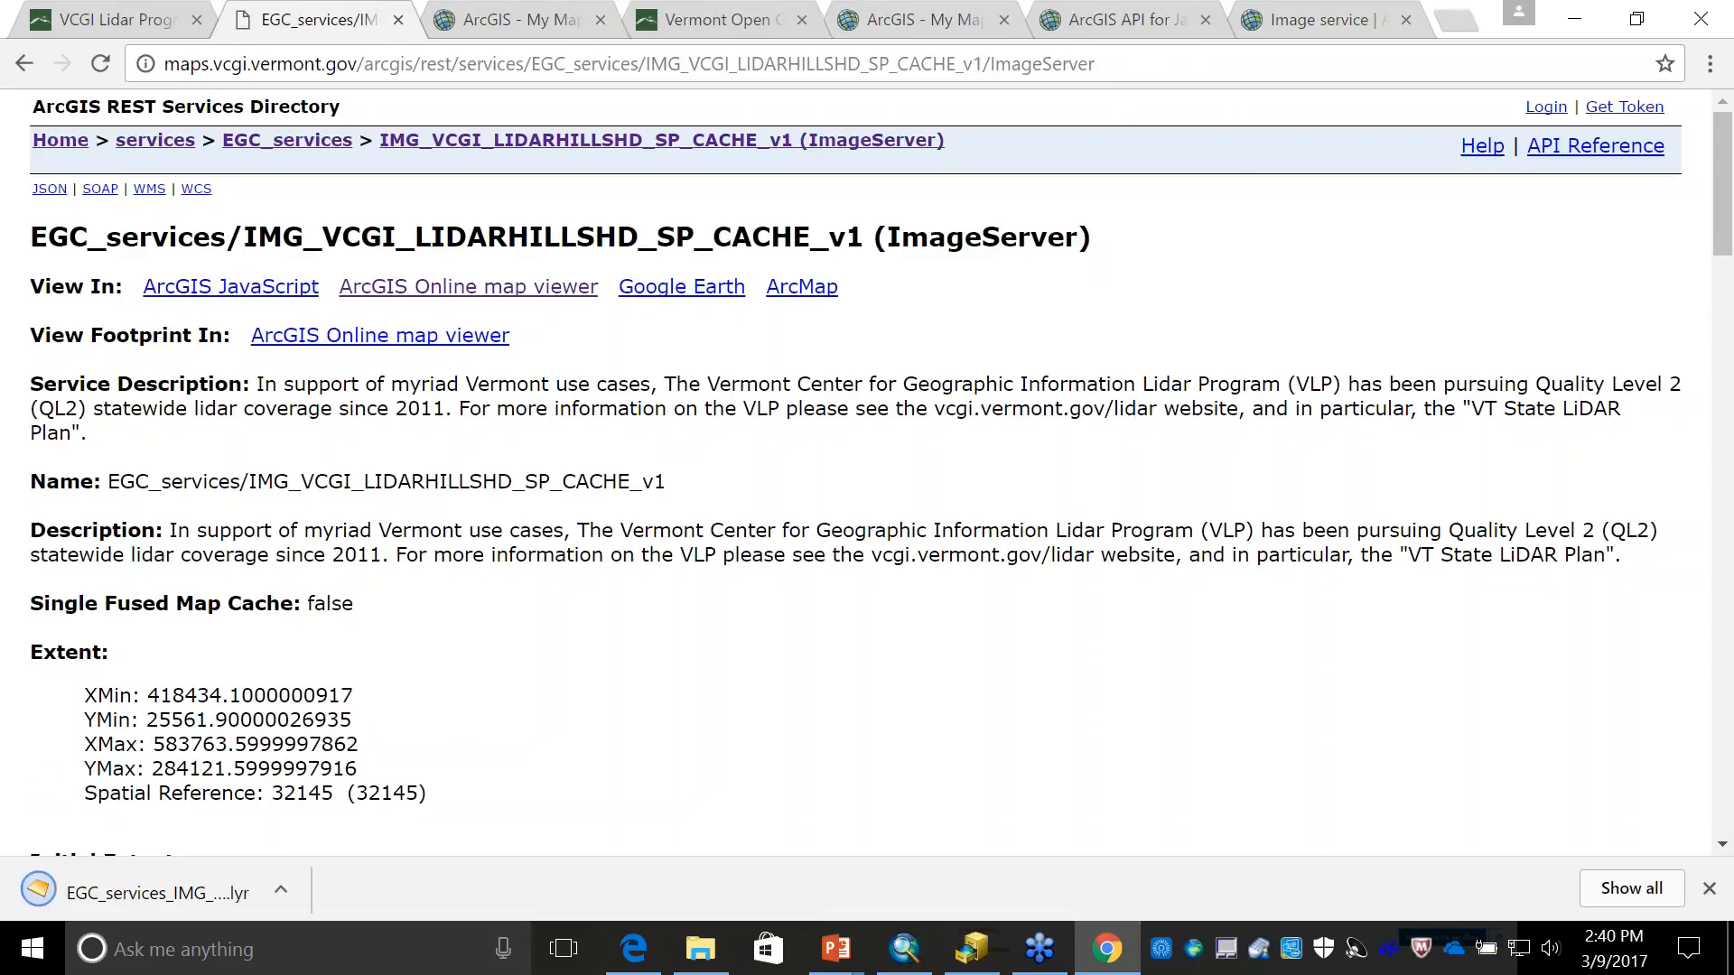
- Open the downloaded hillshade layer file in ArcMap, and turn off the visibility of the added layer
{"action": "key", "text": "alt+Tab"}
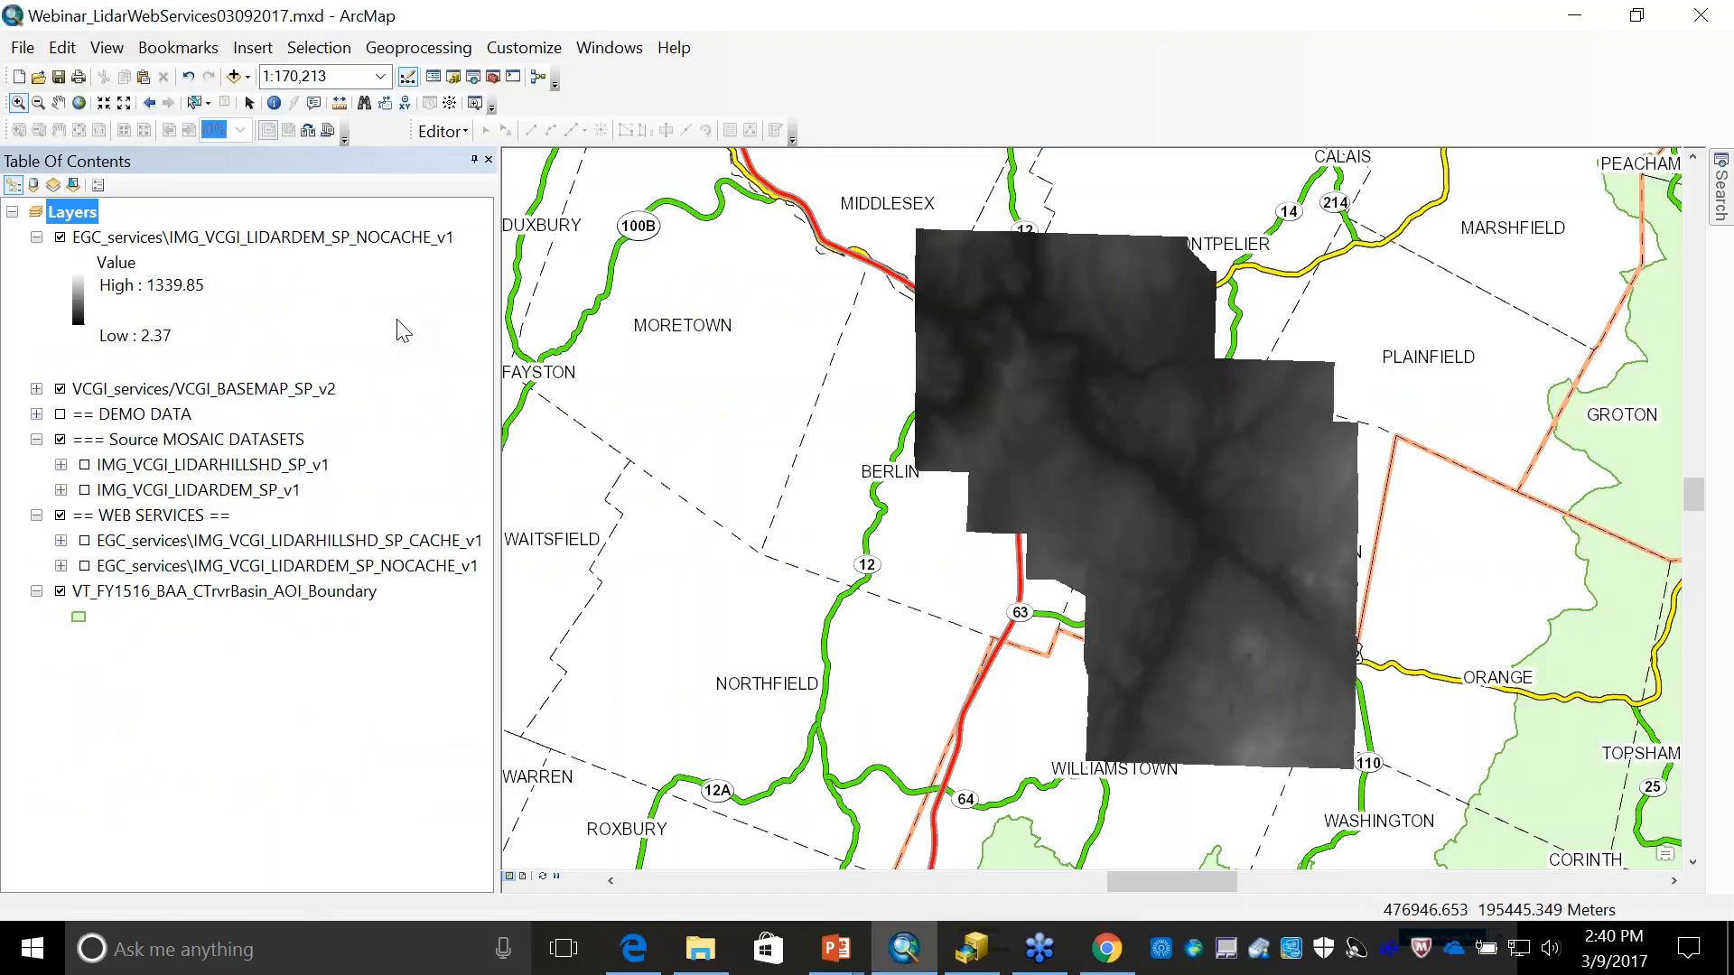
{"action": "key", "text": "alt+Tab"}
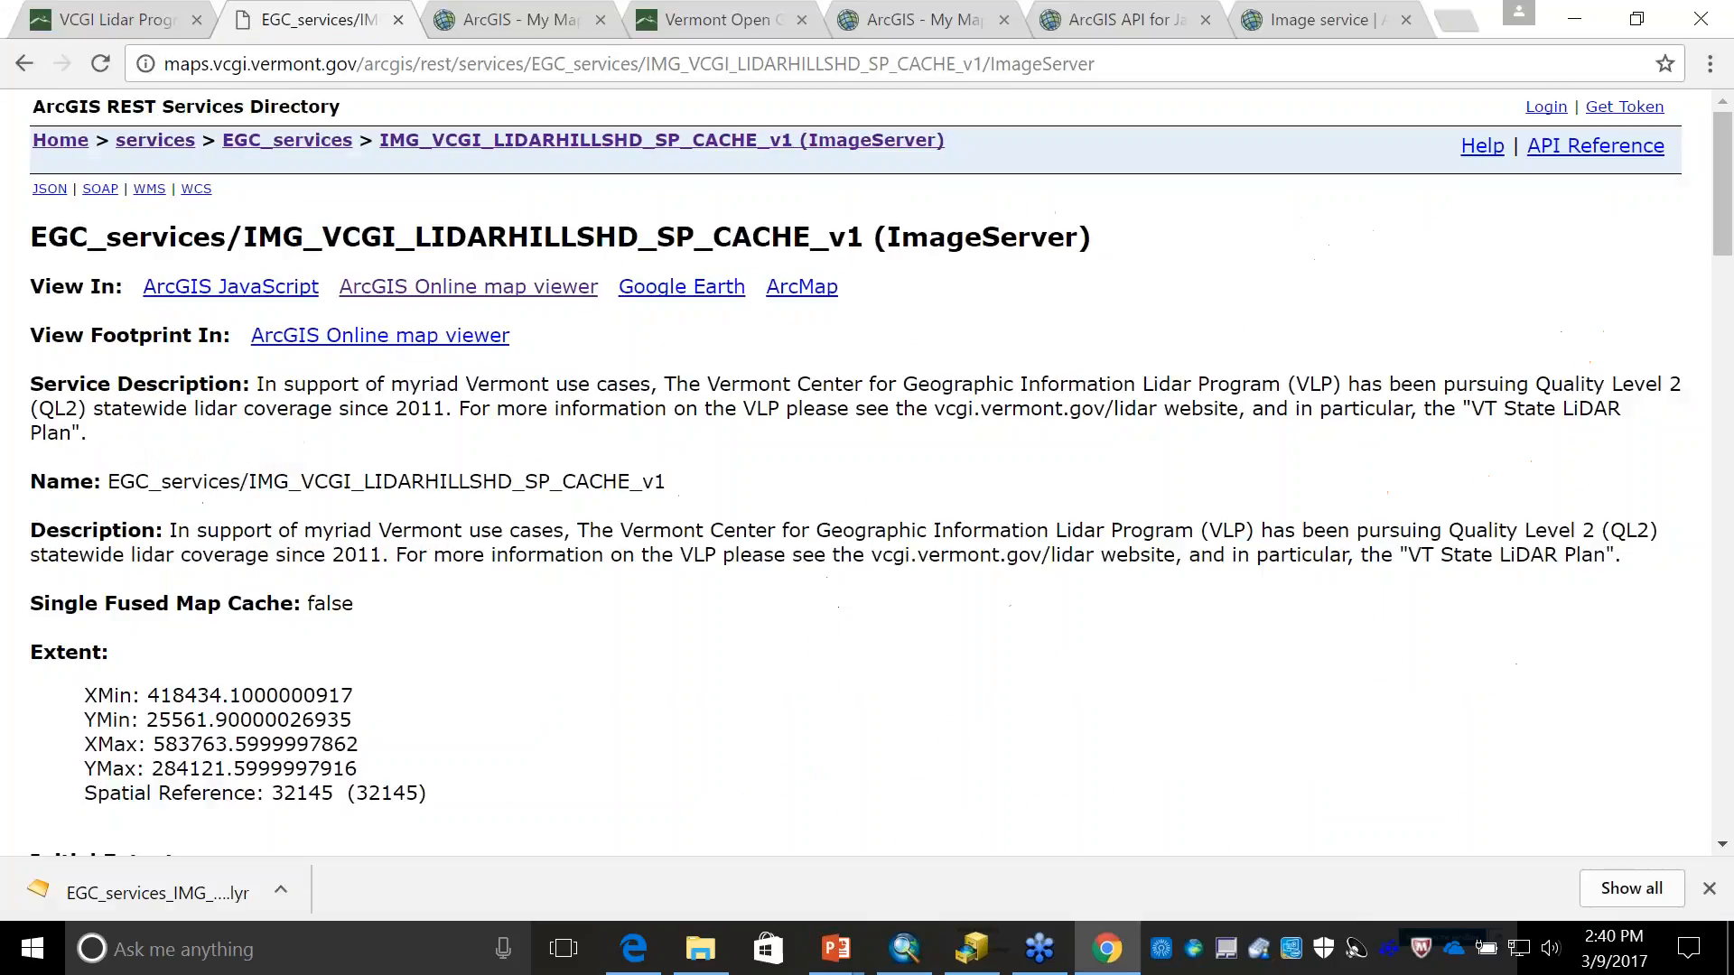
{"action": "left_click", "coordinate": [182, 877]}
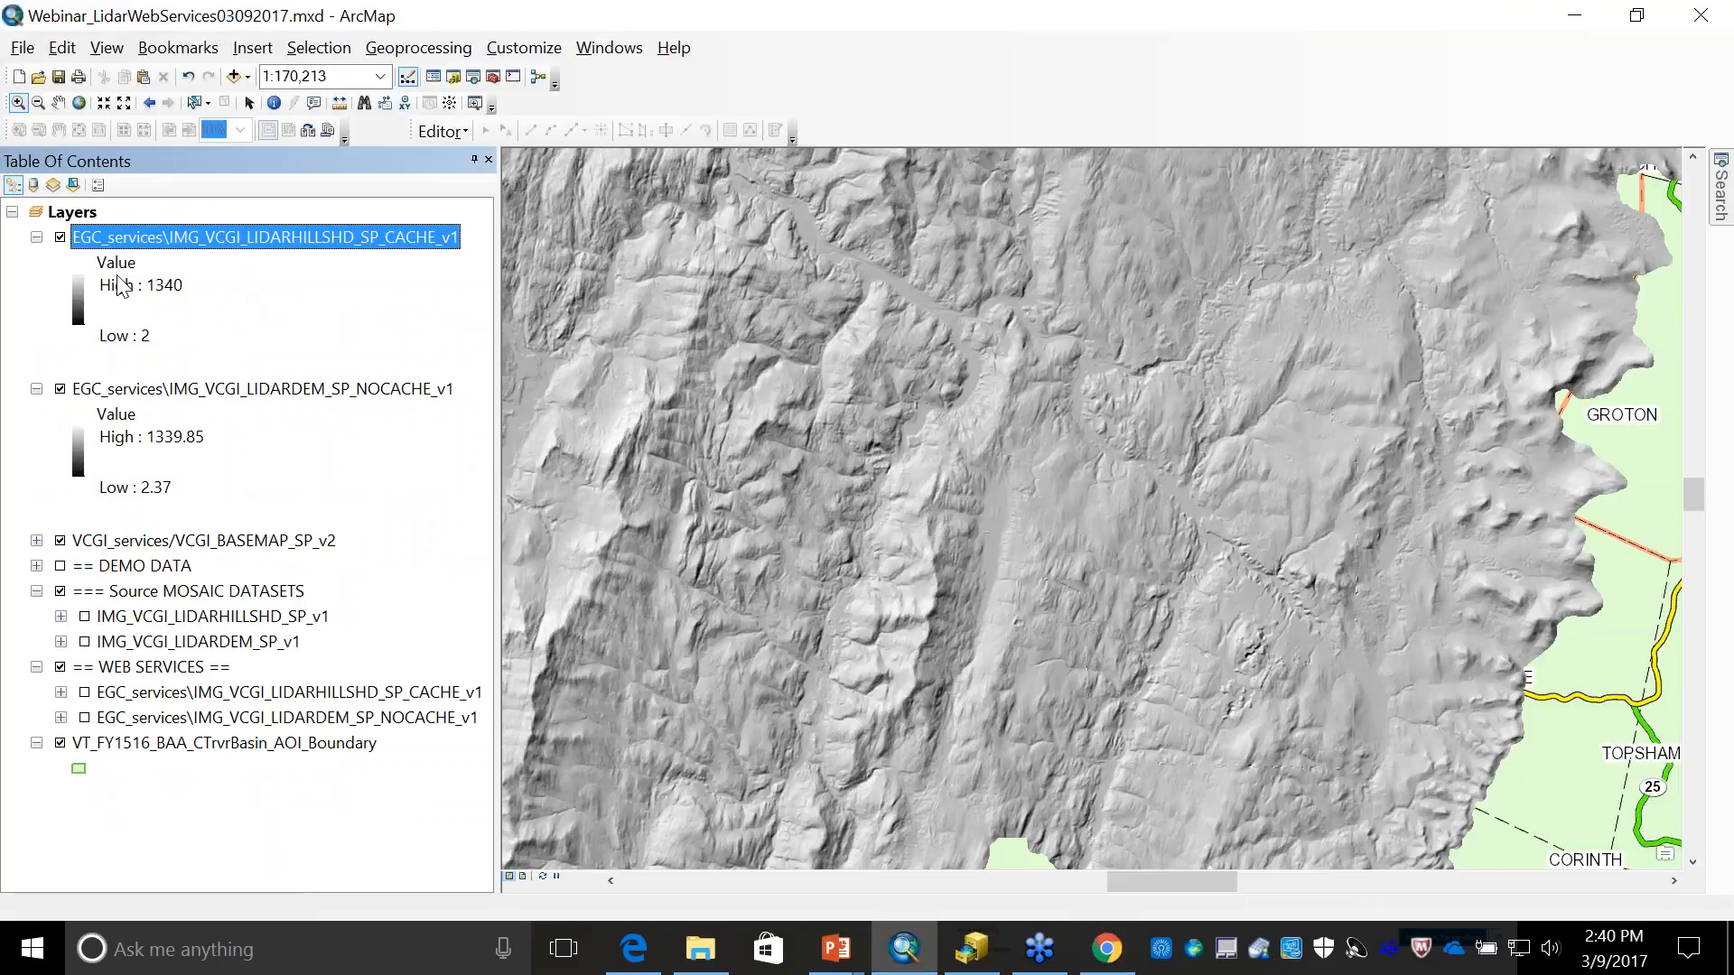
{"action": "left_click", "coordinate": [60, 237]}
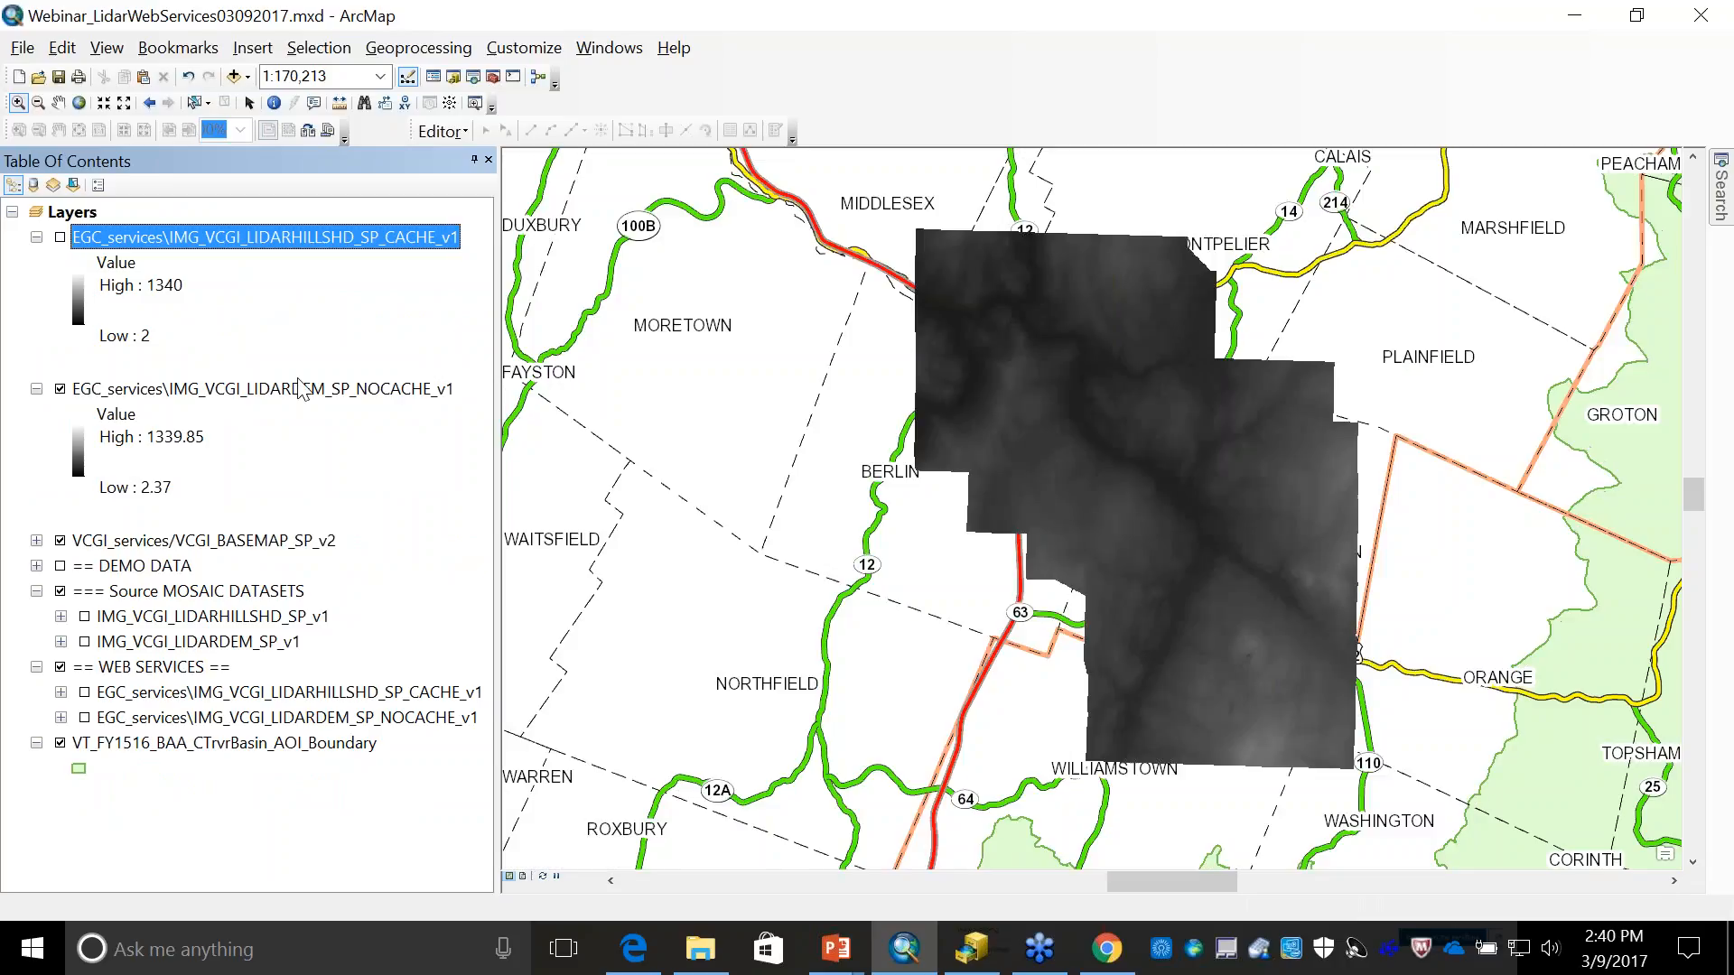
- Clear the definition query of the top-level EGC_services\IMG_VCGI_LIDARDEM_SP_NOCACHE_v1 layer
{"action": "left_click", "coordinate": [303, 391]}
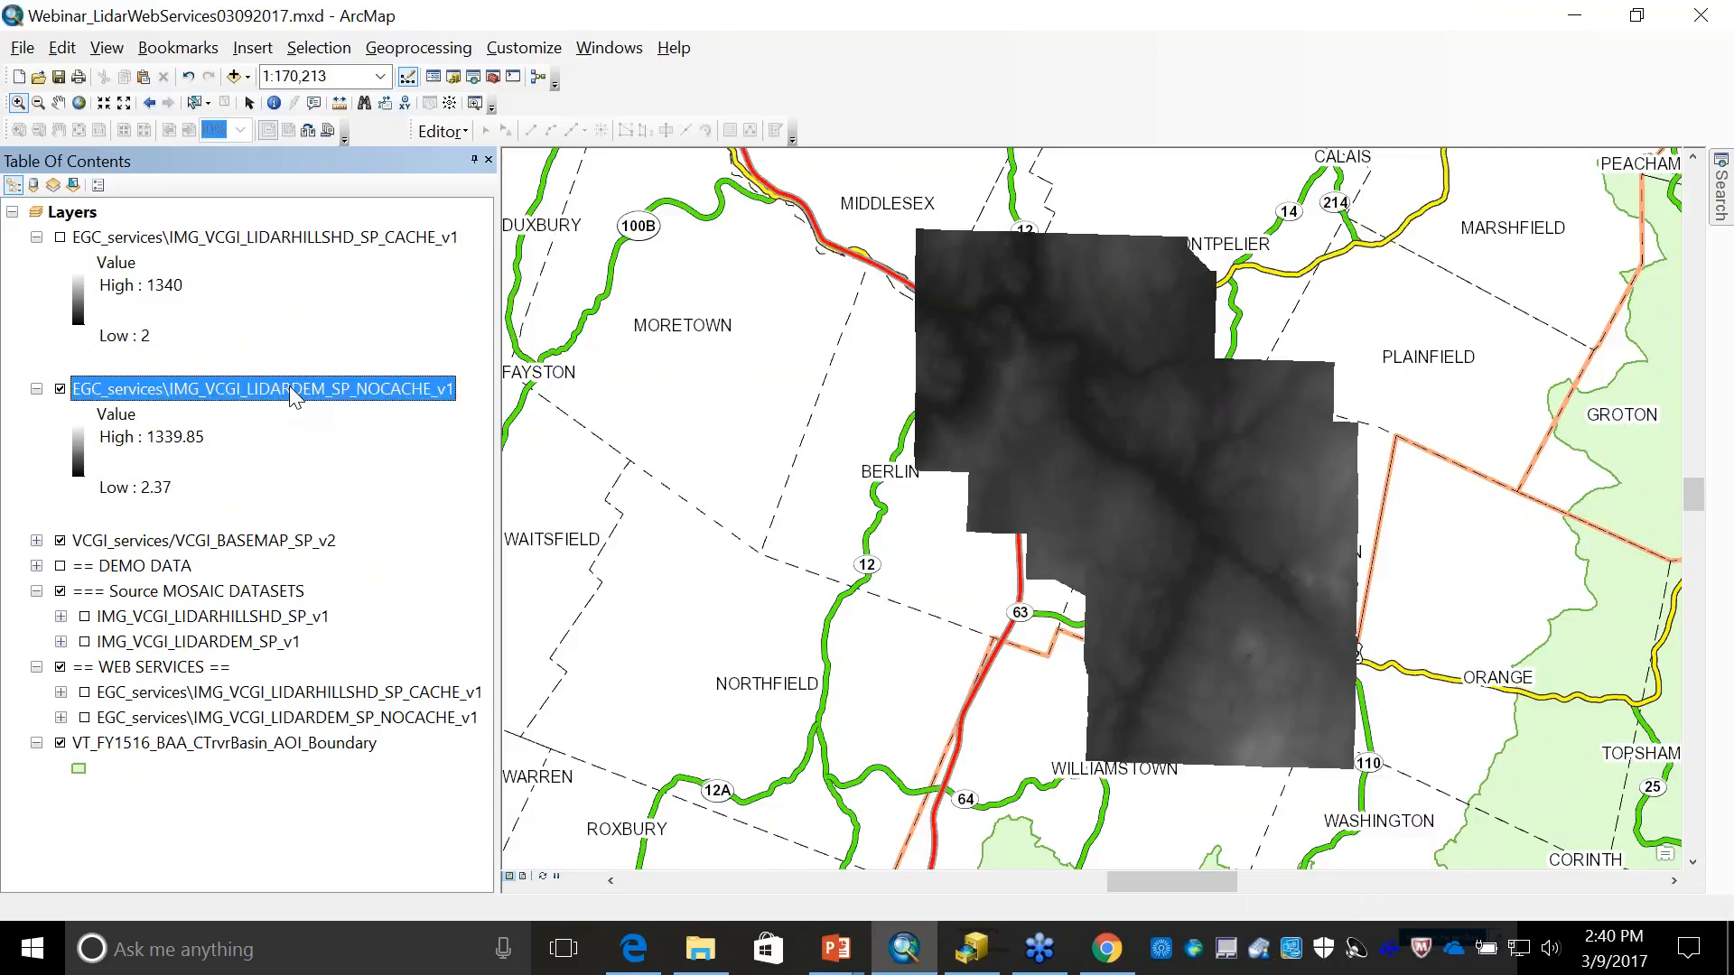
{"action": "double_click", "coordinate": [289, 387]}
{"action": "left_click", "coordinate": [800, 162]}
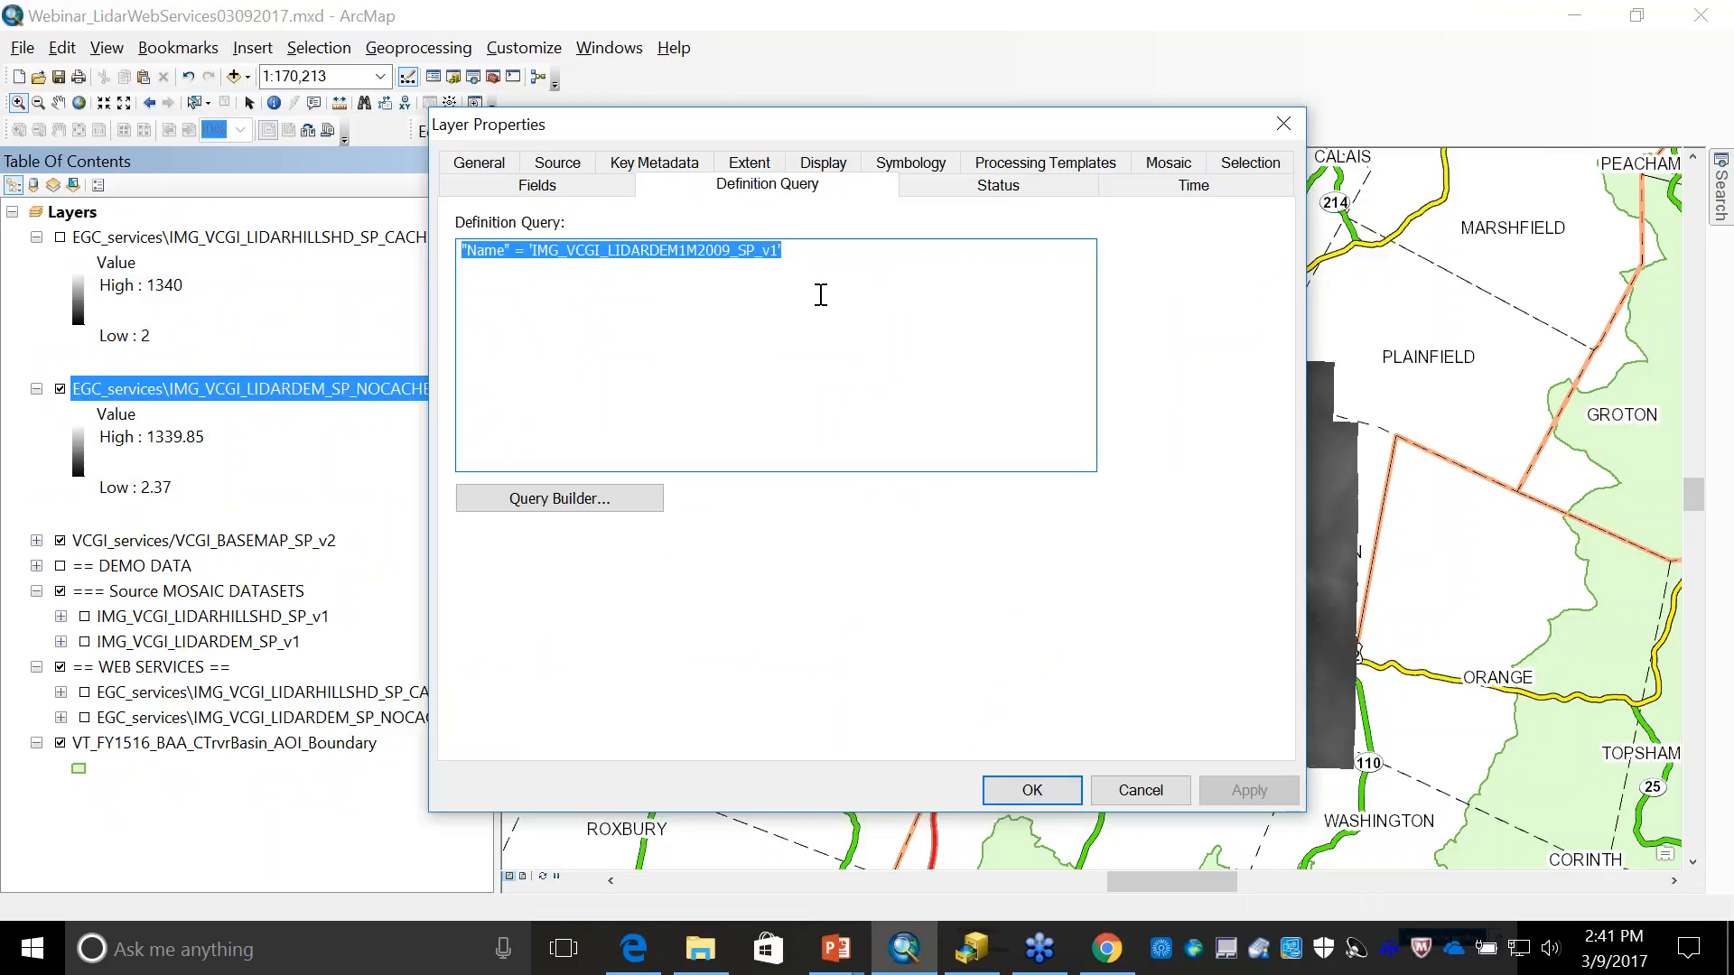
{"action": "key", "text": "Delete"}
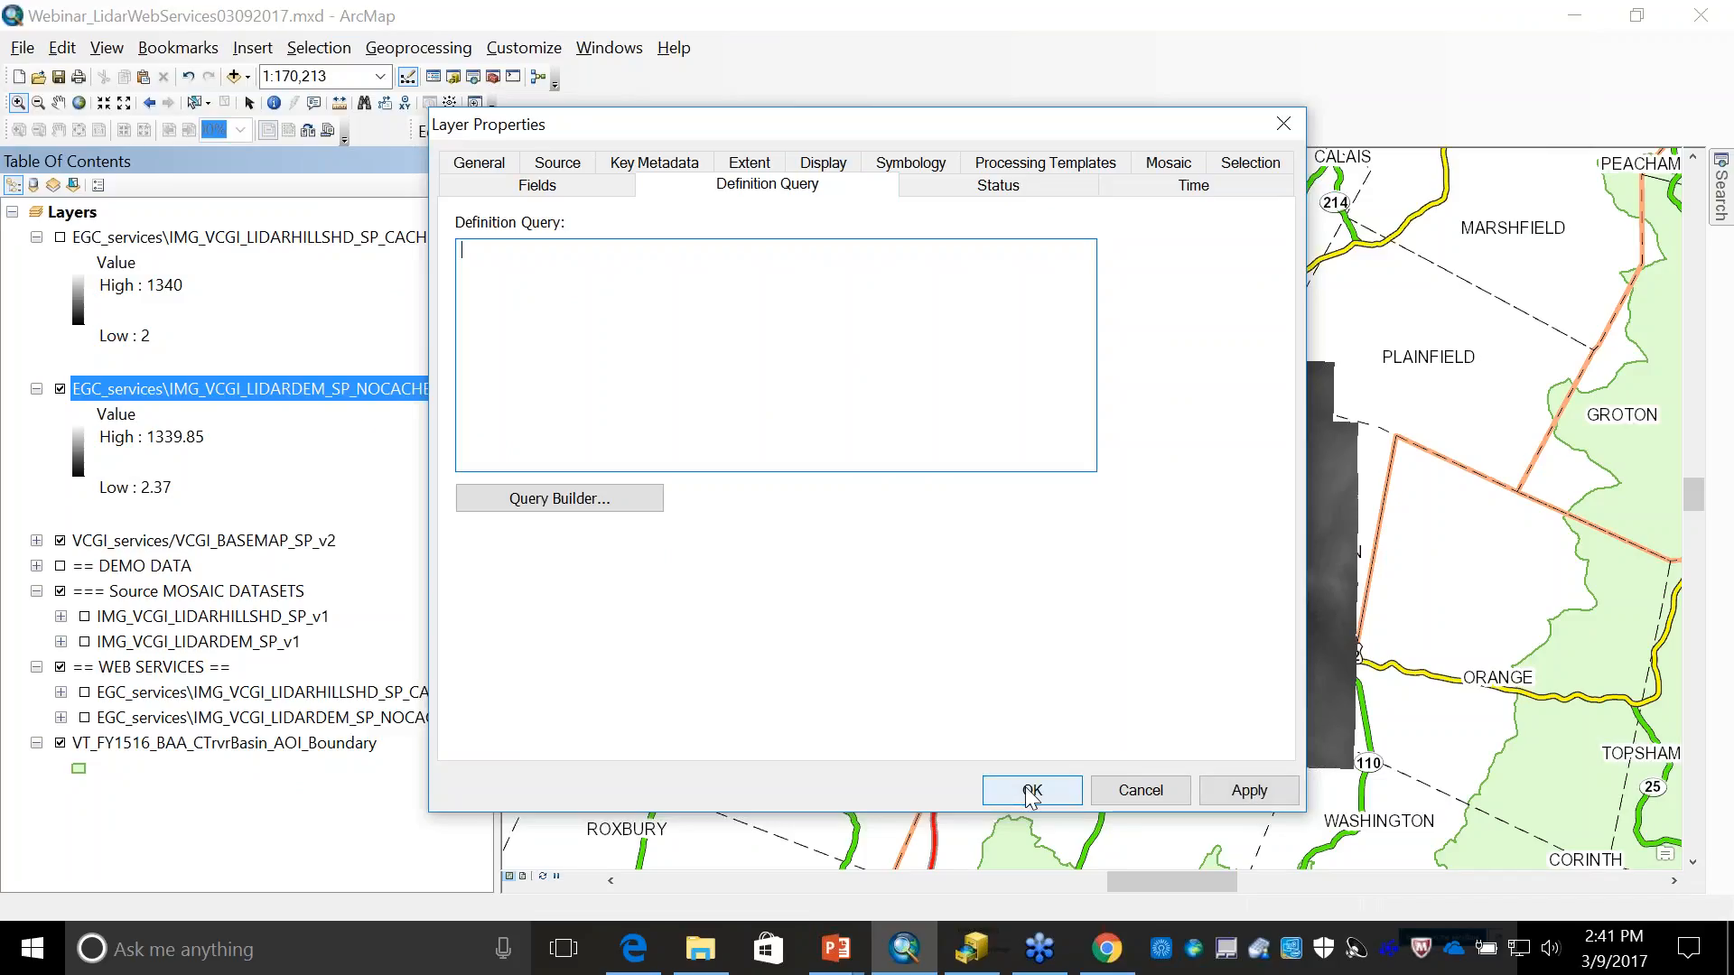
{"action": "left_click", "coordinate": [1030, 791]}
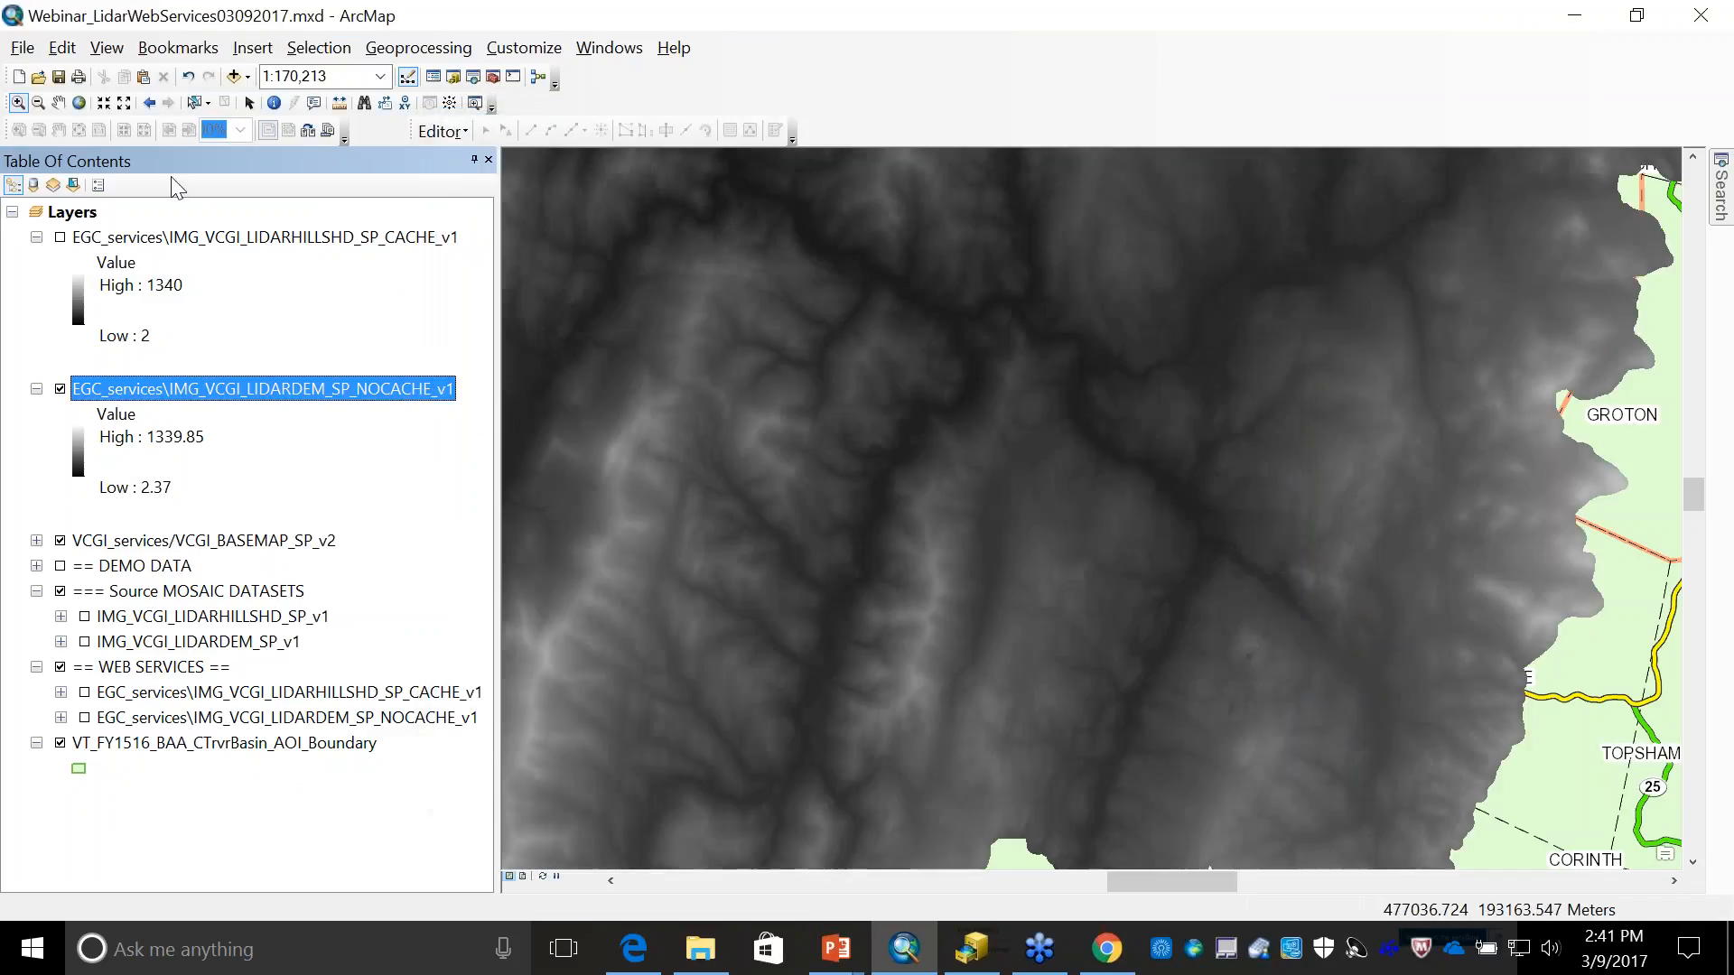
- Move the VCGI_services/VCGI_BASEMAP_SP_v2 layer above all other layers and zoom into a small area between Waitsfield and Berlin
{"action": "left_click", "coordinate": [15, 96]}
{"action": "left_click_drag", "start_coordinate": [217, 541], "coordinate": [217, 226]}
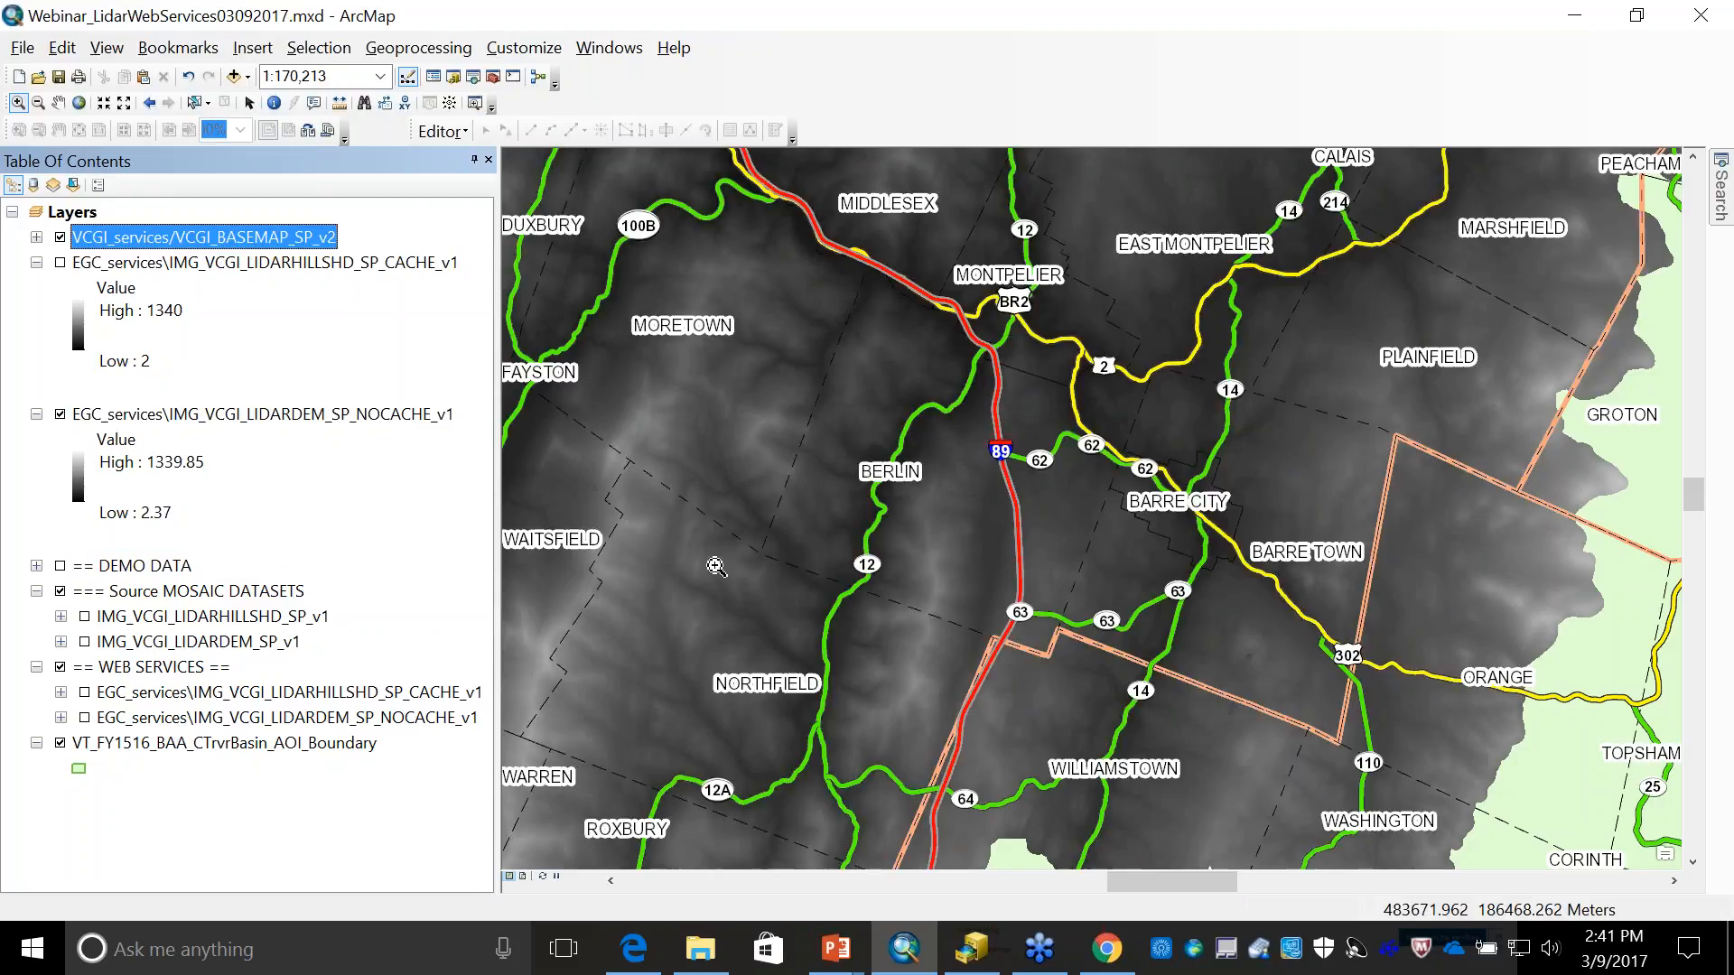
{"action": "left_click_drag", "start_coordinate": [724, 520], "coordinate": [799, 577]}
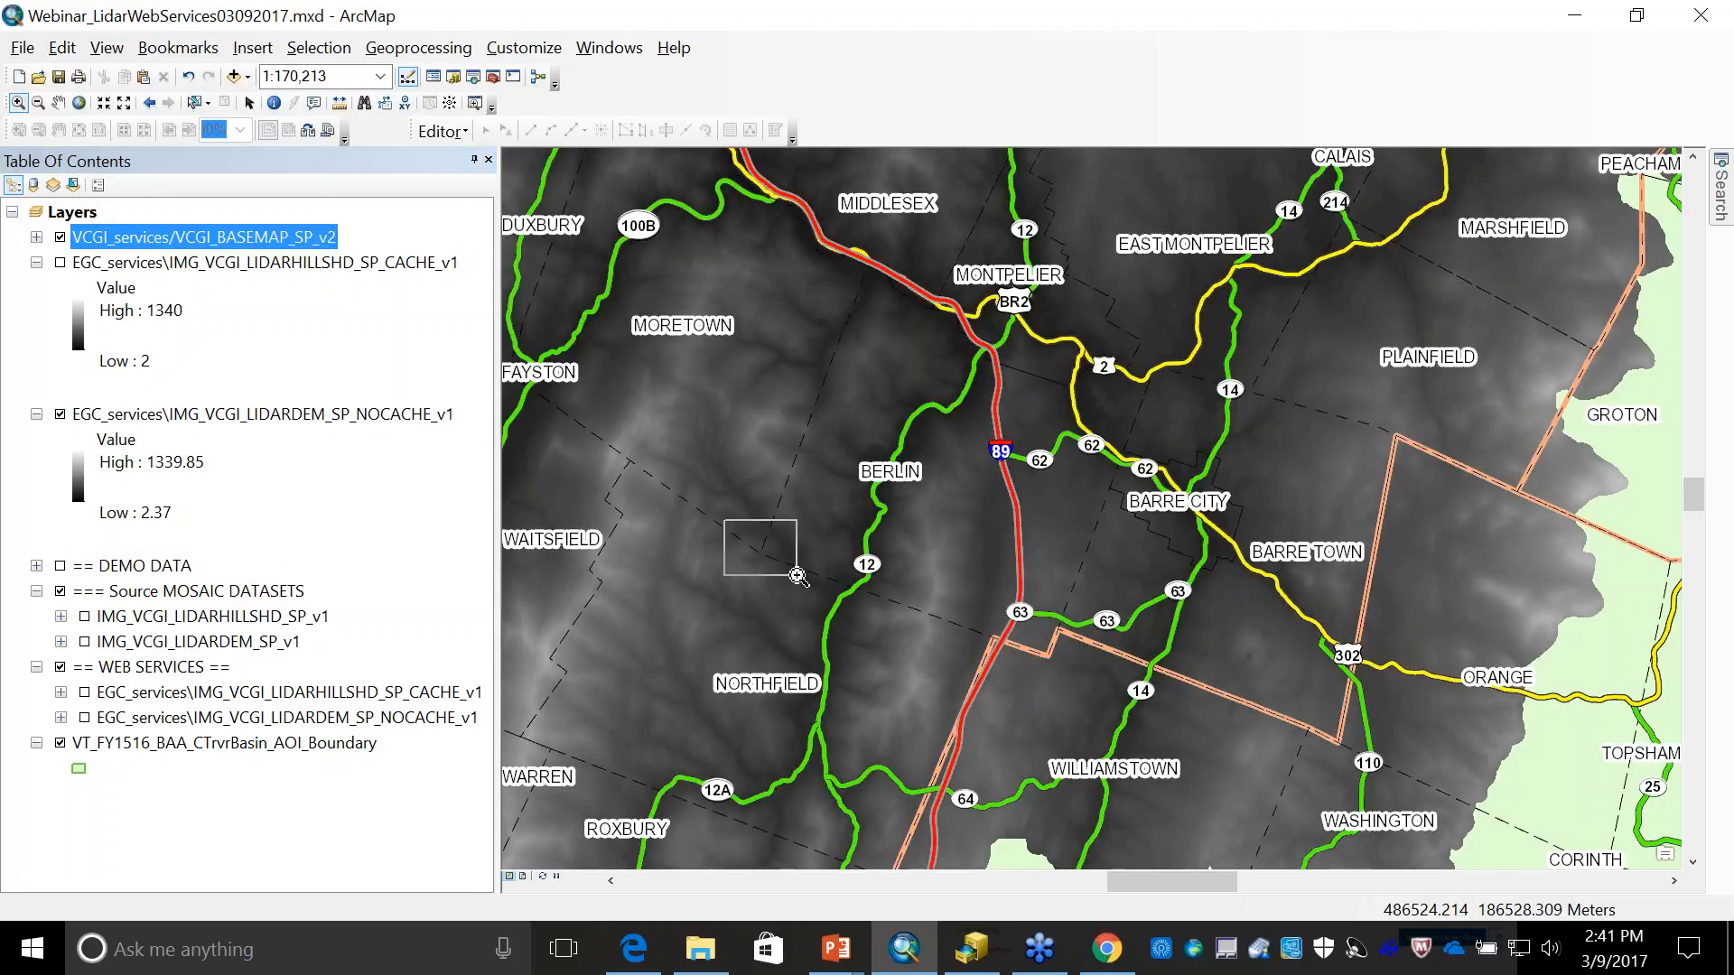
{"action": "left_click_drag", "start_coordinate": [798, 576], "coordinate": [798, 576]}
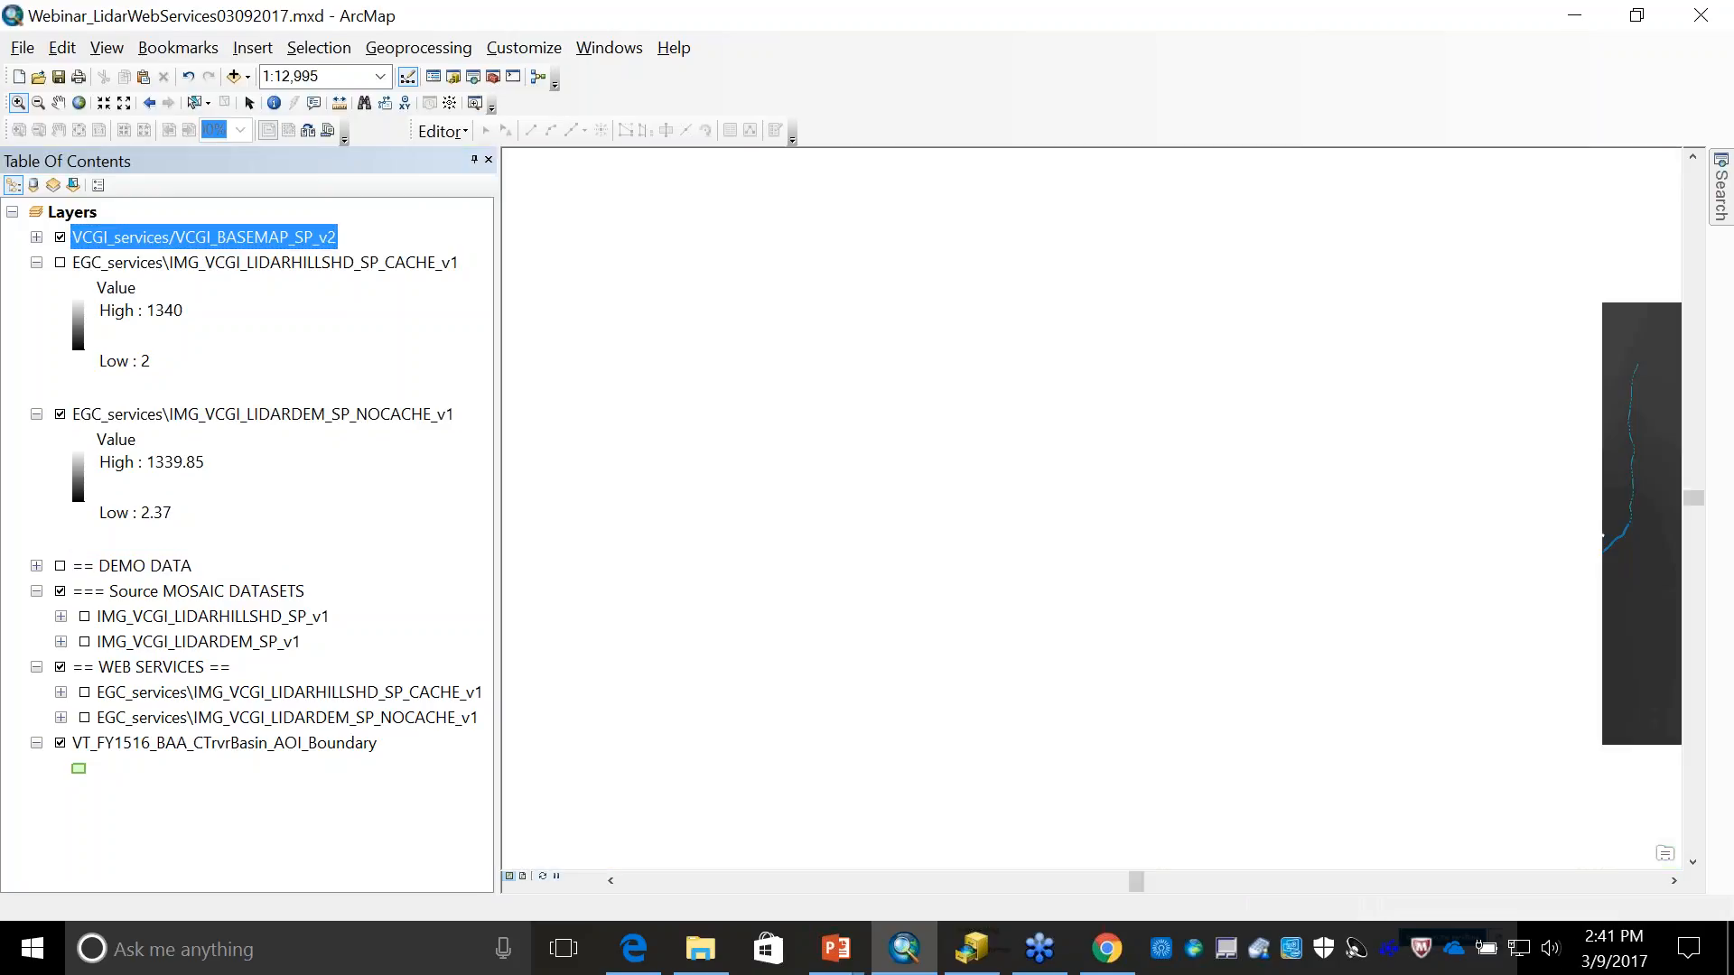
- Export the lidar DEM service for the current data frame extent as an IMAGINE Image named test.img, and add it to the map
{"action": "left_click", "coordinate": [274, 407]}
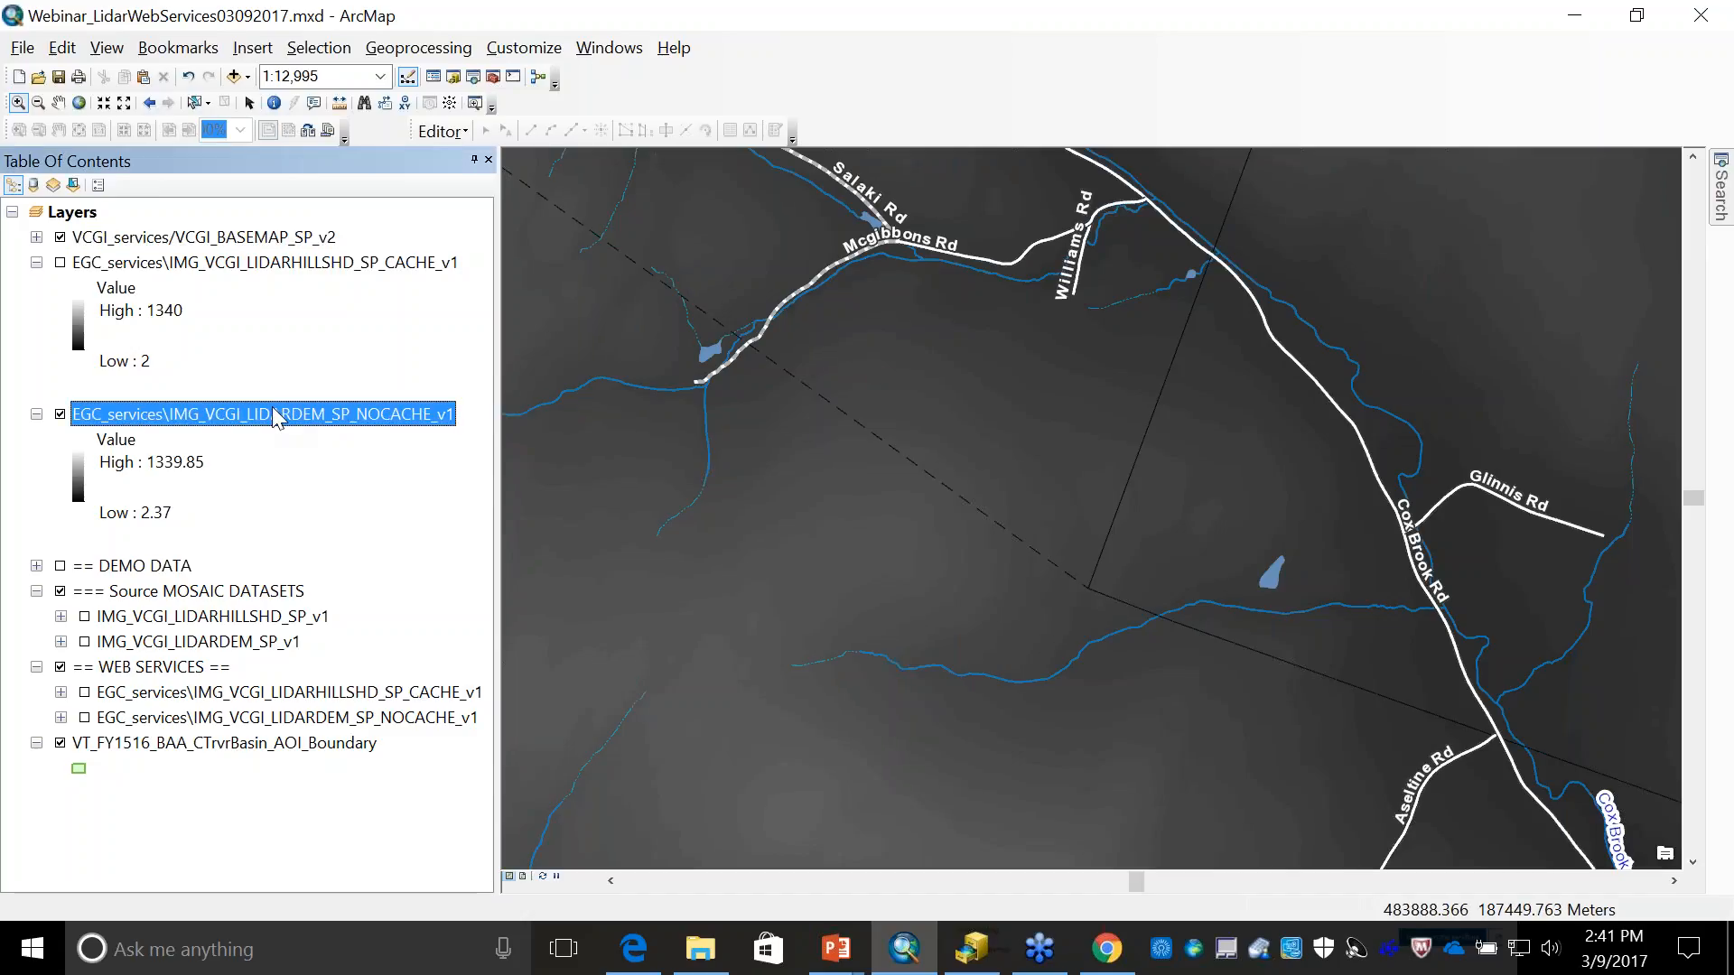
{"action": "right_click", "coordinate": [273, 406]}
{"action": "mouse_move", "coordinate": [354, 690]}
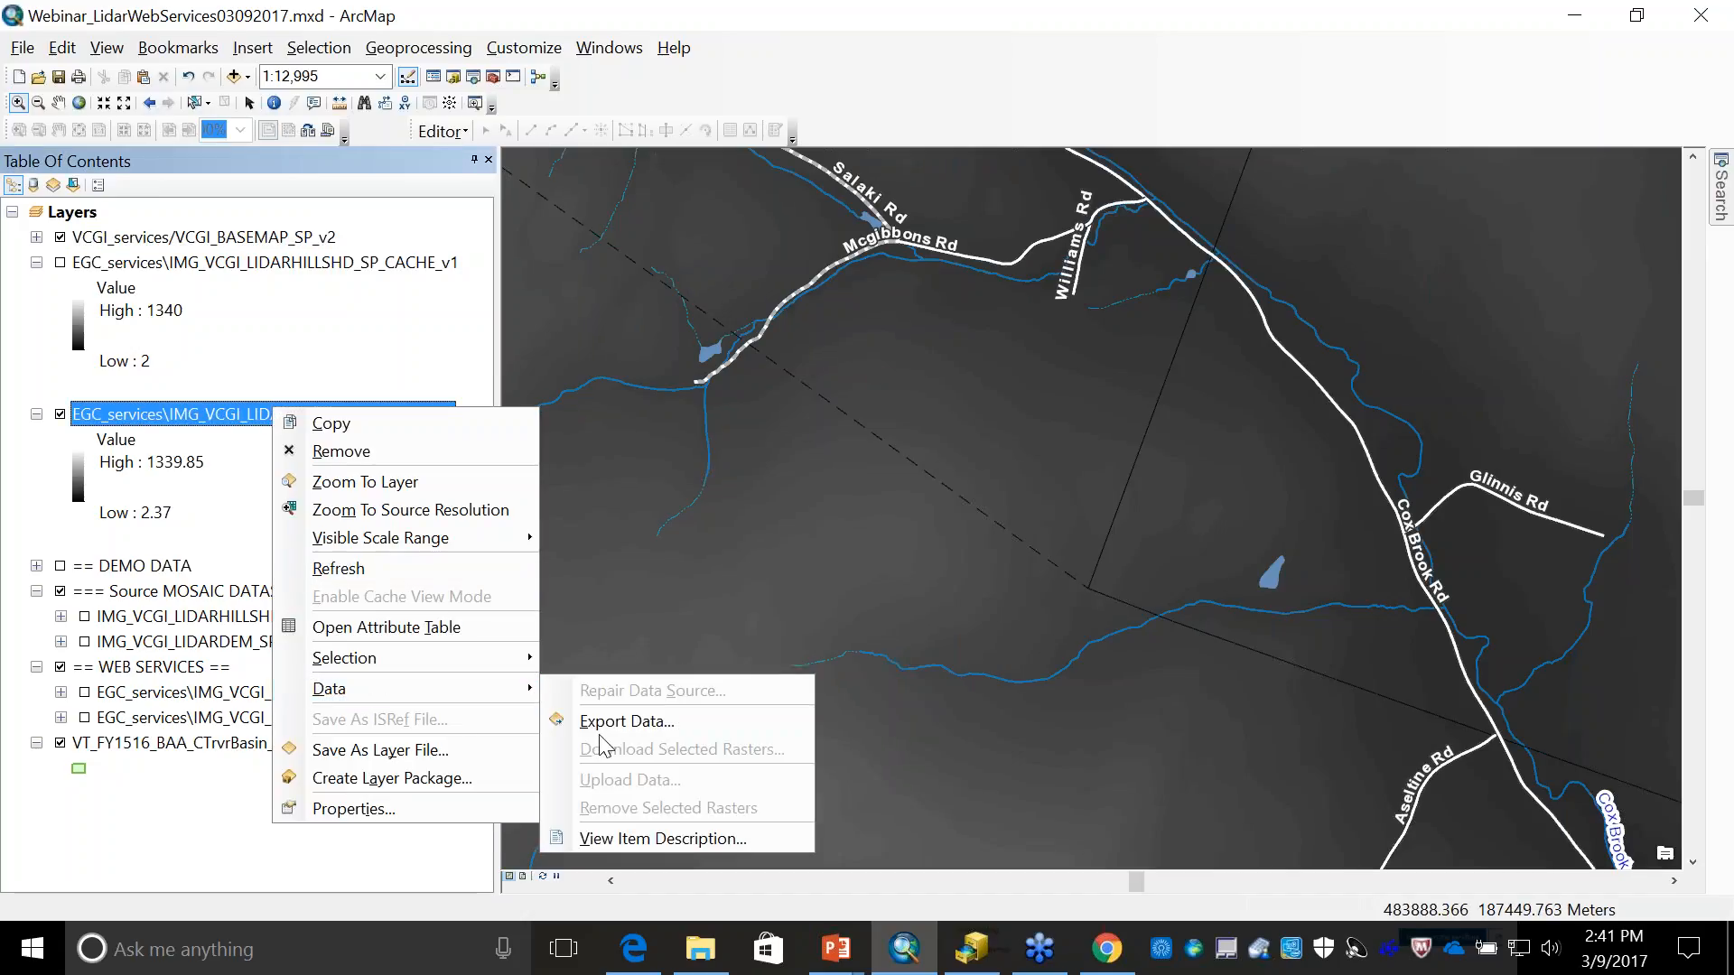
{"action": "left_click", "coordinate": [623, 722]}
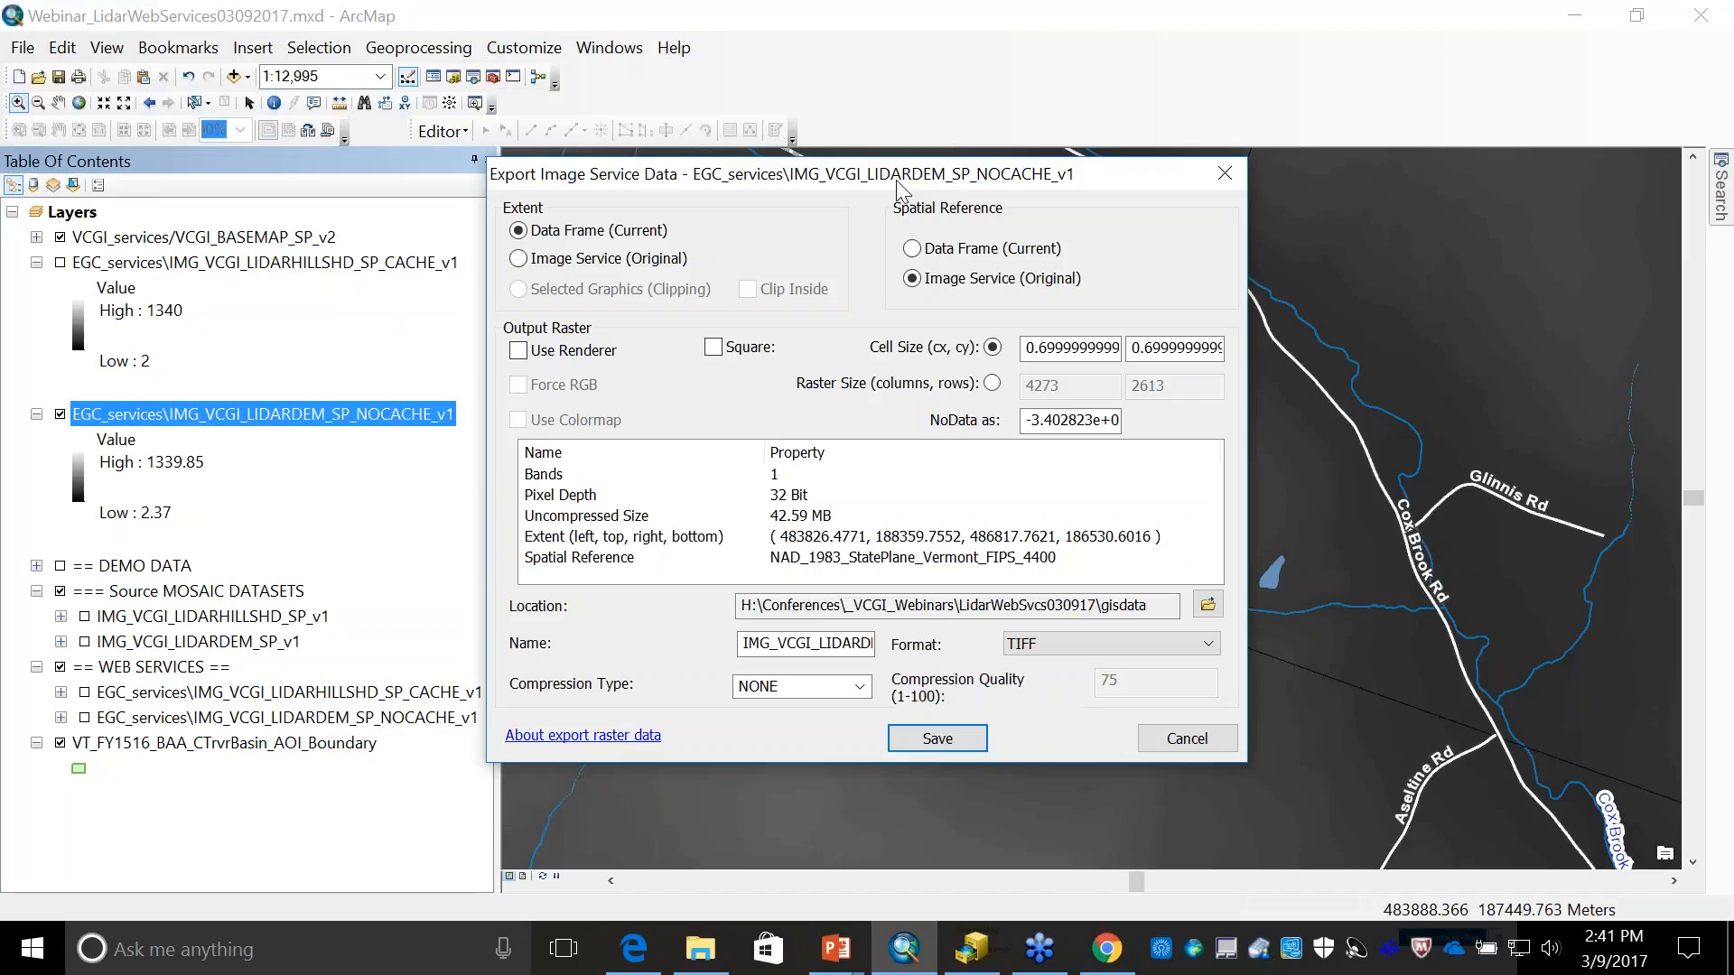
{"action": "left_click_drag", "start_coordinate": [778, 185], "coordinate": [323, 49]}
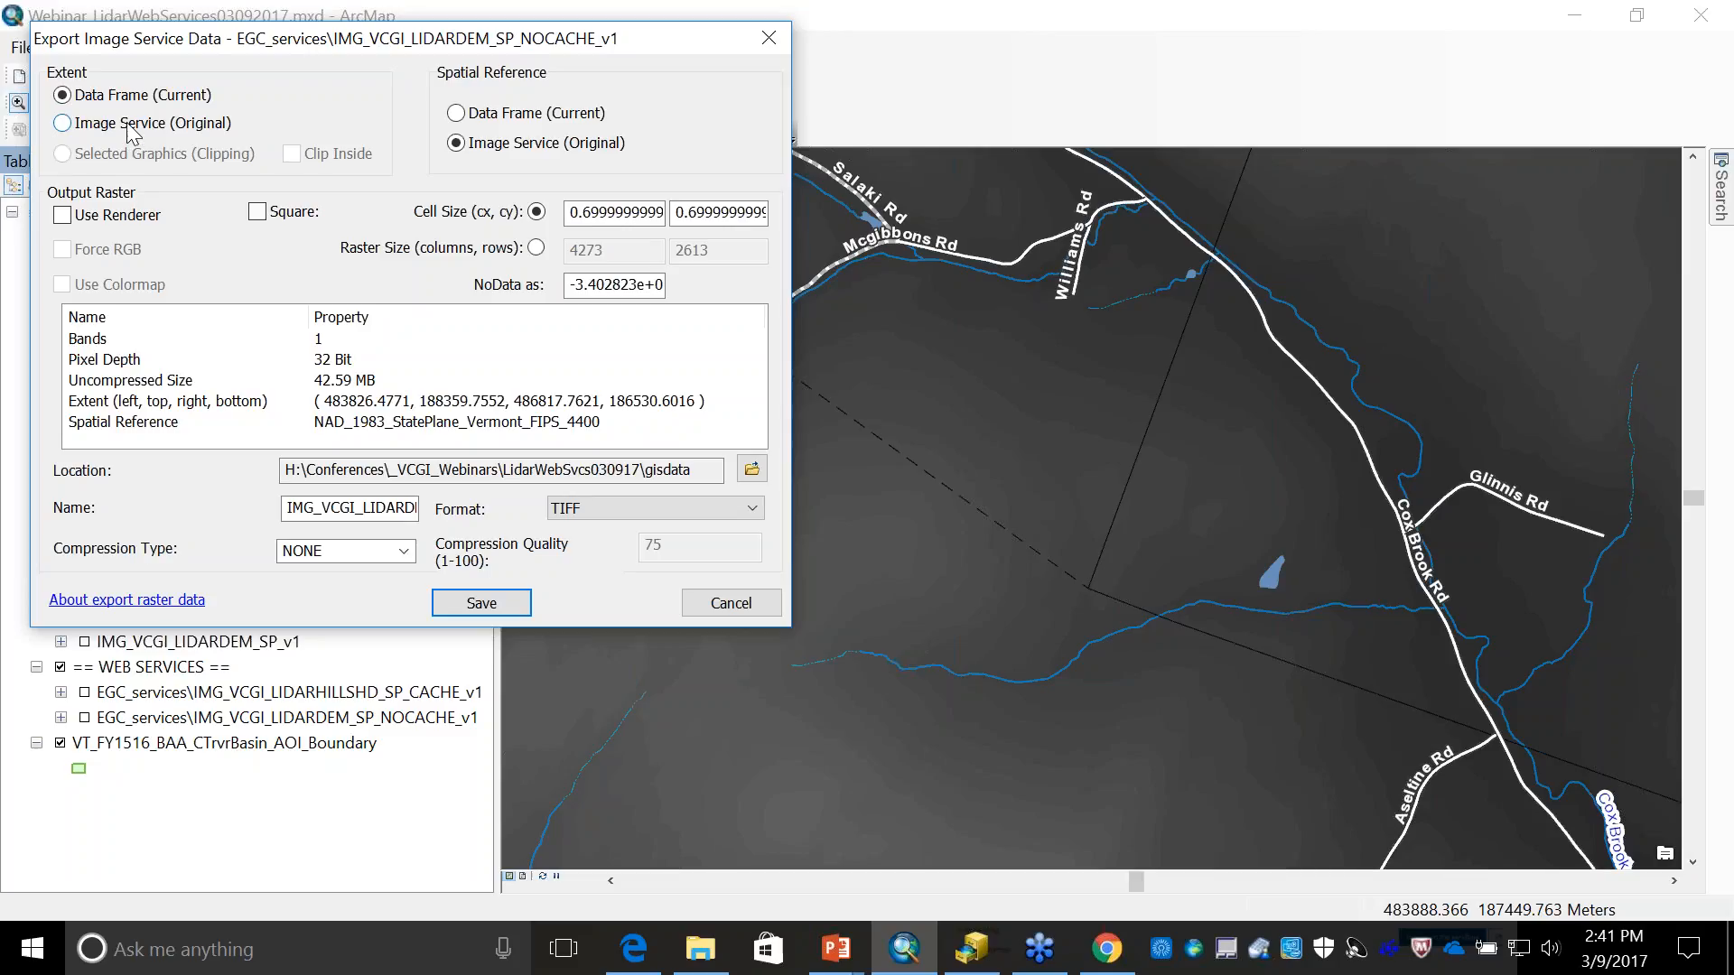
{"action": "left_click", "coordinate": [614, 505]}
{"action": "left_click", "coordinate": [621, 668]}
{"action": "left_click_drag", "start_coordinate": [365, 508], "coordinate": [443, 507]}
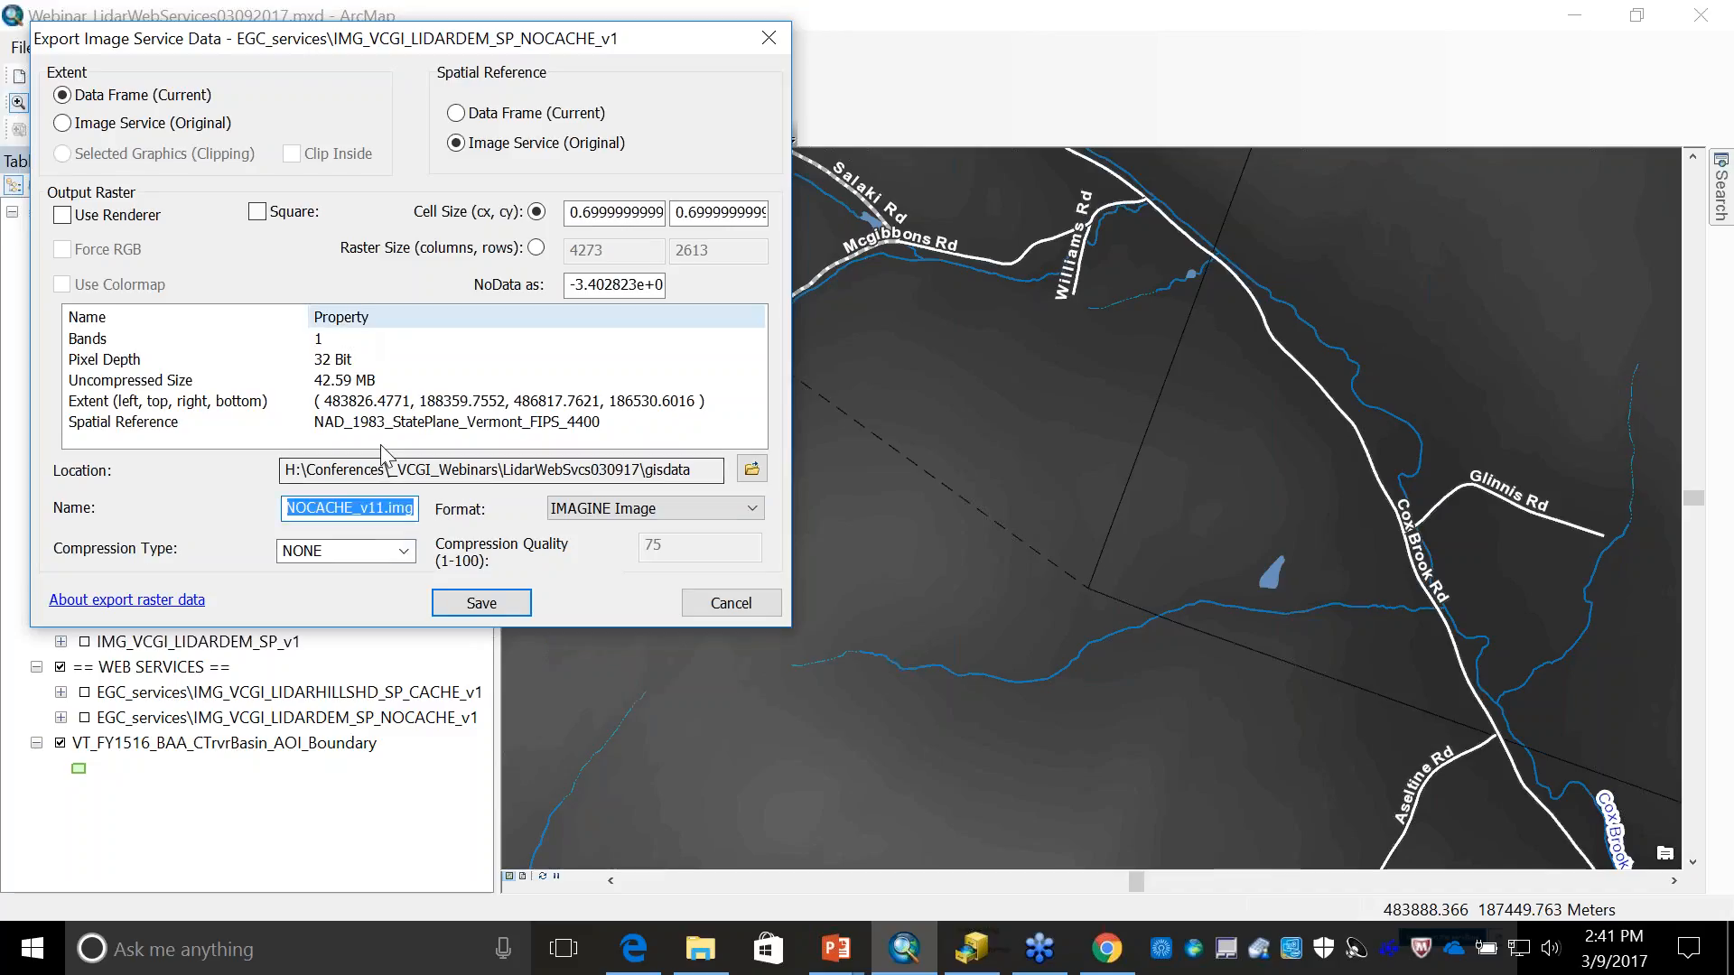
{"action": "left_click_drag", "start_coordinate": [412, 509], "coordinate": [101, 504]}
{"action": "type", "text": "test"}
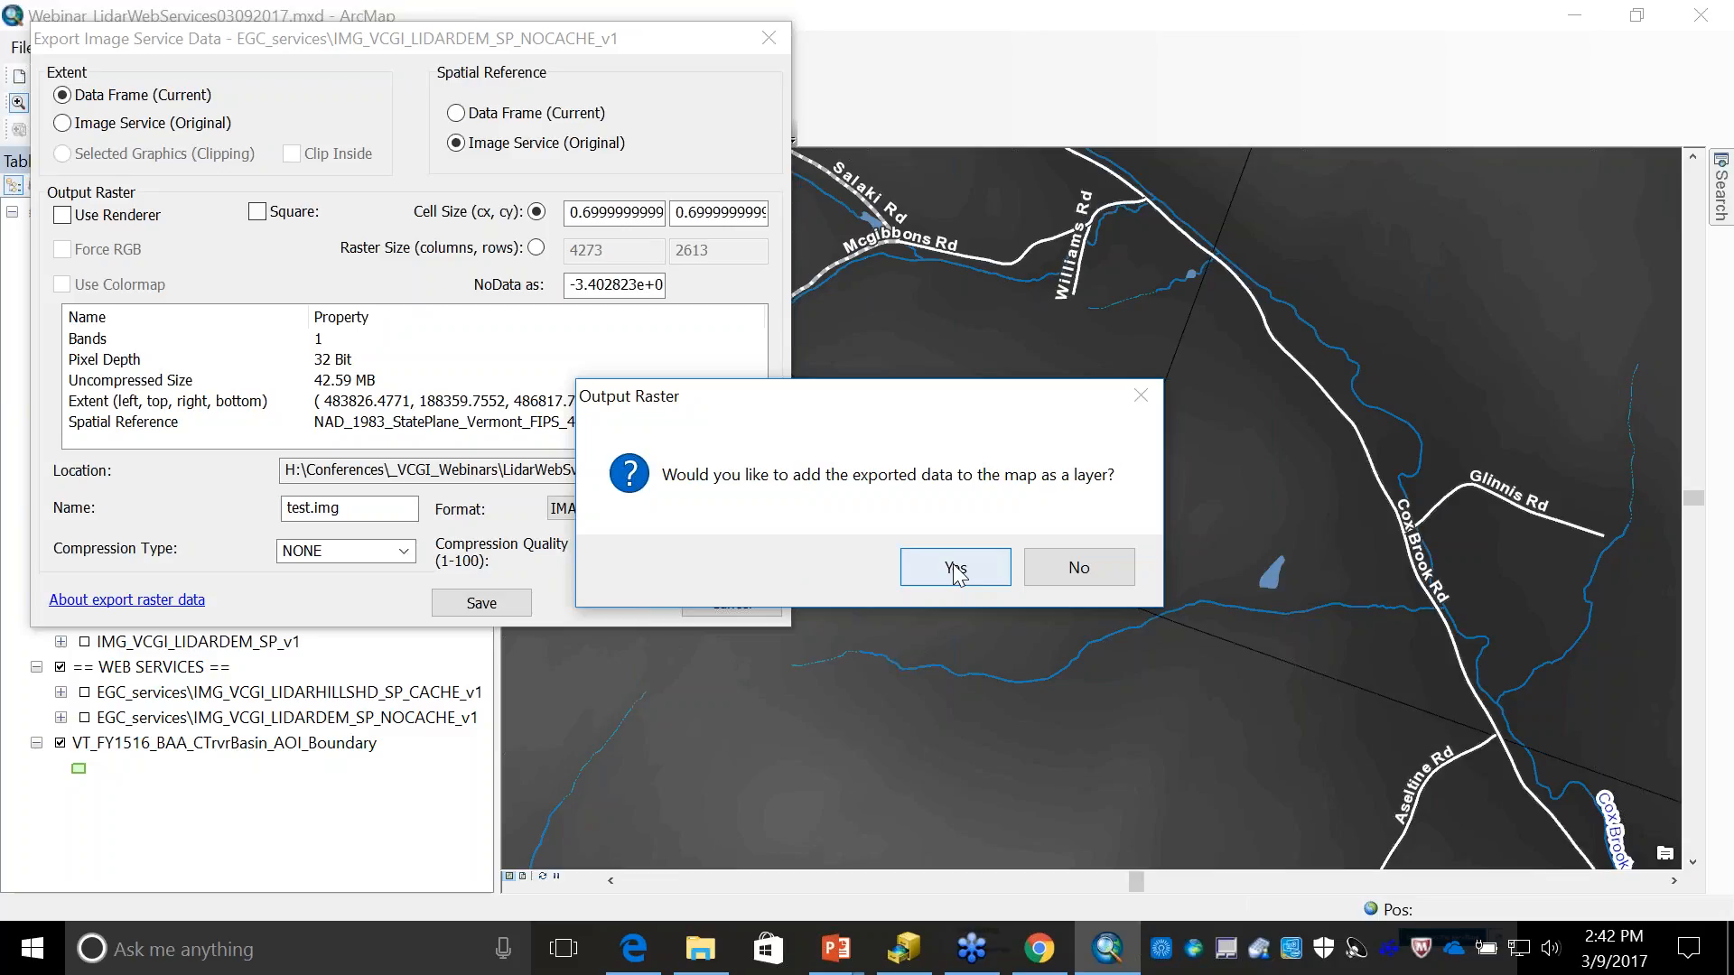
{"action": "left_click", "coordinate": [955, 571]}
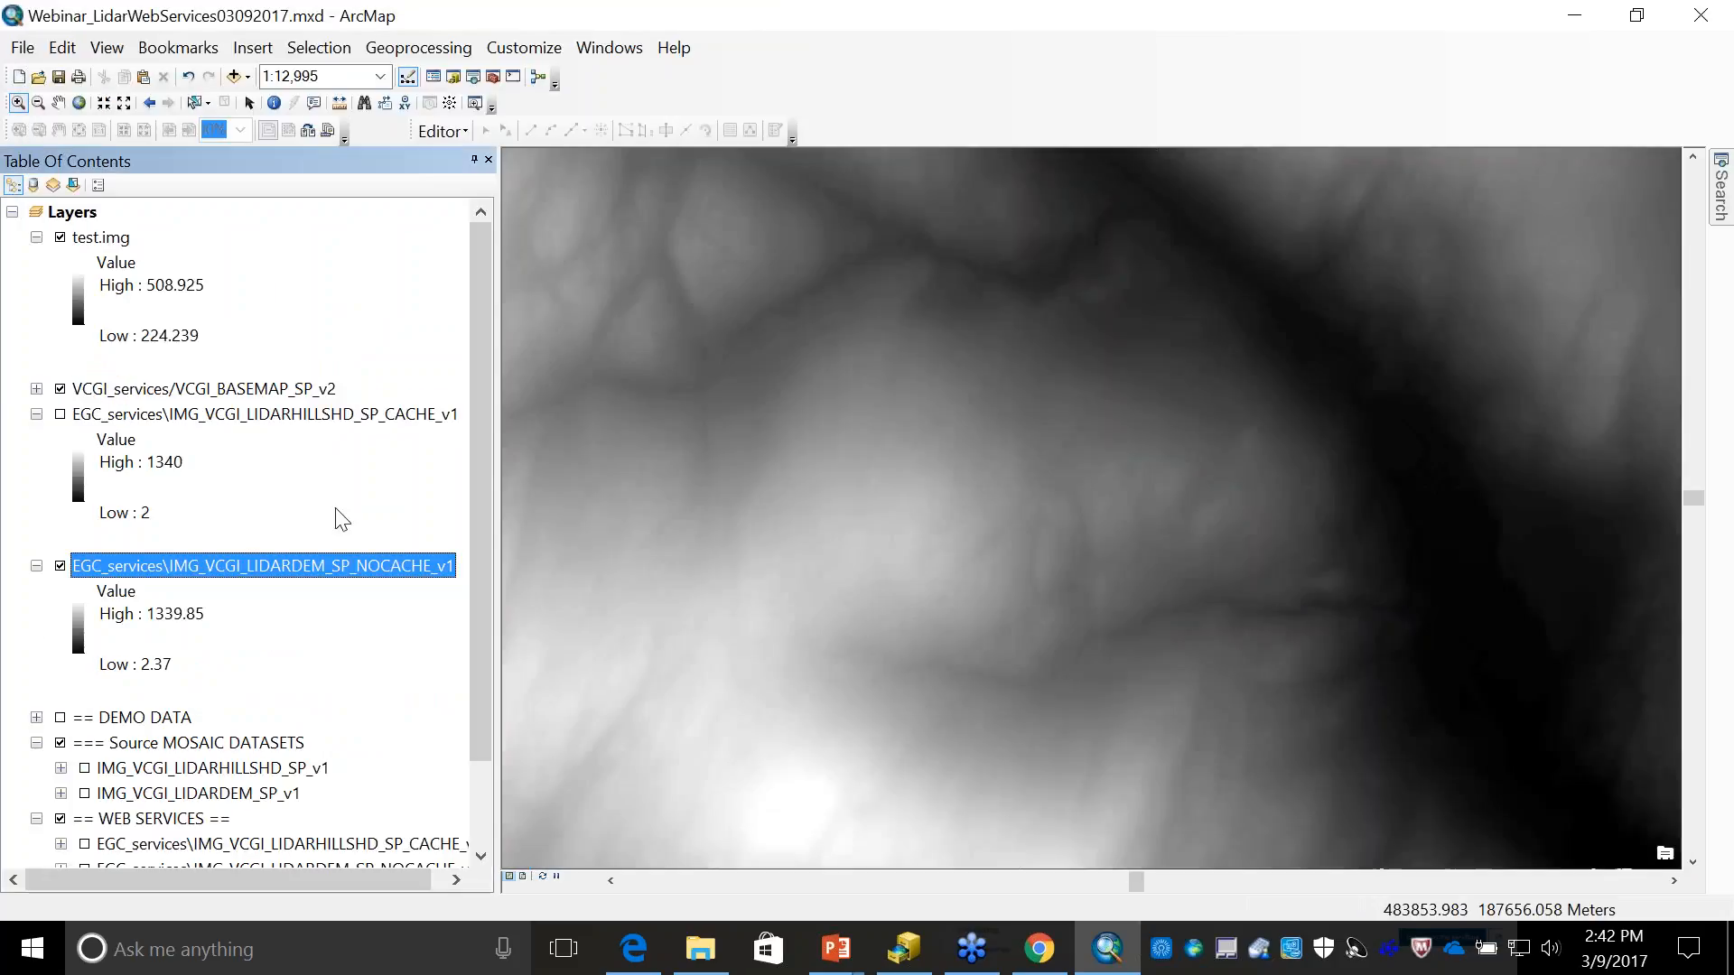
- Hide the basemap and DEM service layers, and zoom out until the whole test.img raster is in view
{"action": "left_click", "coordinate": [60, 389]}
{"action": "left_click", "coordinate": [100, 236]}
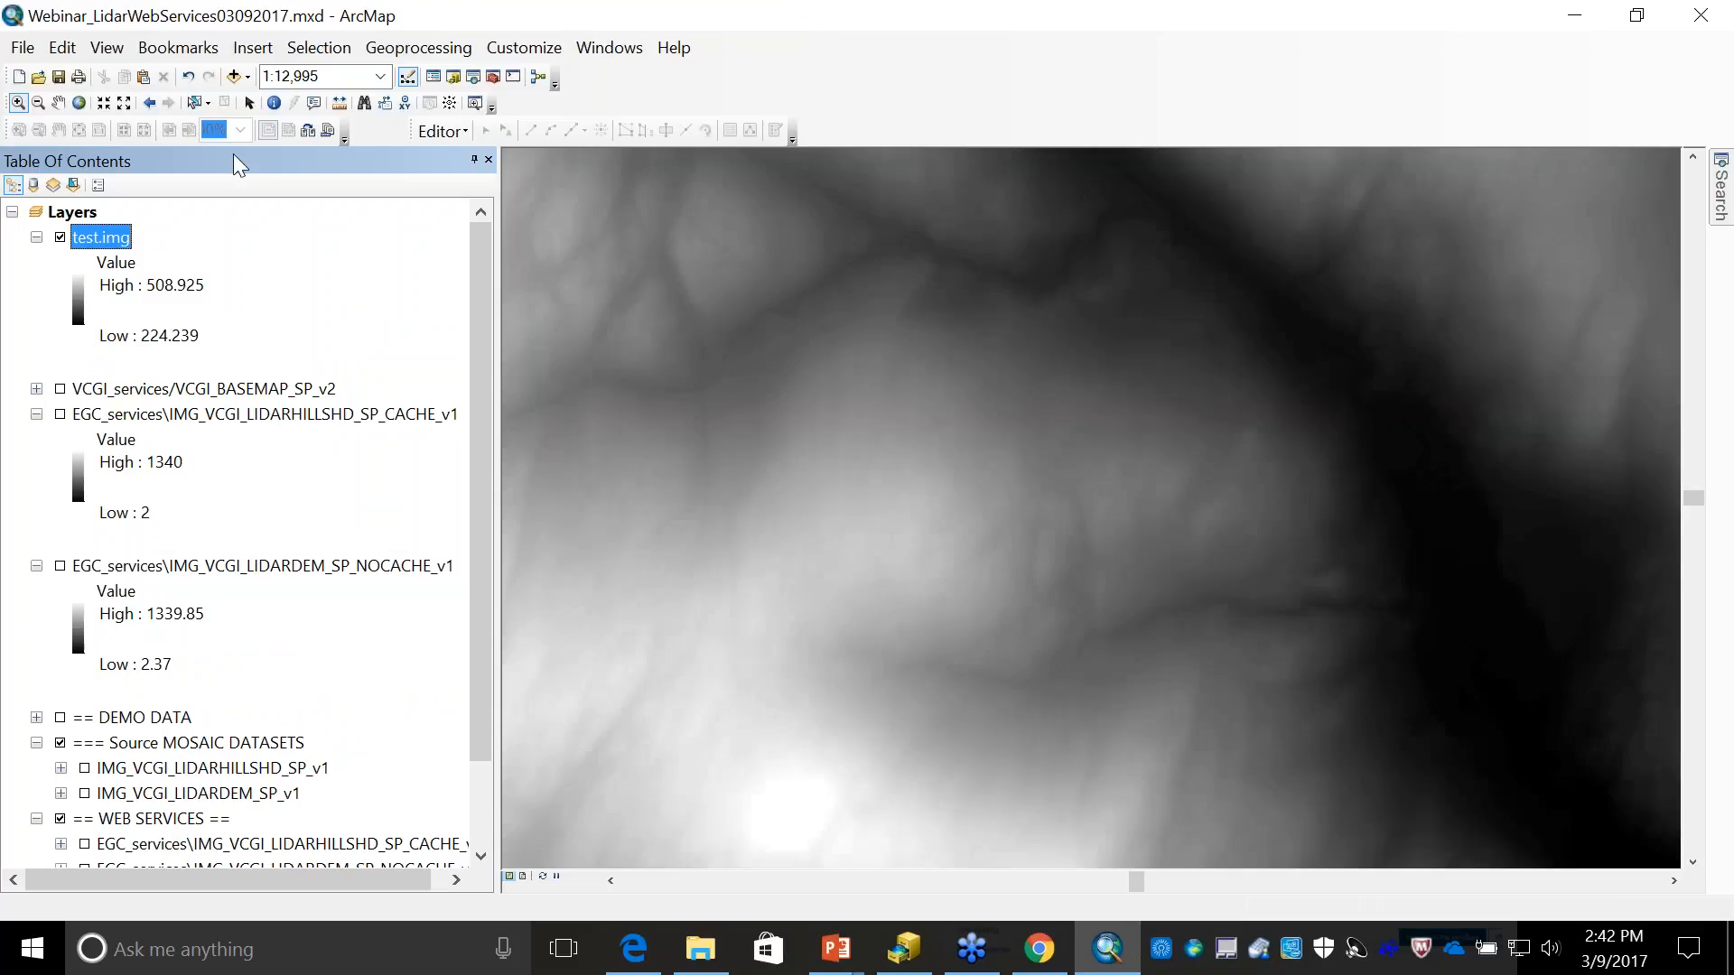
{"action": "left_click", "coordinate": [125, 104]}
{"action": "left_click", "coordinate": [124, 103]}
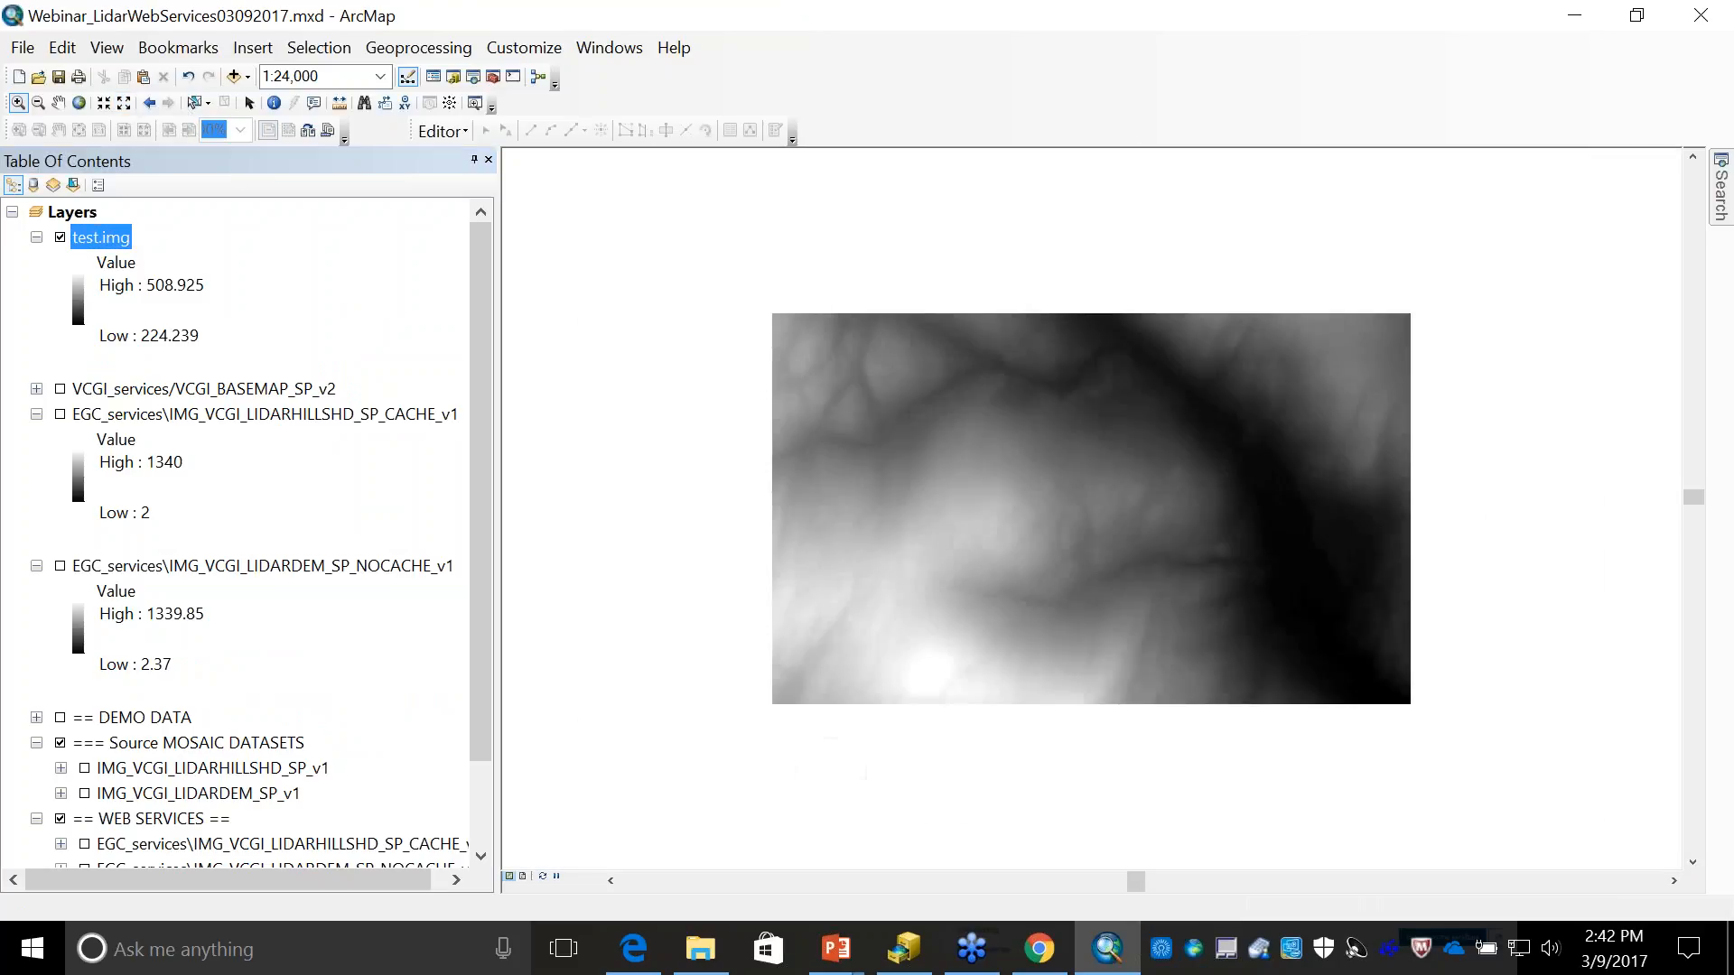
{"action": "right_click", "coordinate": [108, 239]}
{"action": "left_click", "coordinate": [186, 606]}
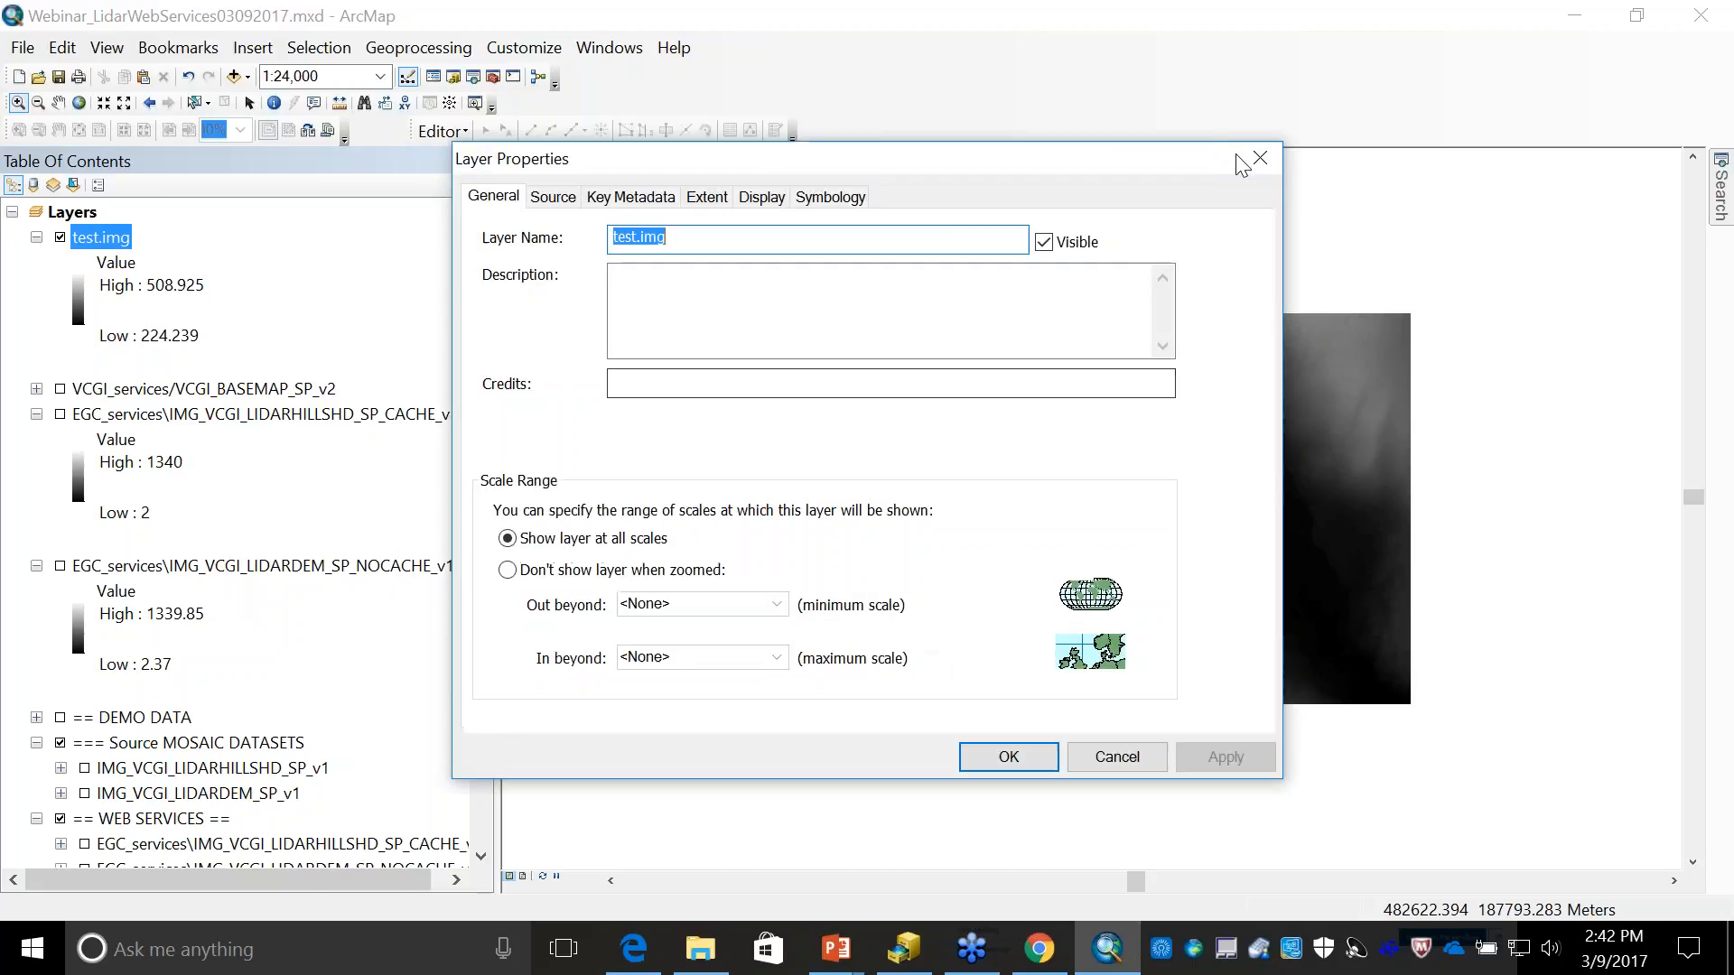
{"action": "left_click", "coordinate": [1256, 162]}
- Apply a Hillshade Function with its default settings to test.img through Image Analysis, and close the Image Analysis window
{"action": "left_click", "coordinate": [610, 47]}
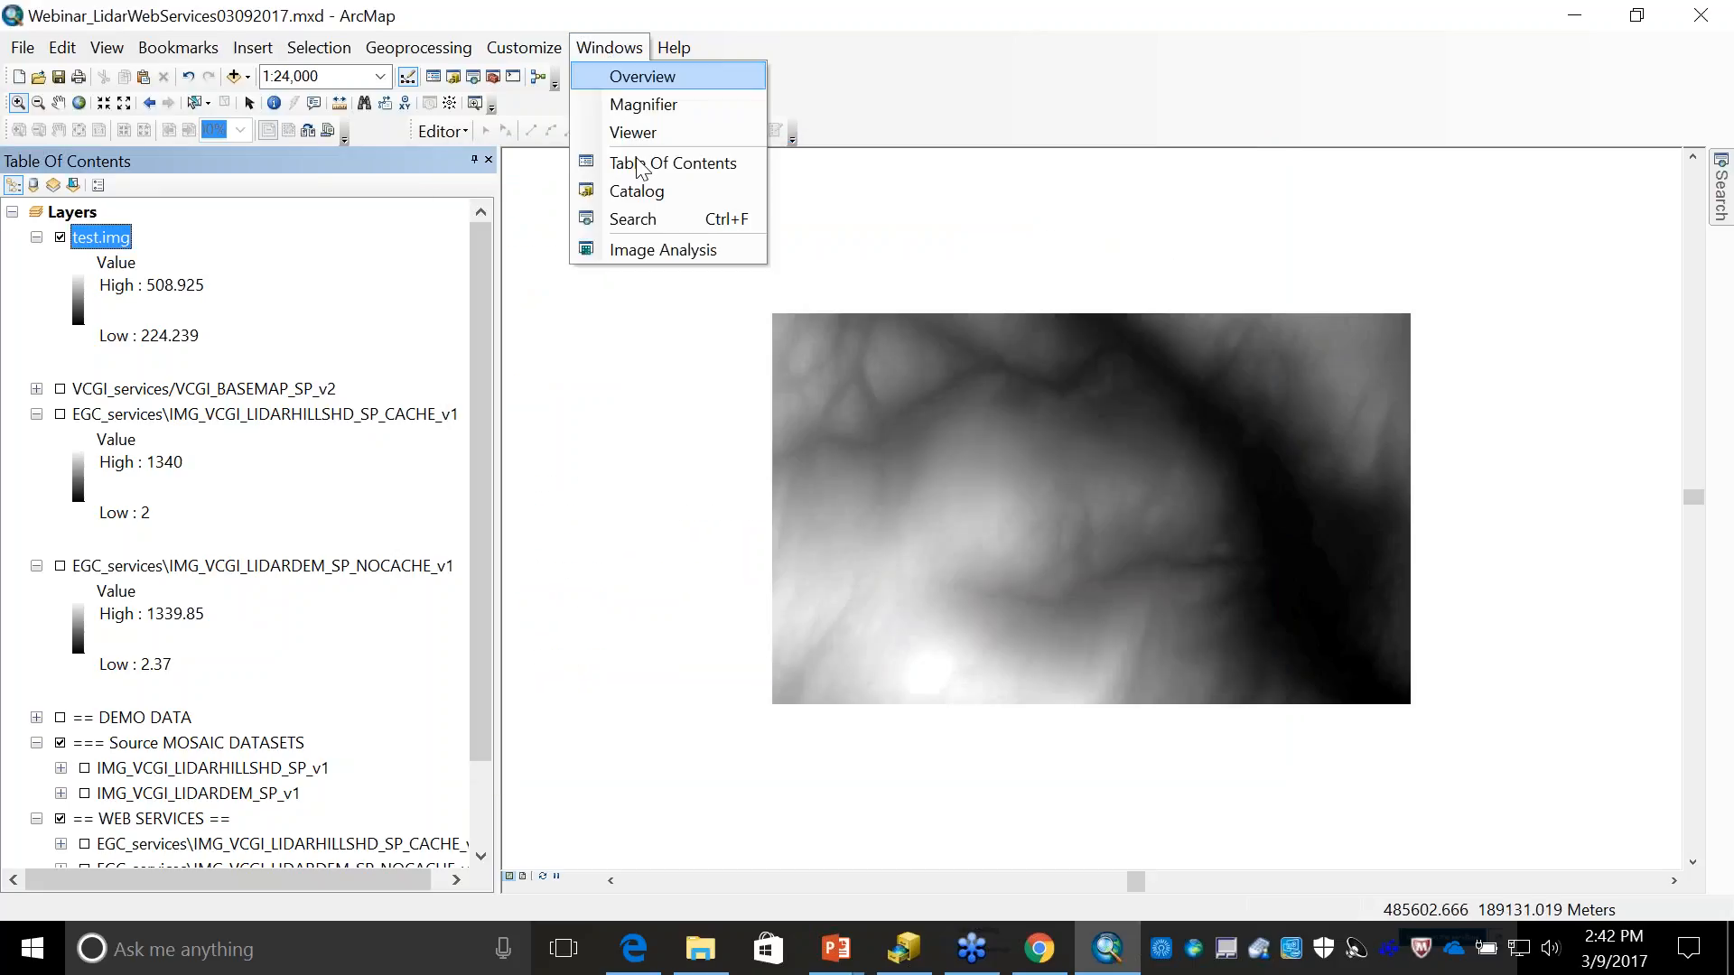
{"action": "left_click", "coordinate": [627, 251]}
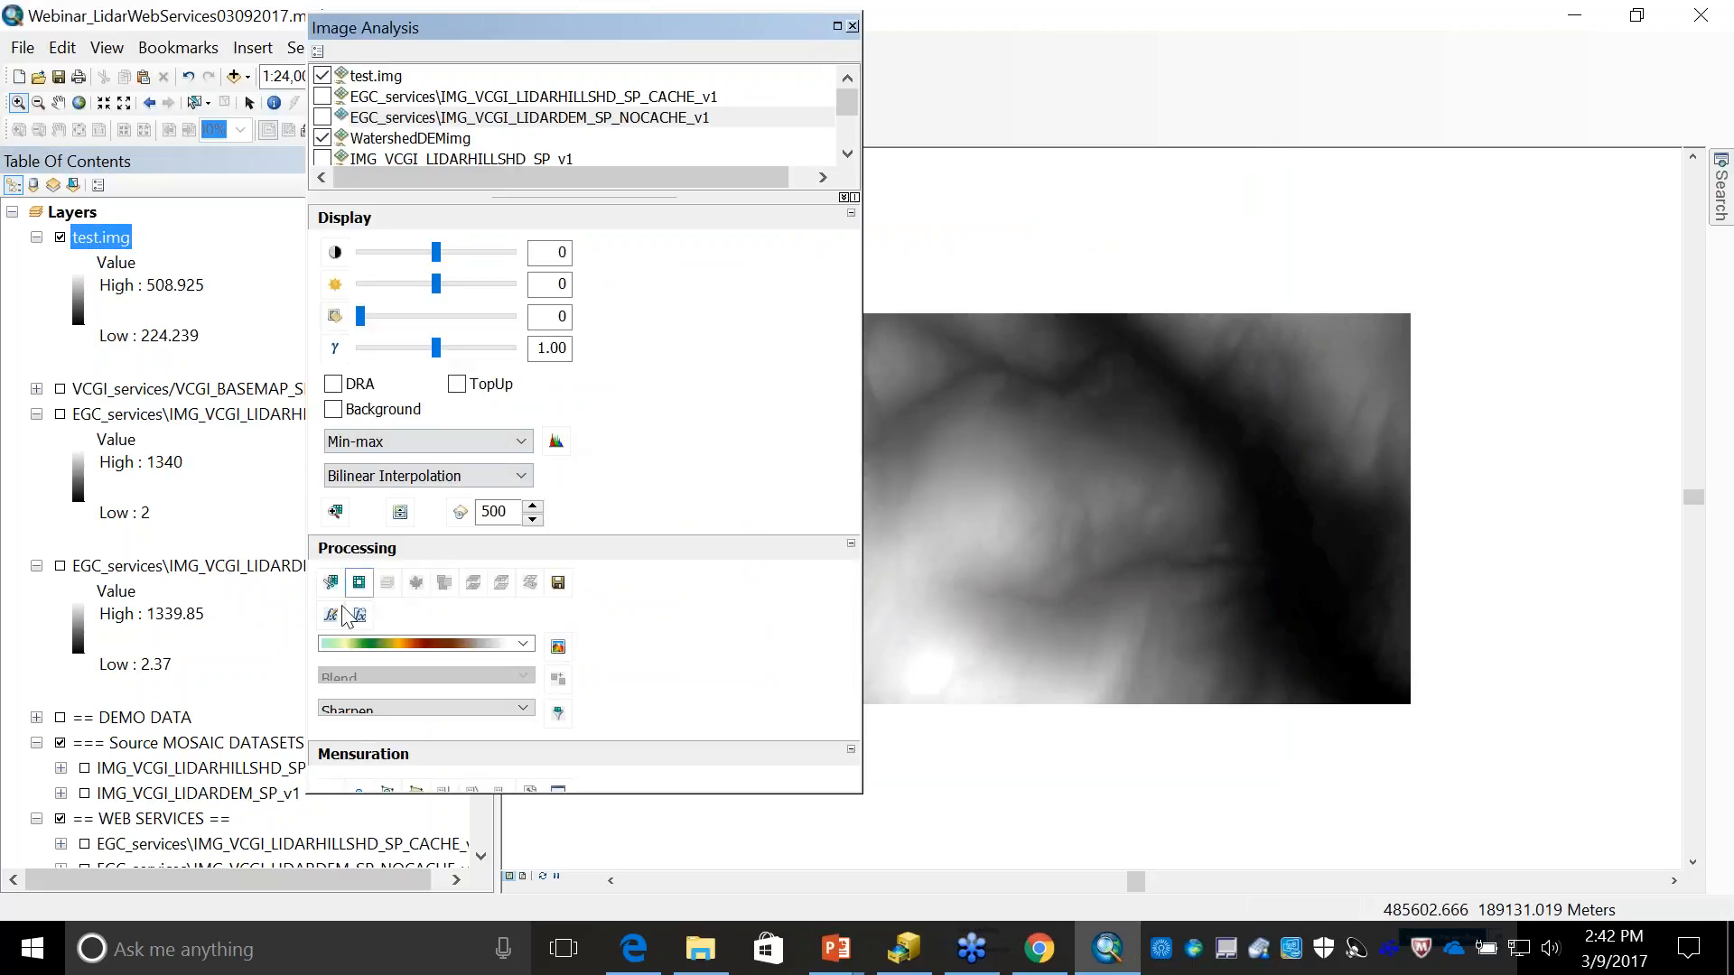
{"action": "left_click", "coordinate": [388, 80]}
{"action": "left_click", "coordinate": [331, 615]}
{"action": "right_click", "coordinate": [678, 302]}
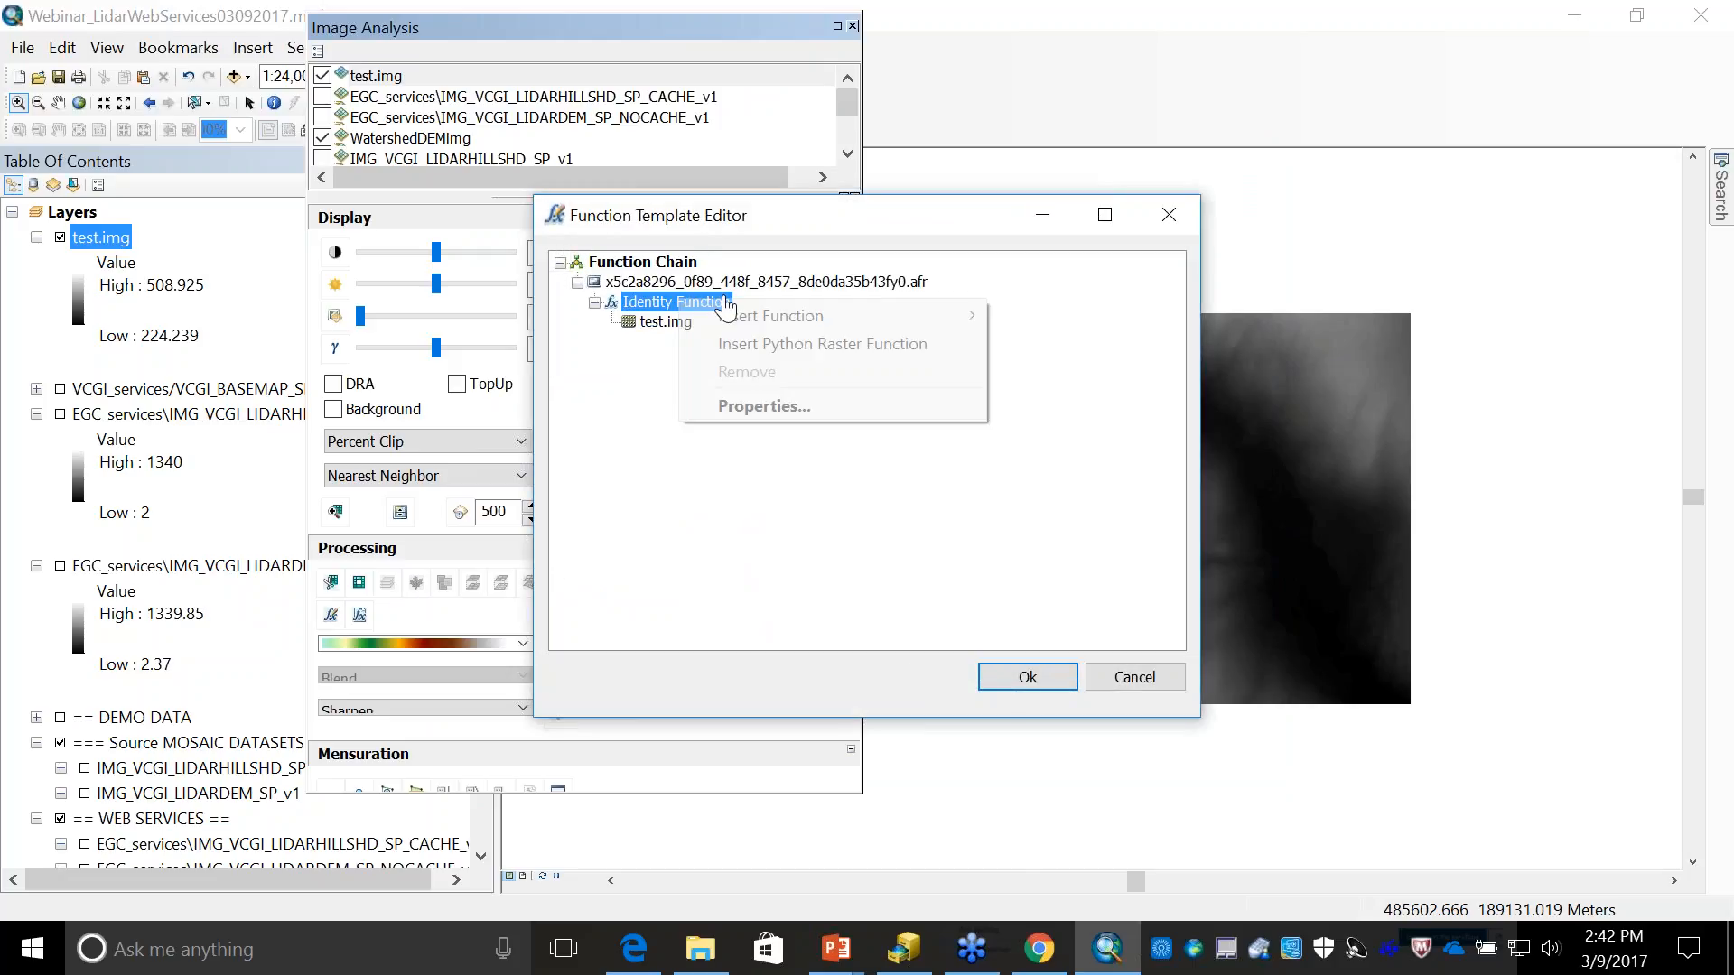
{"action": "mouse_move", "coordinate": [813, 315]}
{"action": "left_click", "coordinate": [1075, 620]}
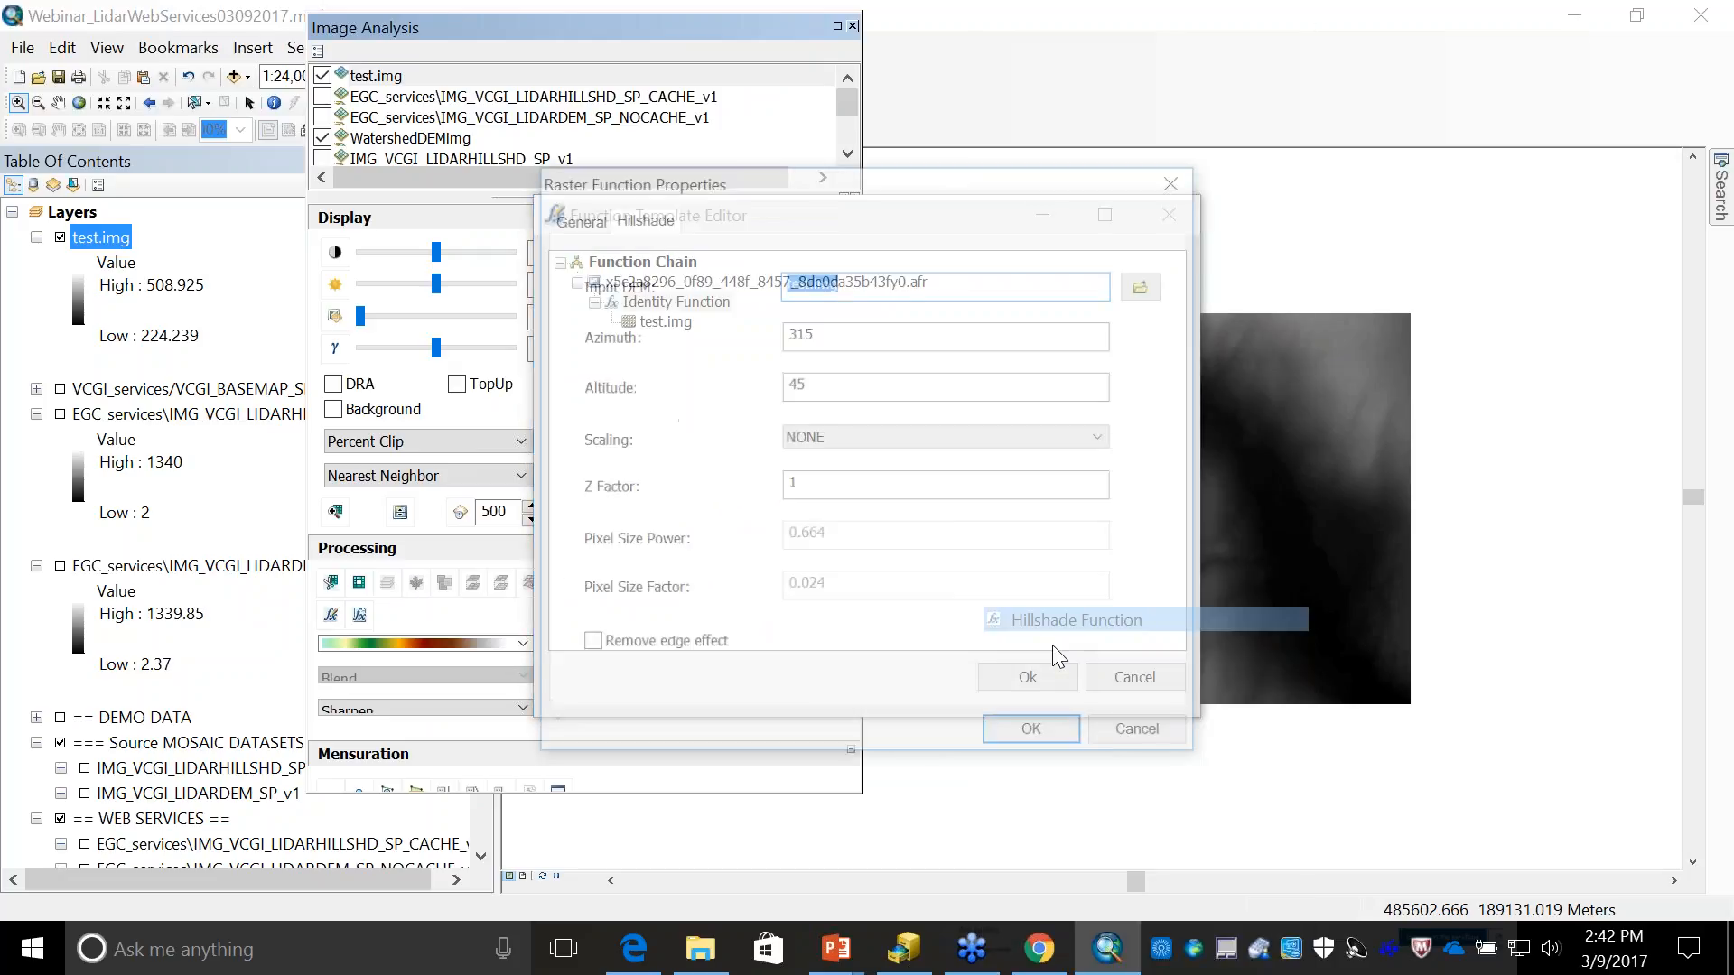
{"action": "left_click", "coordinate": [1025, 733]}
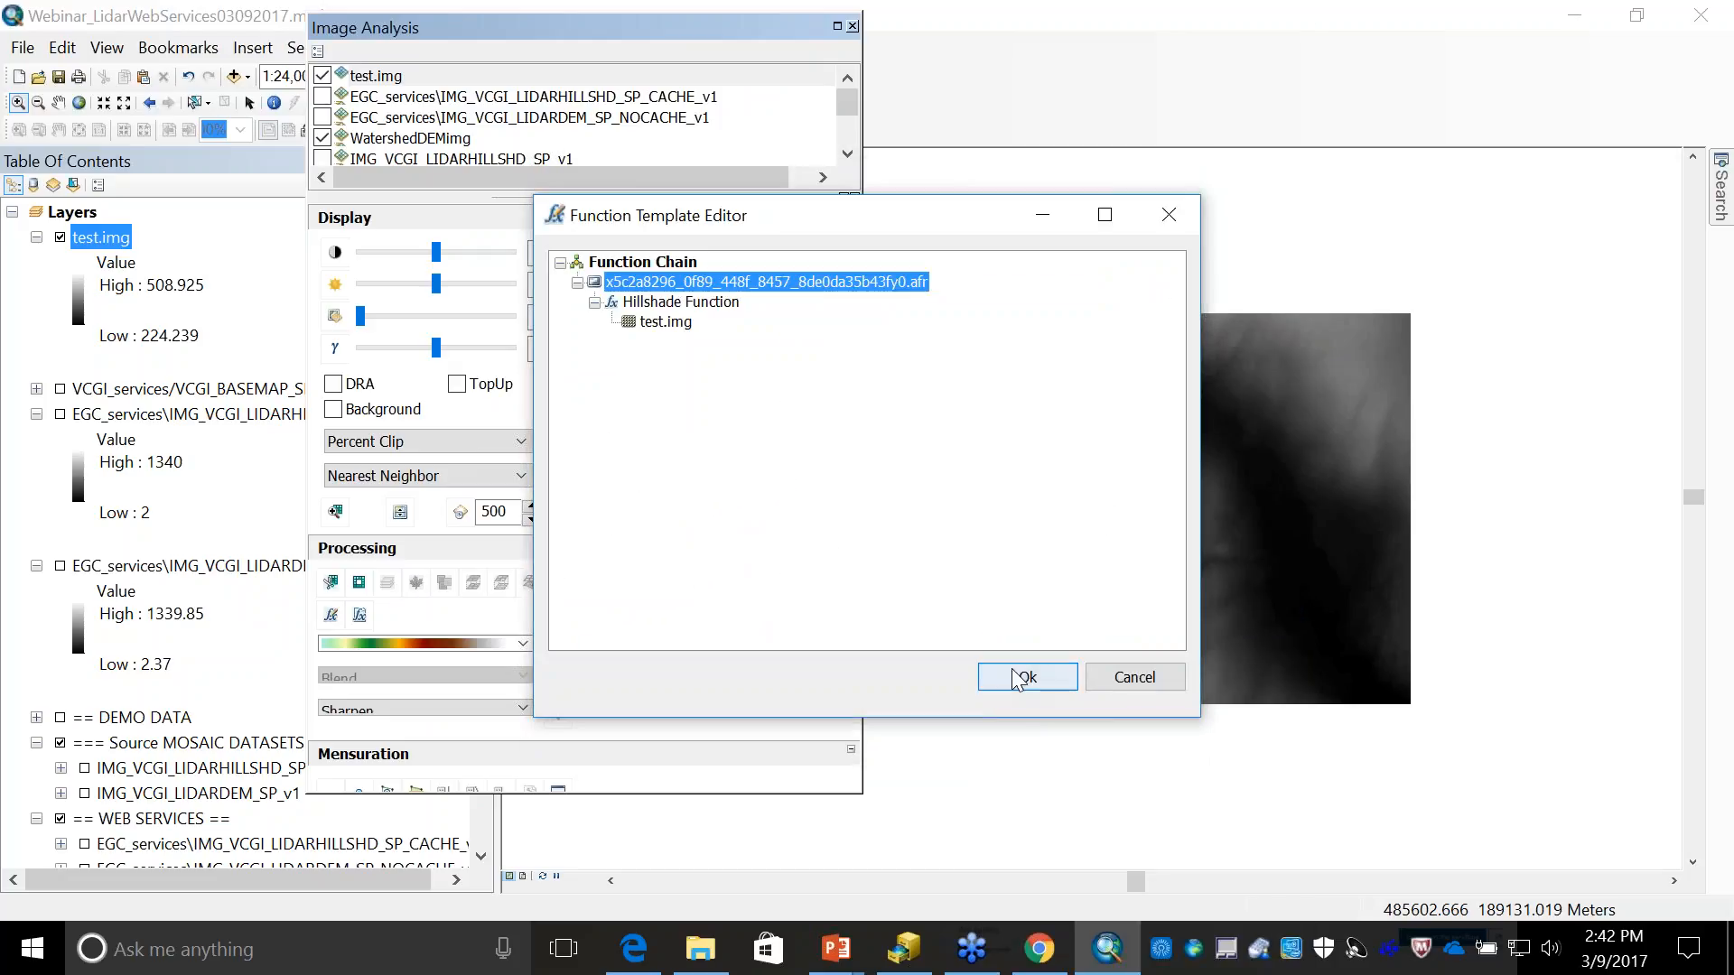
{"action": "left_click", "coordinate": [1018, 677]}
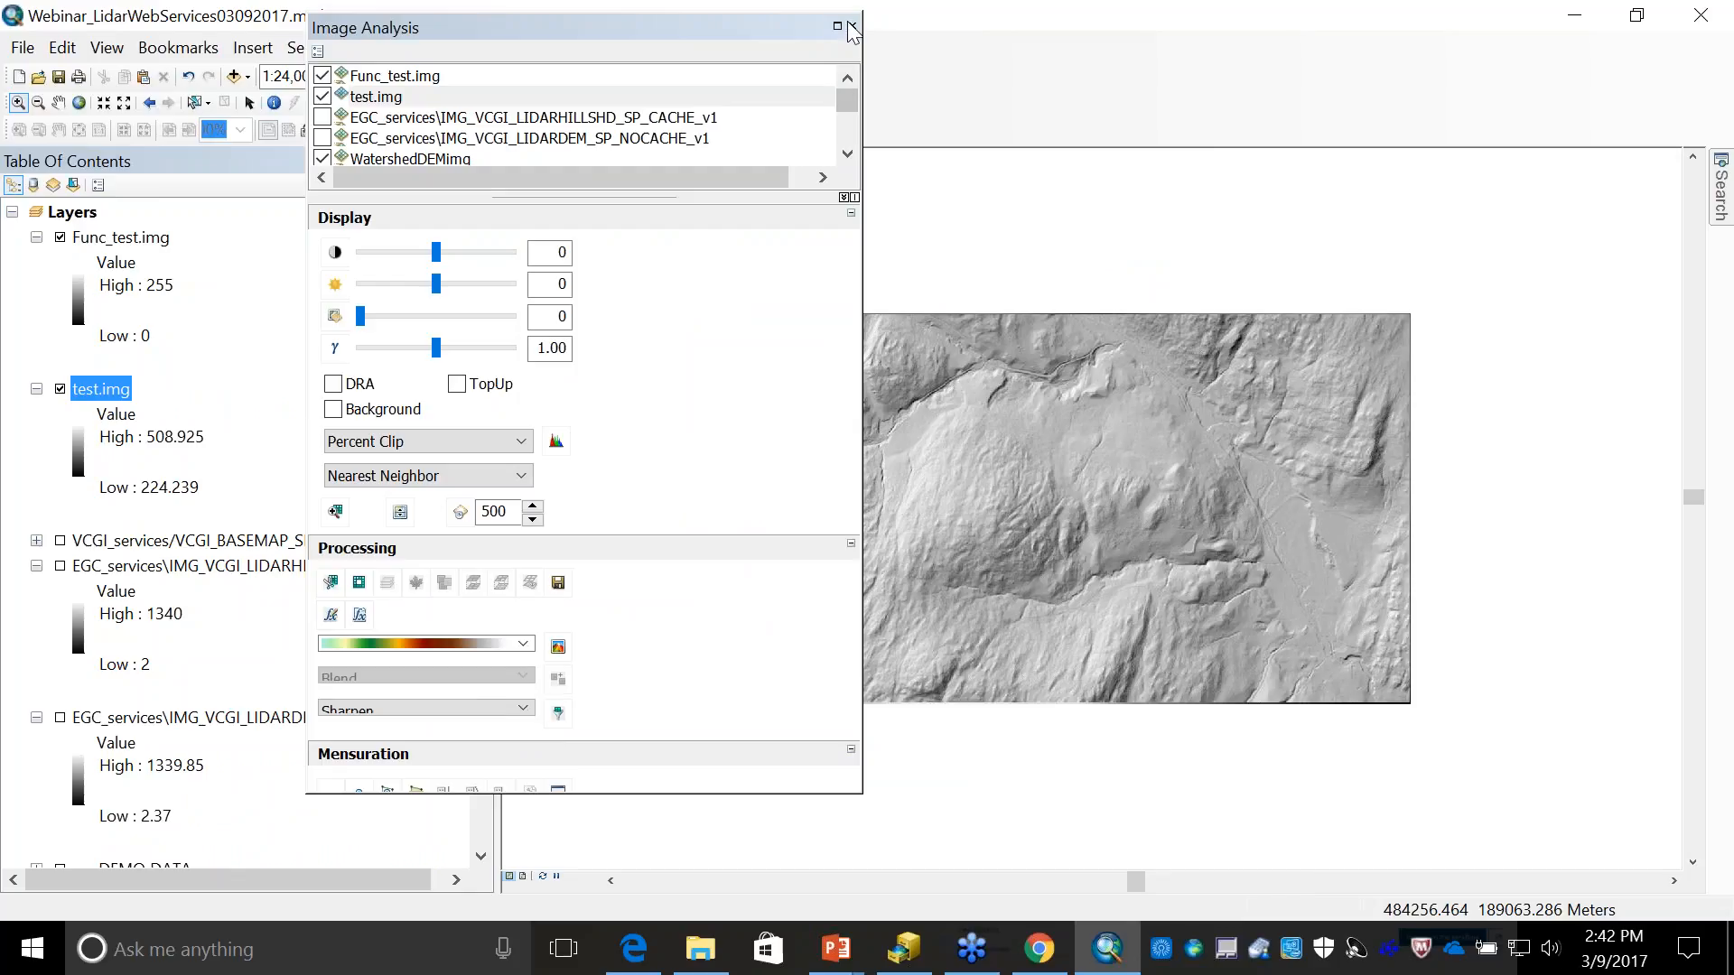
{"action": "left_click", "coordinate": [852, 27]}
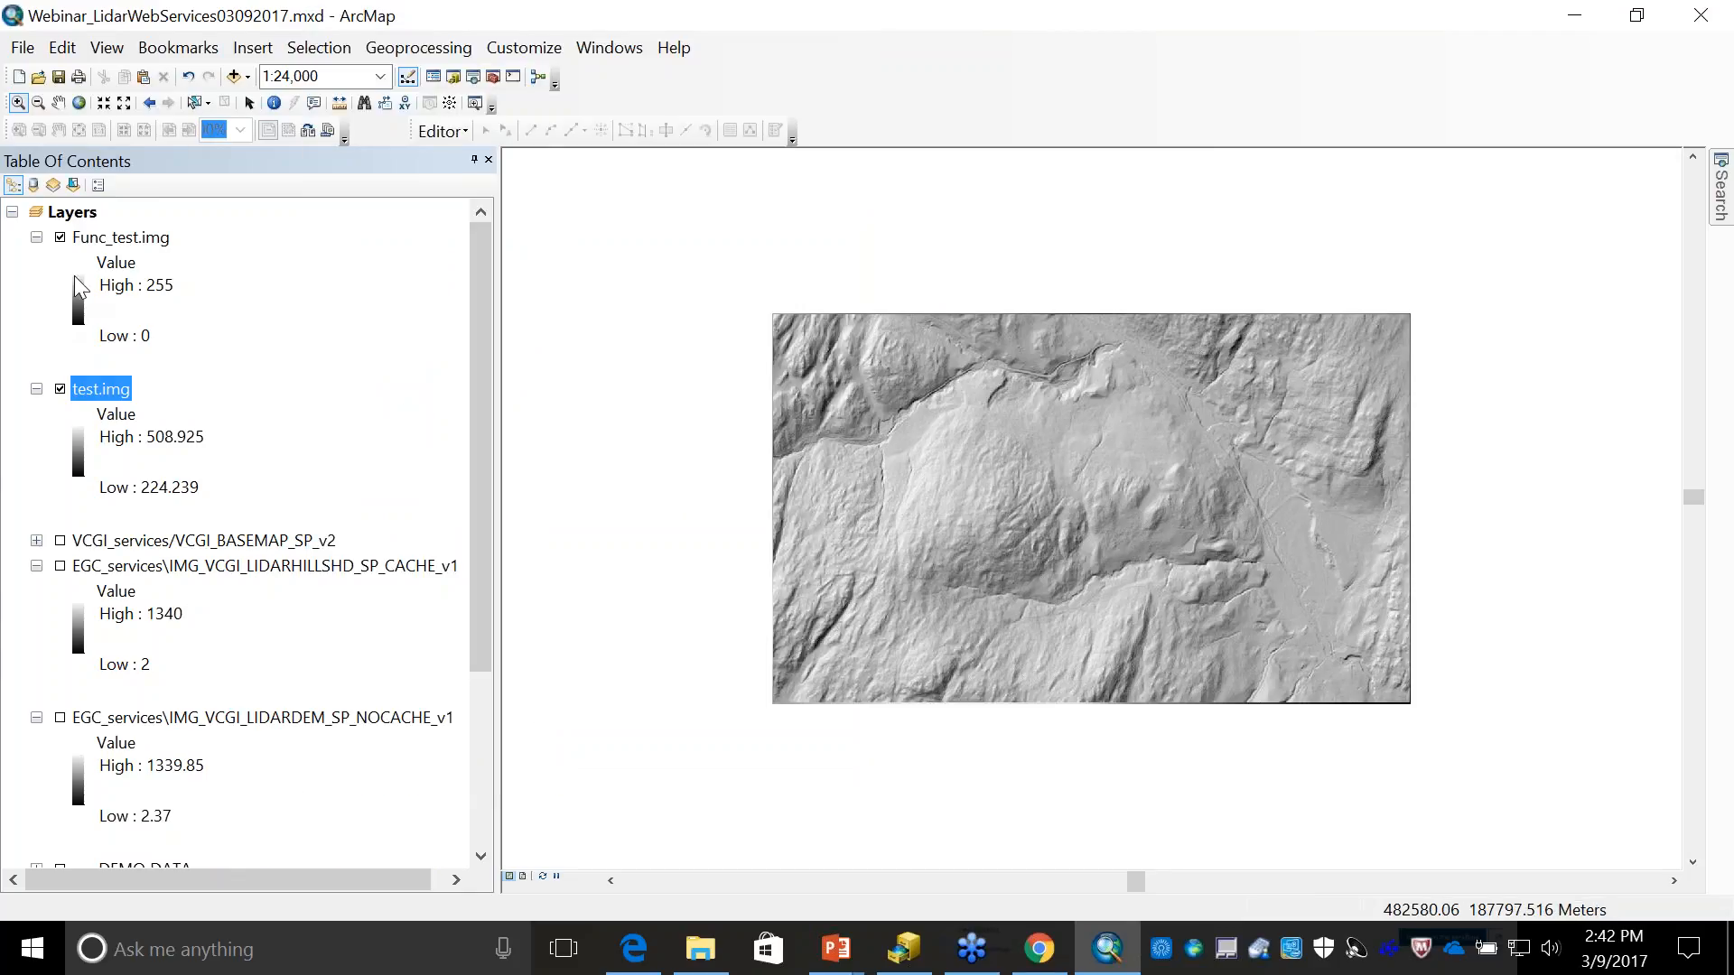
- Open the LidarWebSvcsDemo model for editing and enlarge its Make Image Server Layer element to fit the full label
{"action": "left_click", "coordinate": [34, 237]}
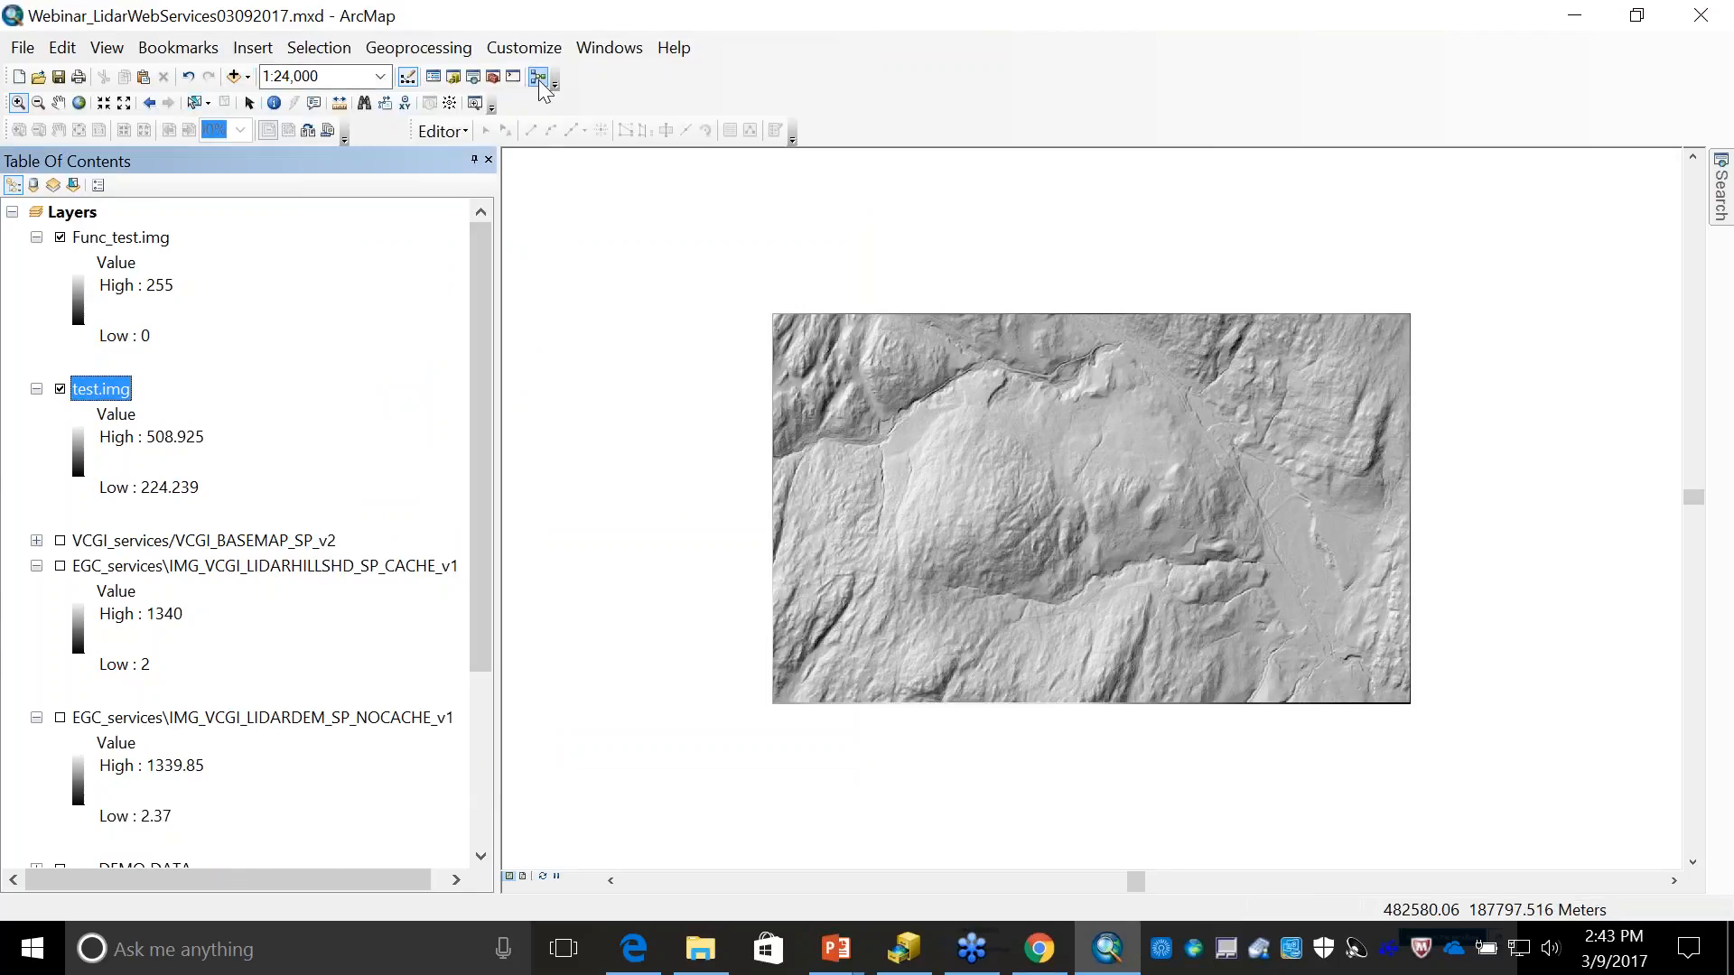
{"action": "left_click", "coordinate": [493, 77]}
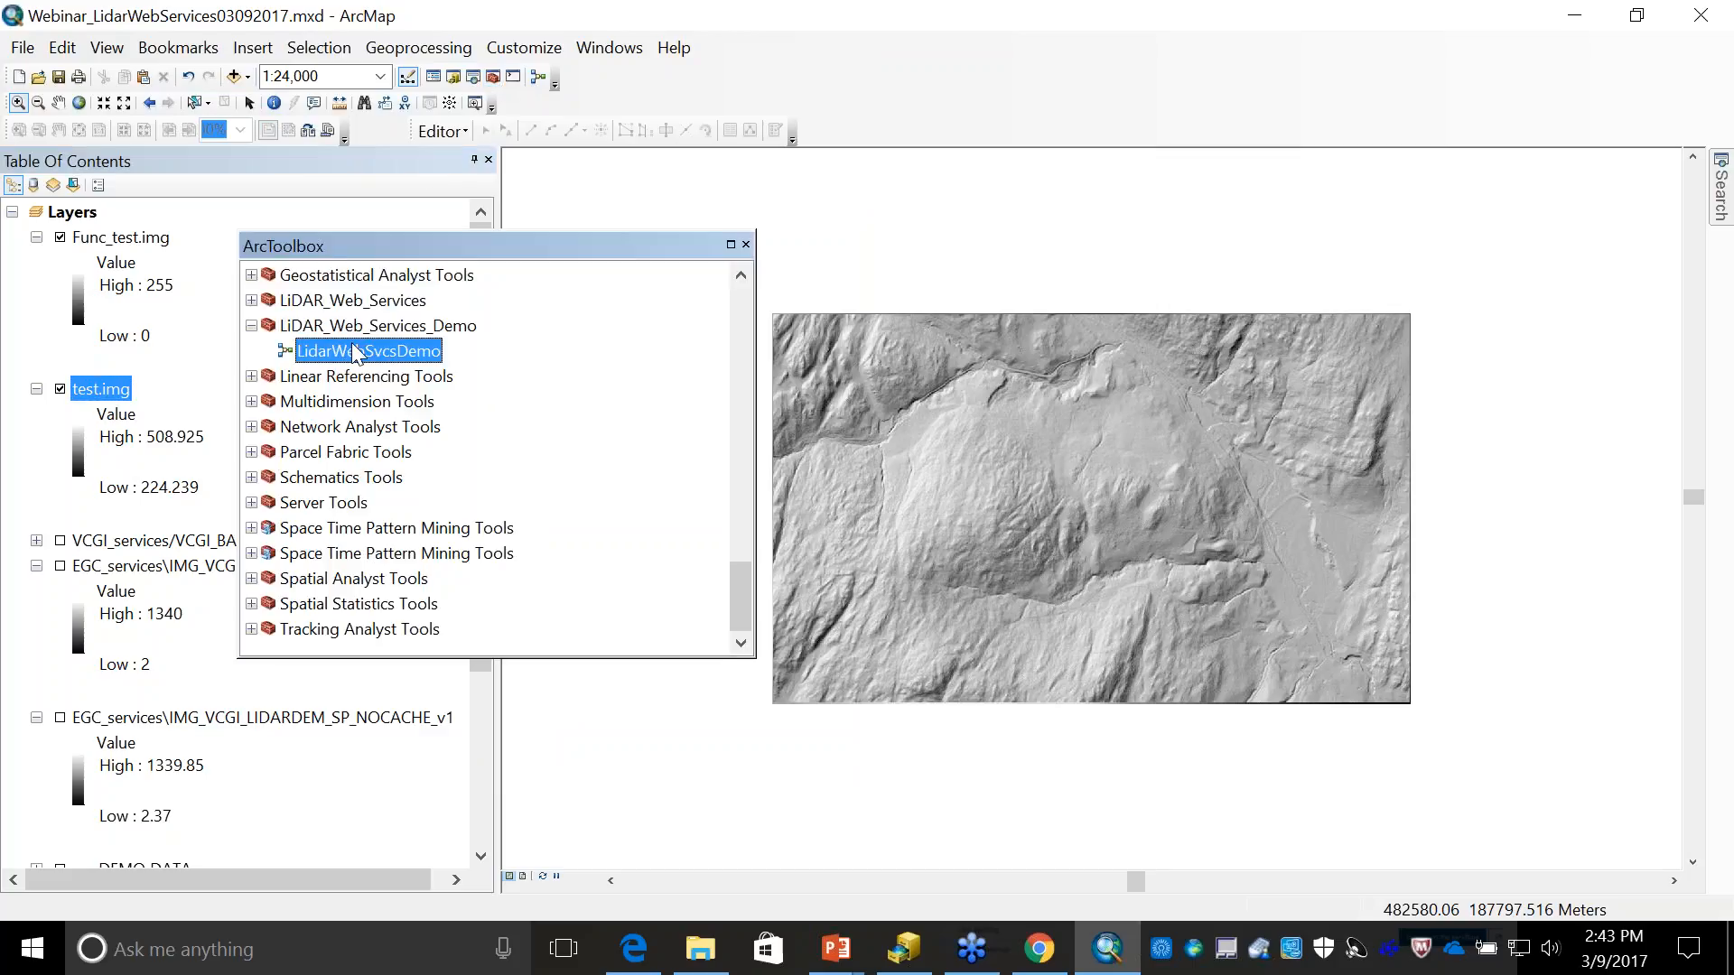
{"action": "right_click", "coordinate": [352, 351]}
{"action": "left_click", "coordinate": [409, 417]}
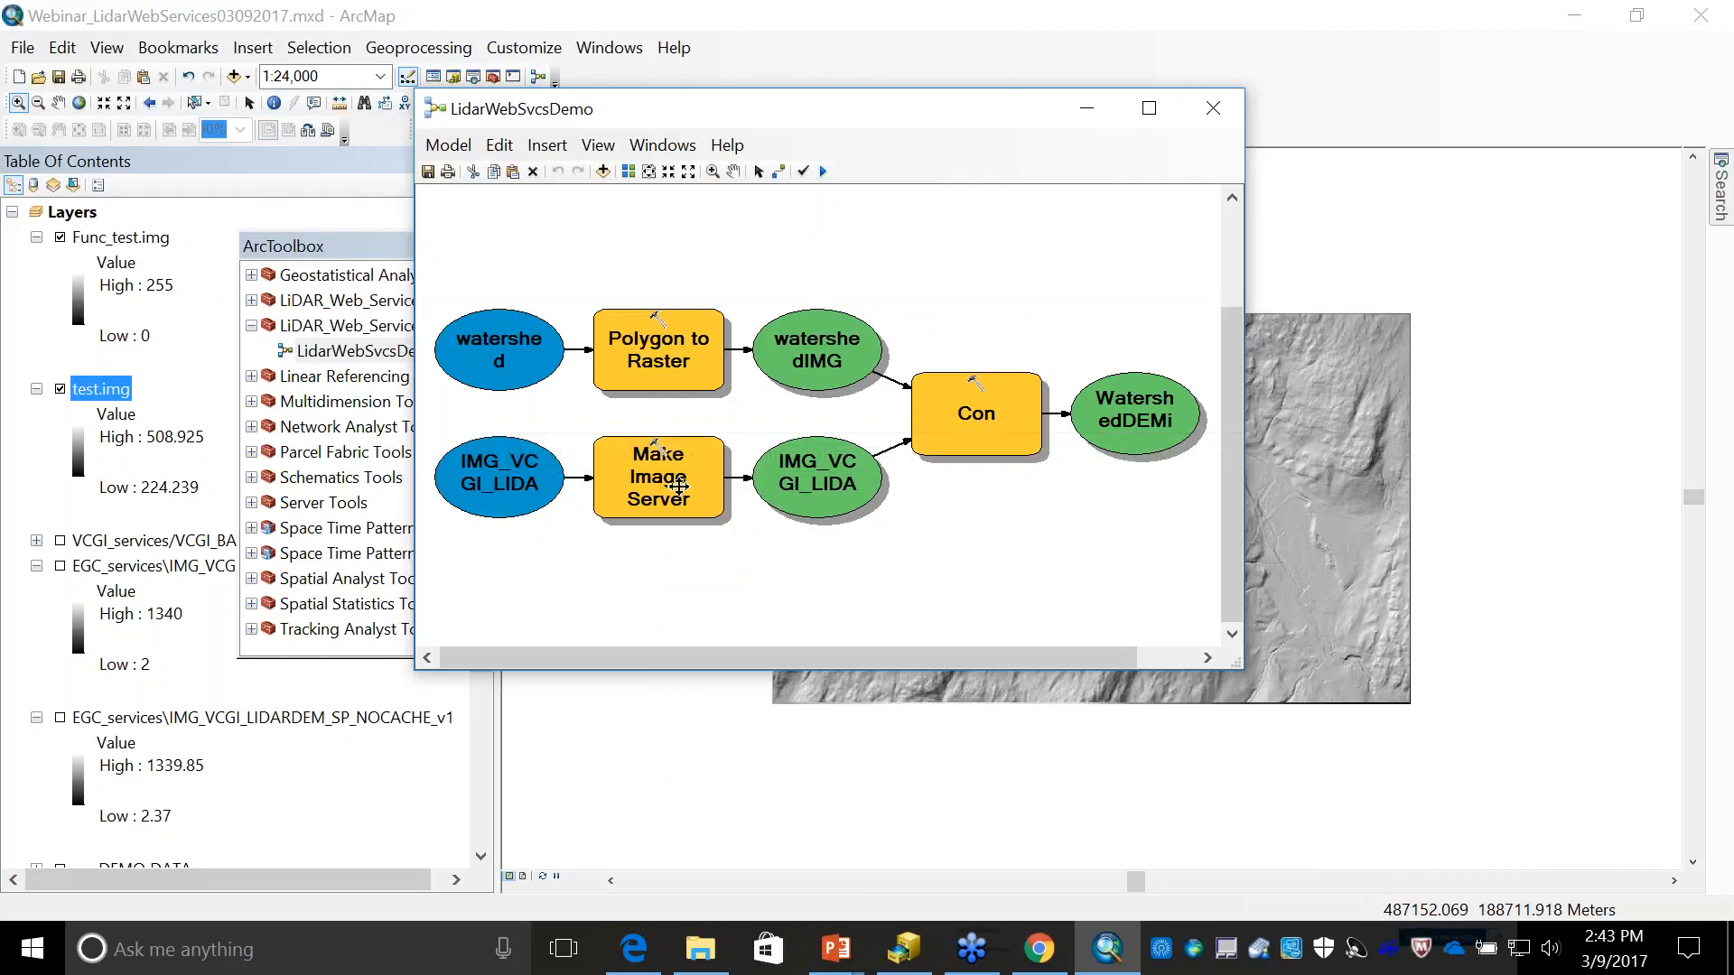
{"action": "mouse_move", "coordinate": [672, 496]}
{"action": "left_click_drag", "start_coordinate": [659, 522], "coordinate": [658, 567]}
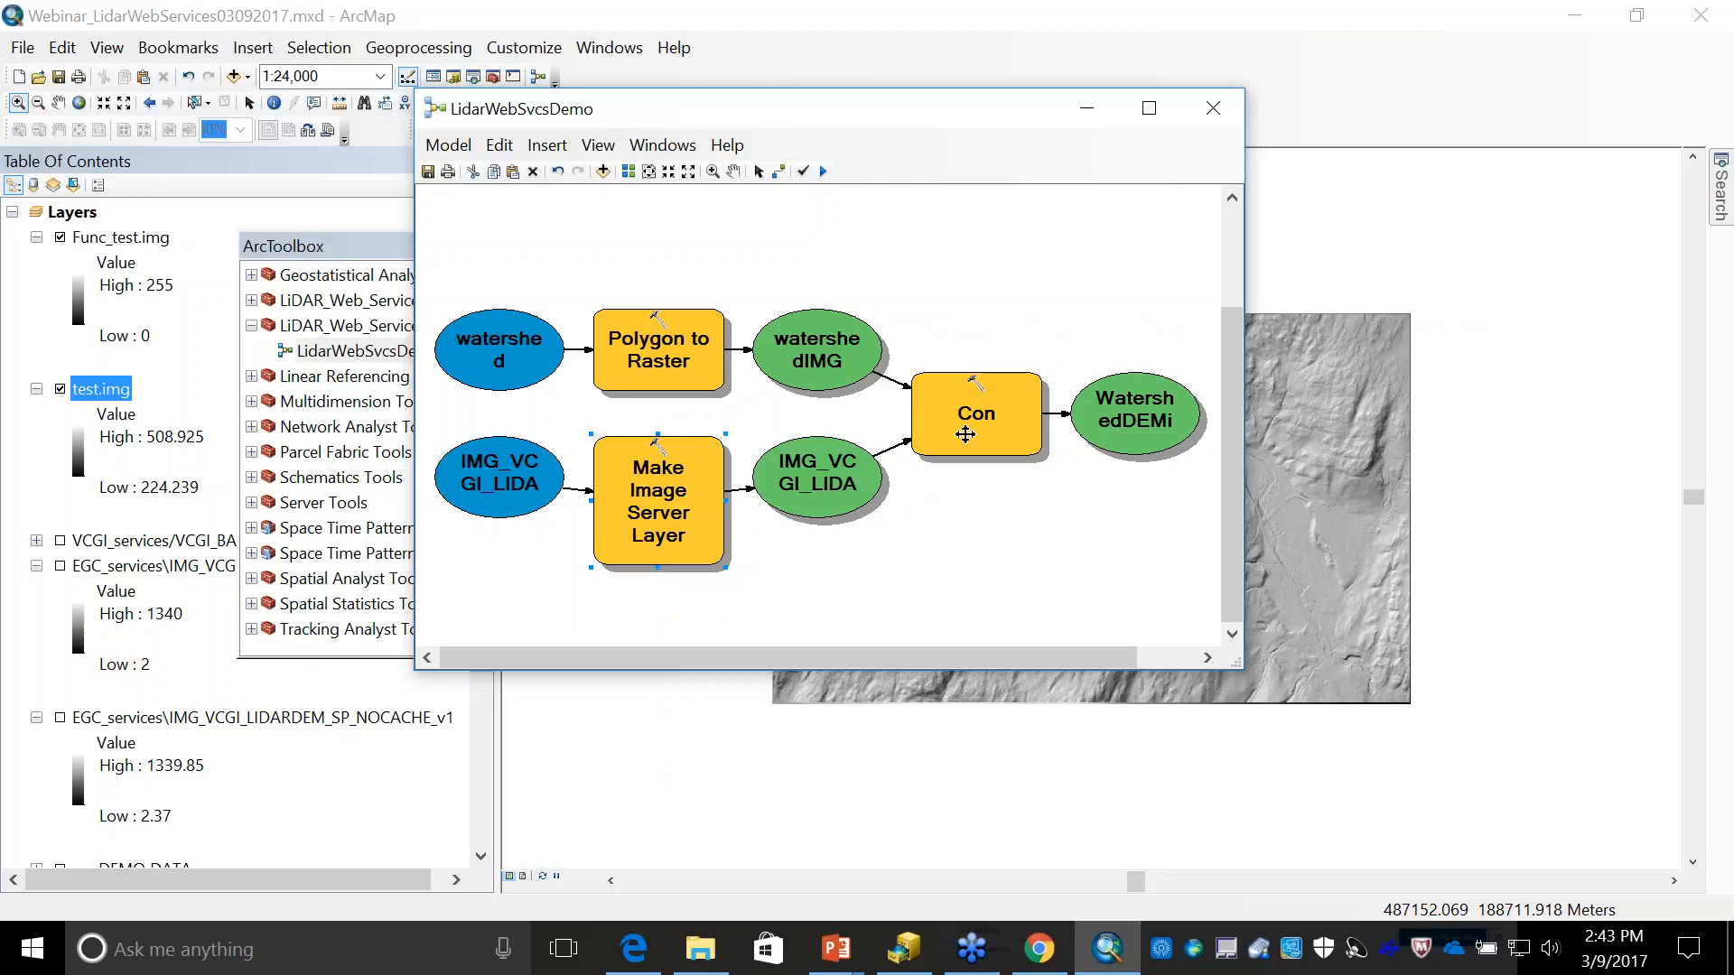
- Close the LidarWebSvcsDemo model with its changes saved, and close ArcToolbox
{"action": "mouse_move", "coordinate": [965, 434]}
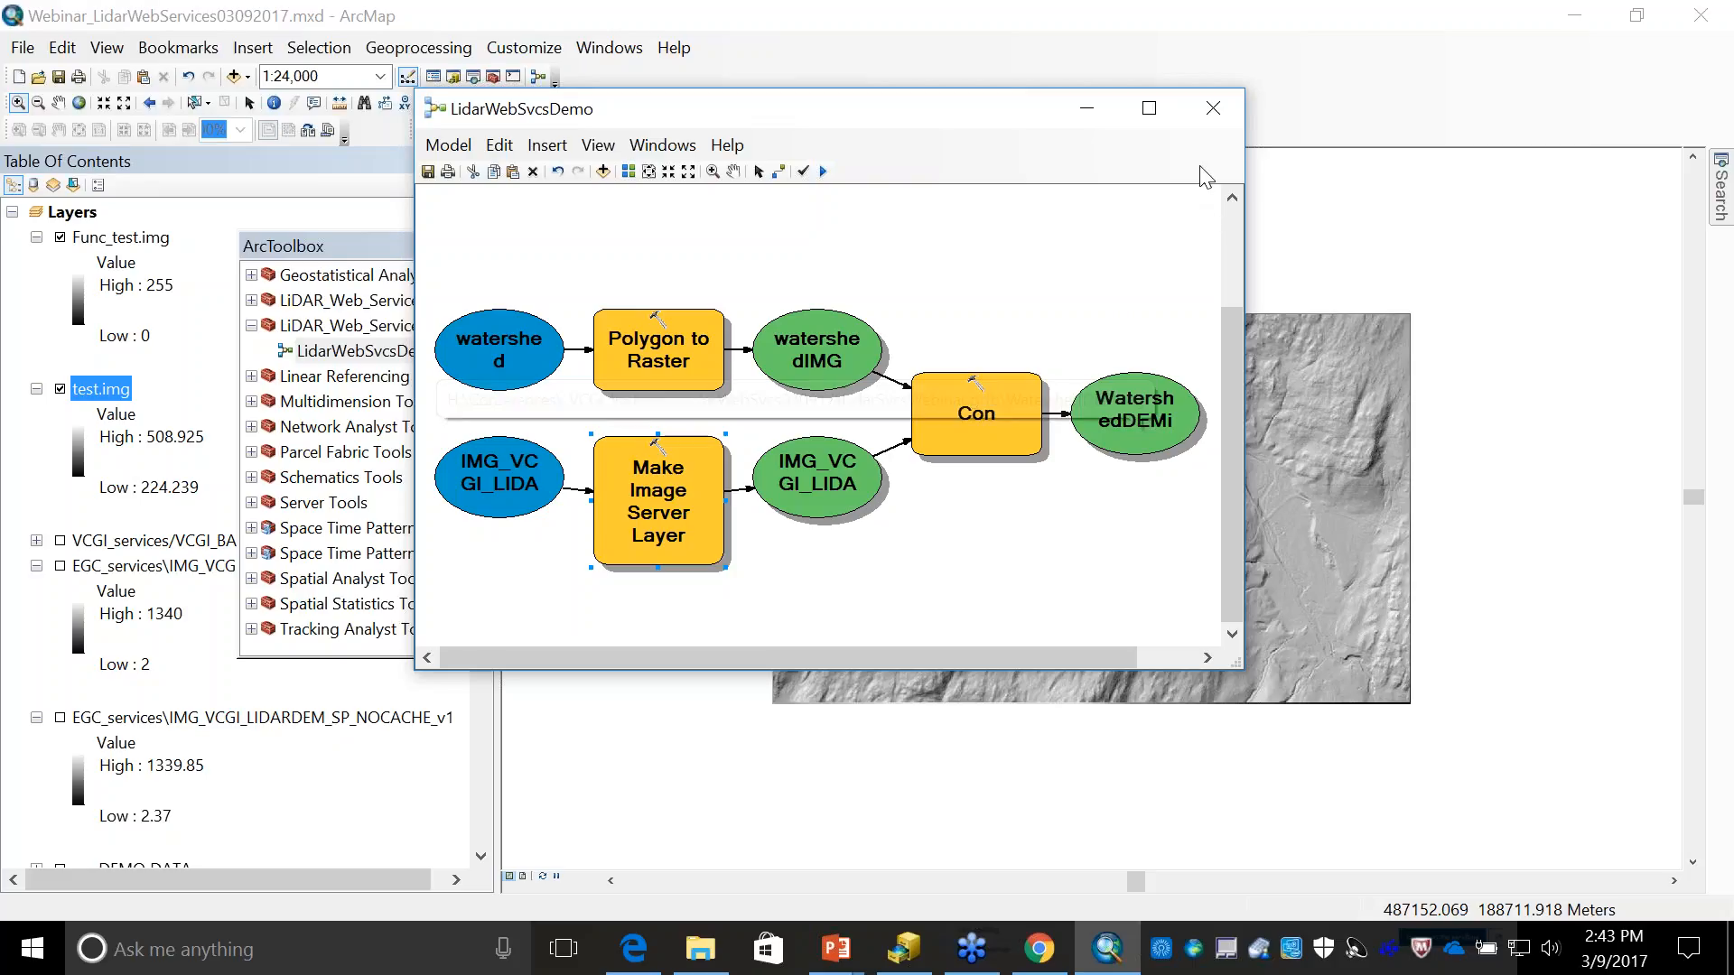
{"action": "left_click", "coordinate": [1211, 109]}
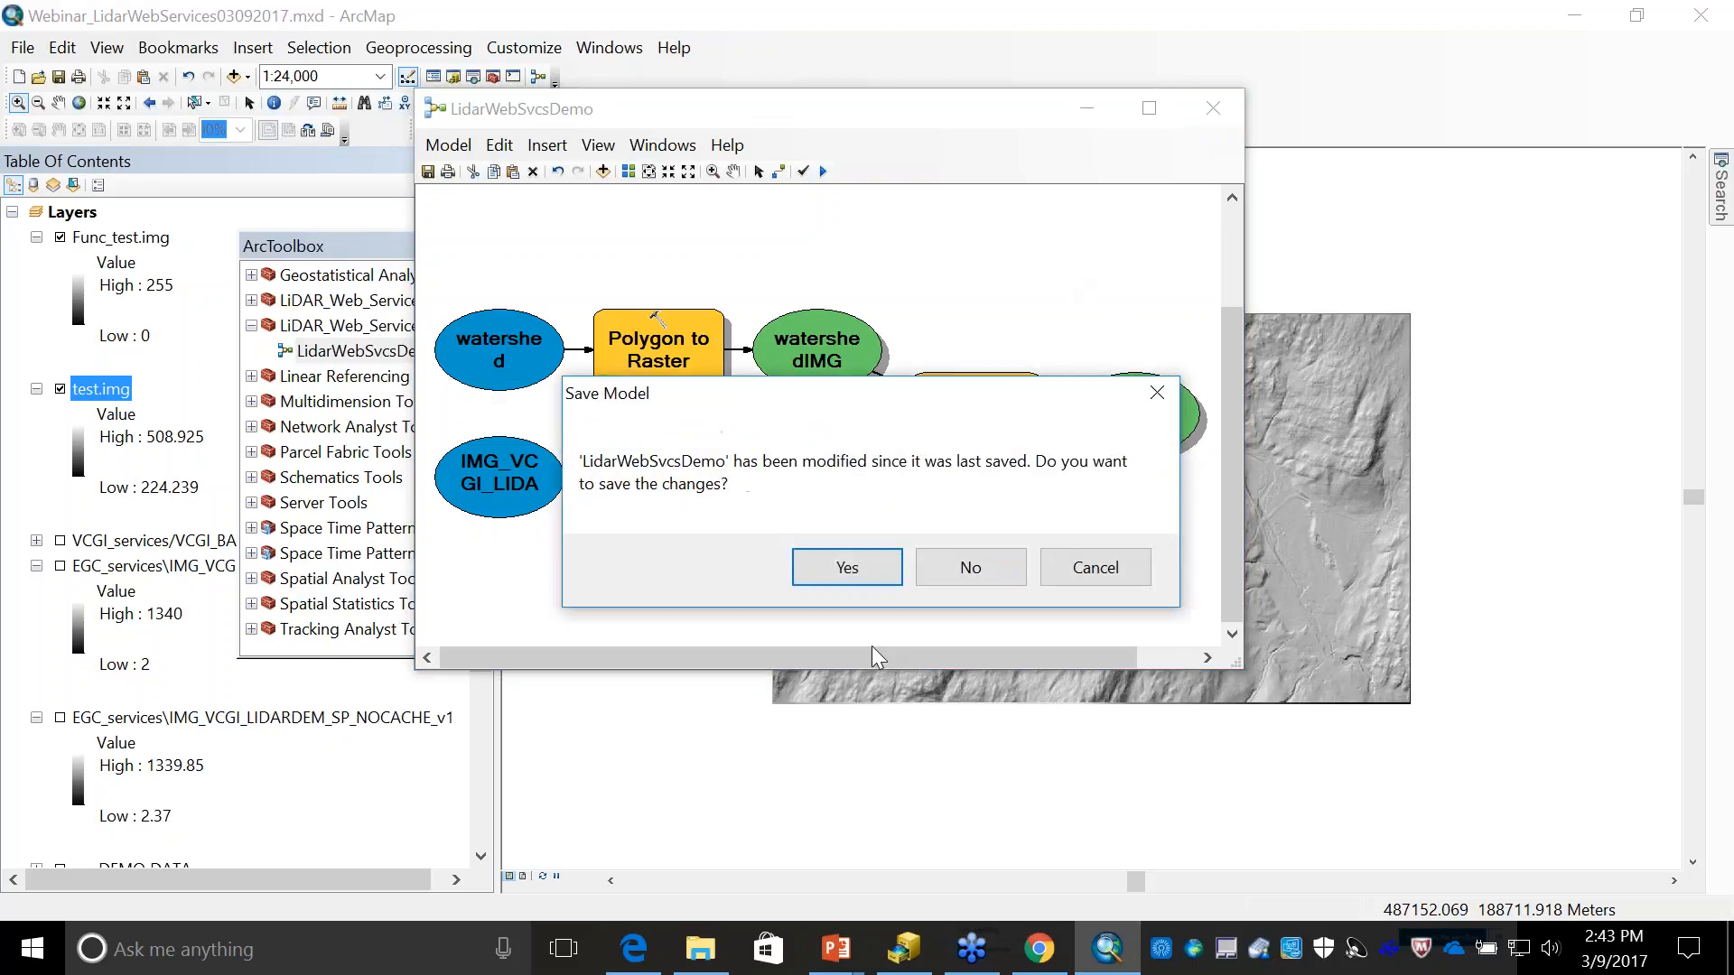
{"action": "left_click", "coordinate": [863, 562]}
{"action": "left_click", "coordinate": [744, 244]}
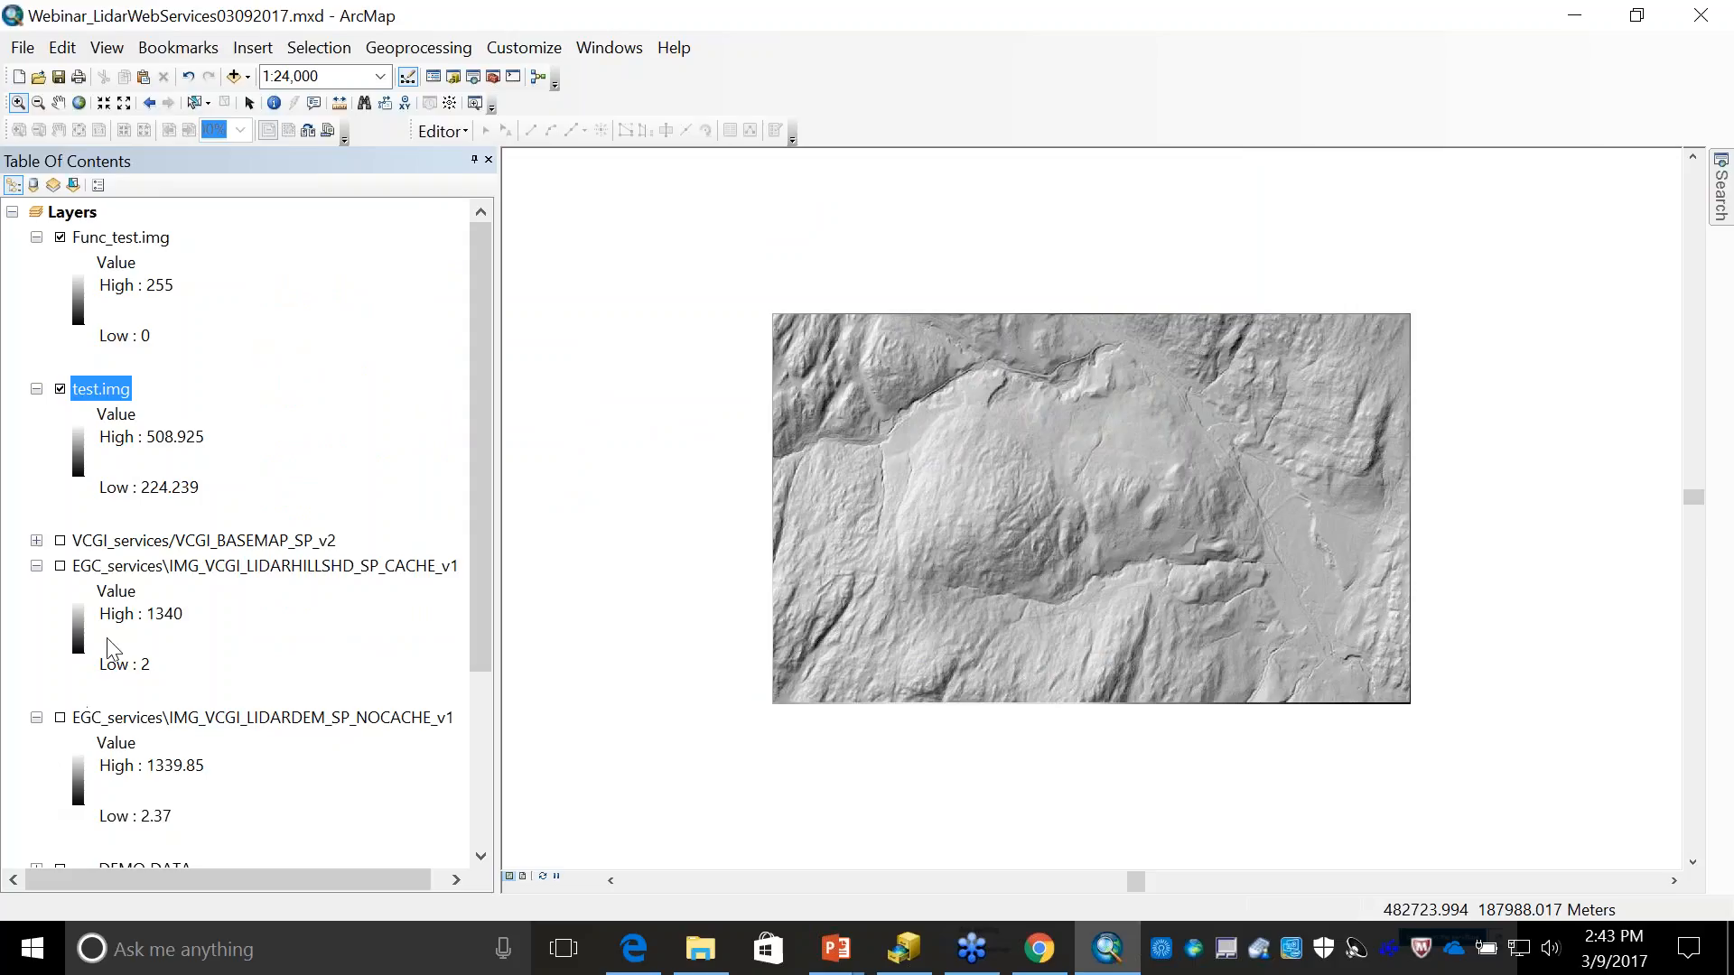
- Collapse the legends of the Func_test.img, test.img and IMG_VCGI_LIDARHILLSHD_SP_CACHE_v1 layers
{"action": "left_click", "coordinate": [36, 238]}
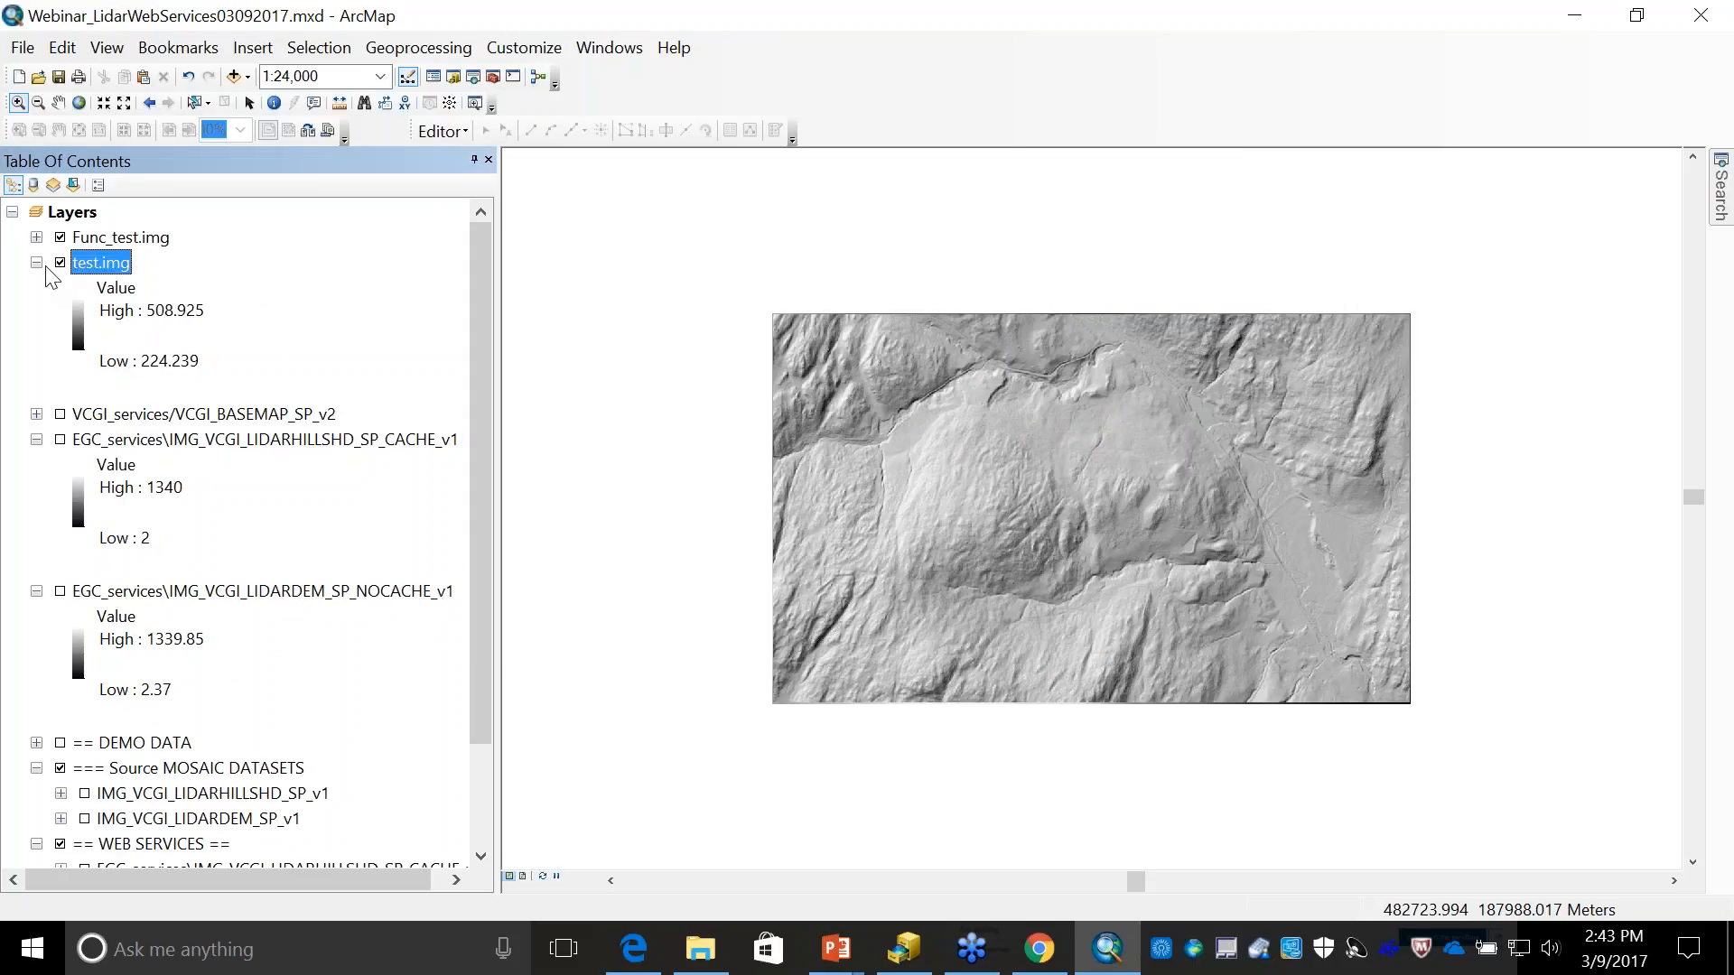
{"action": "left_click", "coordinate": [36, 263]}
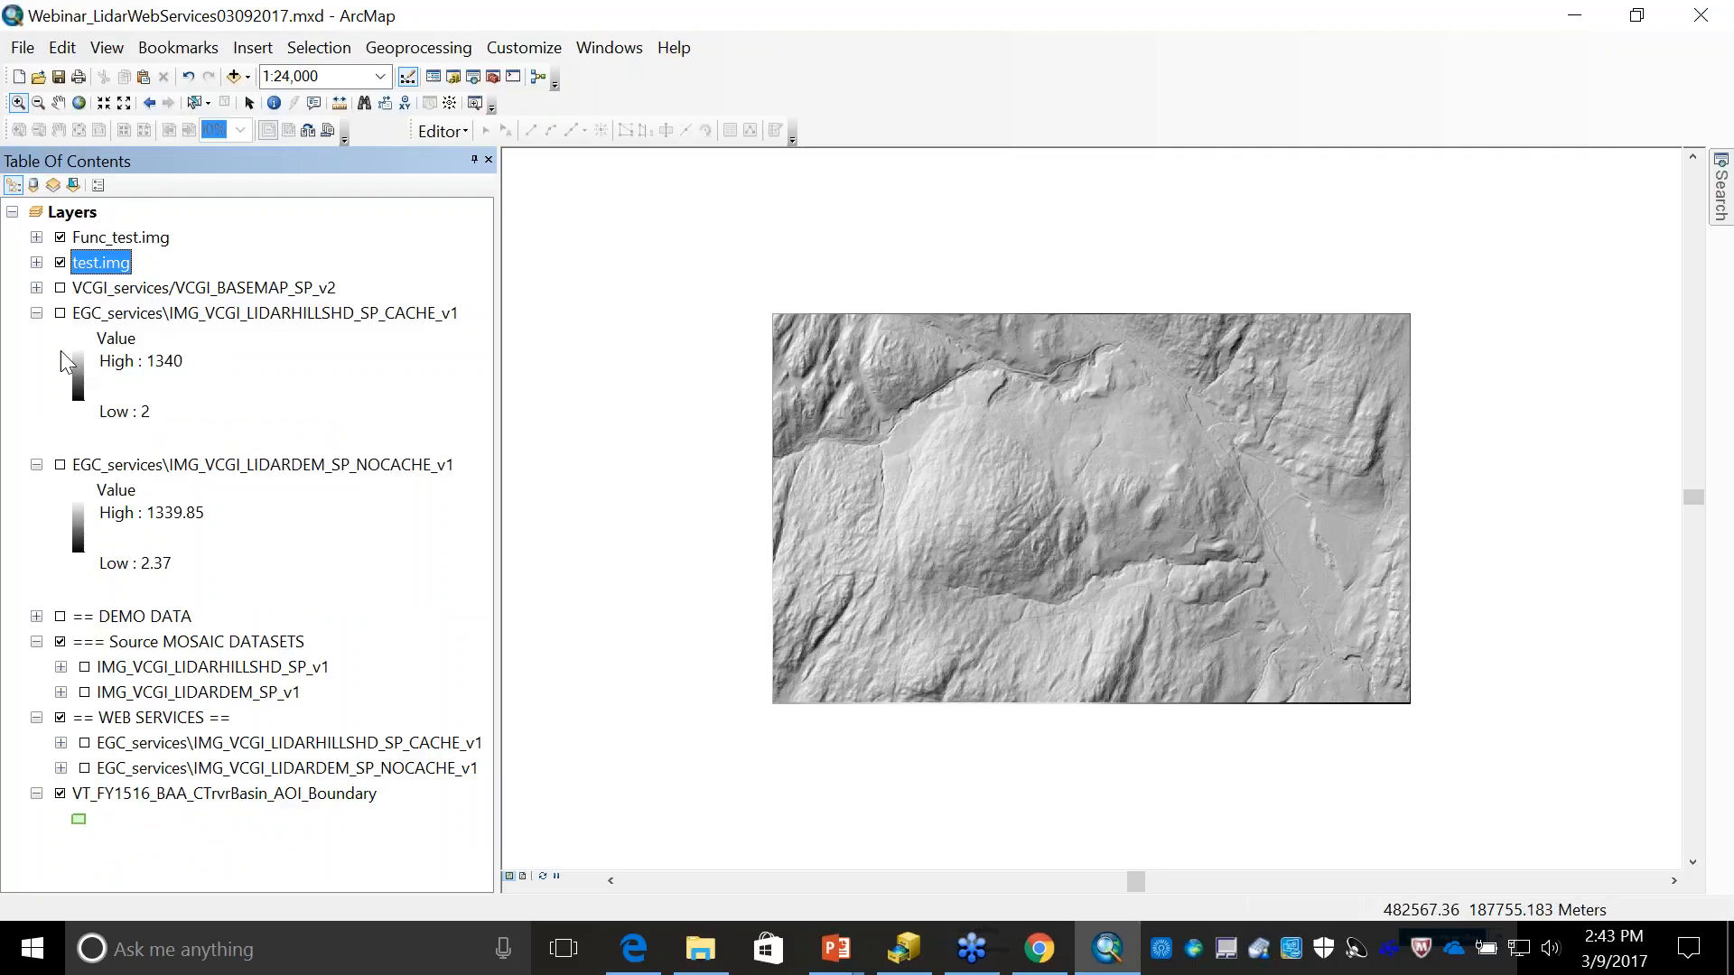
{"action": "left_click", "coordinate": [36, 313]}
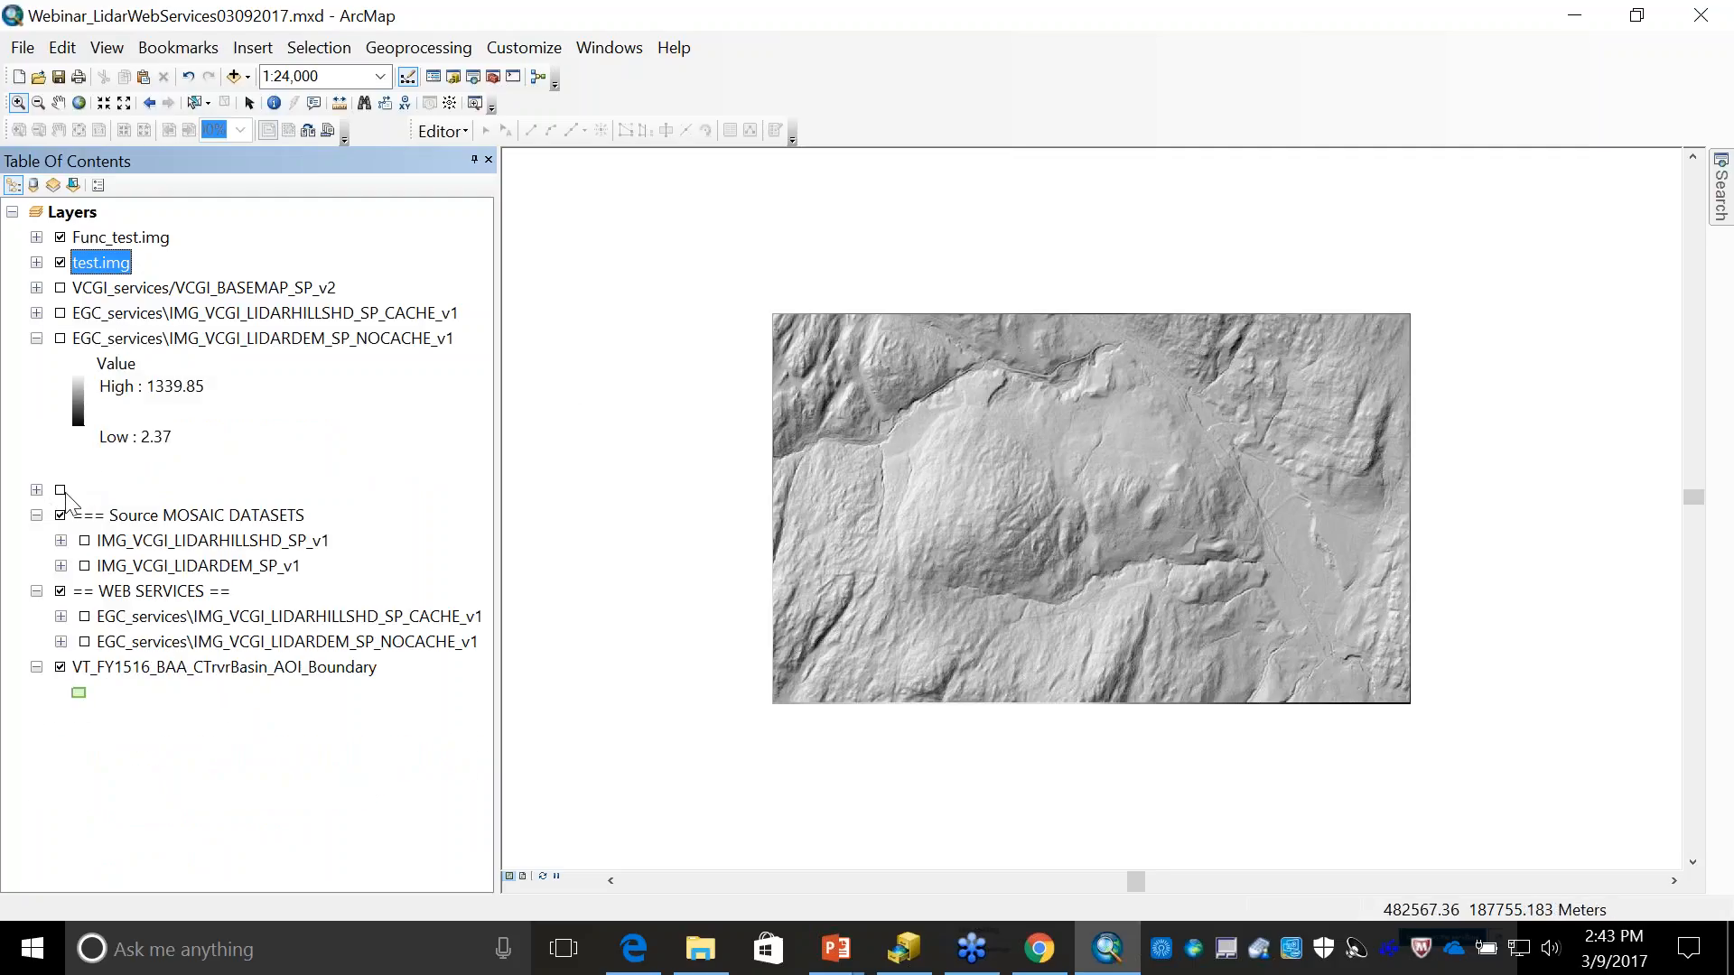
- Turn on the DEMO DATA group and zoom to the WatershedDEMimg layer
{"action": "left_click", "coordinate": [62, 494]}
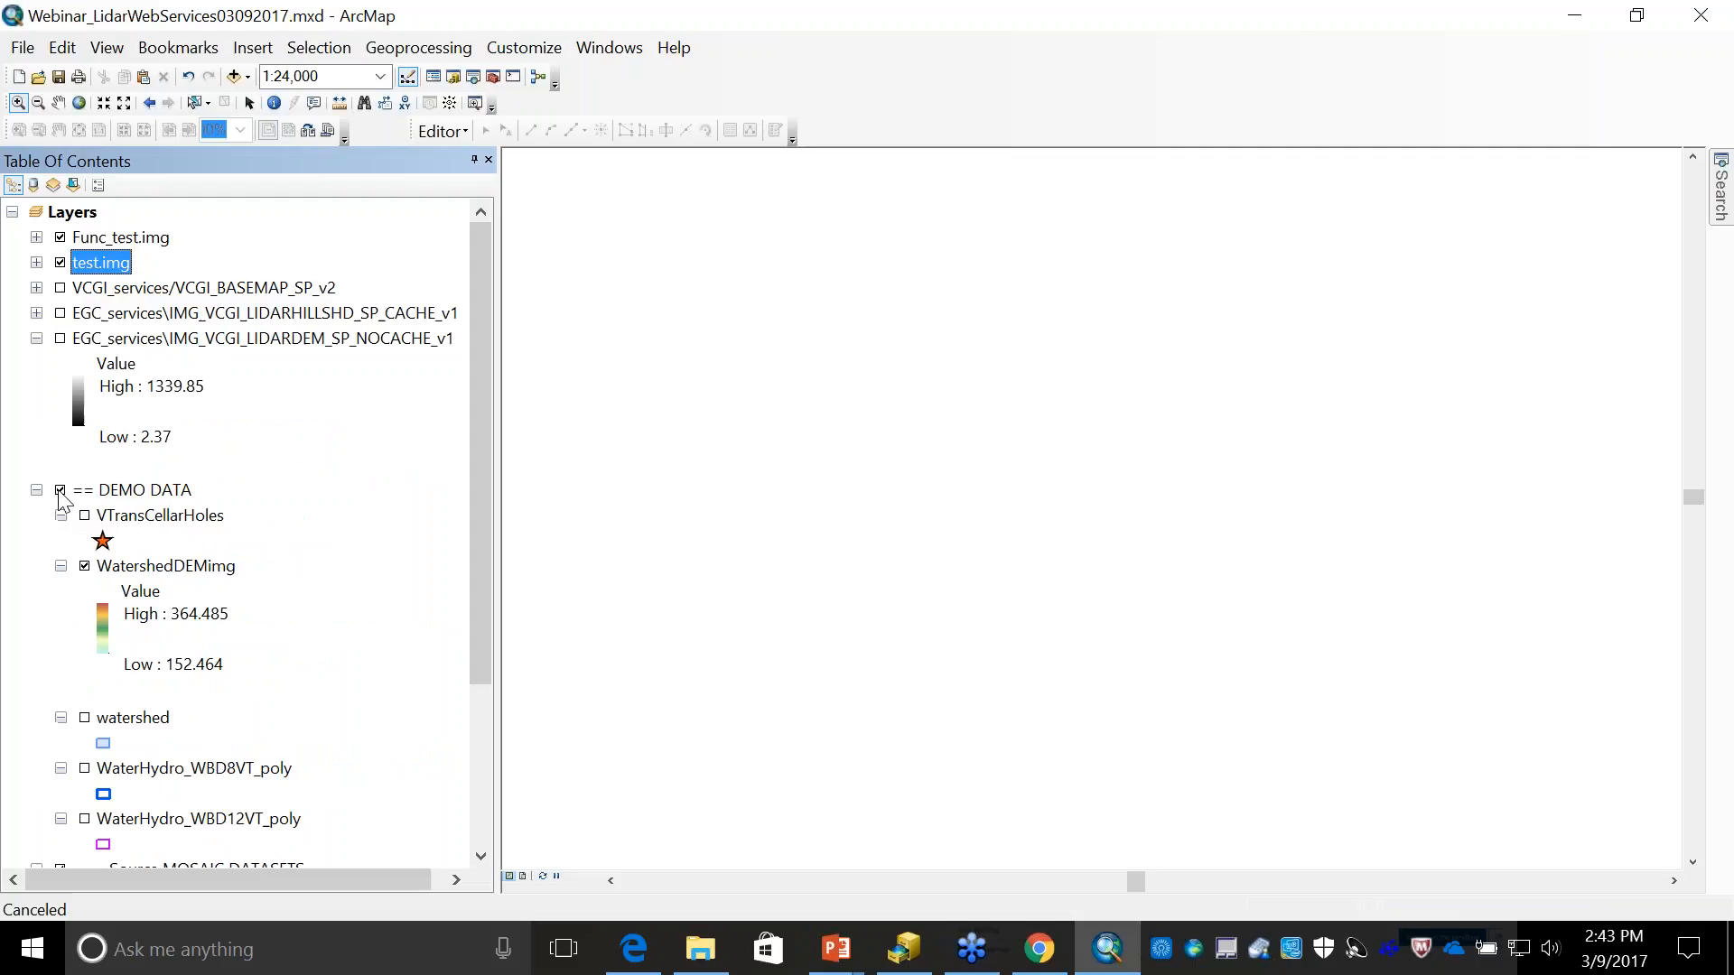
{"action": "right_click", "coordinate": [166, 566]}
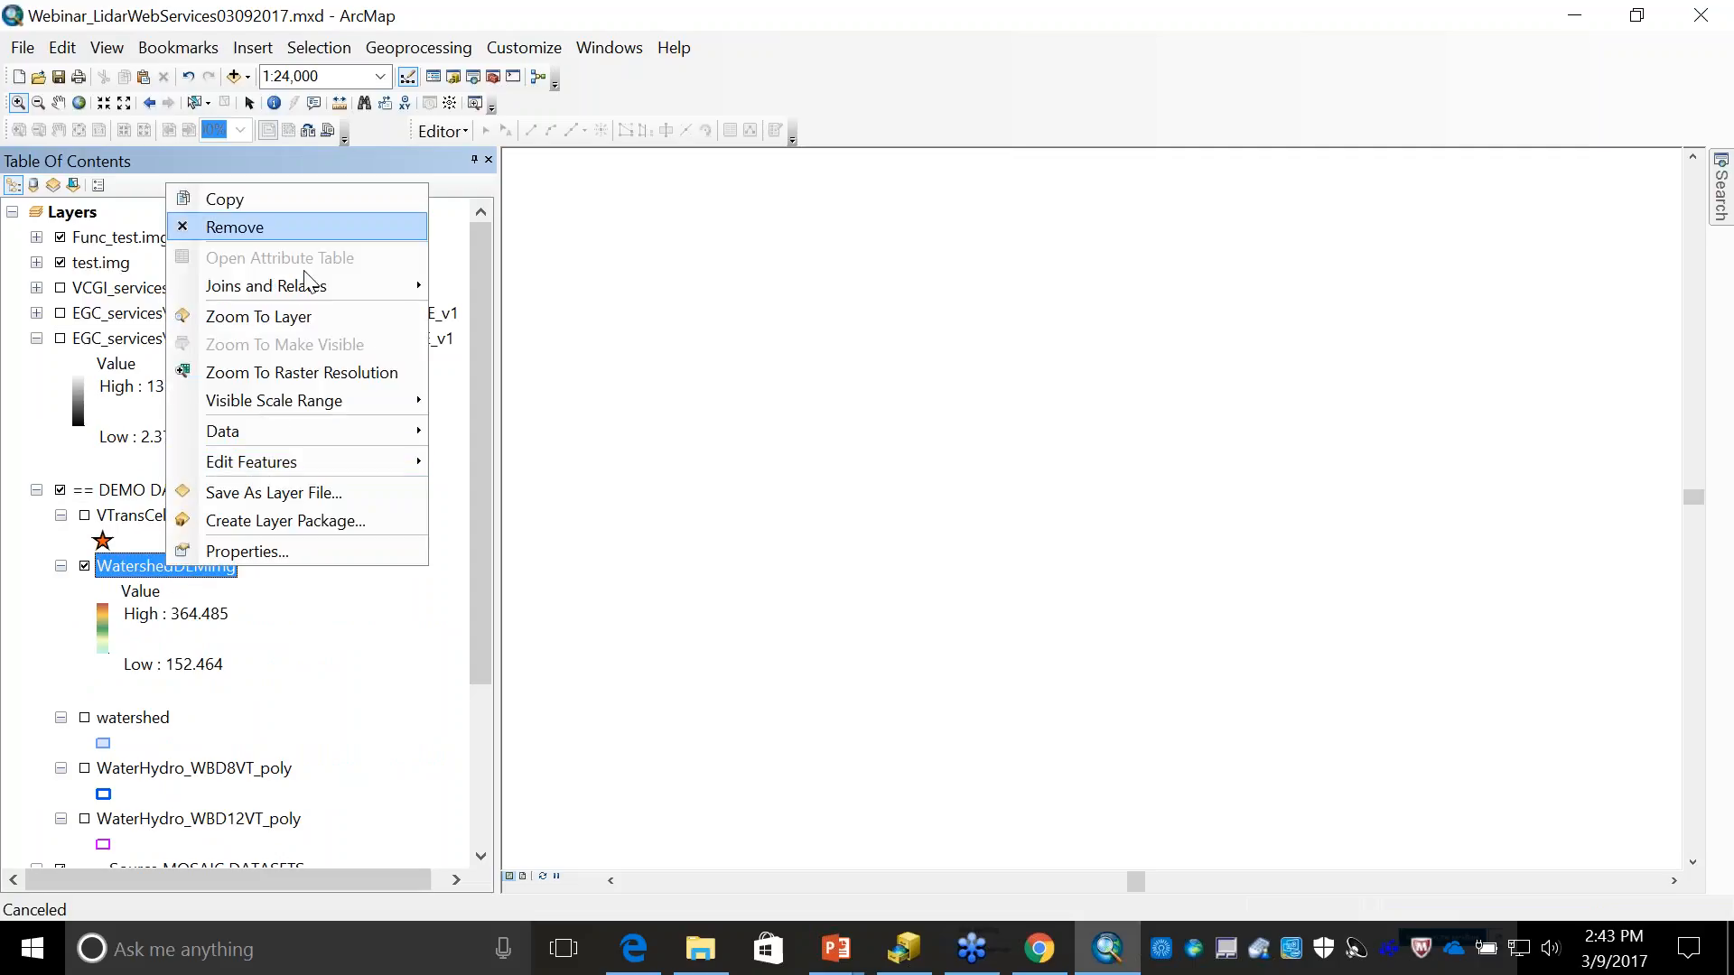
{"action": "left_click", "coordinate": [273, 318]}
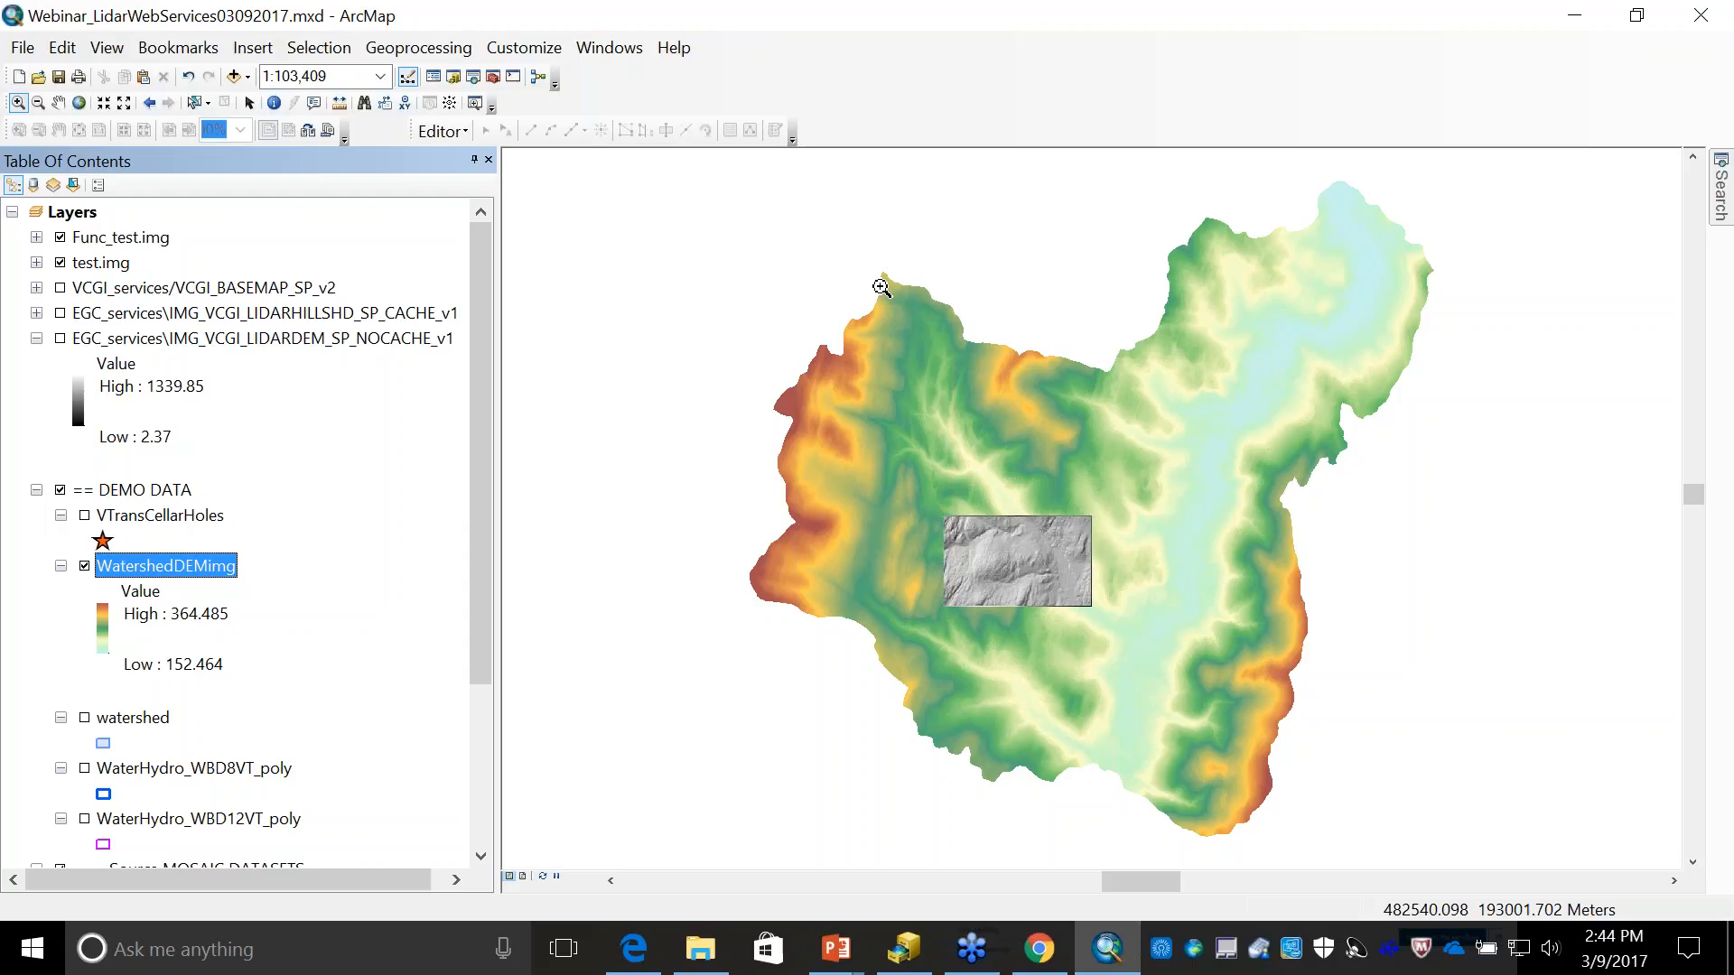
- Switch to Chrome and review the description and code of the Image service sample for the ArcGIS API for JavaScript
{"action": "key", "text": "alt+Tab"}
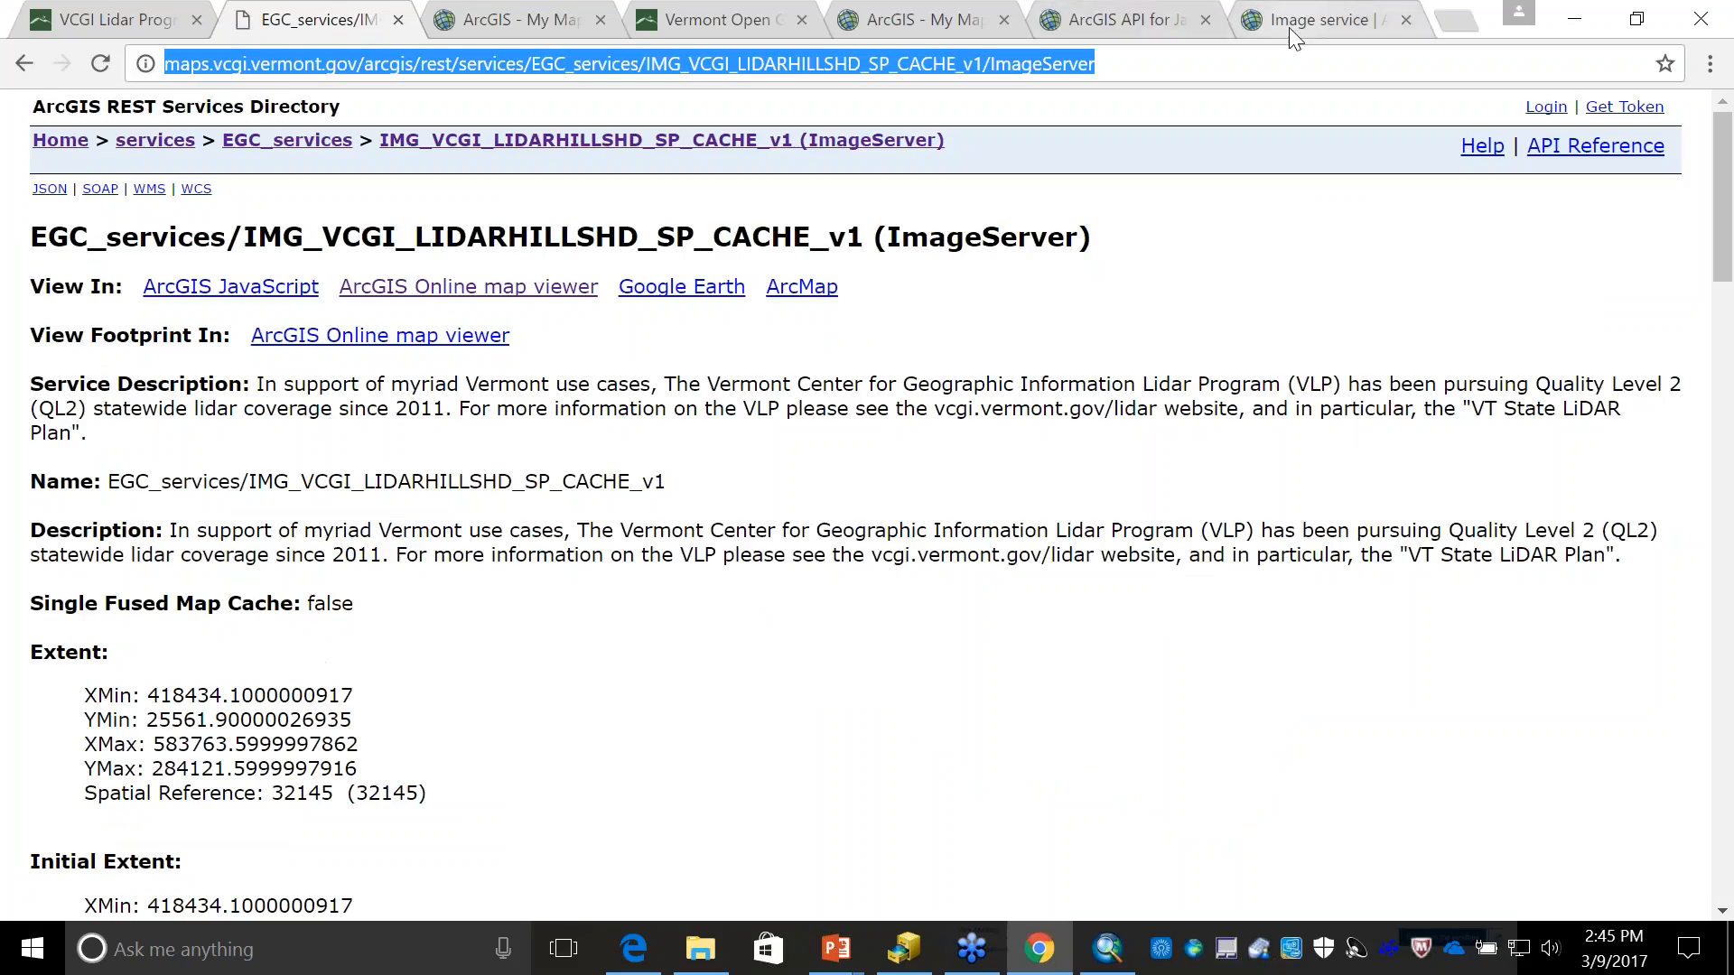
{"action": "left_click", "coordinate": [1292, 25]}
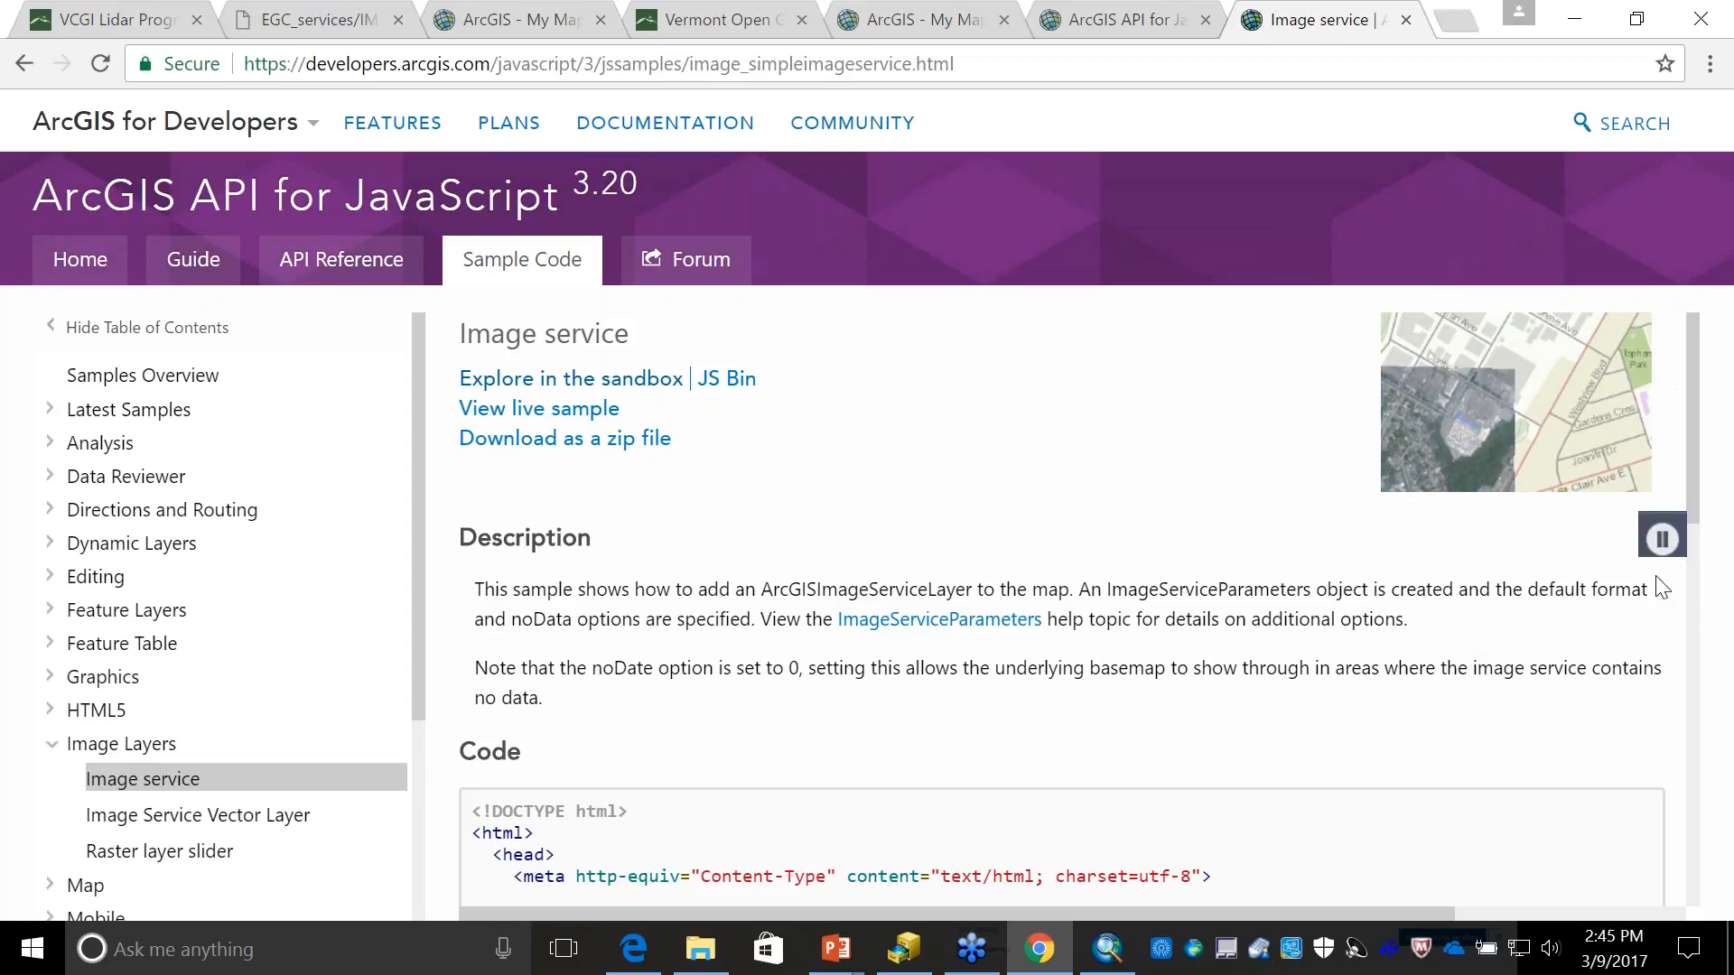
{"action": "scroll", "coordinate": [1694, 506], "scroll_direction": "down", "scroll_amount": 1}
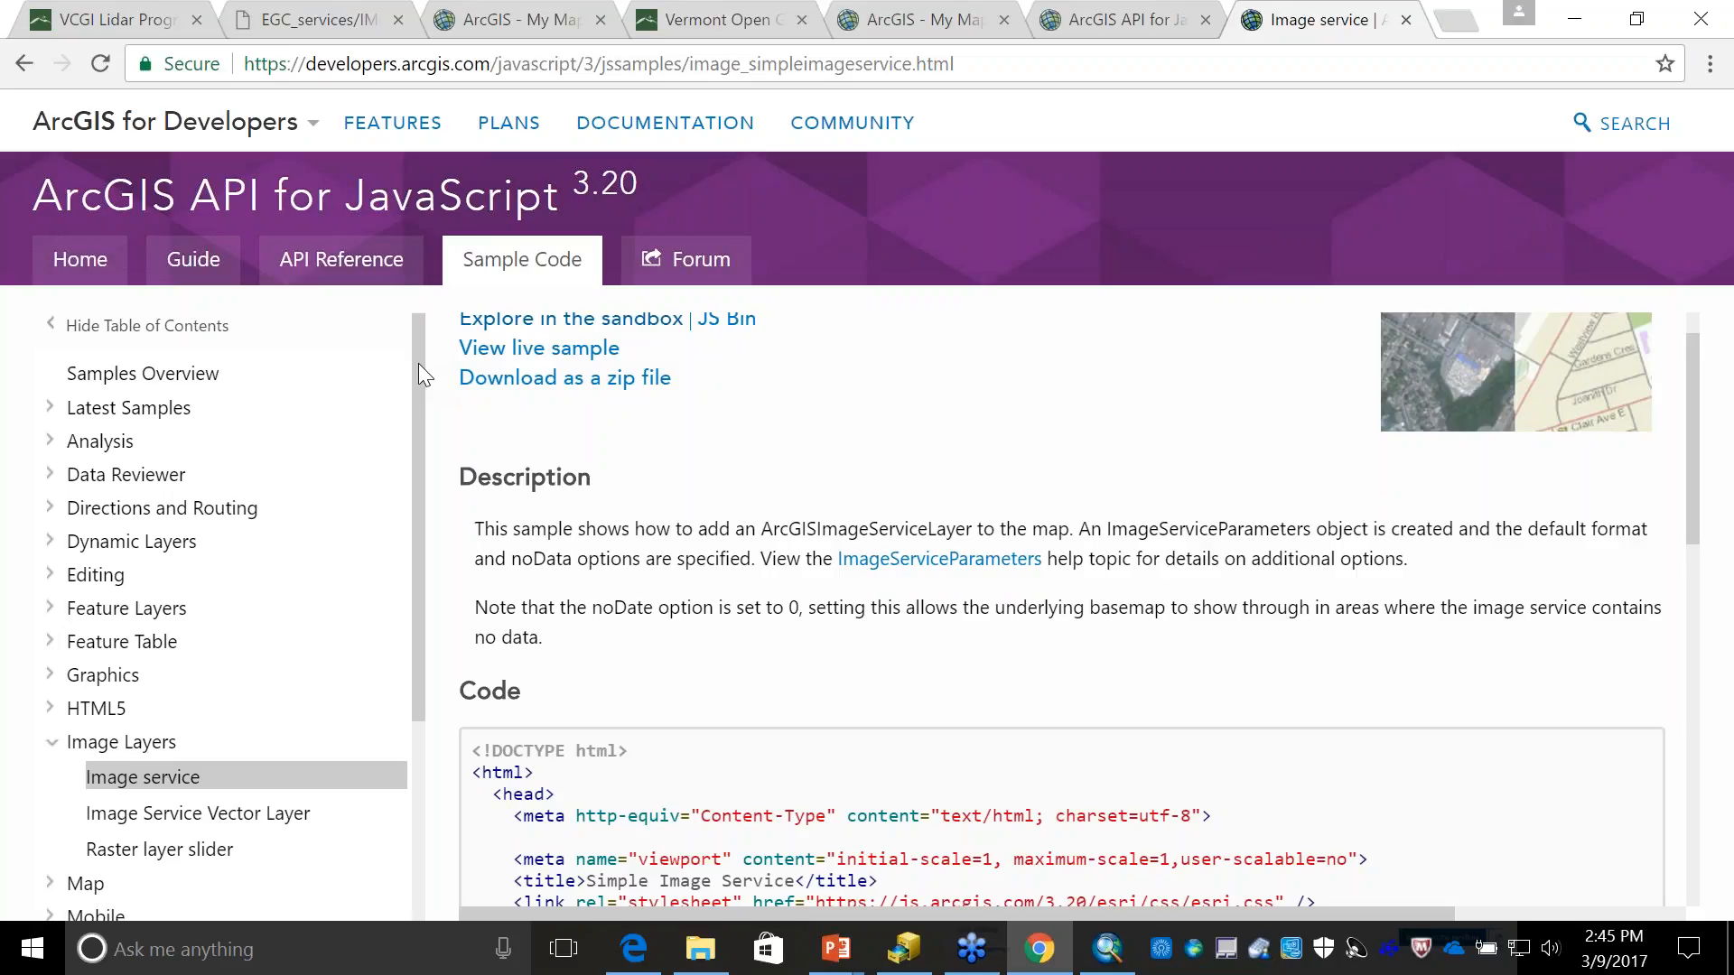
{"action": "left_click_drag", "start_coordinate": [419, 363], "coordinate": [406, 526]}
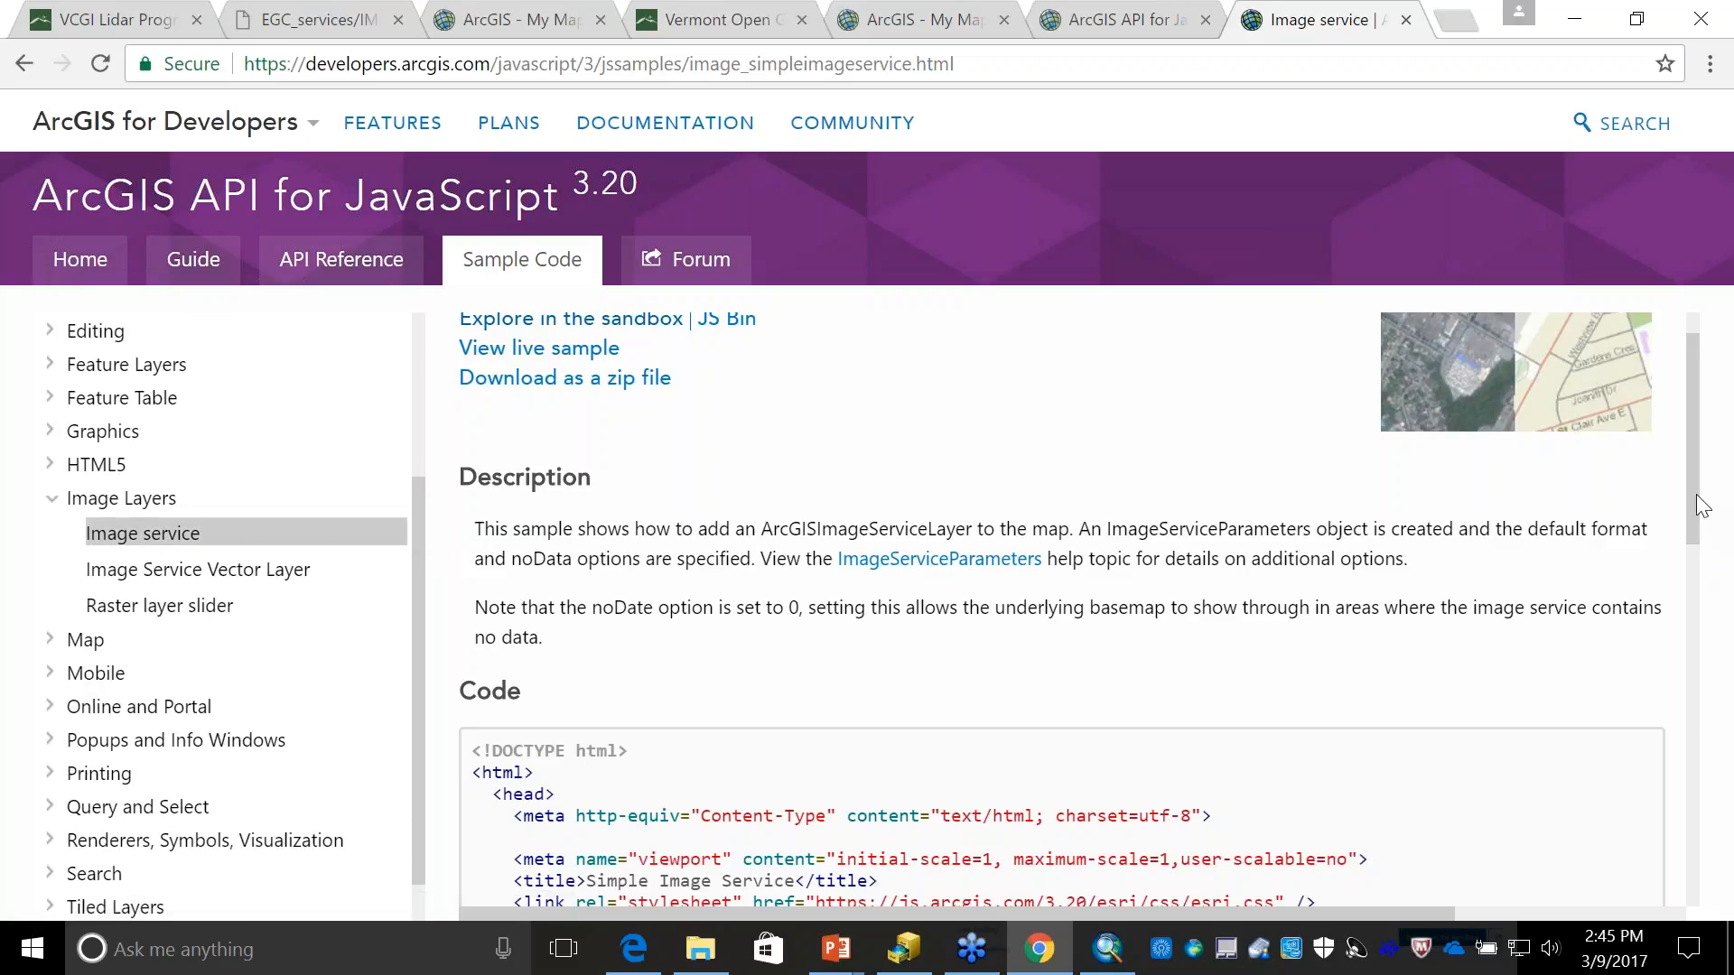
{"action": "left_click_drag", "start_coordinate": [1688, 502], "coordinate": [1670, 819]}
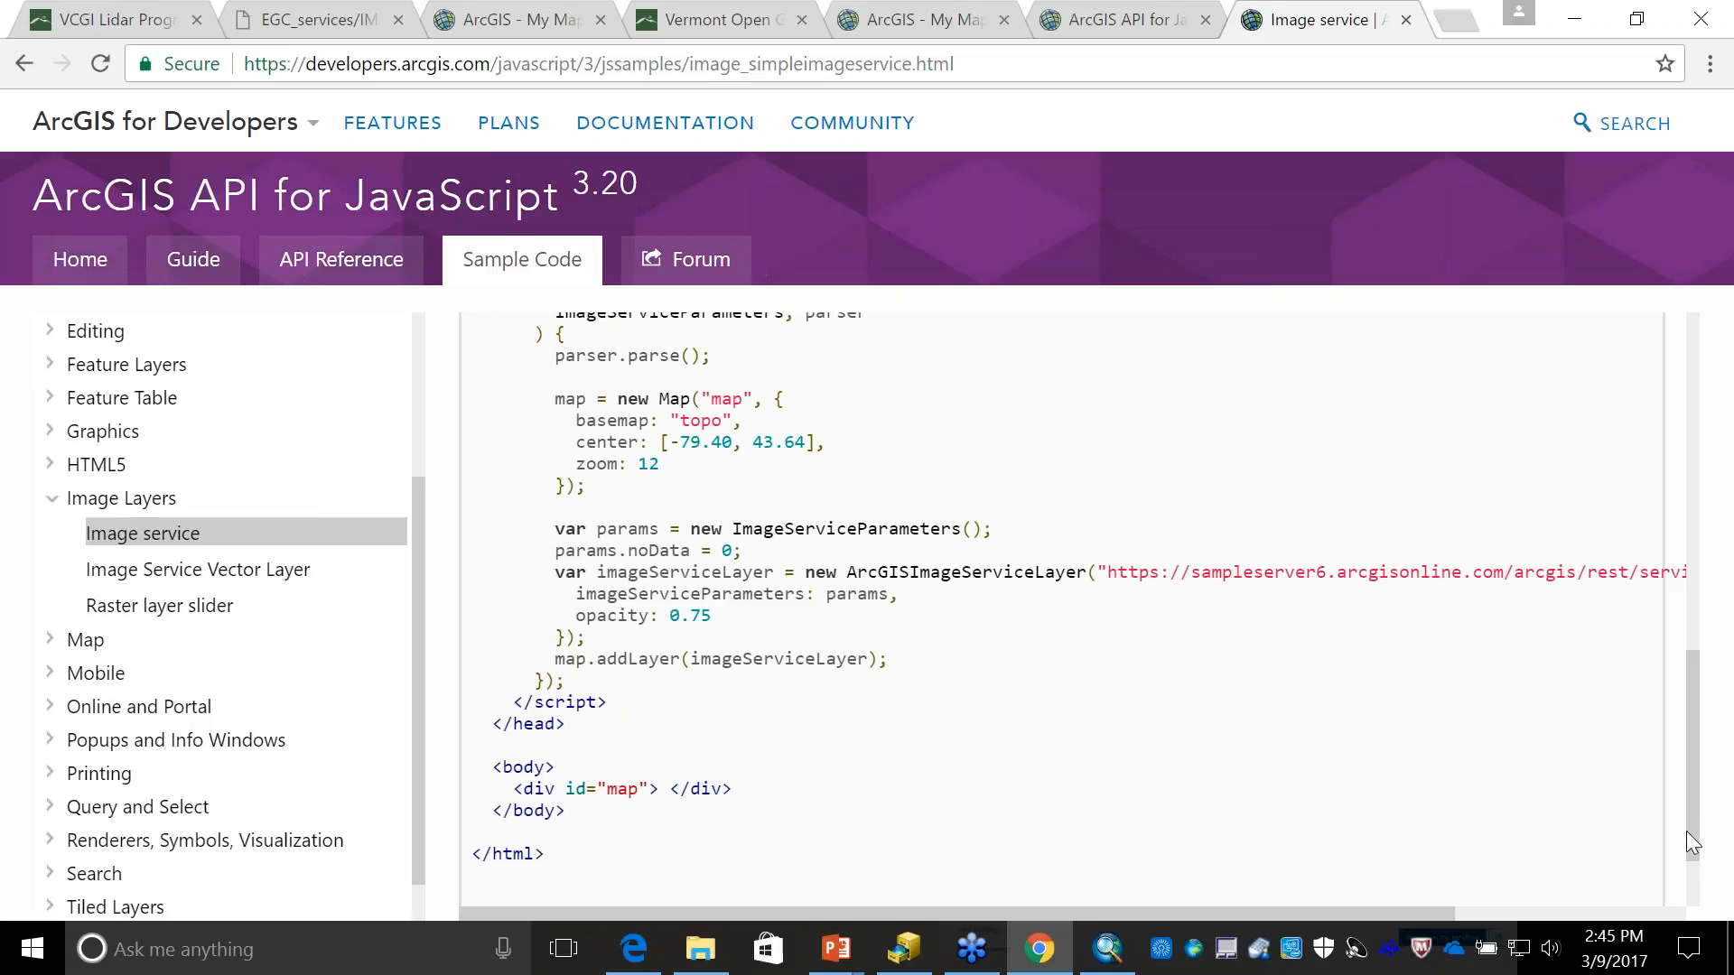
{"action": "left_click_drag", "start_coordinate": [1692, 841], "coordinate": [1730, 332]}
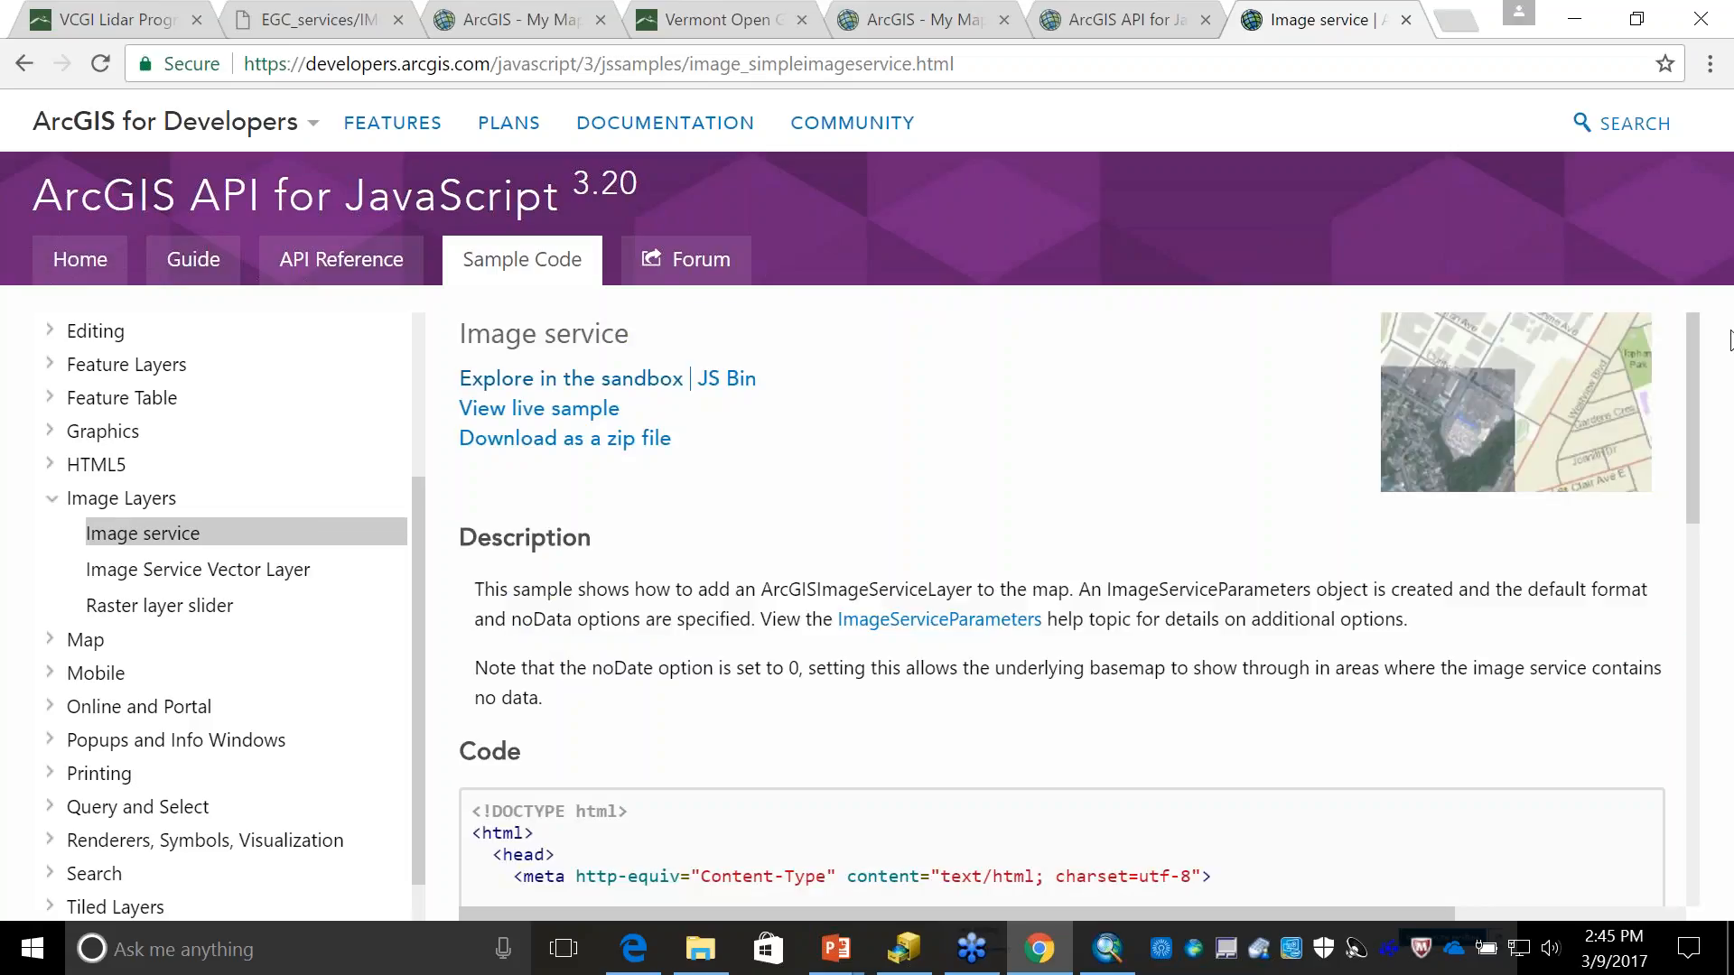
- Open the Image service sample in the sandbox, set the map center's longitude to -72.40, and refresh the output
{"action": "left_click", "coordinate": [625, 384]}
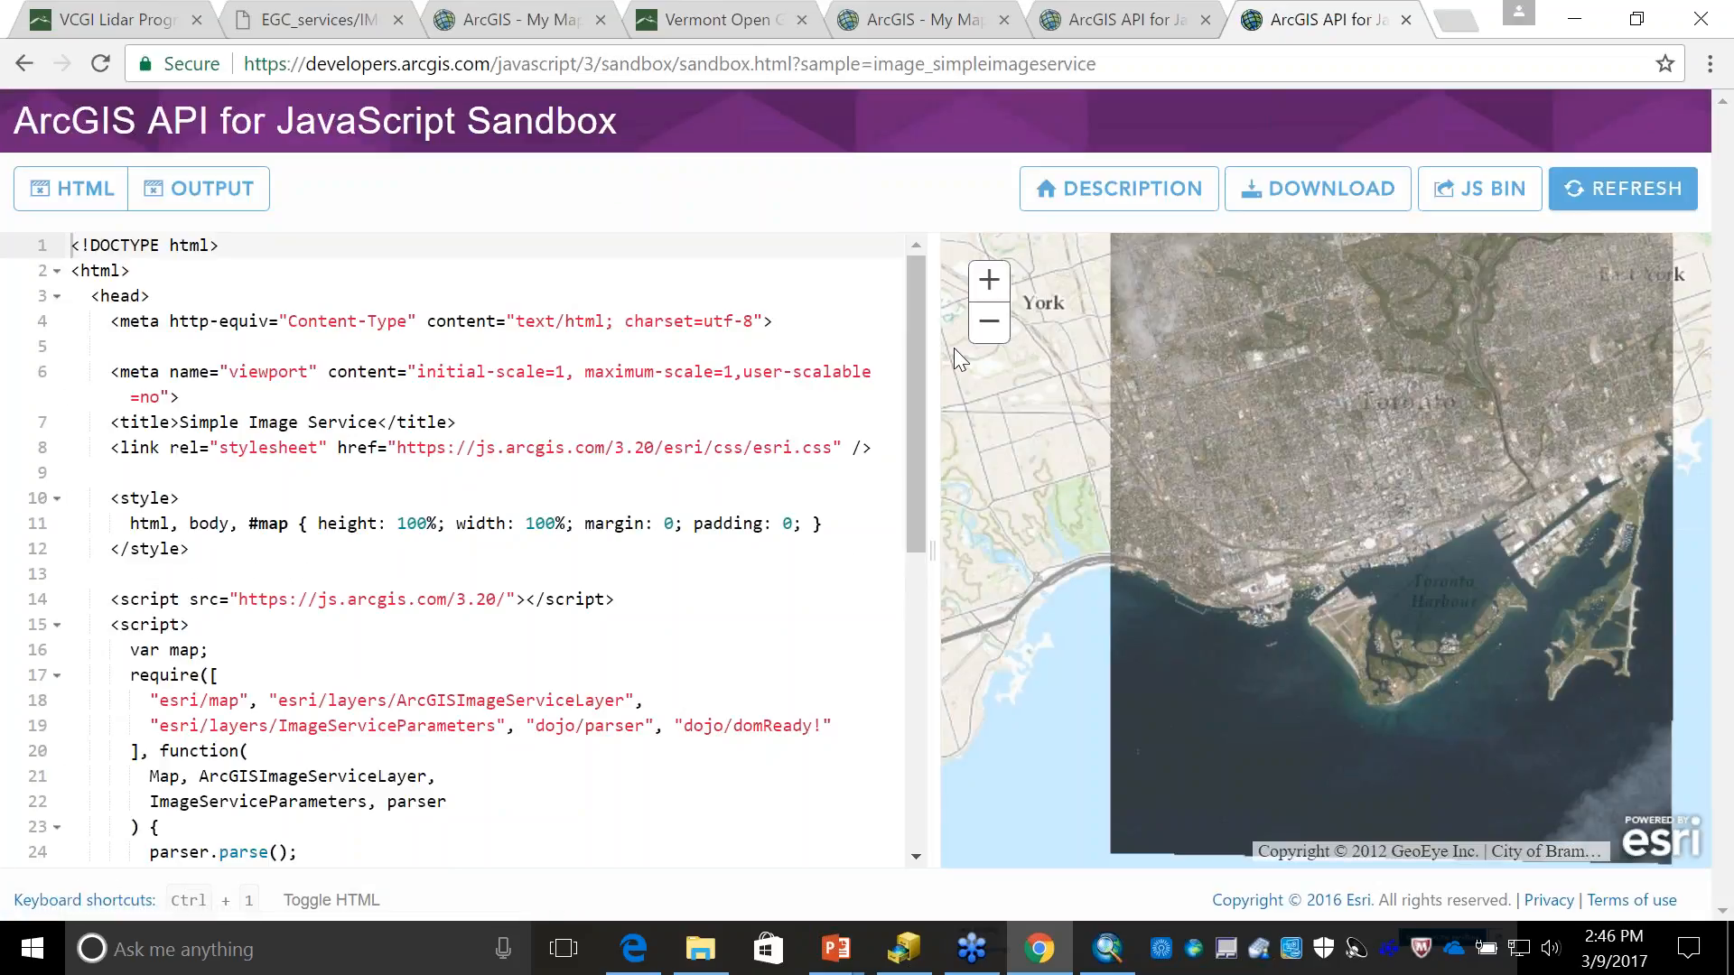
{"action": "scroll", "coordinate": [882, 534], "scroll_direction": "down", "scroll_amount": 5}
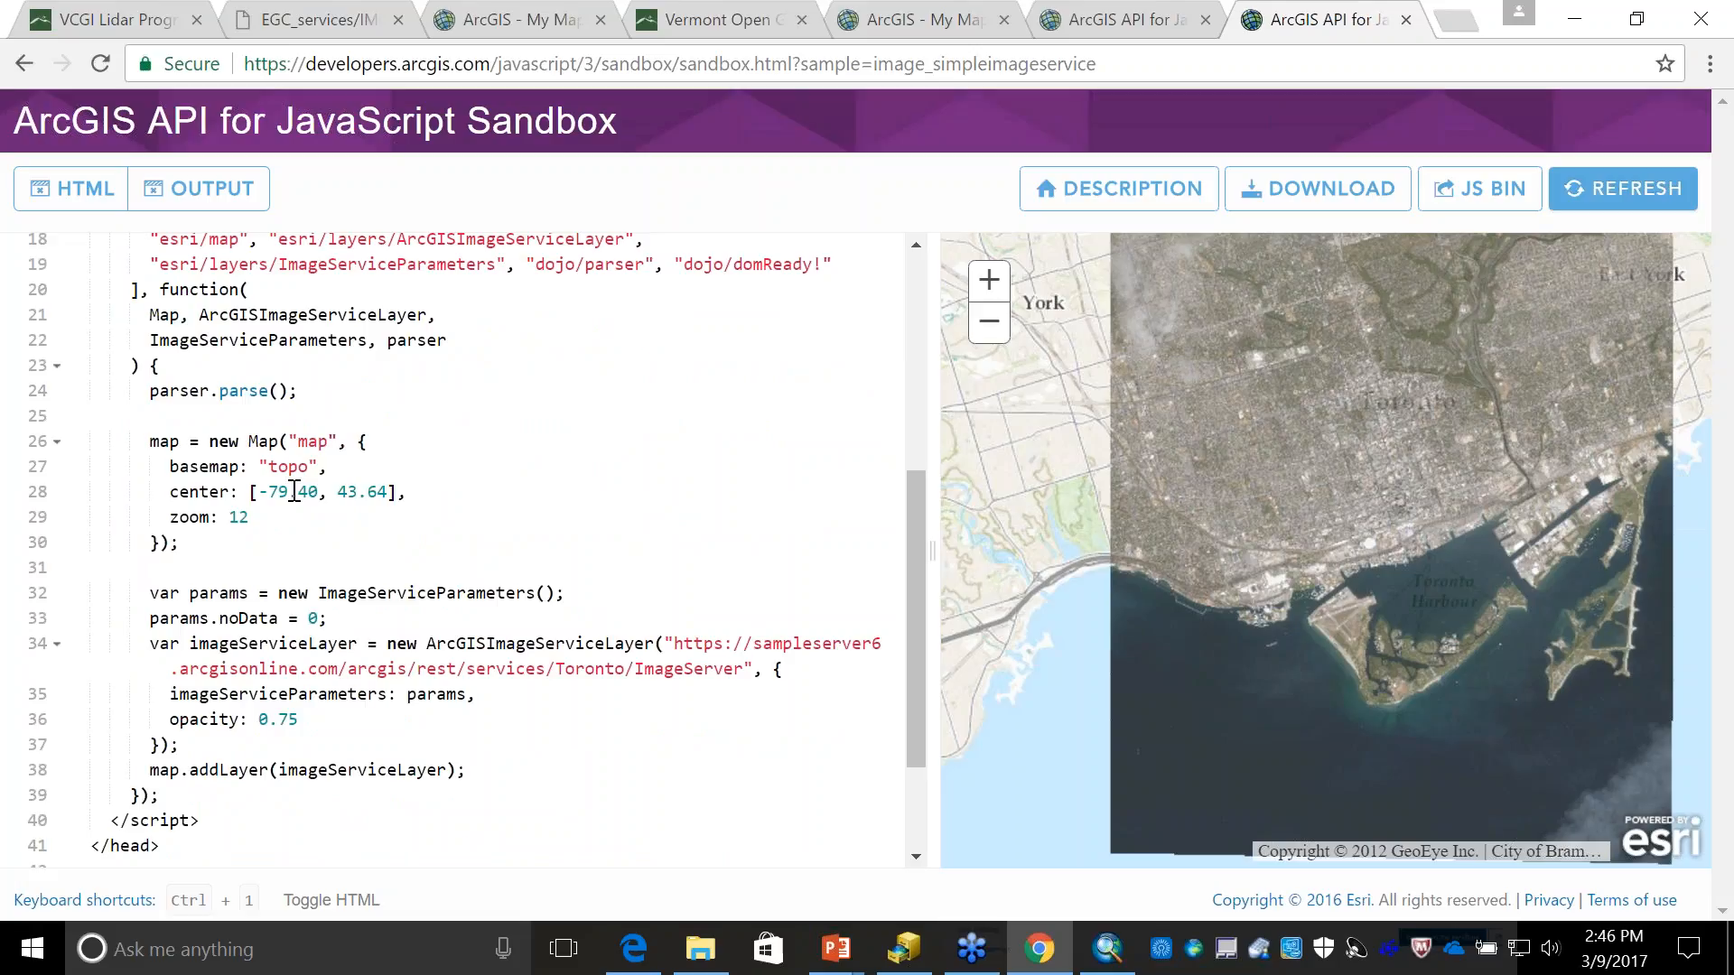
{"action": "left_click", "coordinate": [290, 495]}
{"action": "key", "text": "BackSpace"}
{"action": "type", "text": "2"}
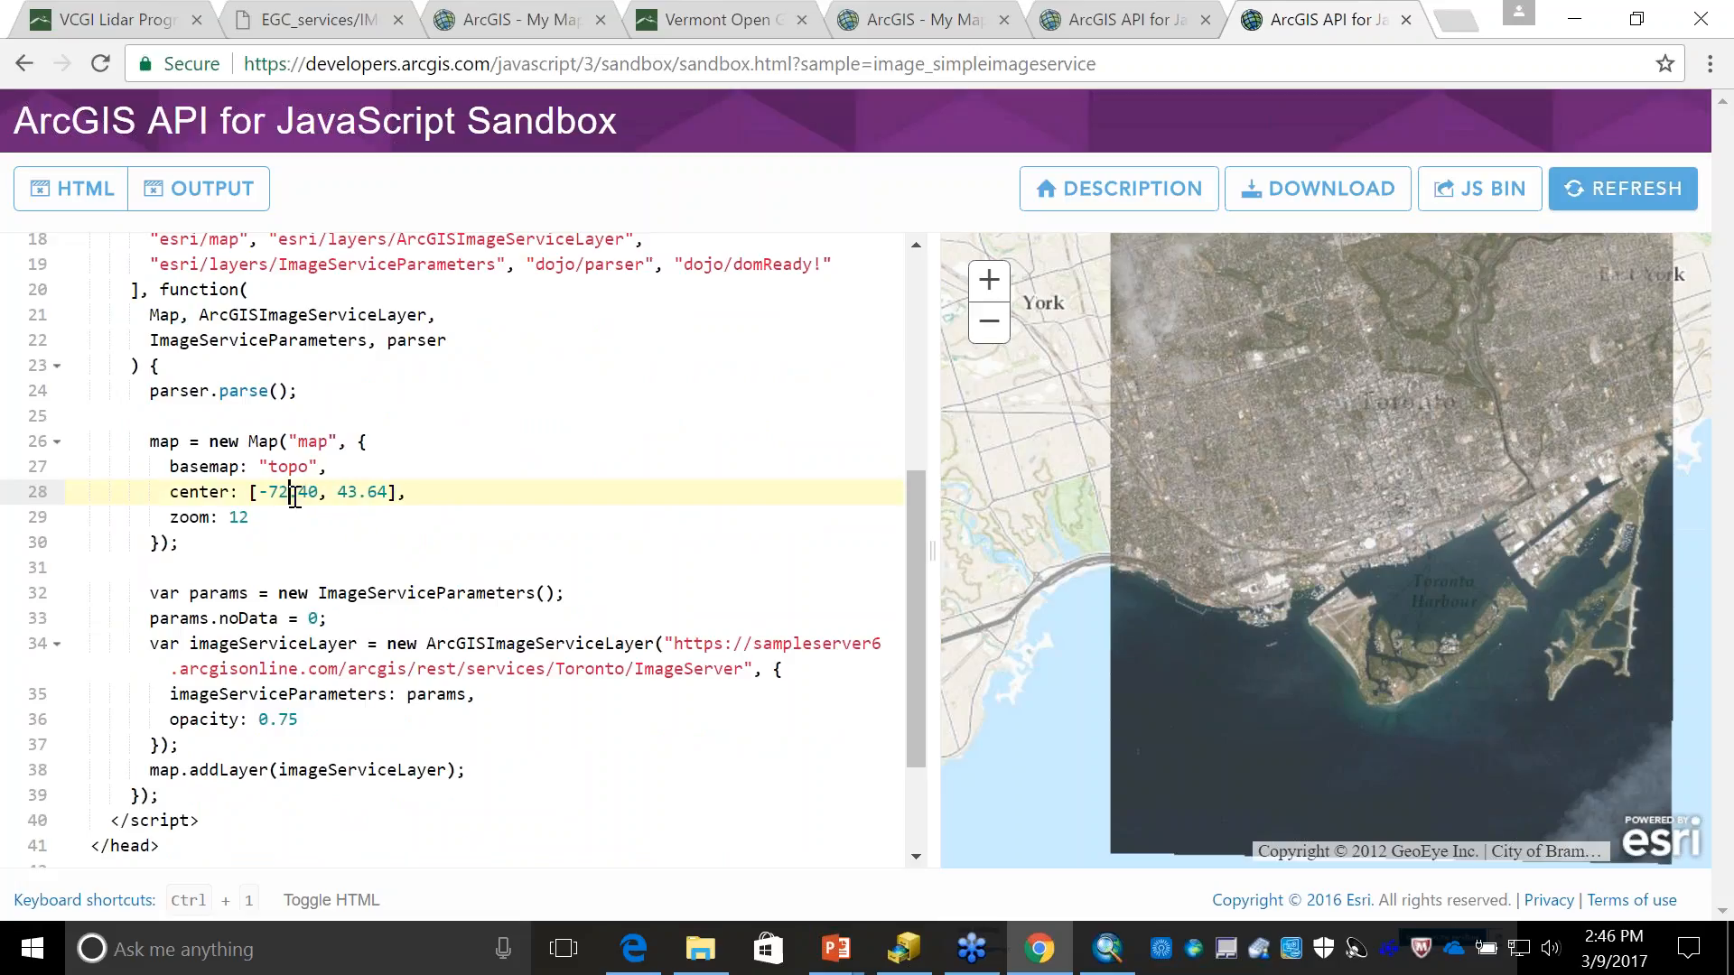
{"action": "left_click", "coordinate": [1601, 191]}
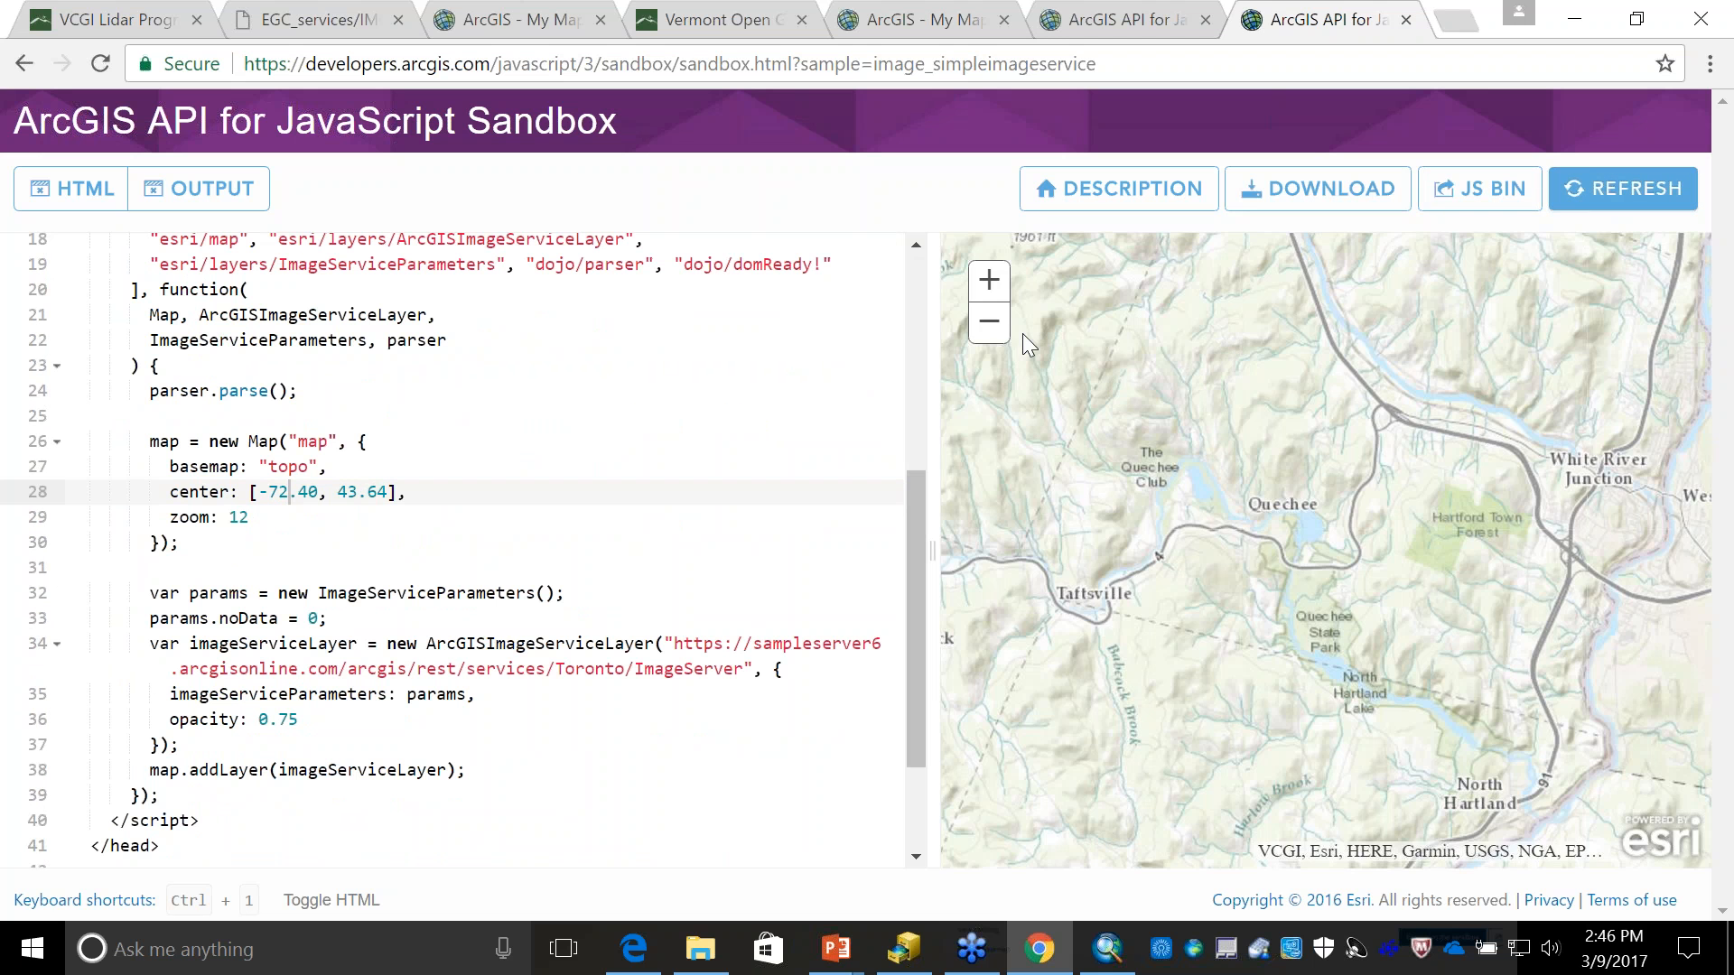
- Zoom the output map out to show all of Vermont, and select the Toronto ImageServer URL in the sample code
{"action": "left_click", "coordinate": [989, 324]}
{"action": "left_click", "coordinate": [989, 323]}
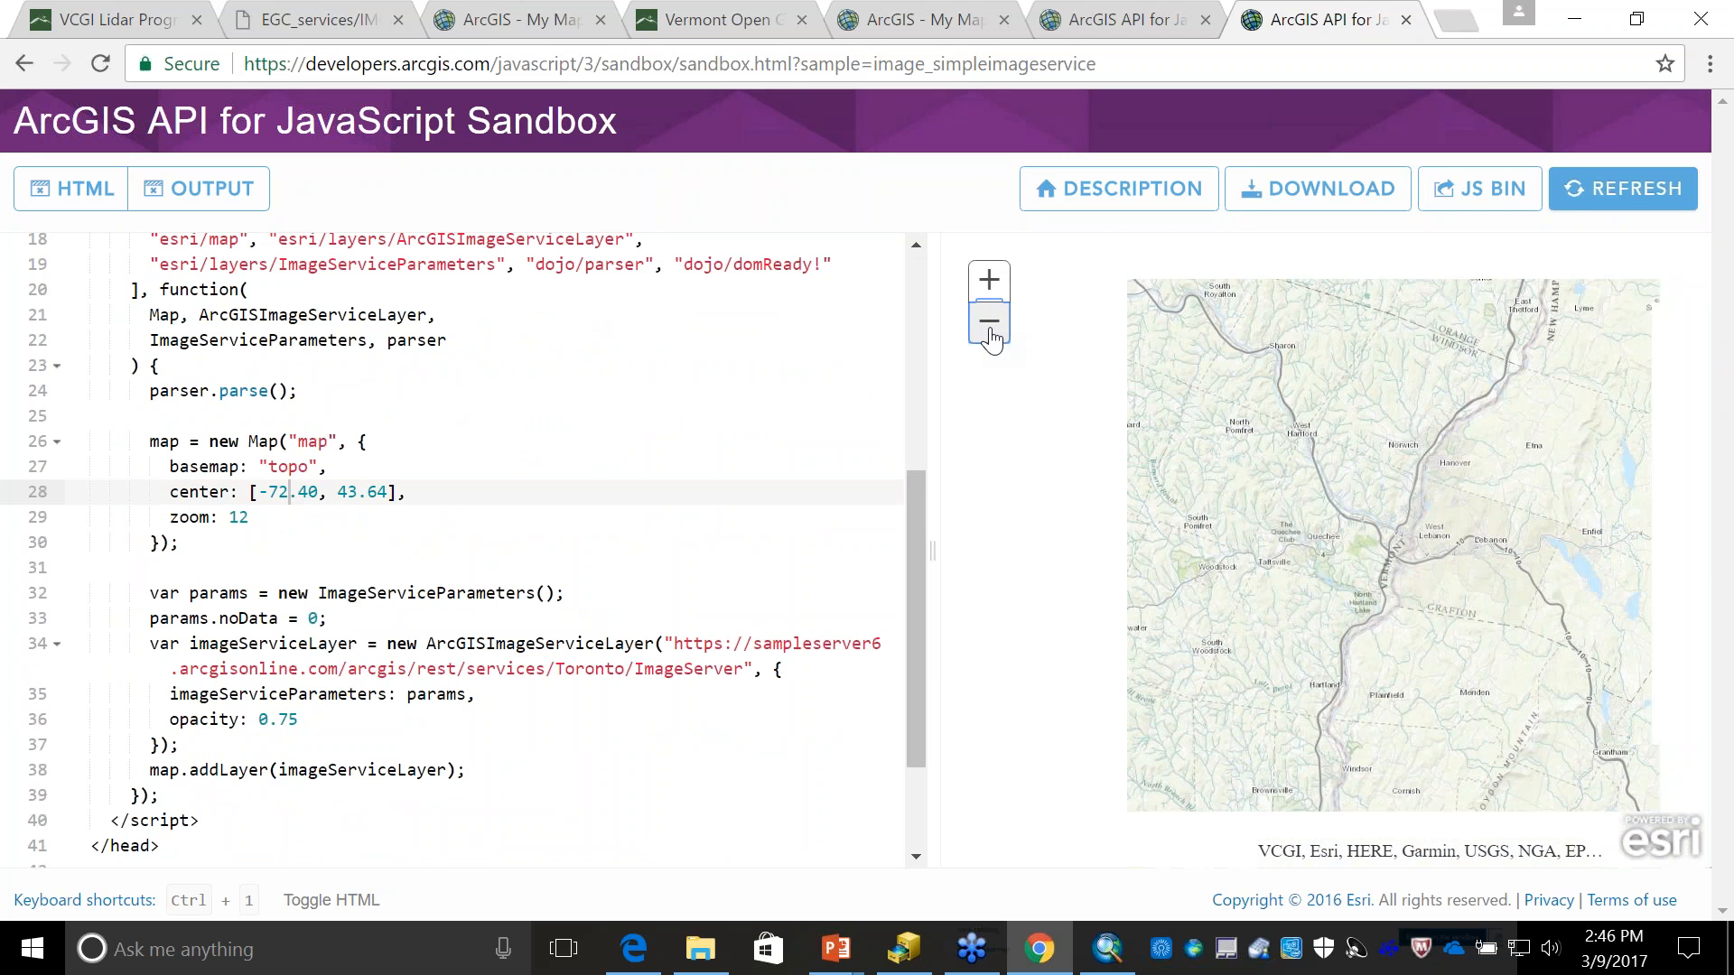
{"action": "left_click", "coordinate": [991, 327]}
{"action": "left_click", "coordinate": [993, 327]}
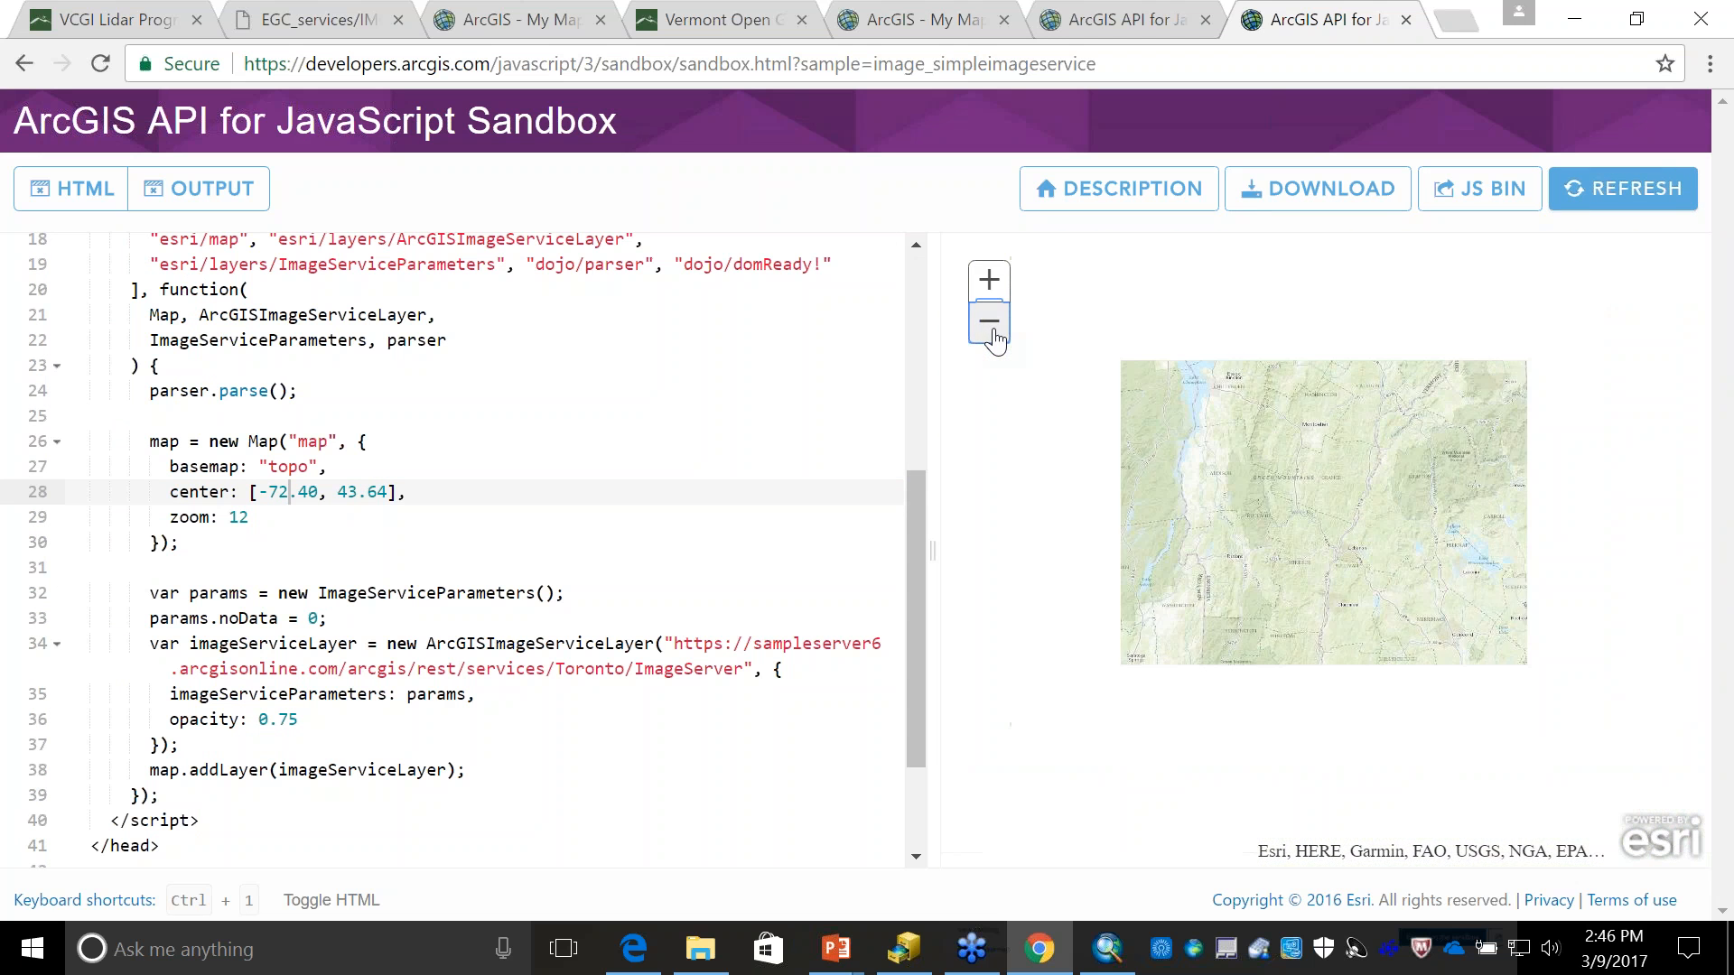
{"action": "left_click", "coordinate": [745, 670]}
{"action": "left_click_drag", "start_coordinate": [742, 669], "coordinate": [675, 645]}
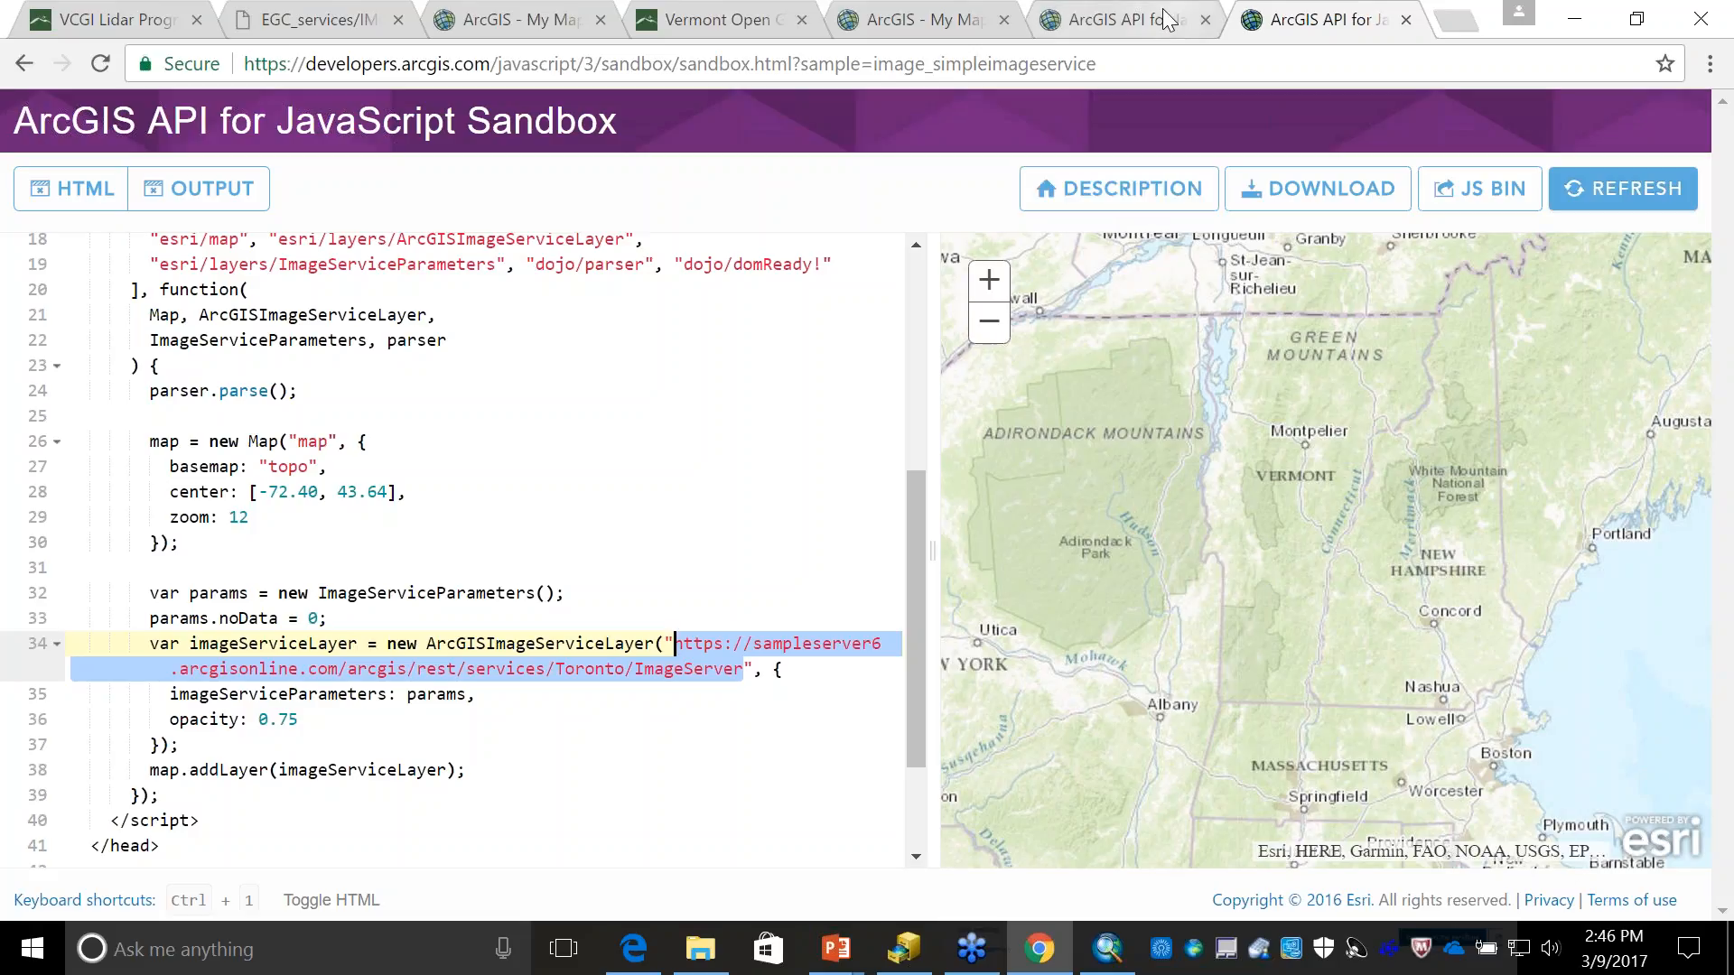
- Switch to the ArcGIS Online map with the lidar hillshade and hide its IMG VCGI CLR2011 SP CACHE and Deer Wintering Areas layers
{"action": "left_click", "coordinate": [515, 27]}
{"action": "left_click", "coordinate": [41, 420]}
{"action": "left_click", "coordinate": [41, 366]}
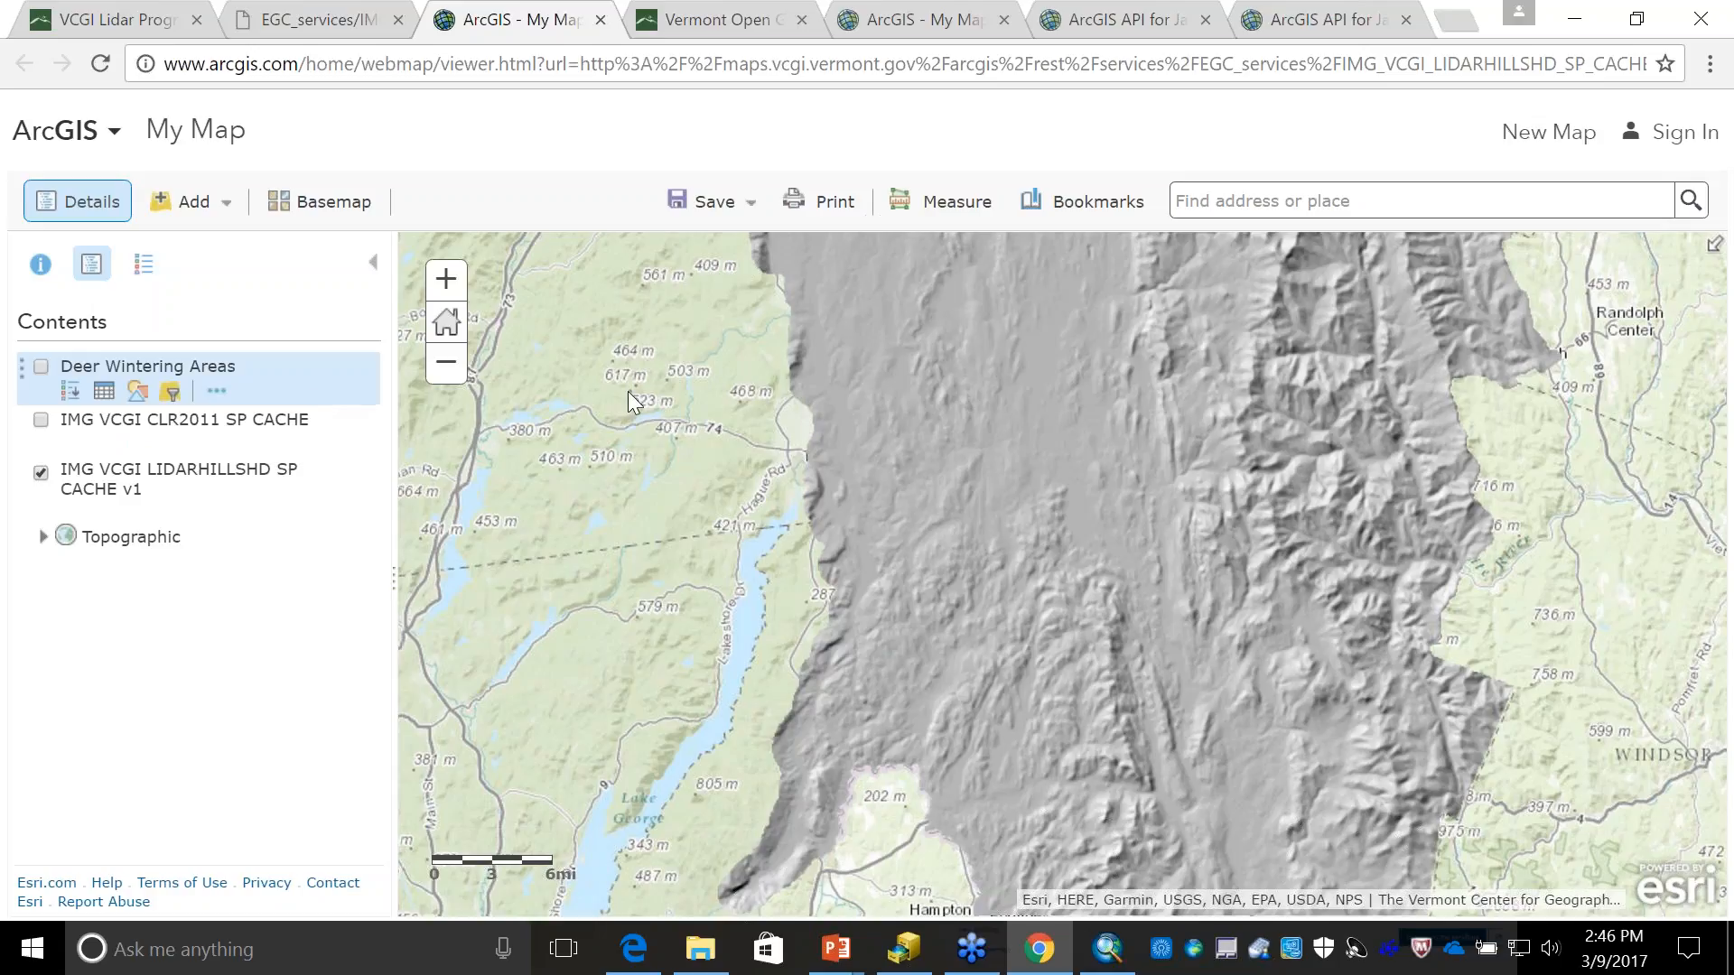
- Examine the lidar hillshade along the lake east of Ticonderoga, closing in on the terrain details of the peninsula
{"action": "left_click_drag", "start_coordinate": [913, 631], "coordinate": [865, 685]}
{"action": "left_click_drag", "start_coordinate": [809, 377], "coordinate": [820, 603]}
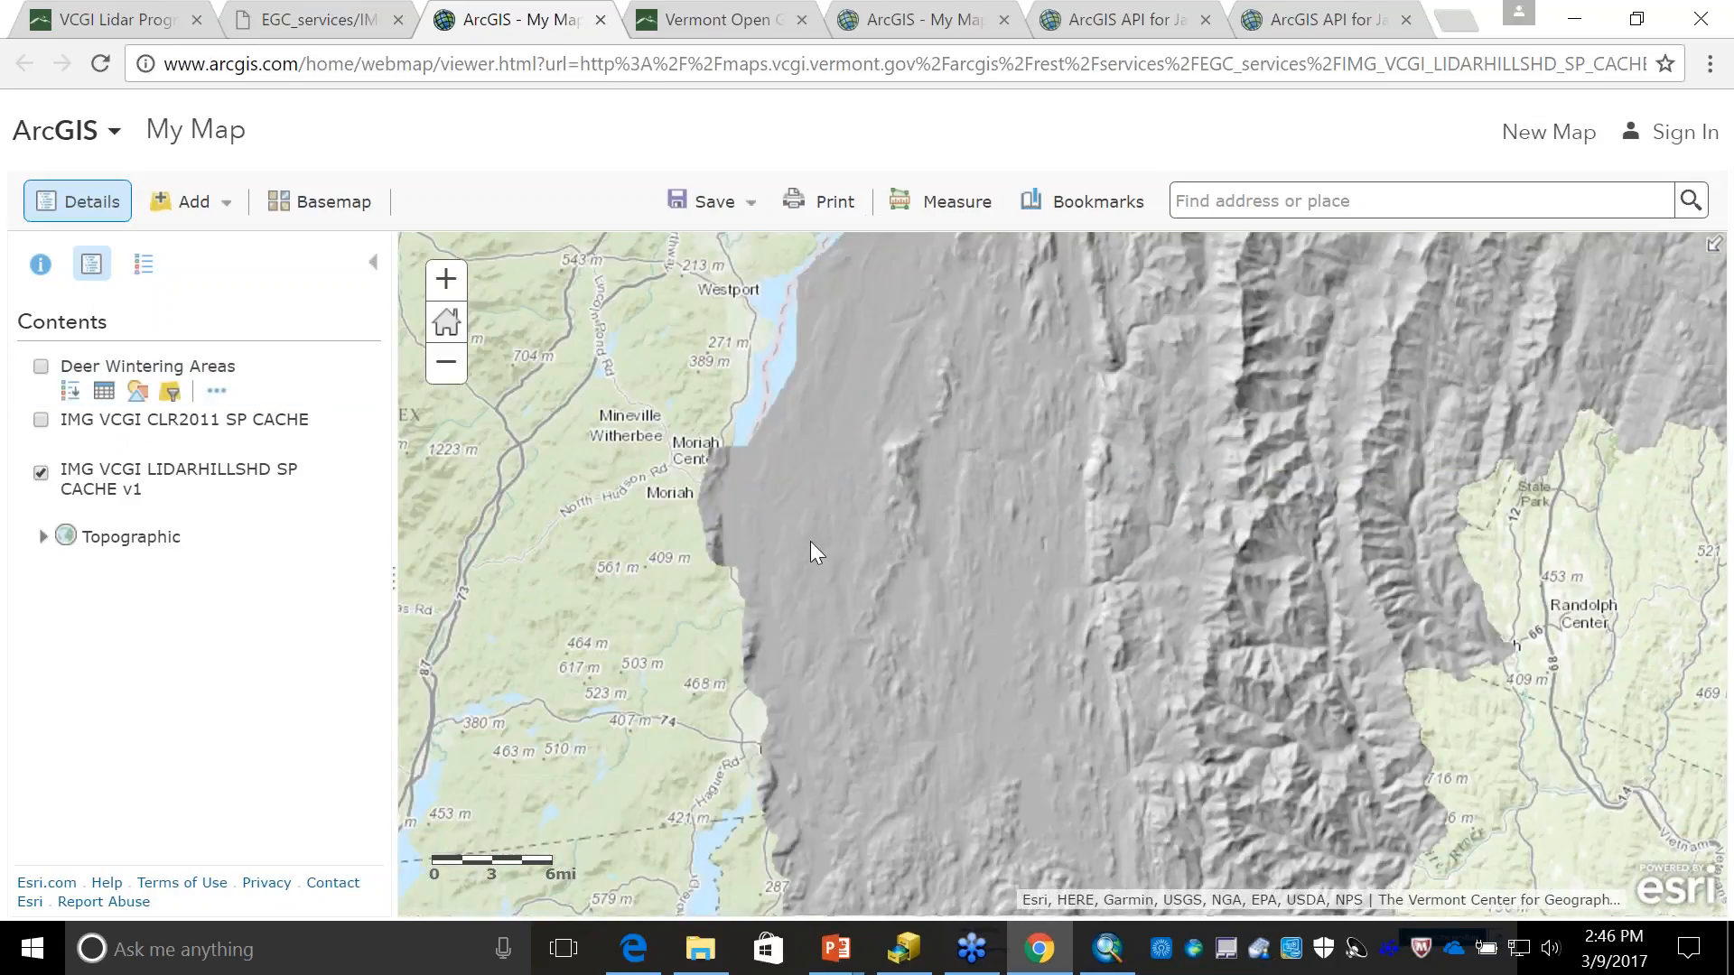
{"action": "left_click_drag", "start_coordinate": [767, 645], "coordinate": [727, 275]}
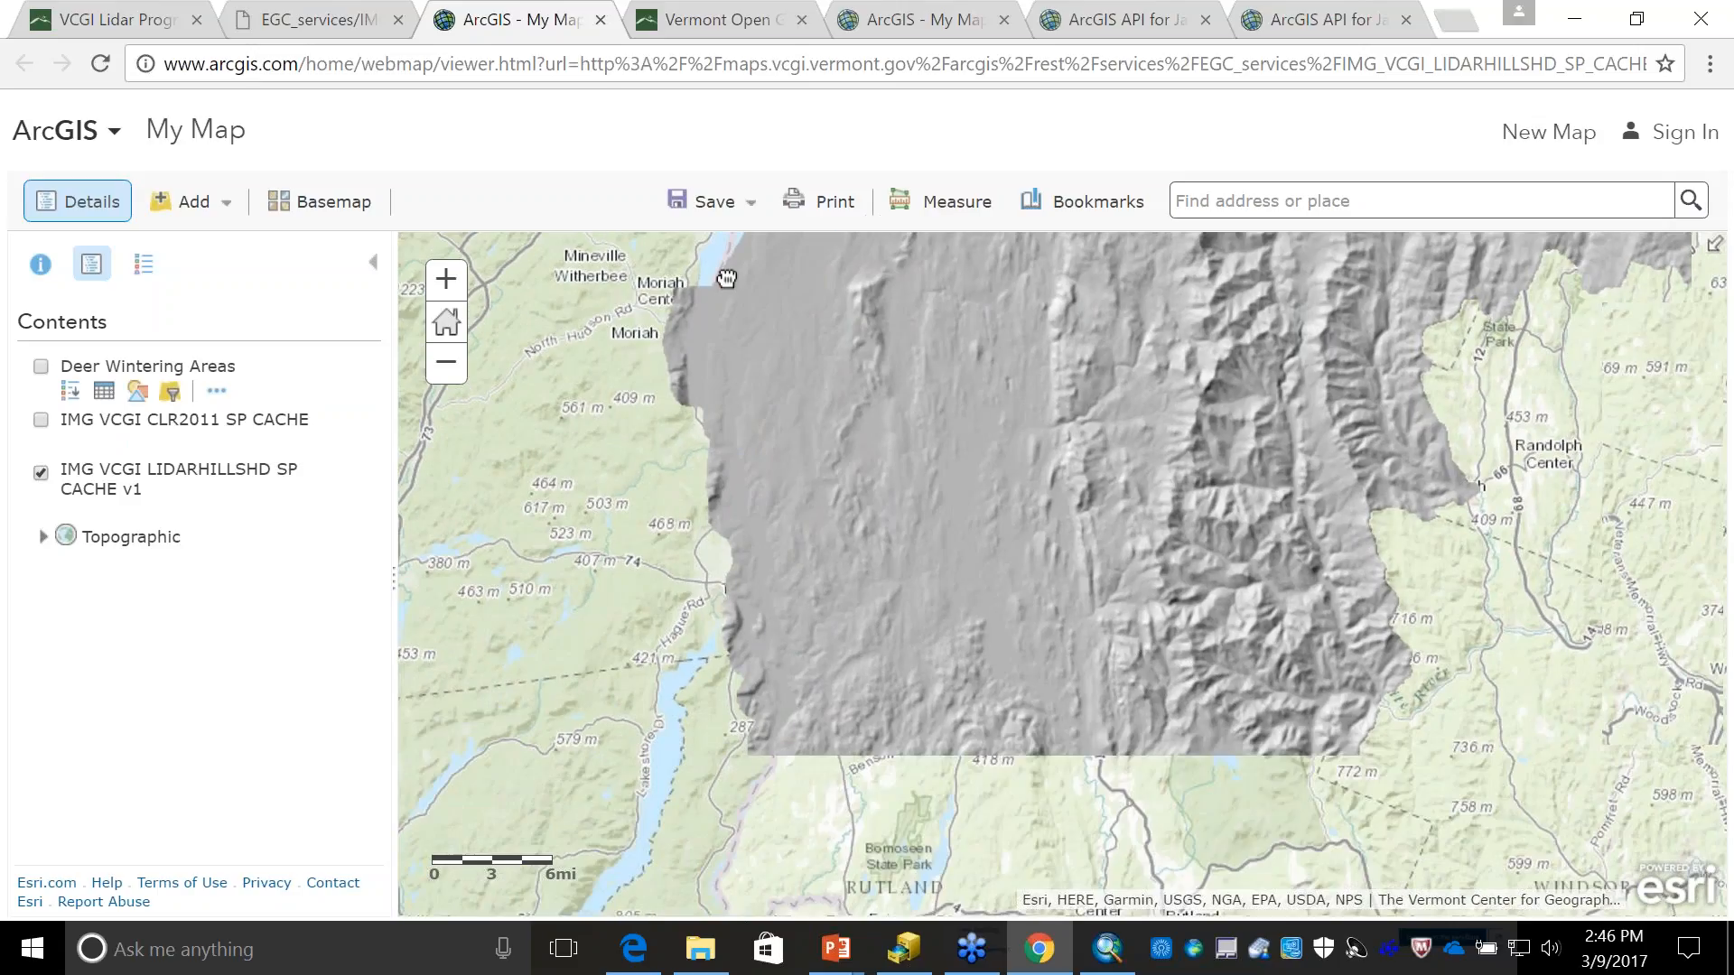
{"action": "scroll", "coordinate": [694, 490], "scroll_direction": "up", "scroll_amount": 1}
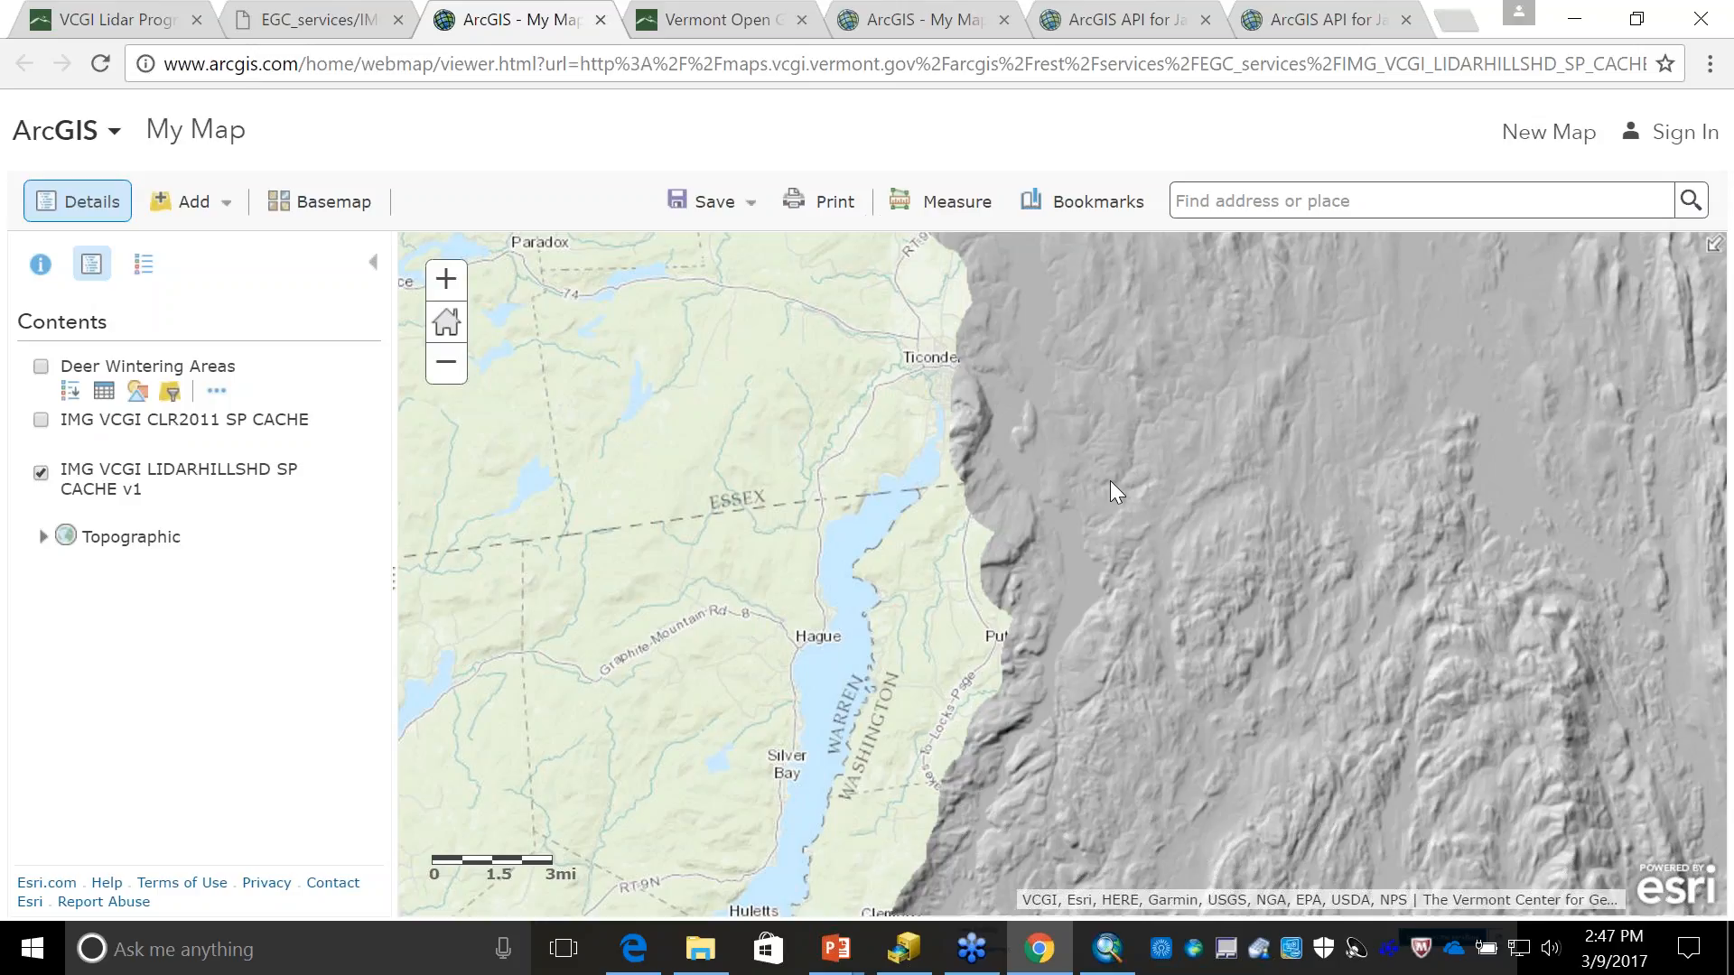
{"action": "scroll", "coordinate": [1040, 397], "scroll_direction": "up", "scroll_amount": 1}
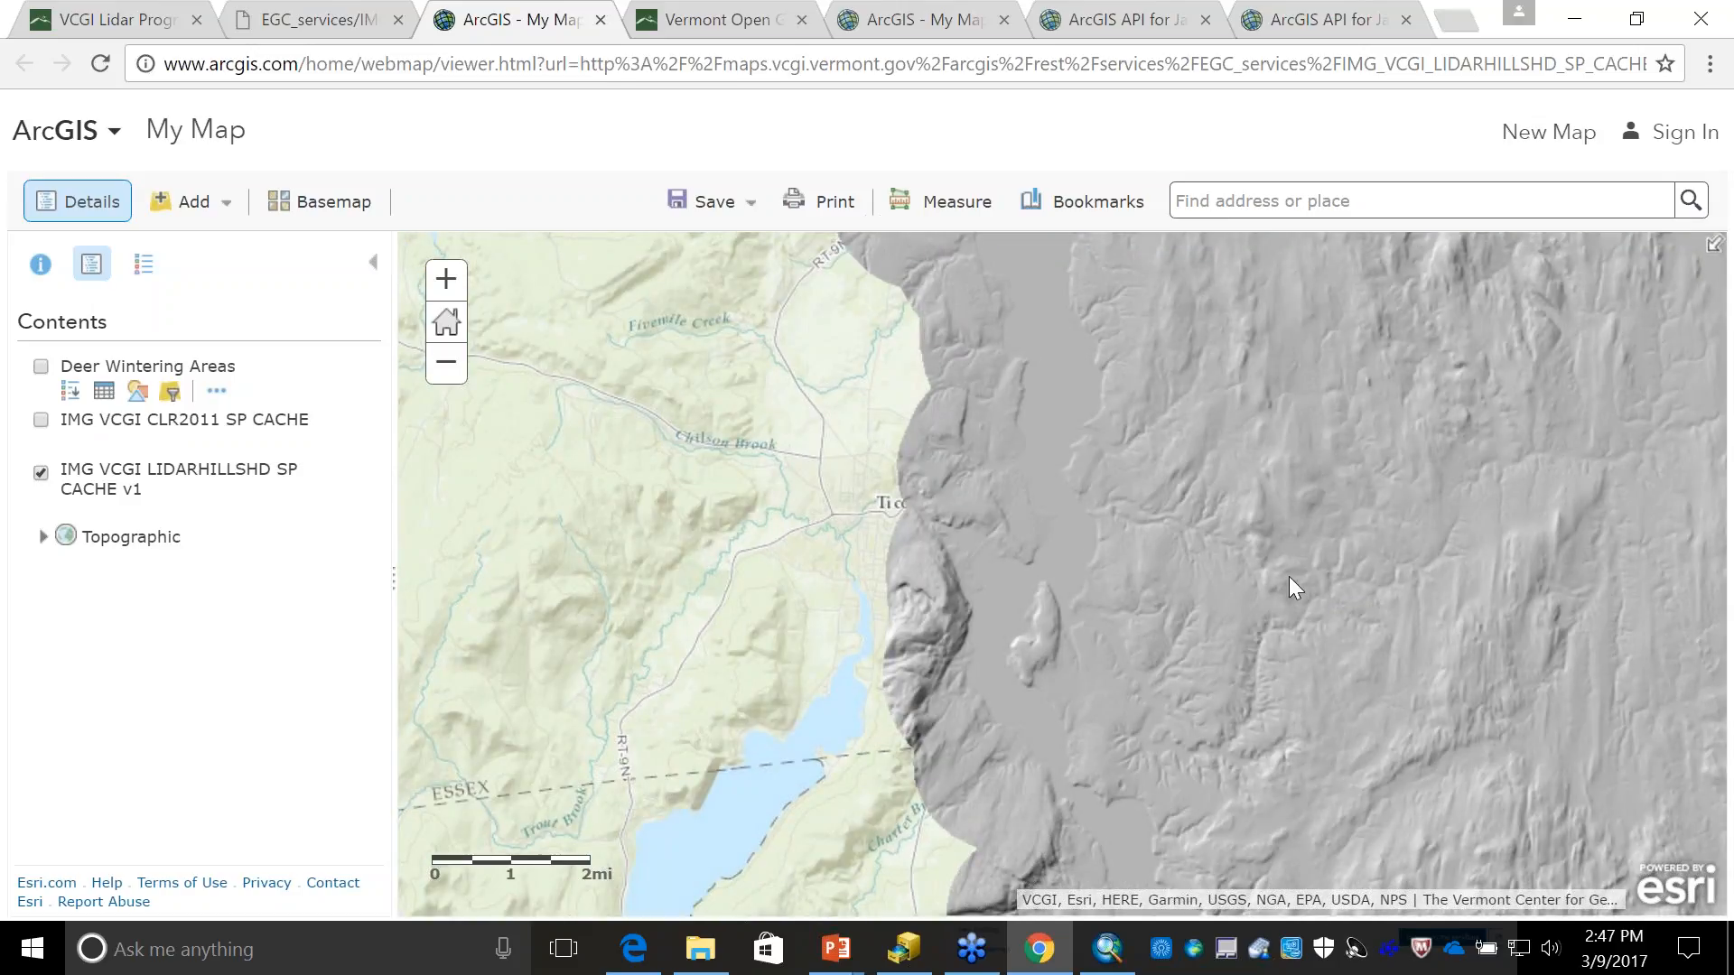
{"action": "scroll", "coordinate": [1055, 669], "scroll_direction": "up", "scroll_amount": 1}
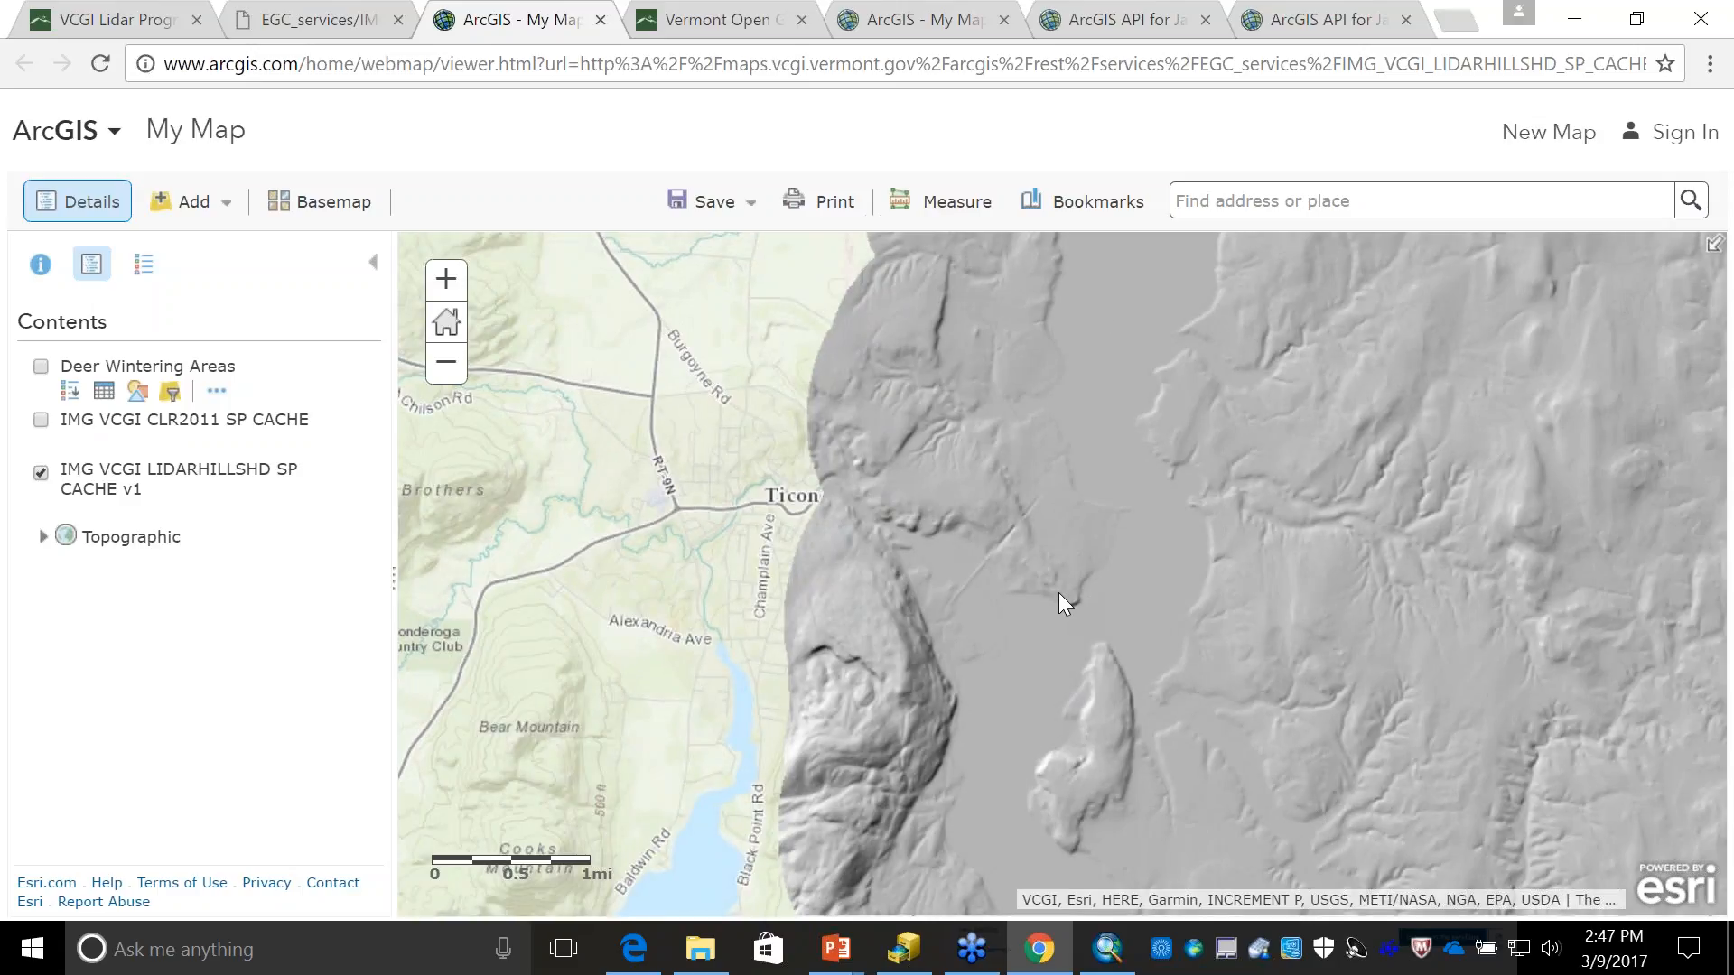
{"action": "scroll", "coordinate": [1059, 596], "scroll_direction": "up", "scroll_amount": 1}
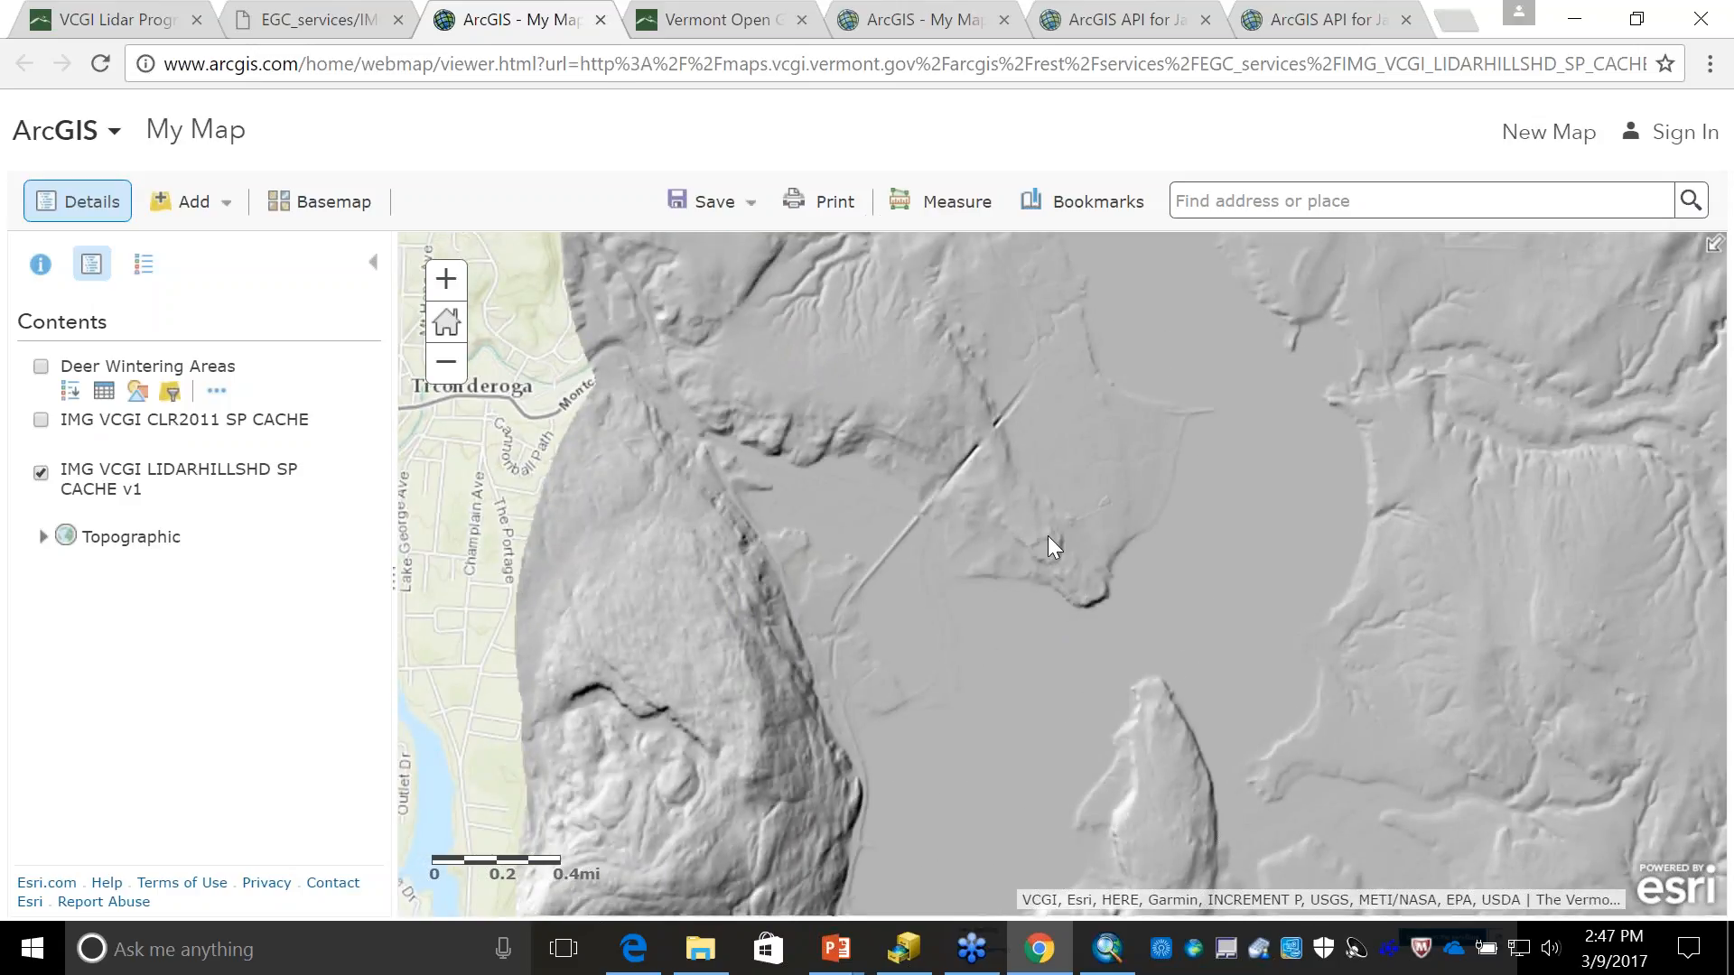
{"action": "scroll", "coordinate": [1048, 560], "scroll_direction": "up", "scroll_amount": 1}
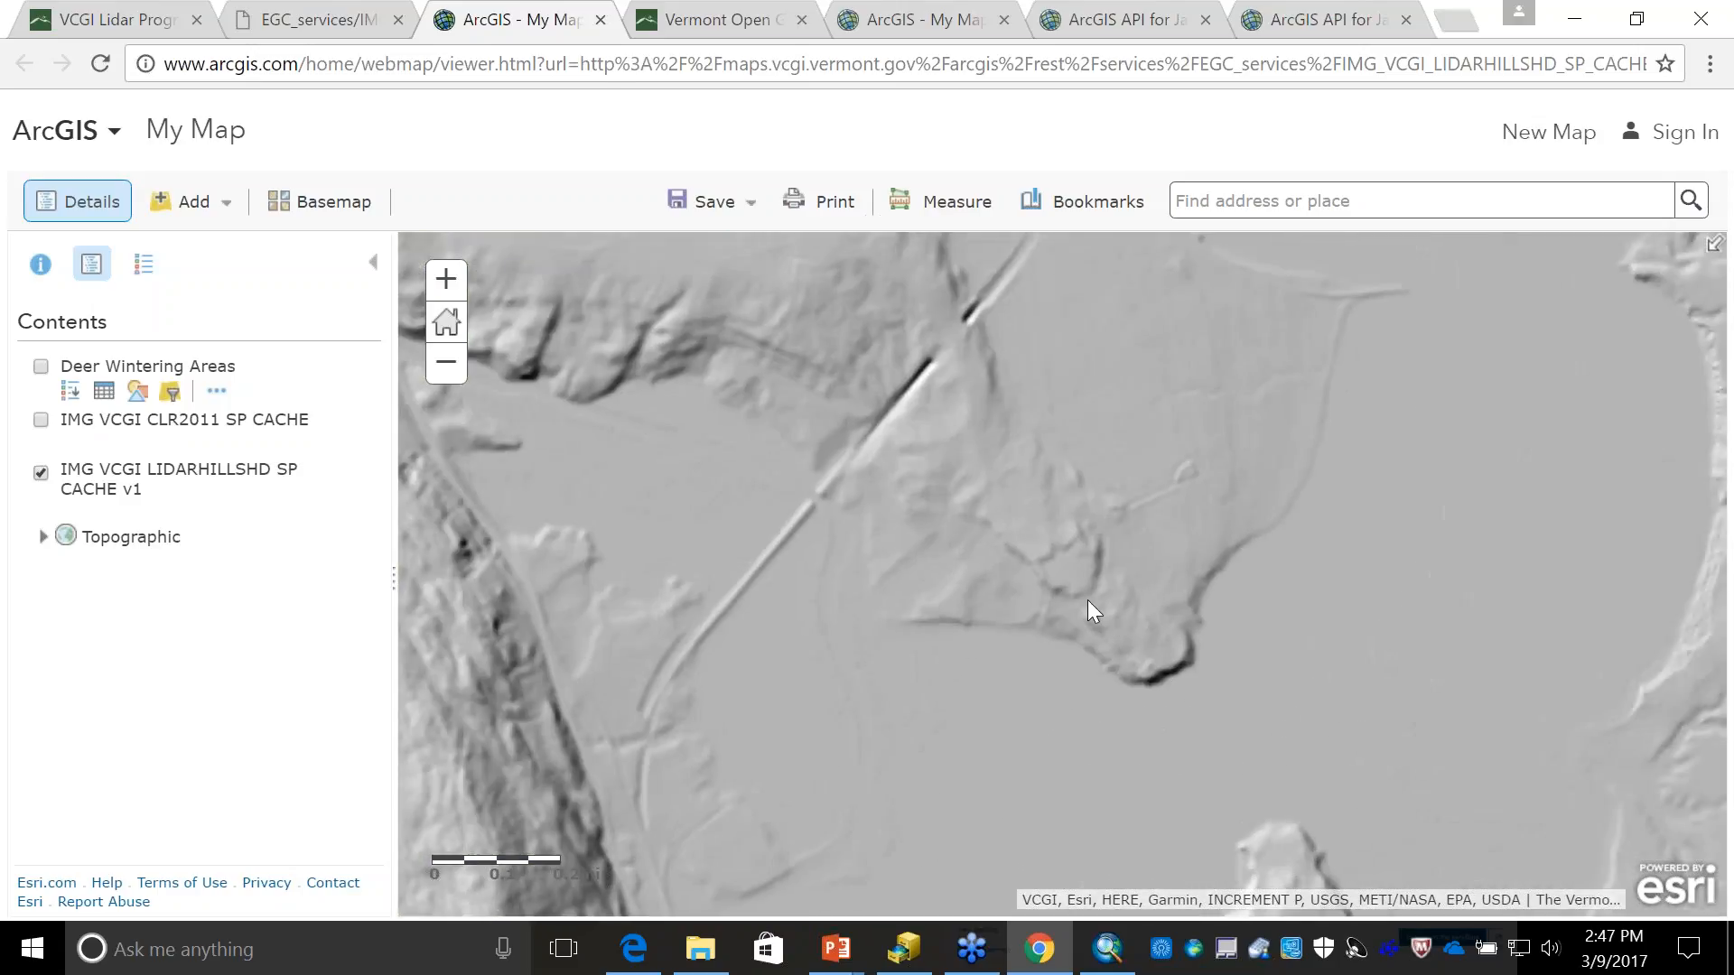
{"action": "scroll", "coordinate": [1087, 600], "scroll_direction": "up", "scroll_amount": 1}
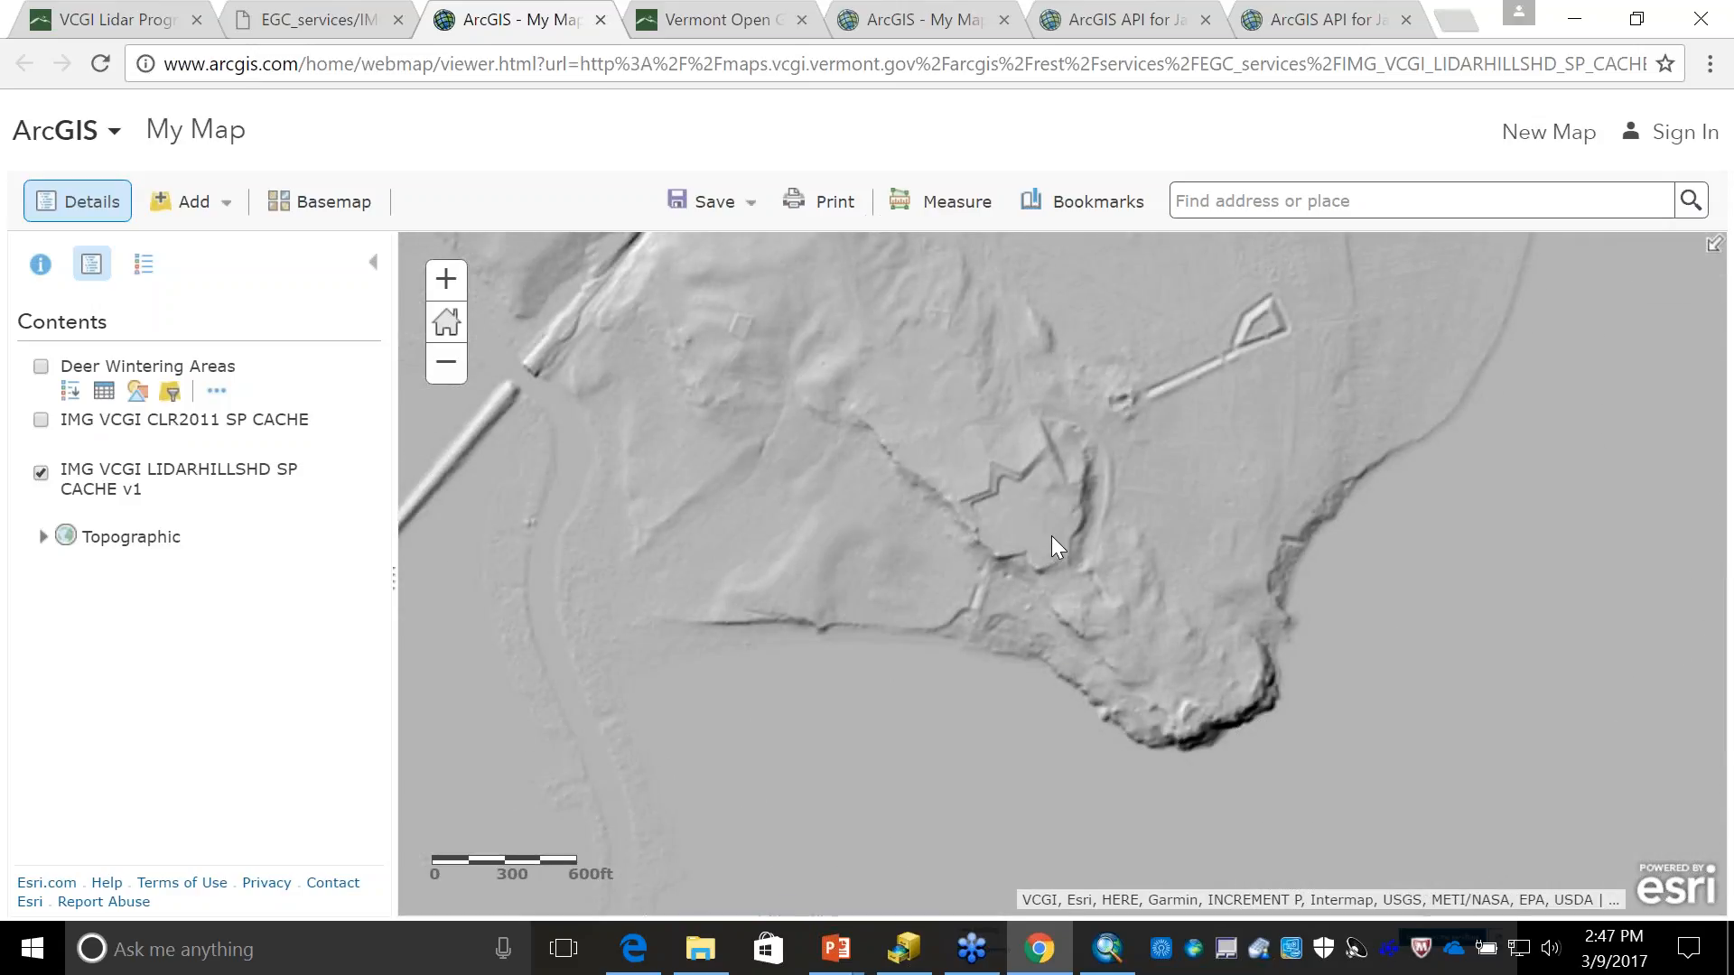
- Examine the lidar hillshade around Fort Ticonderoga, from the star-shaped fort to the zigzag earthworks northwest of it
{"action": "scroll", "coordinate": [1053, 540], "scroll_direction": "up", "scroll_amount": 1}
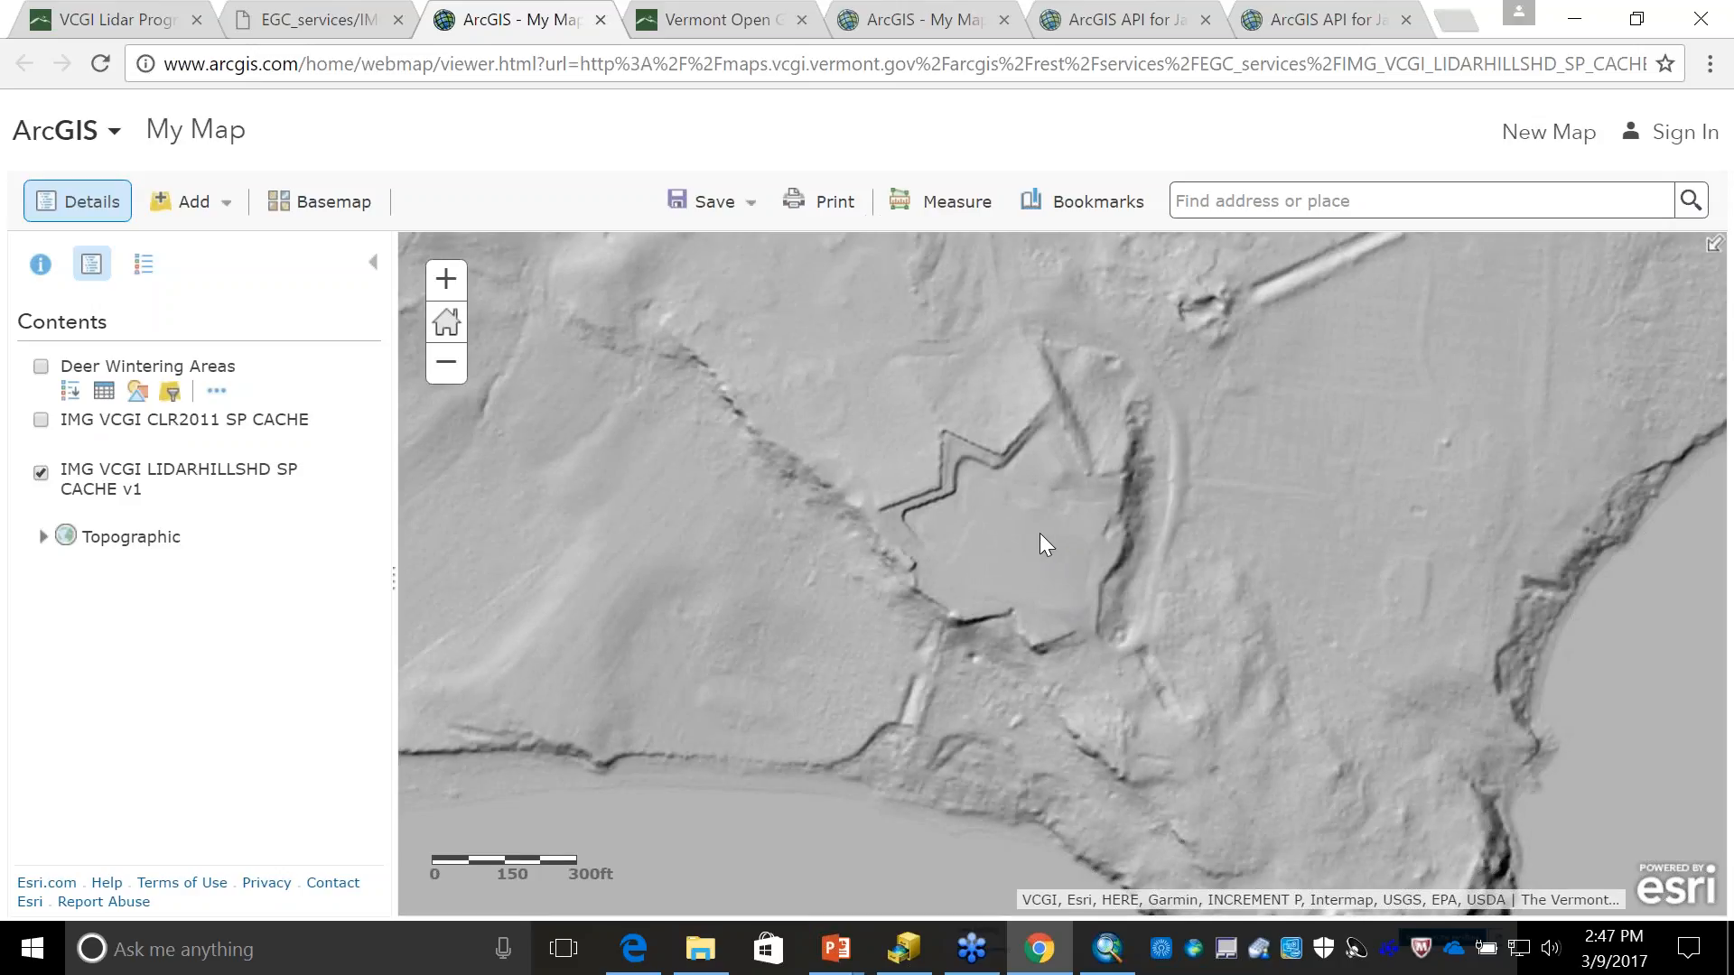
{"action": "scroll", "coordinate": [1040, 535], "scroll_direction": "up", "scroll_amount": 1}
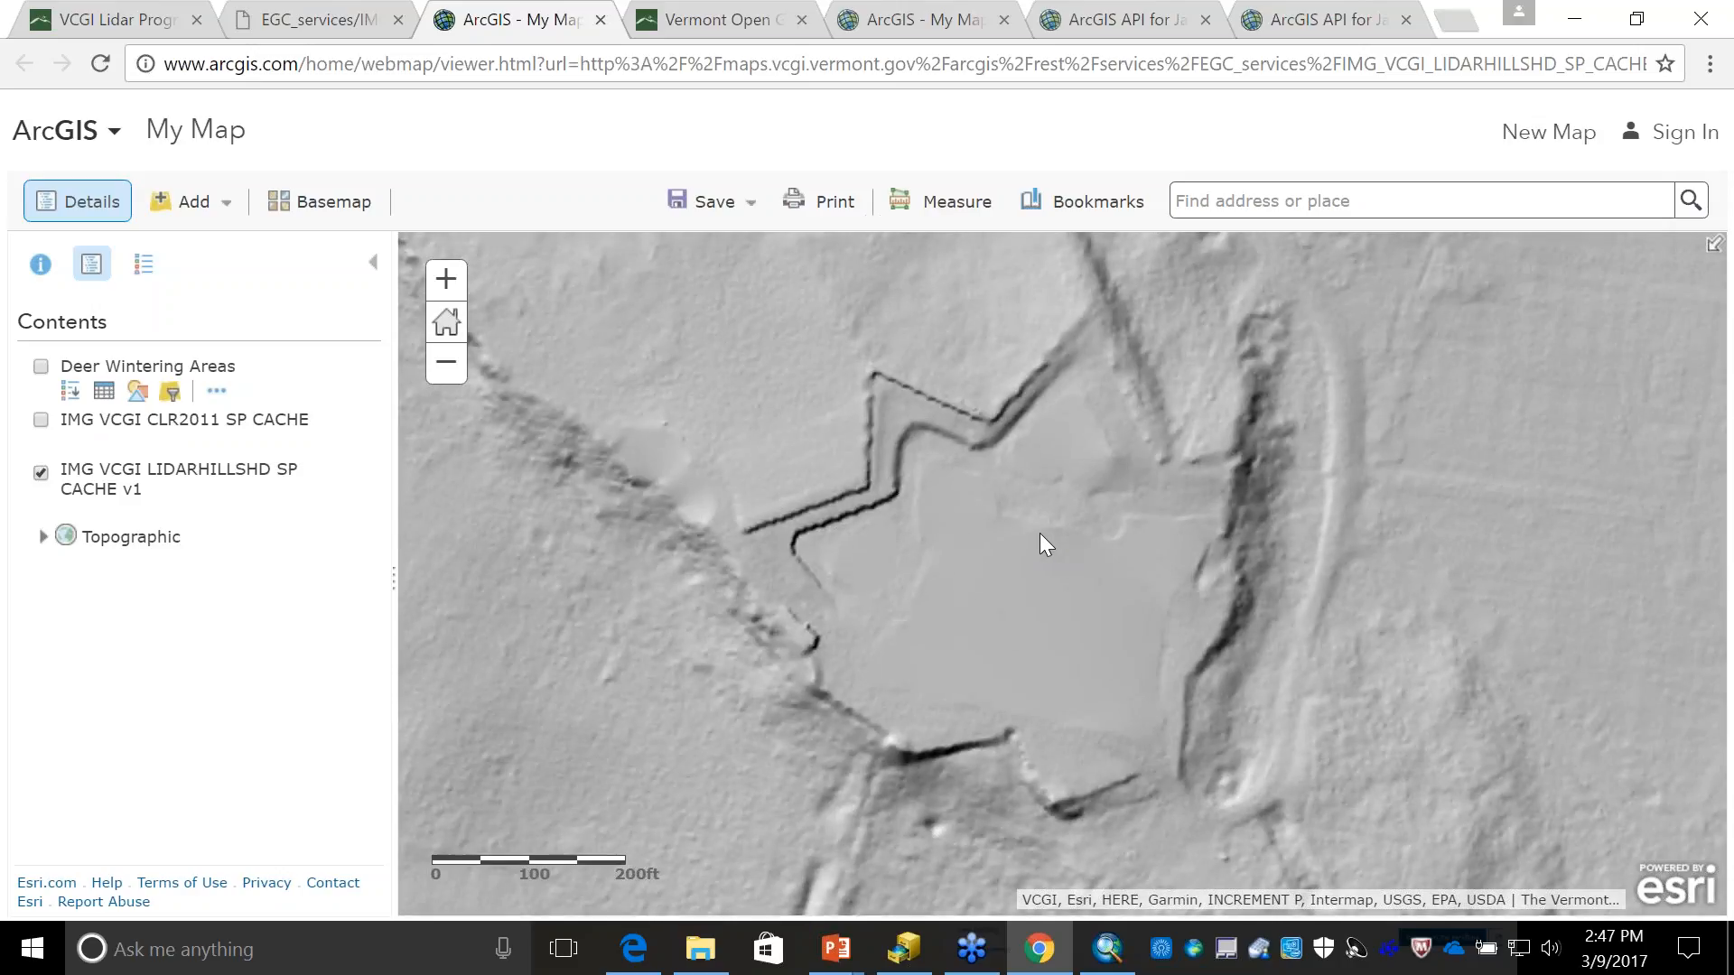
{"action": "left_click", "coordinate": [446, 368]}
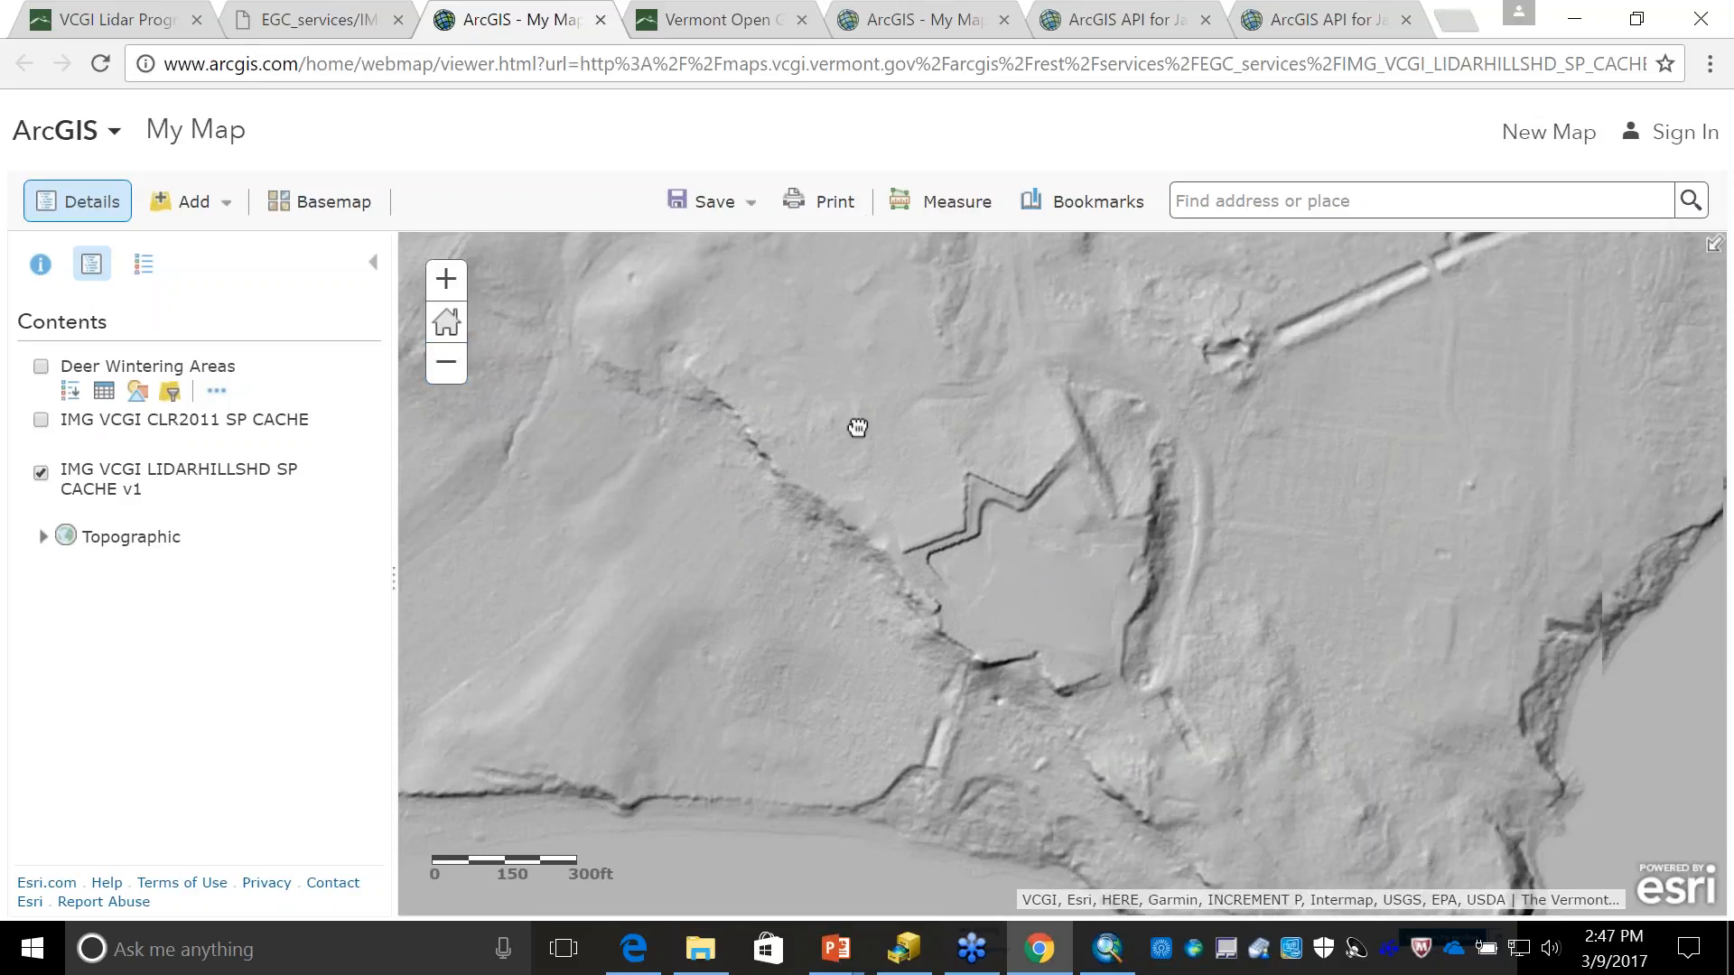
{"action": "left_click_drag", "start_coordinate": [857, 427], "coordinate": [901, 565]}
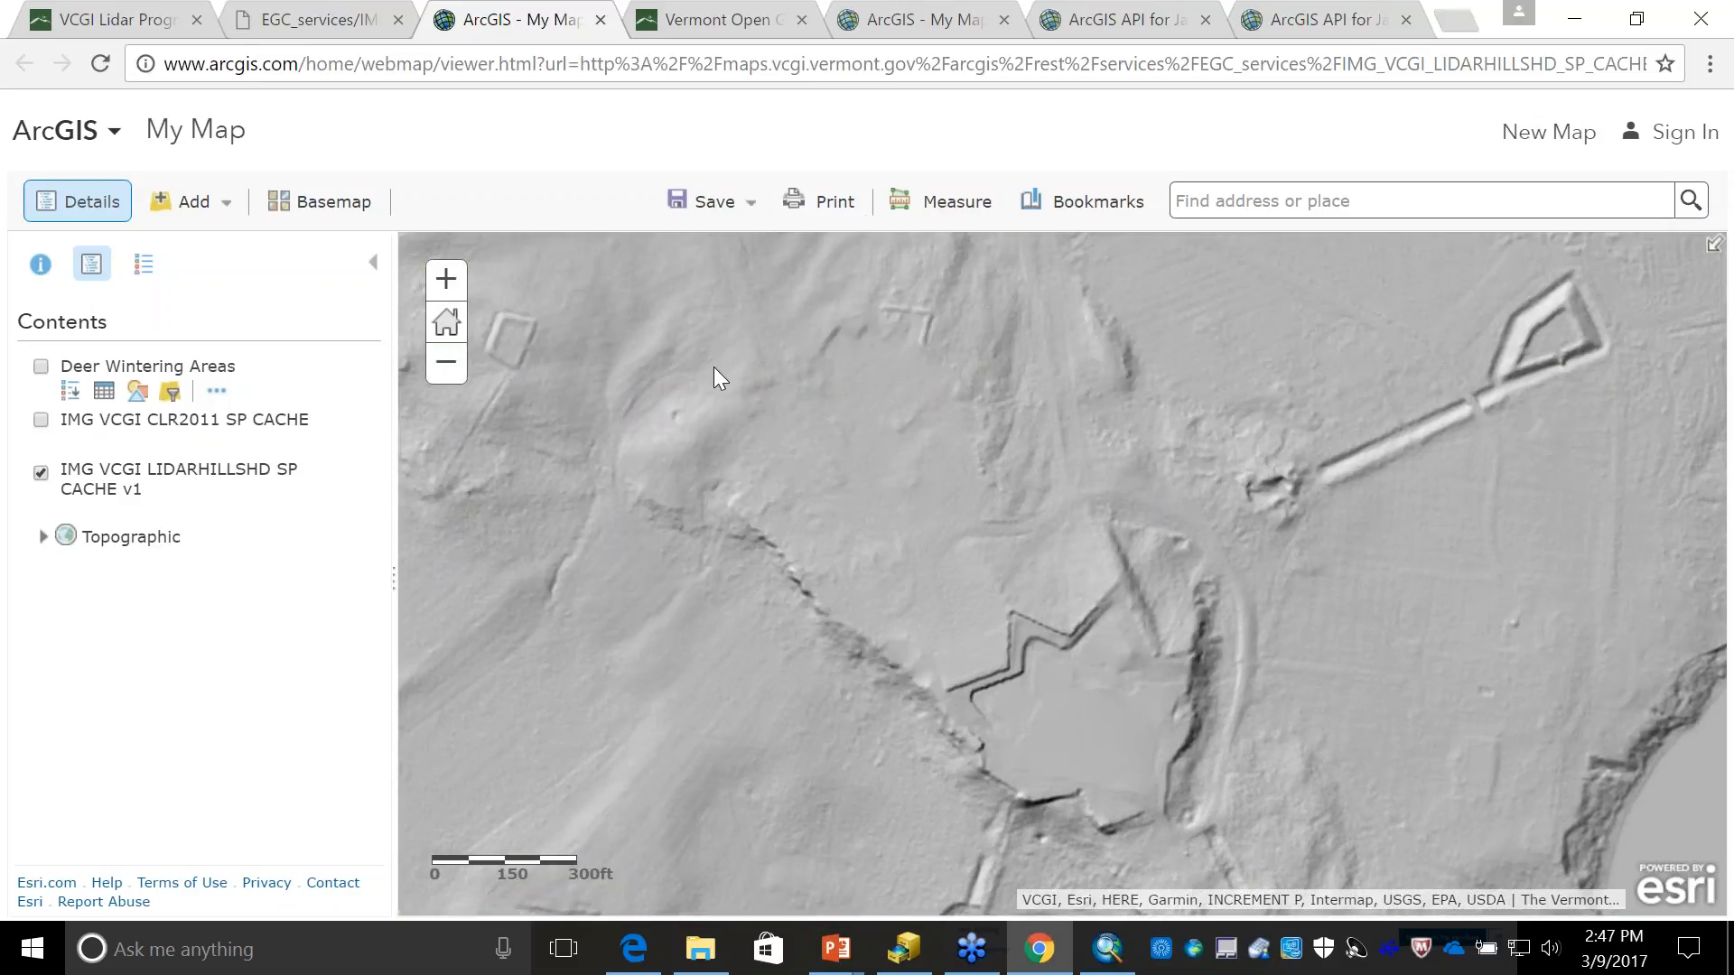
{"action": "left_click_drag", "start_coordinate": [794, 512], "coordinate": [824, 605]}
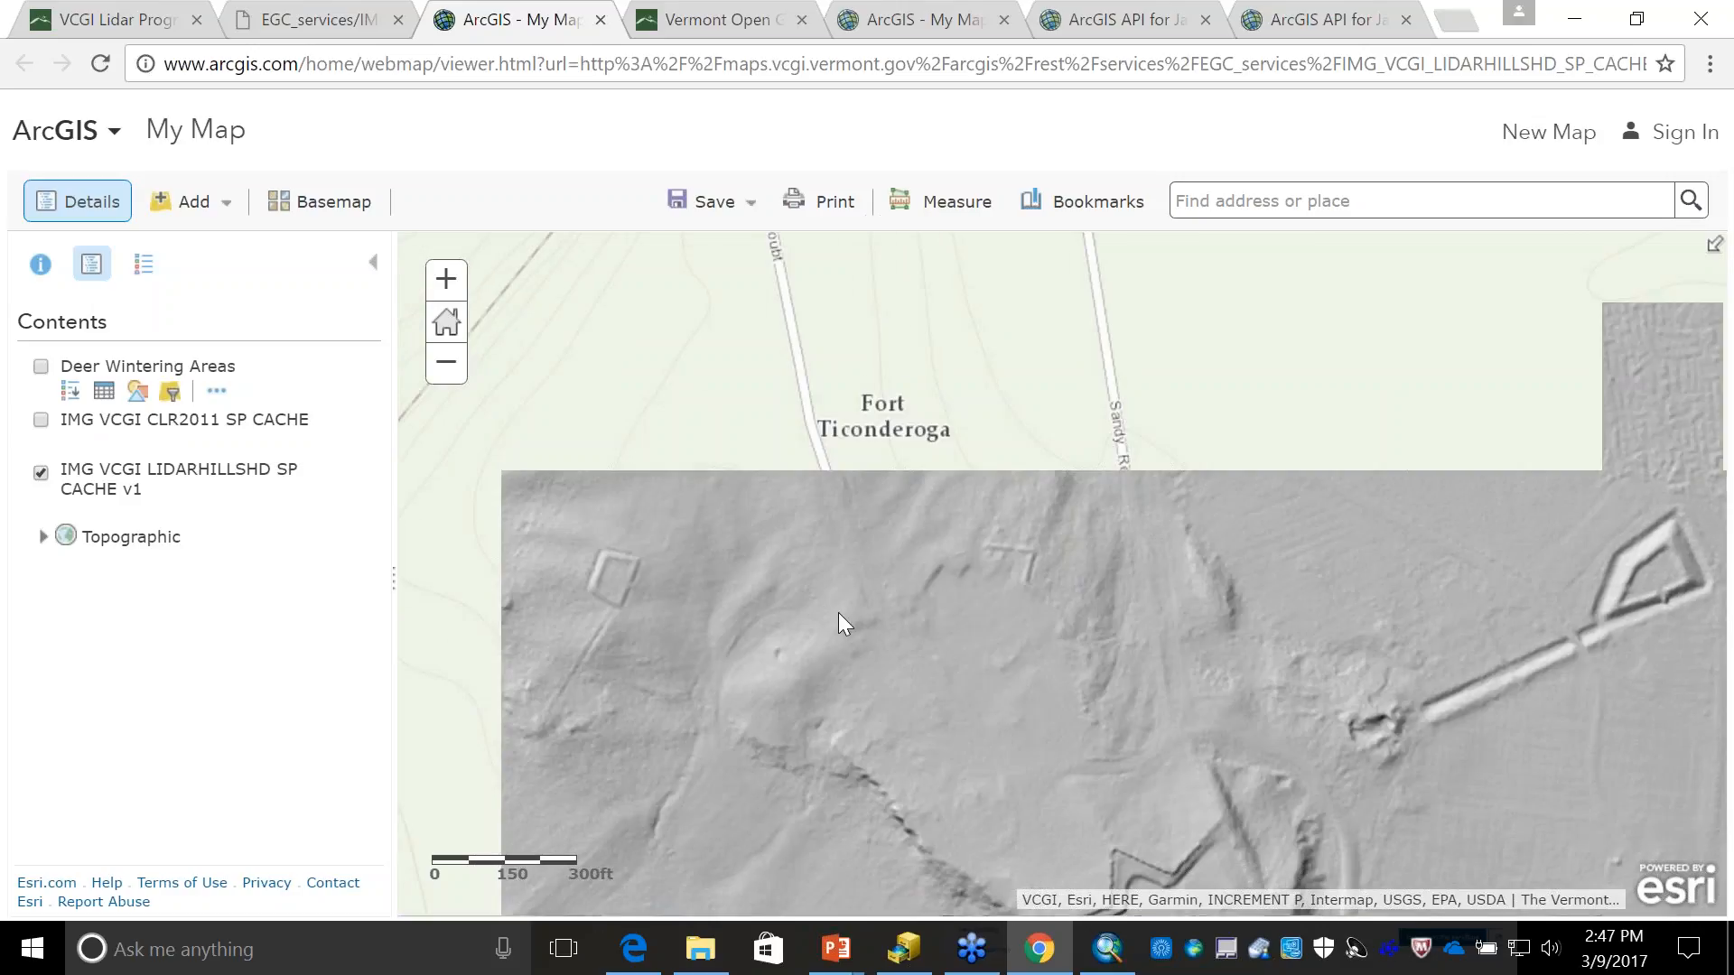
{"action": "left_click_drag", "start_coordinate": [786, 475], "coordinate": [891, 725]}
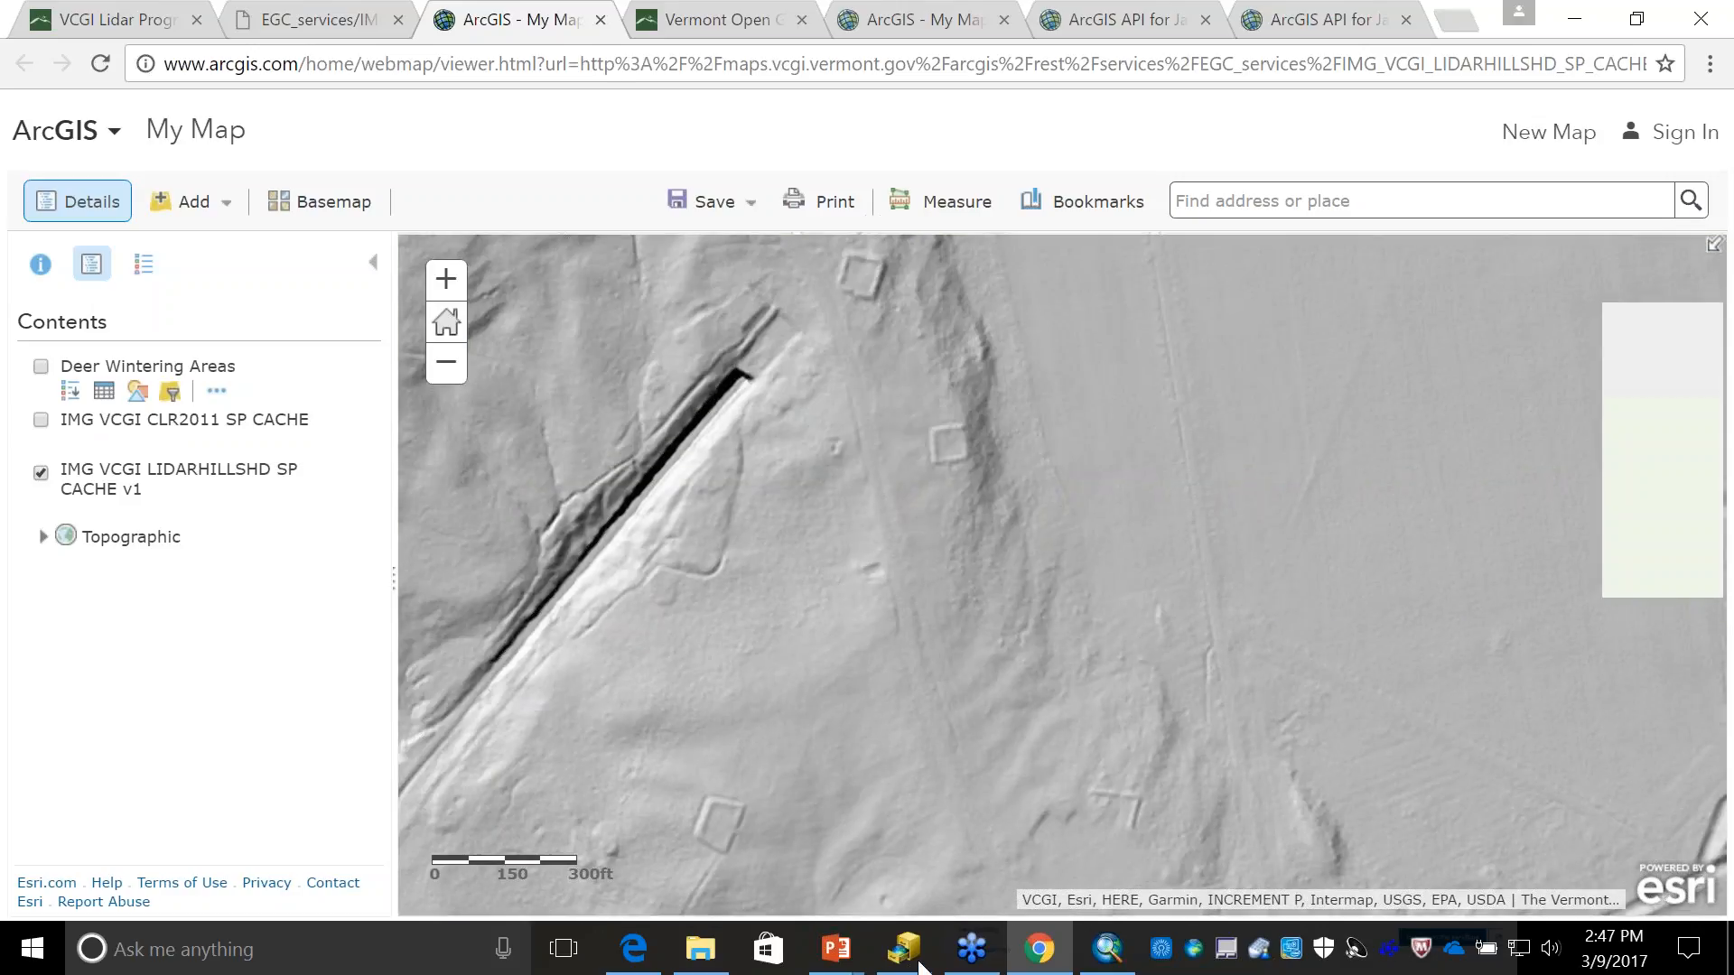
{"action": "left_click_drag", "start_coordinate": [962, 488], "coordinate": [1053, 867]}
{"action": "left_click_drag", "start_coordinate": [767, 621], "coordinate": [1219, 878]}
{"action": "left_click_drag", "start_coordinate": [1088, 631], "coordinate": [1098, 361]}
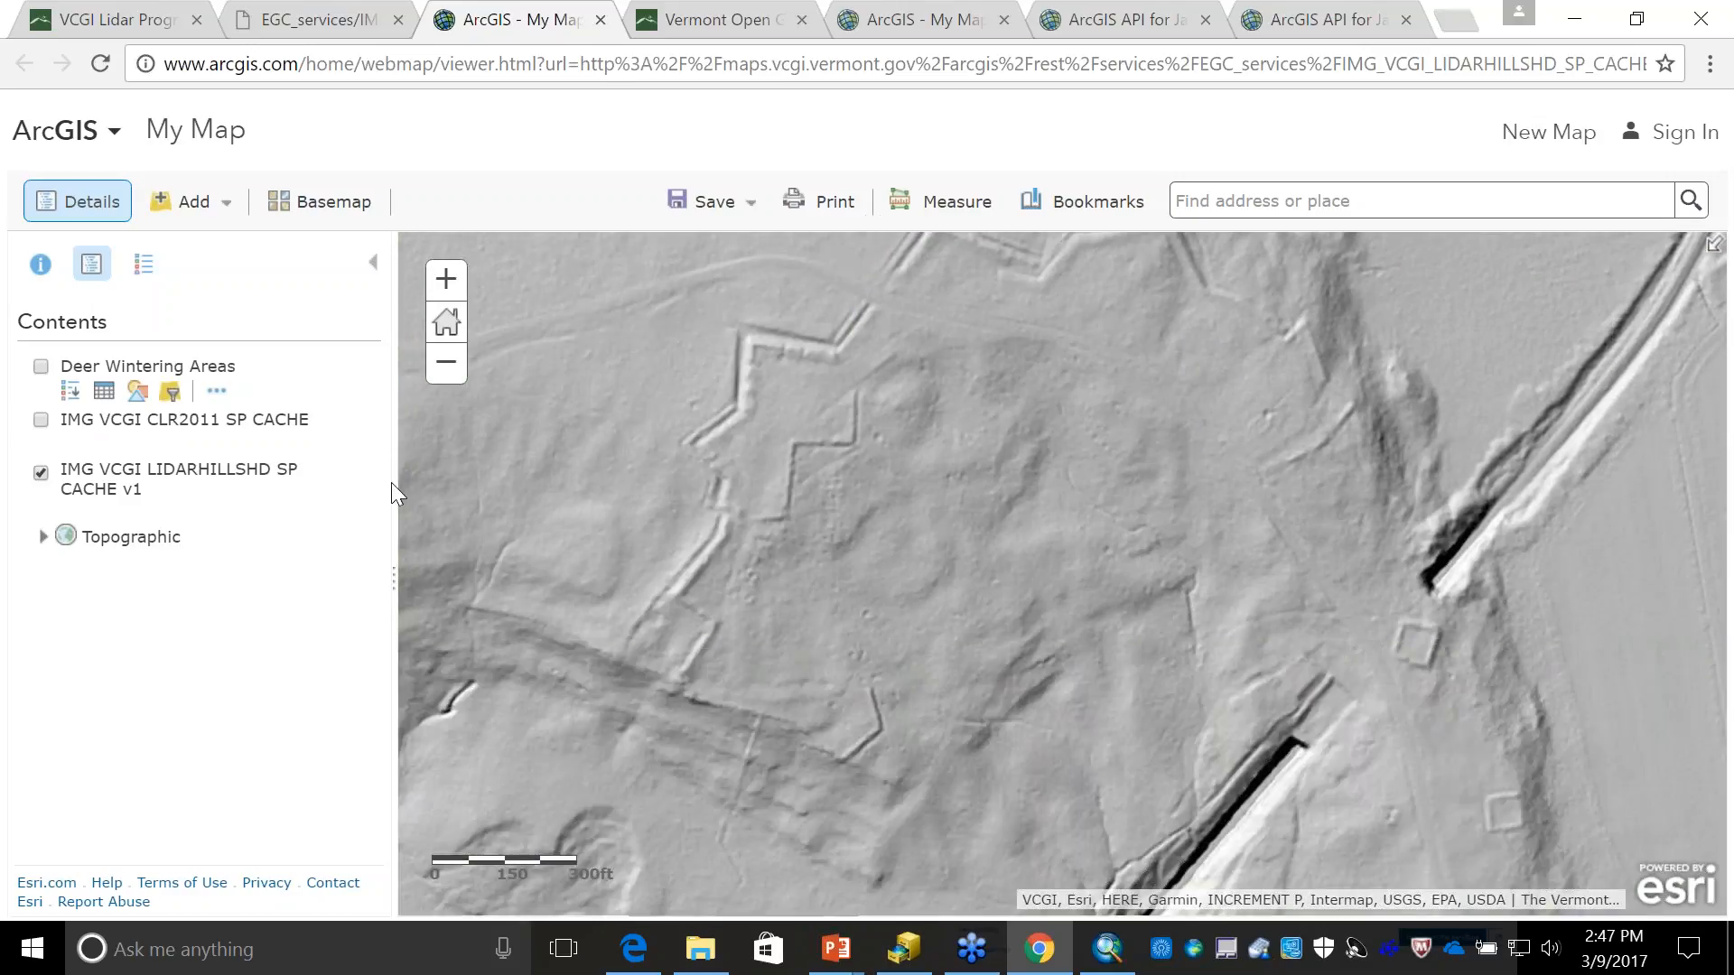
- Check the Topographic basemap beneath the IMG VCGI LIDARHILLSHD SP CACHE v1 layer, and change the basemap to Imagery
{"action": "left_click", "coordinate": [40, 473]}
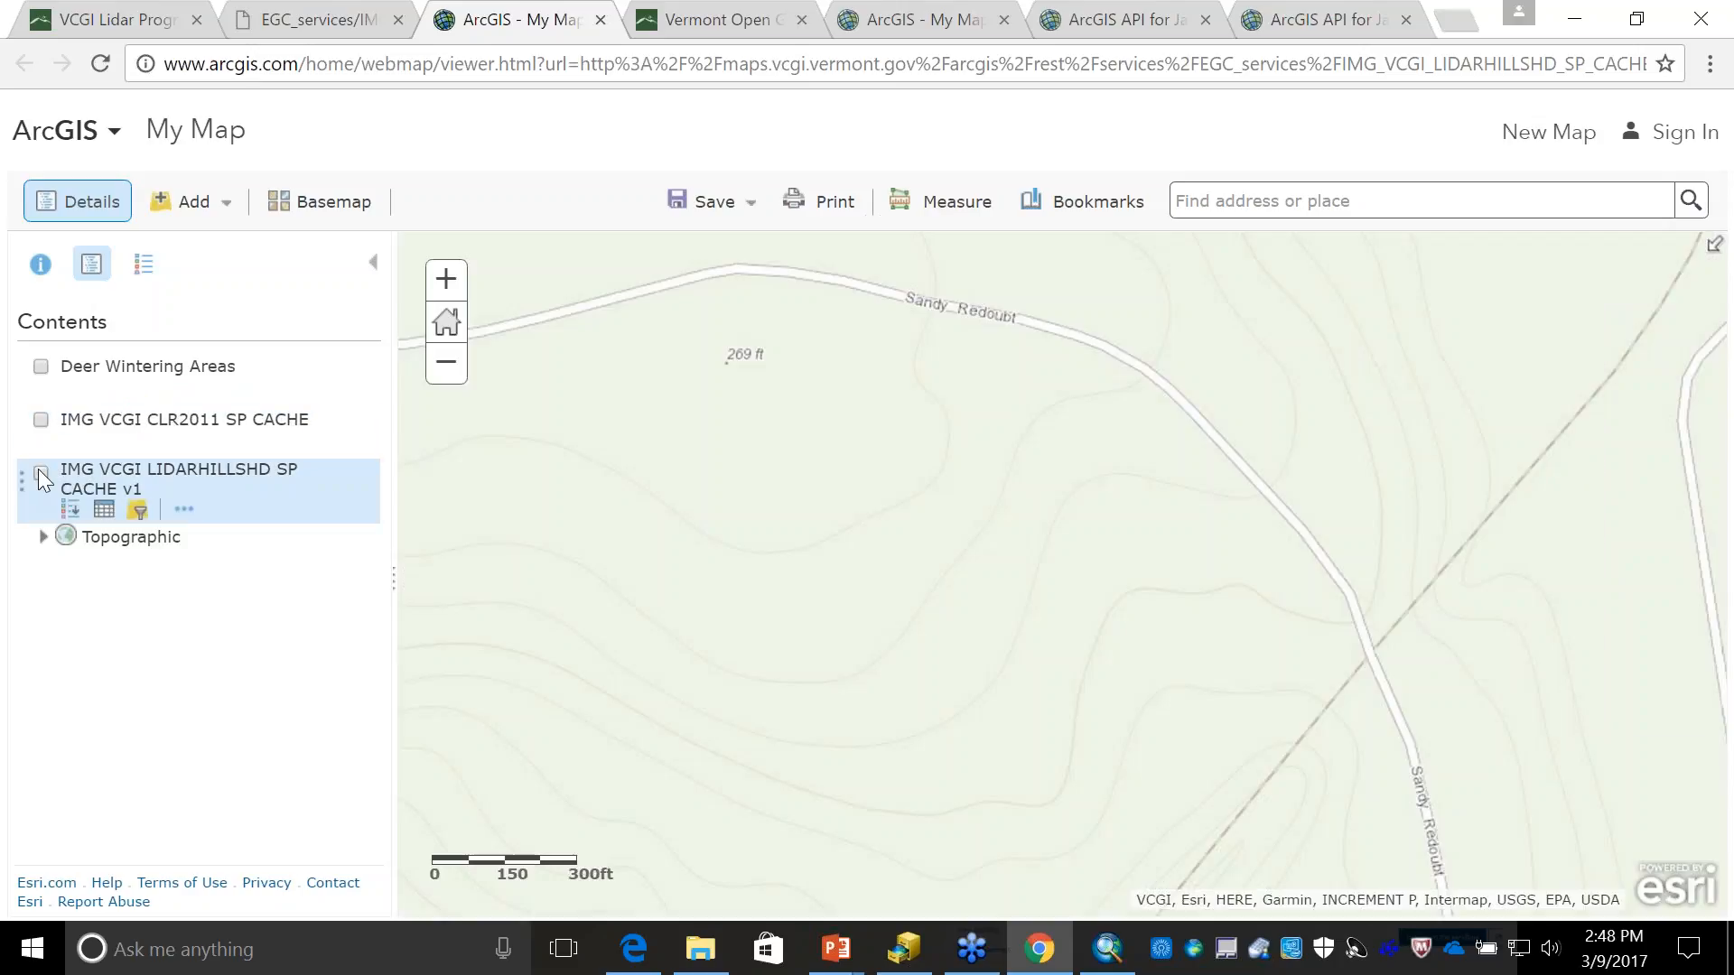
{"action": "left_click", "coordinate": [41, 473]}
{"action": "left_click", "coordinate": [357, 205]}
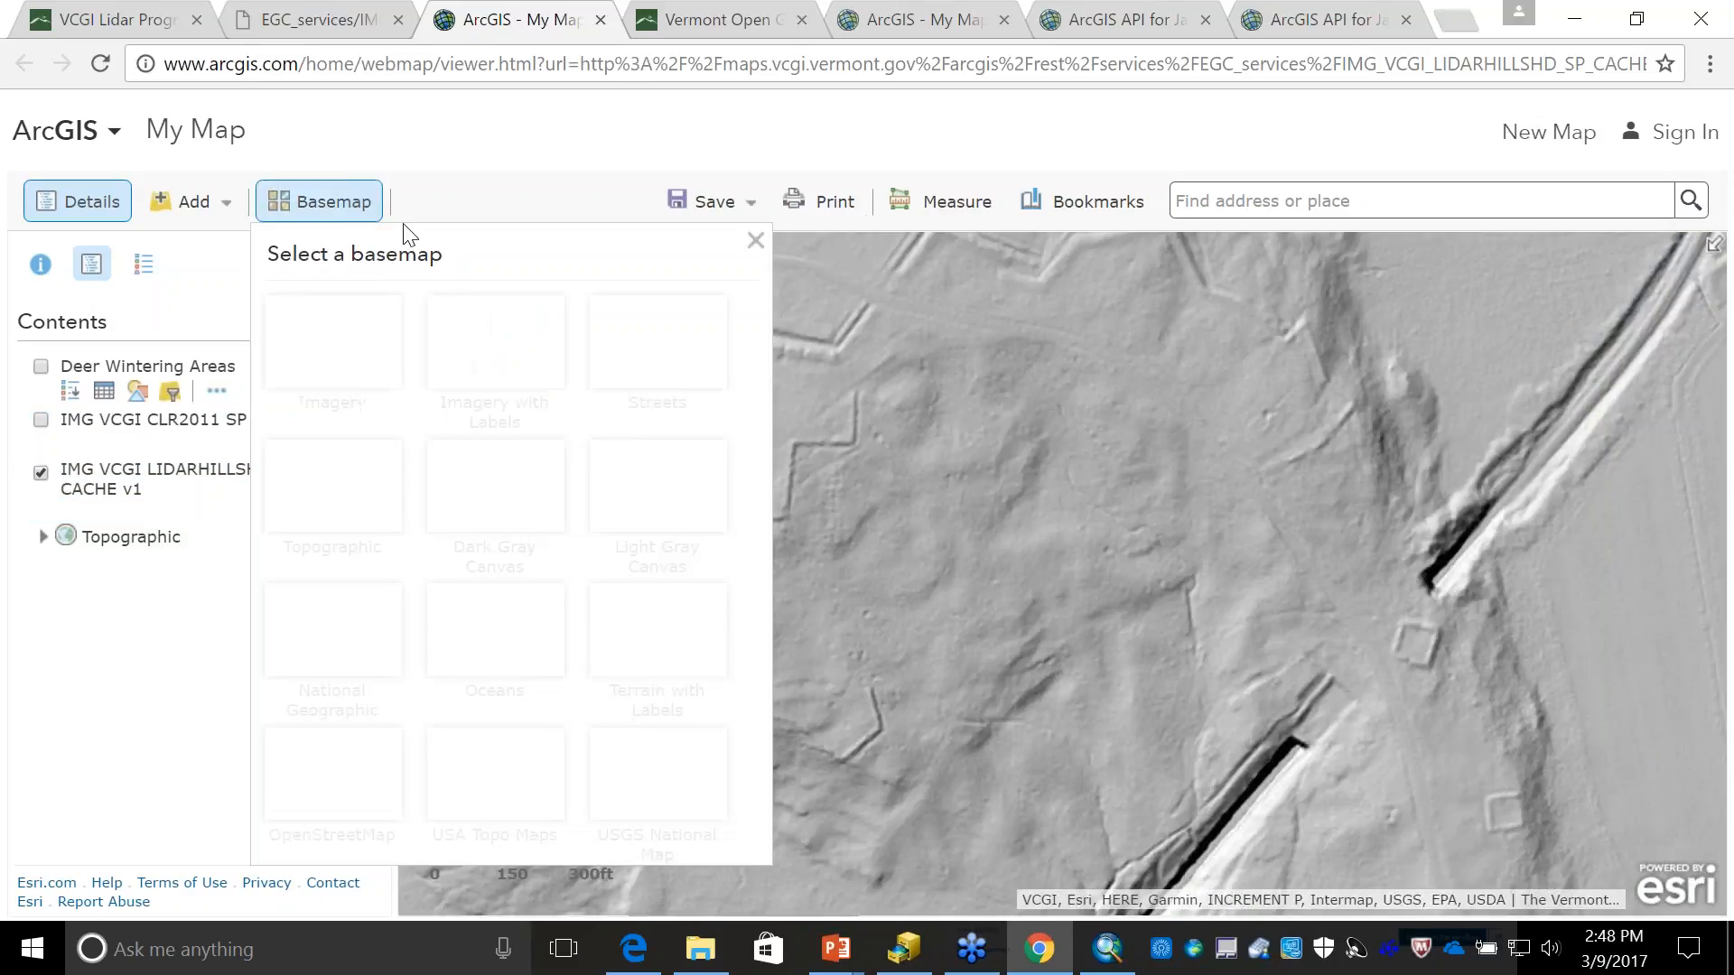
{"action": "left_click", "coordinate": [344, 355]}
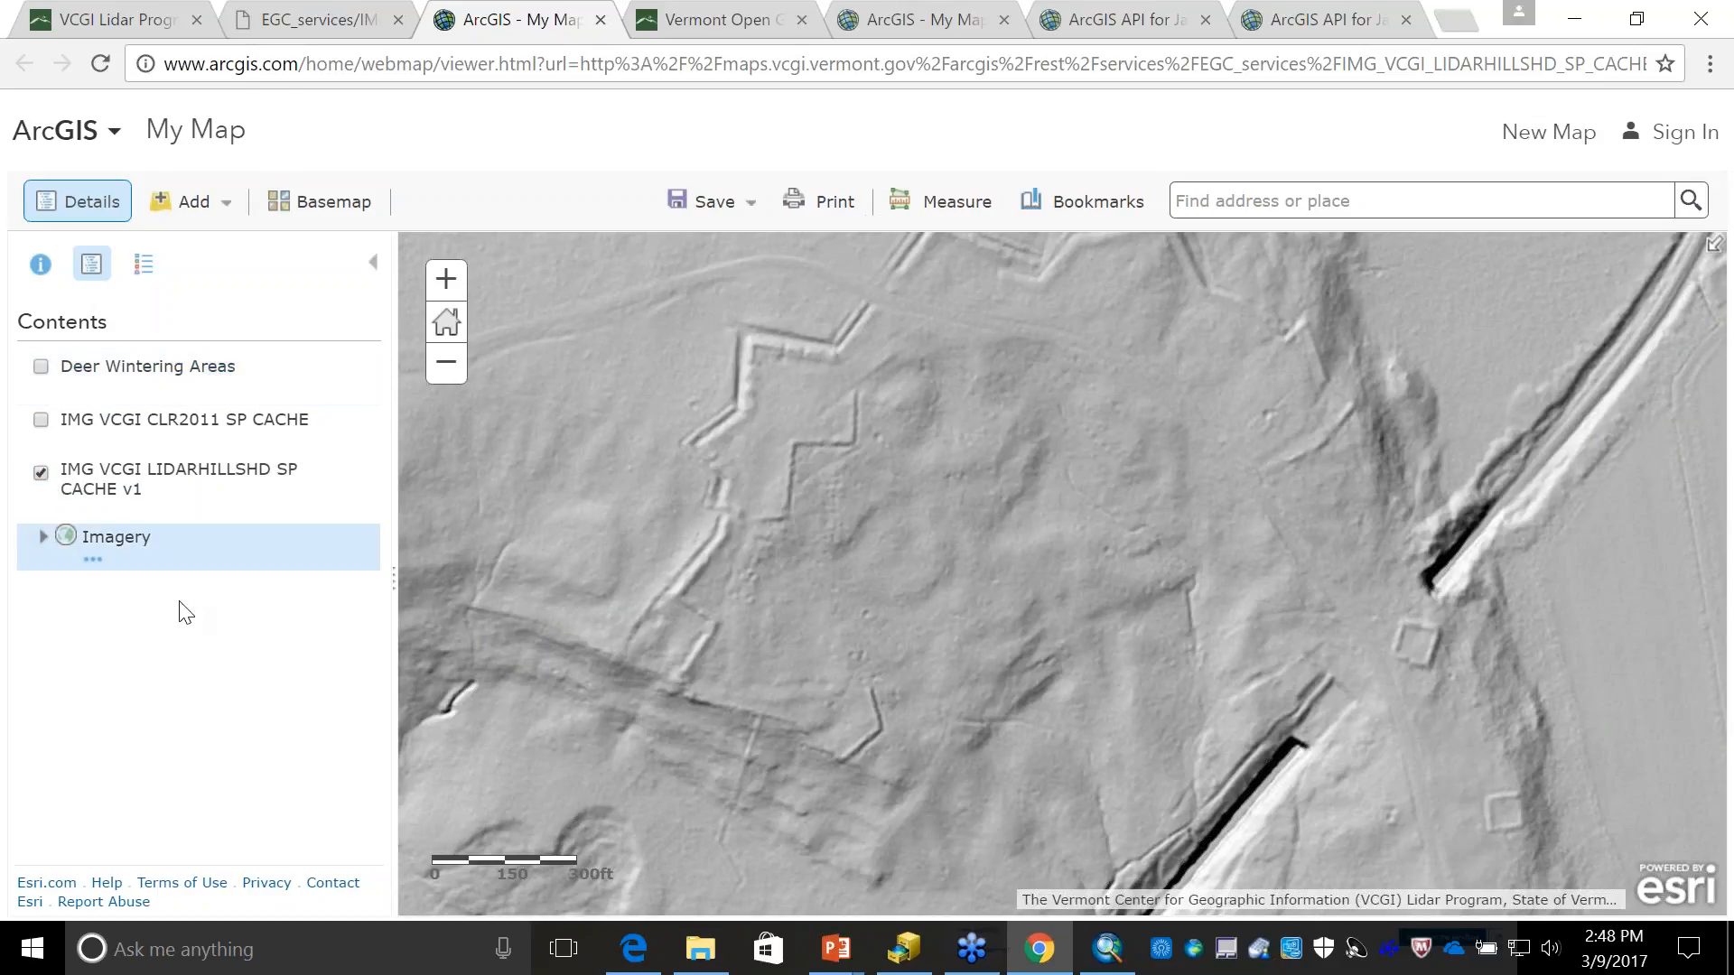
{"action": "left_click", "coordinate": [302, 206]}
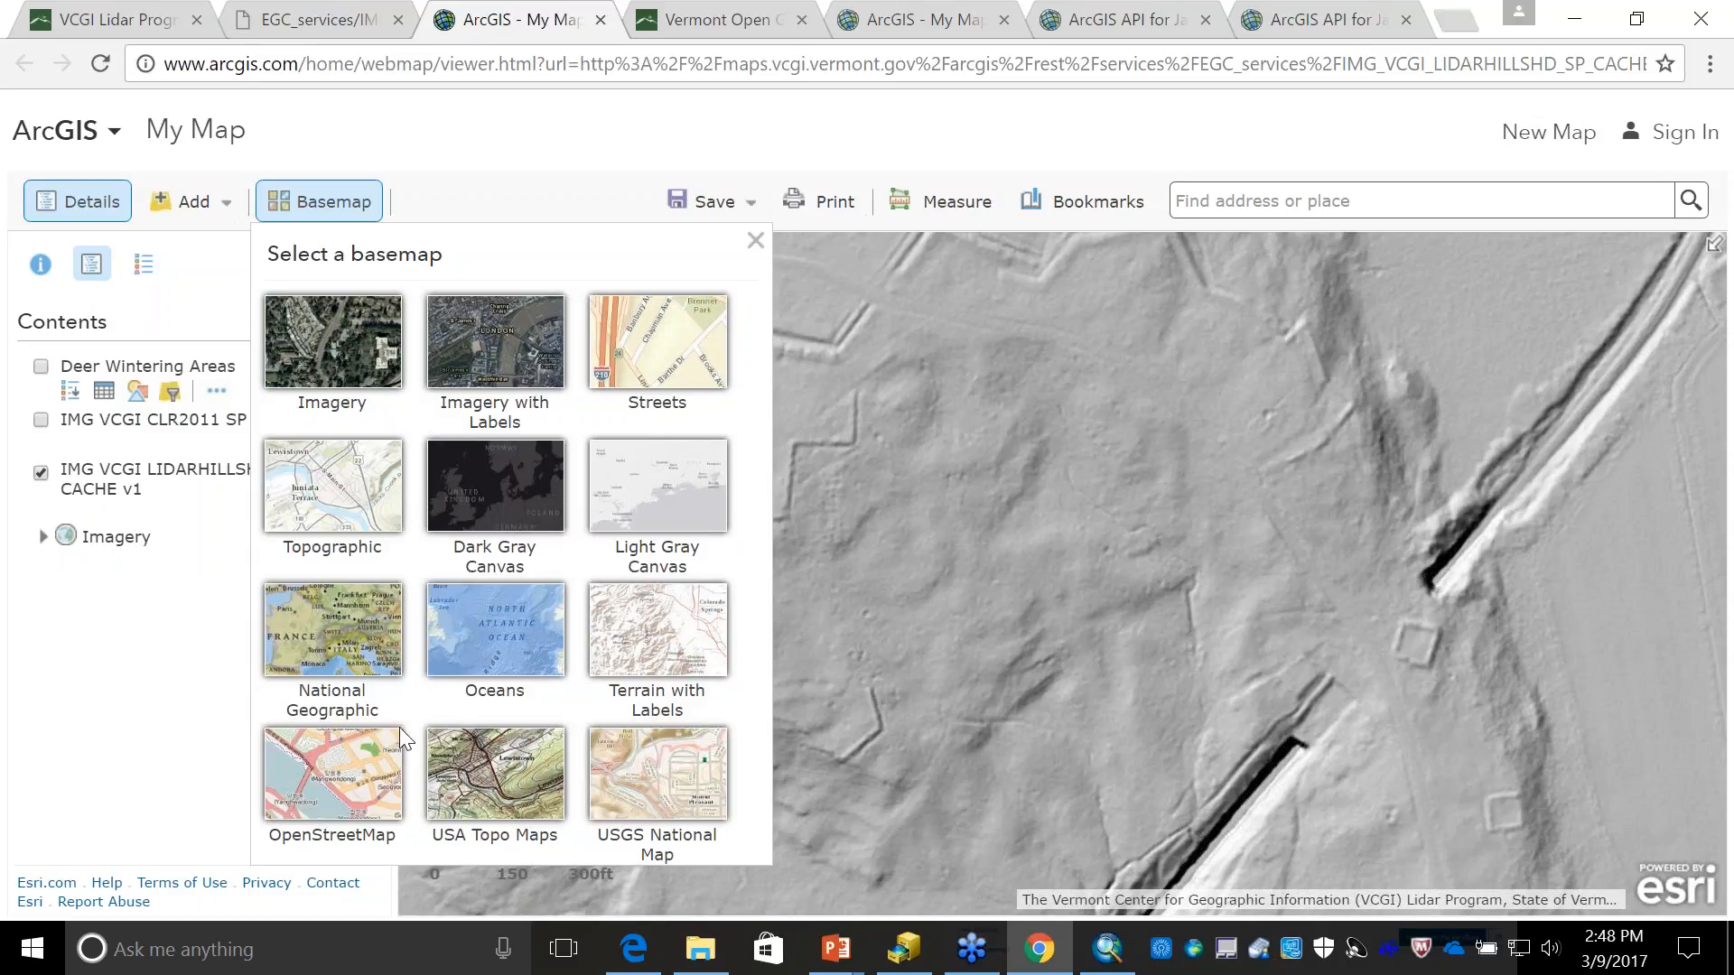
{"action": "left_click", "coordinate": [343, 359]}
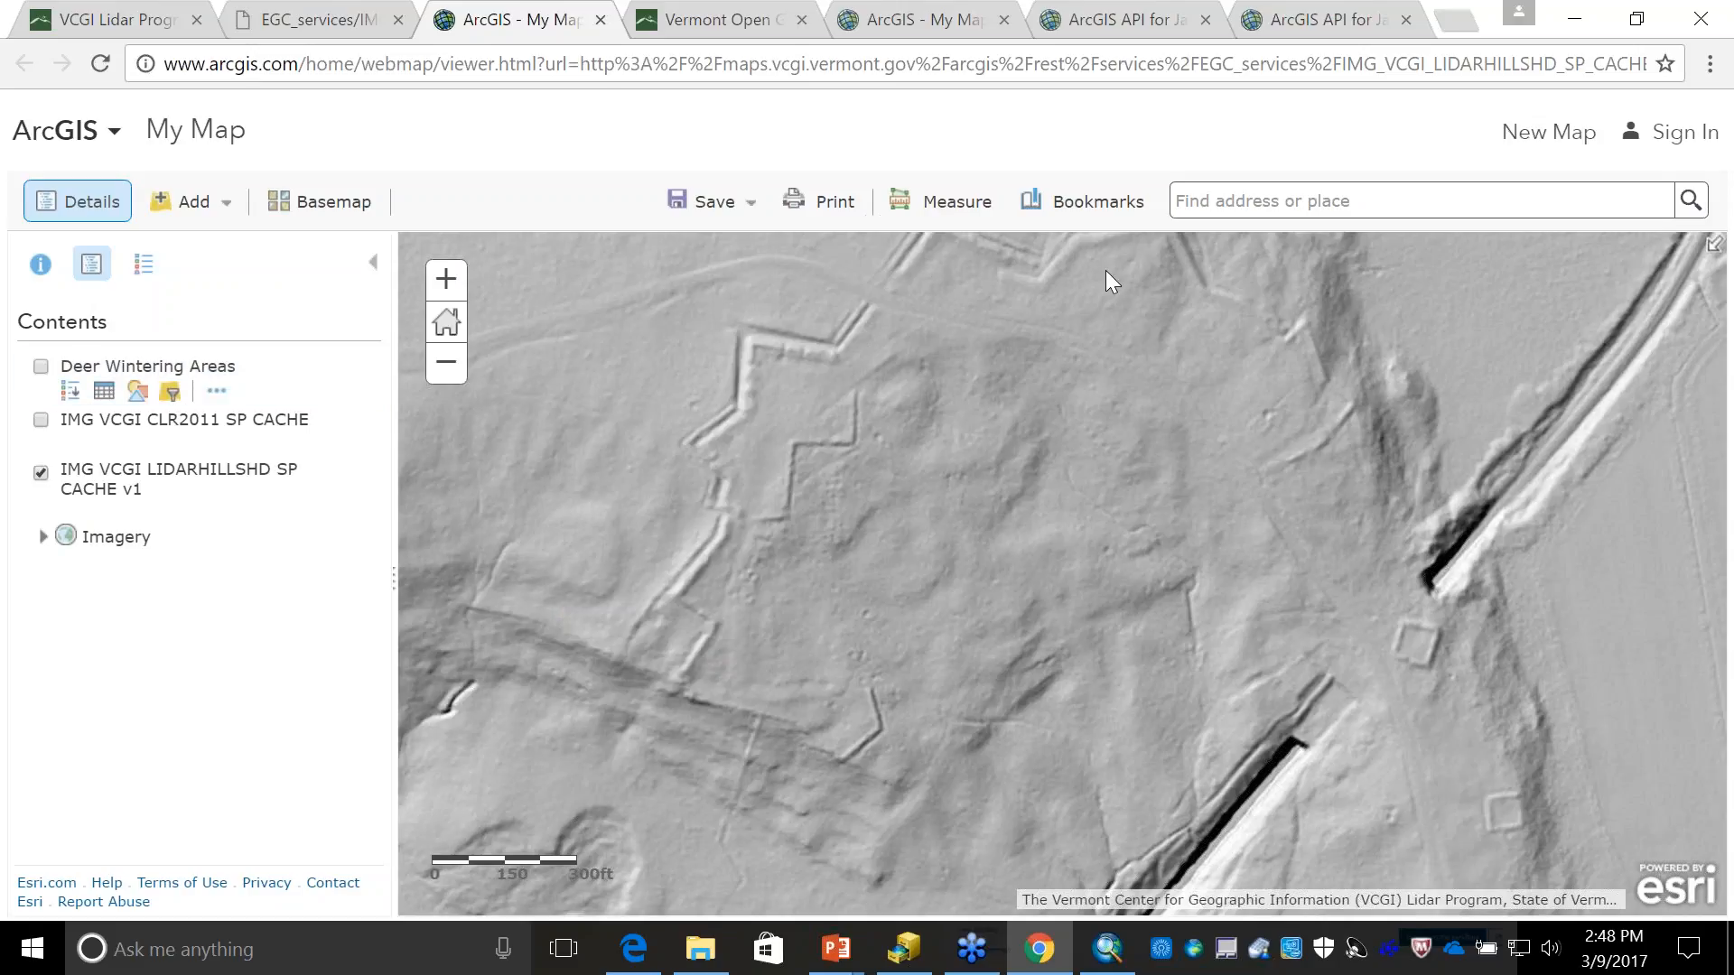
- Compare the zigzag earthworks with the aerial imagery by hiding the lidar hillshade layer and showing it again
{"action": "left_click_drag", "start_coordinate": [1024, 452], "coordinate": [960, 535]}
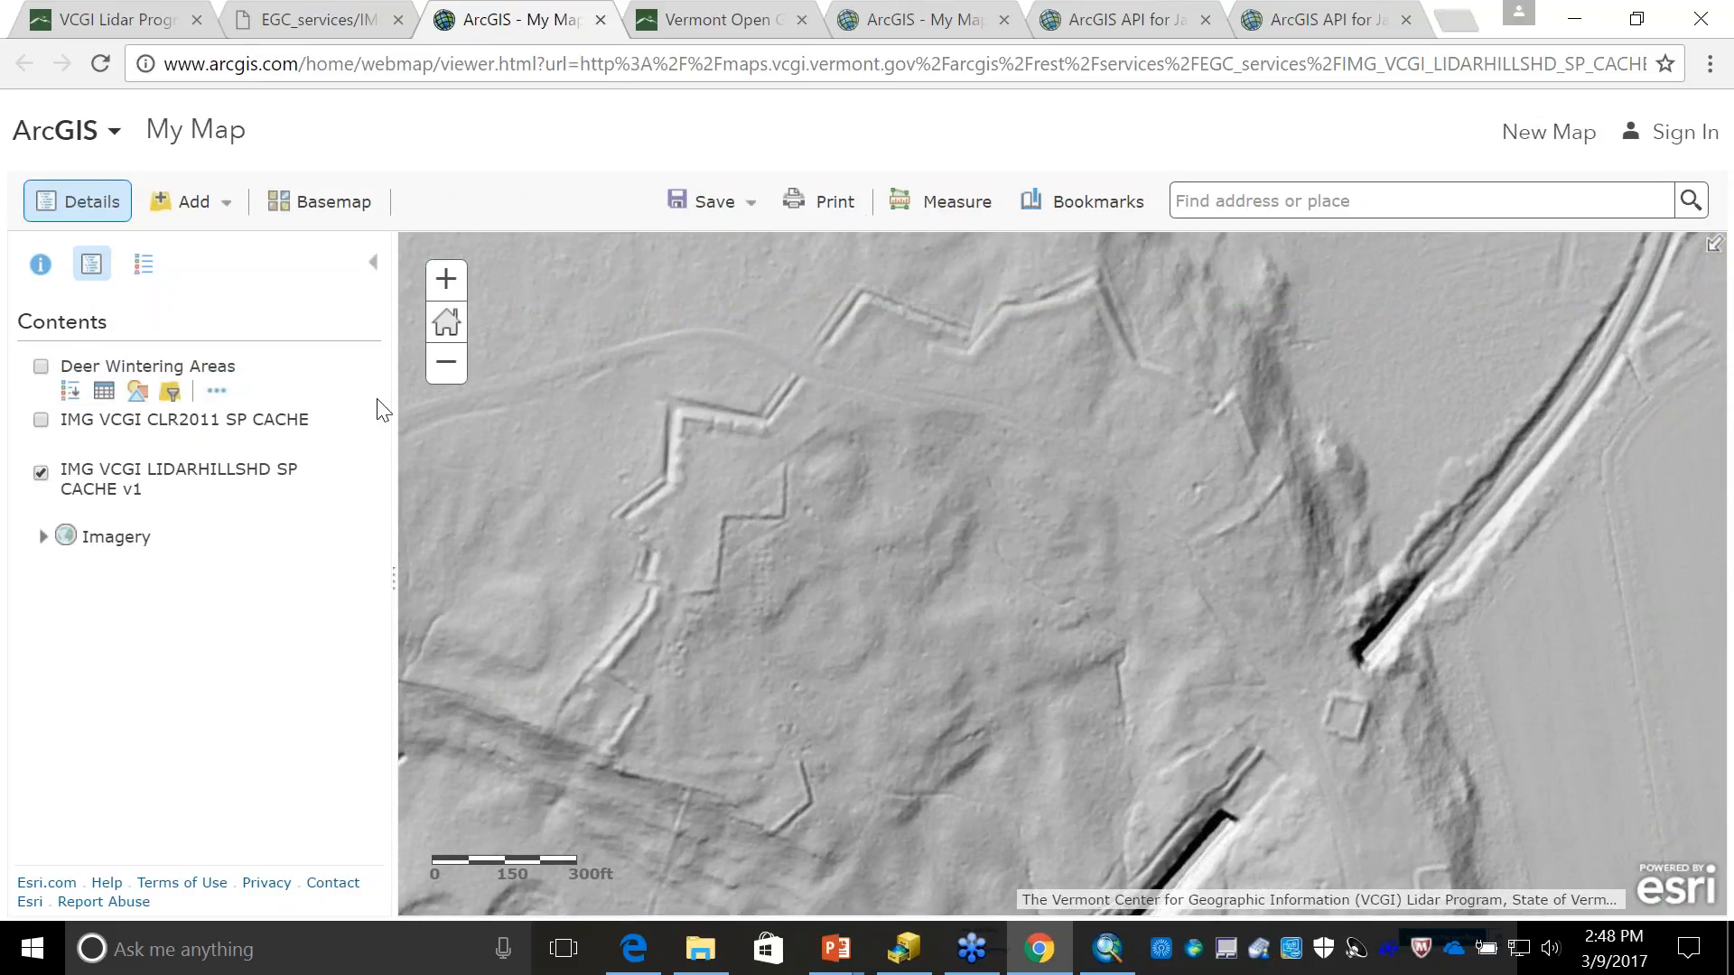
{"action": "left_click", "coordinate": [40, 474]}
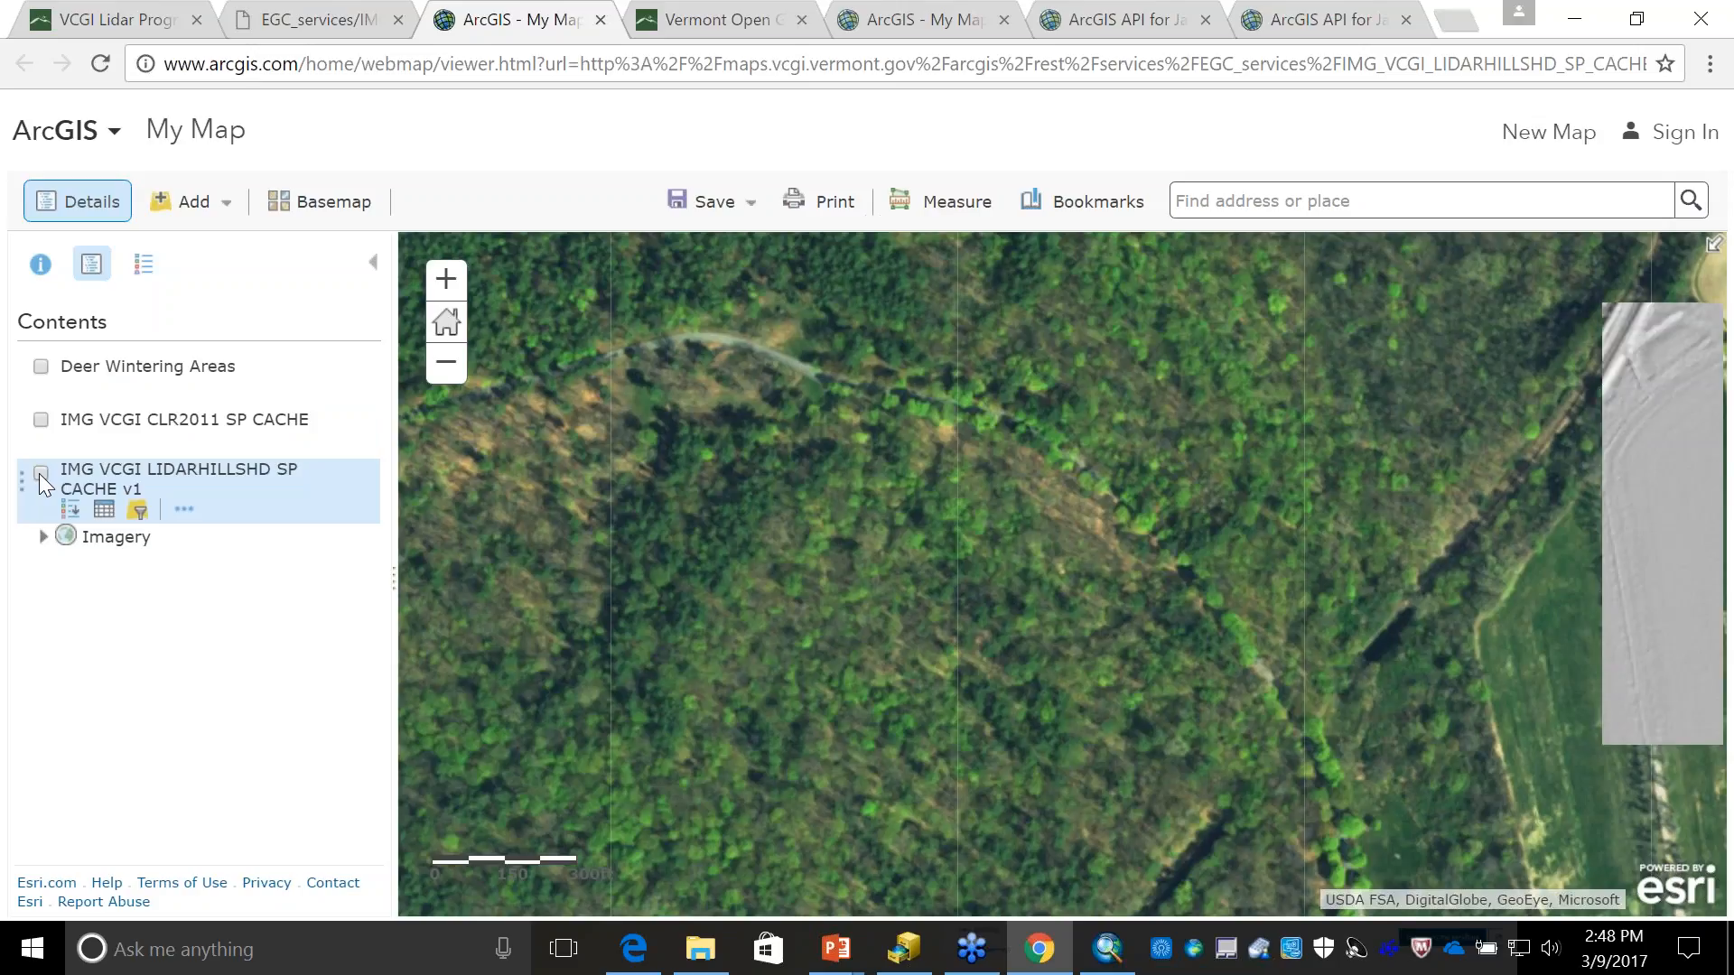
{"action": "left_click", "coordinate": [40, 473]}
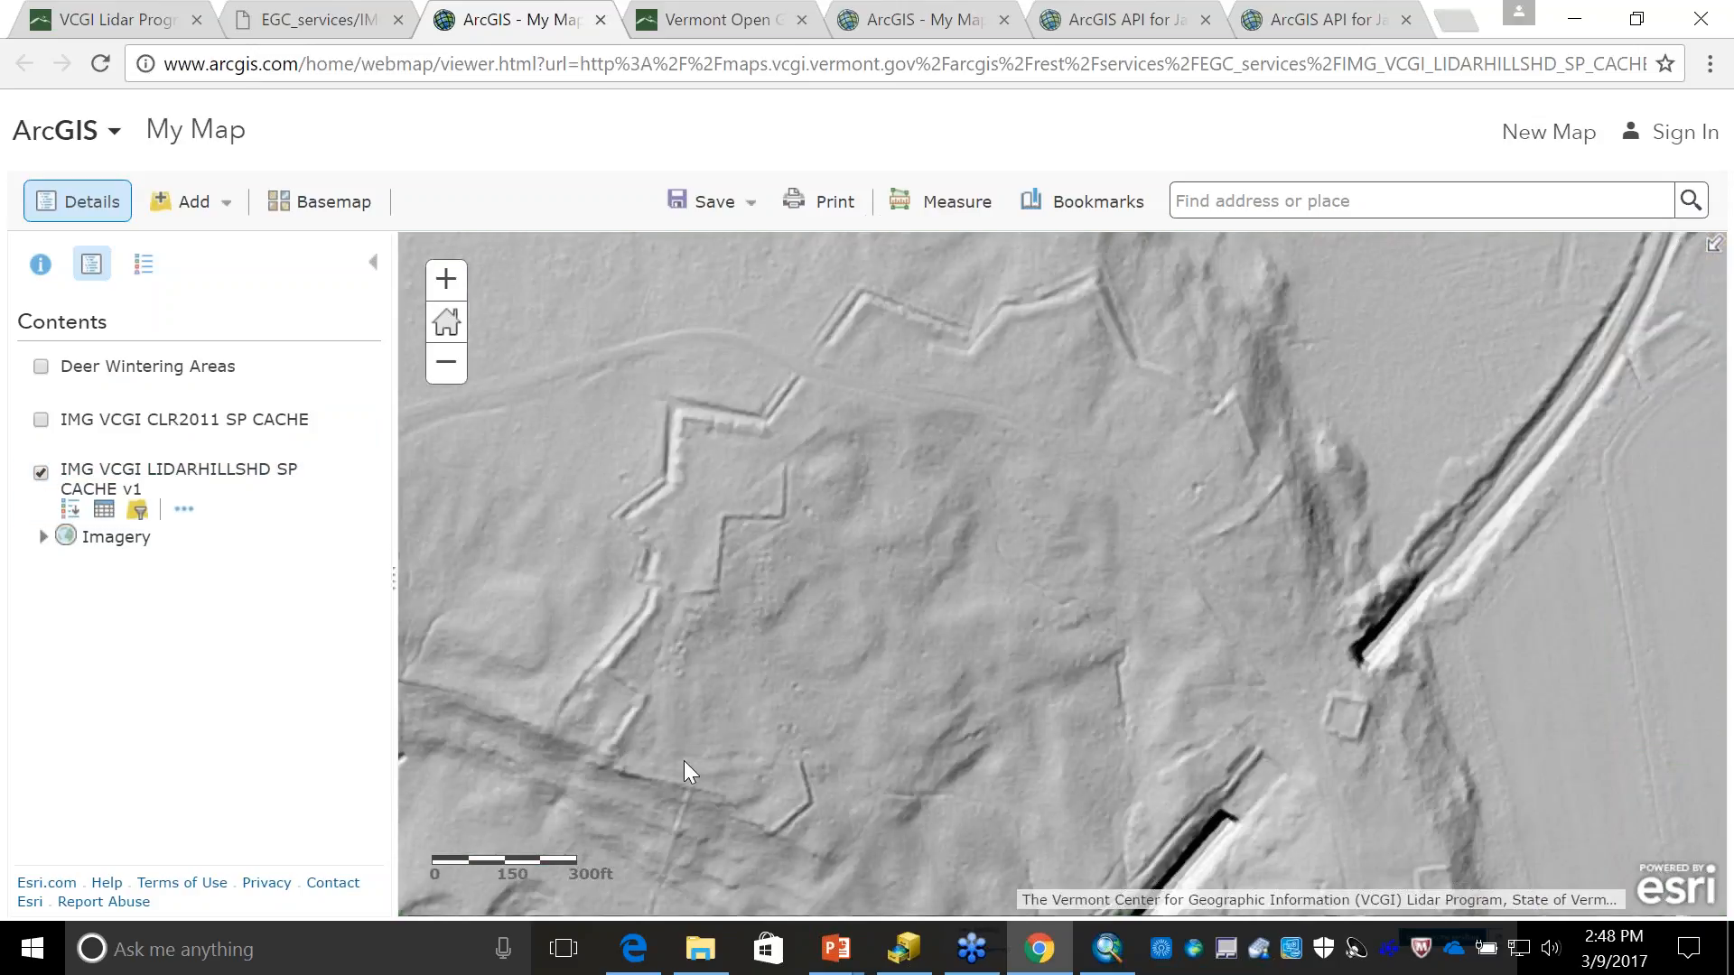
- Examine the hillshade of the headland across the water south of the fort, closing in on its horseshoe-shaped earthwork
{"action": "left_click", "coordinate": [446, 377]}
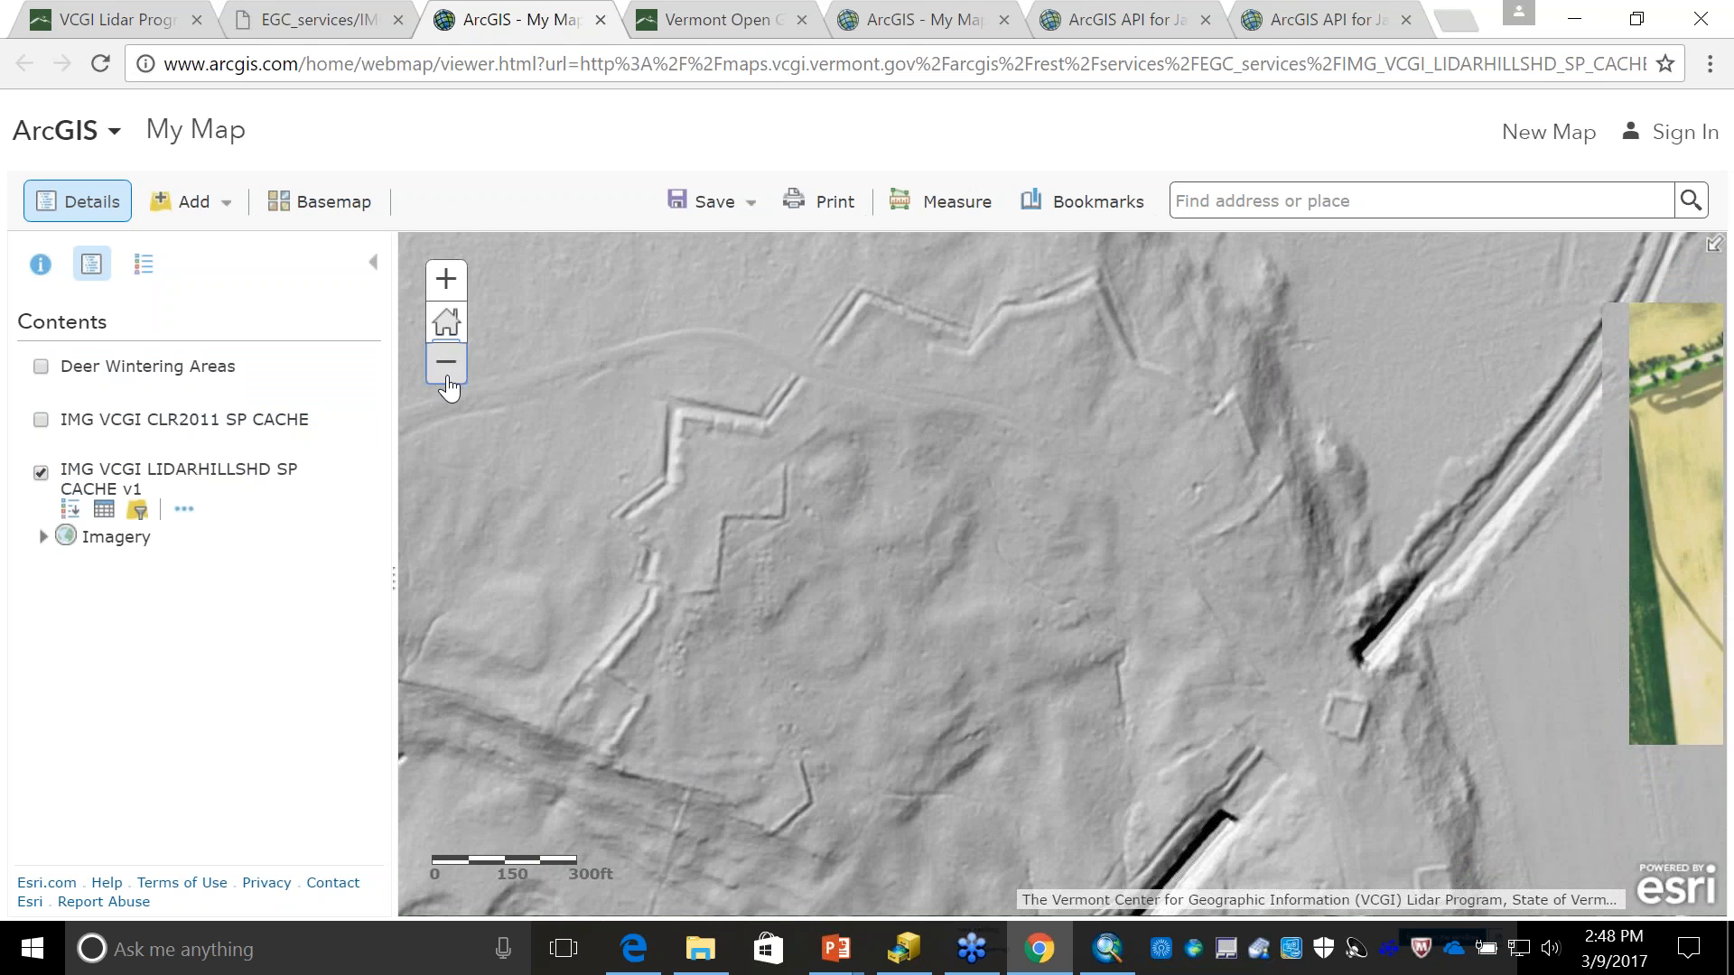
{"action": "left_click", "coordinate": [446, 377]}
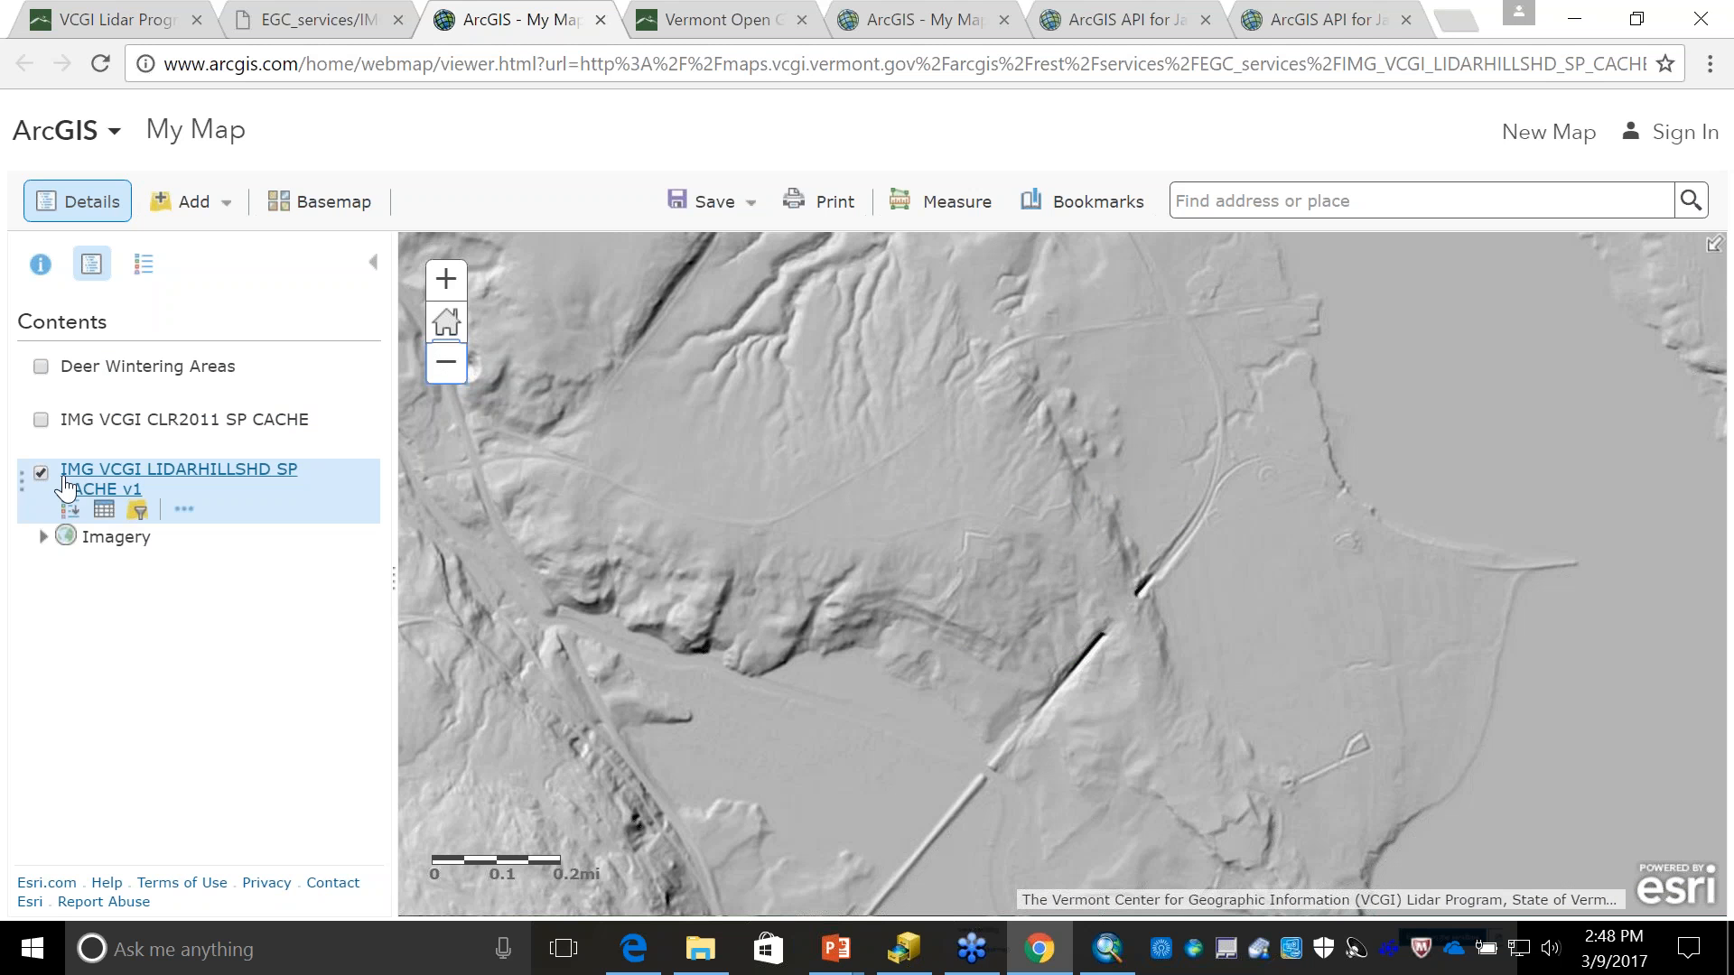
{"action": "left_click", "coordinate": [446, 370]}
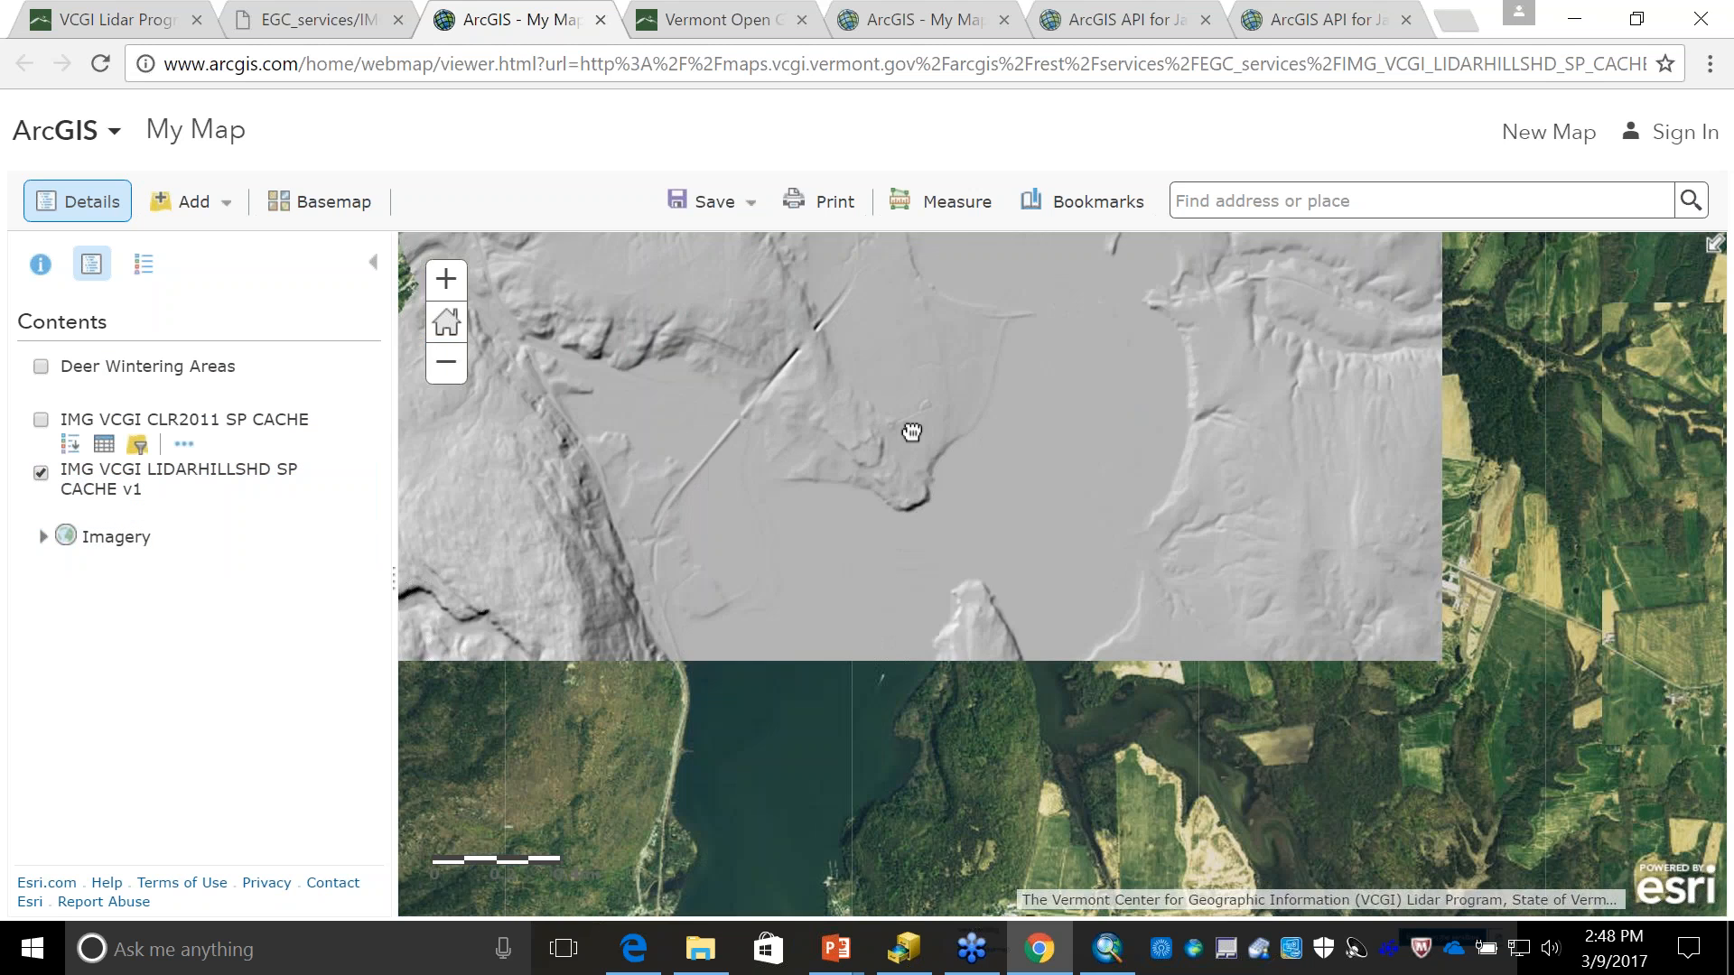
{"action": "scroll", "coordinate": [904, 582], "scroll_direction": "up", "scroll_amount": 1}
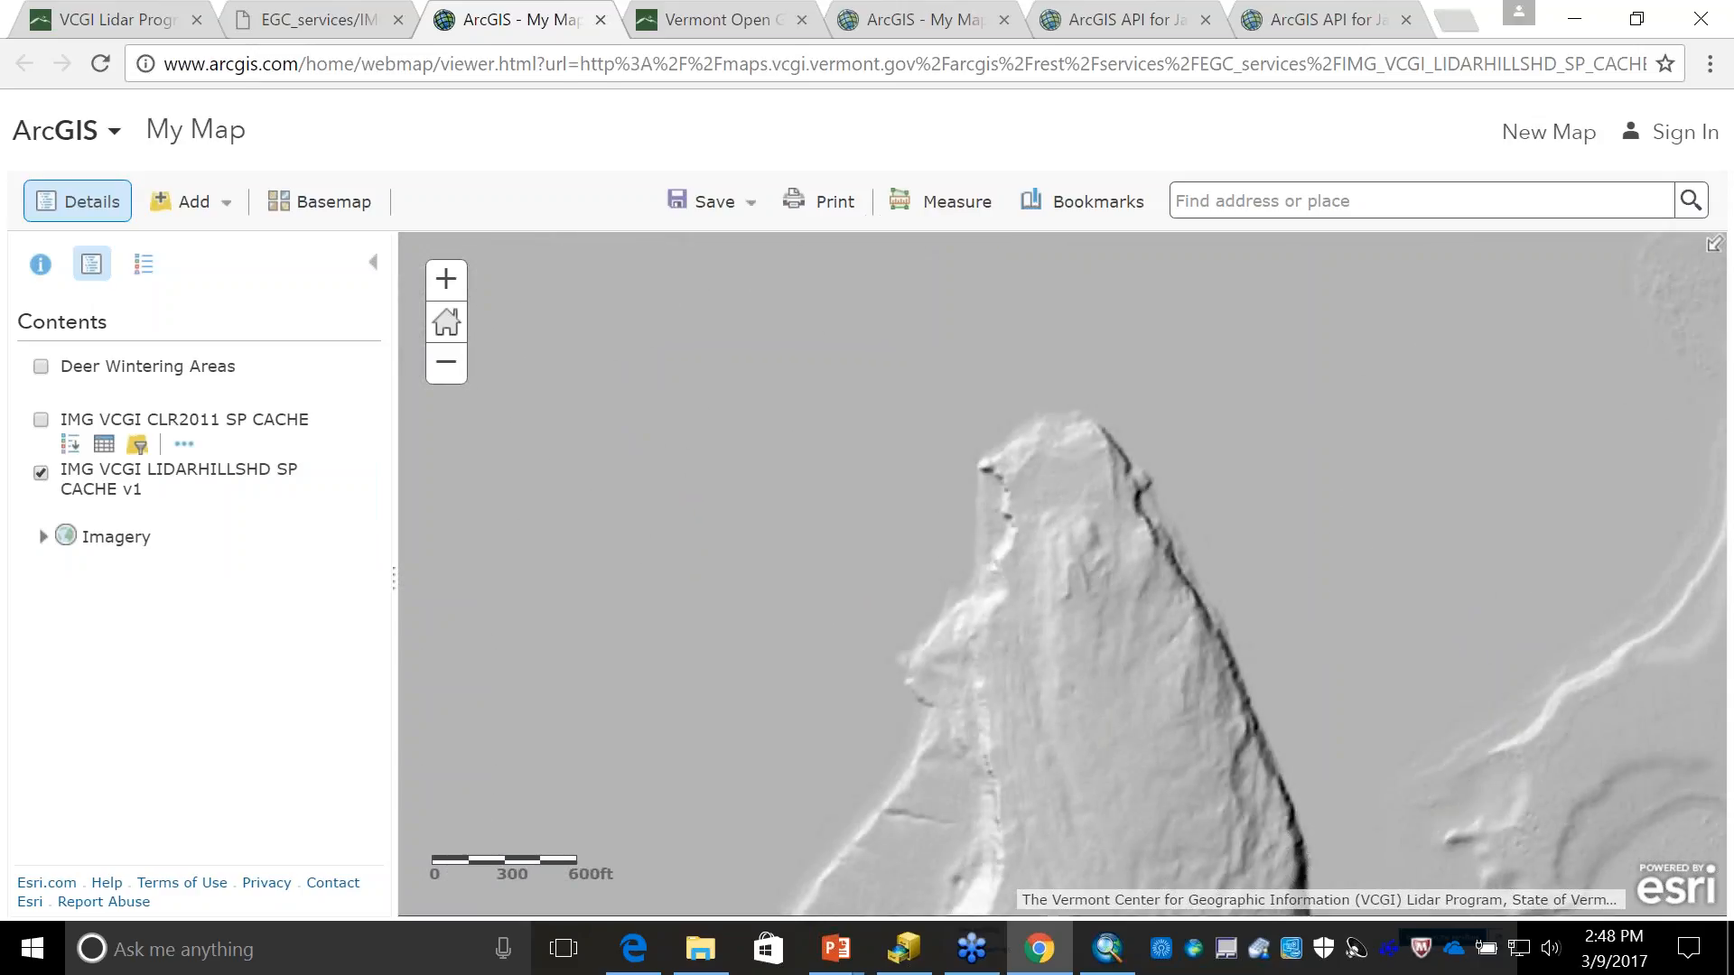
{"action": "scroll", "coordinate": [1053, 665], "scroll_direction": "up", "scroll_amount": 1}
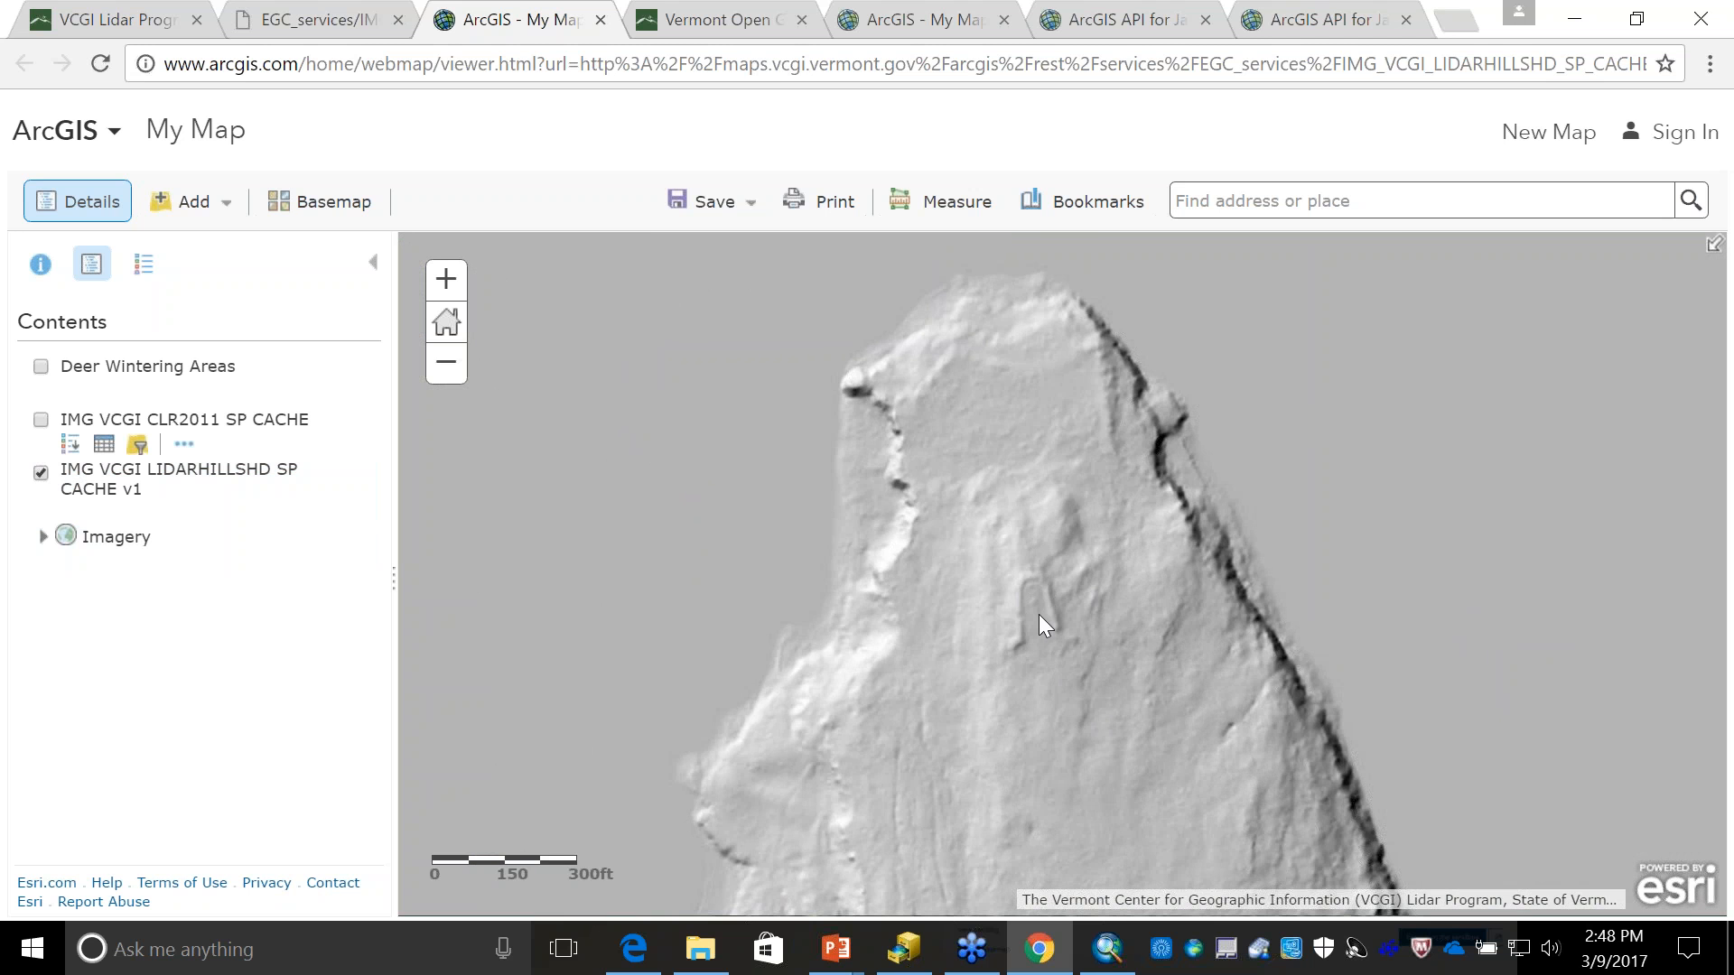
{"action": "scroll", "coordinate": [1038, 615], "scroll_direction": "up", "scroll_amount": 1}
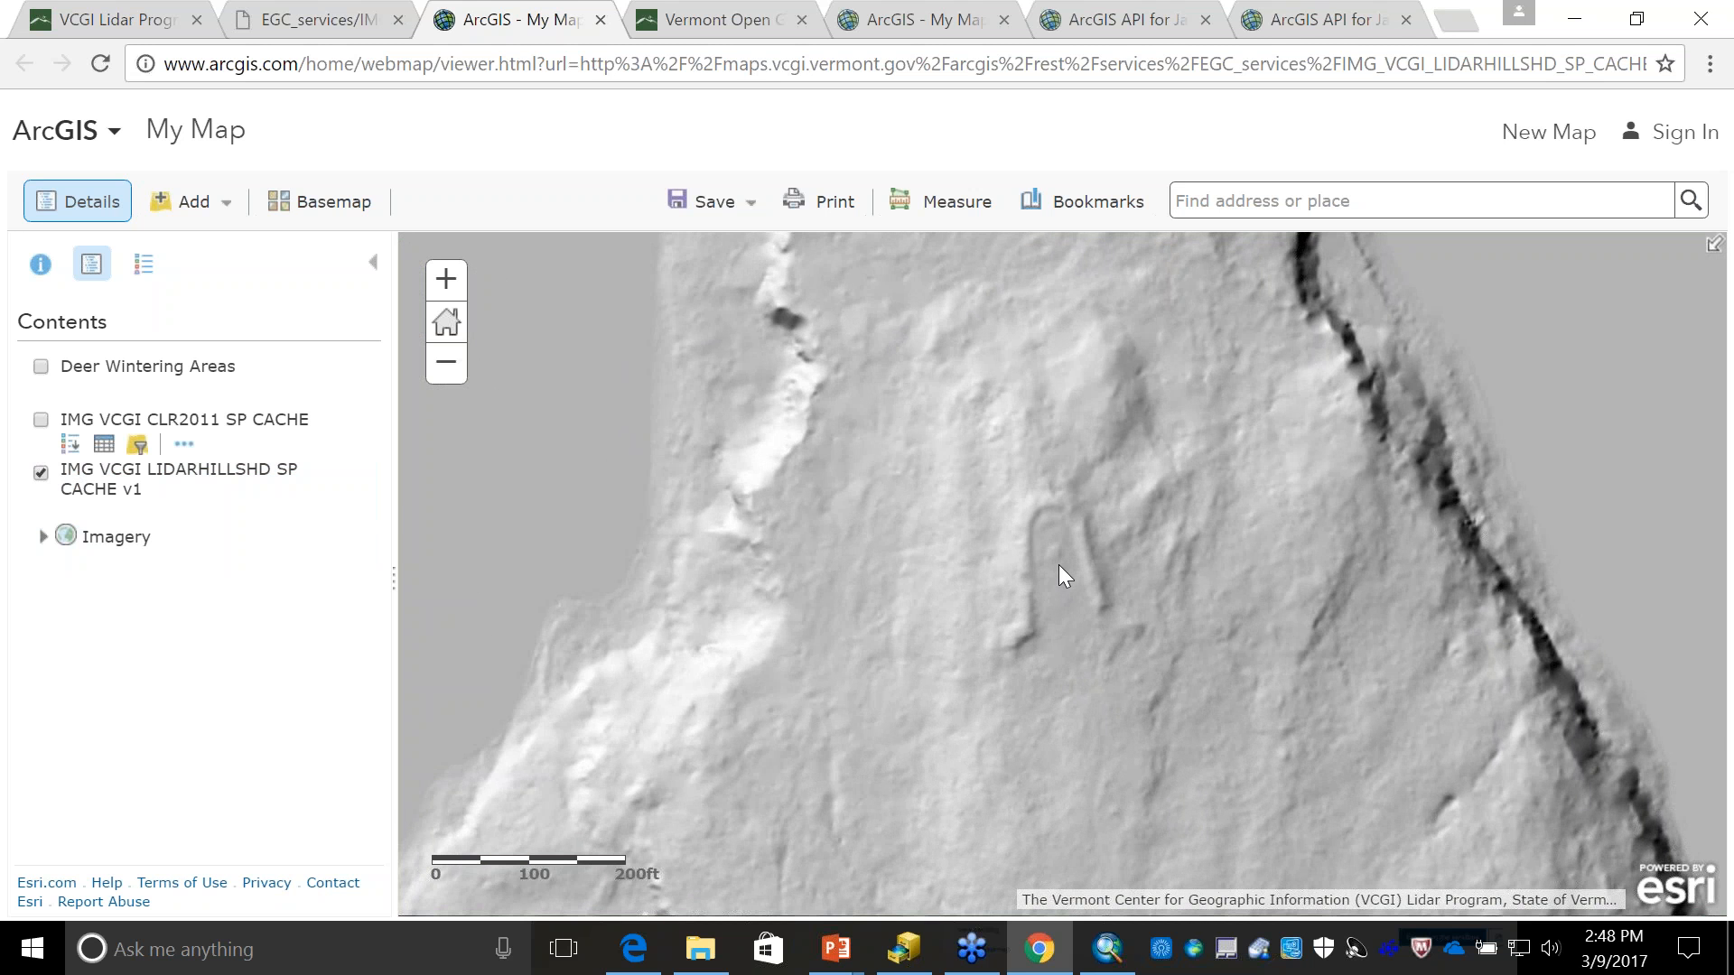
{"action": "scroll", "coordinate": [1059, 566], "scroll_direction": "up", "scroll_amount": 1}
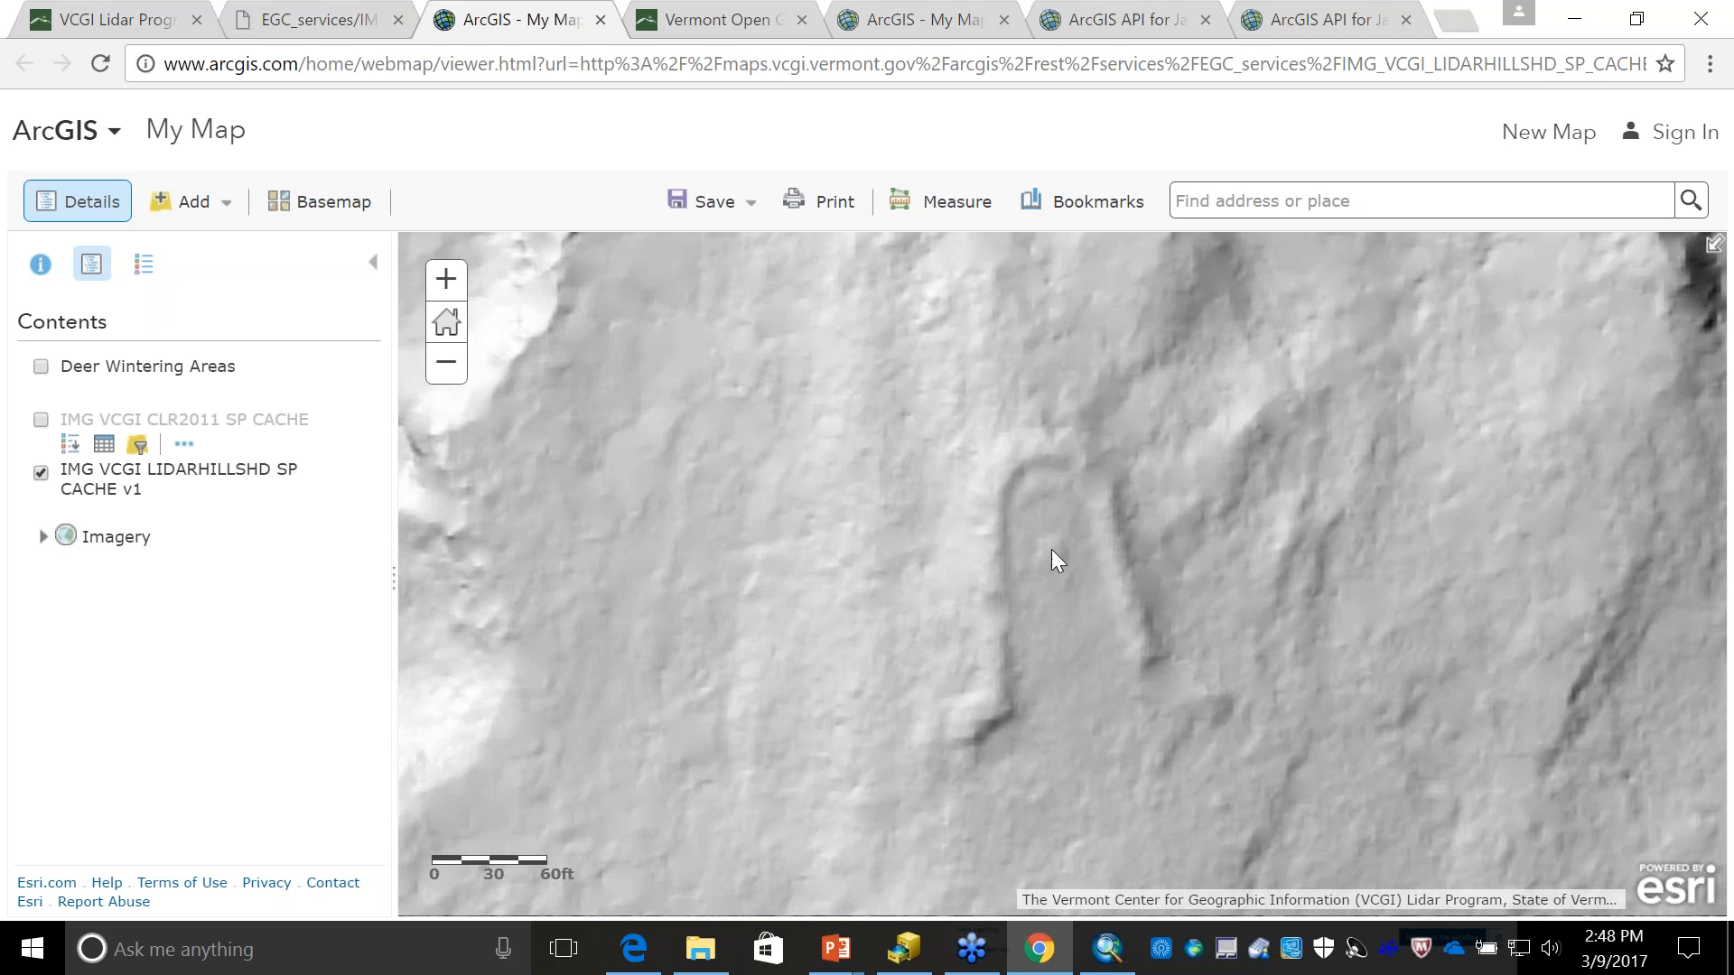
- Examine the wider hillshade coverage along the lake and the ravines and ridged terrain east of it
{"action": "left_click", "coordinate": [451, 368]}
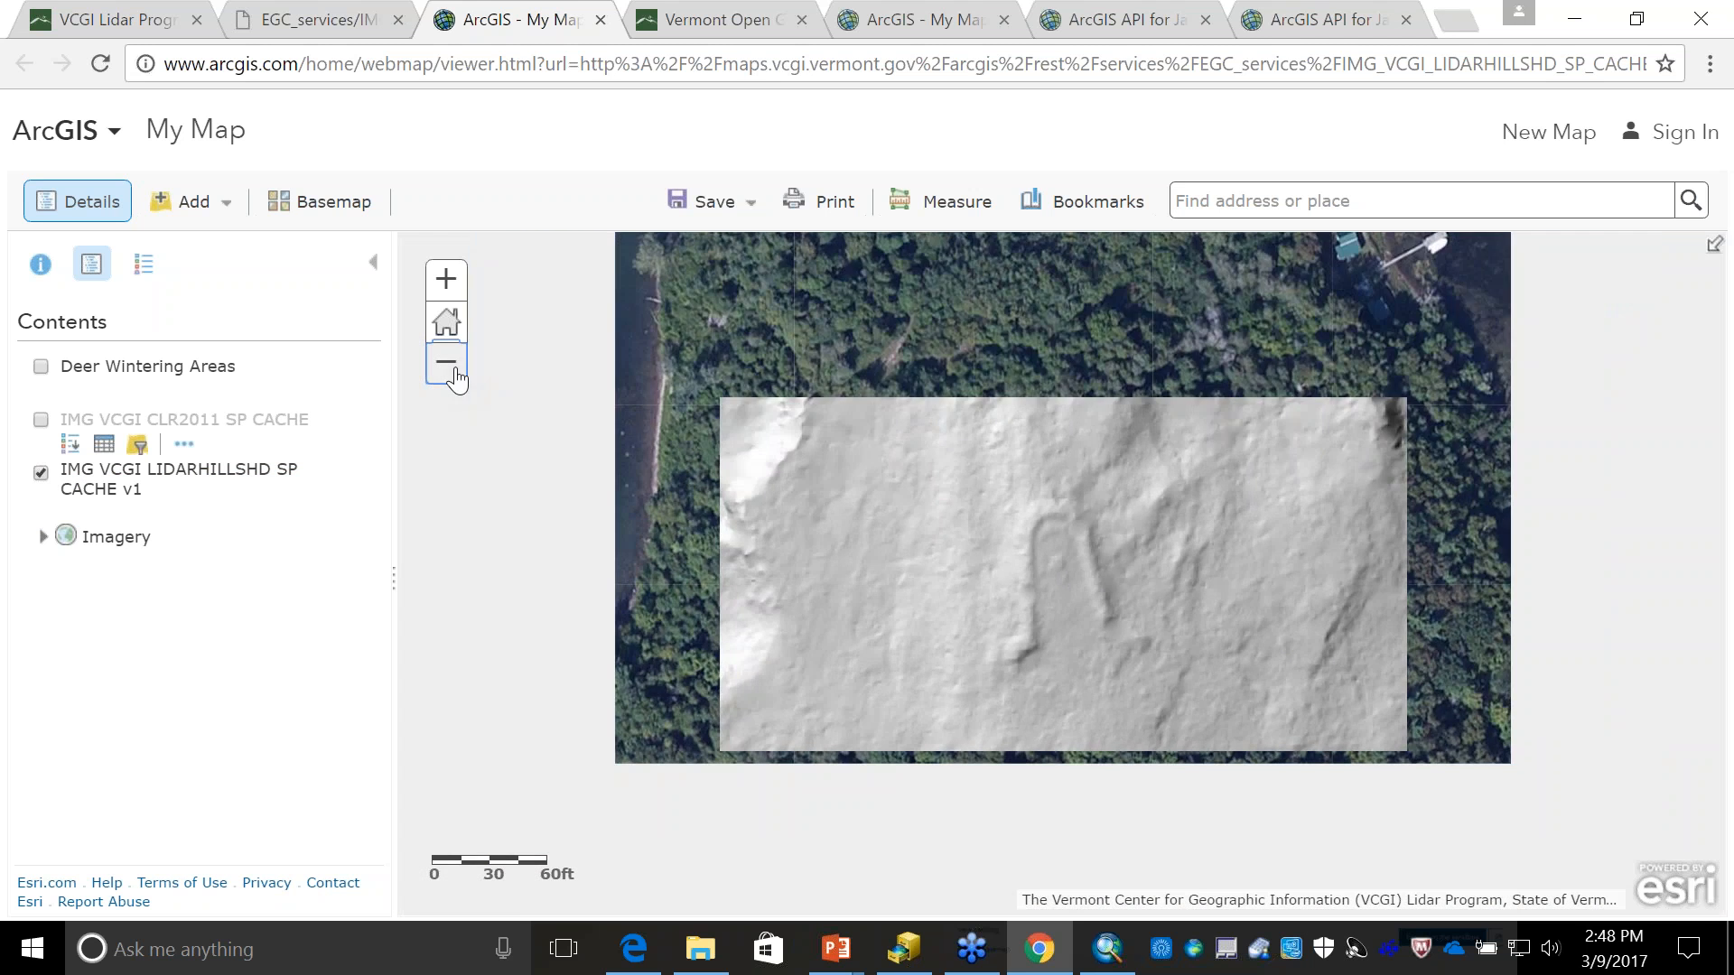
{"action": "left_click", "coordinate": [453, 369]}
{"action": "left_click", "coordinate": [454, 369]}
{"action": "left_click", "coordinate": [453, 370]}
{"action": "left_click", "coordinate": [453, 369]}
{"action": "left_click", "coordinate": [453, 370]}
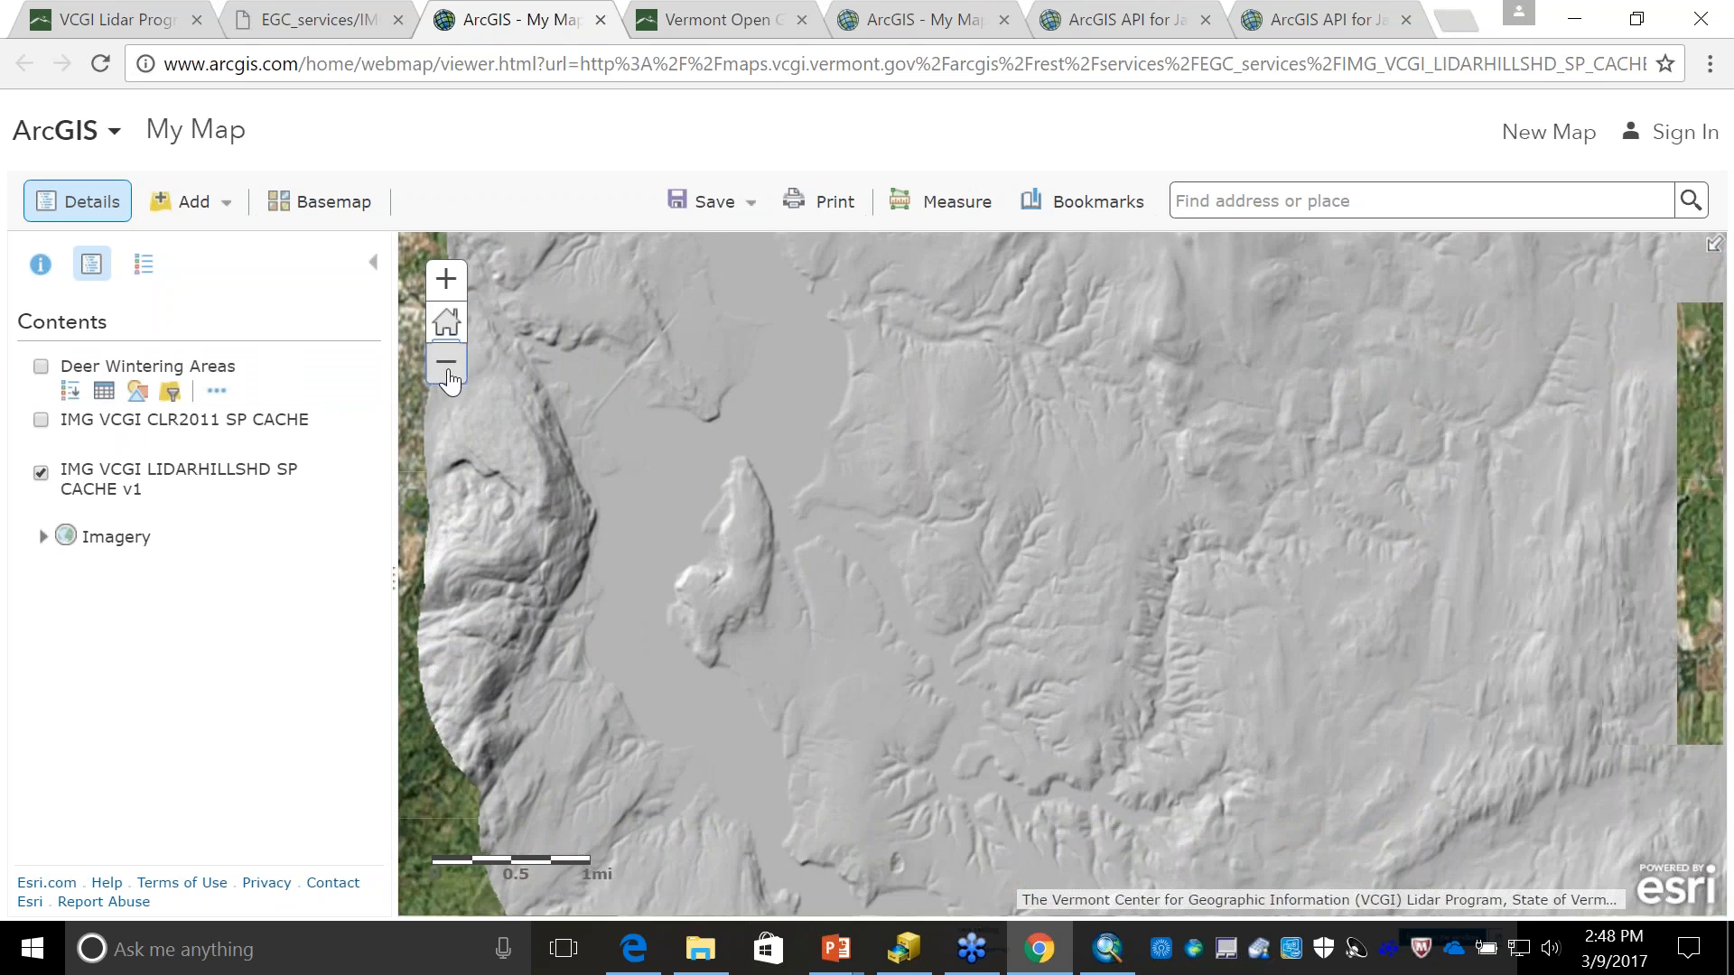
{"action": "left_click", "coordinate": [446, 363]}
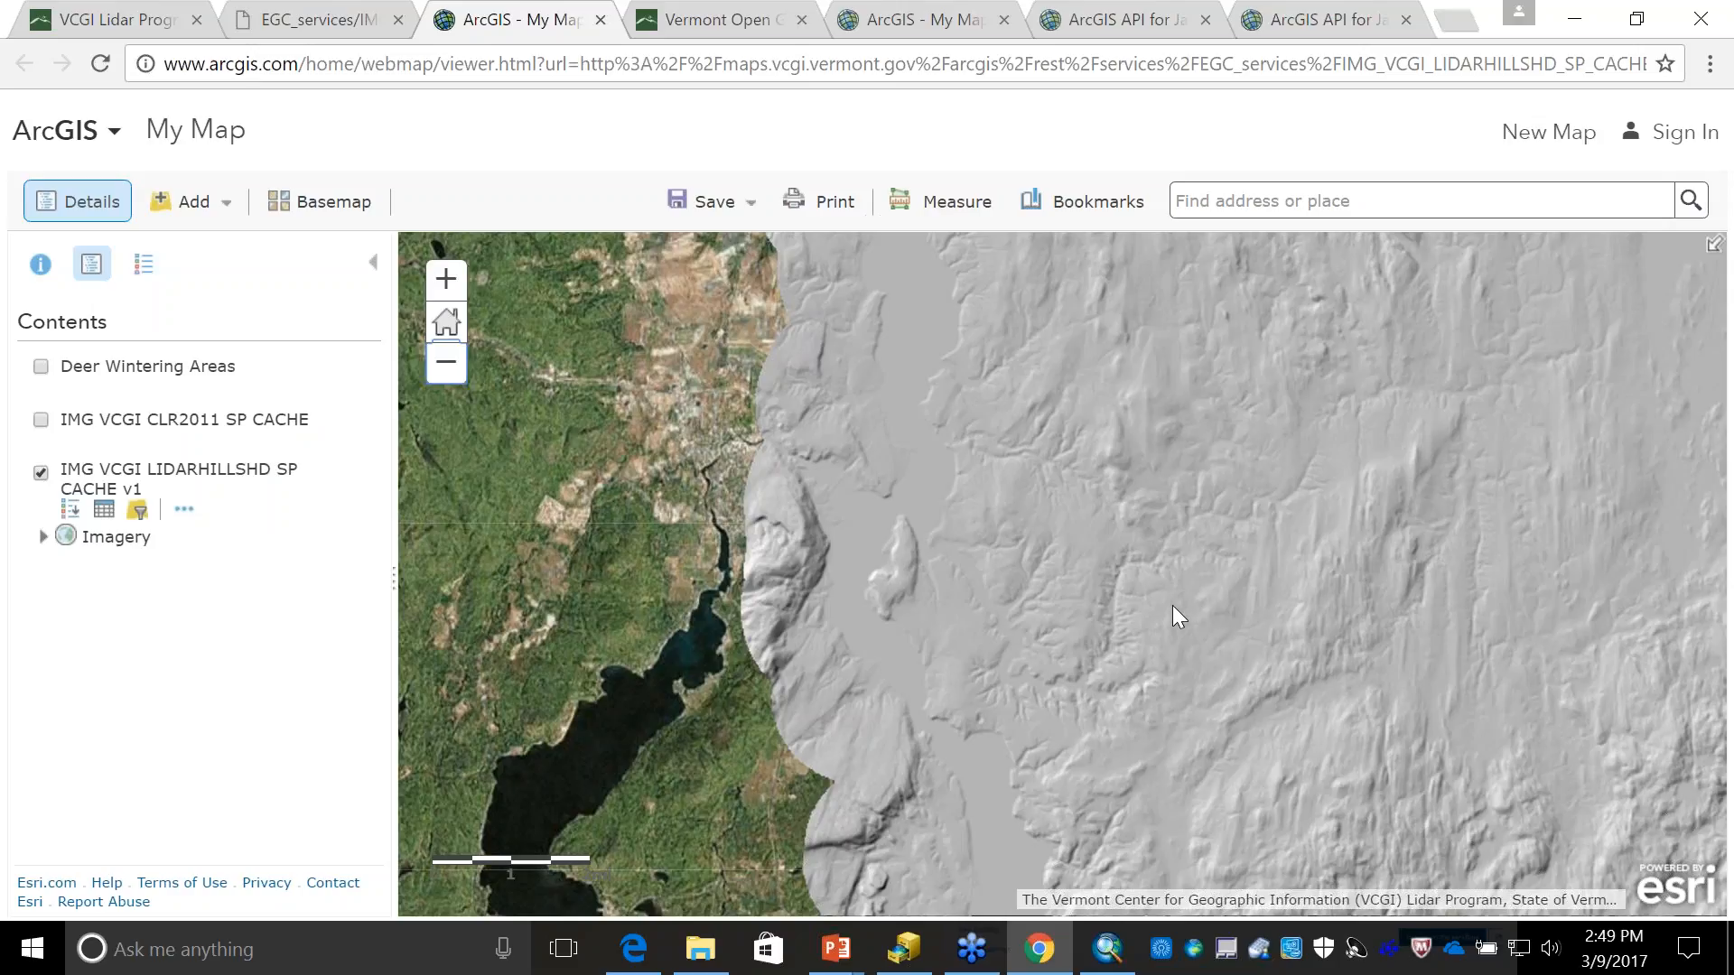
{"action": "scroll", "coordinate": [1253, 636], "scroll_direction": "up", "scroll_amount": 1}
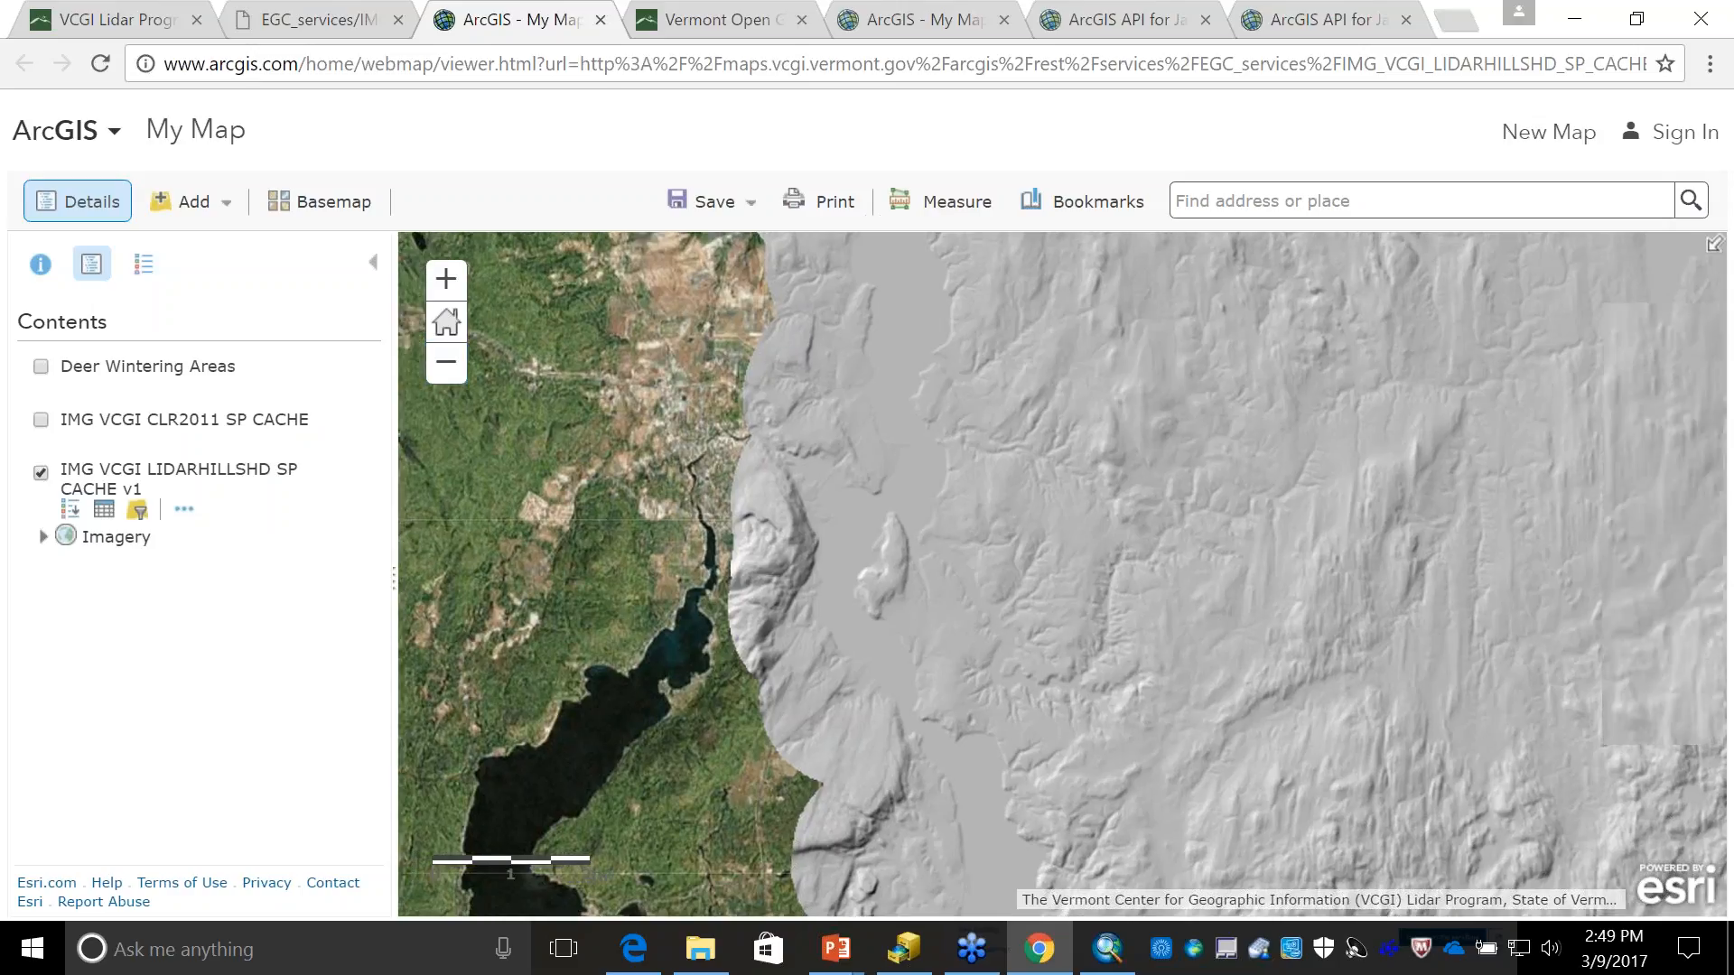
{"action": "scroll", "coordinate": [1066, 473], "scroll_direction": "up", "scroll_amount": 1}
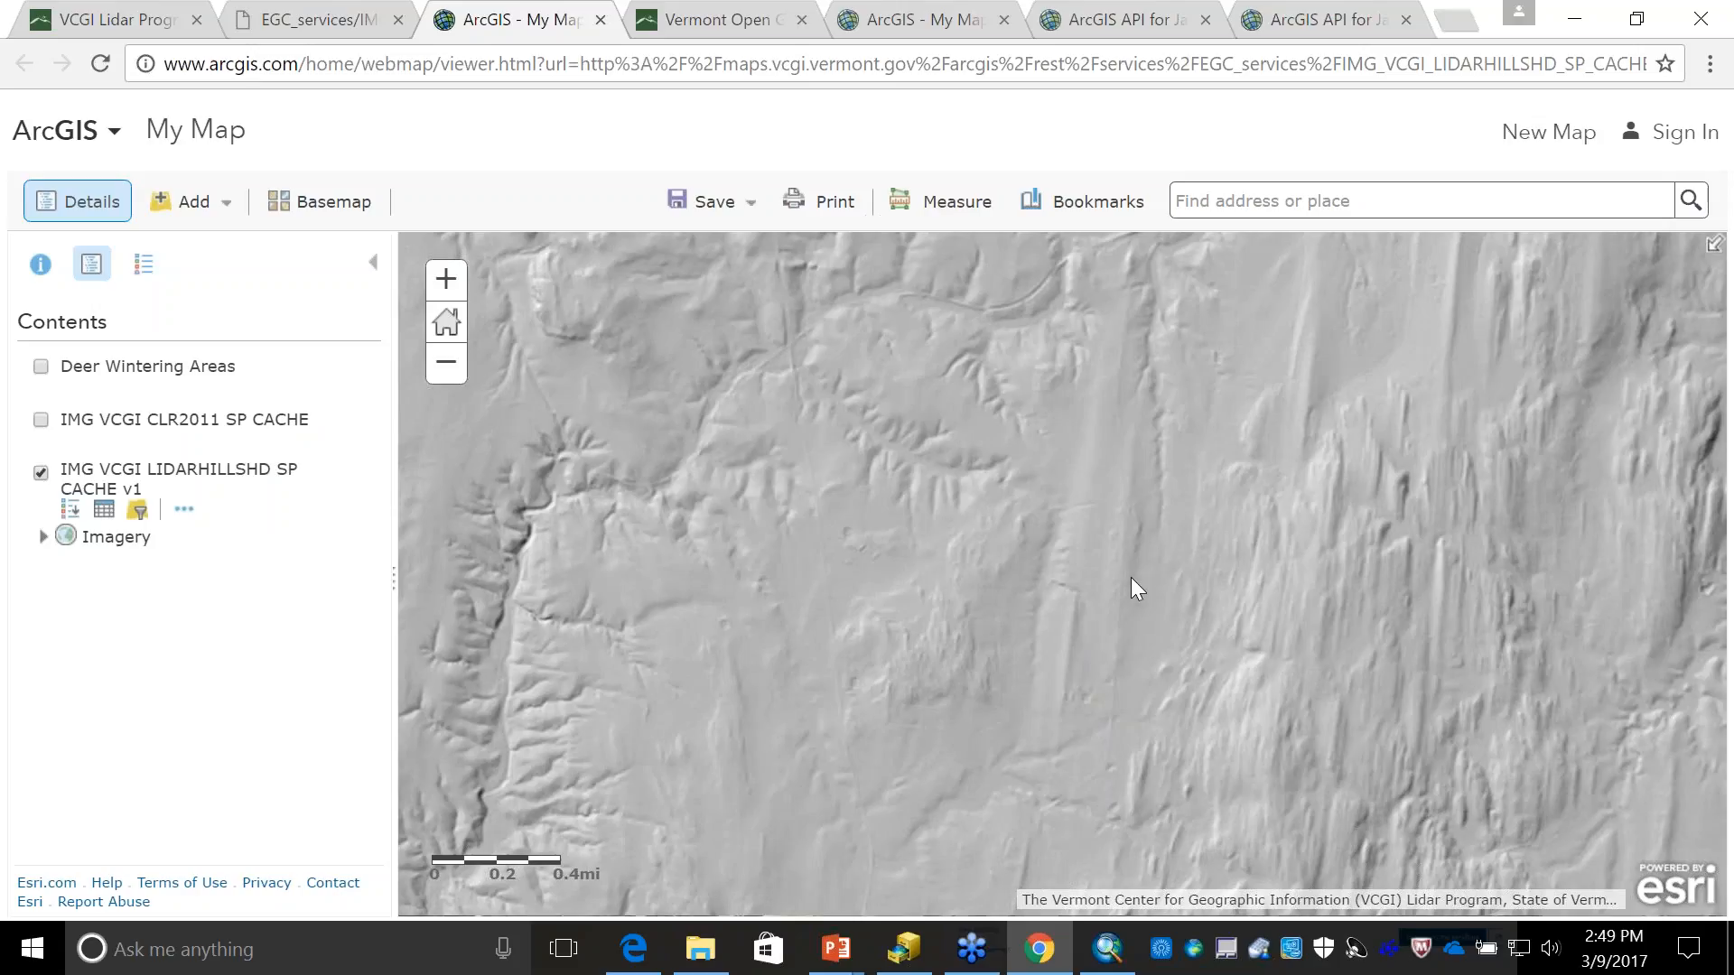
{"action": "scroll", "coordinate": [1136, 592], "scroll_direction": "up", "scroll_amount": 1}
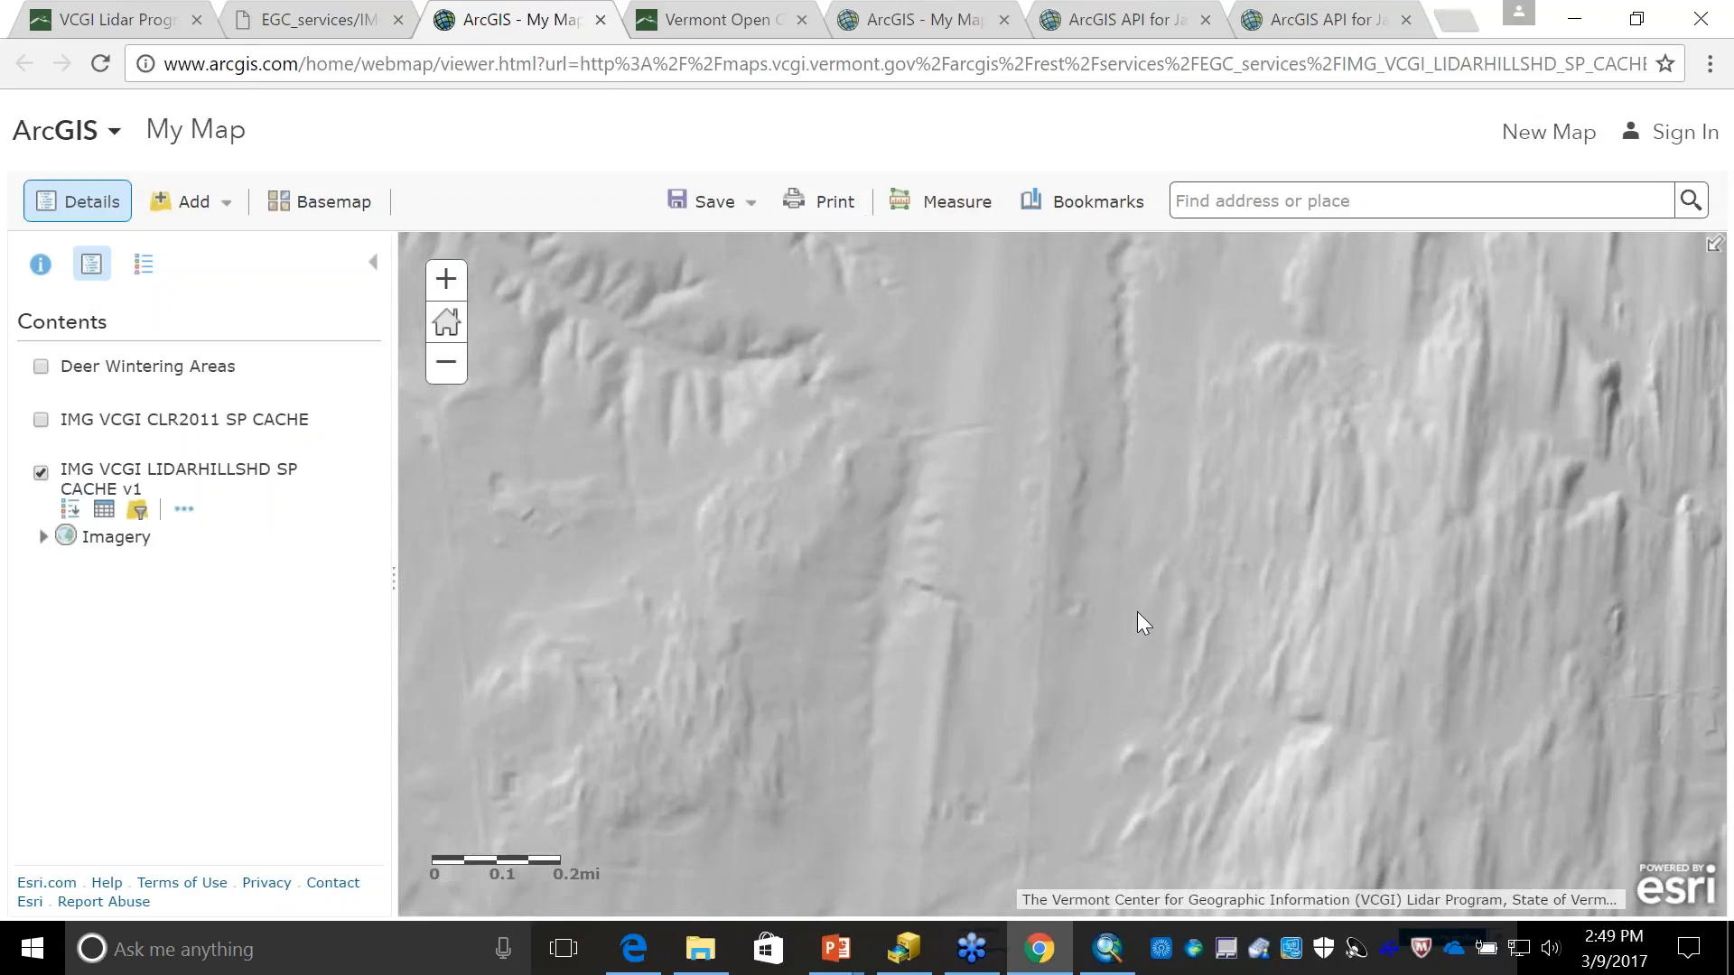
{"action": "left_click_drag", "start_coordinate": [1033, 479], "coordinate": [1007, 700]}
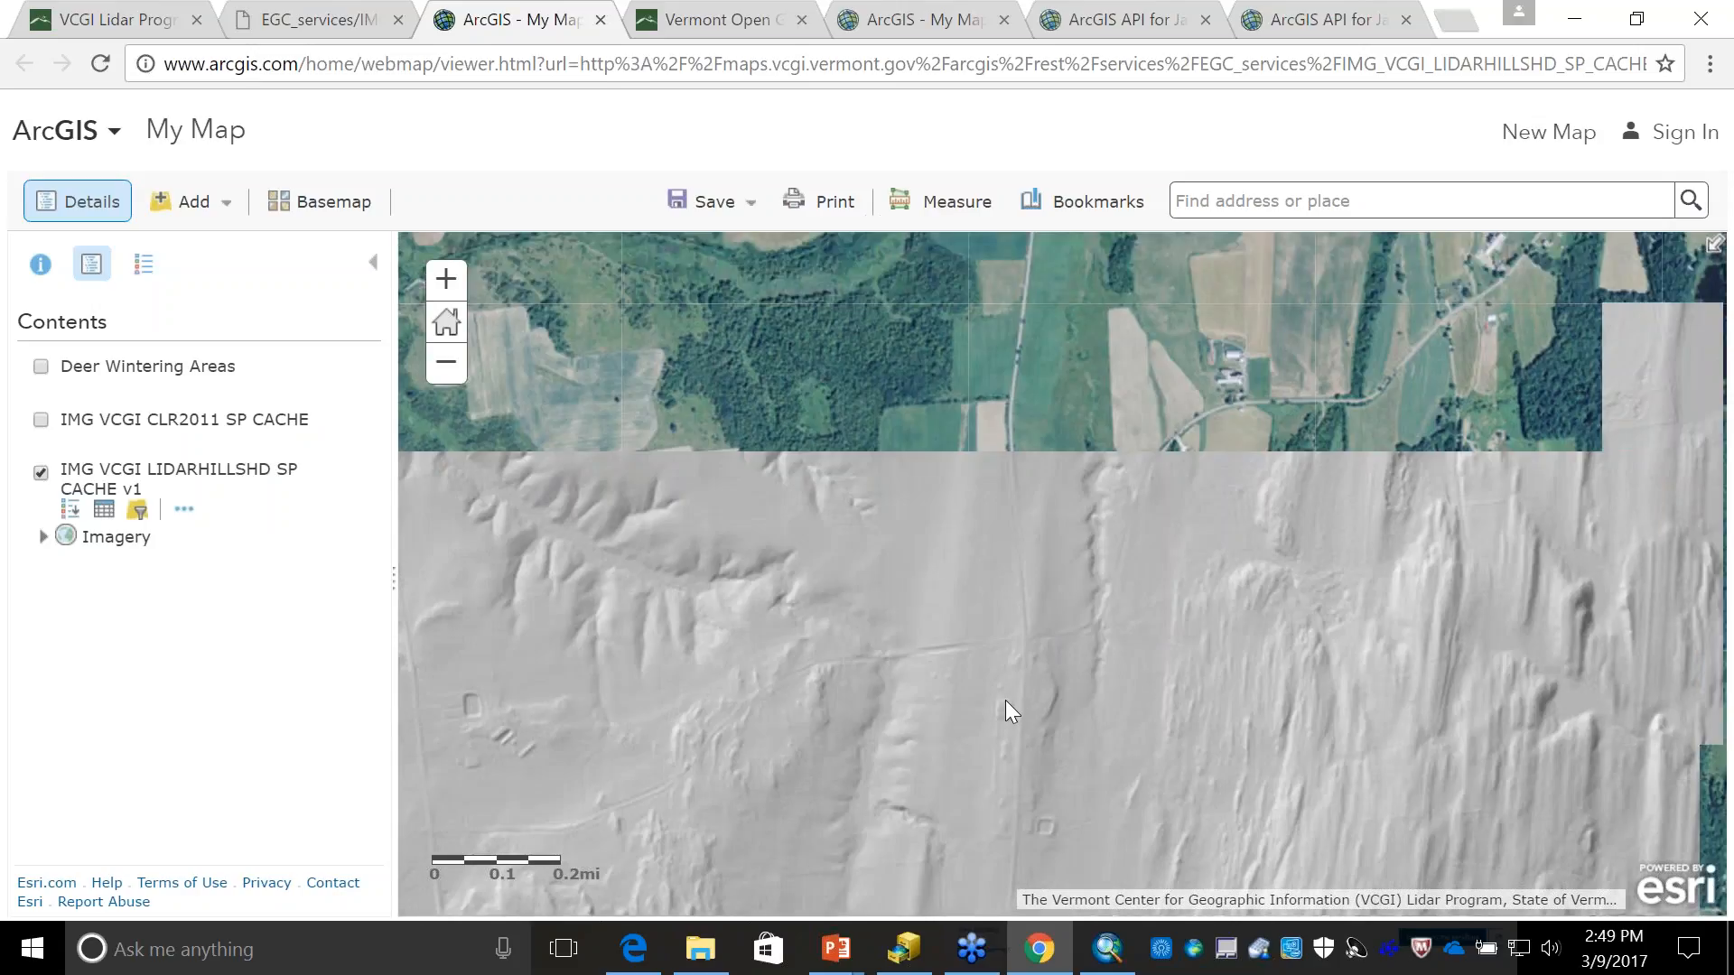
{"action": "left_click_drag", "start_coordinate": [989, 499], "coordinate": [915, 639]}
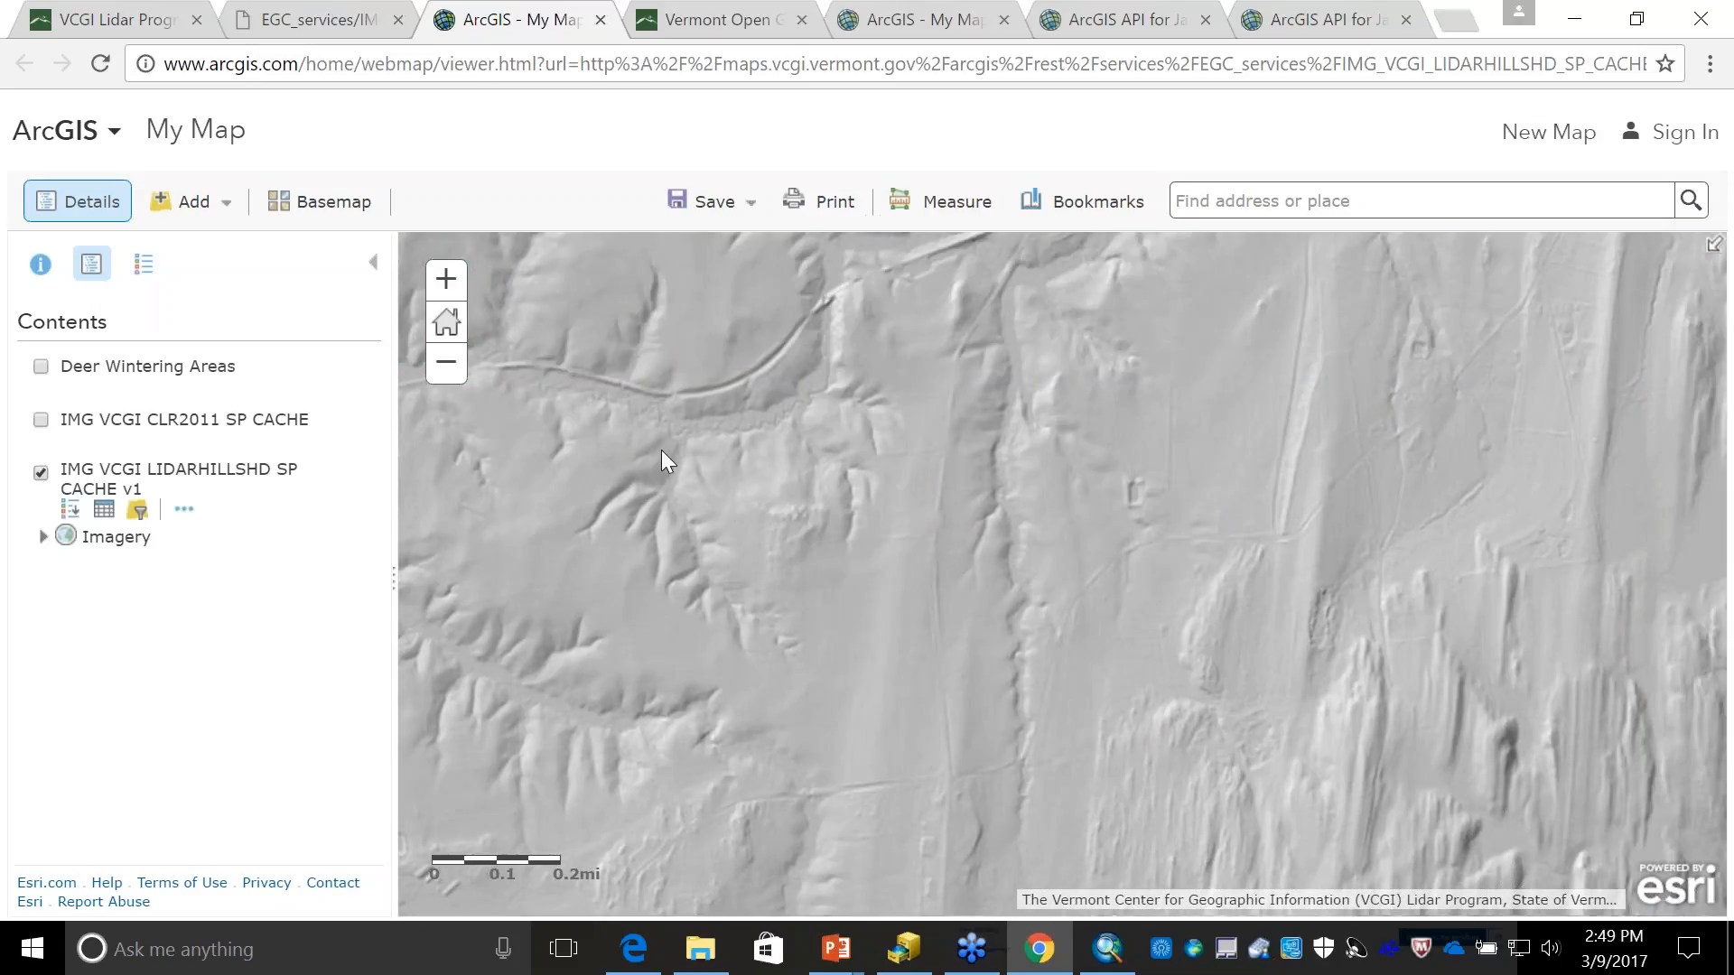
{"action": "left_click", "coordinate": [443, 360]}
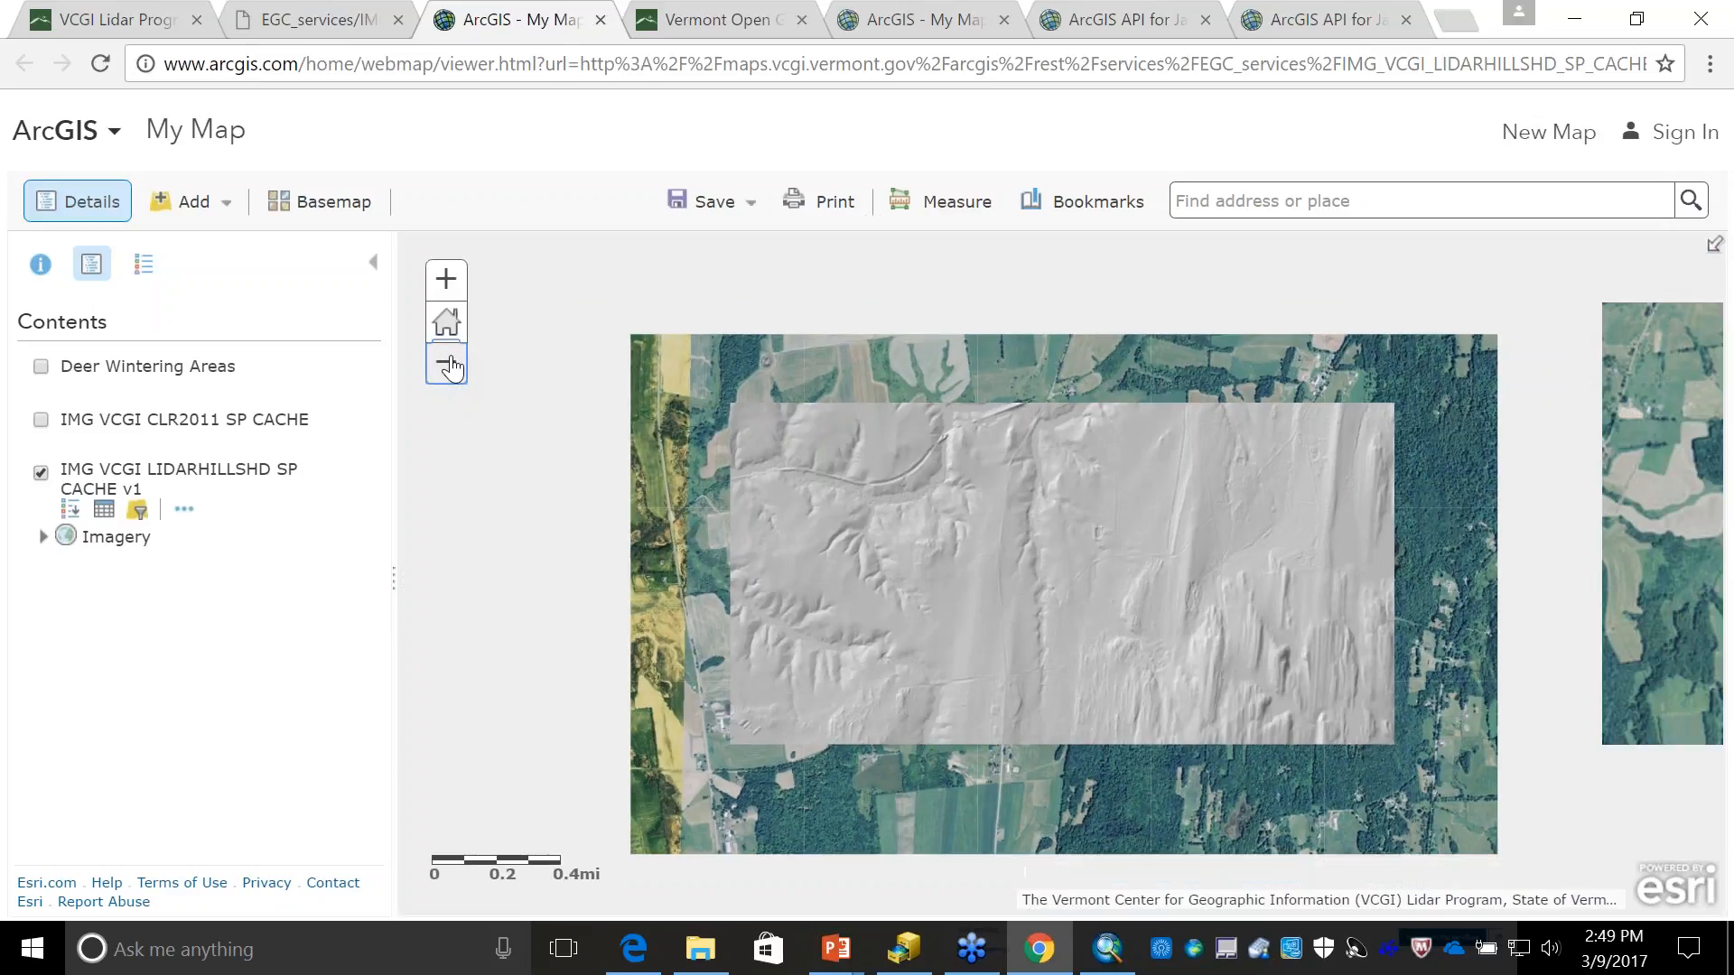